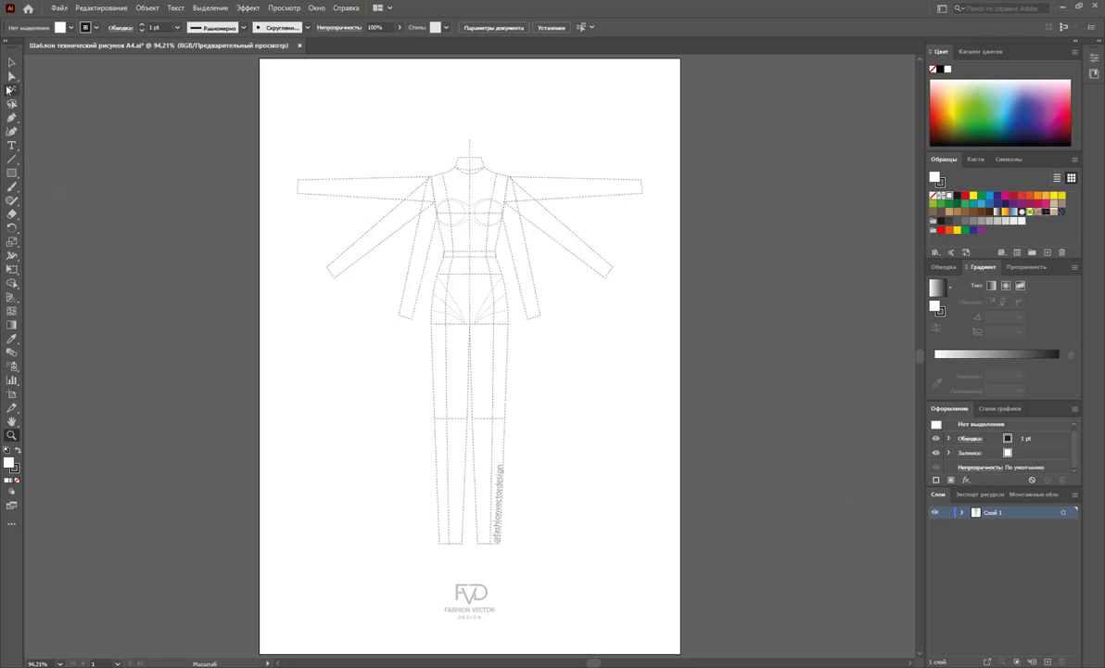
# Delete the left and right outstretched sleeve shapes from the croquis.
pyautogui.click(11, 76)
pyautogui.moveTo(271, 127); pyautogui.dragTo(353, 308)
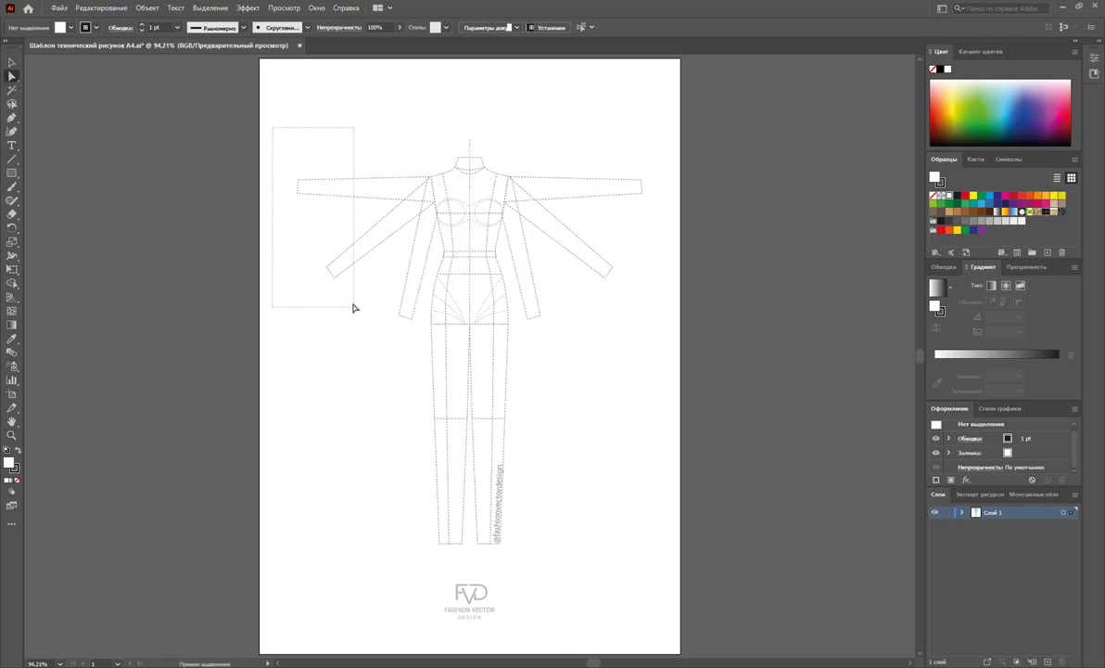
pyautogui.press('Delete')
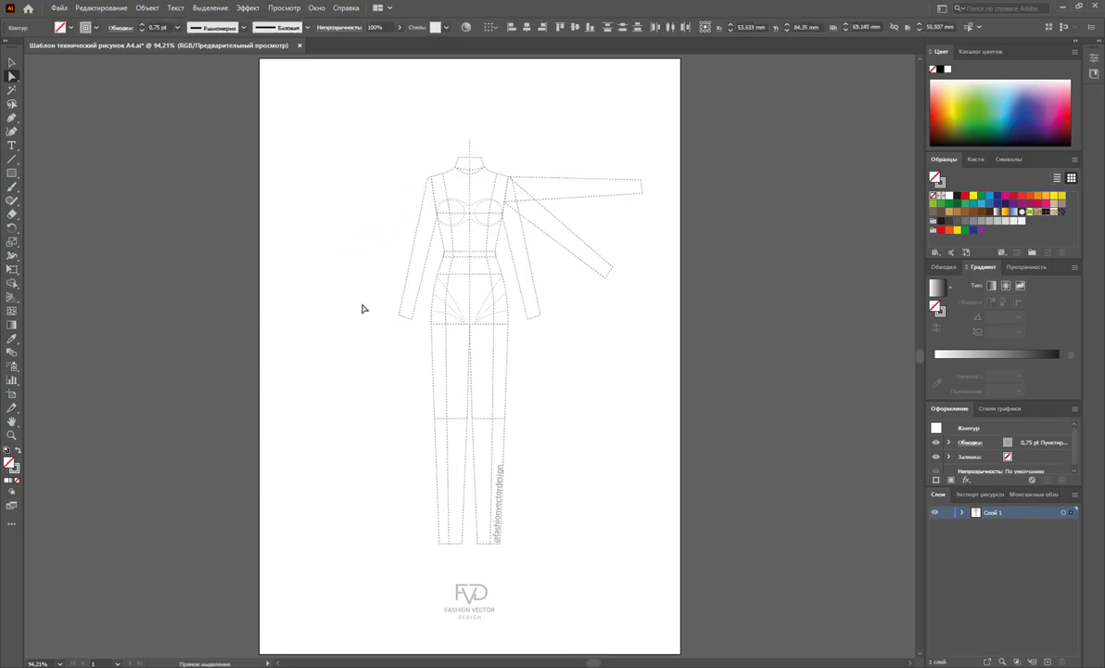
pyautogui.moveTo(654, 137); pyautogui.dragTo(585, 259)
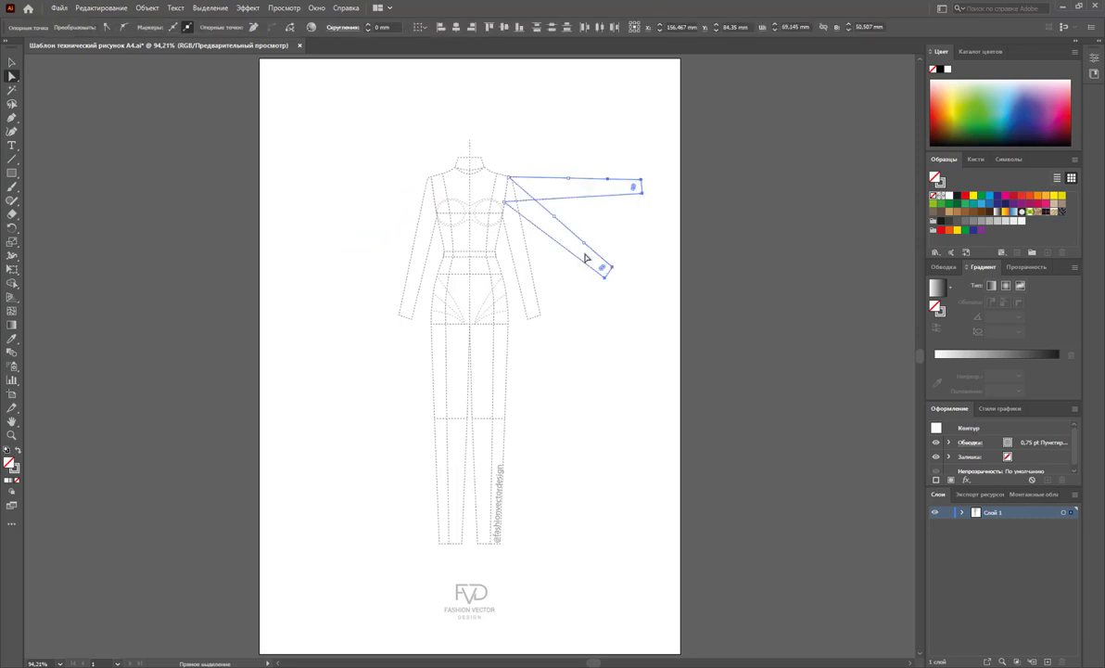
pyautogui.press('Delete')
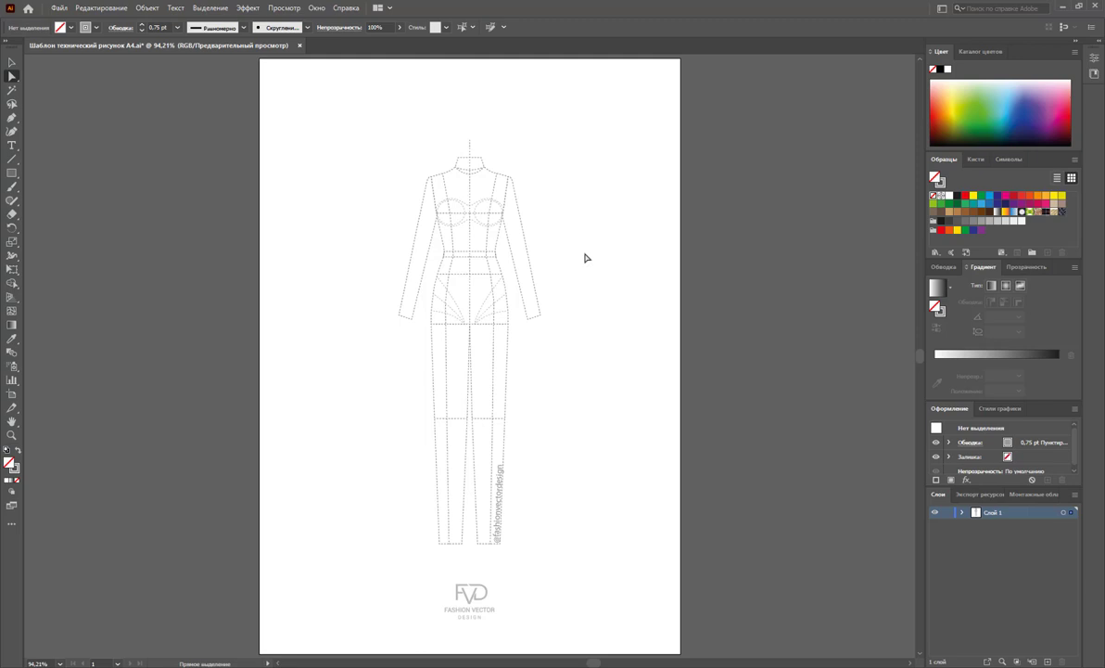
# Lock Слой 1, add Слой 2 above it, and zoom in on the torso.
pyautogui.click(948, 513)
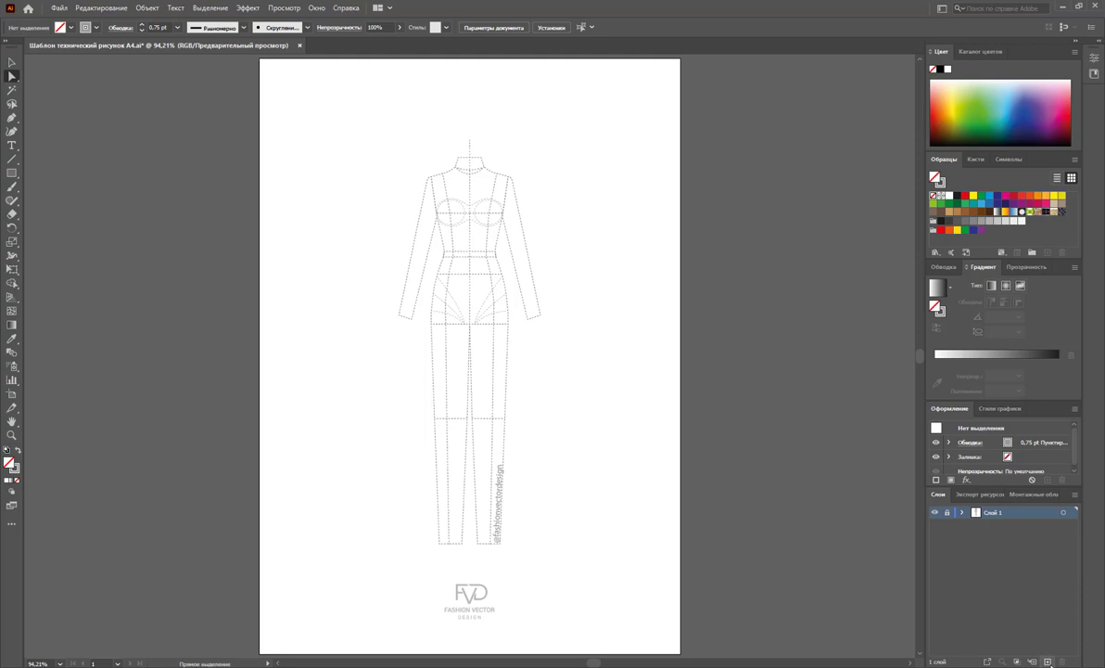
pyautogui.click(1048, 661)
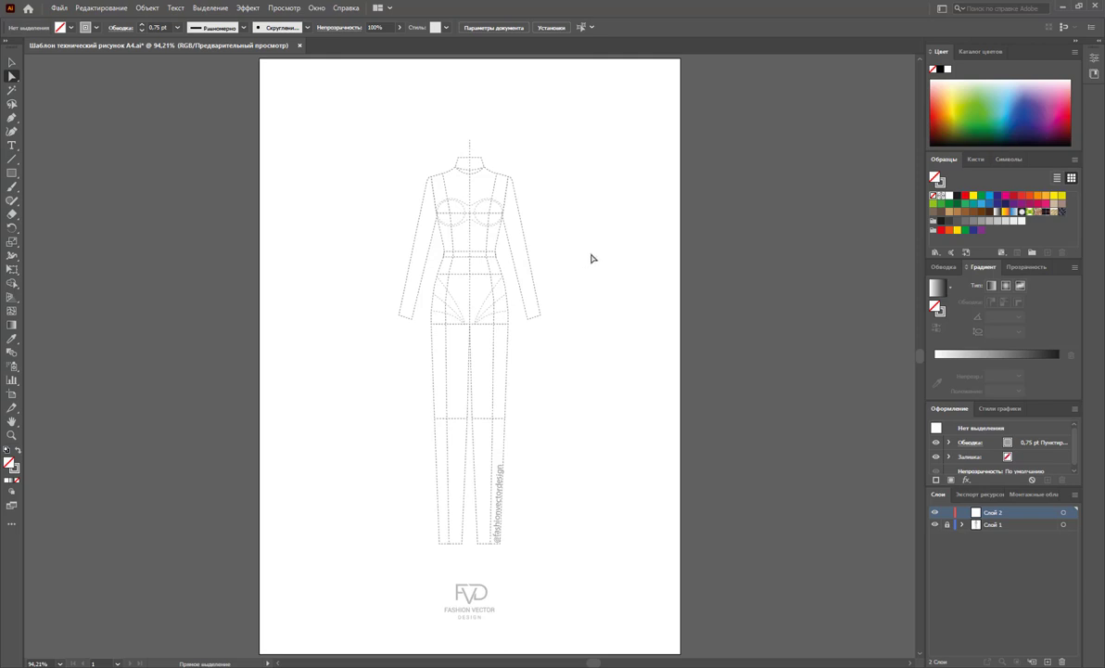
pyautogui.click(11, 434)
pyautogui.moveTo(445, 302); pyautogui.dragTo(537, 379)
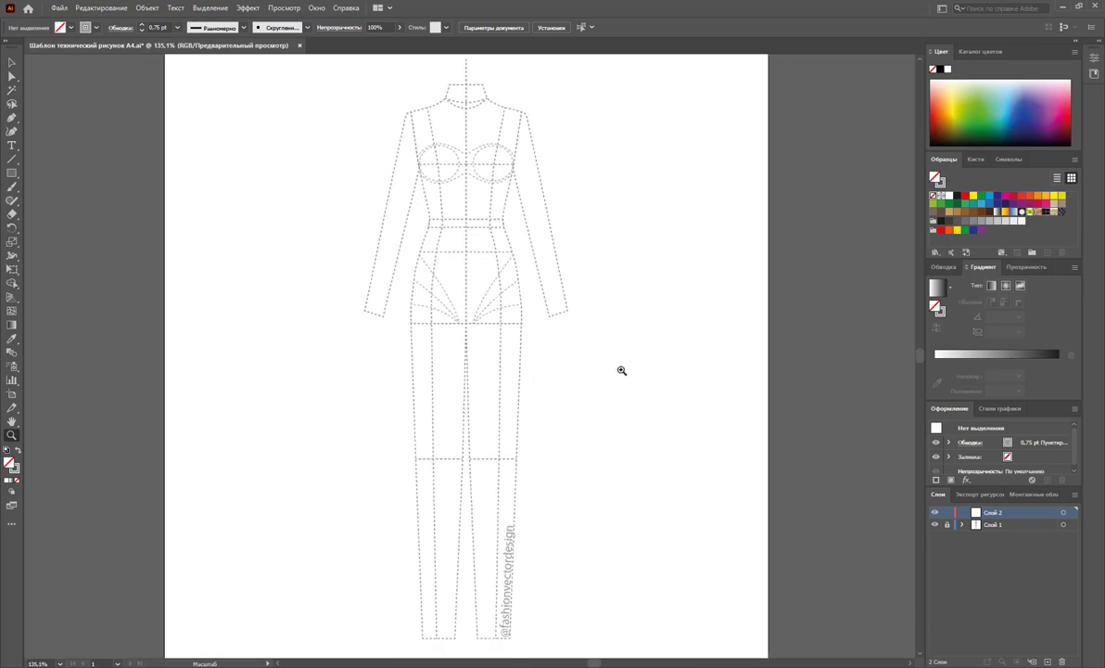
pyautogui.scroll(3, 552, 319)
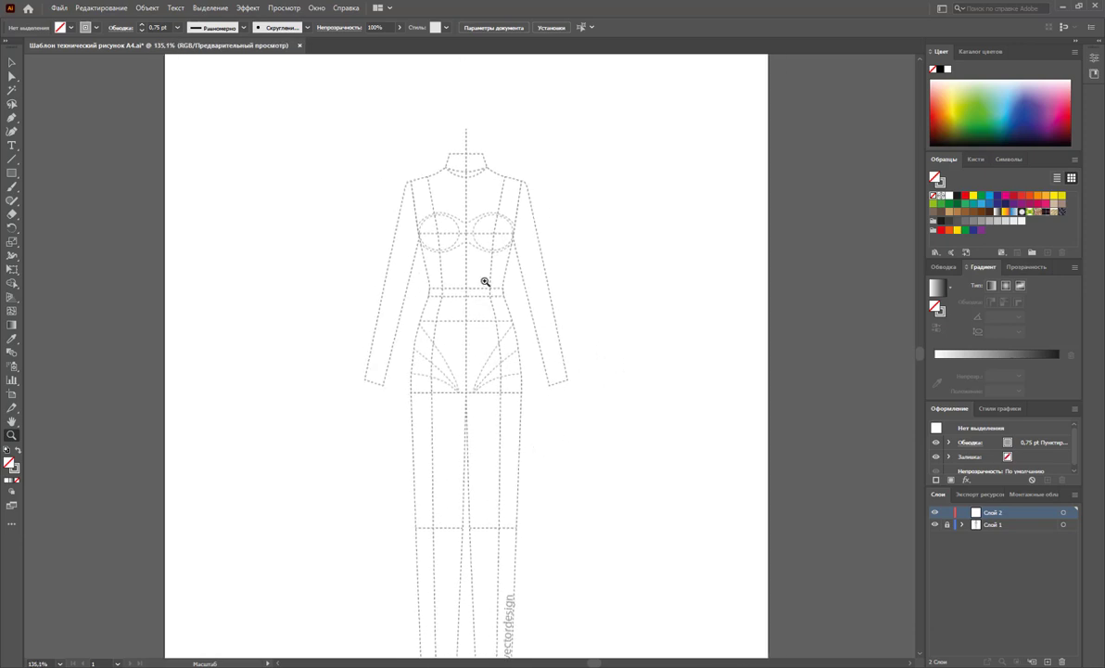
pyautogui.moveTo(486, 286)
pyautogui.mouseDown()
pyautogui.moveTo(512, 324)
pyautogui.moveTo(582, 365)
pyautogui.mouseUp()
pyautogui.scroll(2, 545, 343)
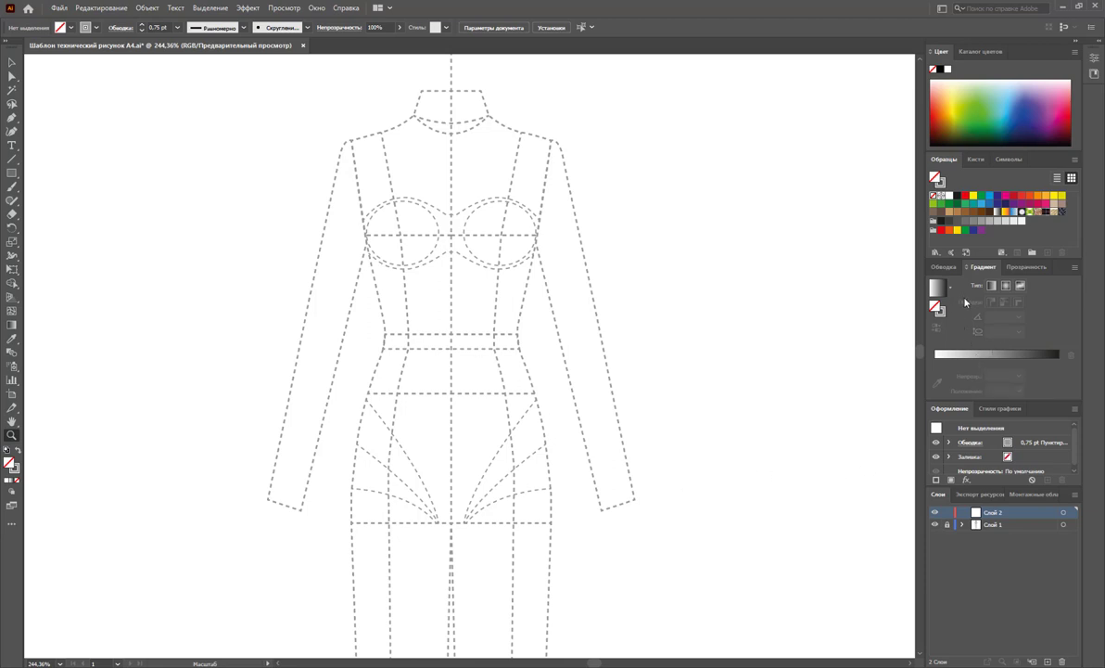
# Set new strokes to solid black at 1 pt, with Dashed Line turned off.
pyautogui.click(1022, 266)
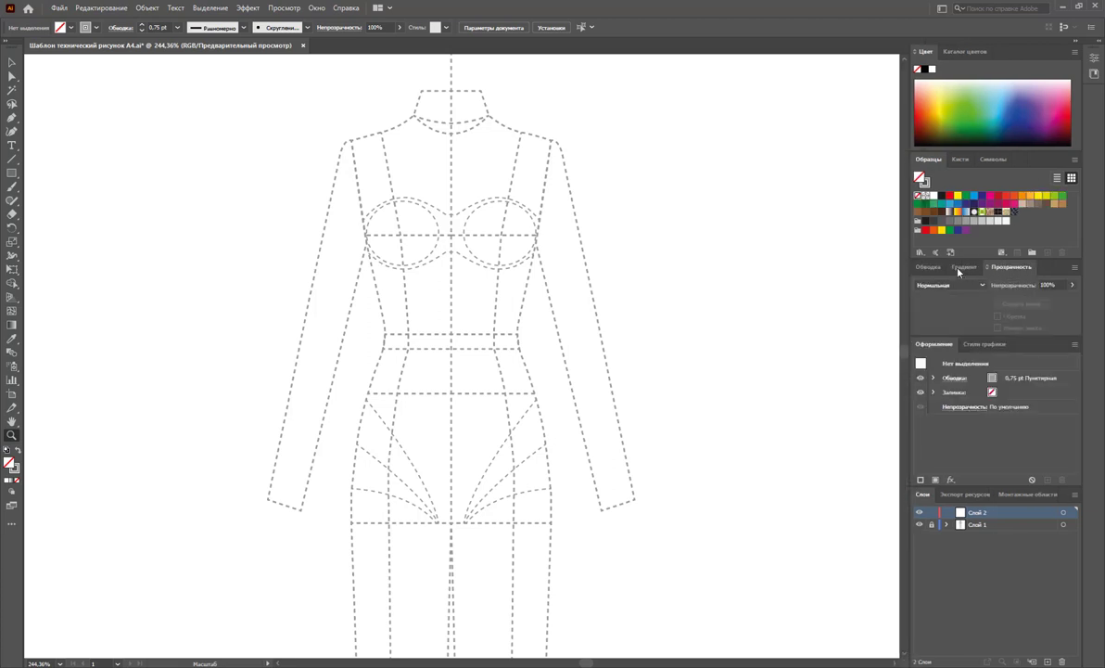
pyautogui.click(929, 267)
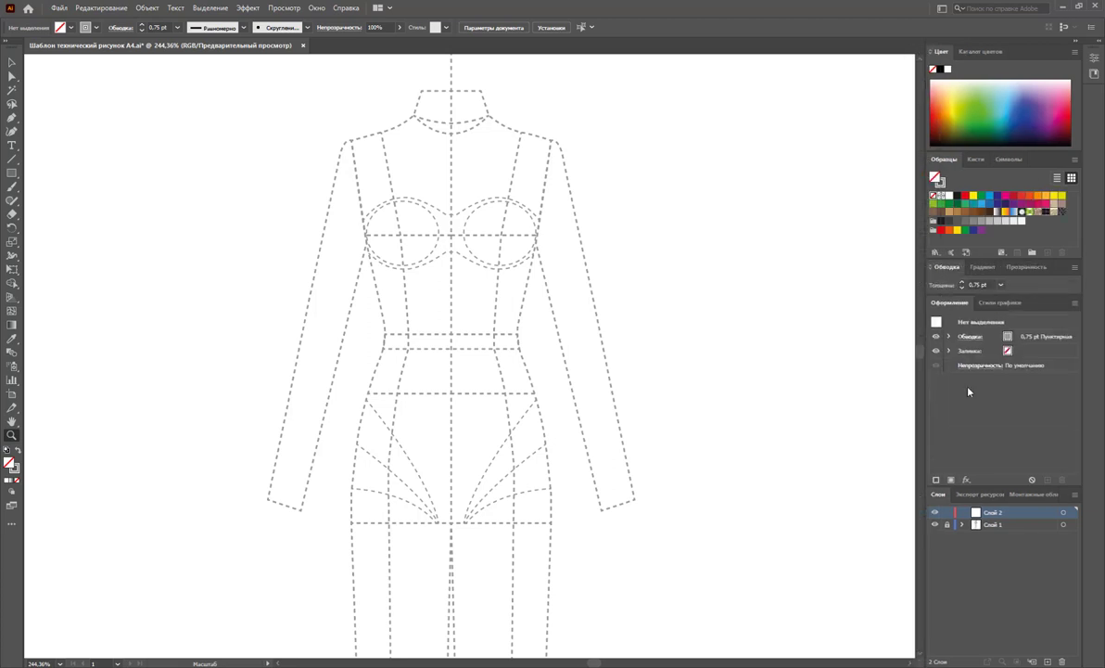
pyautogui.click(1075, 267)
pyautogui.click(1030, 271)
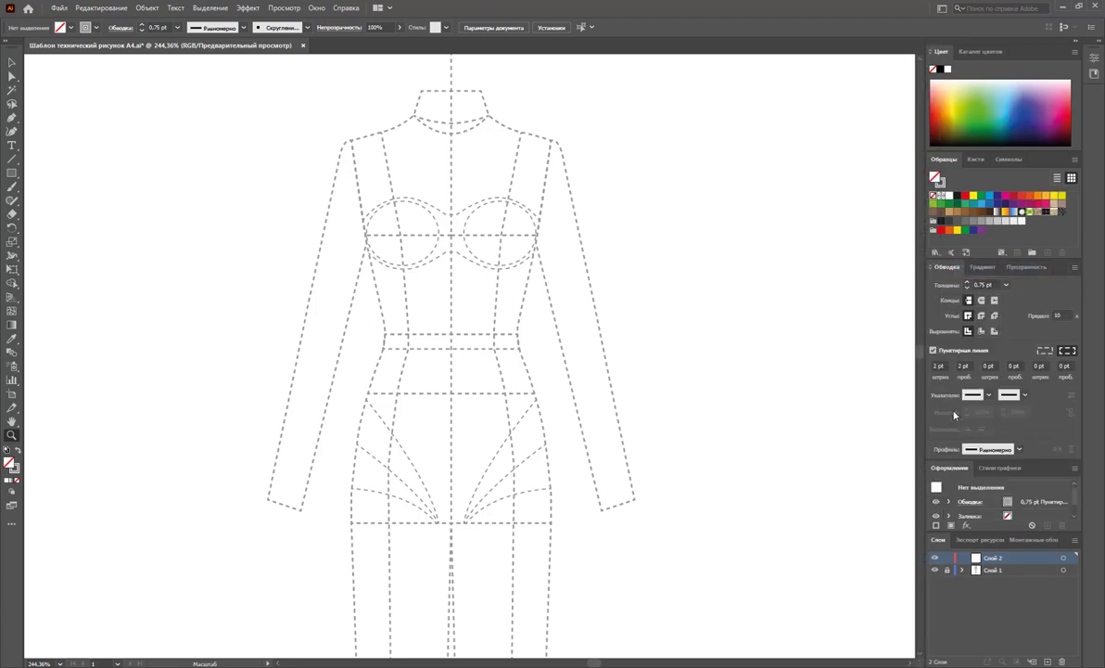
pyautogui.click(933, 350)
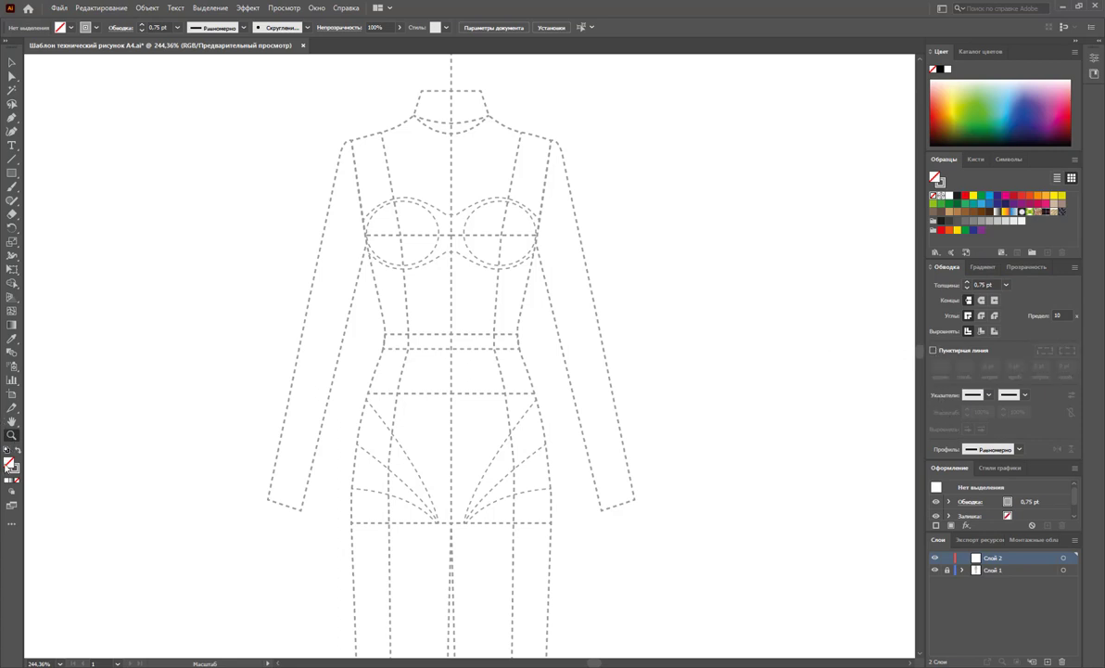
pyautogui.click(16, 469)
pyautogui.click(956, 195)
pyautogui.click(12, 118)
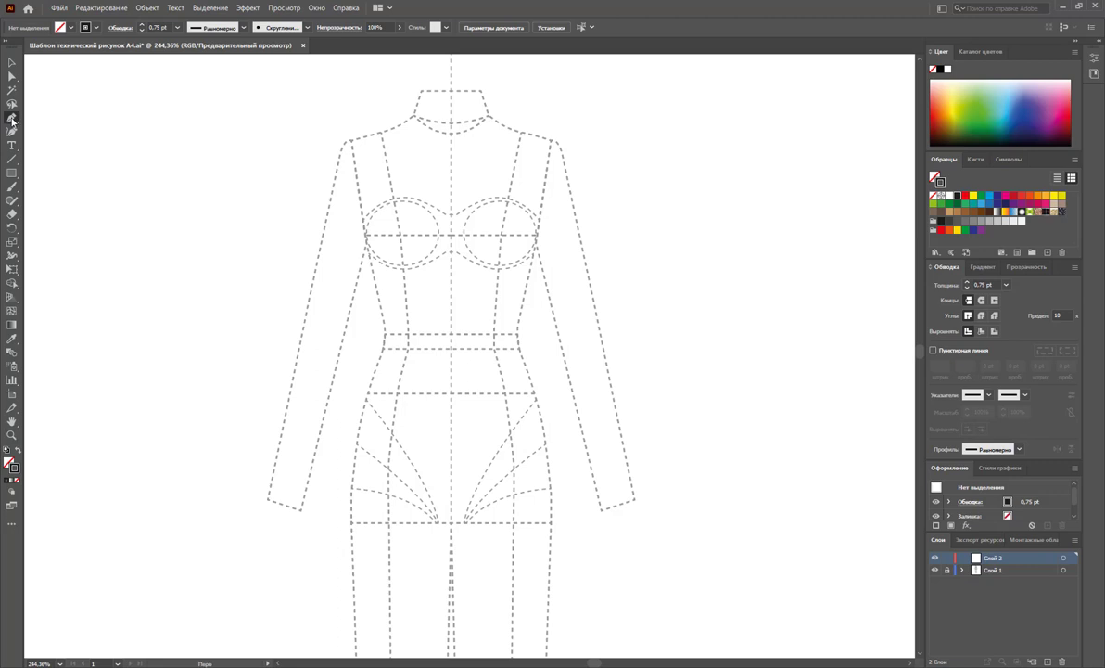
pyautogui.click(175, 27)
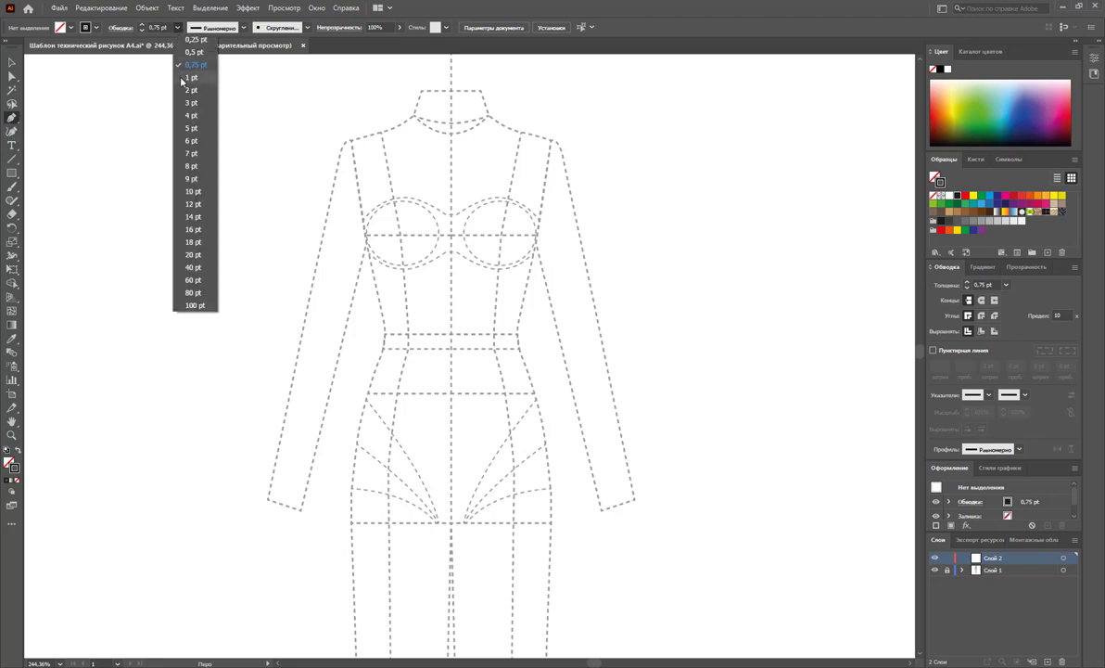
pyautogui.click(185, 78)
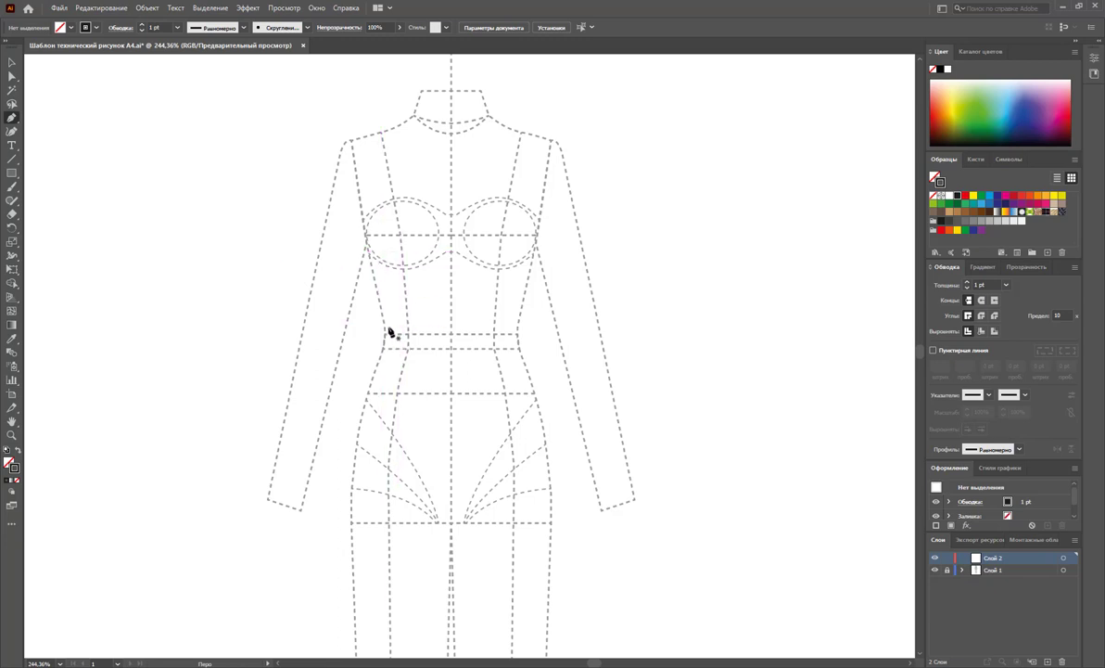
# Draw the closed four-sided bodice panel from below the bust to the waist seam.
pyautogui.click(375, 285)
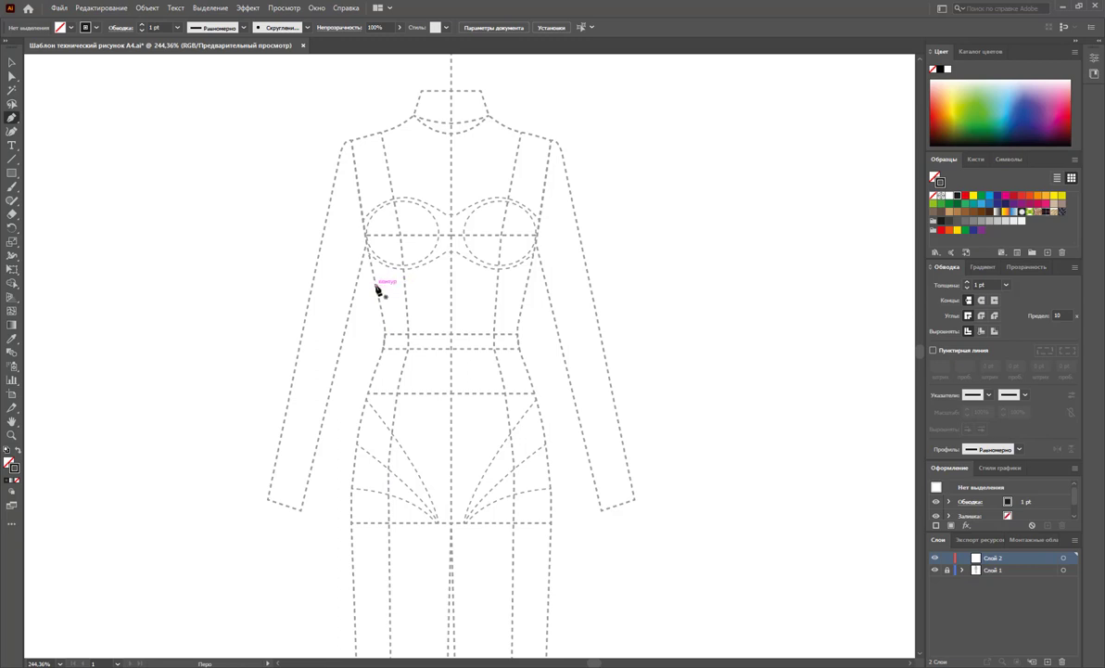
pyautogui.click(458, 262)
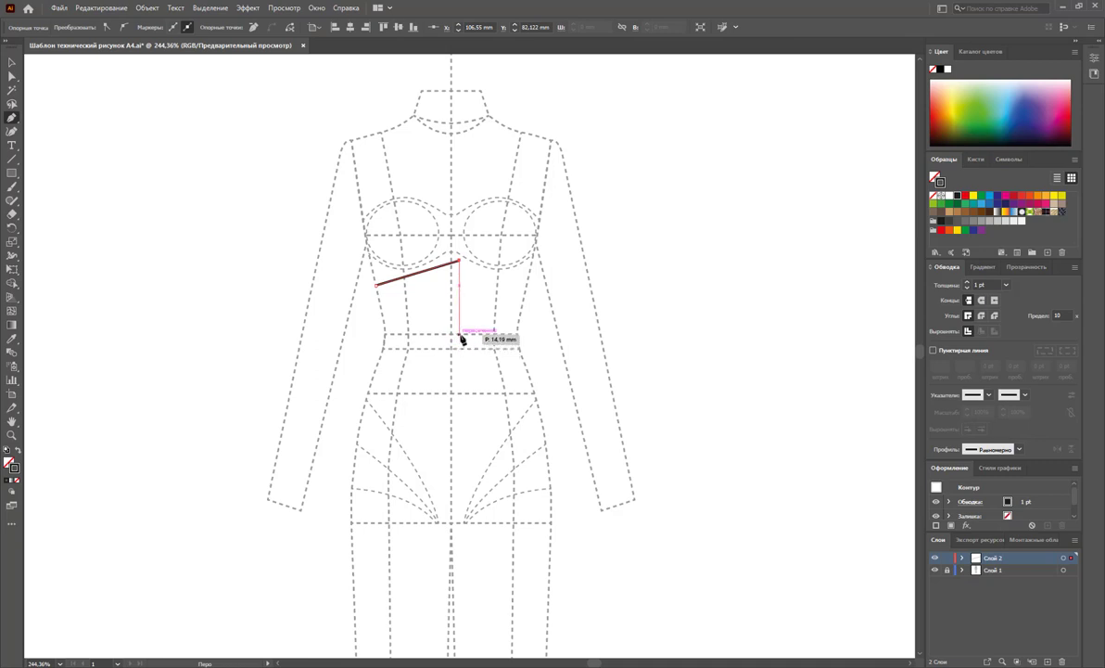
pyautogui.click(459, 333)
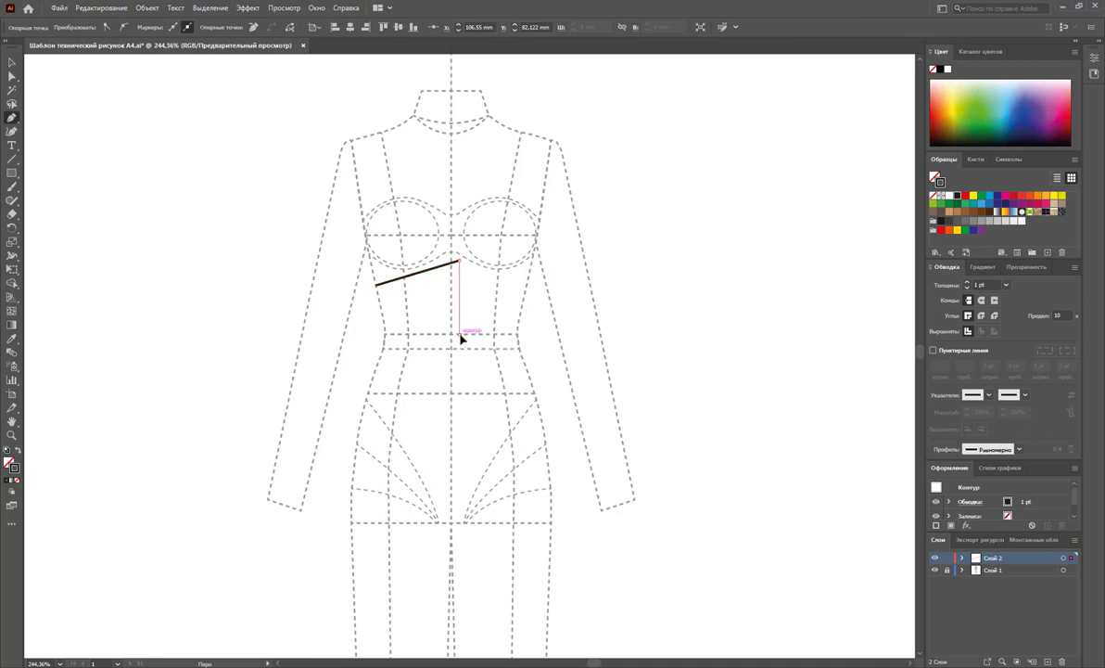
pyautogui.click(384, 333)
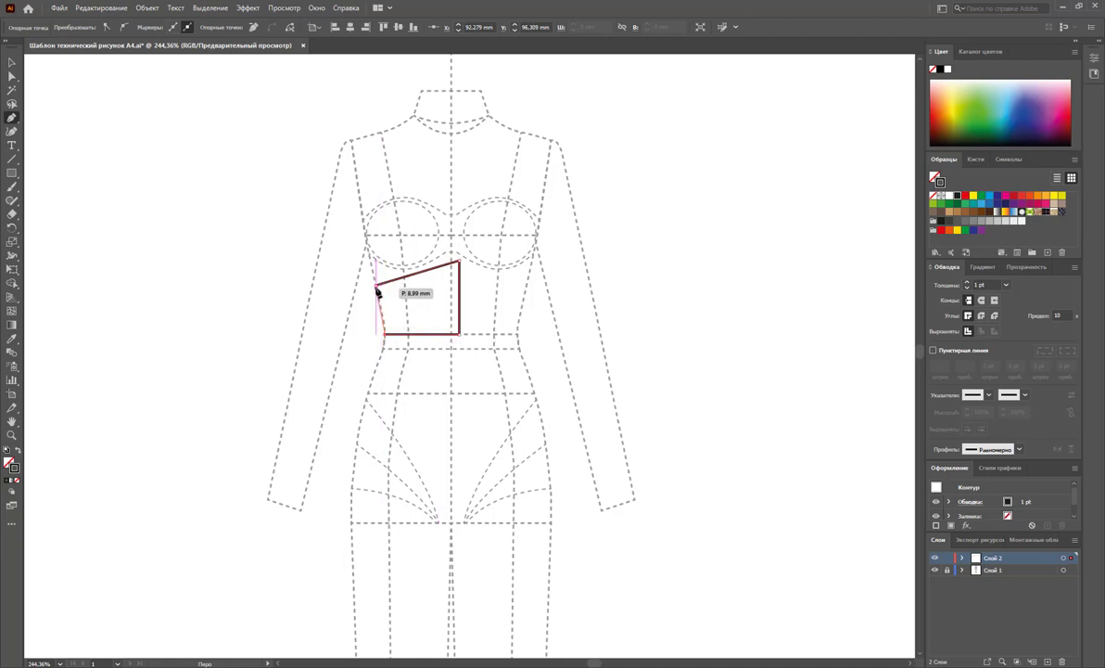
pyautogui.click(375, 285)
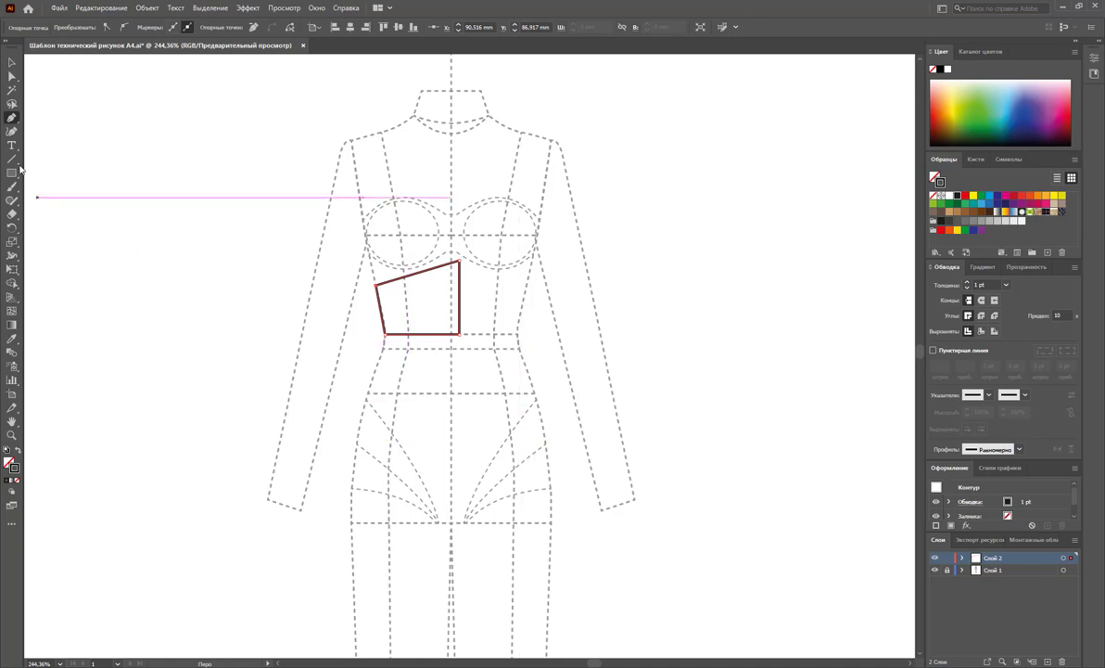
# Convert the panel's top-right corner into a gentle curve with the Anchor Point tool.
pyautogui.click(13, 118)
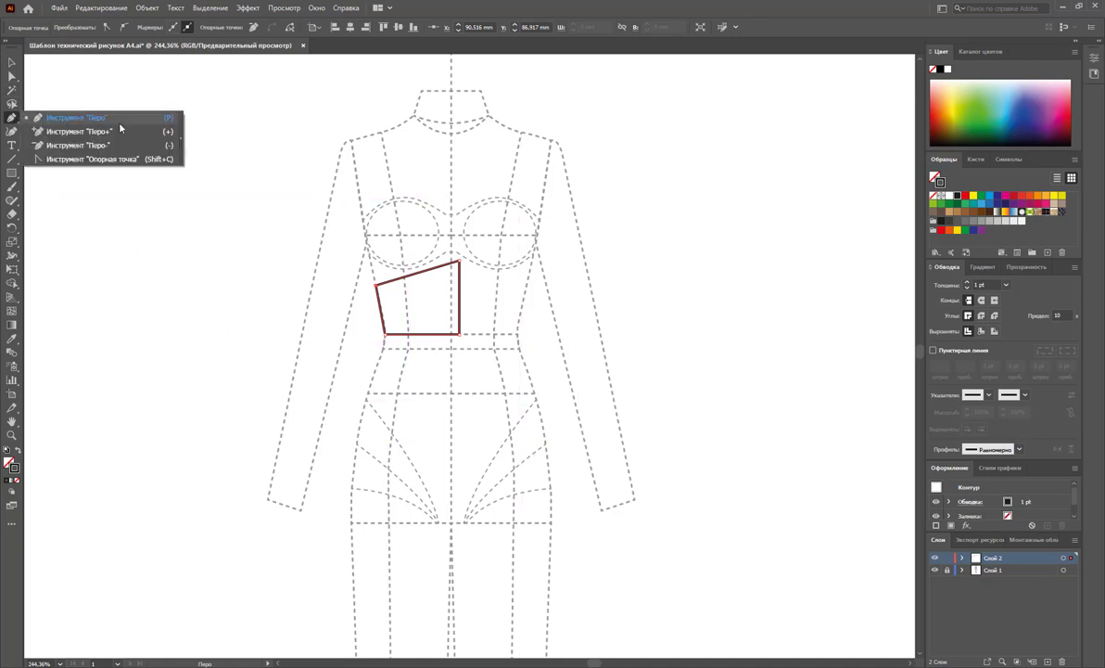
pyautogui.click(183, 145)
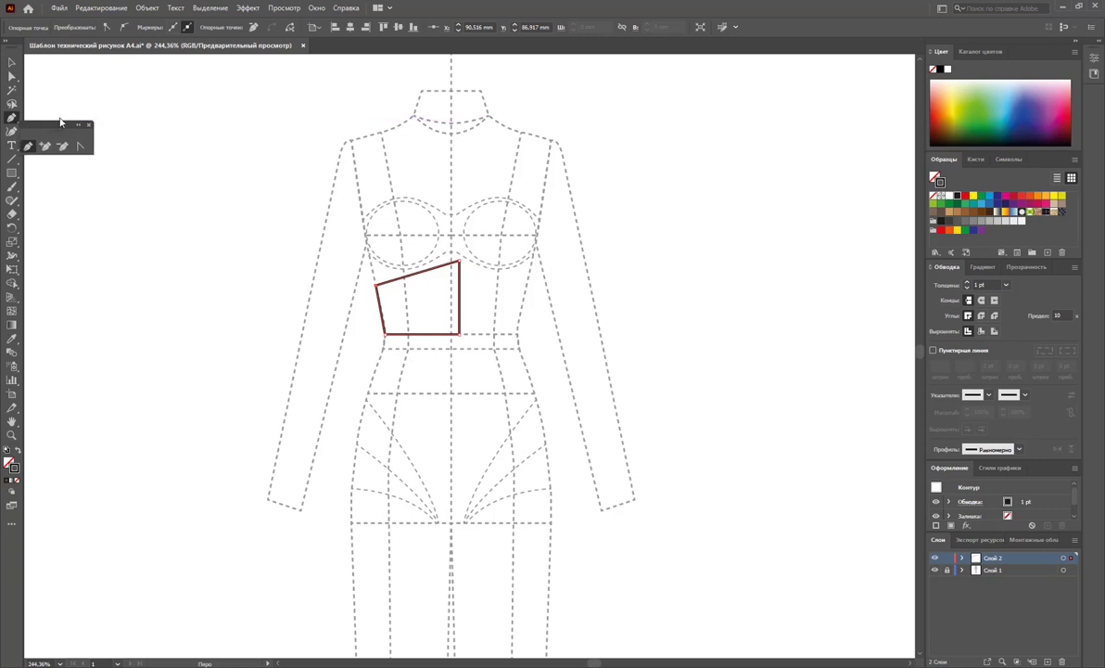
pyautogui.moveTo(45, 116); pyautogui.dragTo(47, 98)
pyautogui.click(91, 119)
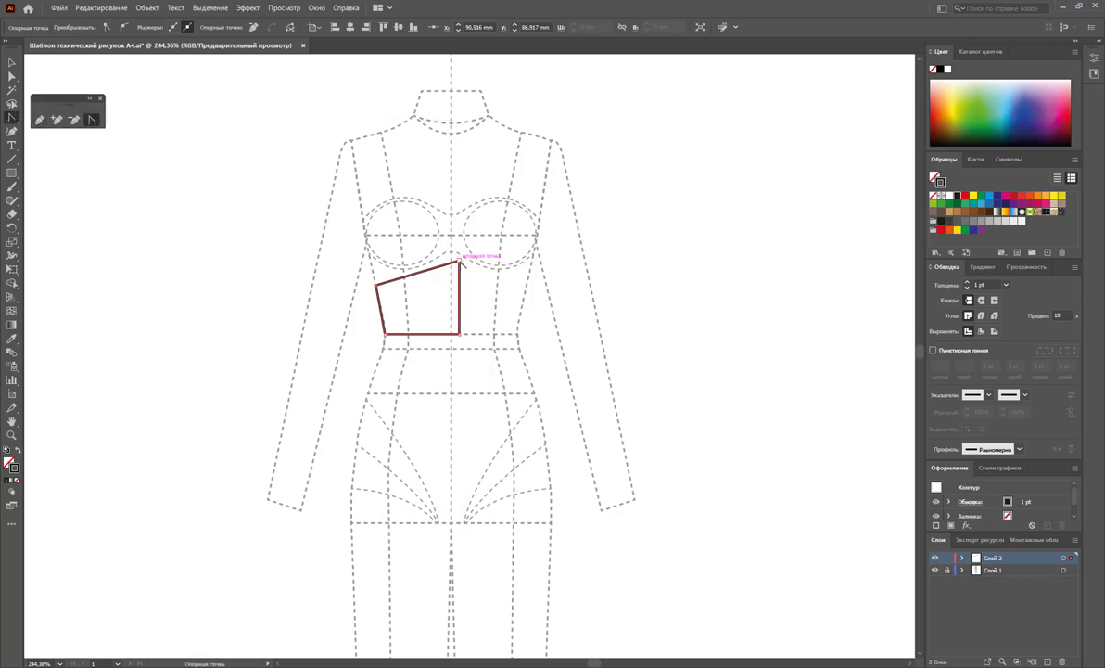
pyautogui.moveTo(459, 262)
pyautogui.mouseDown()
pyautogui.moveTo(472, 269)
pyautogui.moveTo(459, 262)
pyautogui.mouseUp()
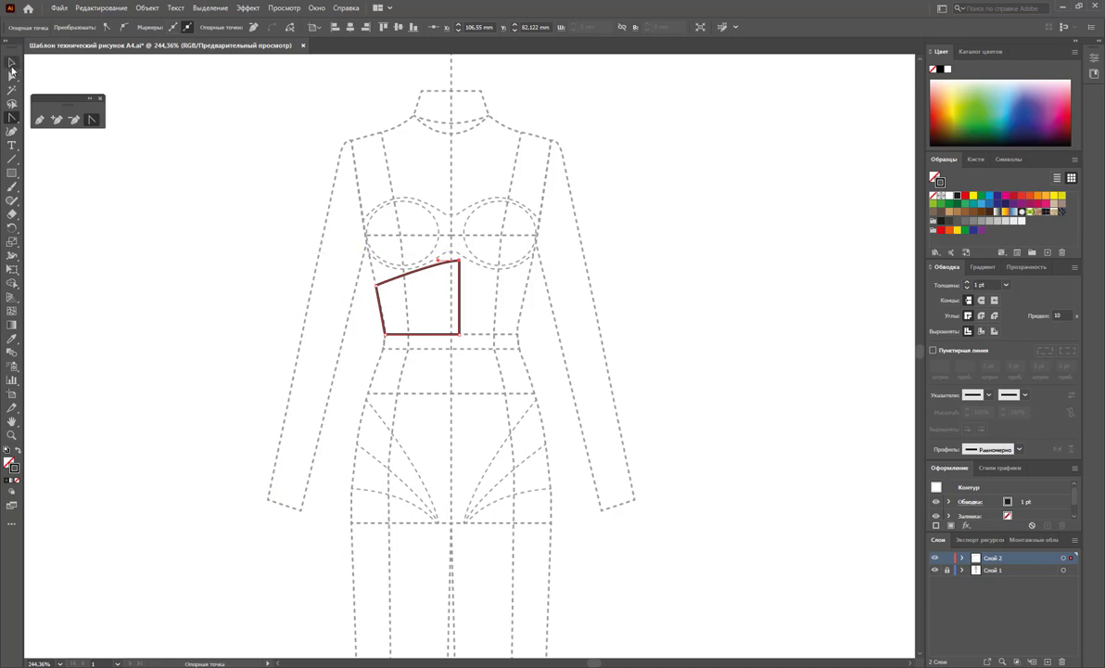
# Check the bodice outline's anchor points by selecting and deselecting it.
pyautogui.click(11, 75)
pyautogui.click(459, 278)
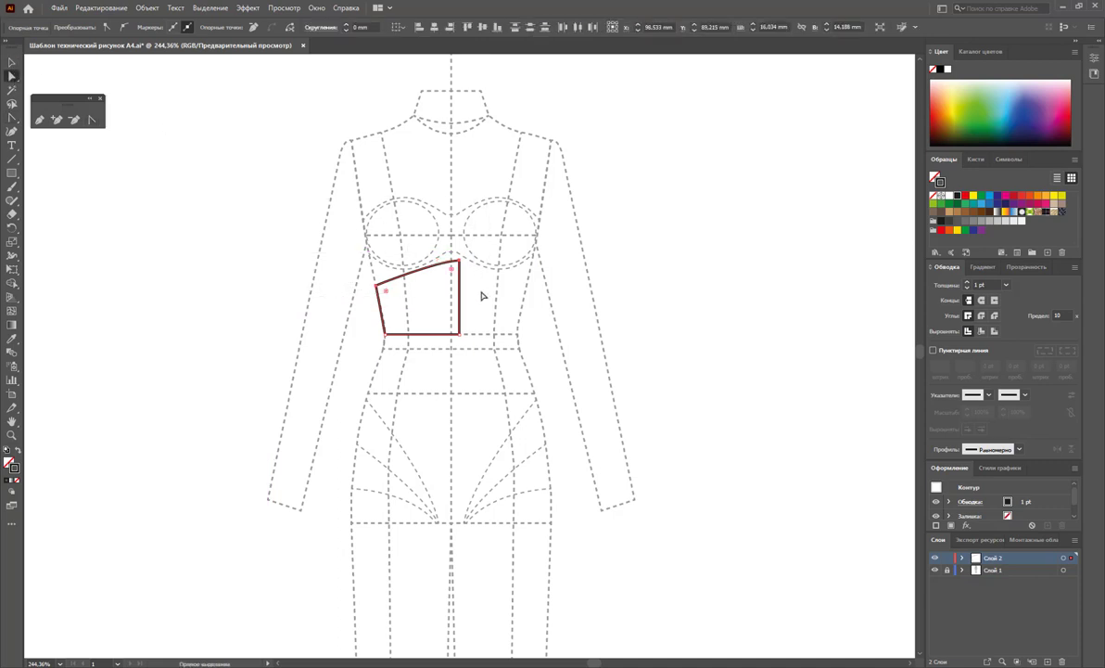
pyautogui.click(501, 301)
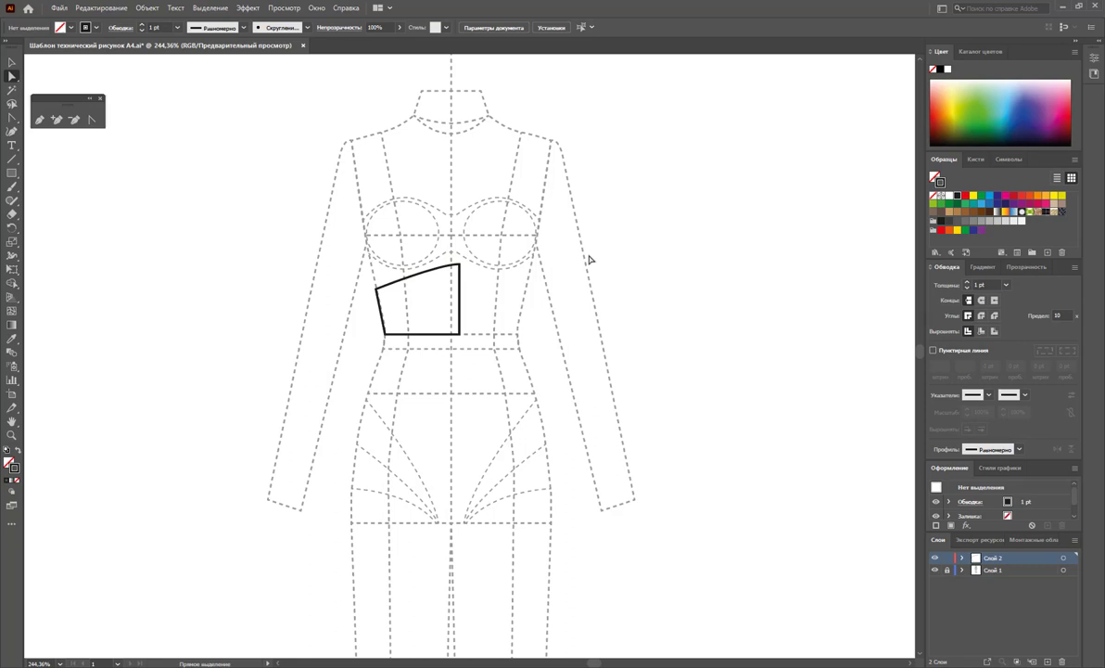
pyautogui.click(380, 318)
pyautogui.click(430, 363)
pyautogui.click(39, 119)
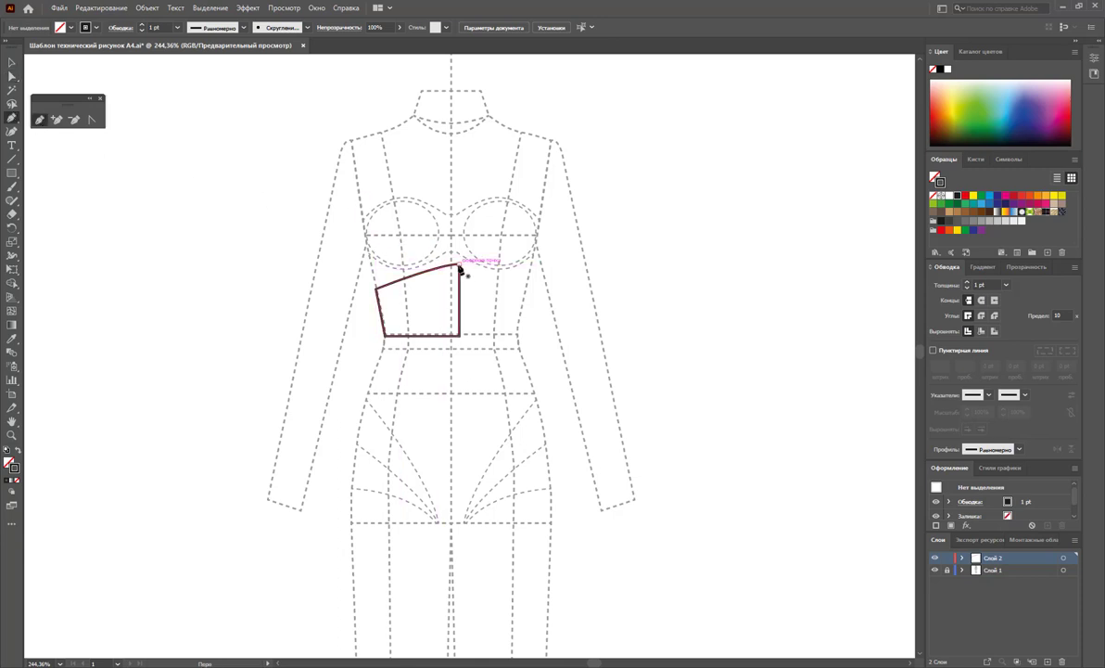
# Draw the strap from the bodice's top-right point to the neck, shoulder and back down.
pyautogui.click(458, 267)
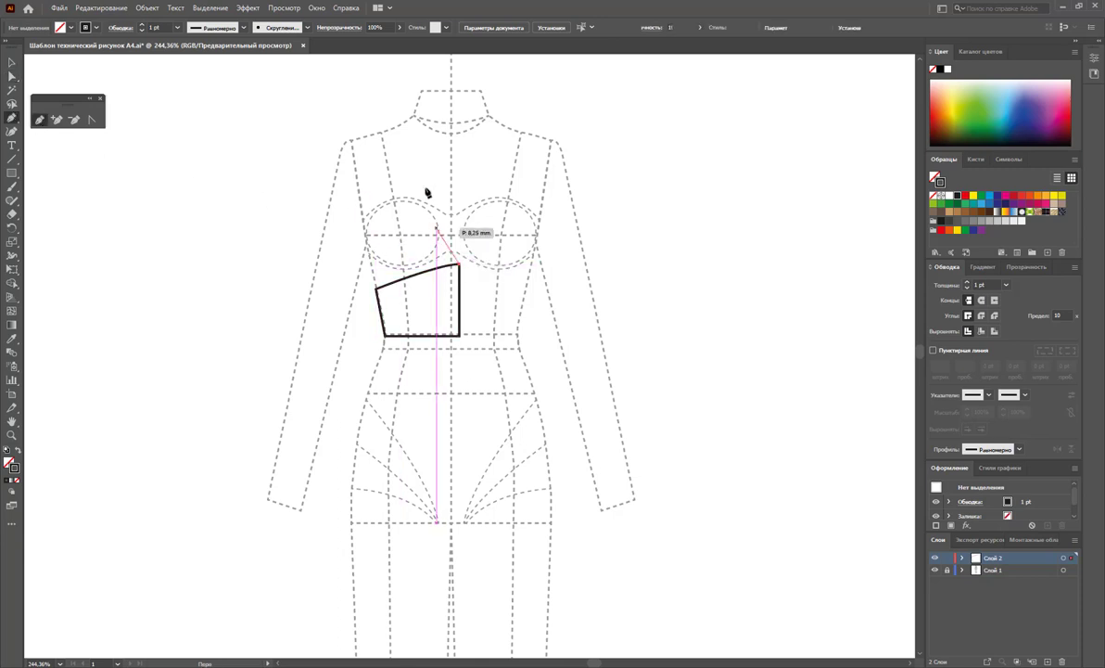
pyautogui.click(415, 118)
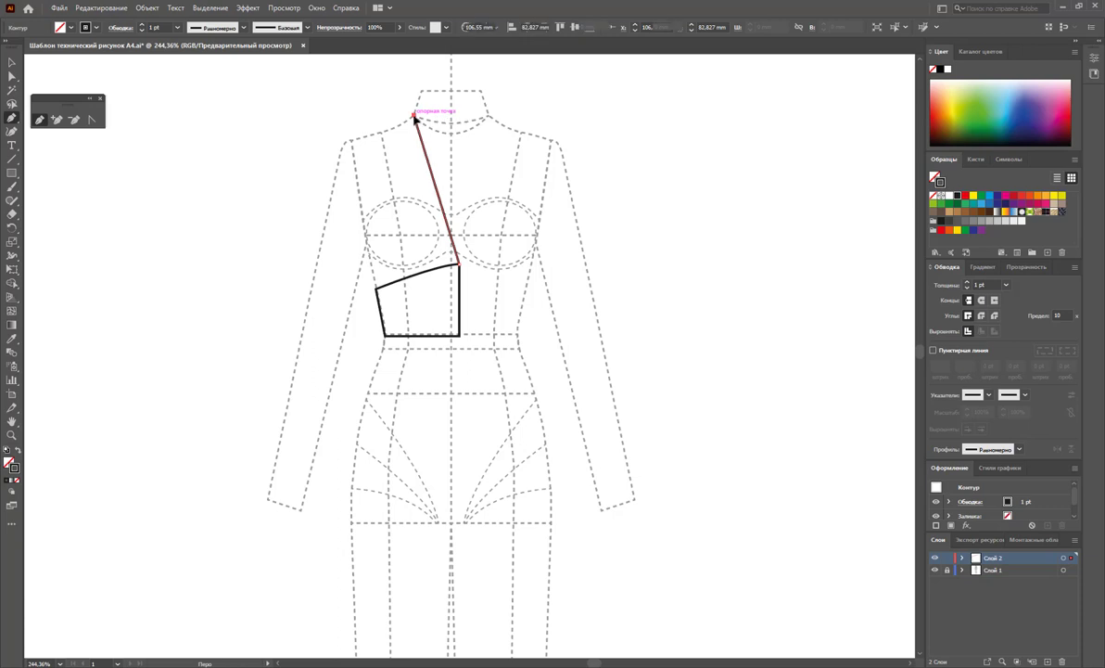
pyautogui.click(347, 140)
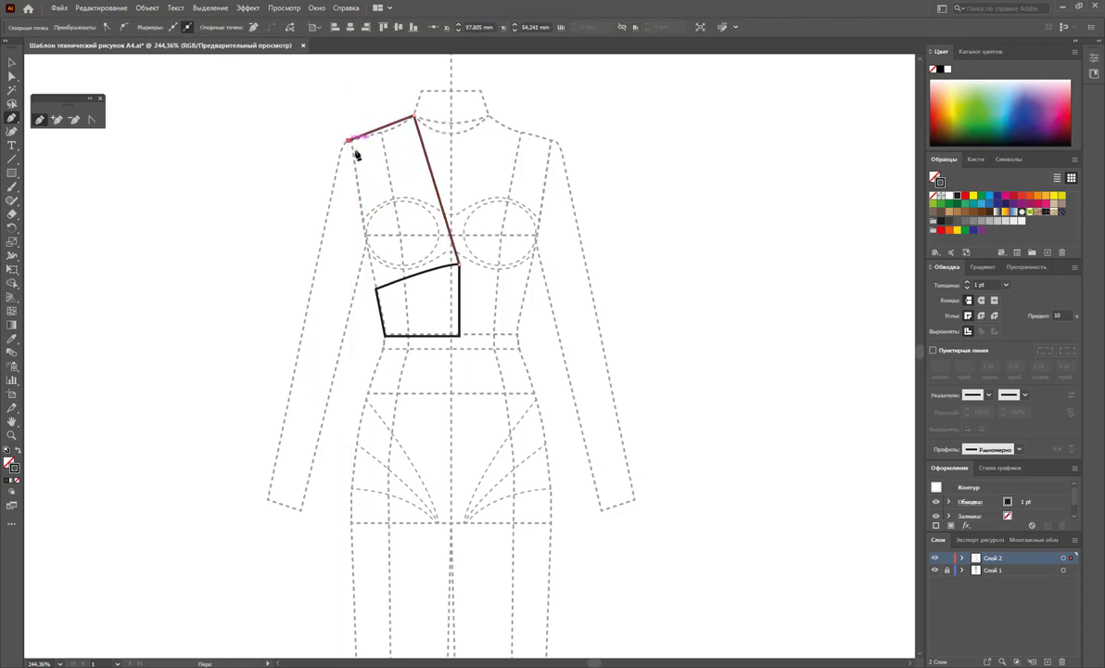
pyautogui.click(377, 291)
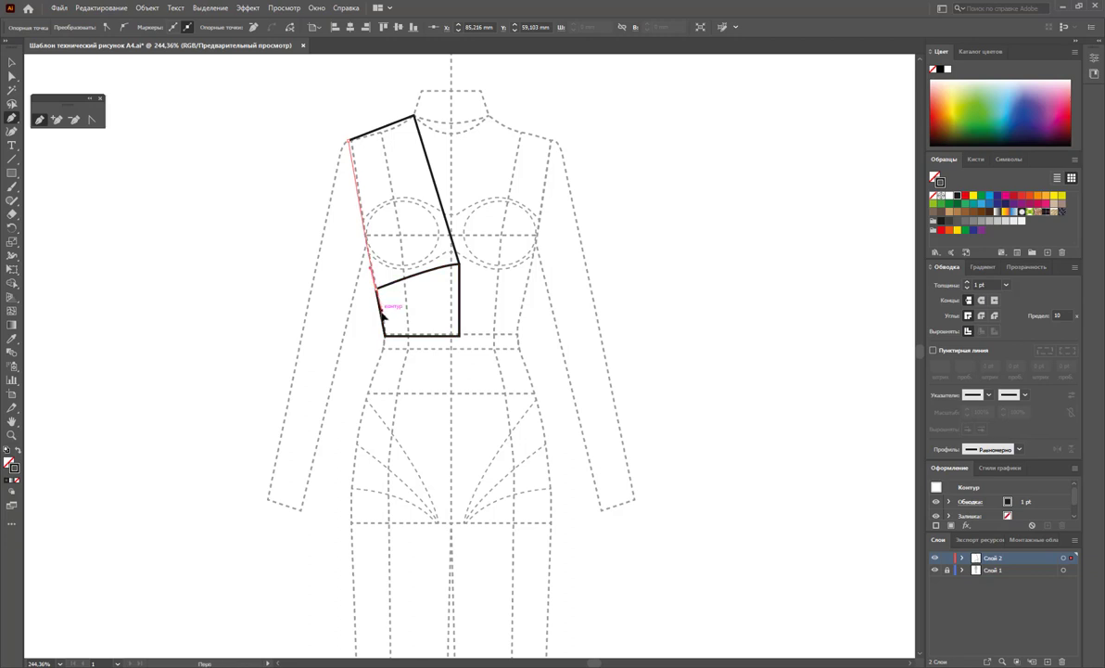
pyautogui.click(387, 323)
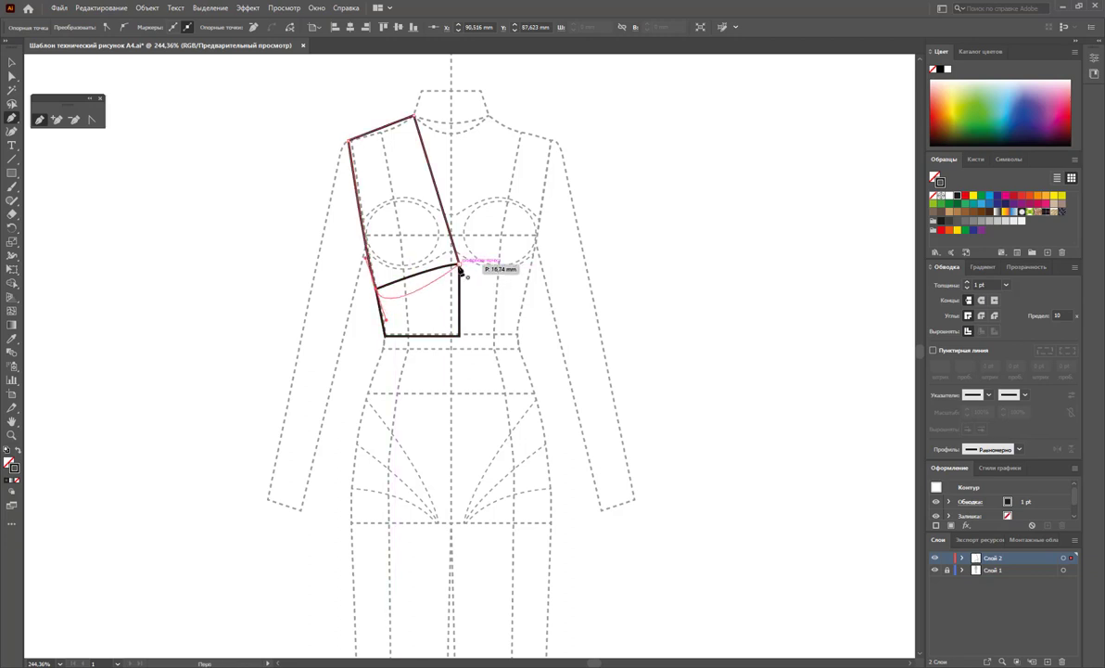
# Curve the strap's lower seam and inner edge and adjust its neck corner.
pyautogui.click(91, 119)
pyautogui.moveTo(390, 331); pyautogui.dragTo(444, 266)
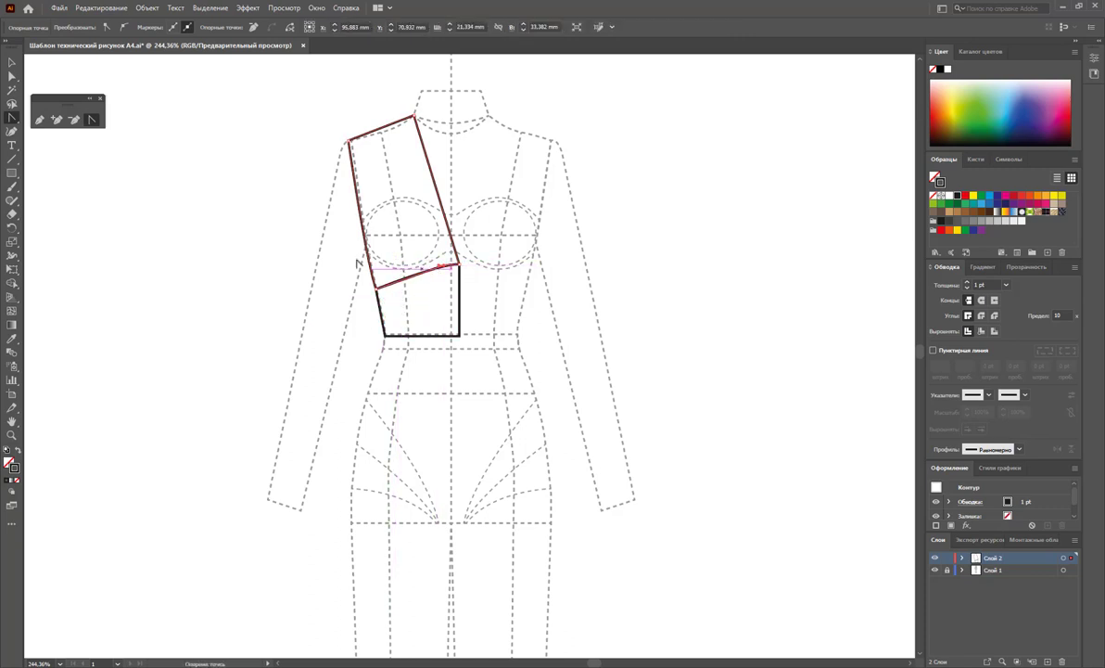
pyautogui.click(141, 136)
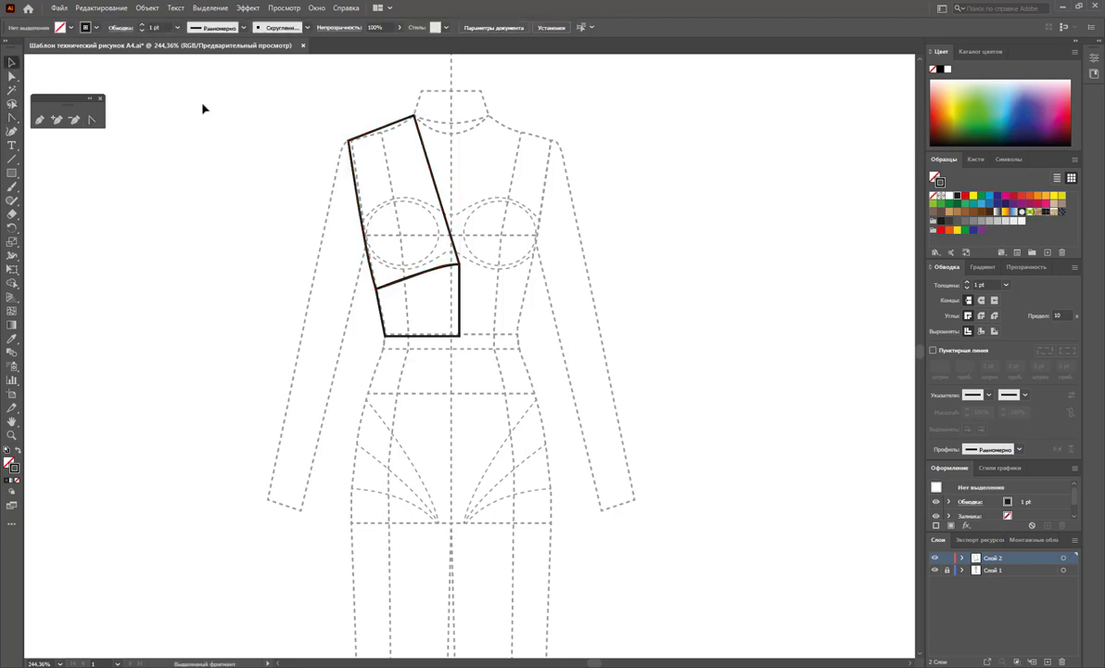
pyautogui.moveTo(414, 116); pyautogui.dragTo(429, 116)
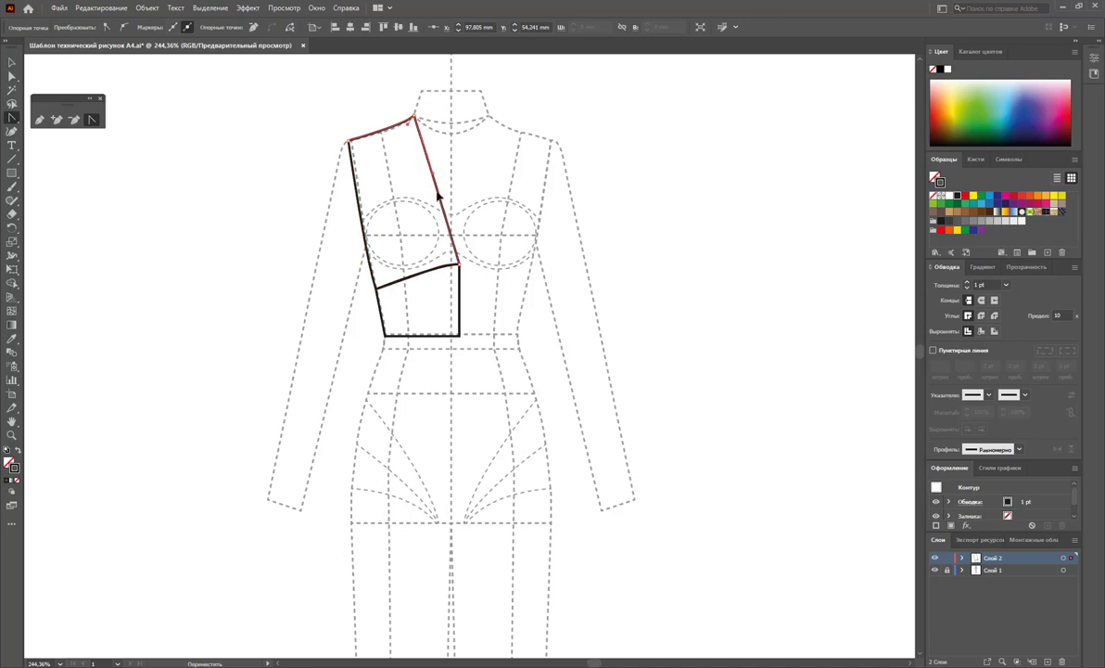
pyautogui.moveTo(440, 197)
pyautogui.mouseDown()
pyautogui.moveTo(420, 241)
pyautogui.moveTo(429, 239)
pyautogui.mouseUp()
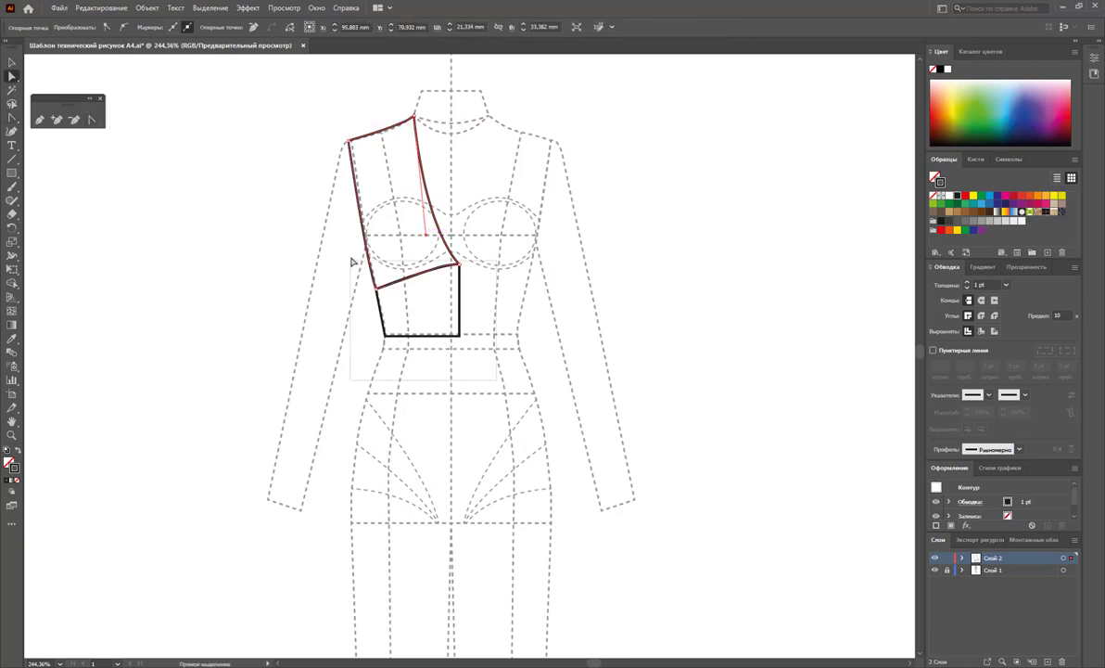
# Nudge the lower bodice piece and strap slightly down.
pyautogui.moveTo(353, 257); pyautogui.dragTo(422, 311)
pyautogui.press('Down')
pyautogui.press('Down')
pyautogui.press('Down')
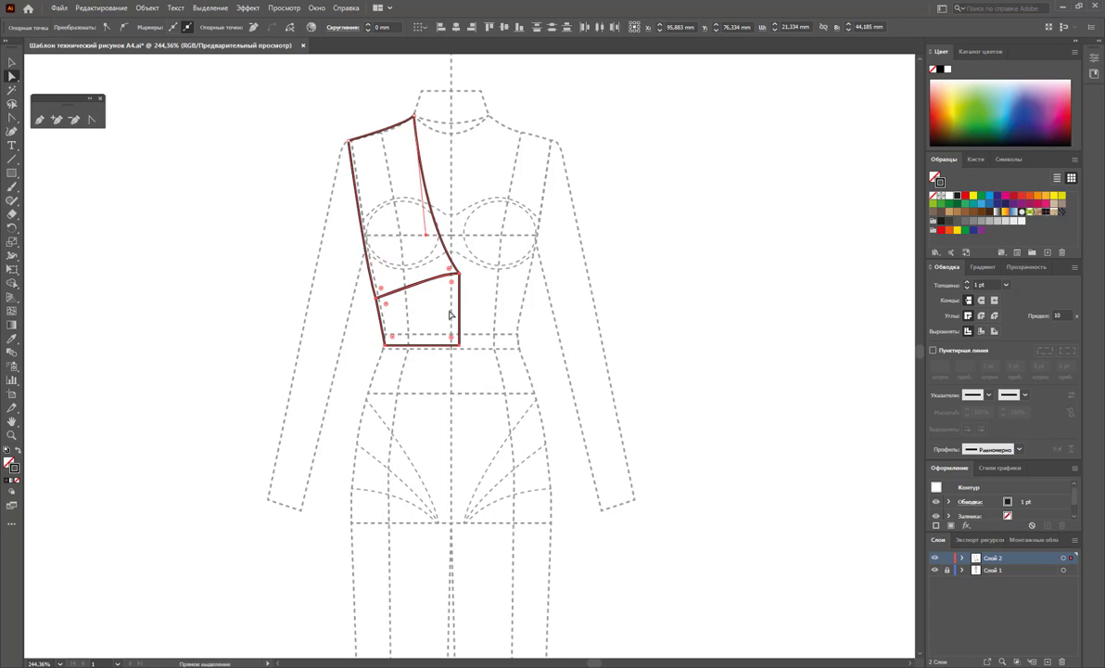
pyautogui.click(503, 350)
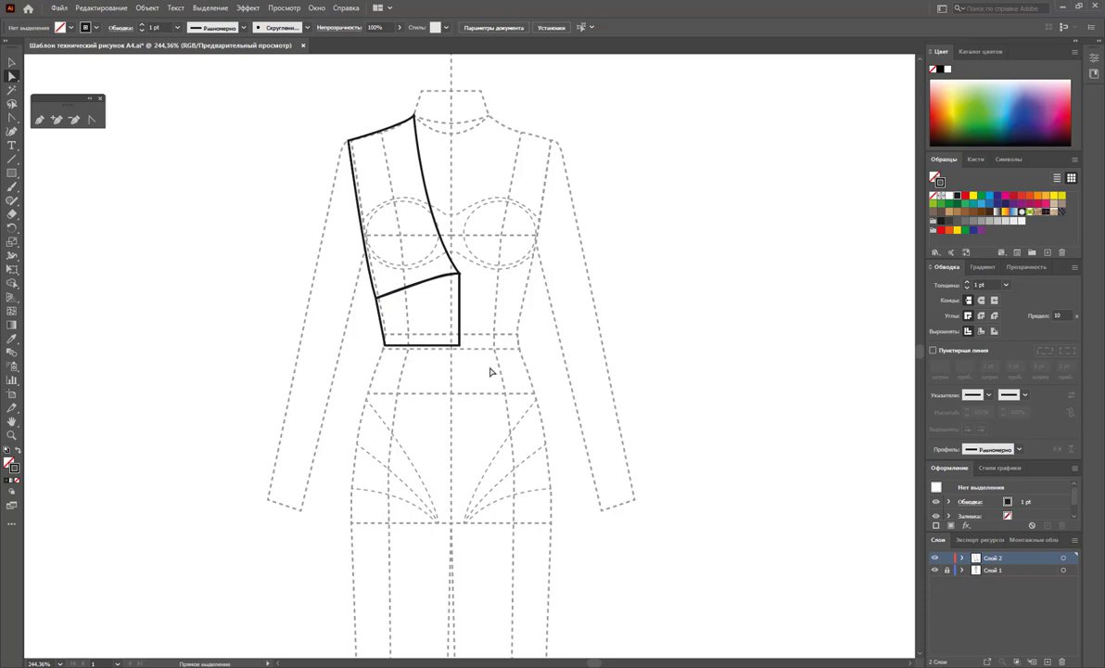
pyautogui.click(39, 120)
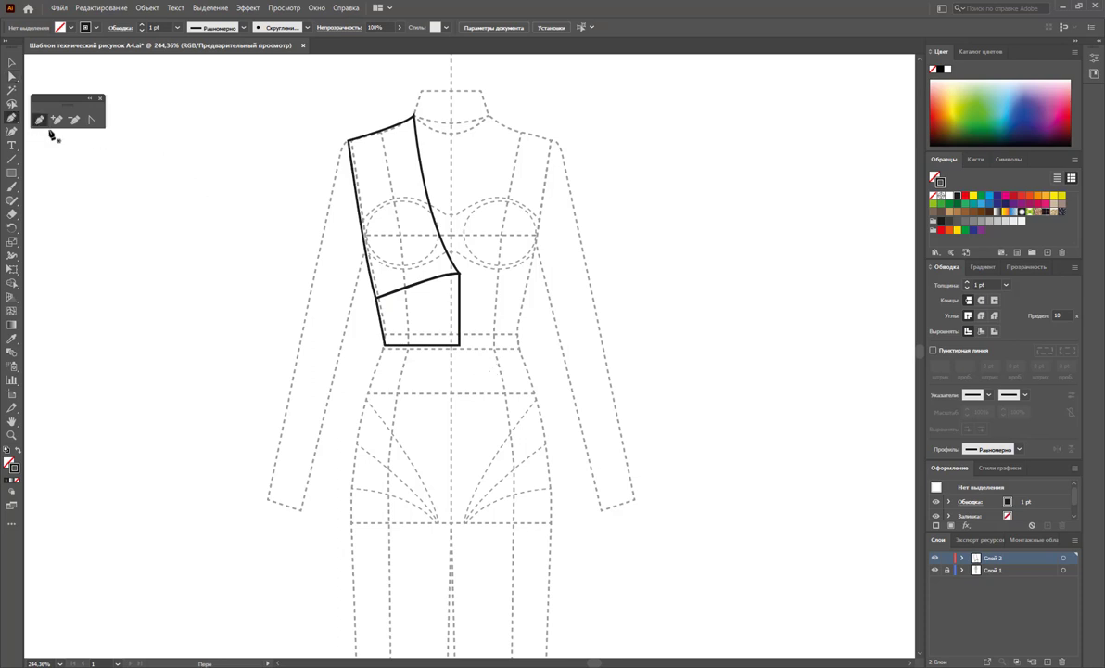
# Draw a four-sided shape overlapping the strap's top at the shoulder and select it.
pyautogui.click(353, 163)
pyautogui.click(416, 146)
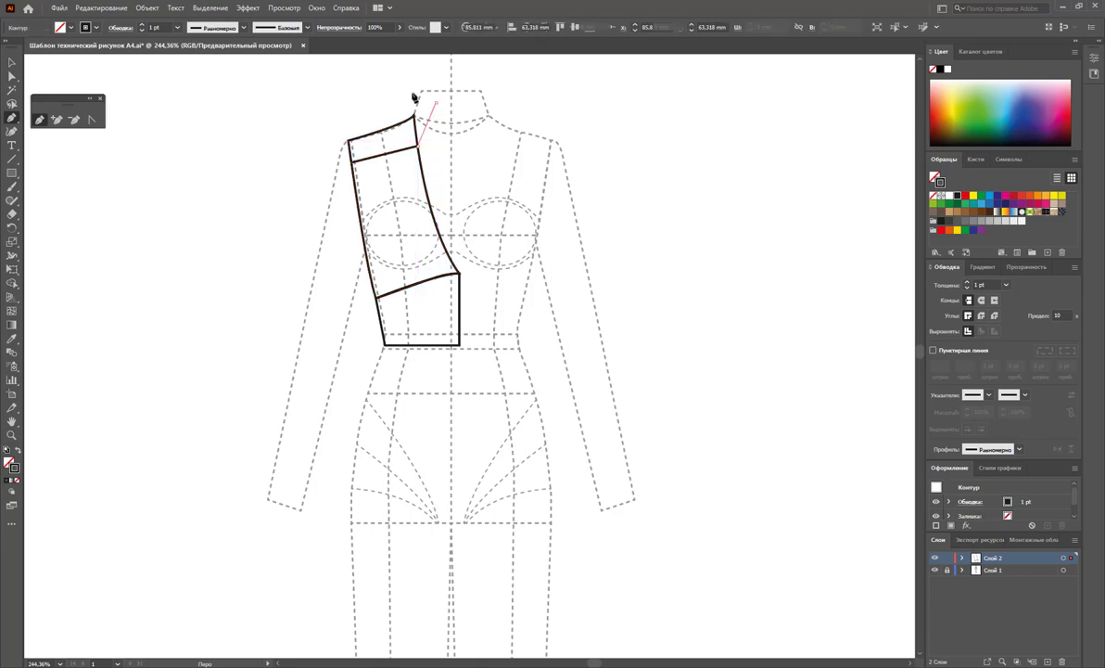
pyautogui.click(385, 86)
pyautogui.click(309, 111)
pyautogui.click(351, 163)
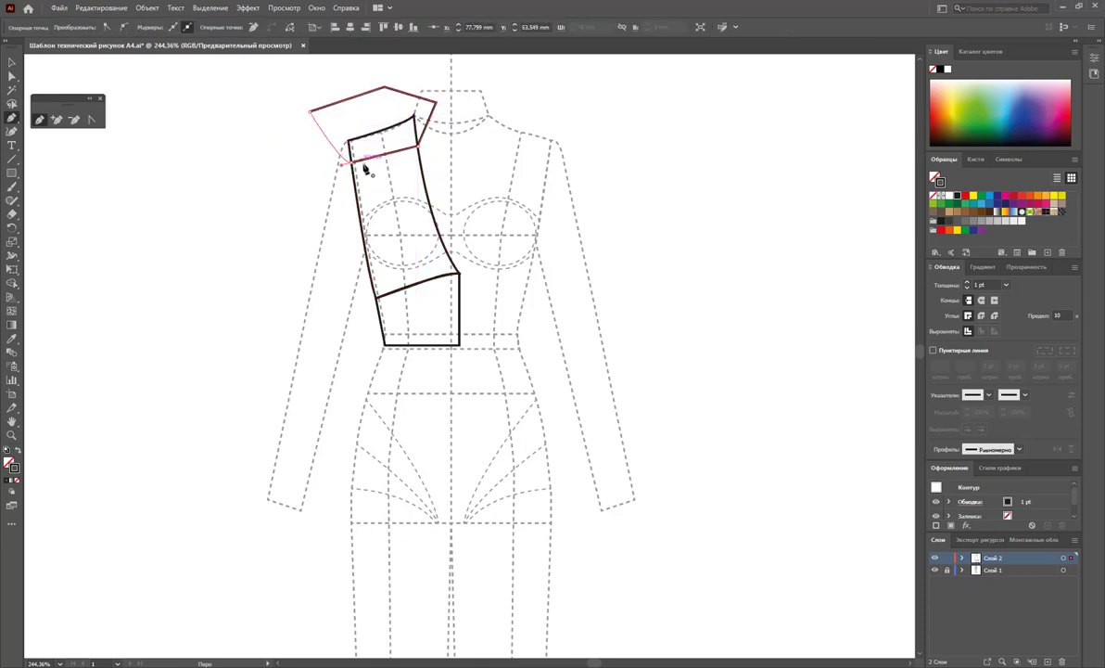
pyautogui.press('v')
pyautogui.click(311, 9)
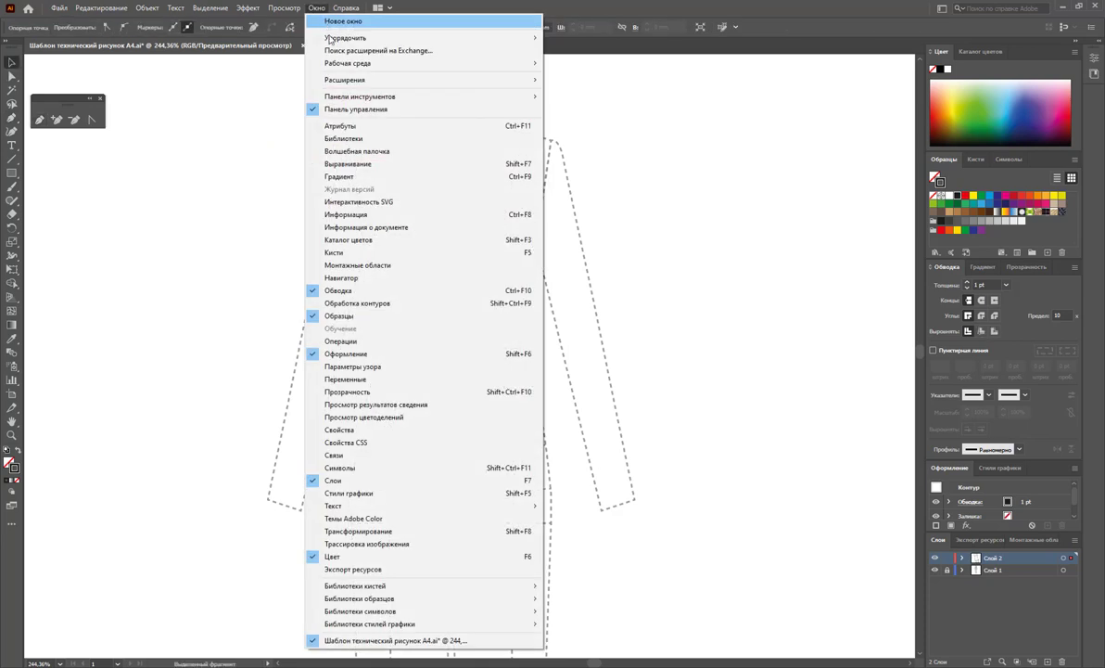
# Divide the strap with the covering shape via Pathfinder, ungroup, and select the leftover top piece.
pyautogui.click(393, 303)
pyautogui.click(764, 72)
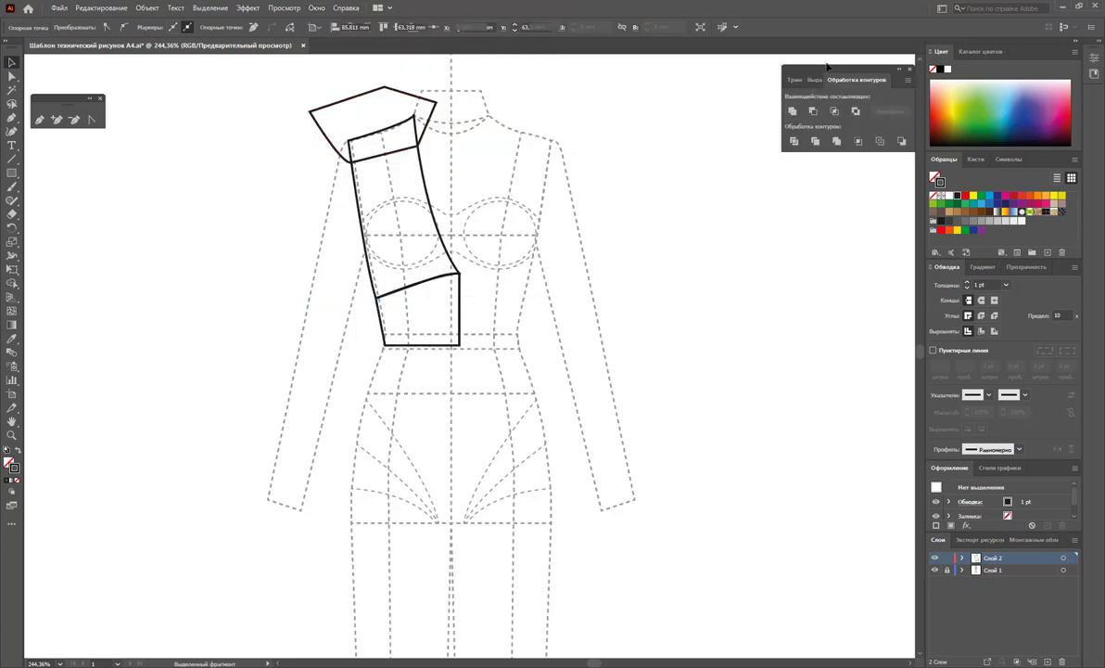
pyautogui.moveTo(808, 69); pyautogui.dragTo(755, 72)
pyautogui.click(381, 169)
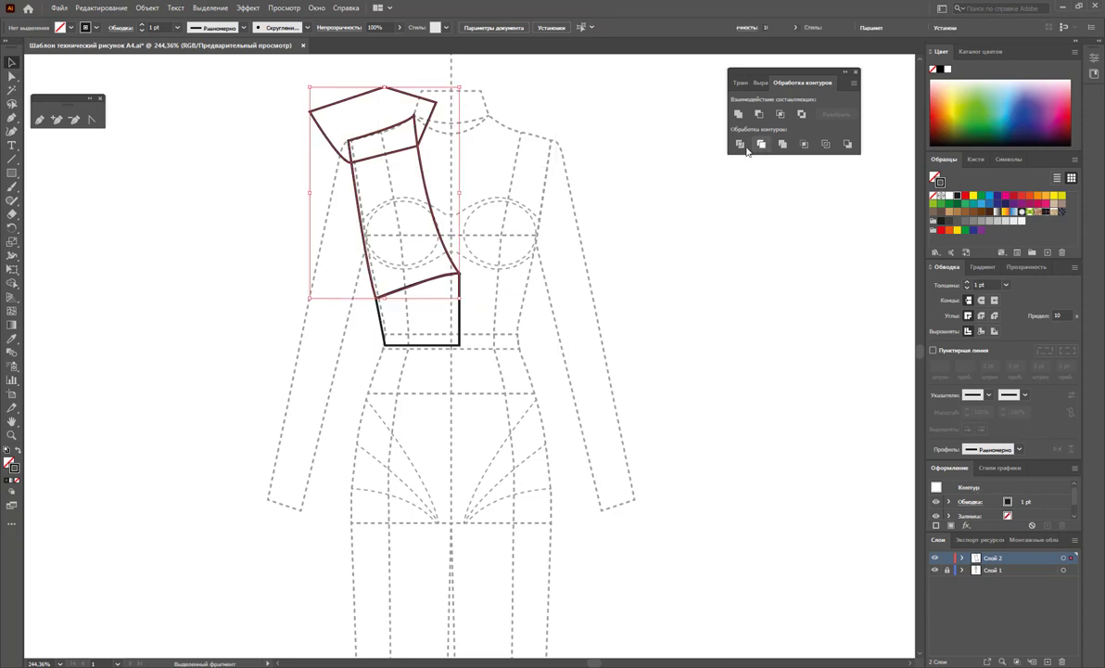
pyautogui.rightClick(453, 111)
pyautogui.click(526, 208)
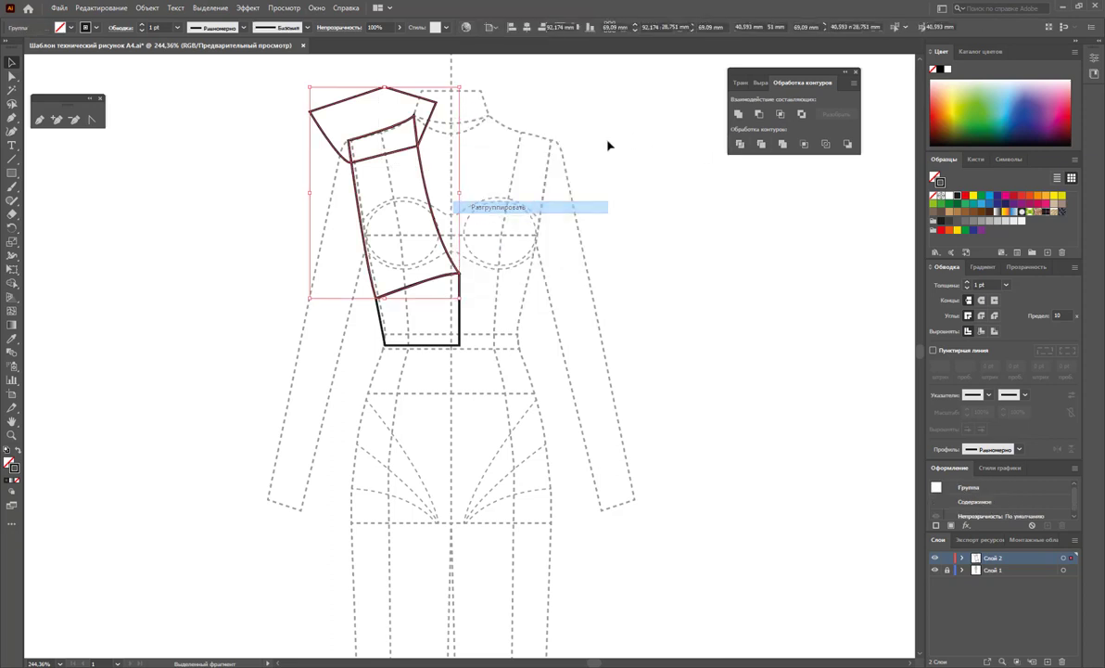
pyautogui.click(482, 104)
pyautogui.click(427, 121)
# Delete the leftover piece above the shoulder and zoom out to the whole figure.
pyautogui.press('Delete')
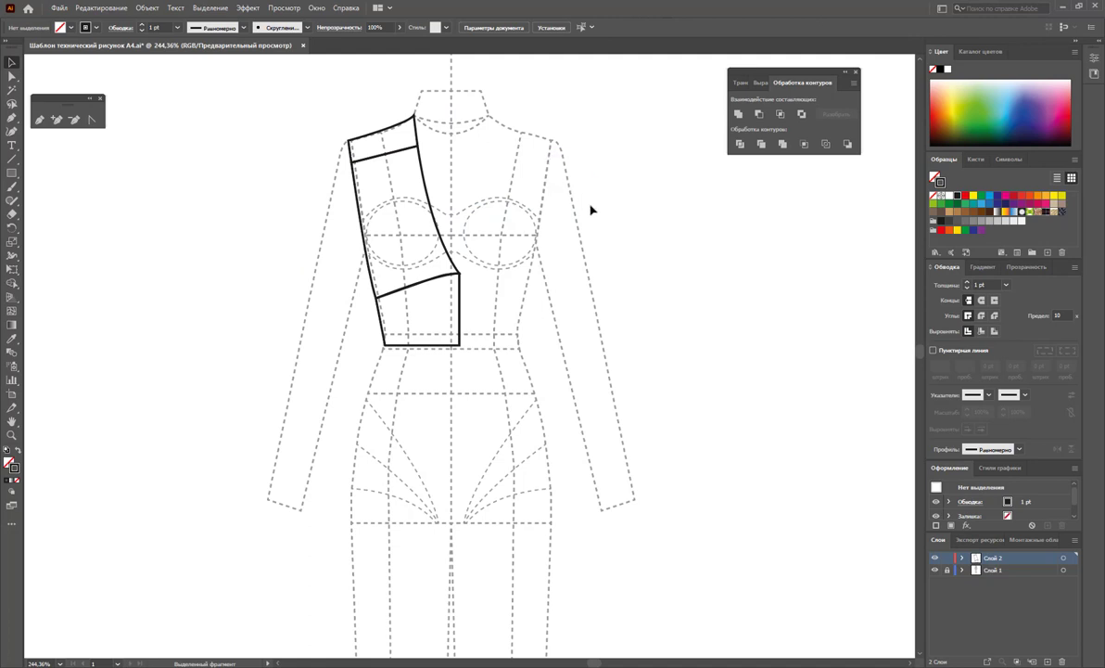
pyautogui.scroll(-1, 578, 202)
pyautogui.scroll(-1, 585, 208)
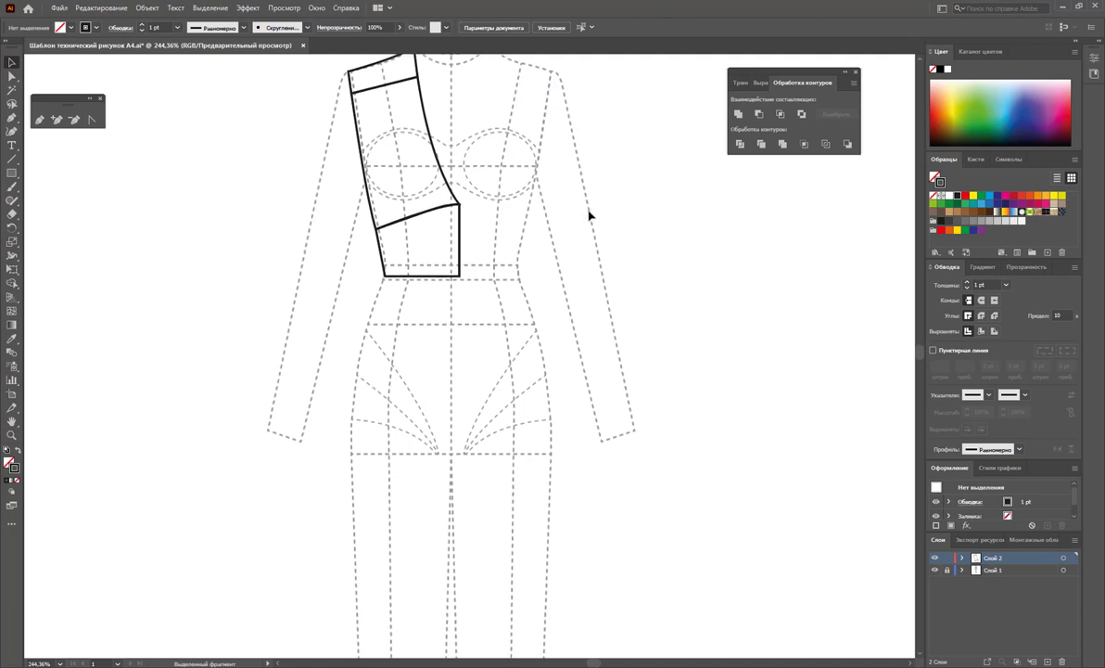
pyautogui.press('z')
pyautogui.keyDown('alt'); pyautogui.click(515, 334); pyautogui.keyUp('alt')
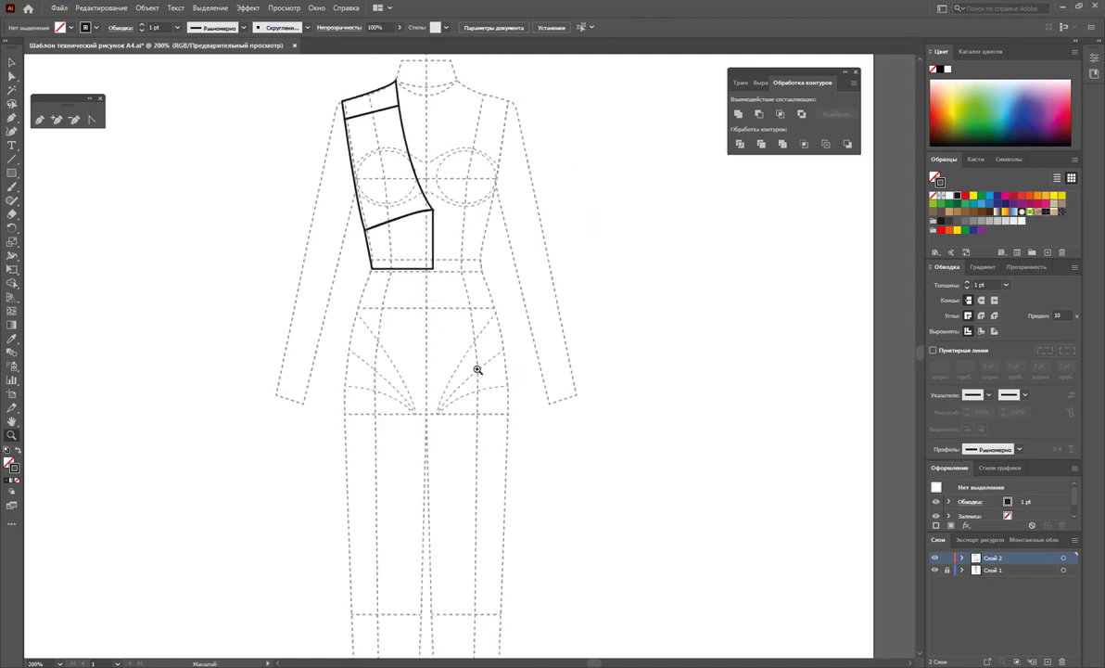
pyautogui.scroll(-1, 462, 356)
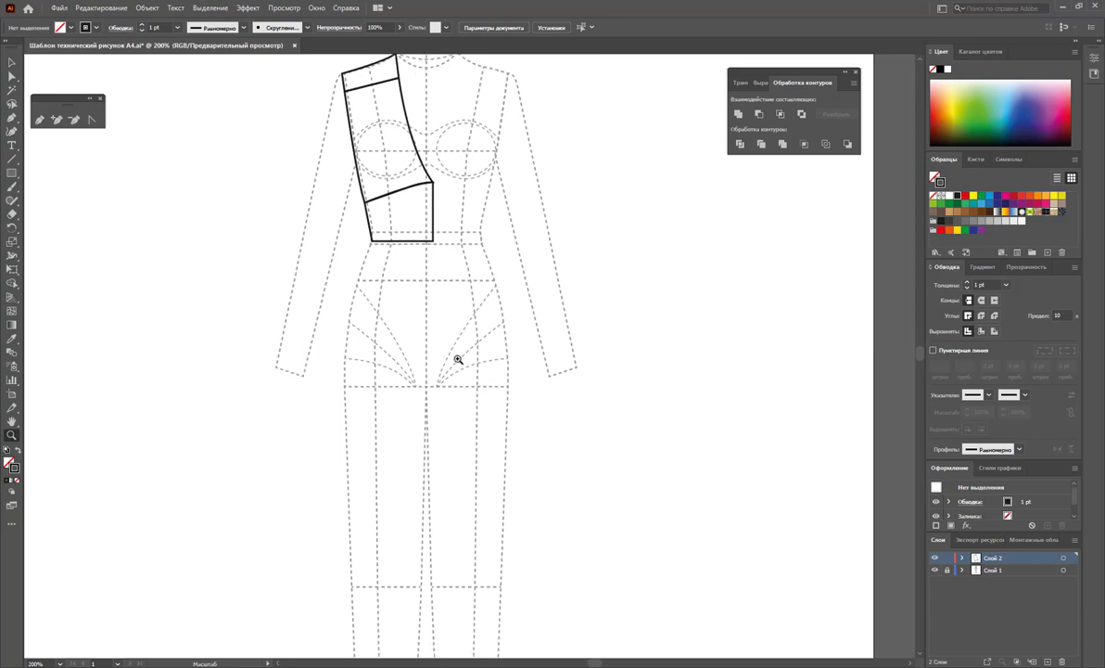
pyautogui.keyDown('alt'); pyautogui.click(382, 474); pyautogui.keyUp('alt')
pyautogui.scroll(2, 582, 437)
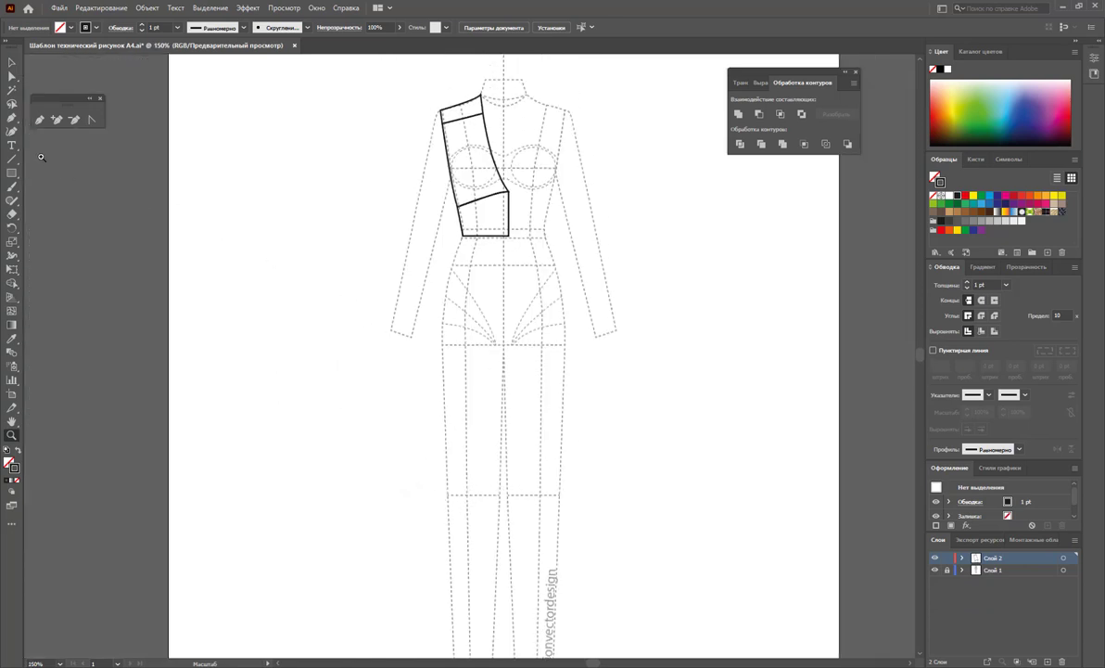
# Draw a closed skirt panel from the waist down to a wavy hem near the ankles.
pyautogui.click(40, 119)
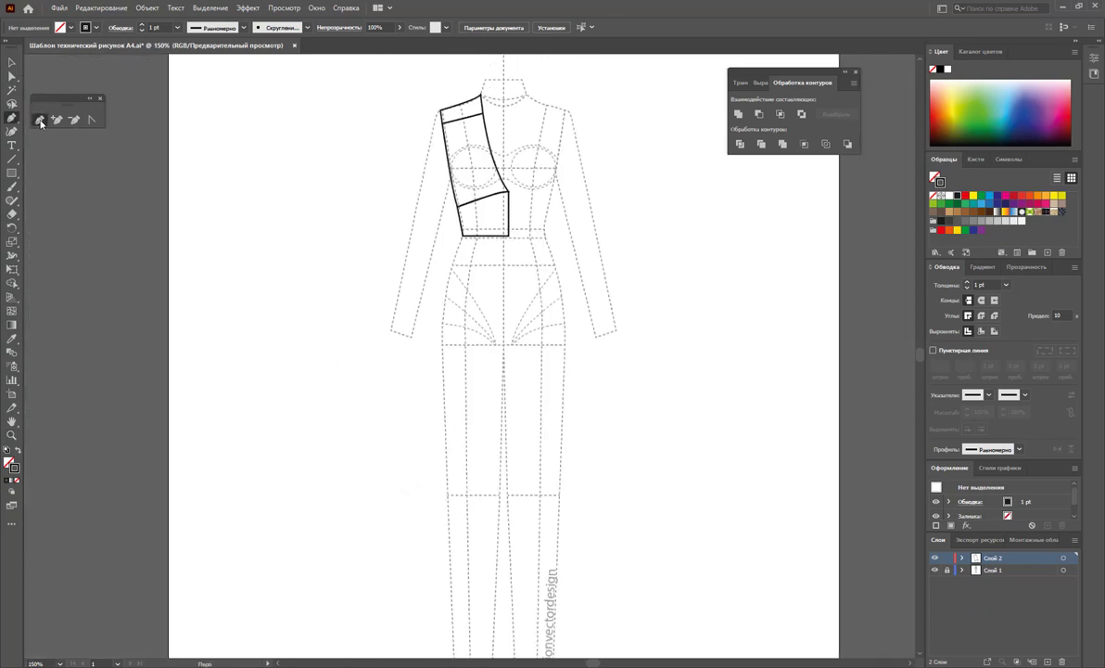
pyautogui.click(509, 236)
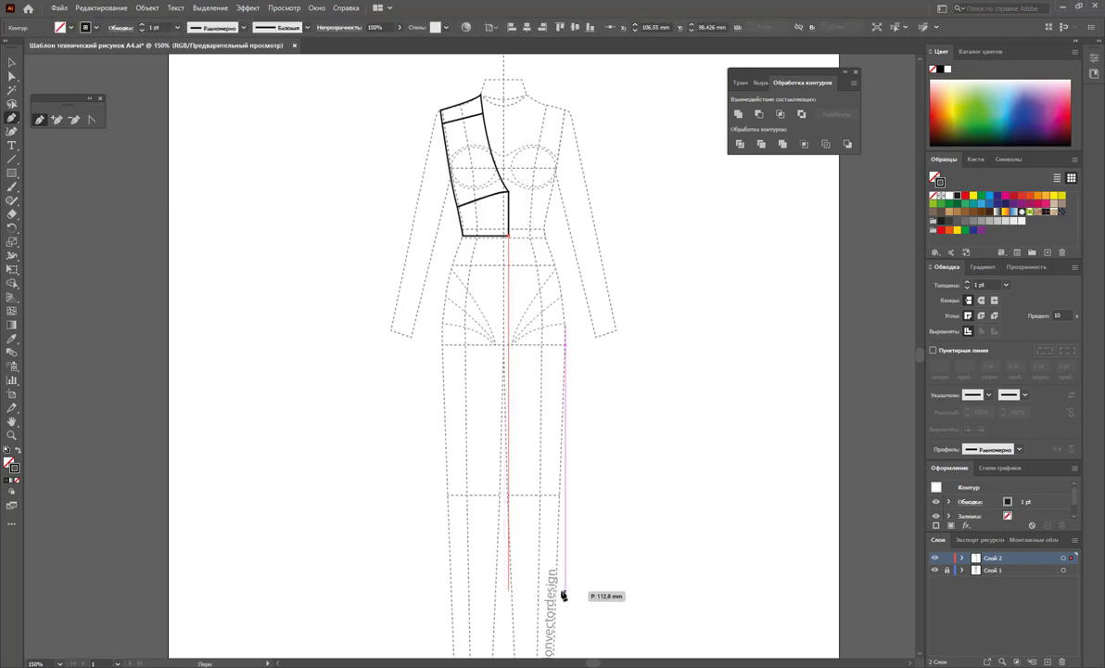
pyautogui.click(508, 586)
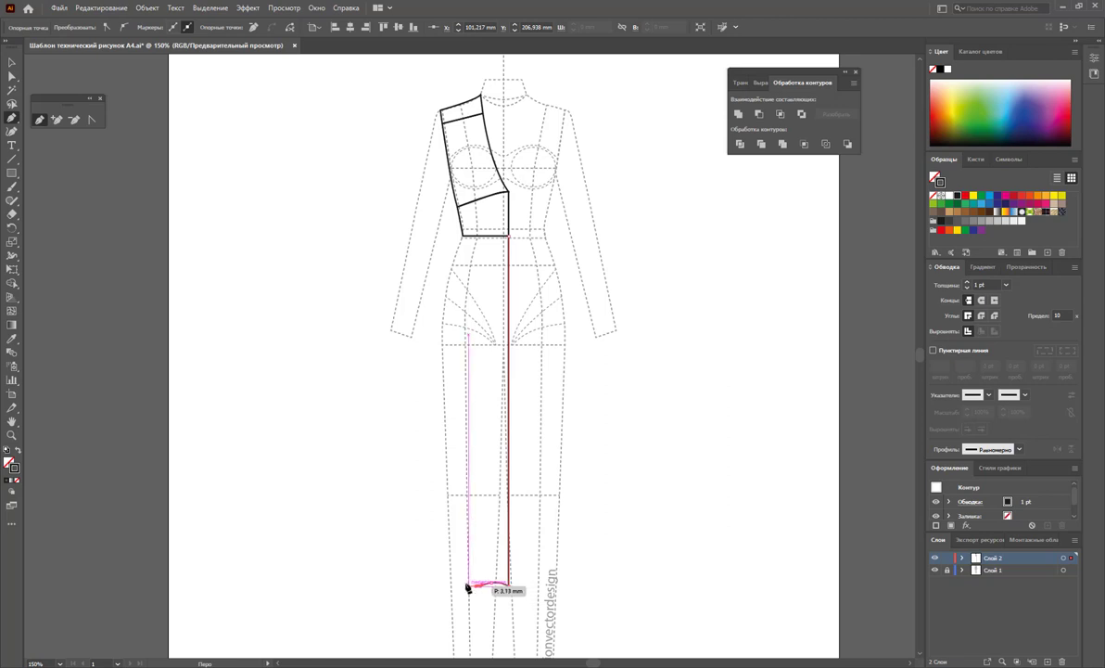
pyautogui.moveTo(468, 581); pyautogui.dragTo(429, 586)
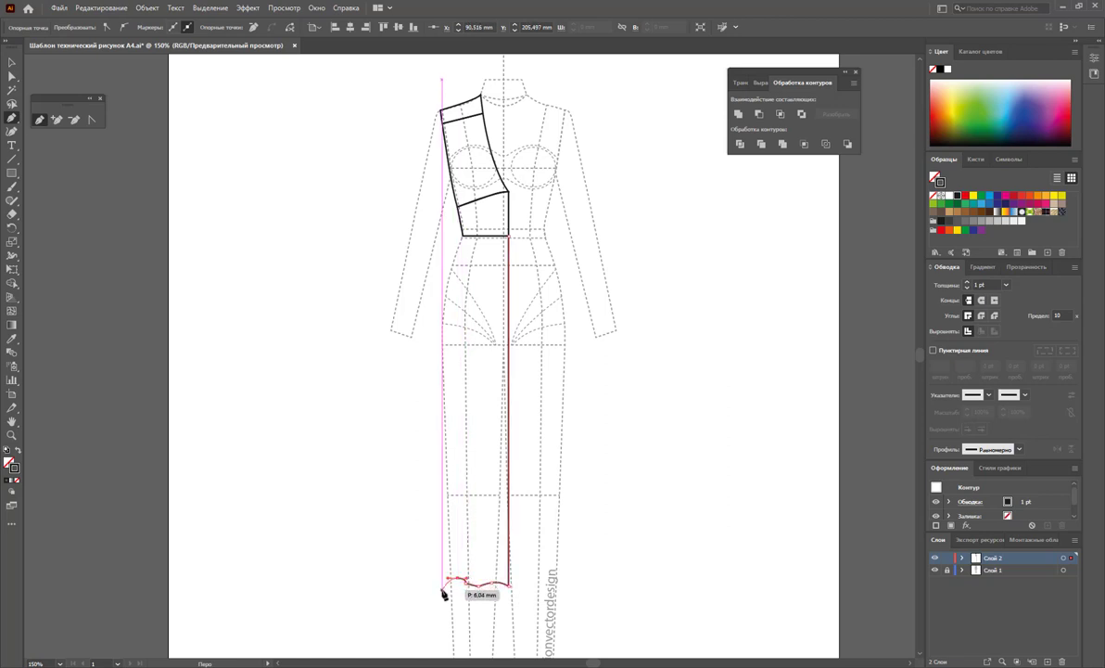
pyautogui.click(422, 582)
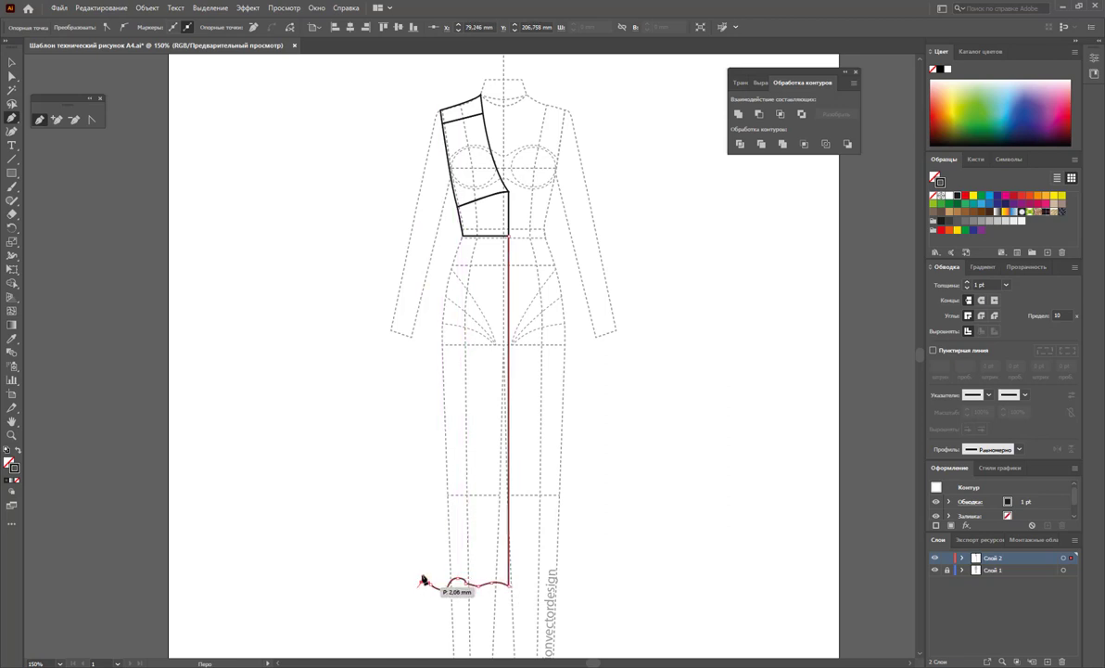
pyautogui.moveTo(447, 293); pyautogui.dragTo(462, 241)
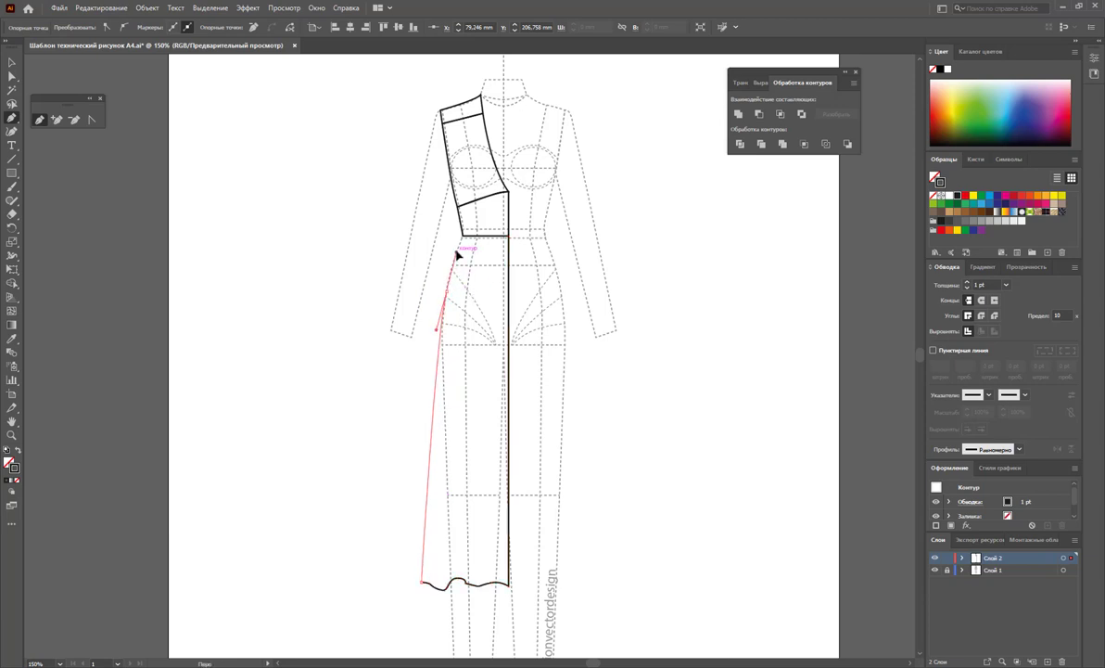
pyautogui.click(508, 236)
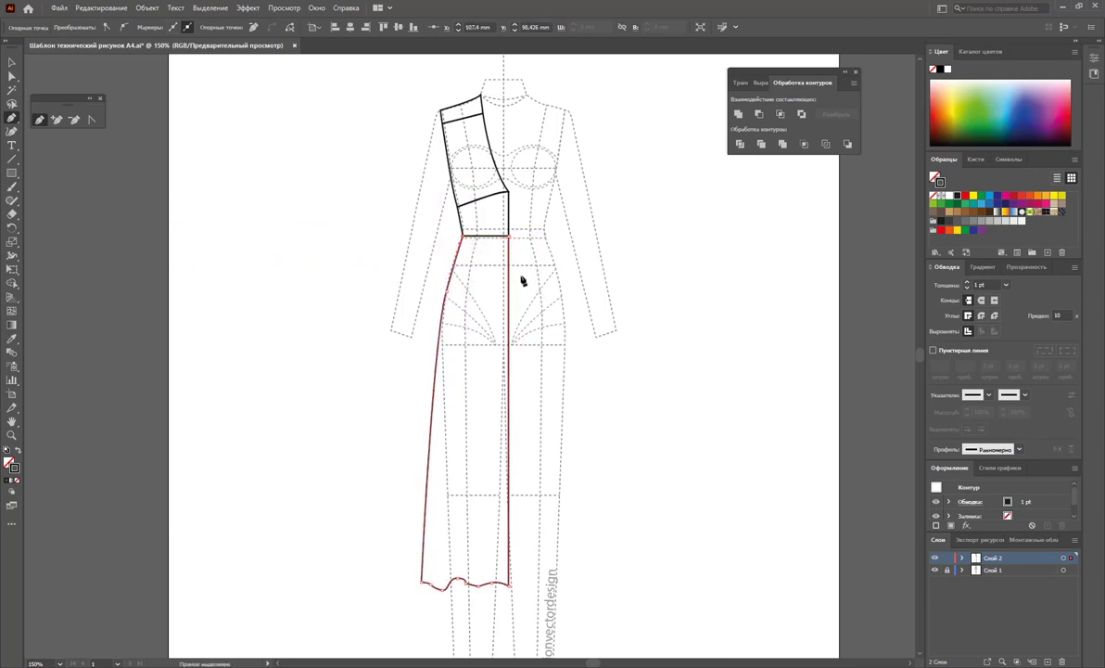
# Raise the anchor on the skirt's left side to reshape its curve.
pyautogui.click(510, 239)
pyautogui.click(12, 74)
pyautogui.click(446, 293)
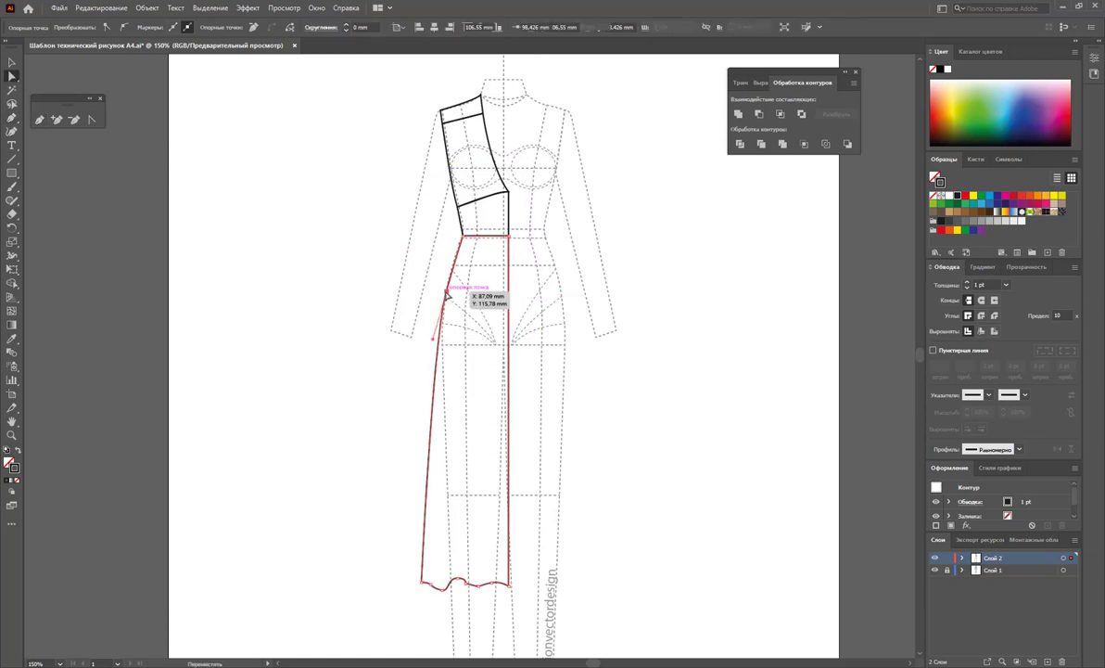
pyautogui.moveTo(446, 293); pyautogui.dragTo(445, 286)
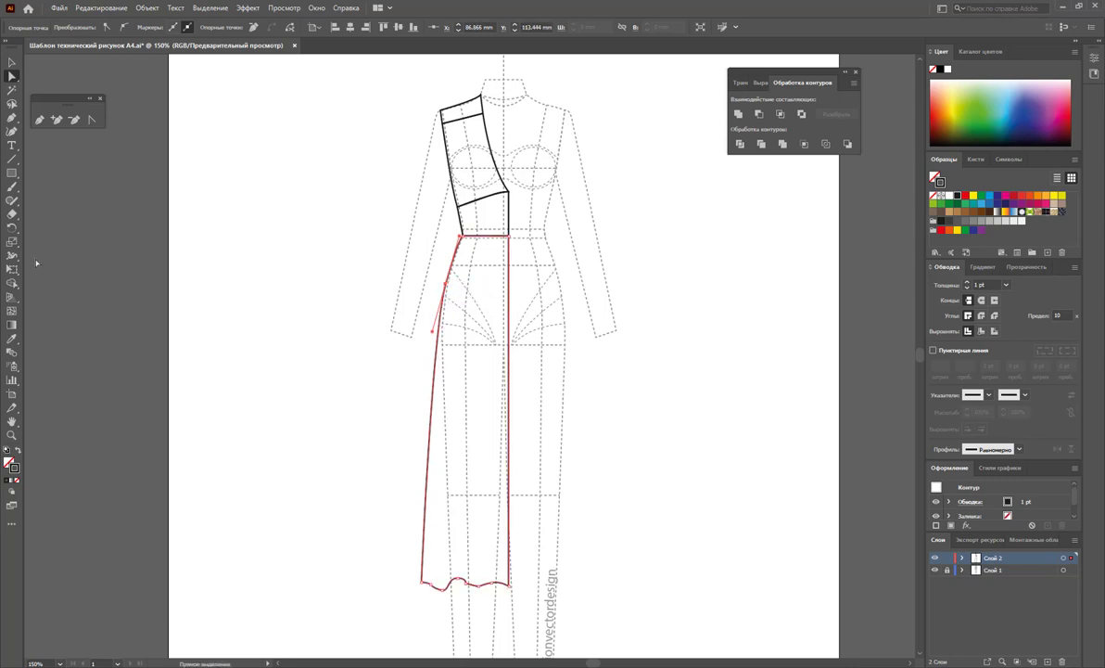
# Tear off the pencil tool group and smooth the skirt's wavy hem.
pyautogui.click(11, 200)
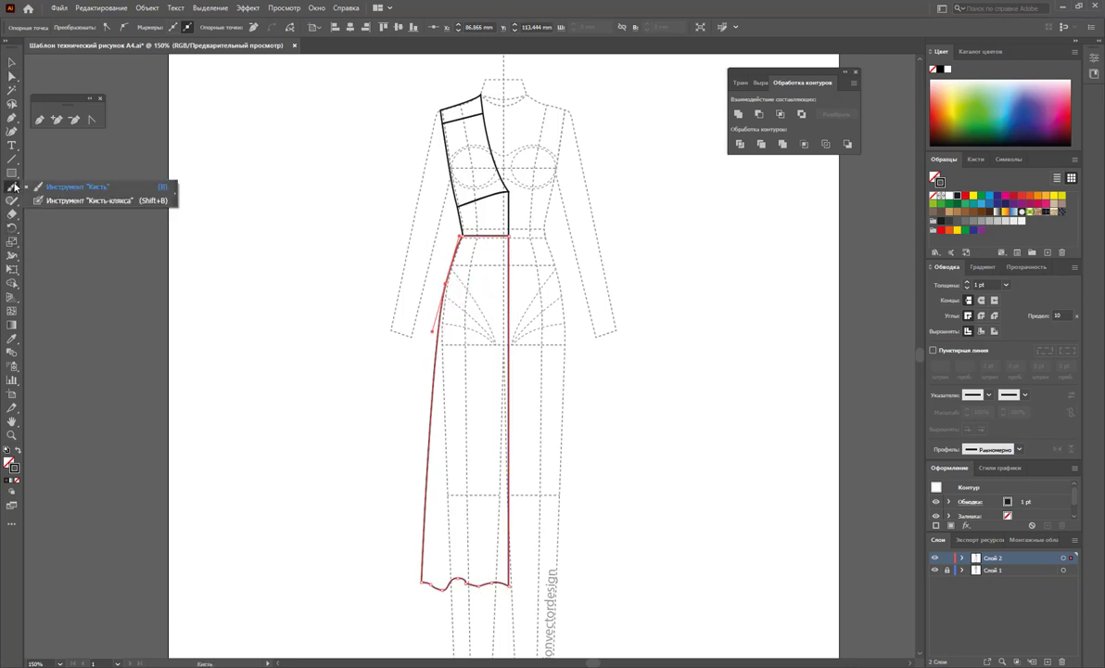
pyautogui.moveTo(11, 202); pyautogui.dragTo(158, 211)
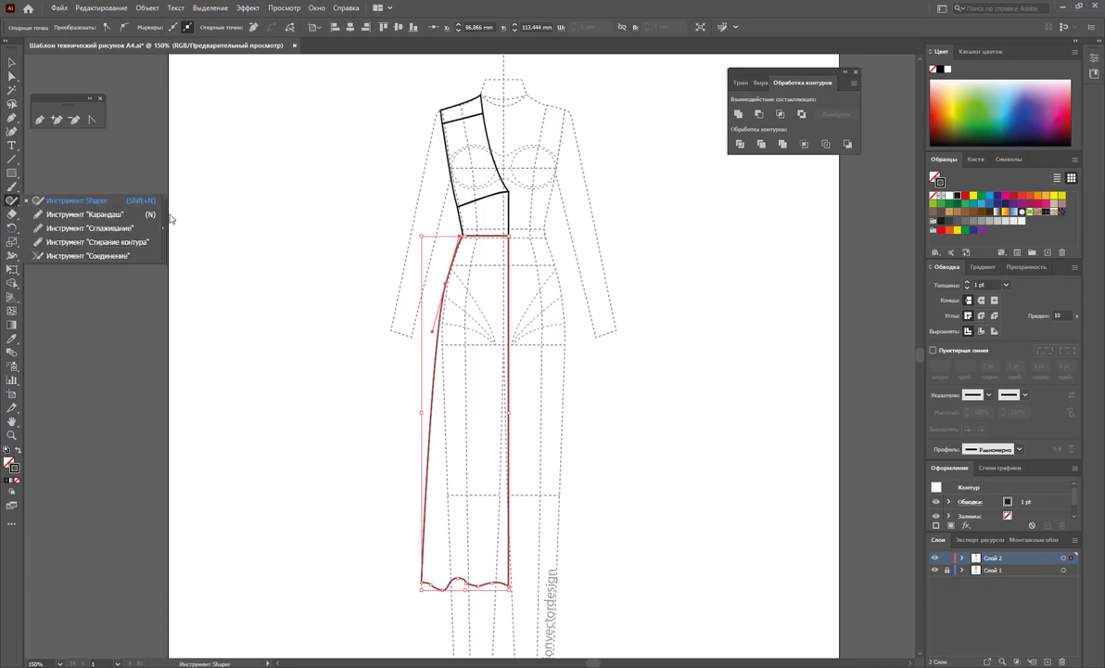
pyautogui.moveTo(57, 208); pyautogui.dragTo(69, 151)
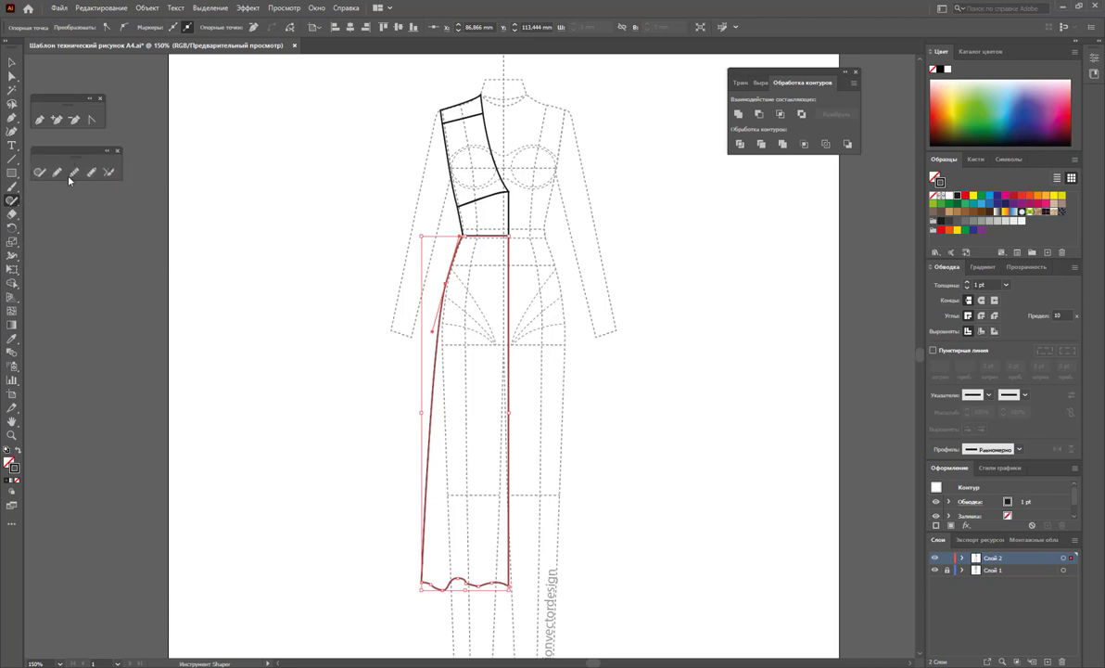
pyautogui.click(74, 172)
pyautogui.click(12, 63)
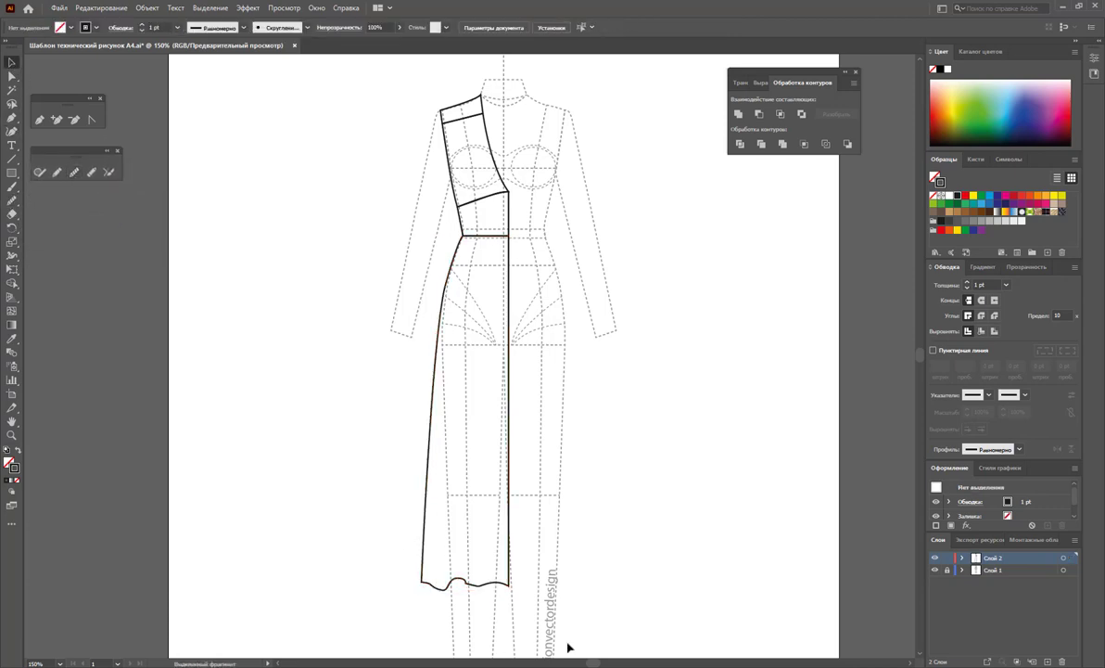
pyautogui.click(455, 586)
pyautogui.click(75, 173)
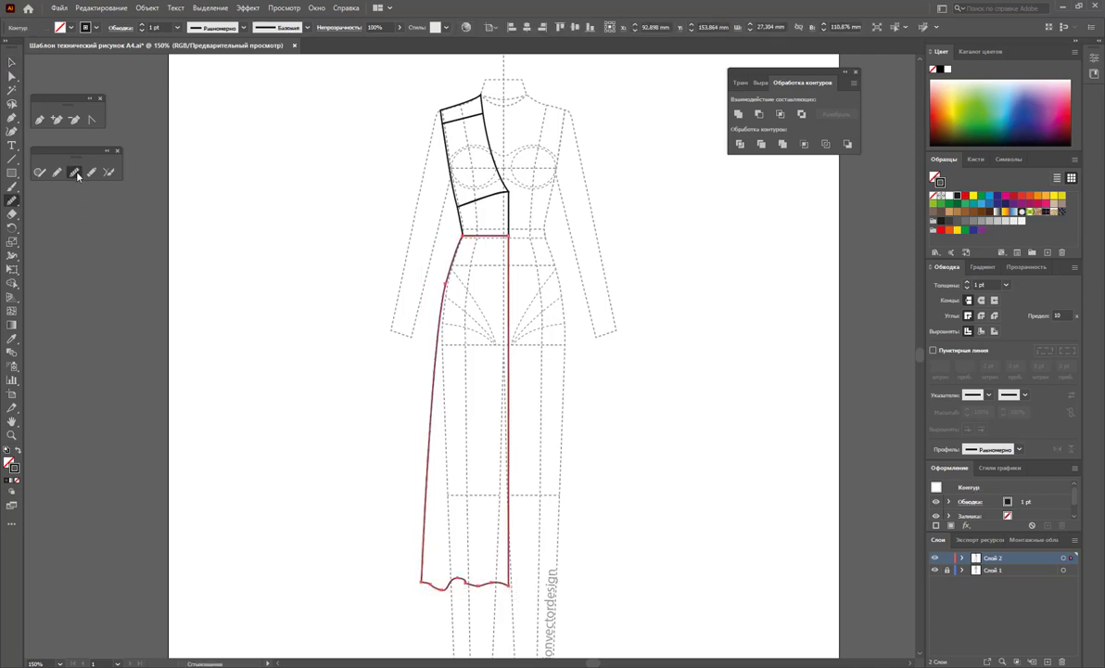
pyautogui.moveTo(478, 582); pyautogui.dragTo(524, 587)
# Reposition hem anchors to reshape the left and right parts of the hem.
pyautogui.click(13, 76)
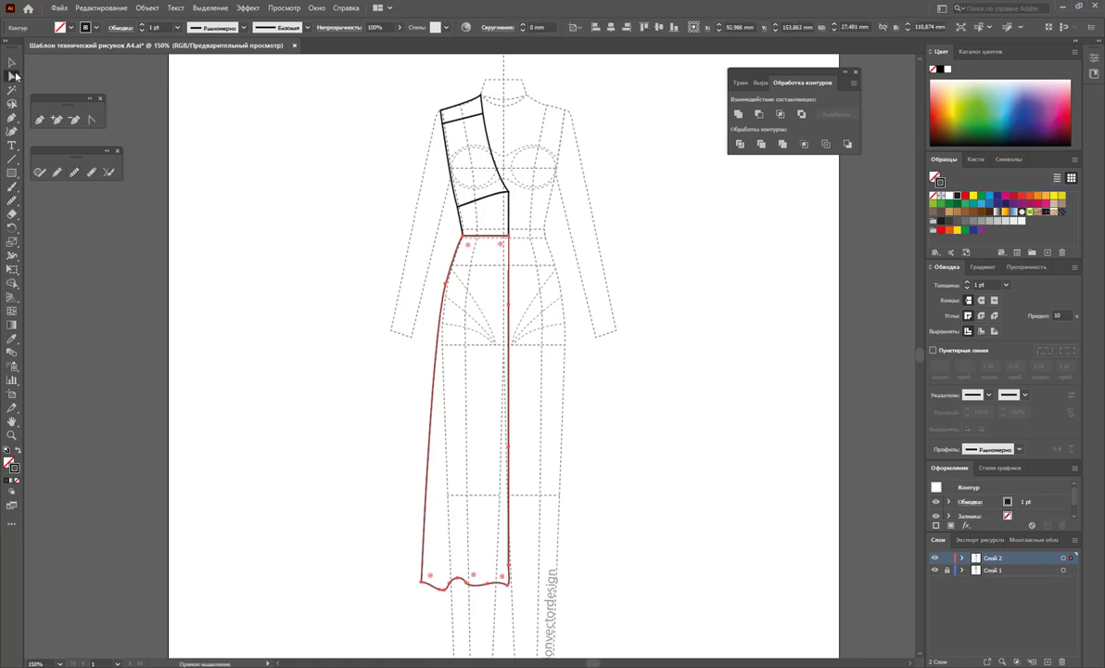
pyautogui.moveTo(443, 597); pyautogui.dragTo(437, 585)
pyautogui.click(449, 614)
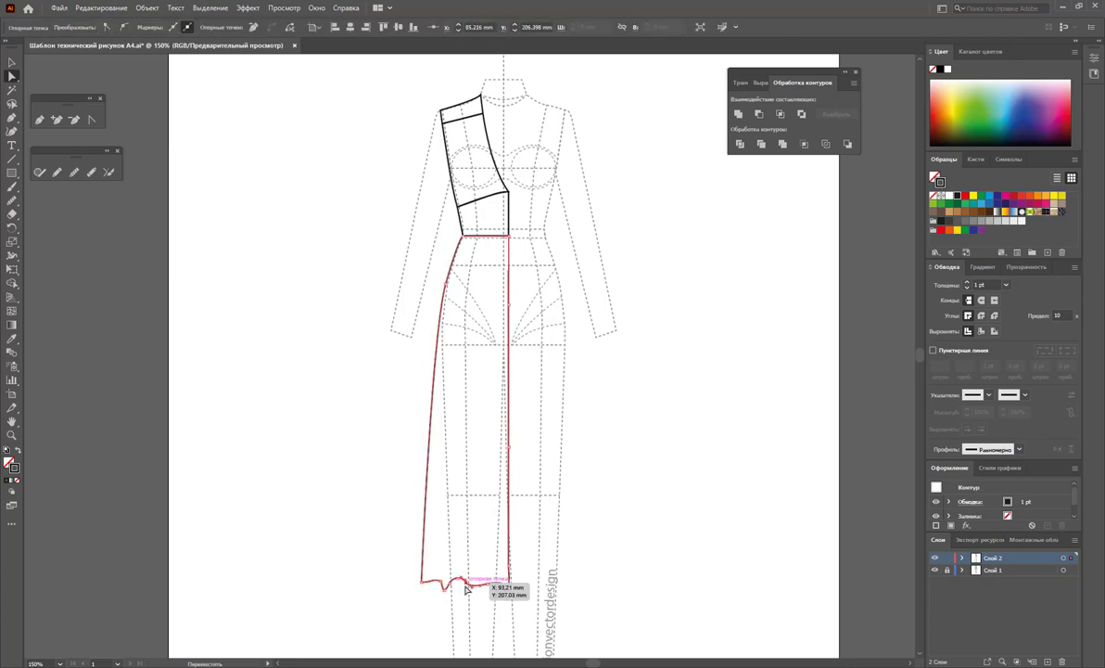
pyautogui.click(463, 591)
pyautogui.click(496, 584)
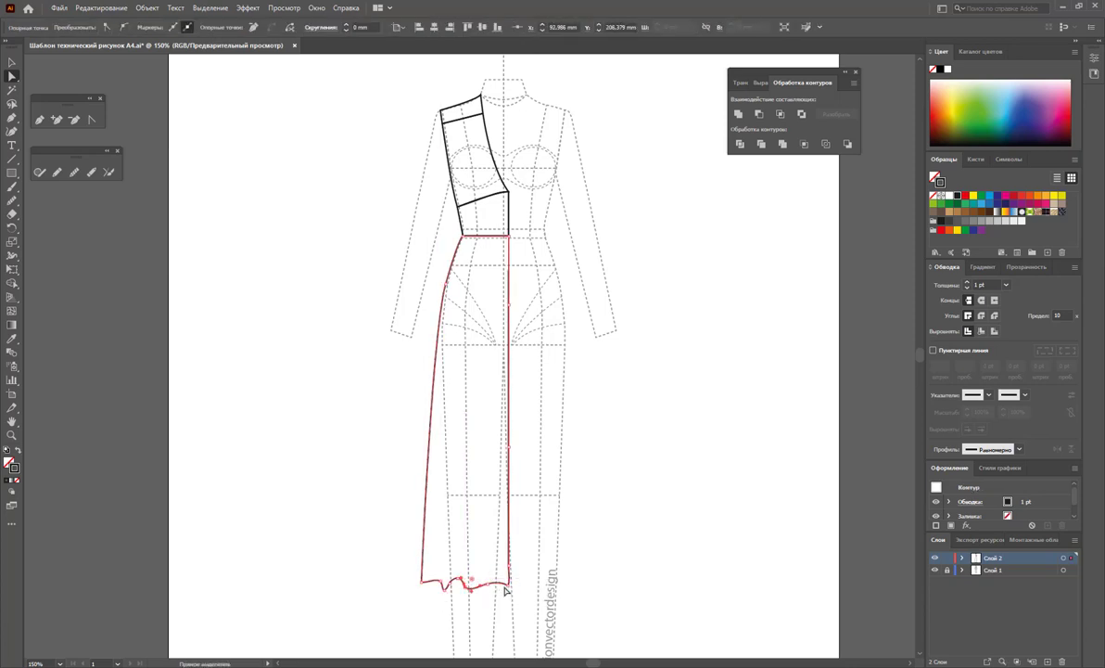
pyautogui.moveTo(505, 590); pyautogui.dragTo(494, 586)
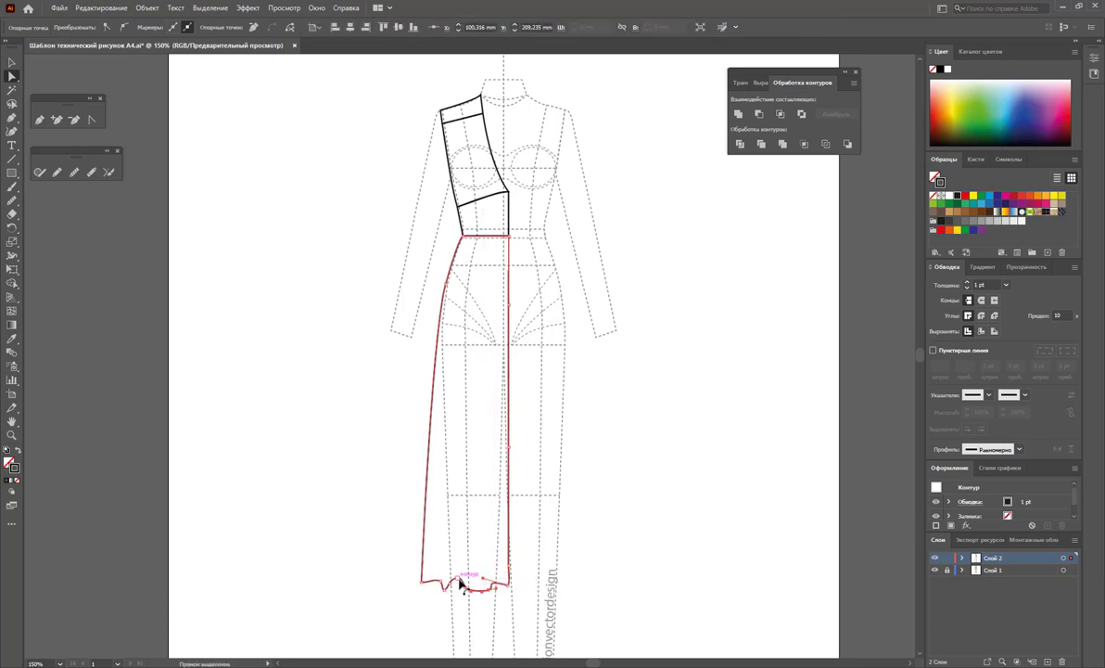
pyautogui.moveTo(446, 593); pyautogui.dragTo(444, 588)
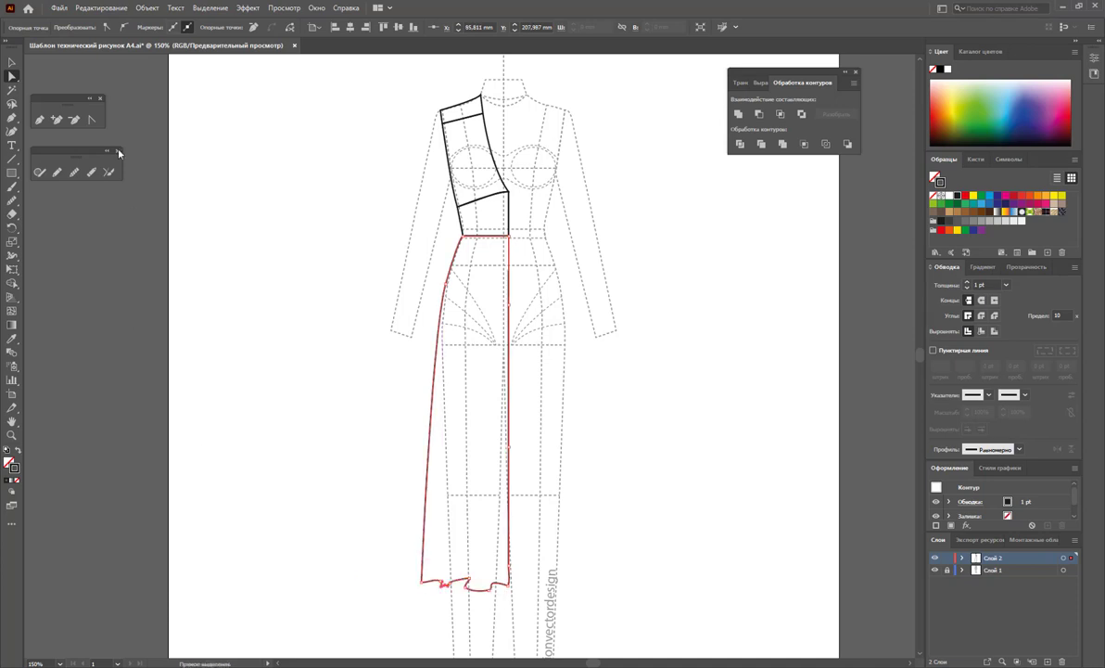
# Smooth the skirt's left side and hem curve again, then check its anchors.
pyautogui.click(351, 479)
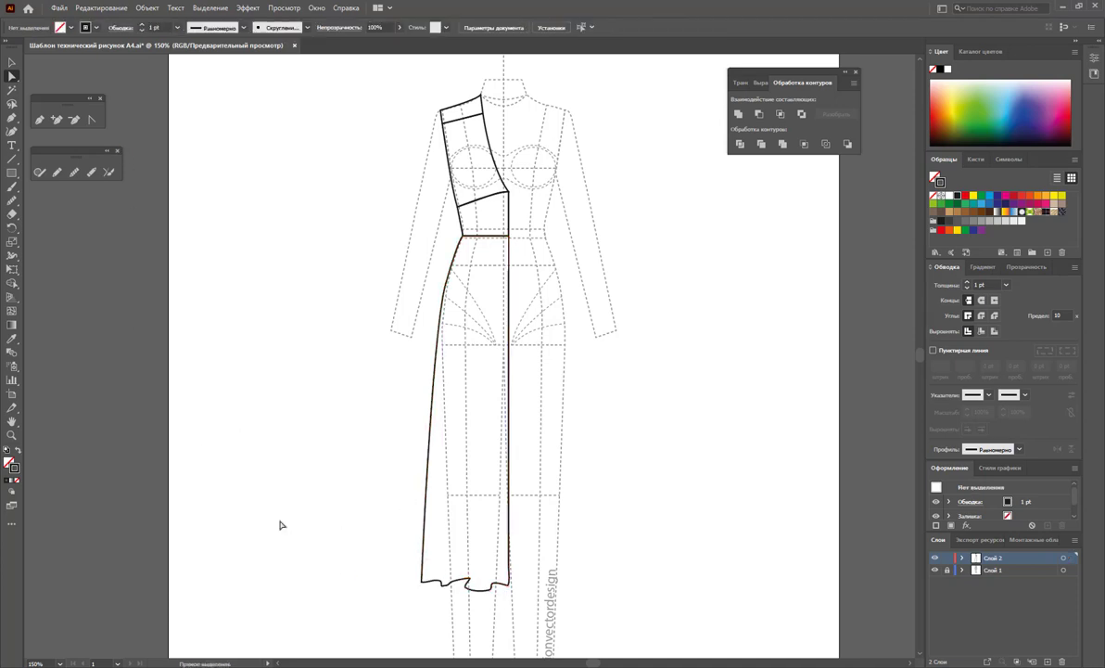
pyautogui.click(427, 547)
pyautogui.click(74, 171)
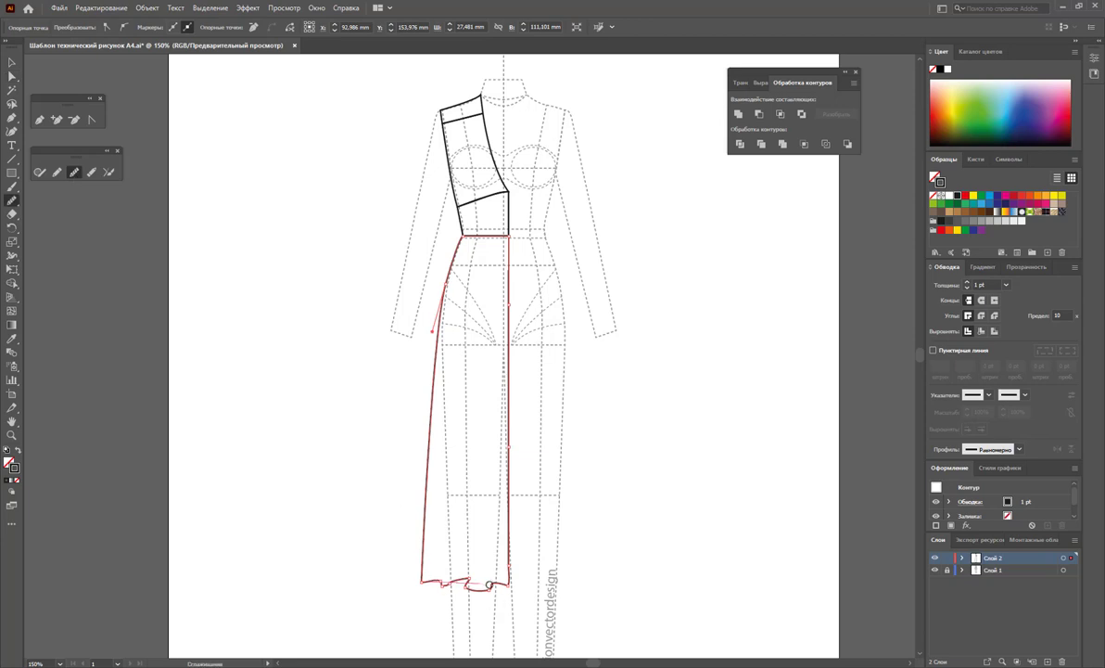
pyautogui.moveTo(489, 584); pyautogui.dragTo(409, 587)
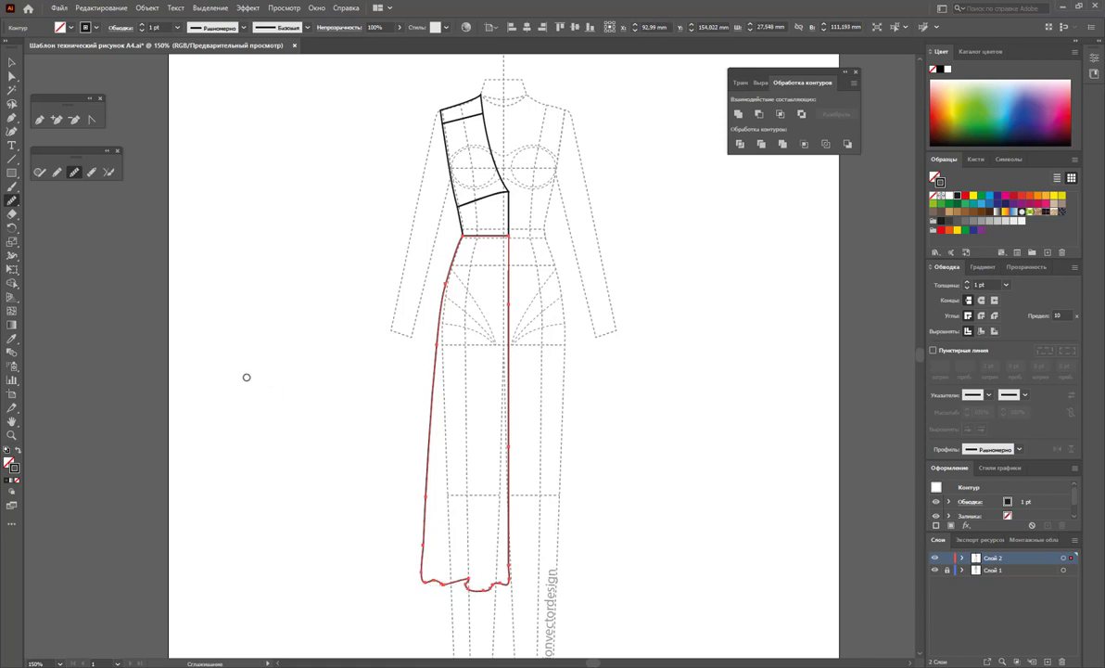
pyautogui.click(11, 62)
pyautogui.click(237, 395)
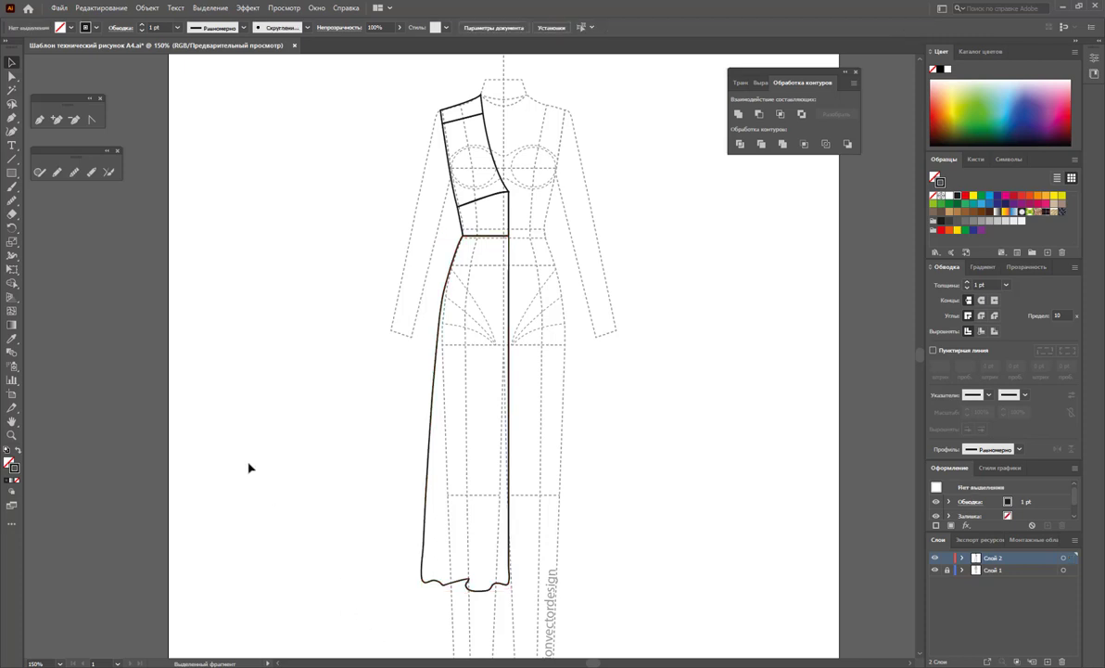
pyautogui.click(11, 76)
pyautogui.click(423, 583)
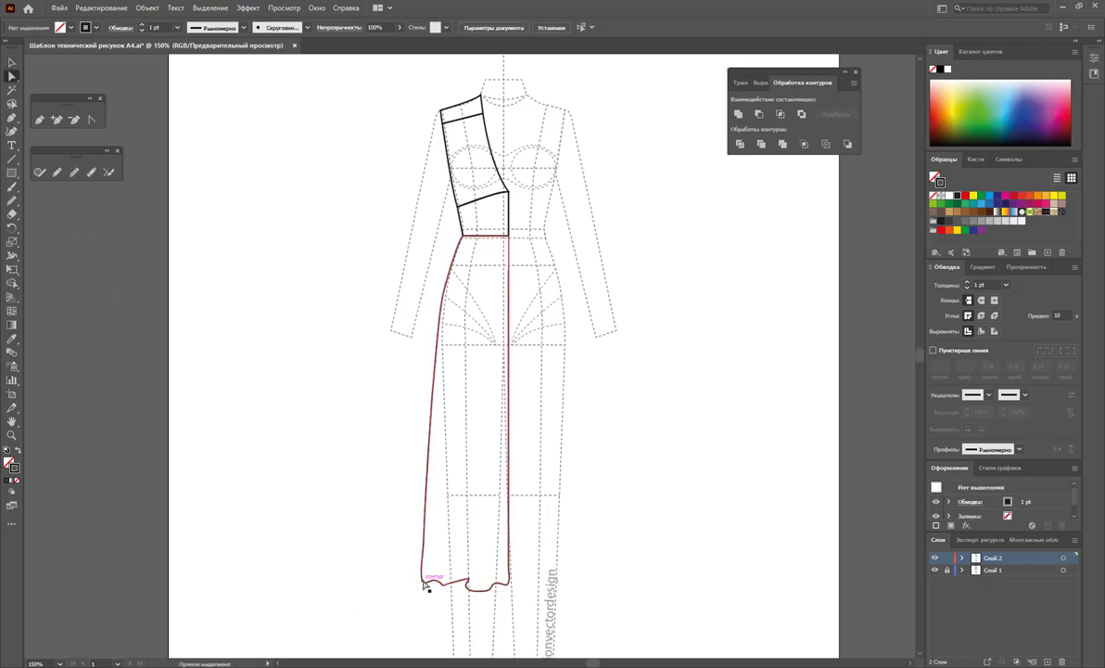
pyautogui.click(405, 587)
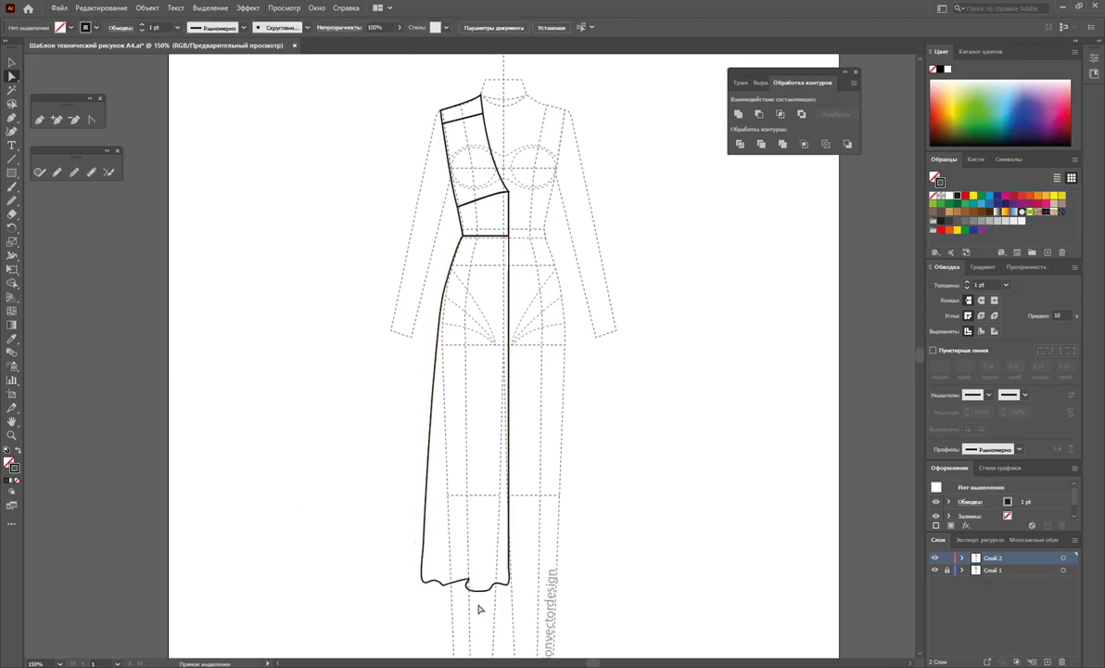
# Draw several straight fold lines rising from the skirt hem.
pyautogui.scroll(1, 632, 561)
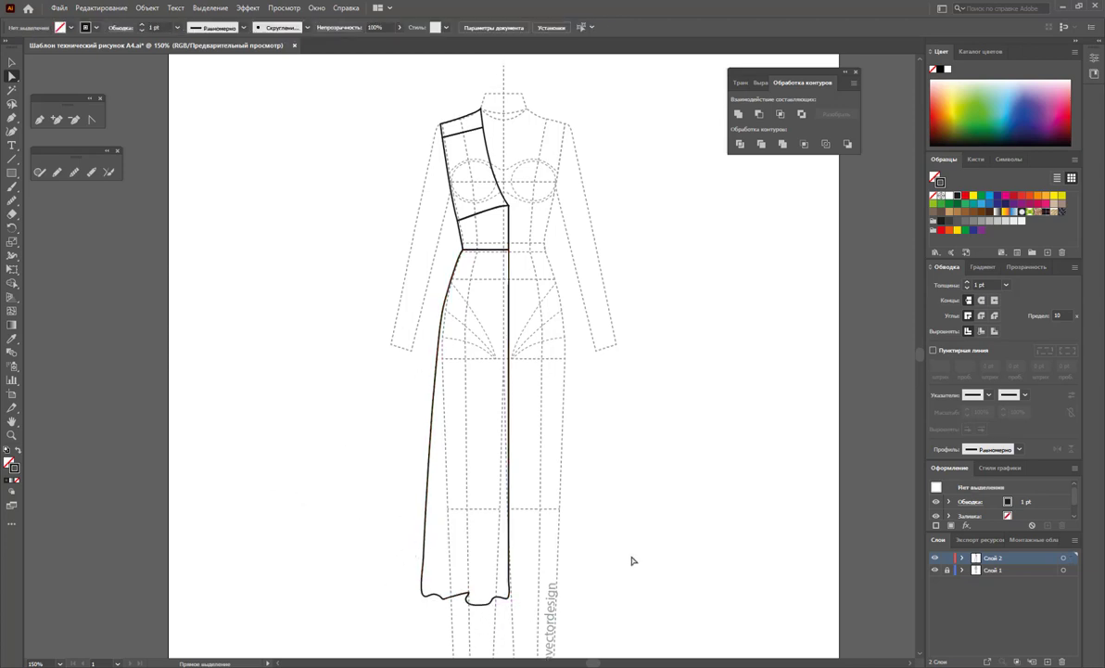
pyautogui.scroll(1, 629, 561)
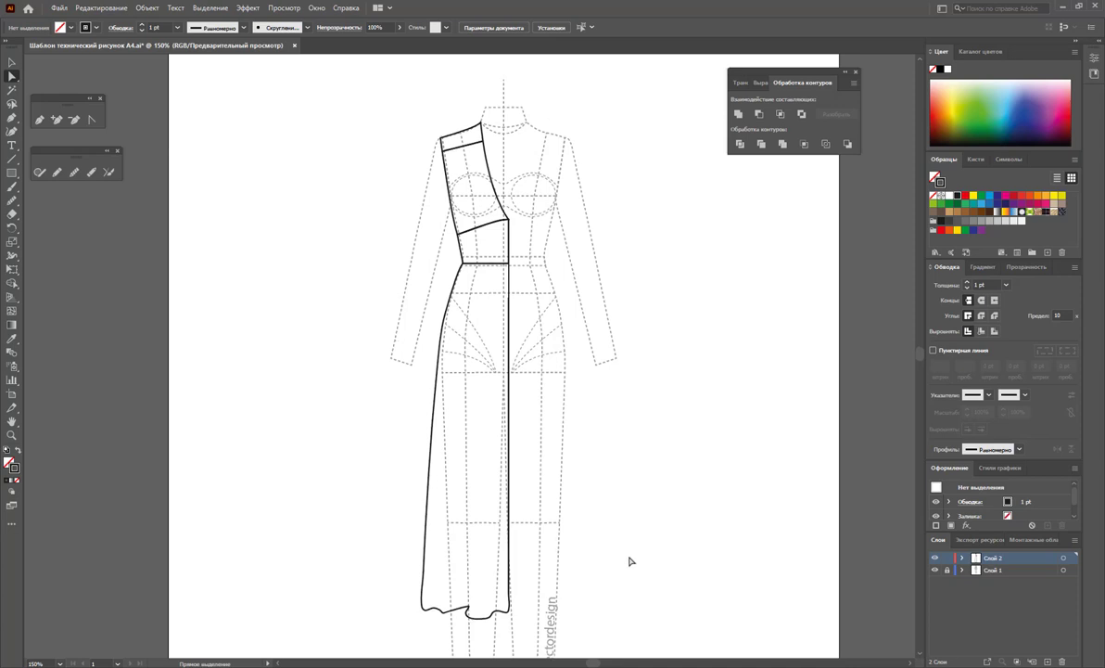
pyautogui.click(13, 160)
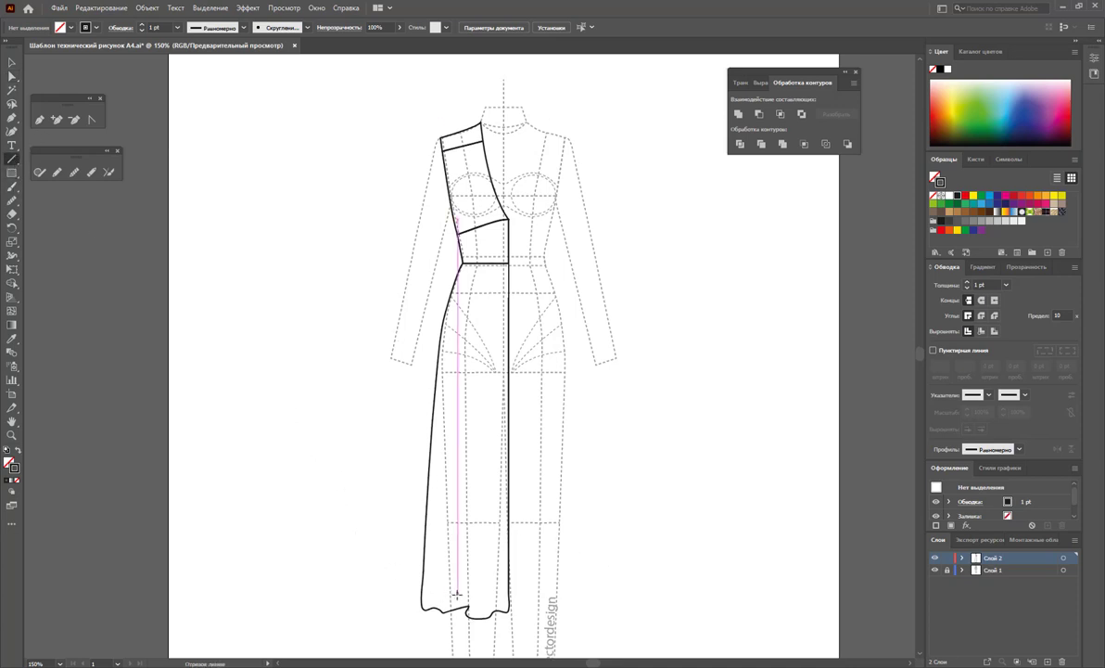
pyautogui.moveTo(466, 612); pyautogui.dragTo(473, 594)
pyautogui.moveTo(481, 542); pyautogui.dragTo(468, 378)
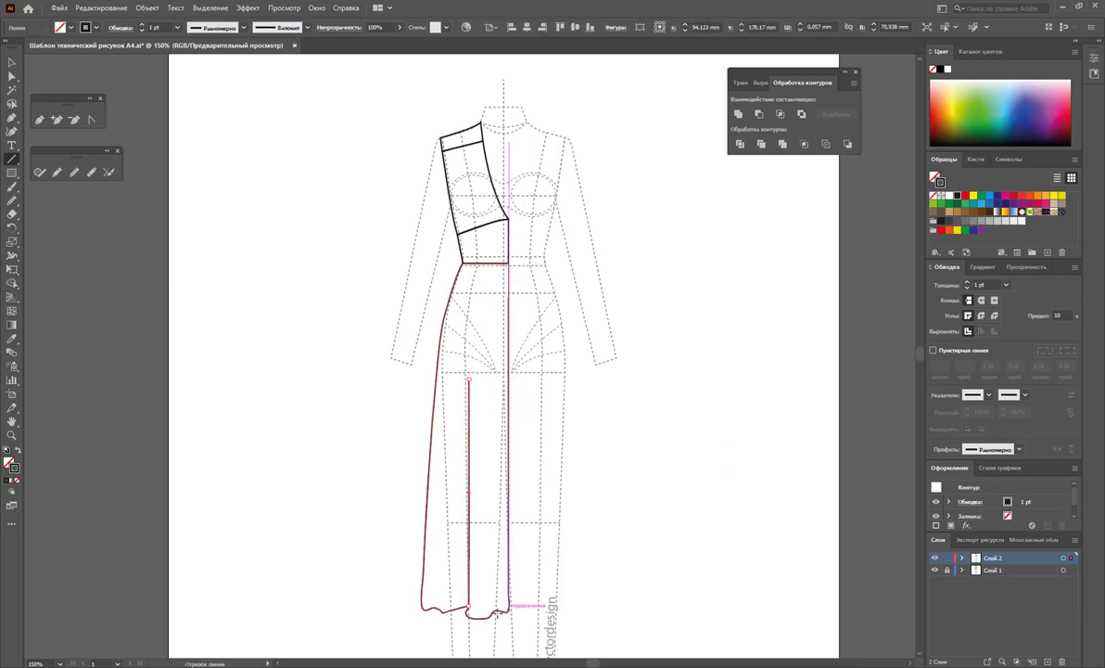
pyautogui.moveTo(491, 611)
pyautogui.mouseDown()
pyautogui.moveTo(502, 461)
pyautogui.moveTo(489, 439)
pyautogui.mouseUp()
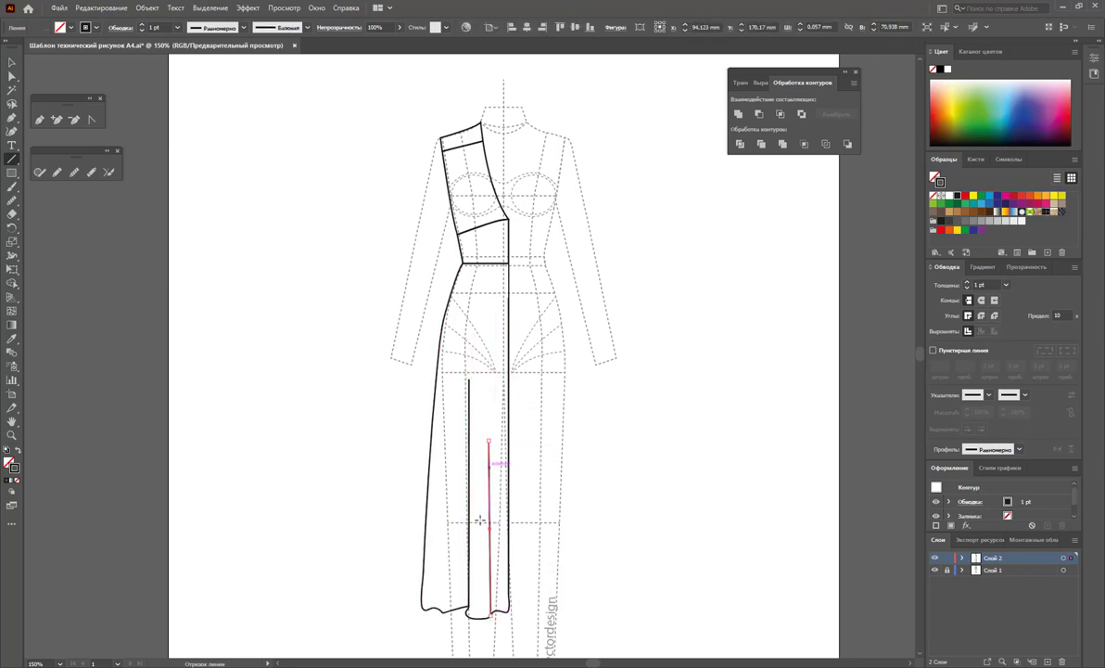
pyautogui.moveTo(444, 610)
pyautogui.mouseDown()
pyautogui.moveTo(464, 506)
pyautogui.moveTo(449, 440)
pyautogui.mouseUp()
pyautogui.moveTo(436, 605); pyautogui.dragTo(442, 472)
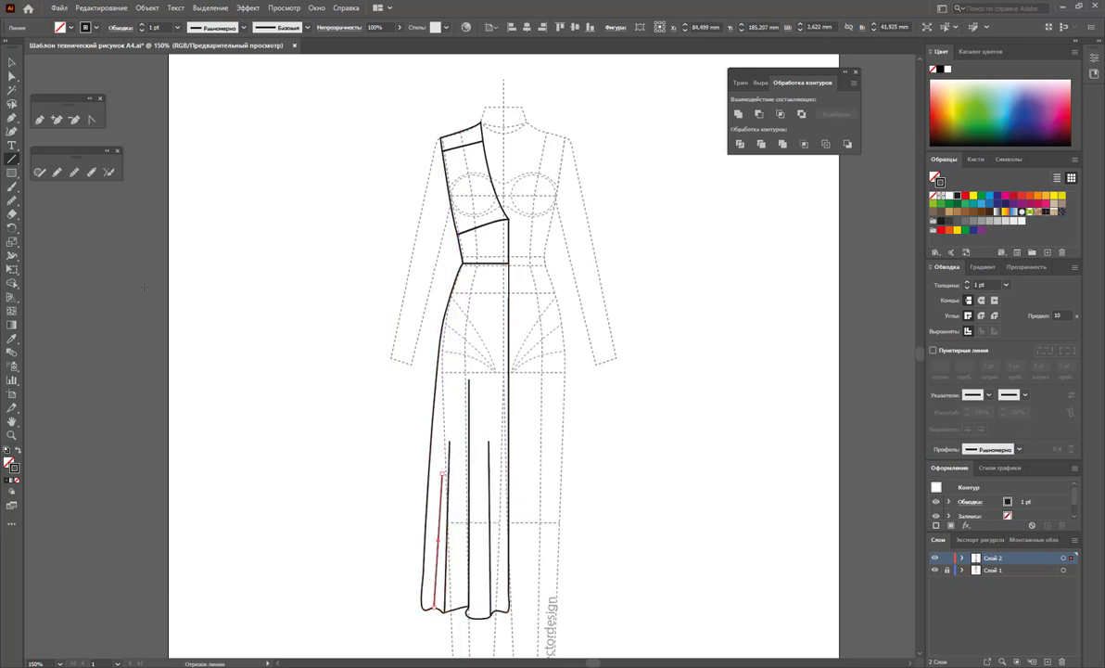
pyautogui.click(11, 62)
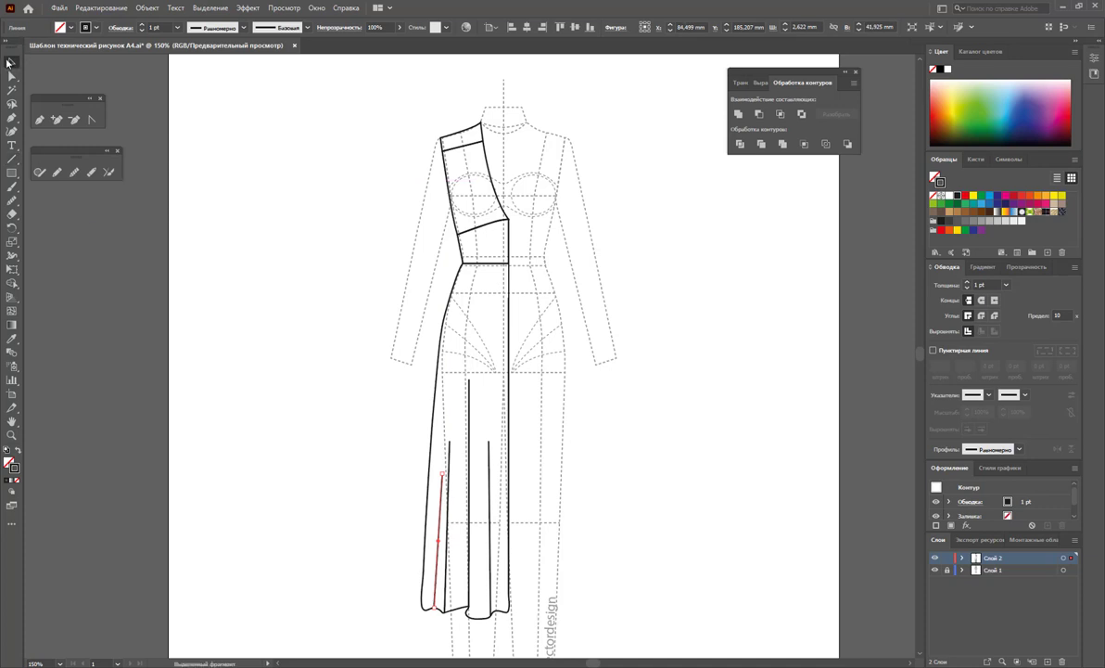
# Give all fold lines a tapering width profile and a 0,75 pt stroke.
pyautogui.keyDown('shift'); pyautogui.click(446, 544); pyautogui.keyUp('shift')
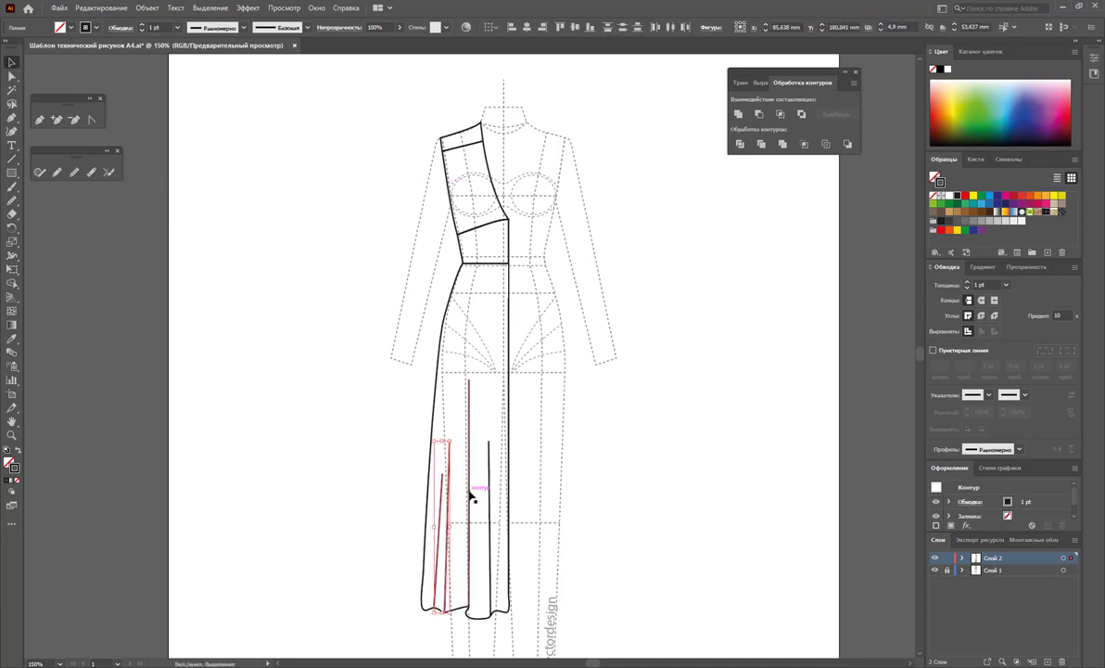
pyautogui.keyDown('shift'); pyautogui.click(469, 493); pyautogui.keyUp('shift')
pyautogui.keyDown('shift'); pyautogui.click(491, 491); pyautogui.keyUp('shift')
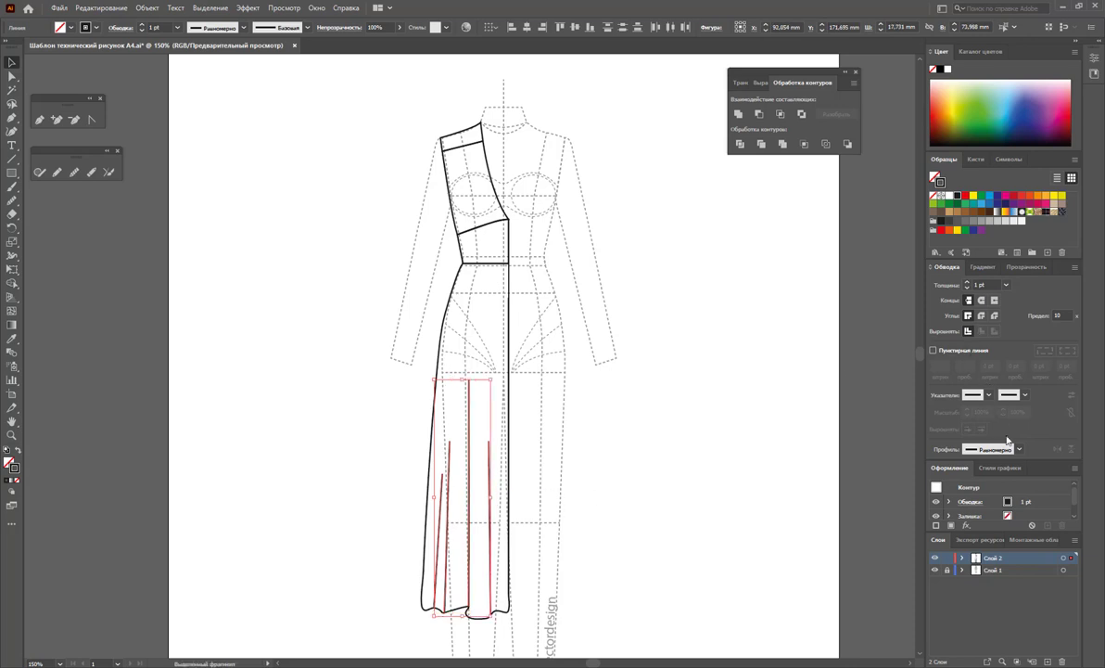
pyautogui.click(1020, 450)
pyautogui.click(985, 545)
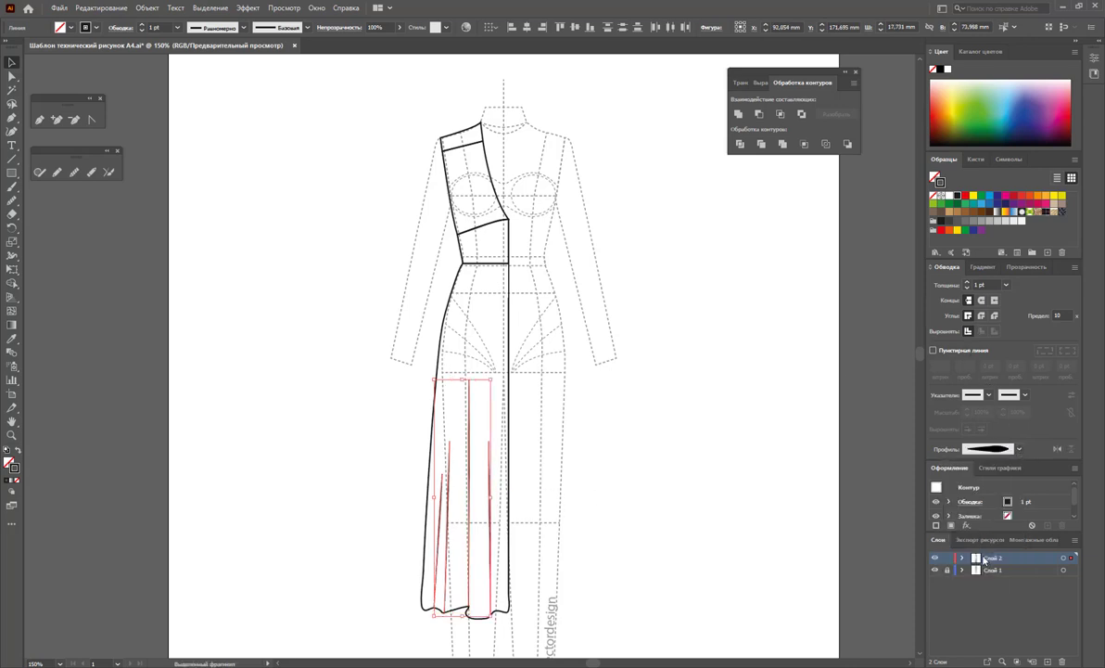
pyautogui.click(1006, 285)
pyautogui.click(979, 306)
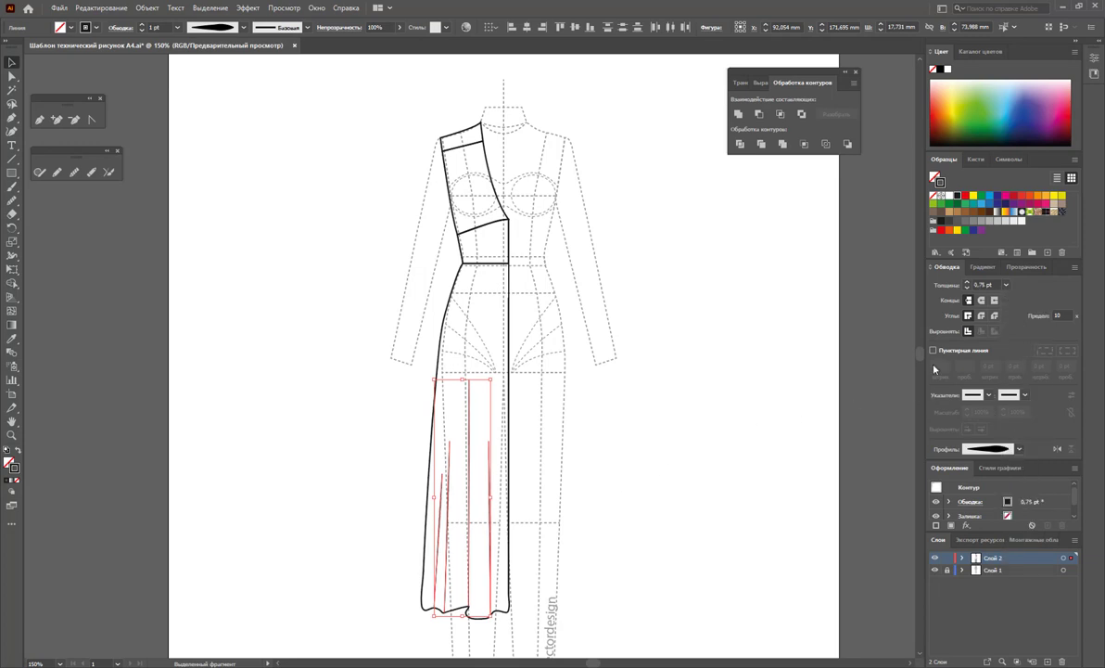
pyautogui.click(655, 509)
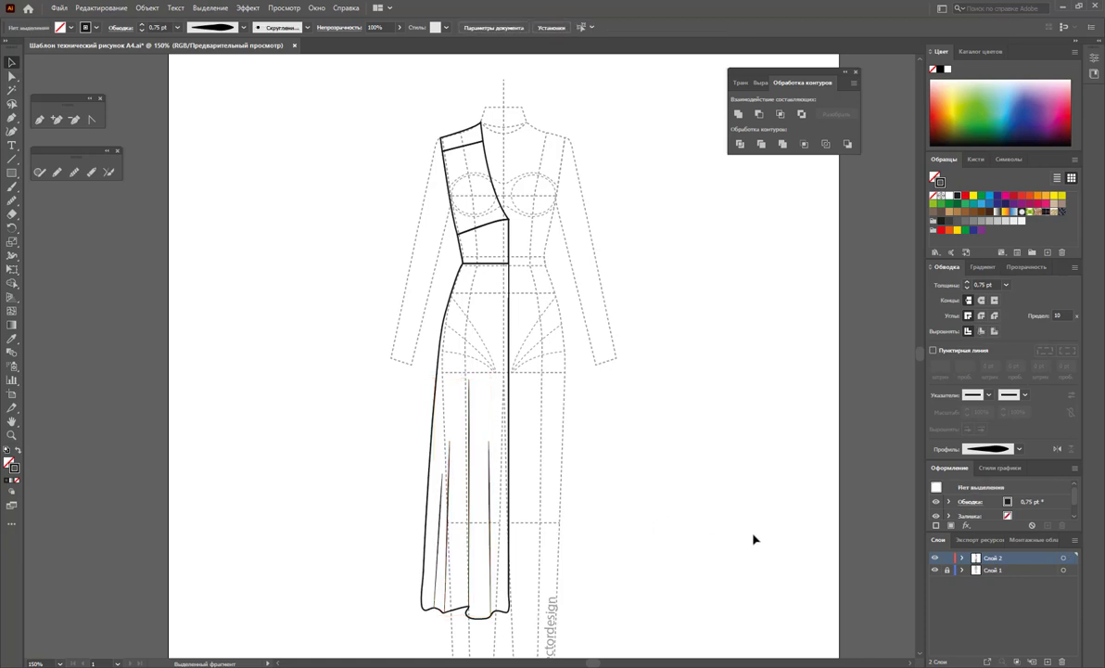
# On a new layer, Слой 3, draw the first narrow fold wedge rising from the hem.
pyautogui.click(1048, 662)
pyautogui.click(40, 120)
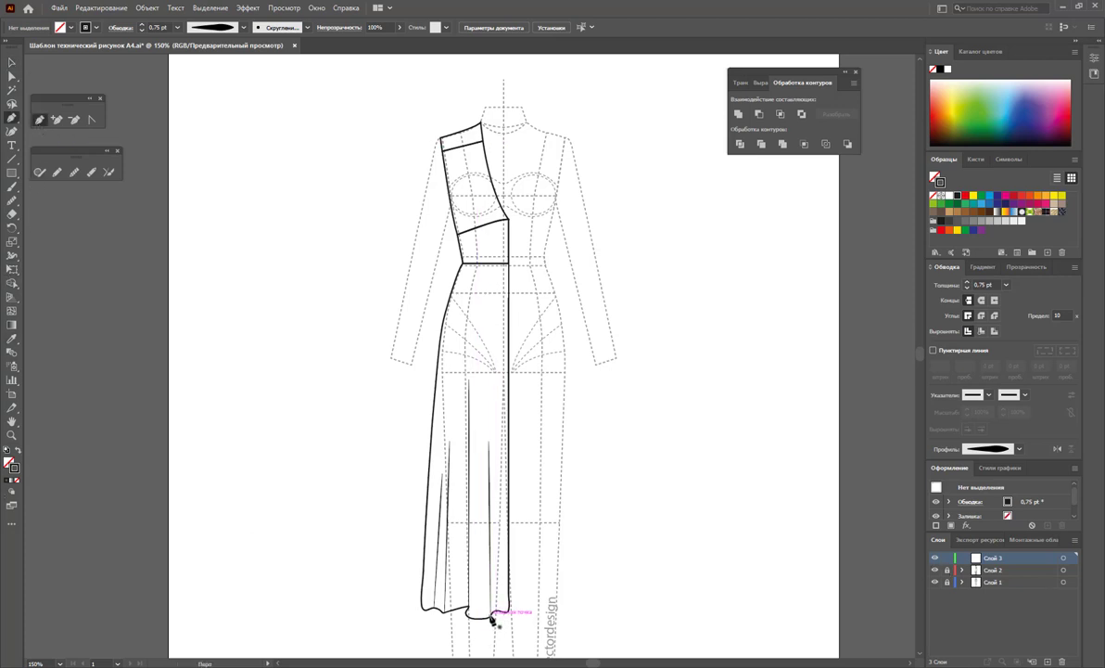
pyautogui.click(493, 616)
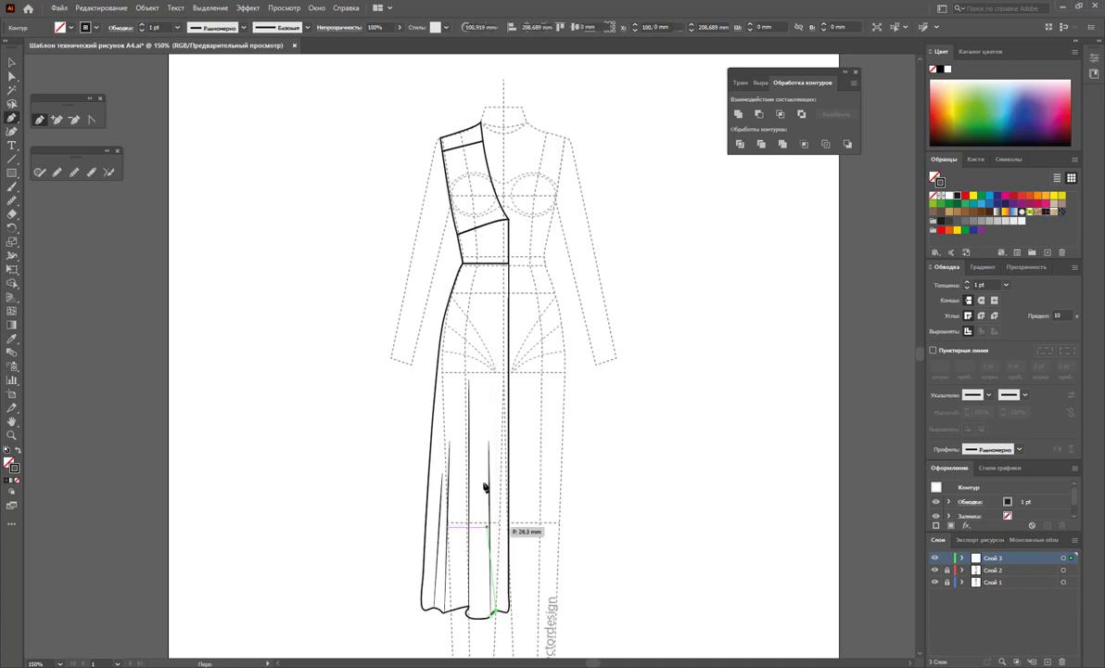
pyautogui.click(493, 451)
pyautogui.click(491, 452)
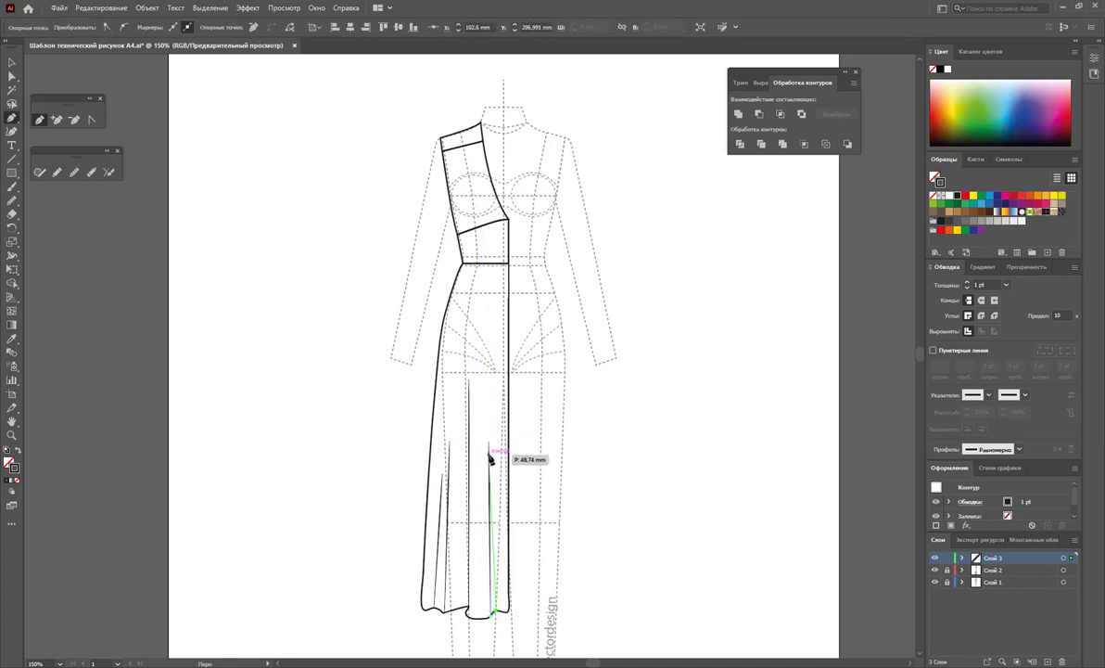
pyautogui.click(492, 617)
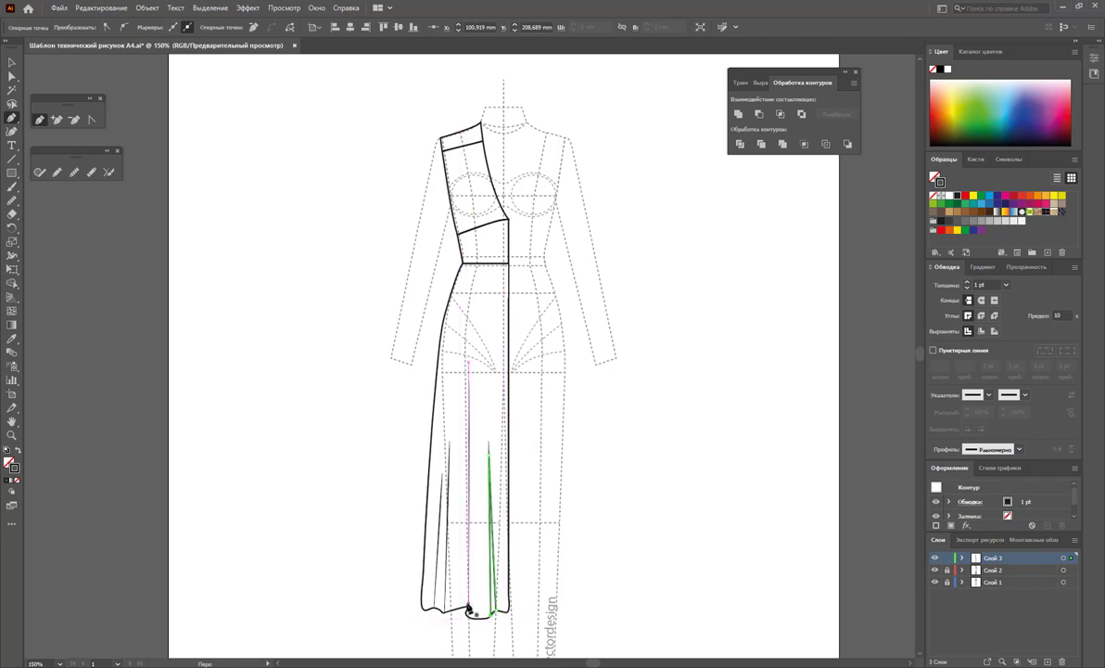
pyautogui.click(464, 611)
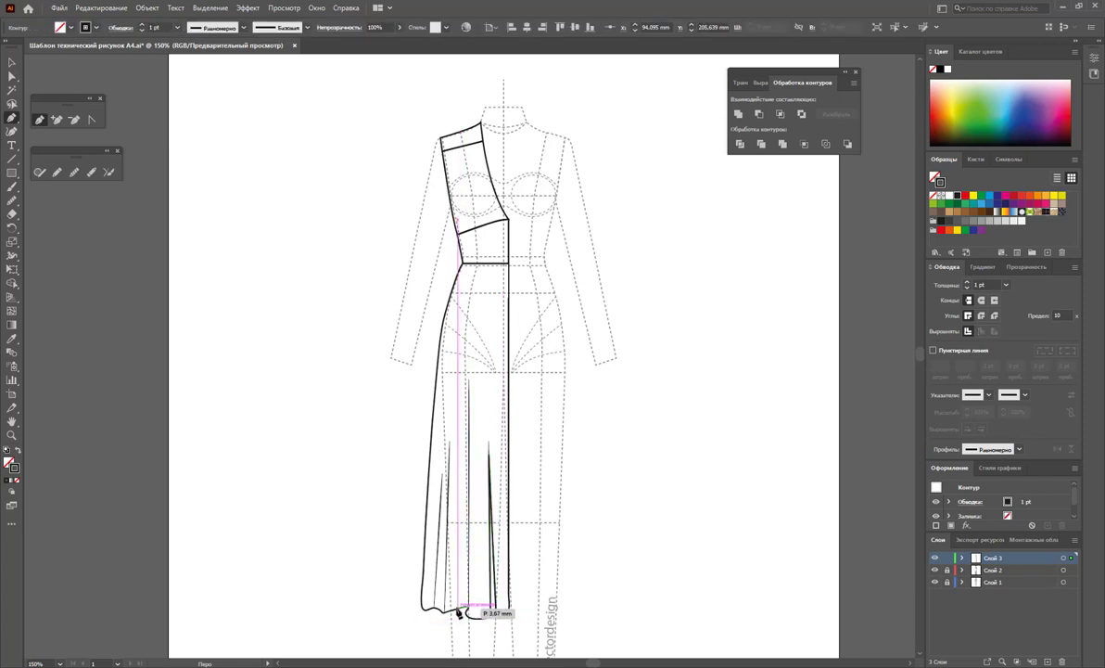
# Draw two more fold wedges, one tall peak and one along the skirt's left edge.
pyautogui.click(459, 610)
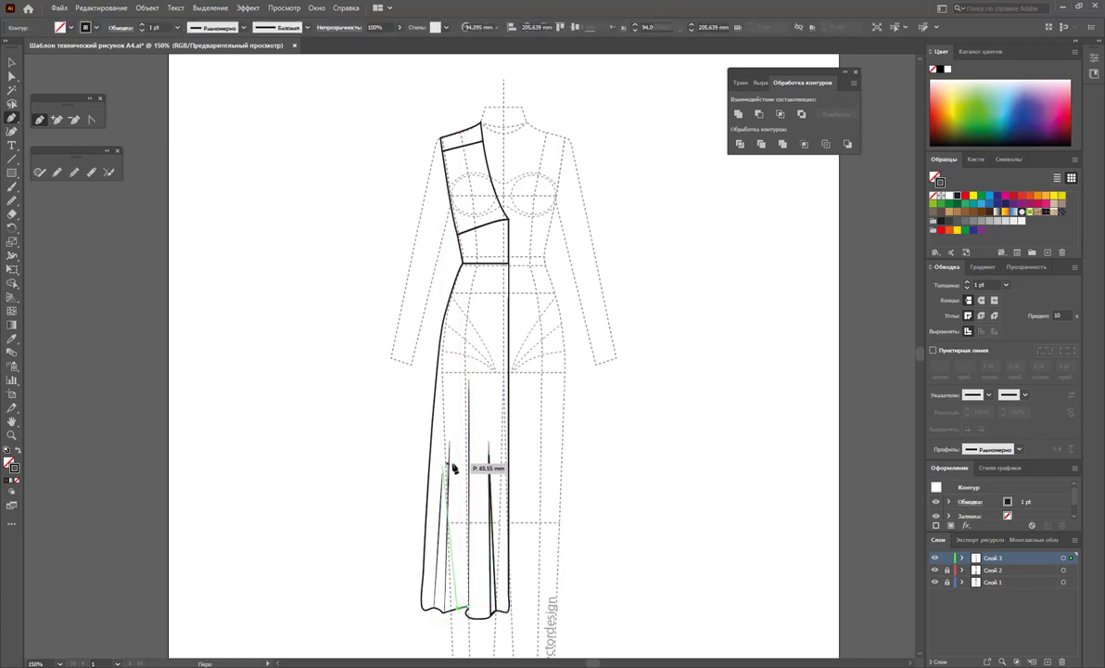
pyautogui.click(468, 406)
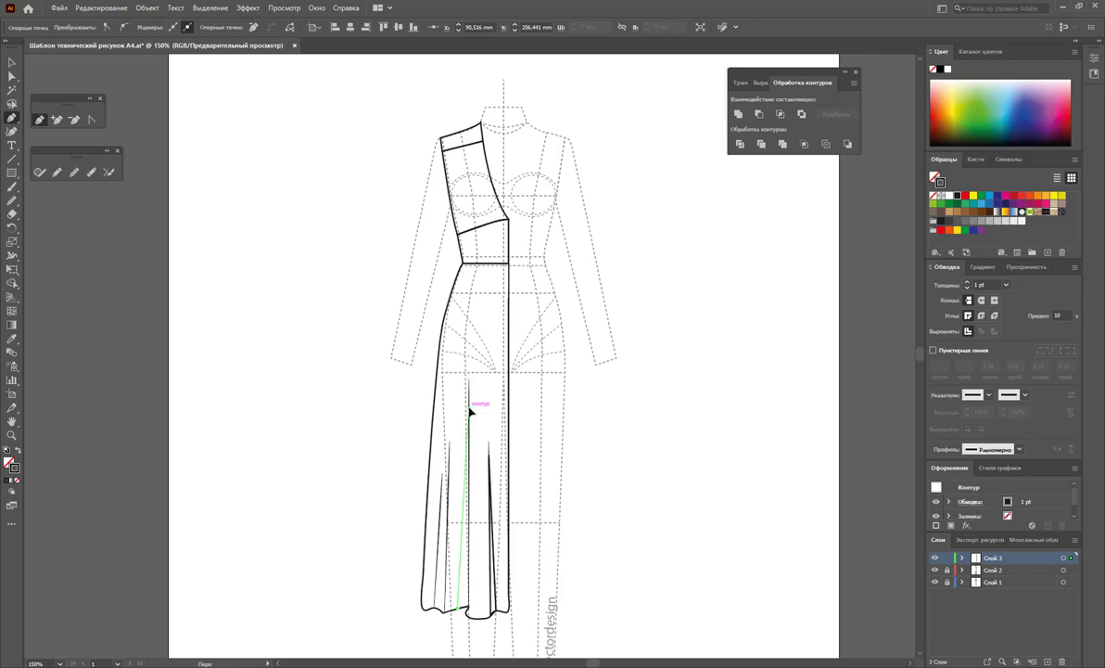
pyautogui.click(468, 609)
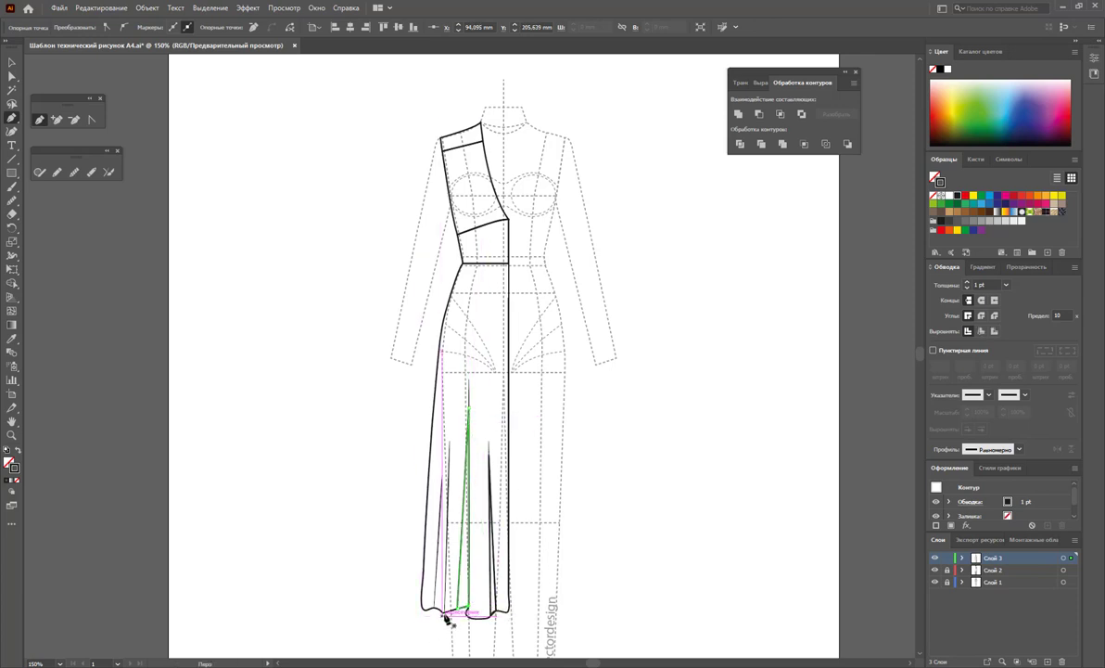
pyautogui.press('Escape')
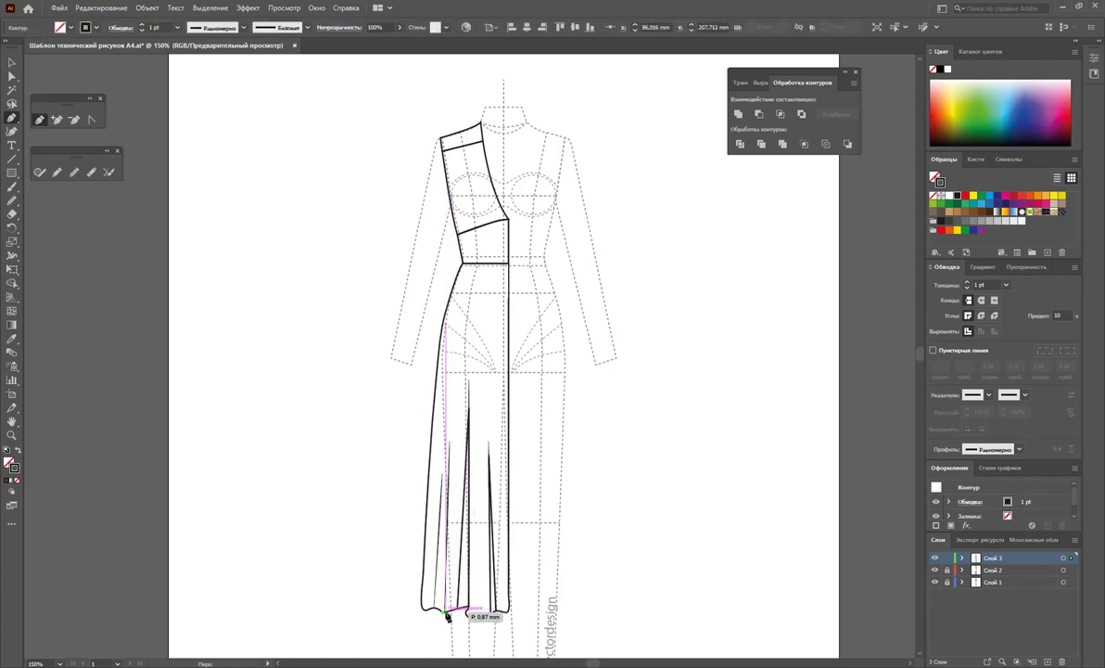
pyautogui.click(449, 499)
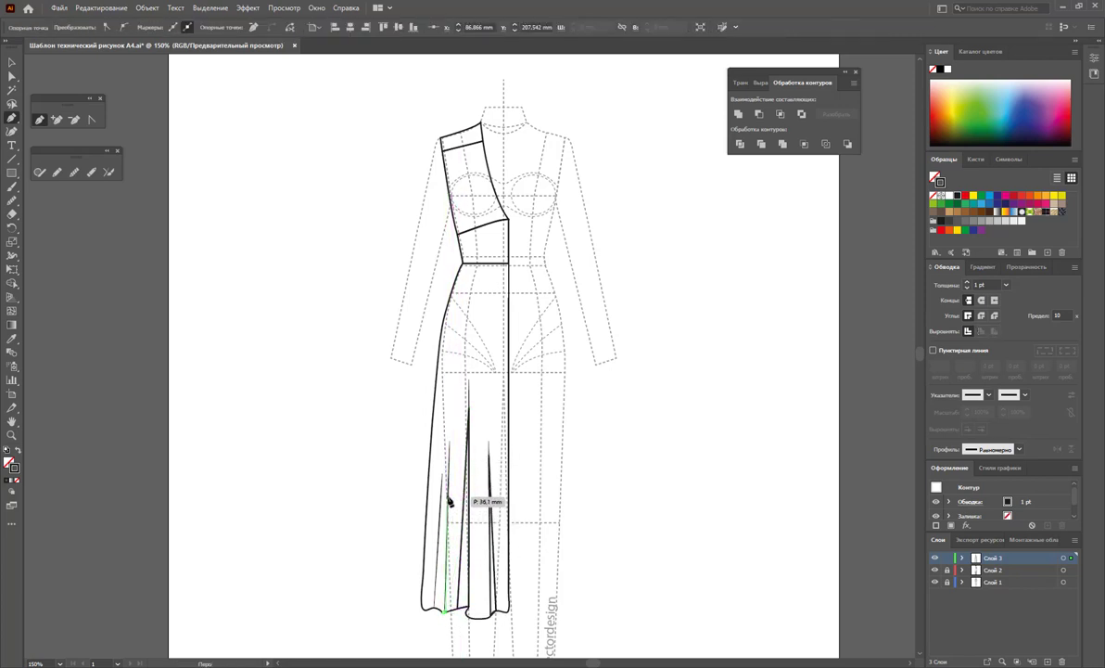
pyautogui.click(444, 616)
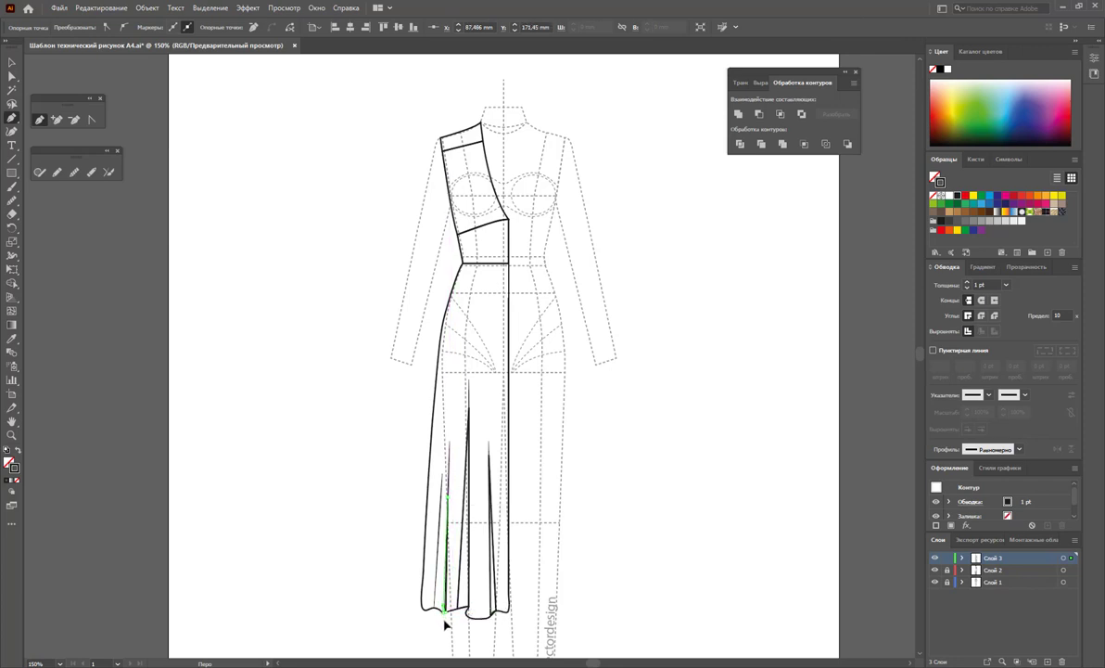
pyautogui.click(446, 626)
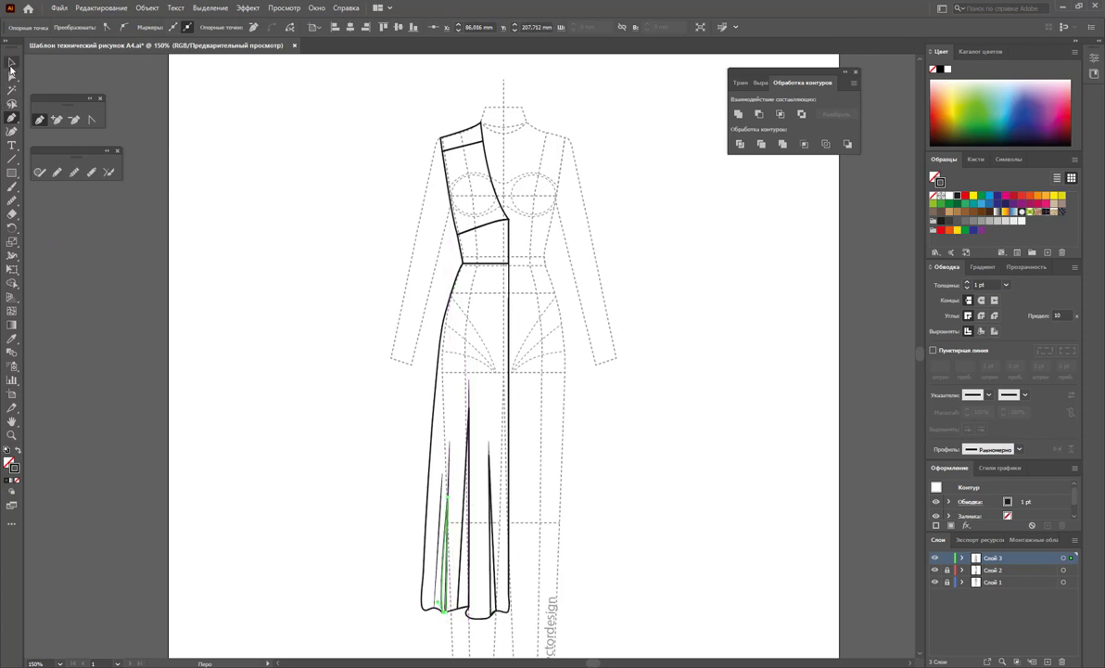
pyautogui.click(12, 65)
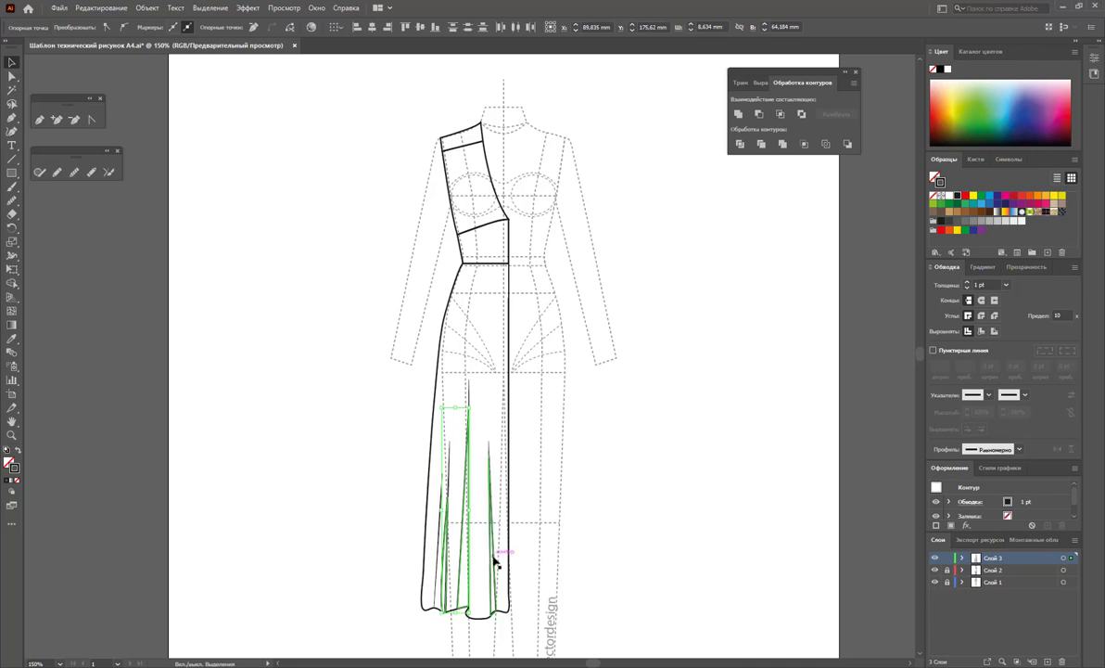
# Give the skirt fold shapes a solid fill with no stroke, at 14% opacity.
pyautogui.keyDown('shift'); pyautogui.click(493, 562); pyautogui.keyUp('shift')
pyautogui.click(15, 448)
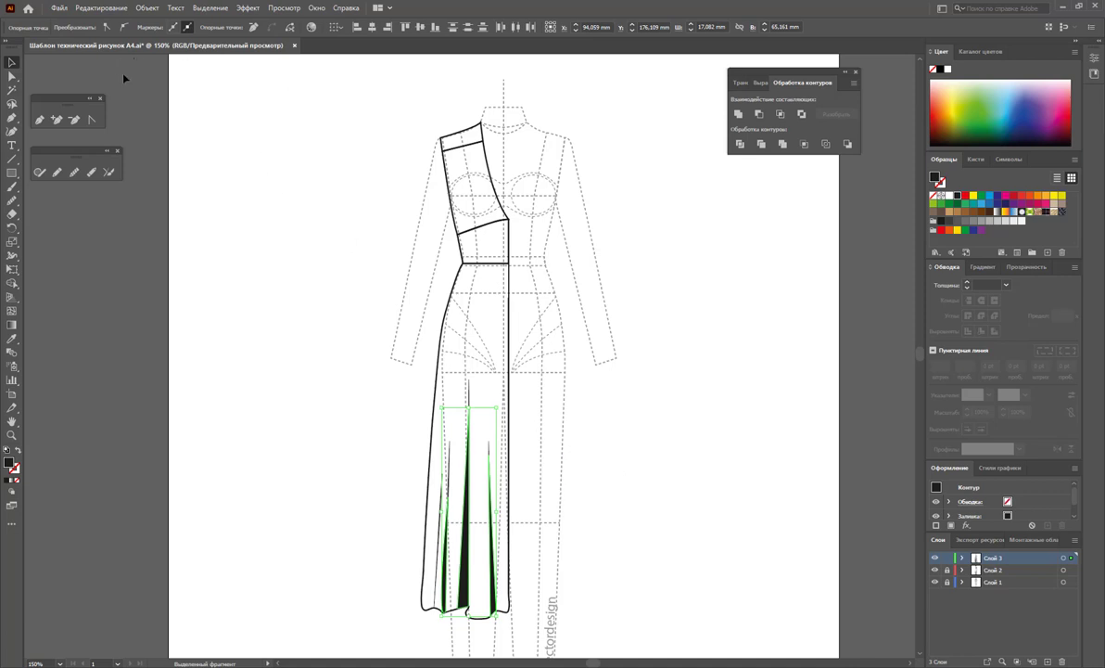
pyautogui.click(322, 244)
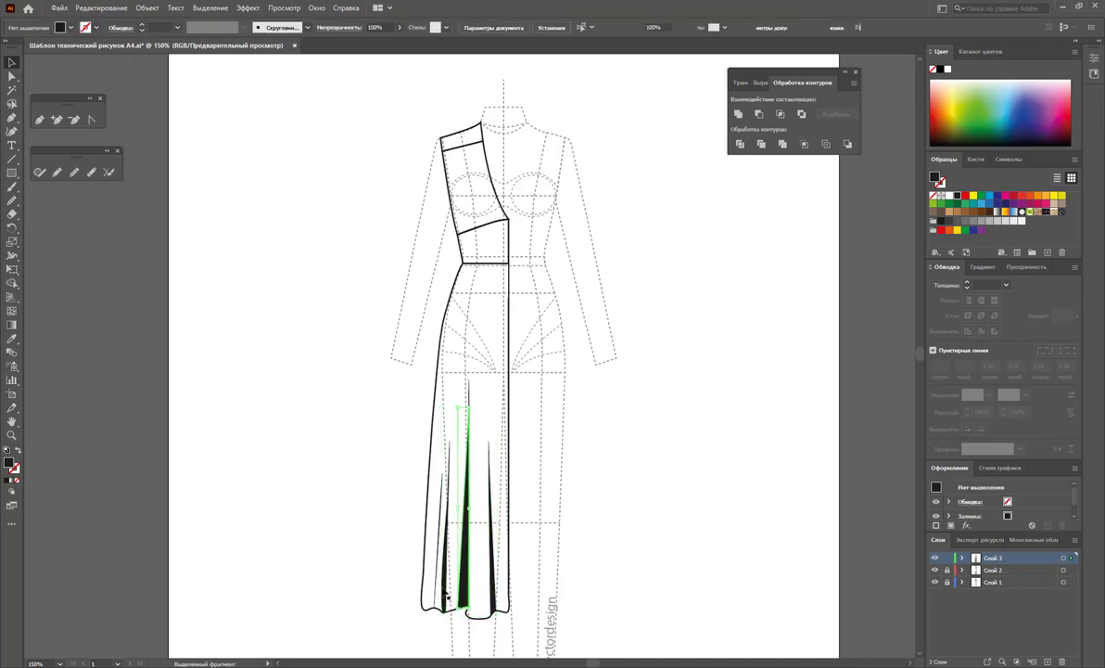
pyautogui.click(475, 566)
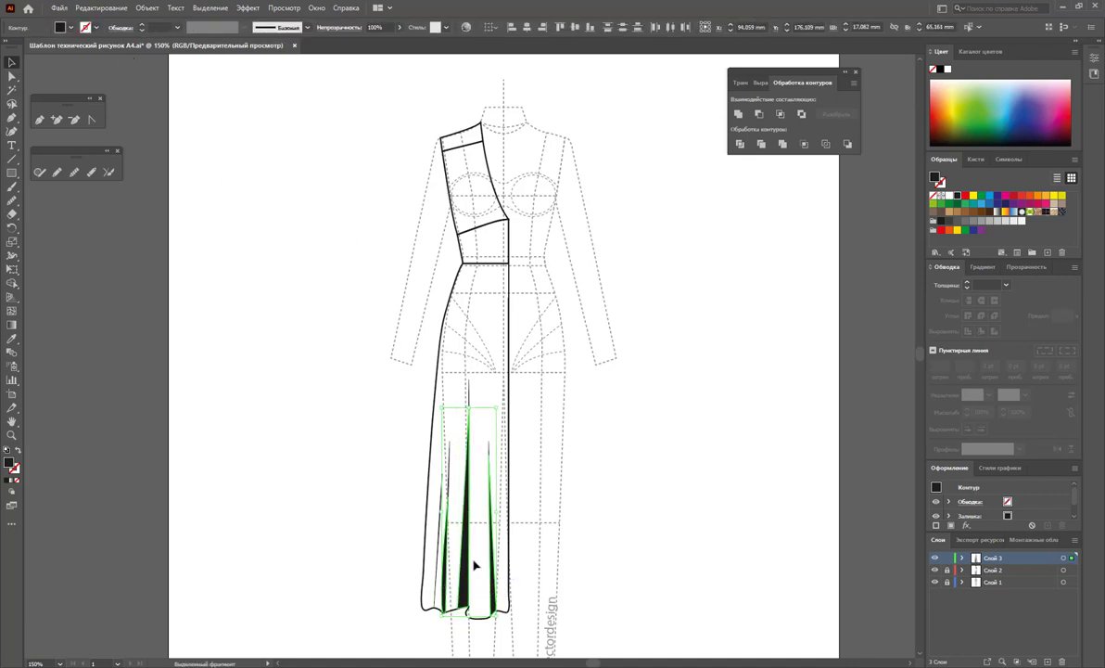
pyautogui.click(400, 28)
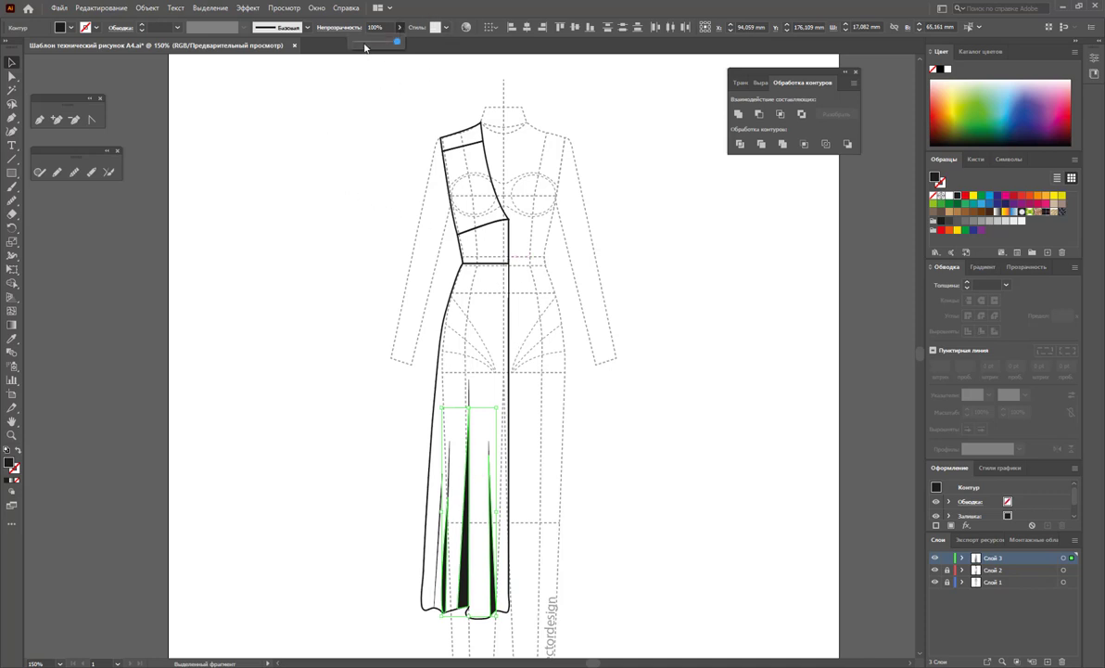
pyautogui.click(363, 43)
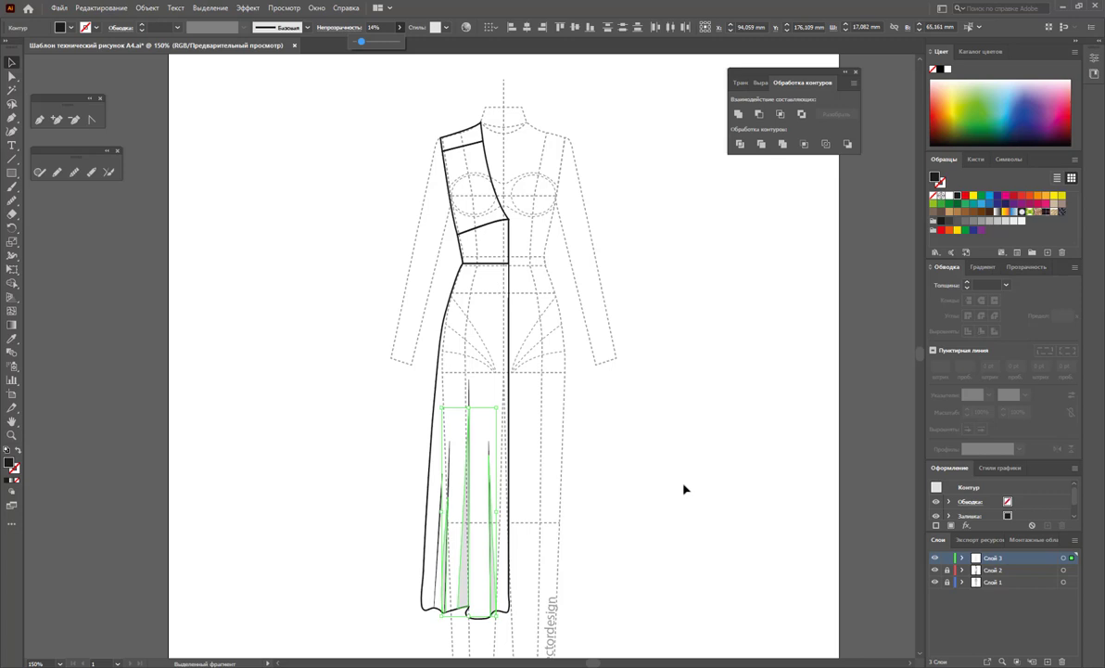
# Delete Слой 3 from the Layers panel, leaving the fold shapes in Слой 2.
pyautogui.click(961, 559)
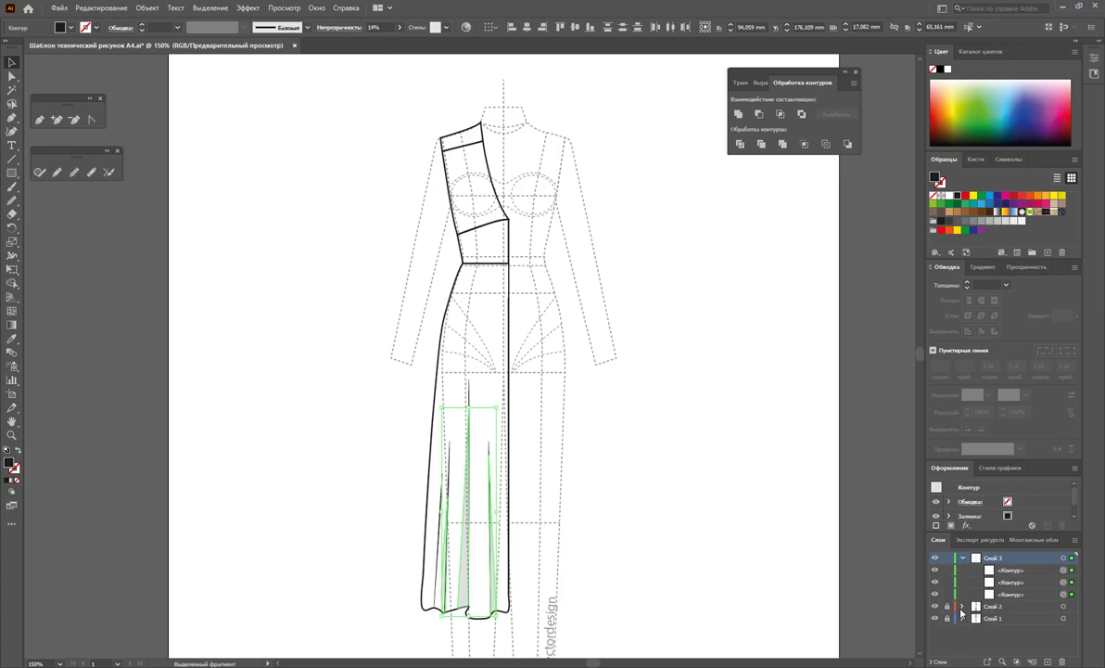
pyautogui.click(962, 607)
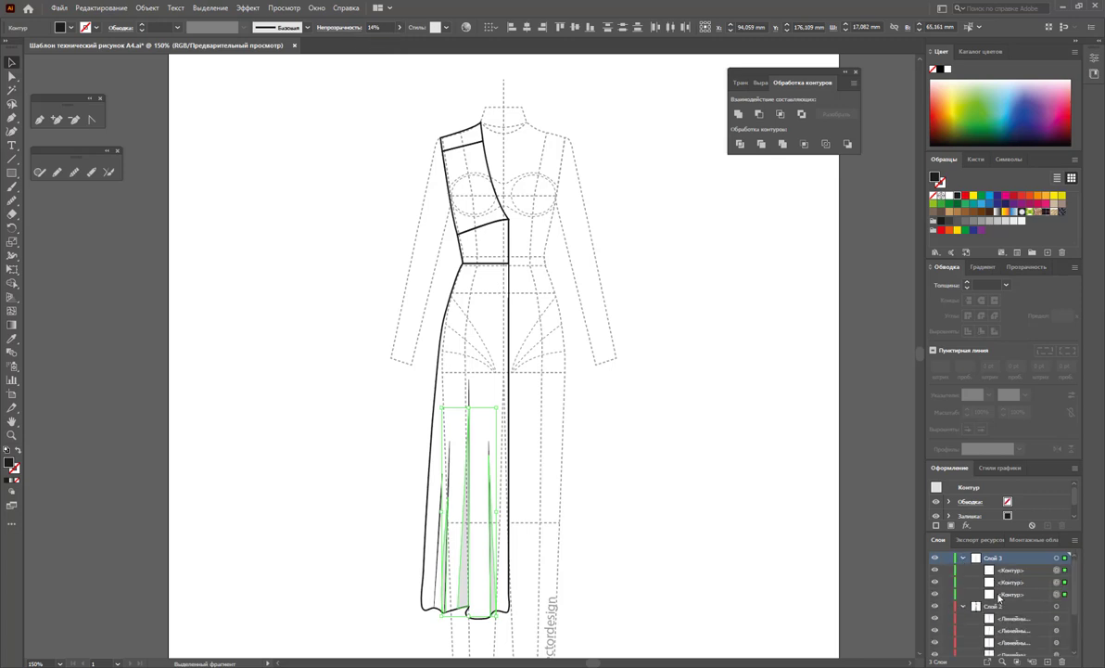
pyautogui.keyDown('shift'); pyautogui.click(1001, 594); pyautogui.keyUp('shift')
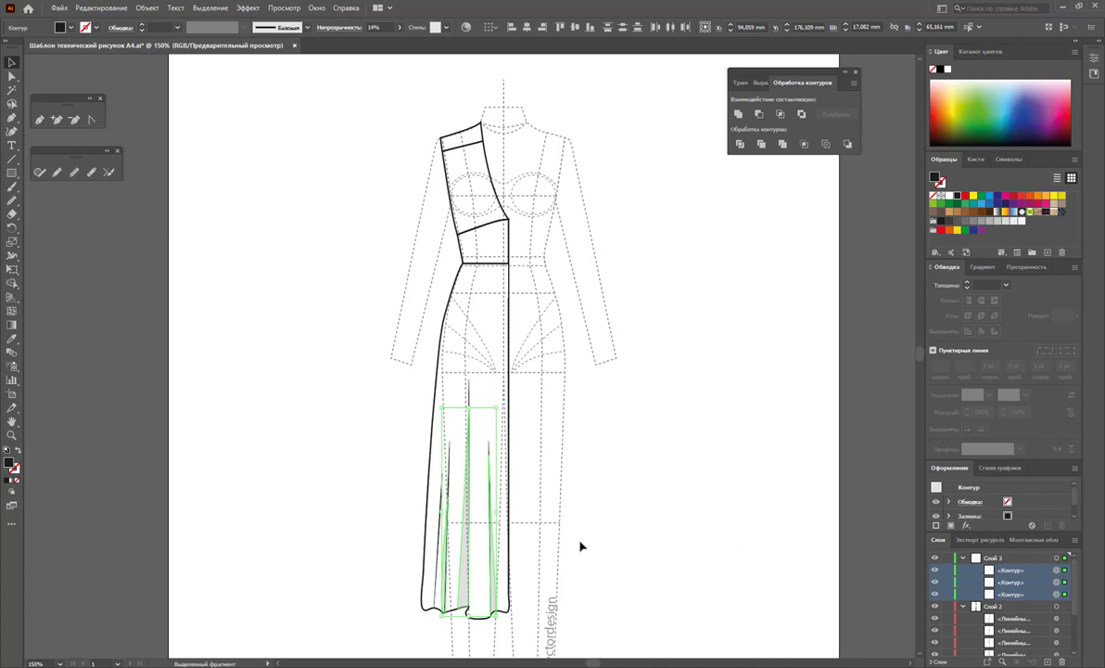
pyautogui.press('a')
pyautogui.press('v')
pyautogui.press('Delete')
pyautogui.click(1063, 661)
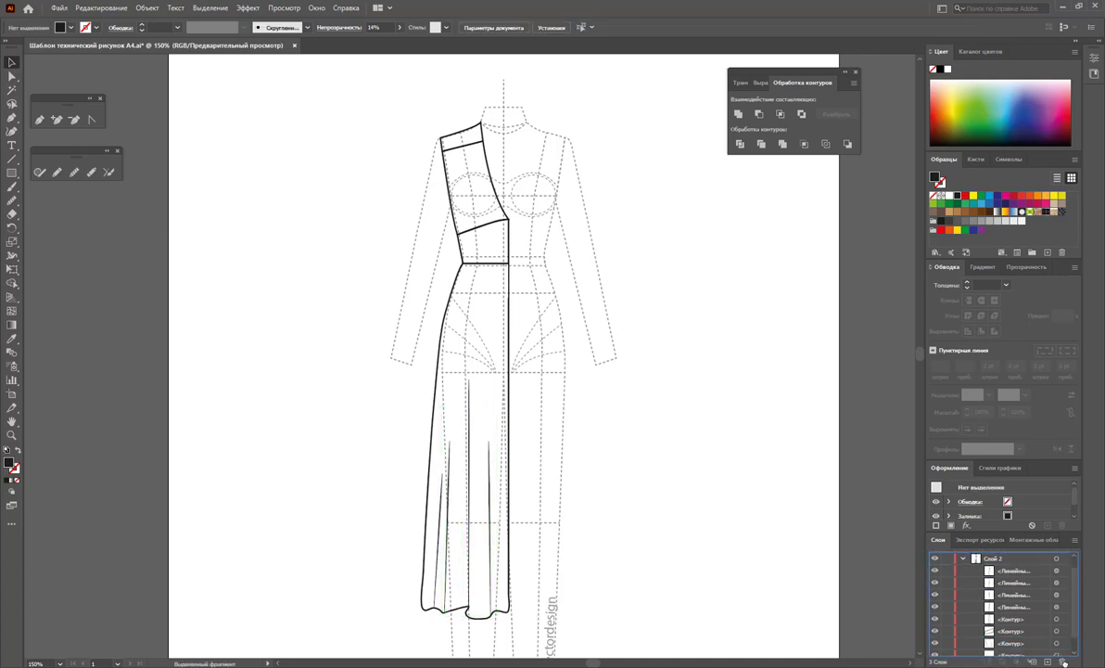
pyautogui.scroll(-1, 1017, 603)
pyautogui.scroll(1, 1006, 614)
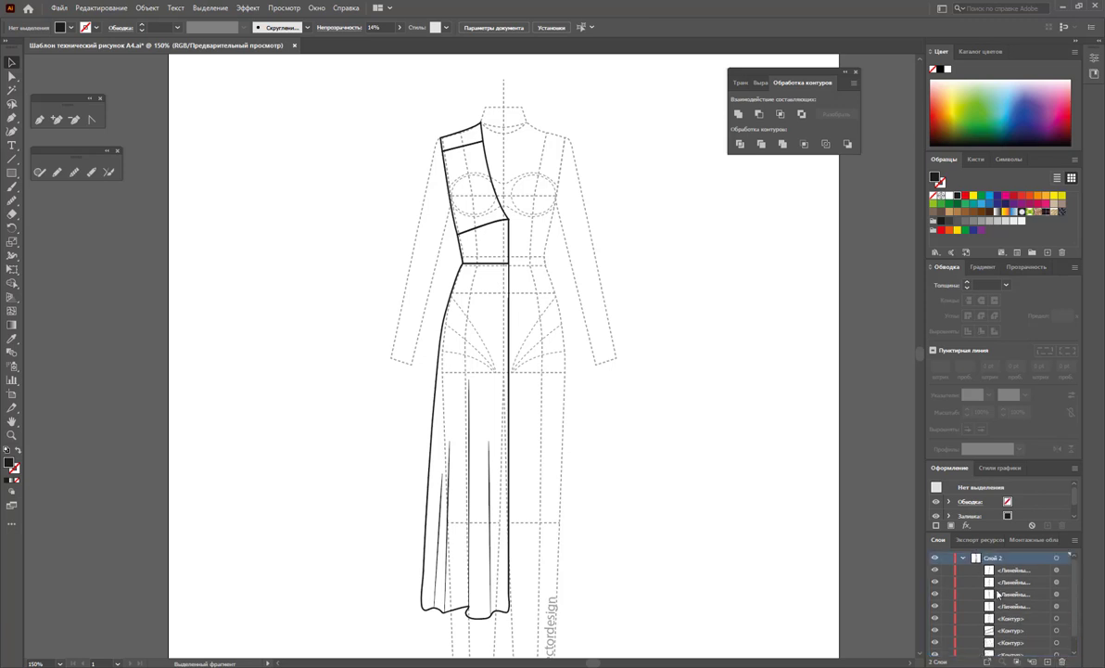
pyautogui.click(961, 558)
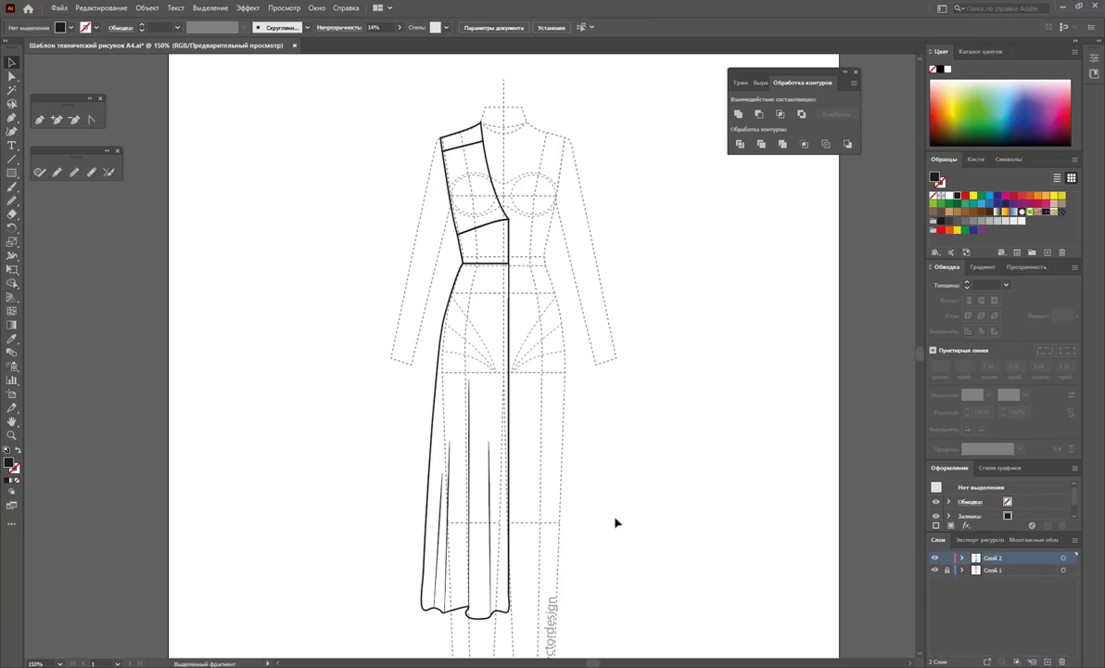
# Undo the deletion to restore the grey fold shading, then deselect the skirt.
pyautogui.hotkey('ctrl', 'z')
pyautogui.click(608, 520)
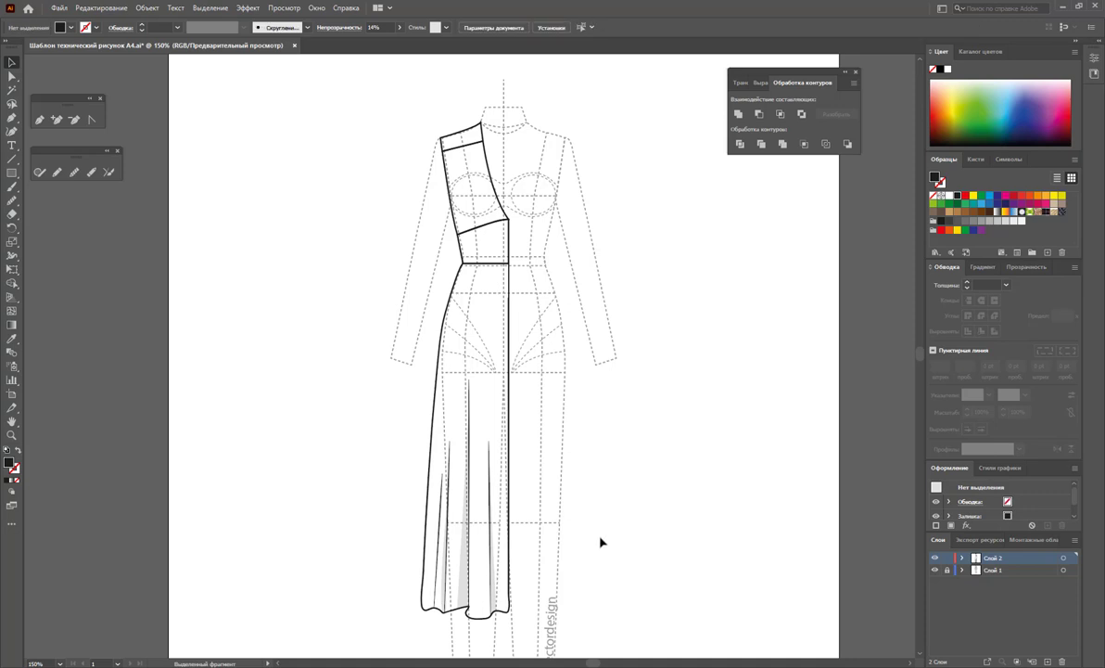
pyautogui.scroll(1, 591, 511)
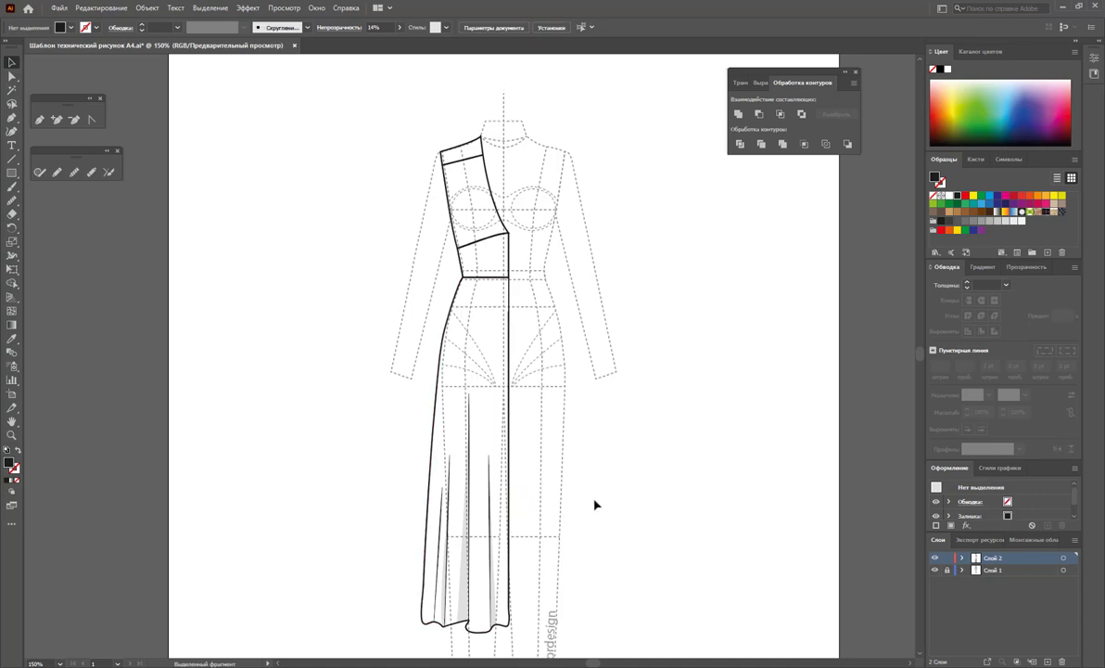
pyautogui.scroll(2, 597, 503)
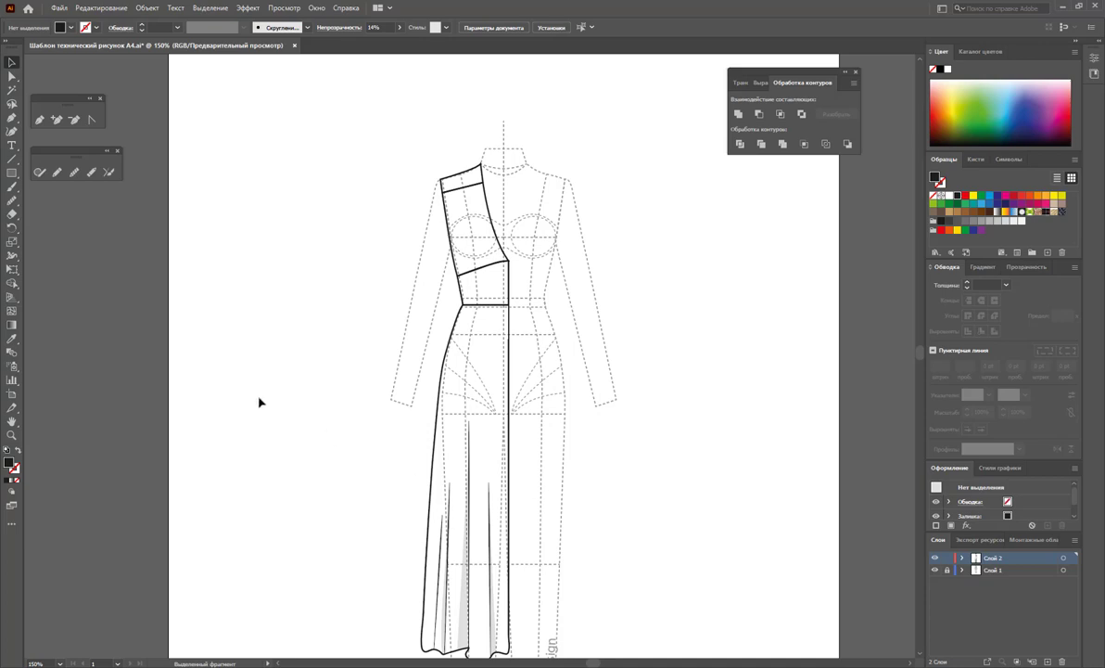
# Zoom in closely on the upper bodice and its lower seams.
pyautogui.click(10, 434)
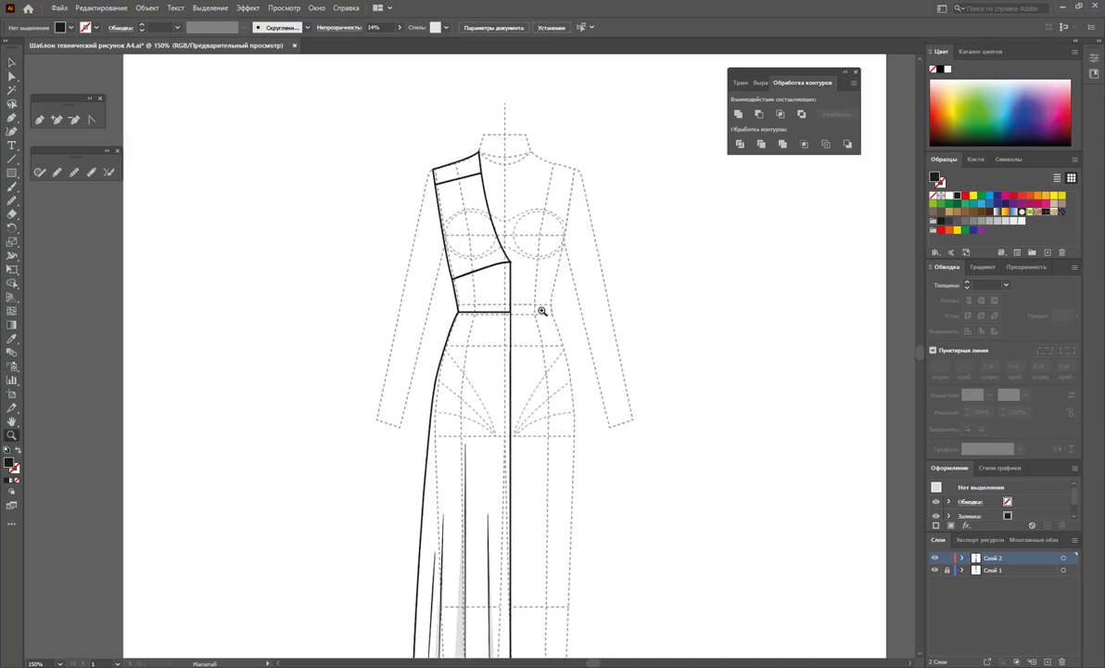
pyautogui.click(607, 309)
pyautogui.click(505, 291)
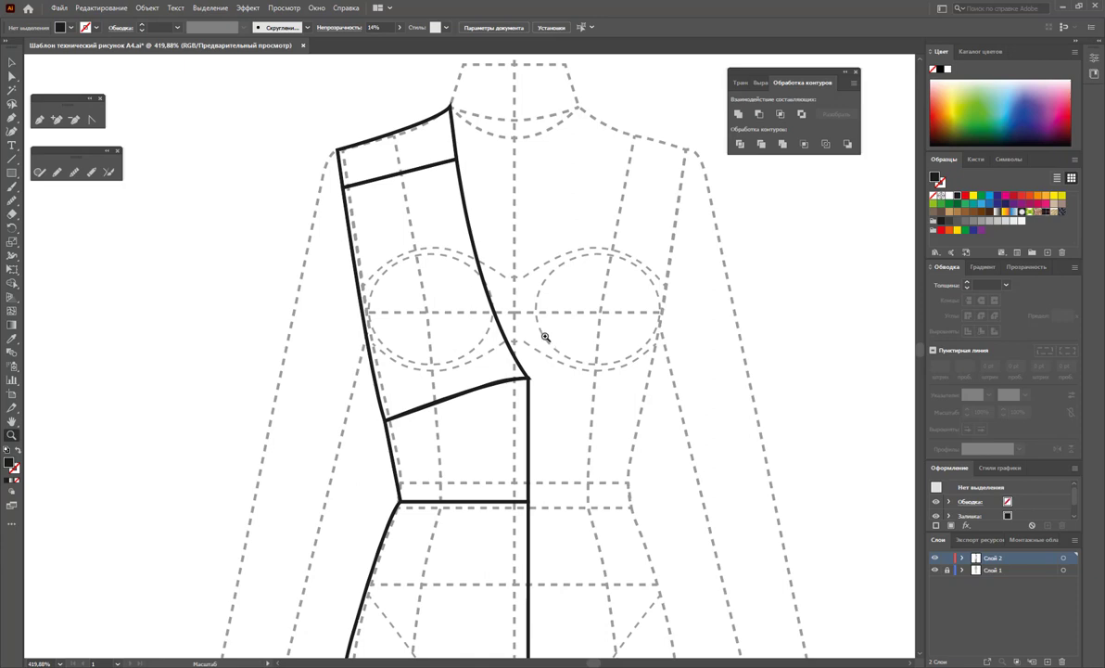
pyautogui.moveTo(455, 548); pyautogui.dragTo(544, 503)
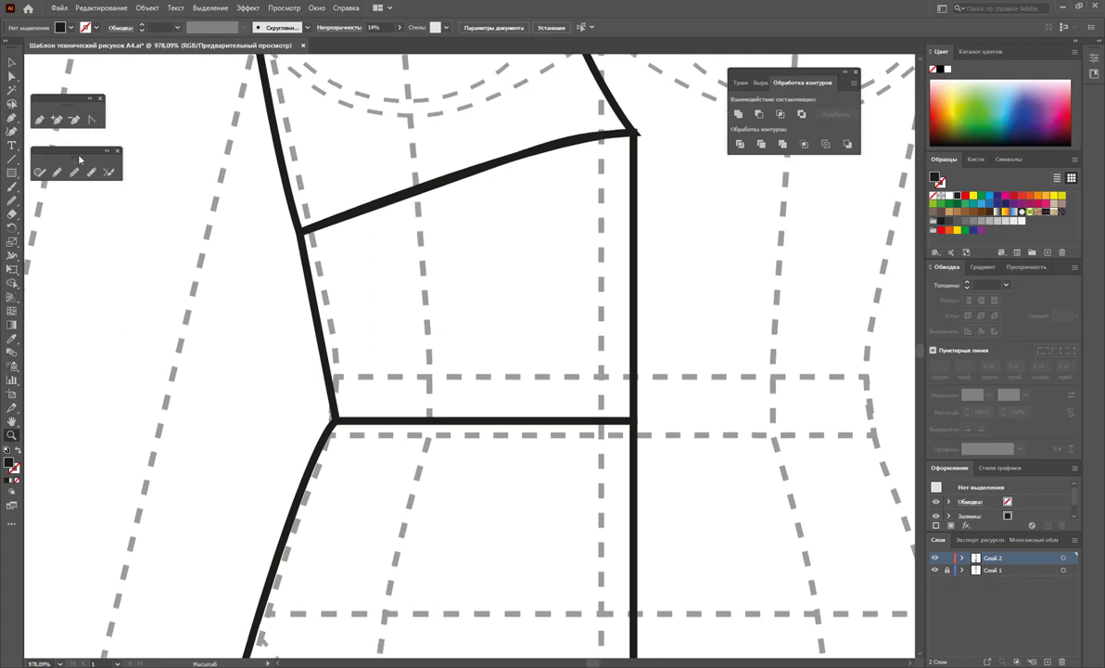
# Tear off the Arc tool flyout and draw a small gather arc.
pyautogui.click(14, 163)
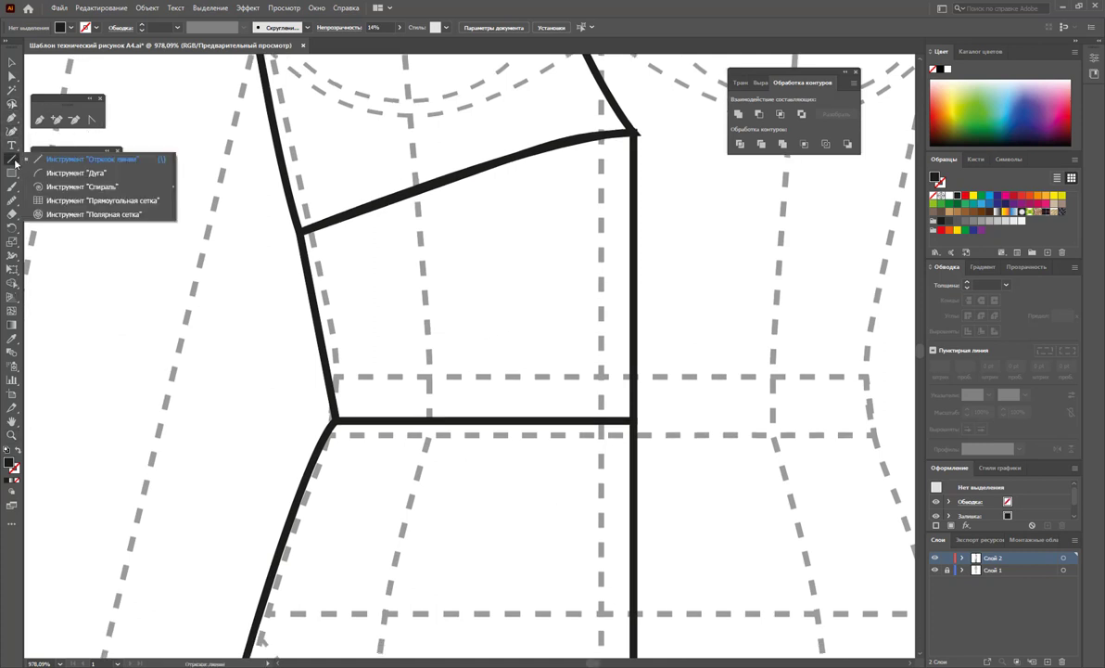
pyautogui.click(58, 176)
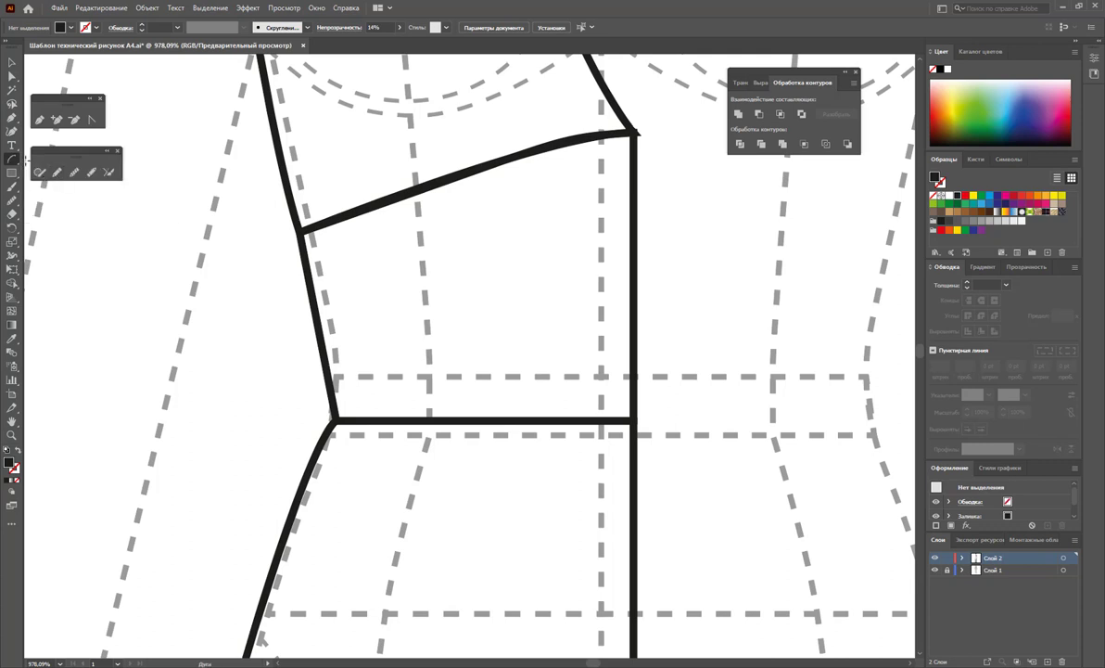
pyautogui.click(13, 160)
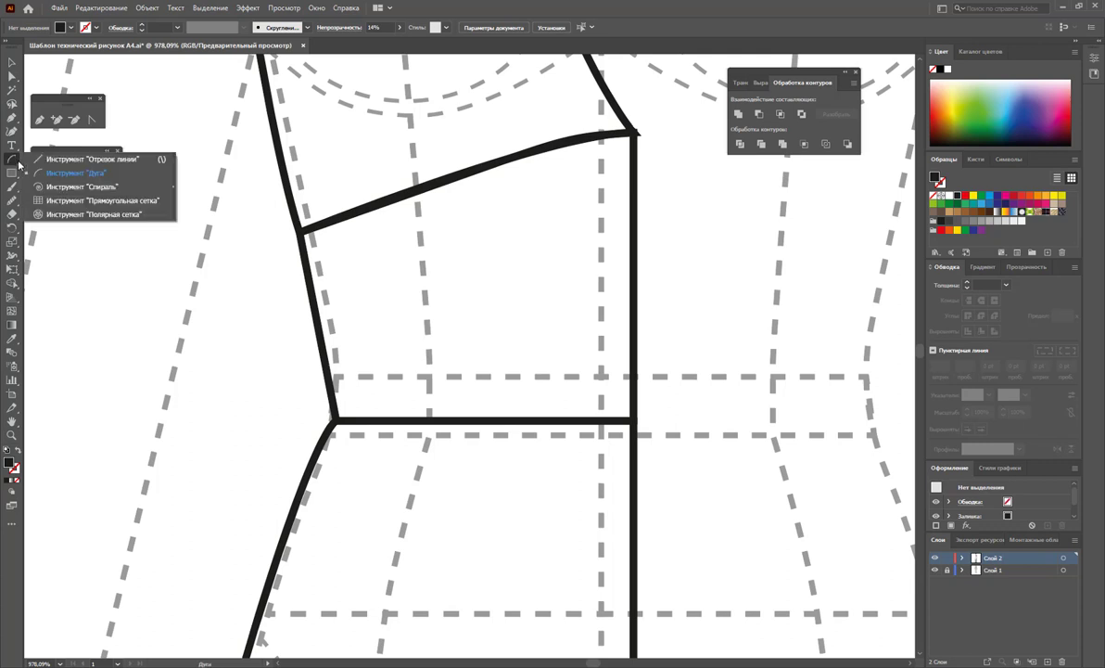
pyautogui.click(164, 170)
pyautogui.moveTo(63, 170); pyautogui.dragTo(74, 204)
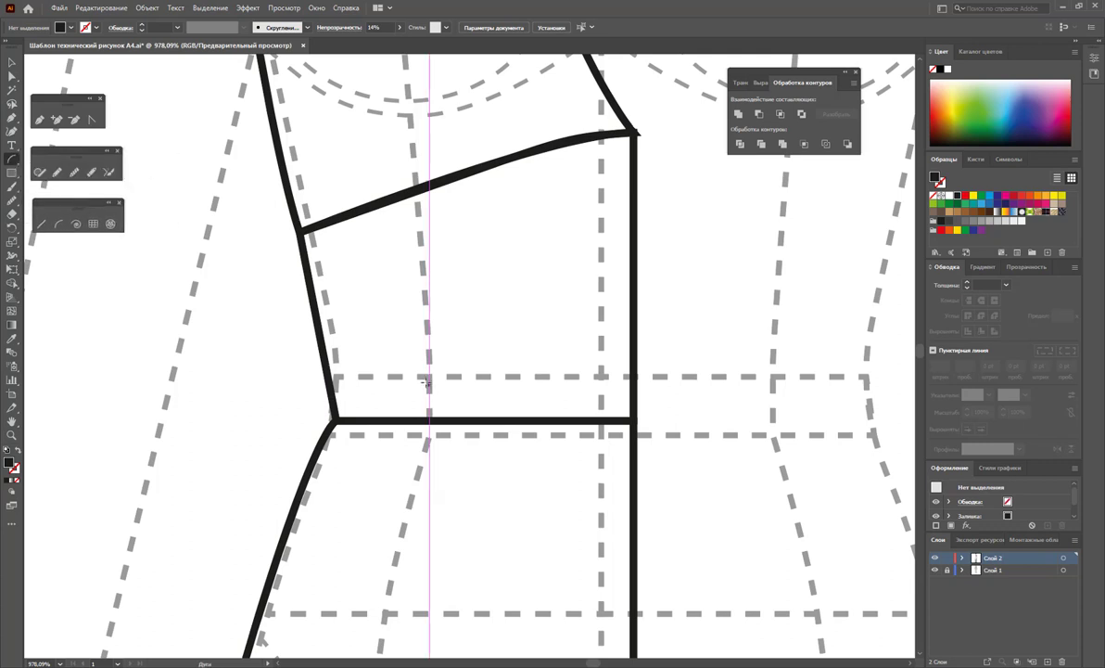
pyautogui.moveTo(389, 418)
pyautogui.mouseDown()
pyautogui.moveTo(387, 397)
pyautogui.moveTo(417, 423)
pyautogui.moveTo(428, 418)
pyautogui.moveTo(404, 418)
pyautogui.mouseUp()
# Give the gather arcs a black 1 pt stroke and move them onto the bust seam.
pyautogui.click(13, 63)
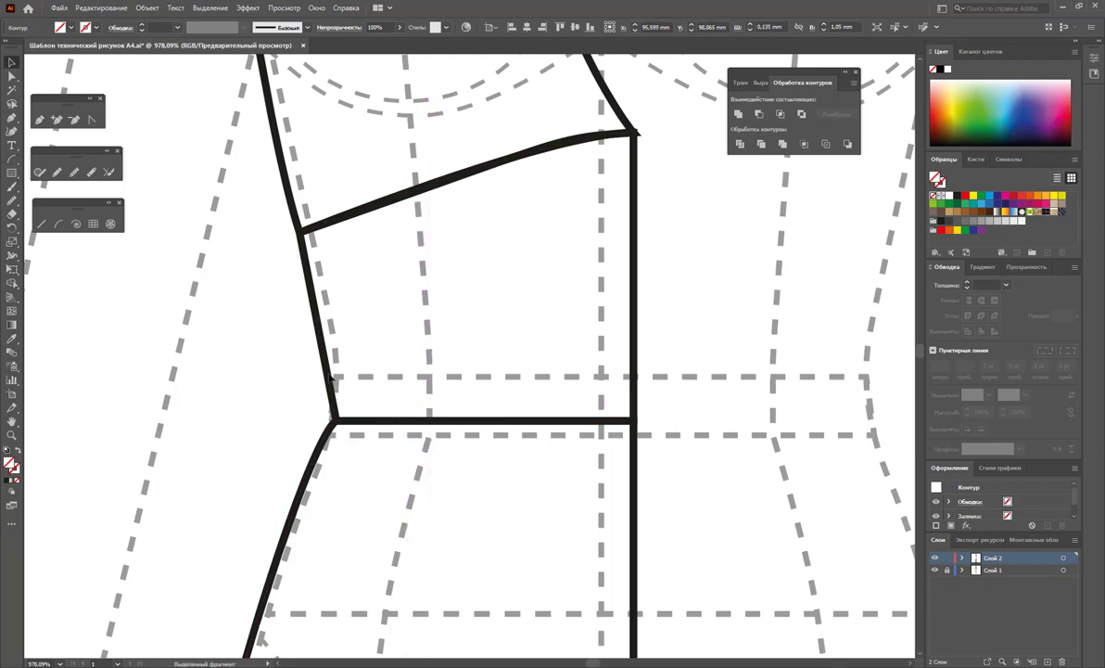
pyautogui.click(483, 410)
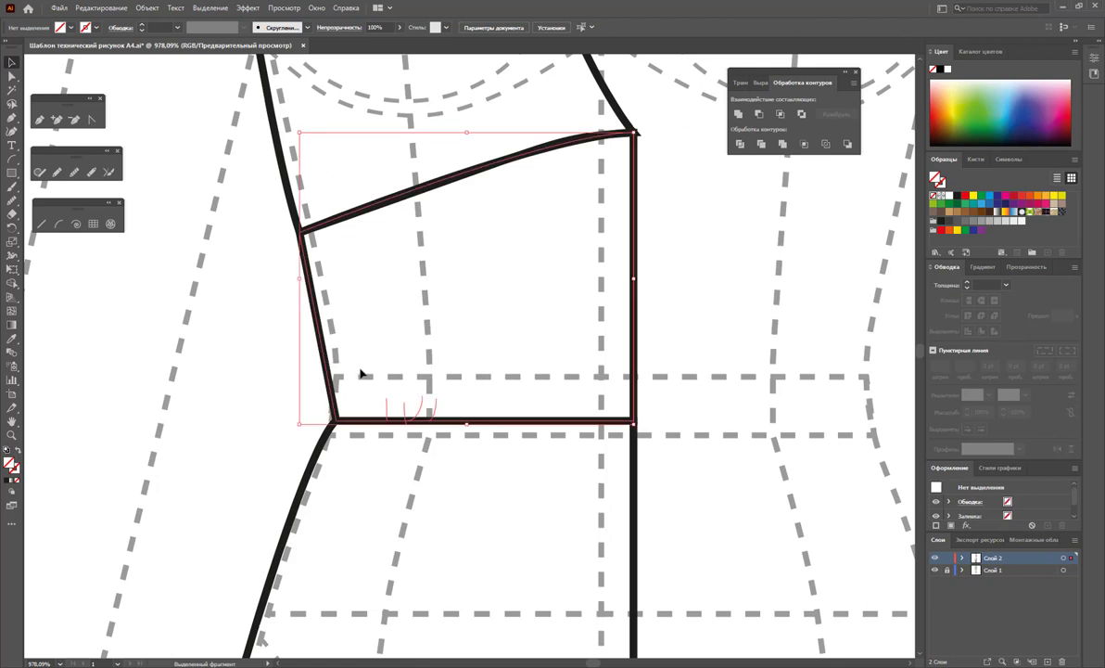
pyautogui.hotkey('ctrl', 'z')
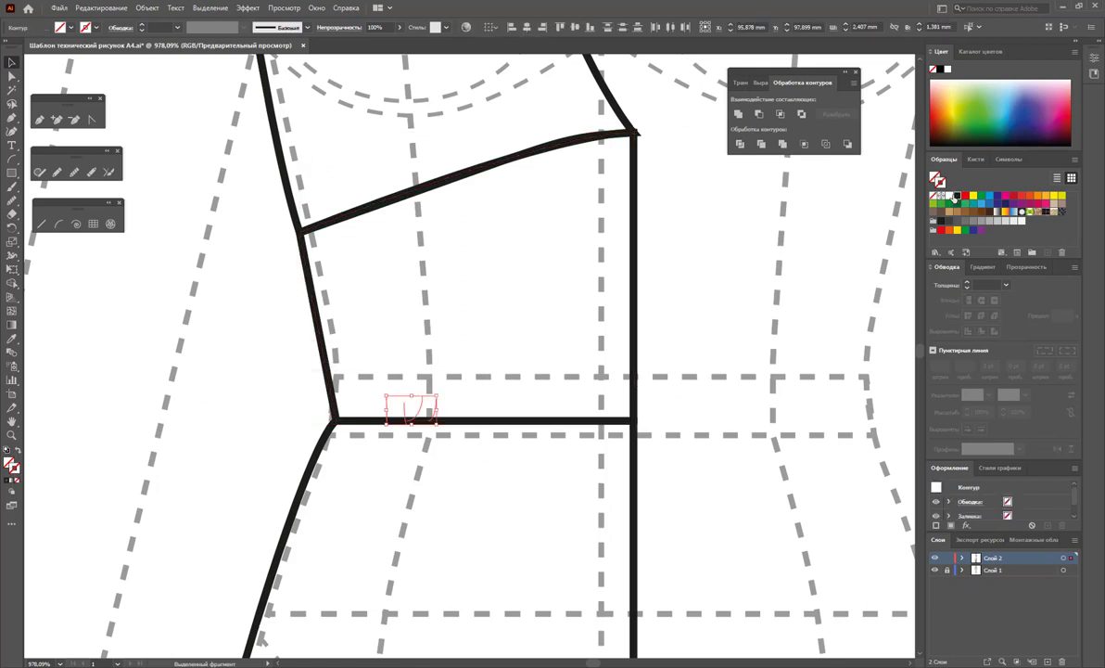
pyautogui.hotkey('ctrl', 'z')
pyautogui.scroll(3, 567, 326)
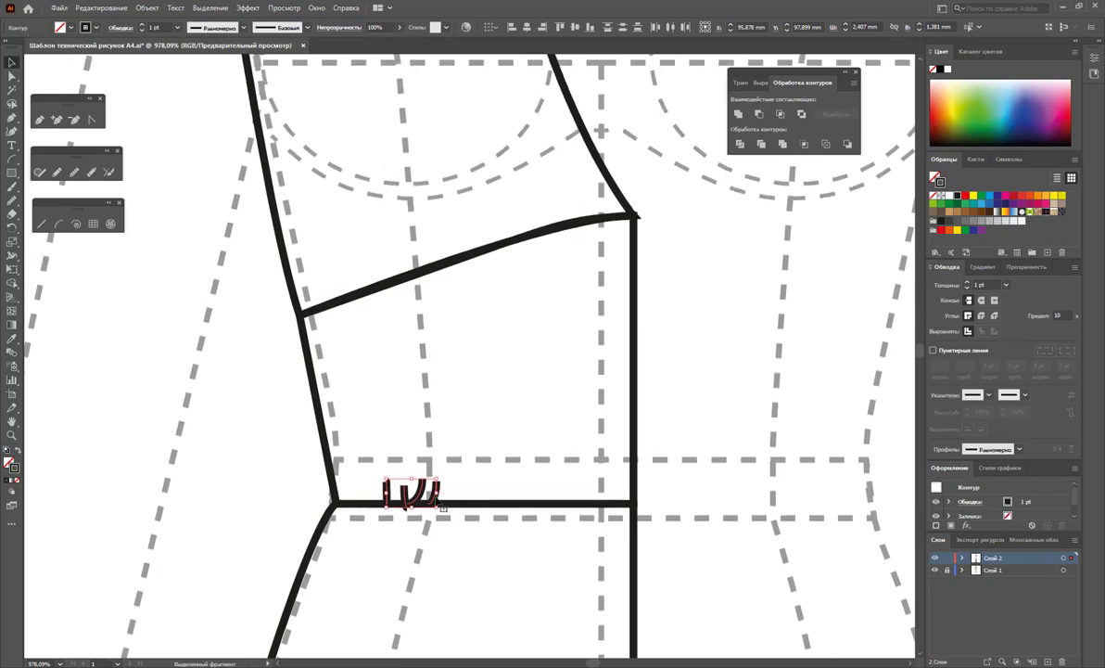
pyautogui.moveTo(436, 491)
pyautogui.mouseDown()
pyautogui.moveTo(429, 266)
pyautogui.moveTo(439, 263)
pyautogui.mouseUp()
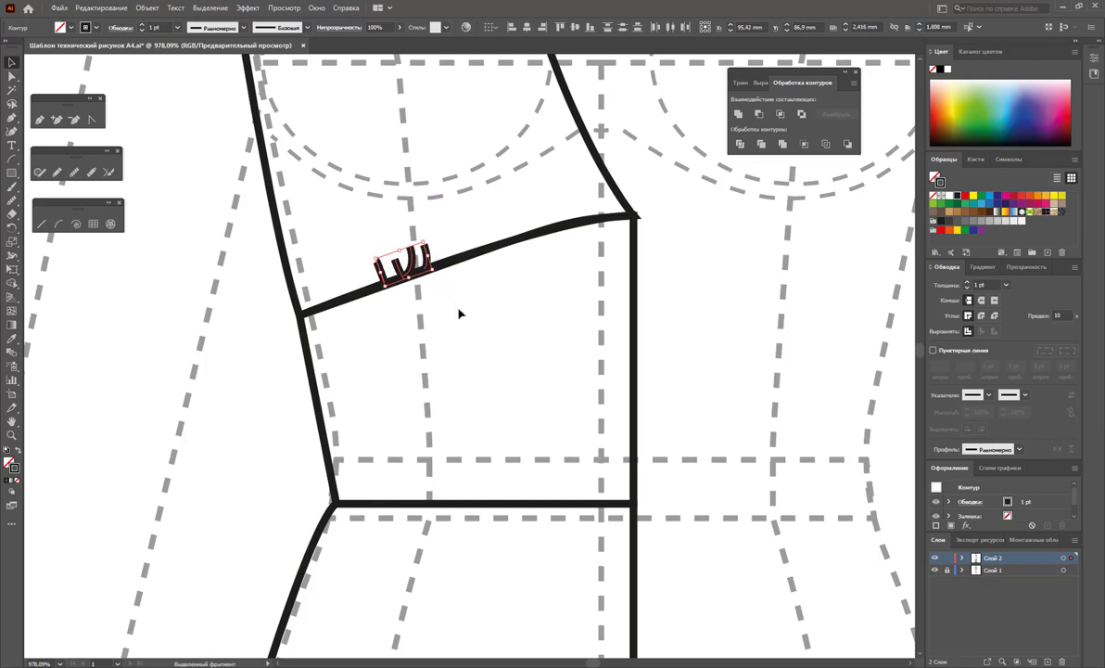
pyautogui.scroll(5, 458, 314)
# Draw the first extra gather arcs along the bust seam, redrawing one bad arc.
pyautogui.click(201, 363)
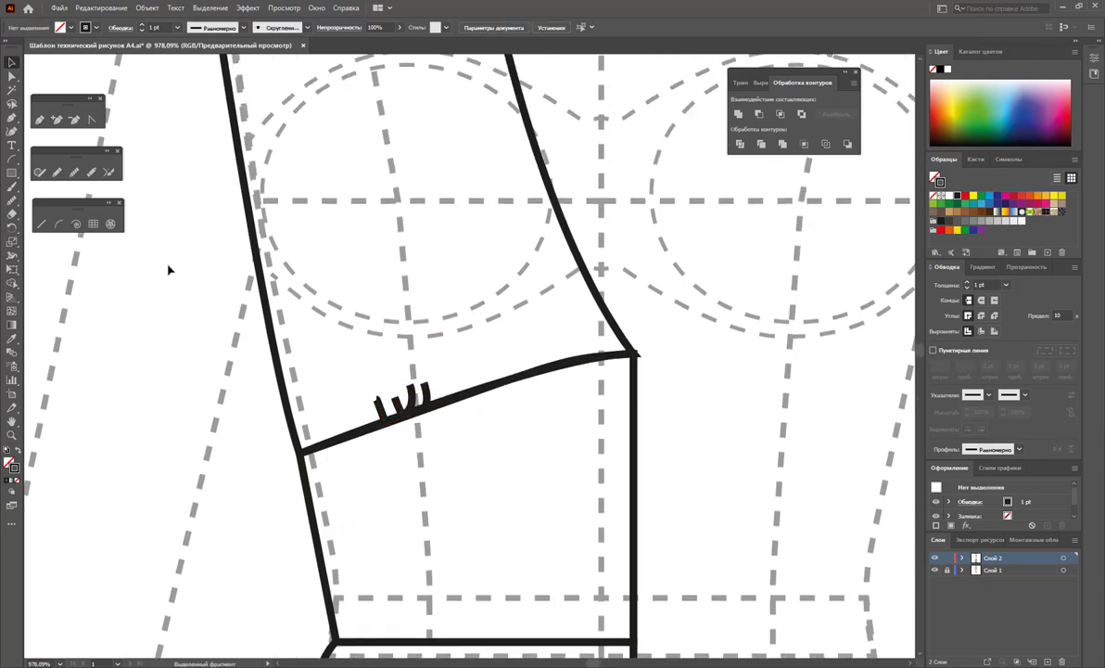
pyautogui.click(59, 226)
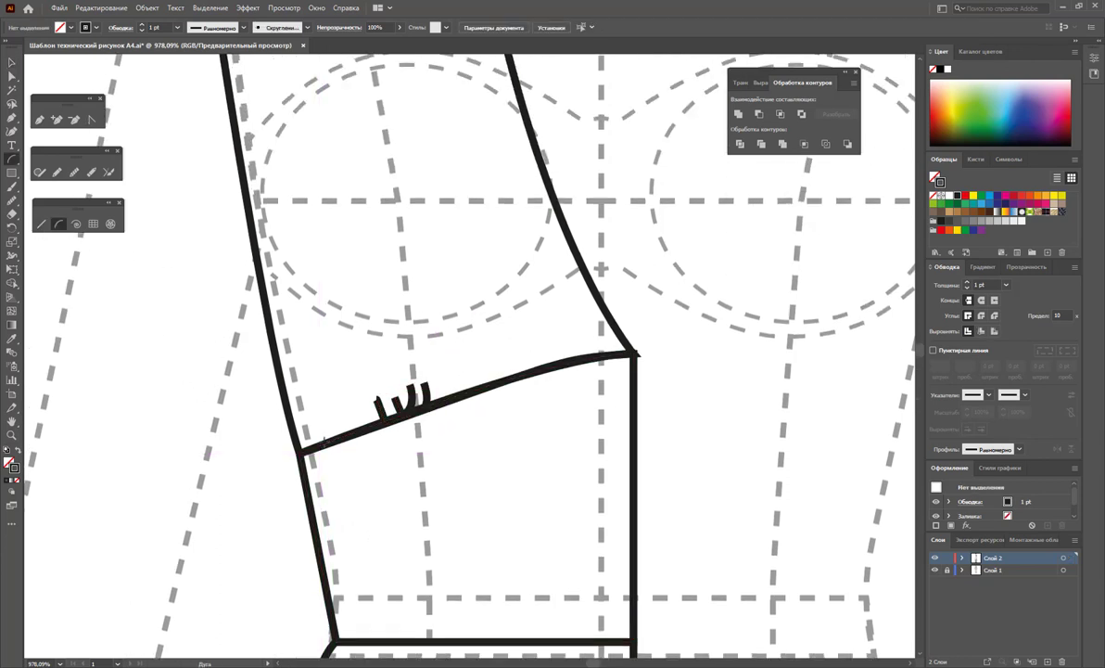
pyautogui.moveTo(324, 442)
pyautogui.mouseDown()
pyautogui.moveTo(322, 407)
pyautogui.moveTo(346, 406)
pyautogui.mouseUp()
pyautogui.moveTo(478, 386); pyautogui.dragTo(470, 346)
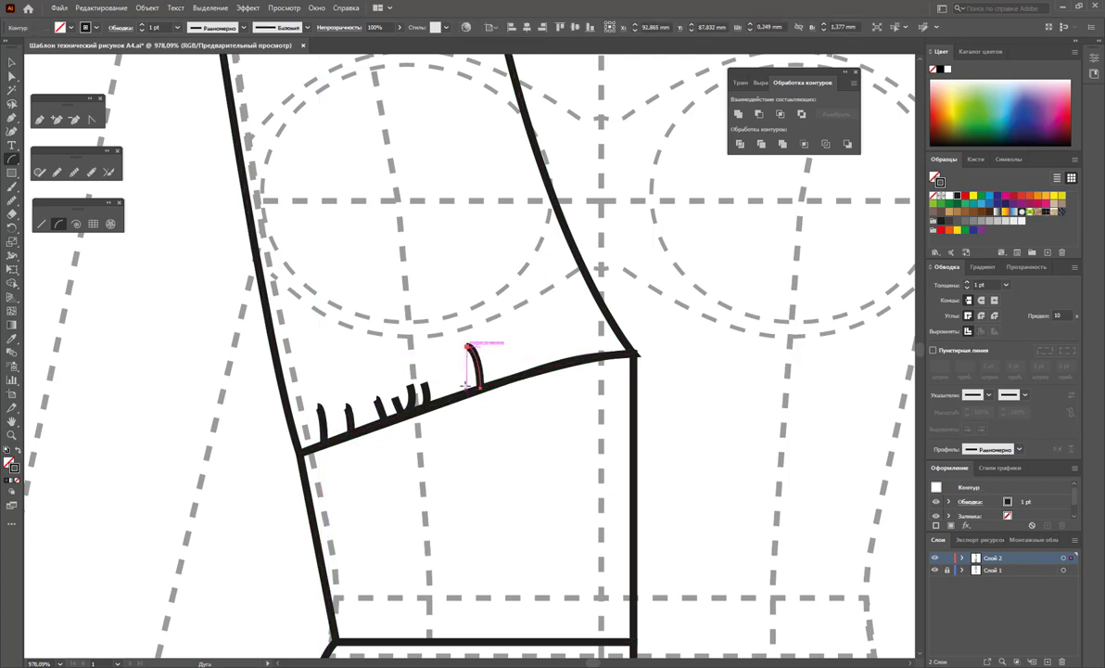
pyautogui.moveTo(456, 386)
pyautogui.mouseDown()
pyautogui.moveTo(448, 365)
pyautogui.moveTo(469, 378)
pyautogui.moveTo(463, 391)
pyautogui.mouseUp()
pyautogui.hotkey('ctrl', 'z')
pyautogui.moveTo(500, 347)
pyautogui.mouseDown()
pyautogui.moveTo(516, 373)
pyautogui.moveTo(601, 354)
pyautogui.mouseUp()
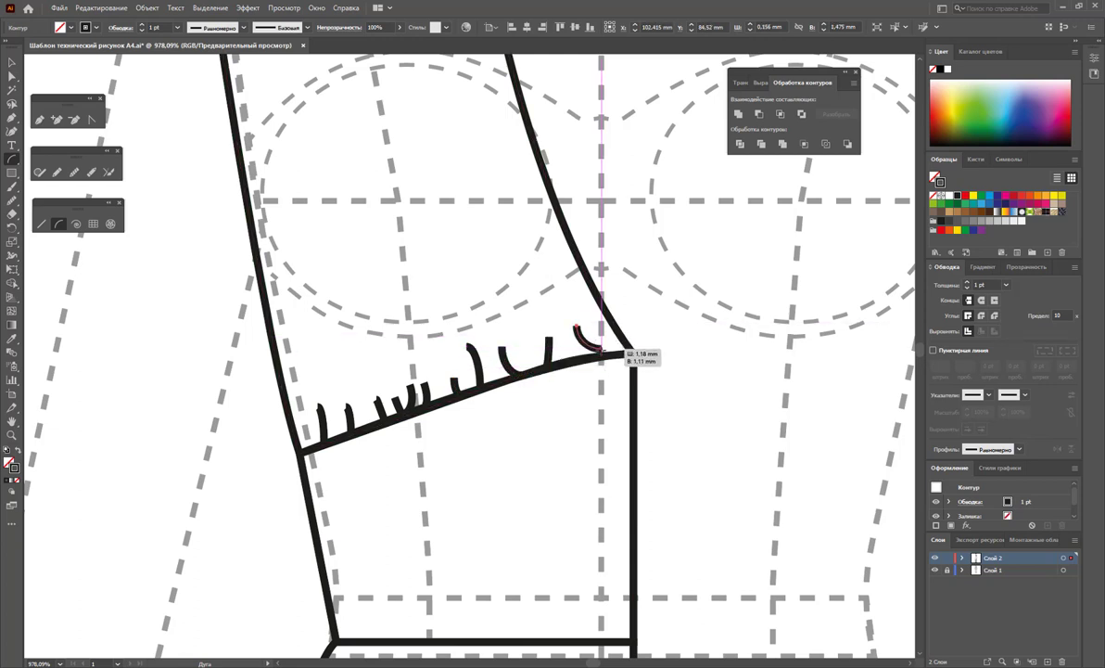
pyautogui.moveTo(555, 308)
pyautogui.mouseDown()
pyautogui.moveTo(598, 354)
pyautogui.moveTo(612, 353)
pyautogui.mouseUp()
# Add more arcs to fill the seam's length, then select only the gather arcs.
pyautogui.moveTo(487, 341); pyautogui.dragTo(505, 377)
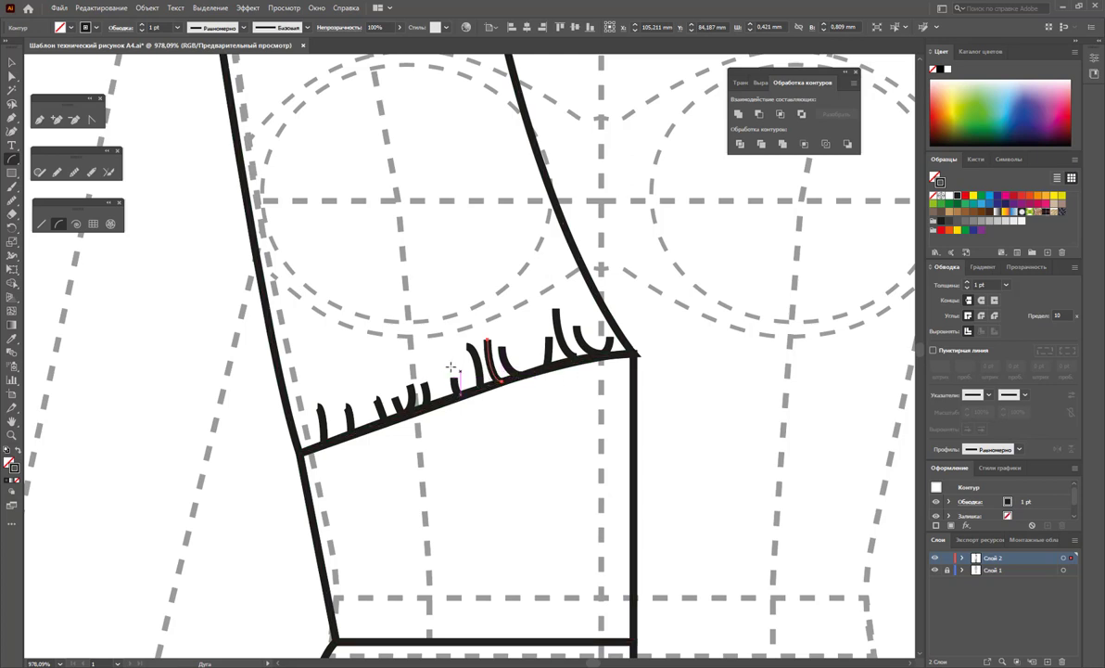
pyautogui.moveTo(429, 354); pyautogui.dragTo(455, 393)
pyautogui.moveTo(526, 370); pyautogui.dragTo(525, 340)
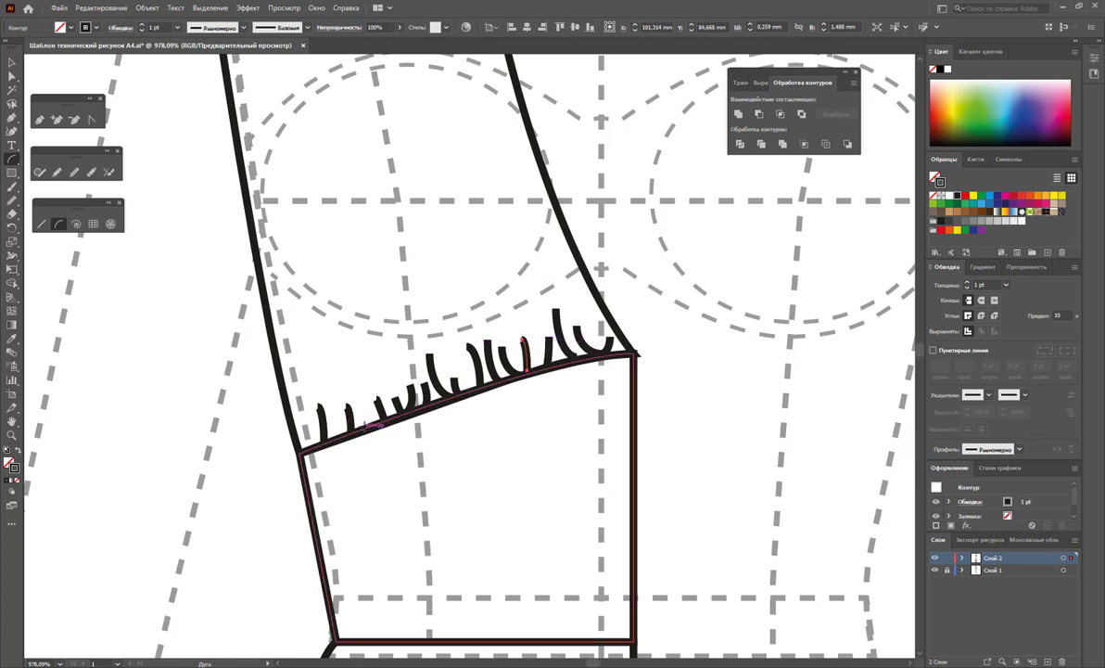
pyautogui.moveTo(366, 425); pyautogui.dragTo(362, 370)
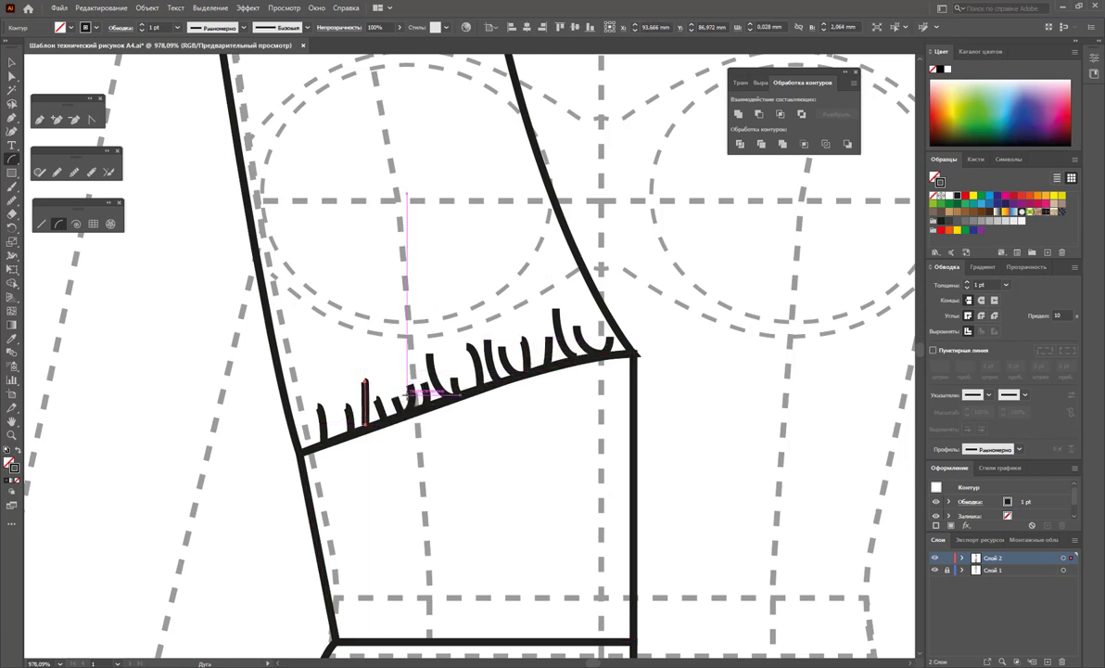
pyautogui.scroll(3, 371, 371)
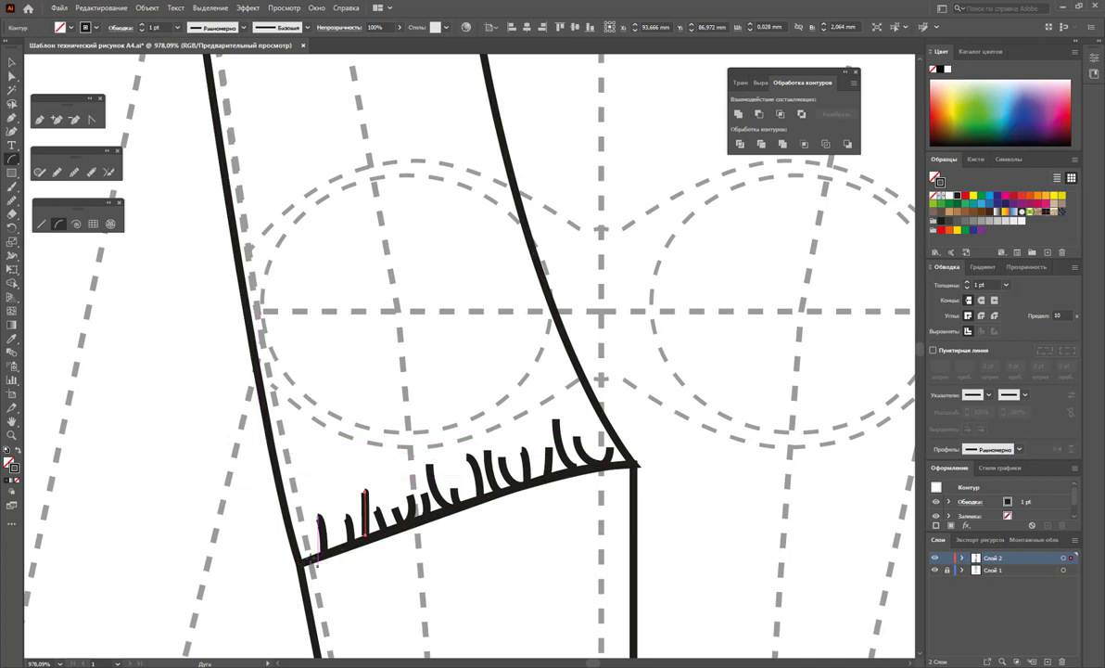
pyautogui.moveTo(313, 555); pyautogui.dragTo(304, 483)
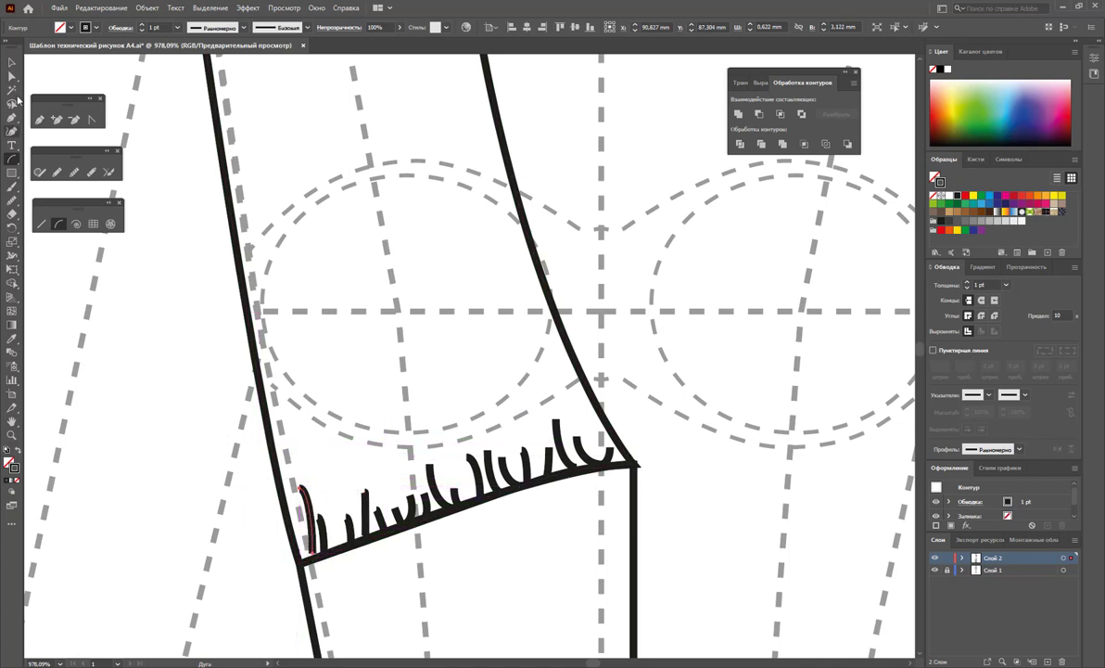
pyautogui.click(13, 67)
pyautogui.moveTo(159, 434); pyautogui.dragTo(644, 575)
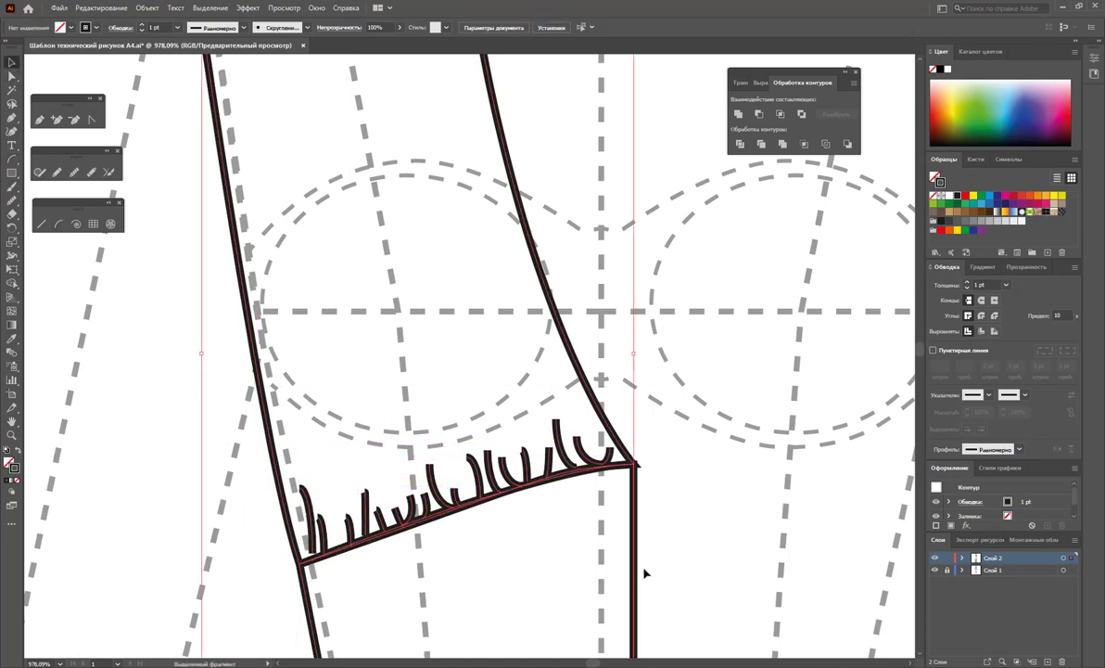
pyautogui.keyDown('shift'); pyautogui.click(580, 371); pyautogui.keyUp('shift')
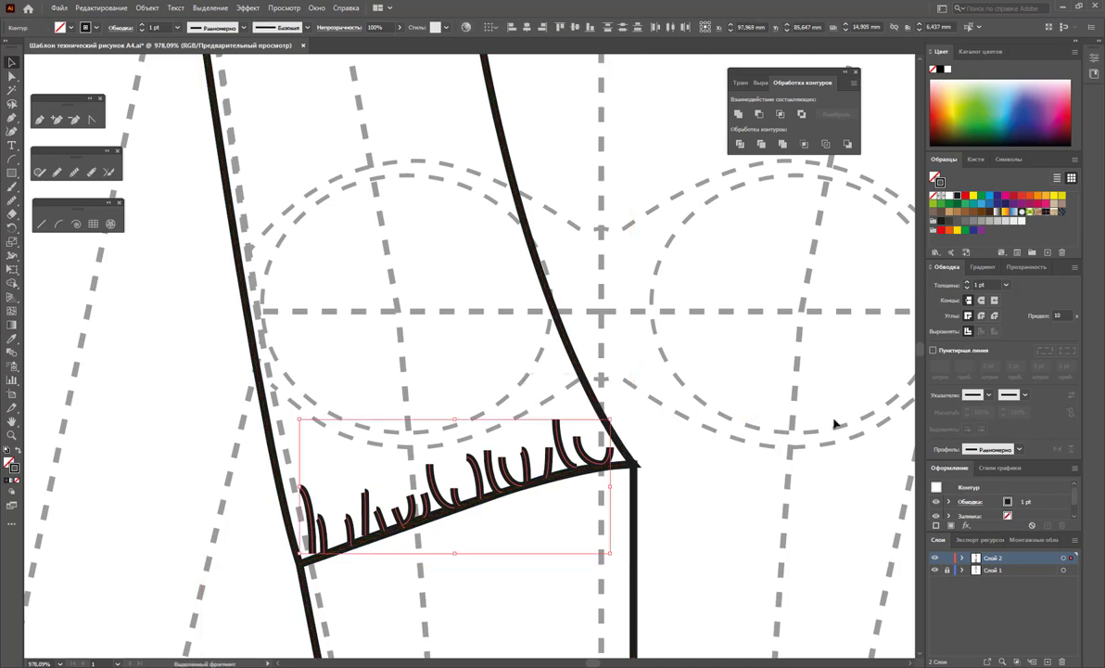
# Set the gather arcs to a 0.25 pt stroke with tapered Width Profile 5.
pyautogui.click(1008, 286)
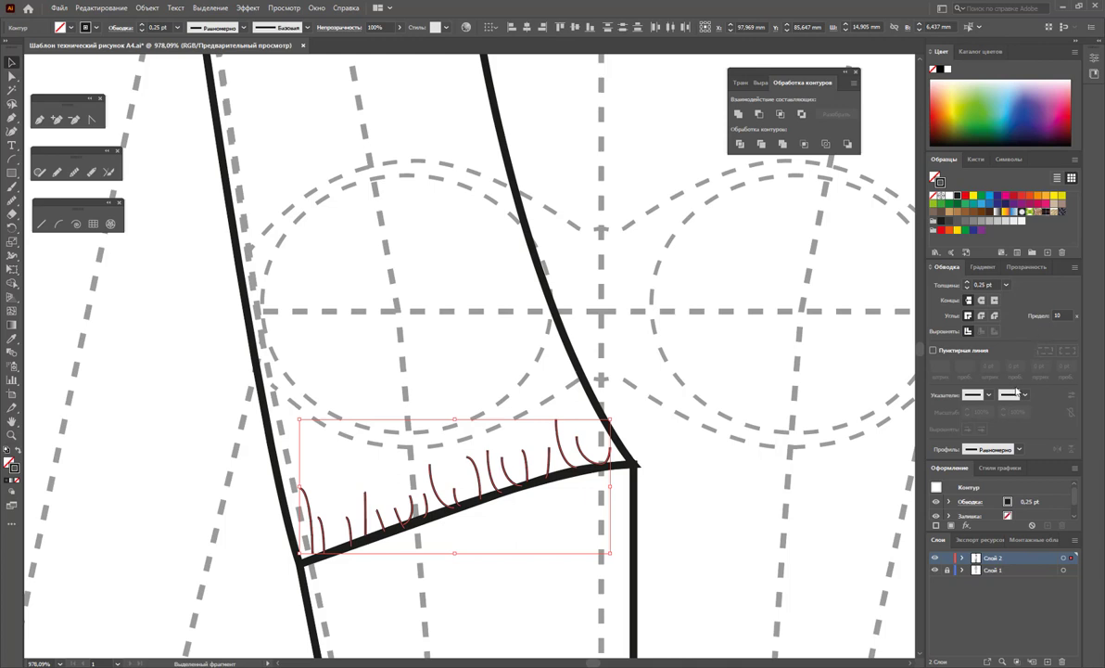
pyautogui.click(1018, 448)
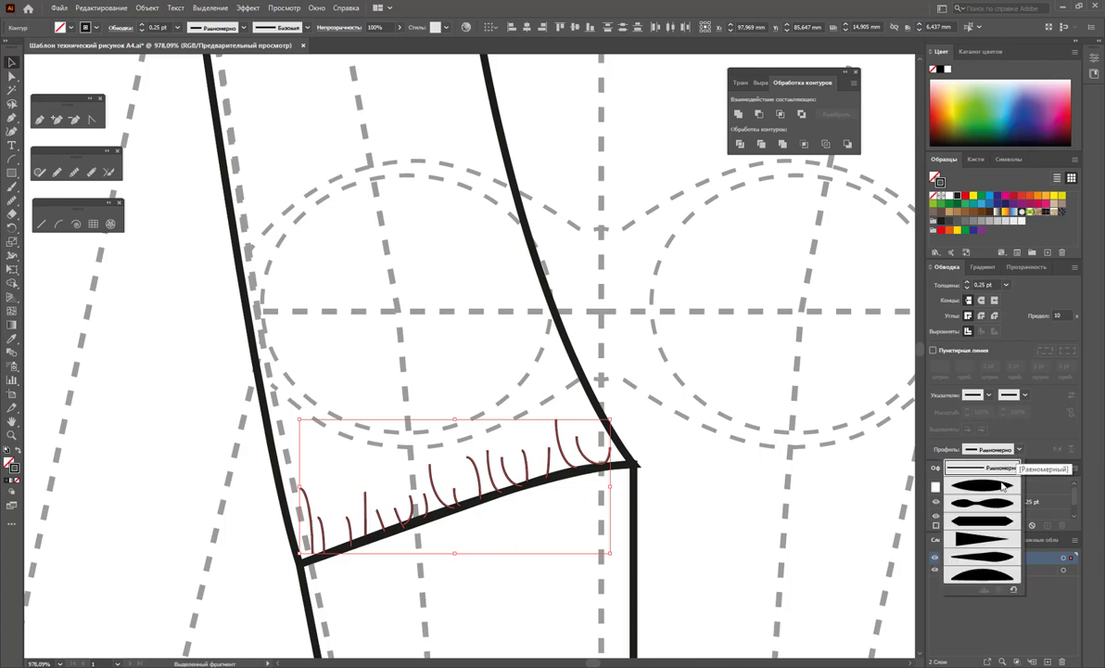
pyautogui.click(991, 556)
pyautogui.click(744, 527)
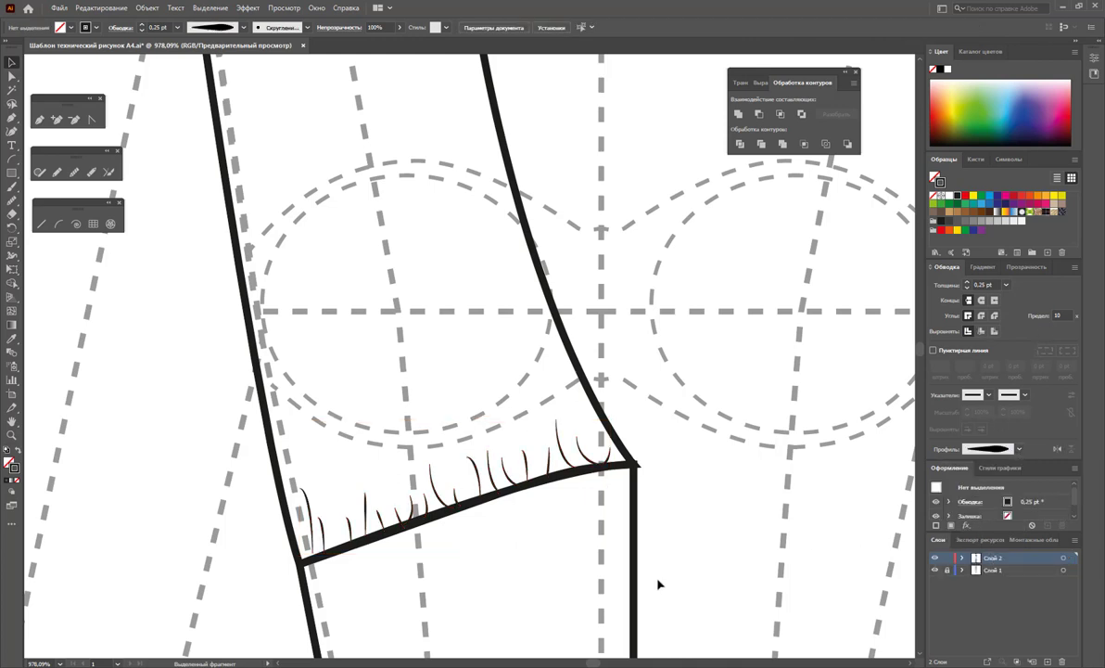
pyautogui.click(39, 118)
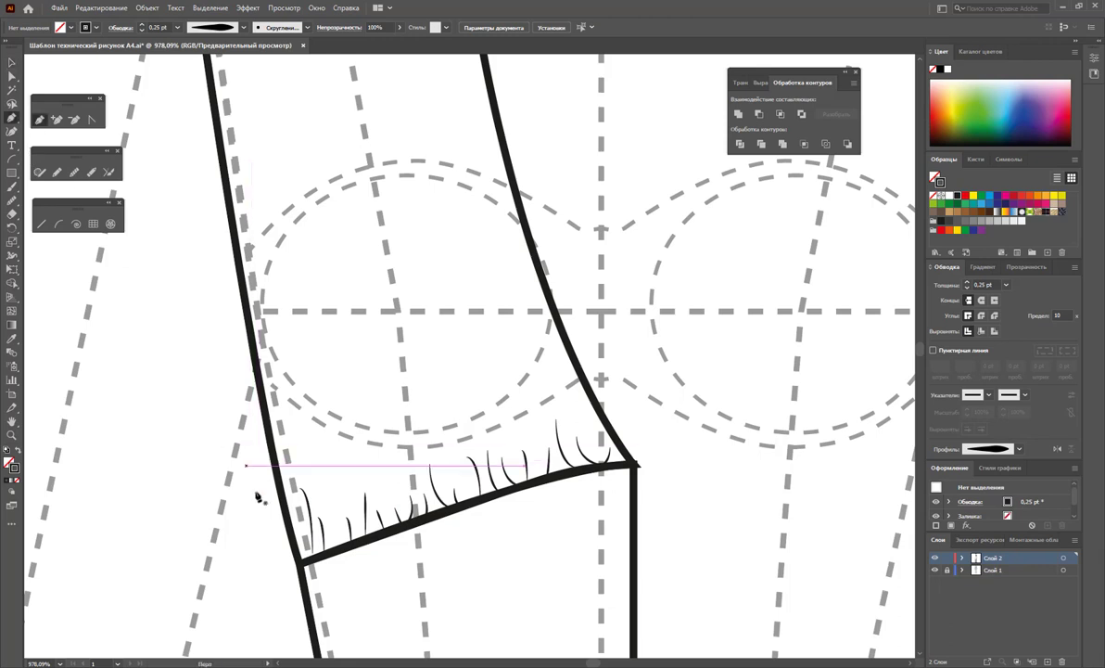
# Sketch a freehand zigzag gather line along the left part of the bust seam.
pyautogui.moveTo(300, 513)
pyautogui.mouseDown()
pyautogui.moveTo(310, 547)
pyautogui.moveTo(368, 521)
pyautogui.moveTo(391, 493)
pyautogui.moveTo(443, 498)
pyautogui.mouseUp()
pyautogui.hotkey('ctrl', 'shift', 'a')
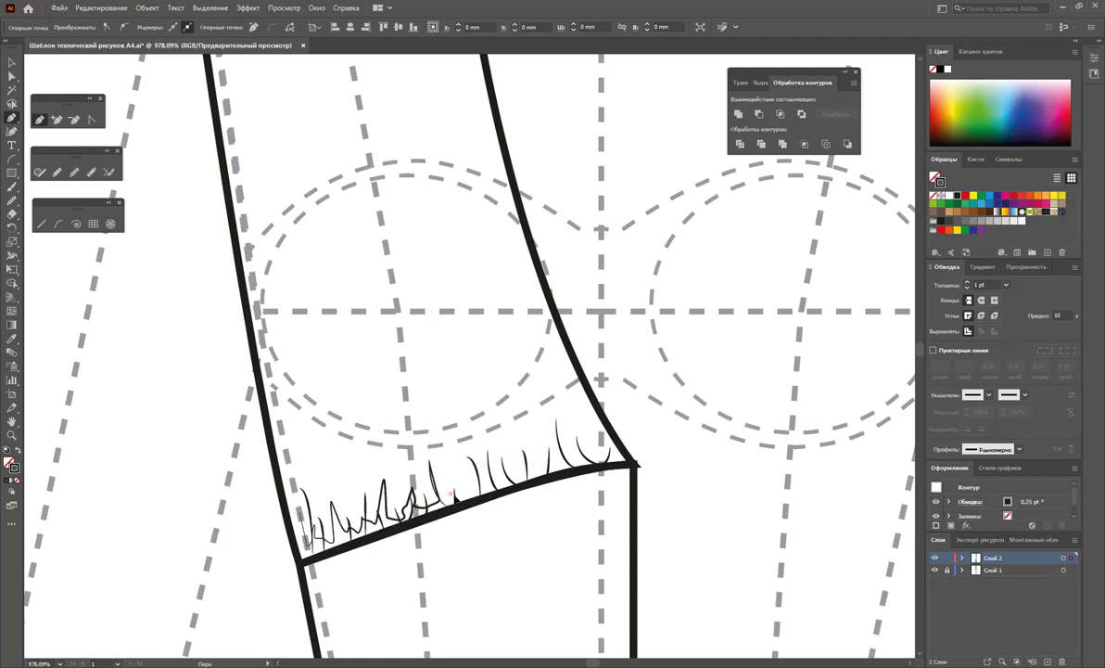
pyautogui.hotkey('ctrl', 'z')
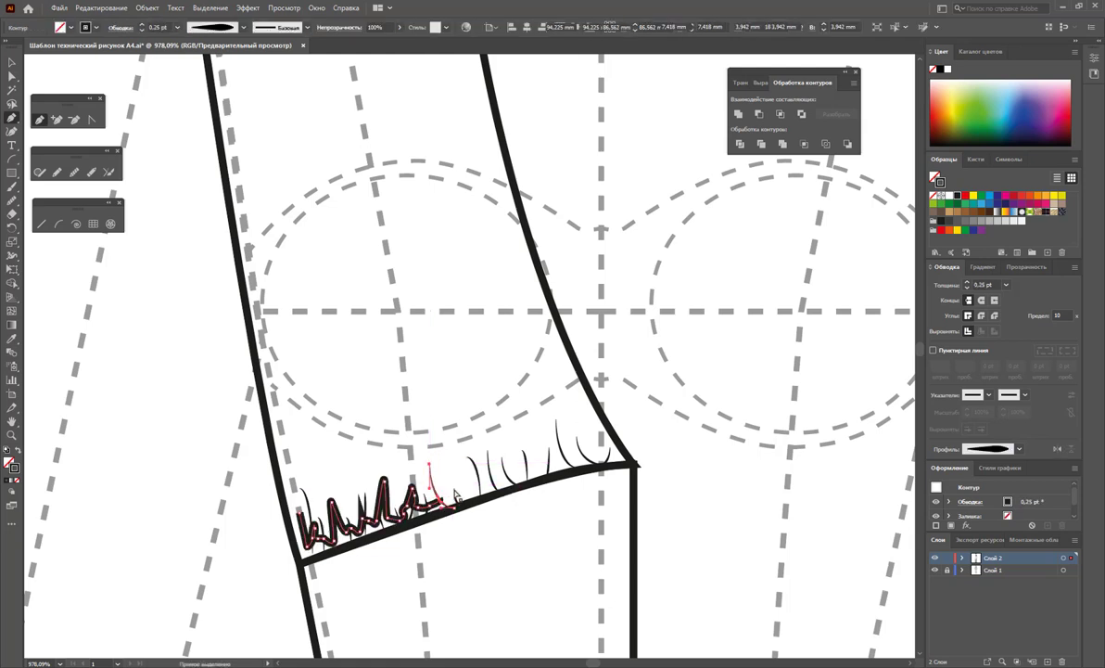
# Extend the zigzag gather line to the right end of the bust seam.
pyautogui.moveTo(432, 501); pyautogui.dragTo(467, 486)
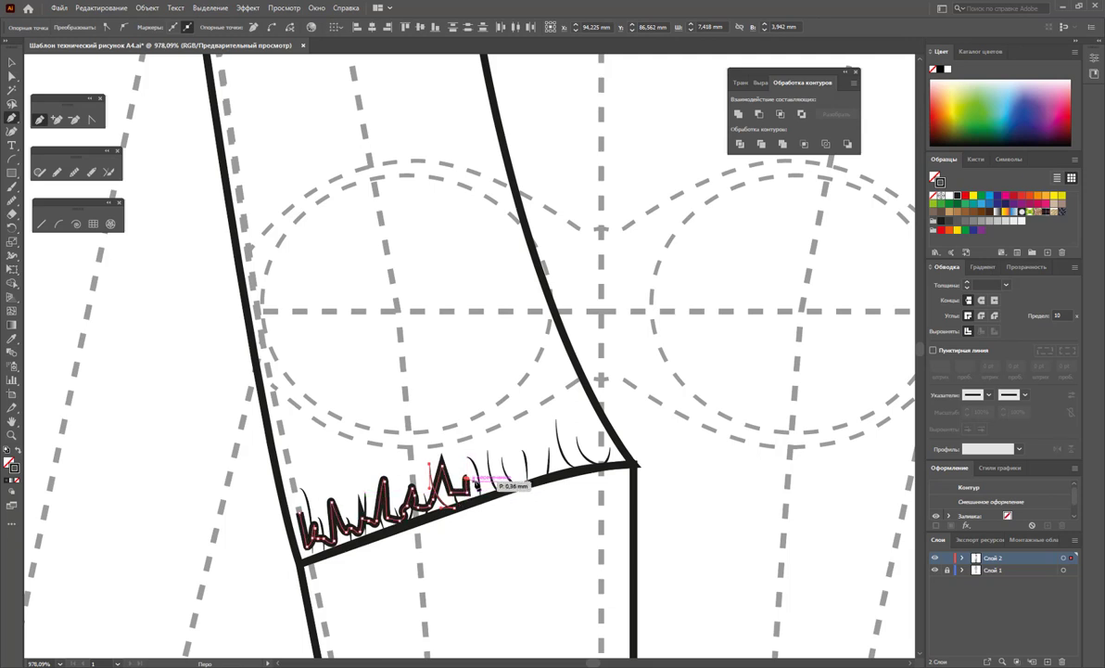
pyautogui.moveTo(468, 484)
pyautogui.mouseDown()
pyautogui.moveTo(483, 492)
pyautogui.moveTo(508, 466)
pyautogui.moveTo(569, 455)
pyautogui.moveTo(634, 467)
pyautogui.mouseUp()
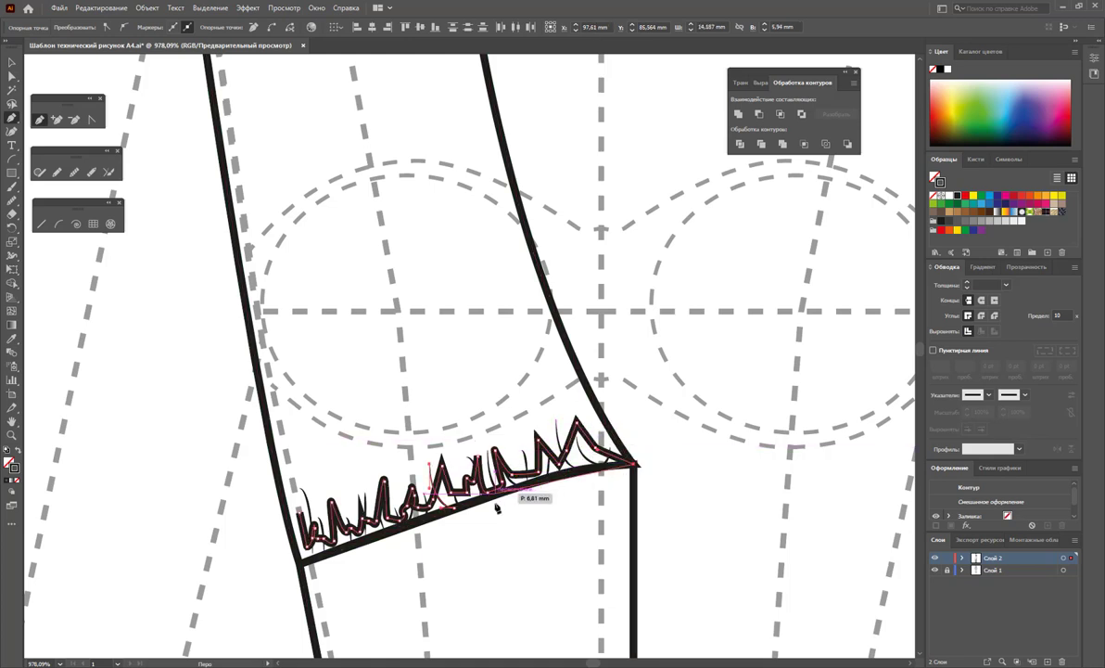
pyautogui.moveTo(505, 513); pyautogui.dragTo(449, 515)
pyautogui.keyDown('ctrl'); pyautogui.click(448, 515); pyautogui.keyUp('ctrl')
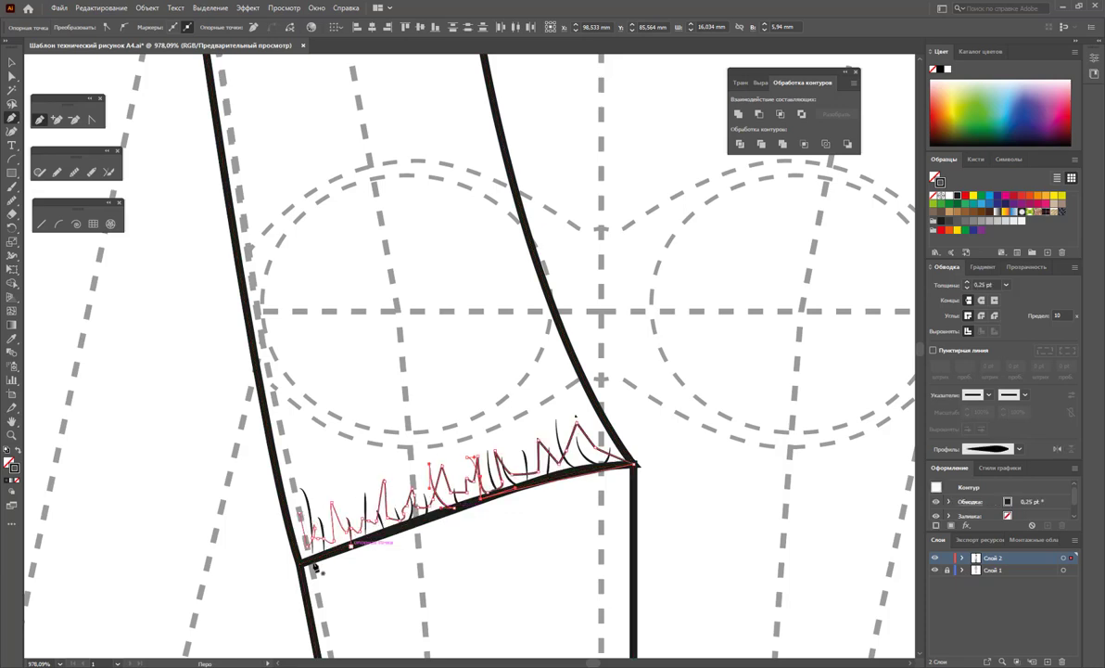
# Reselect the finished zigzag gather path and zoom out toward the whole dress.
pyautogui.keyDown('ctrl'); pyautogui.click(415, 519); pyautogui.keyUp('ctrl')
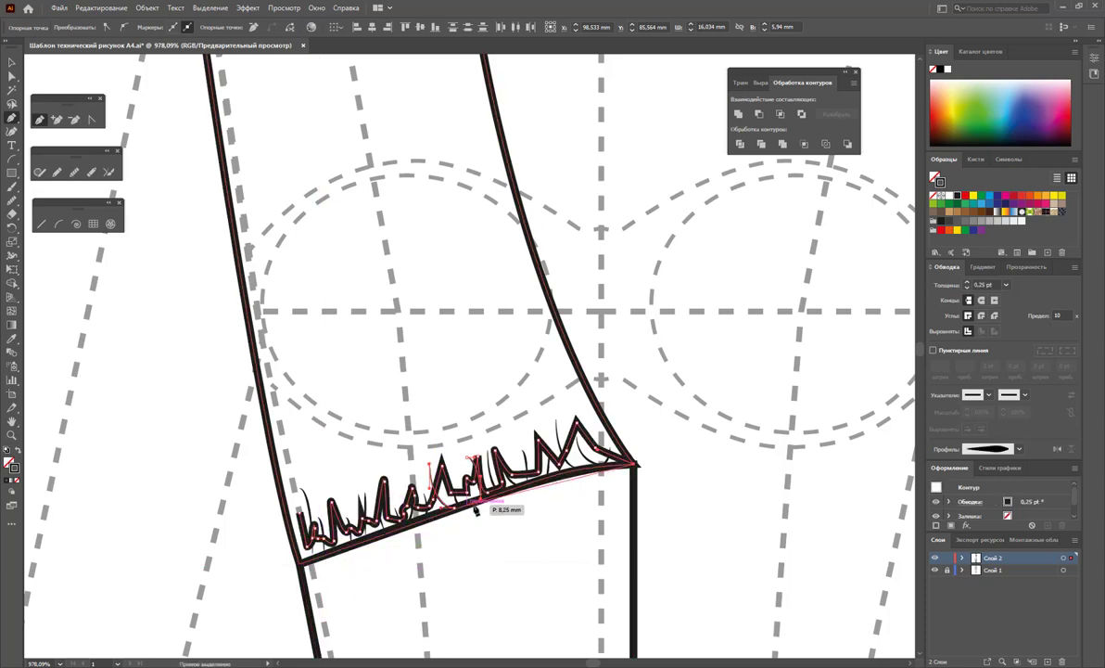
pyautogui.keyDown('ctrl'); pyautogui.click(405, 529); pyautogui.keyUp('ctrl')
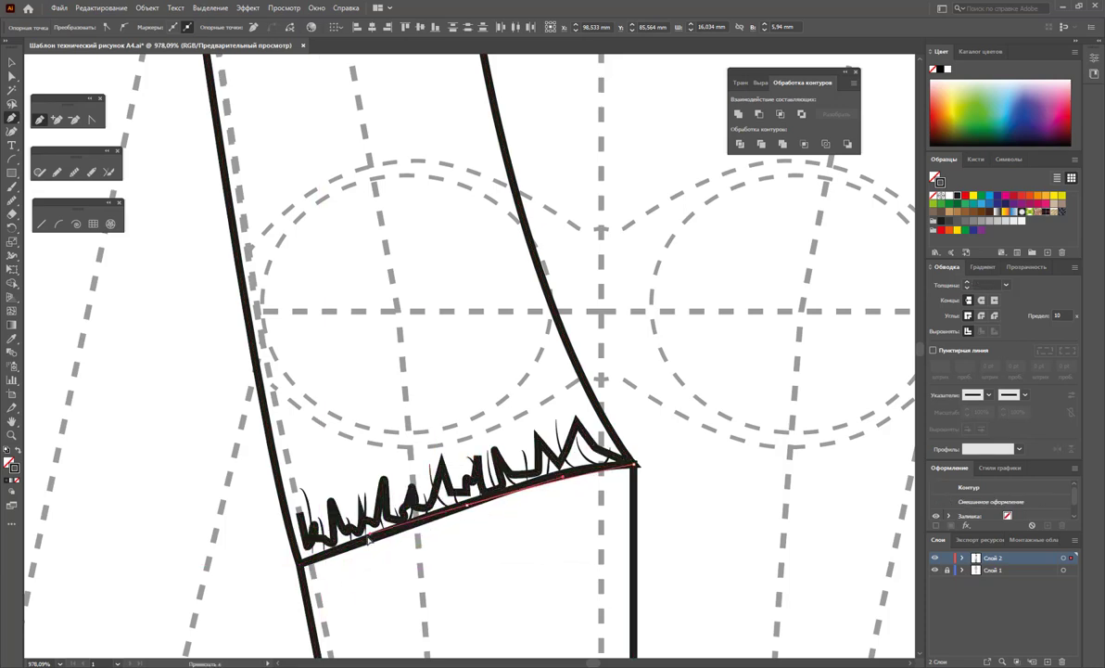
pyautogui.keyDown('ctrl'); pyautogui.click(354, 541); pyautogui.keyUp('ctrl')
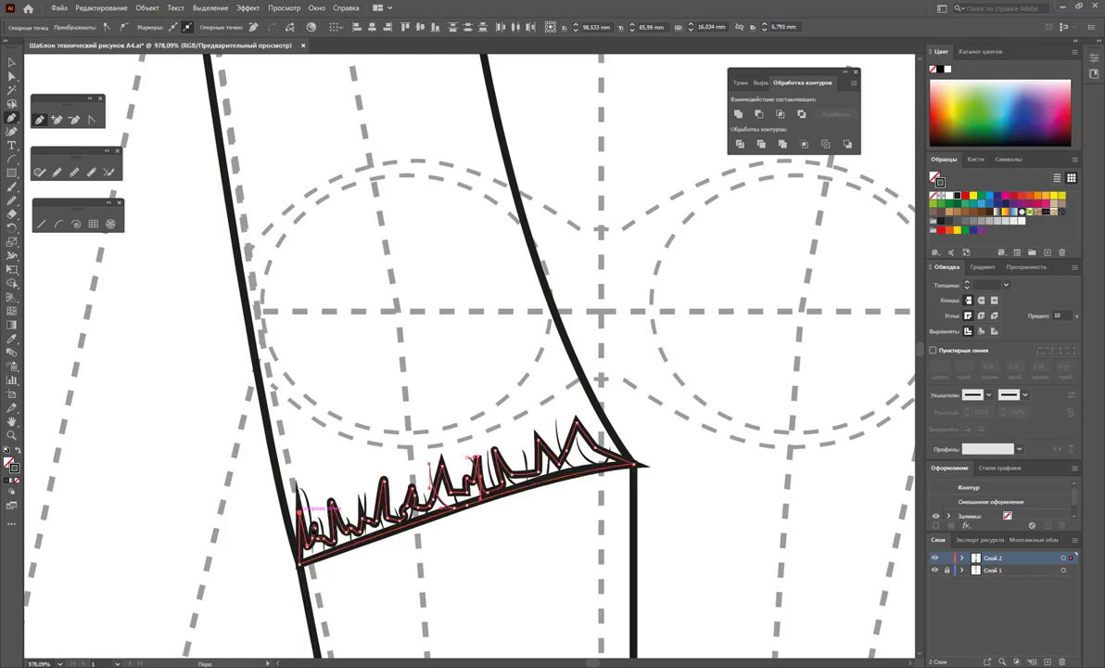
pyautogui.click(12, 62)
pyautogui.press('z')
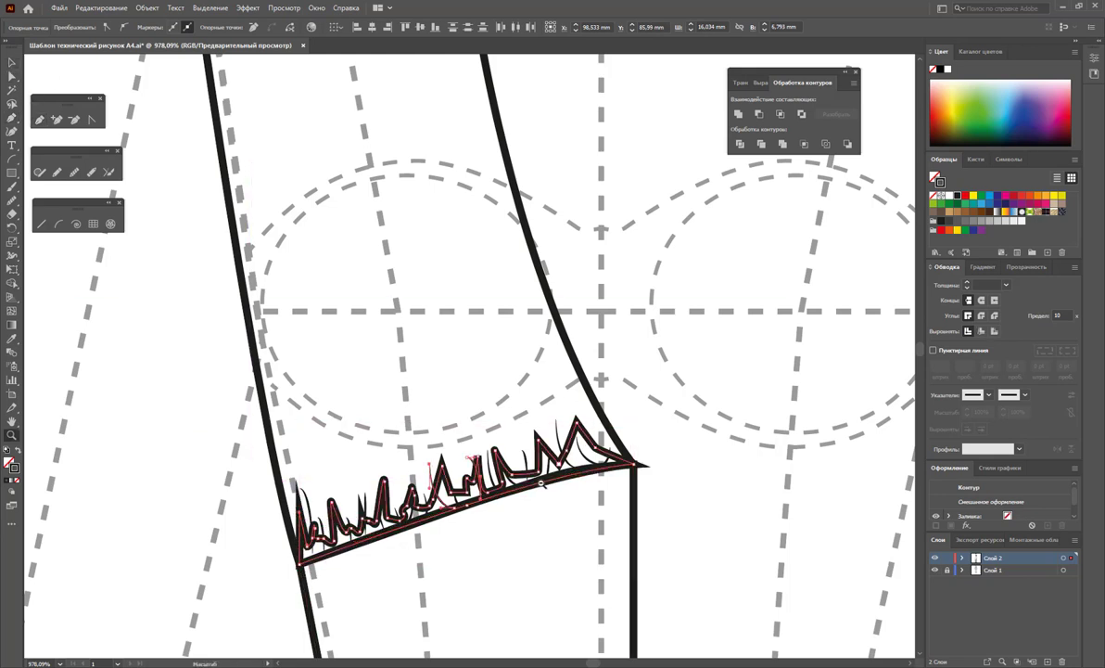
pyautogui.keyDown('alt'); pyautogui.click(513, 508); pyautogui.keyUp('alt')
# Match the zigzag to the skirt folds' soft grey look, then zoom back into the bodice.
pyautogui.keyDown('alt'); pyautogui.click(482, 512); pyautogui.keyUp('alt')
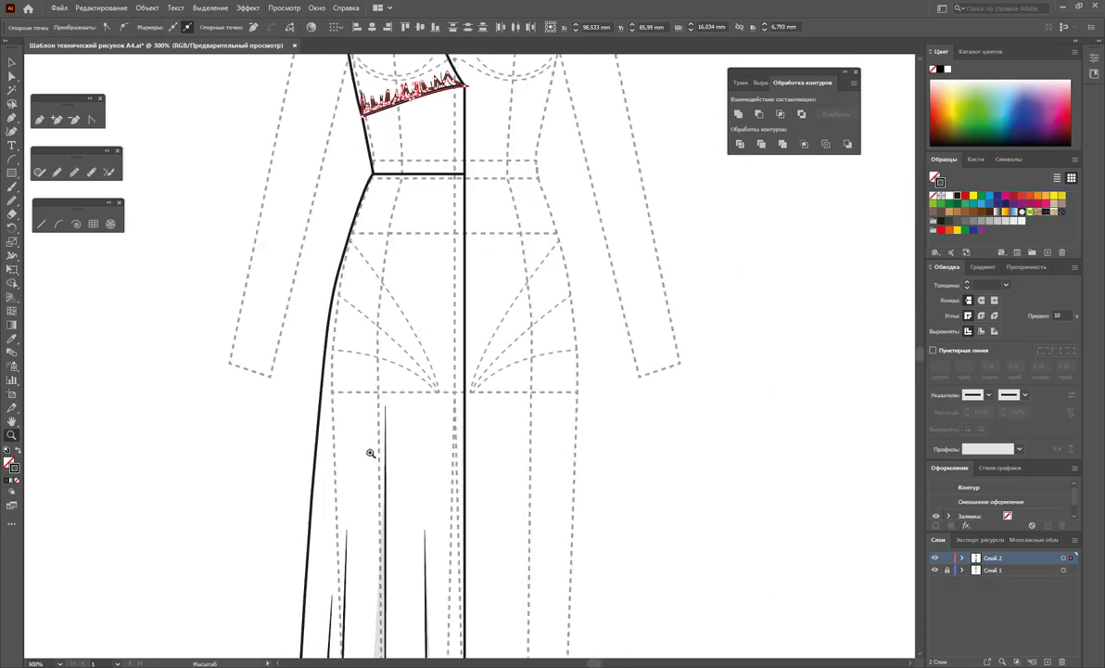
pyautogui.moveTo(360, 623); pyautogui.dragTo(382, 628)
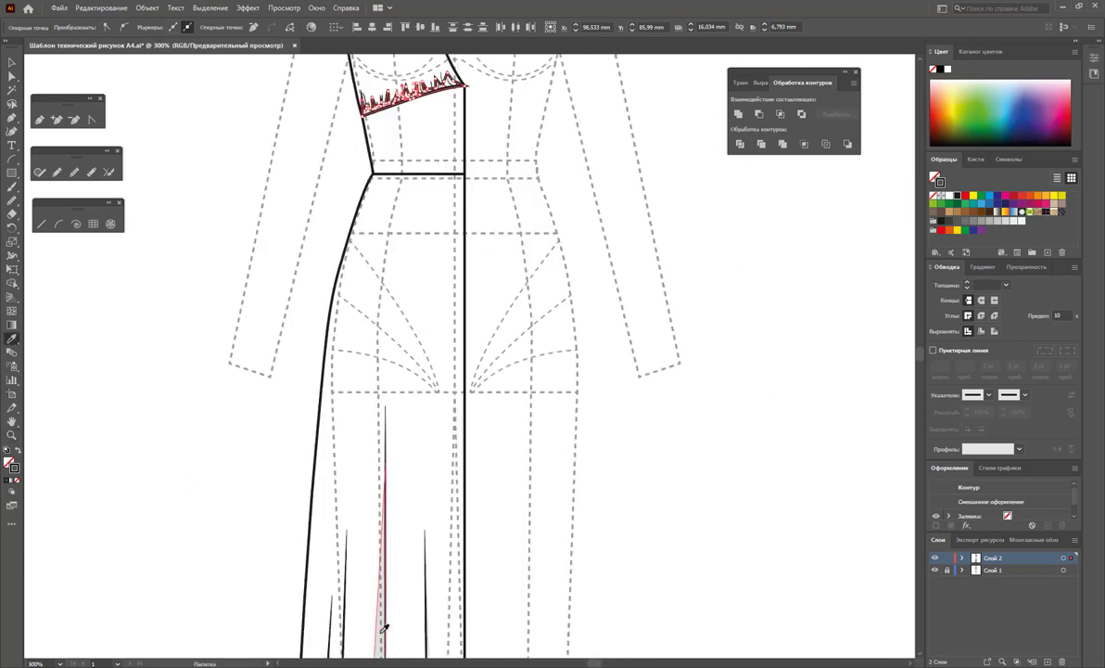
pyautogui.scroll(4, 463, 529)
pyautogui.scroll(3, 454, 426)
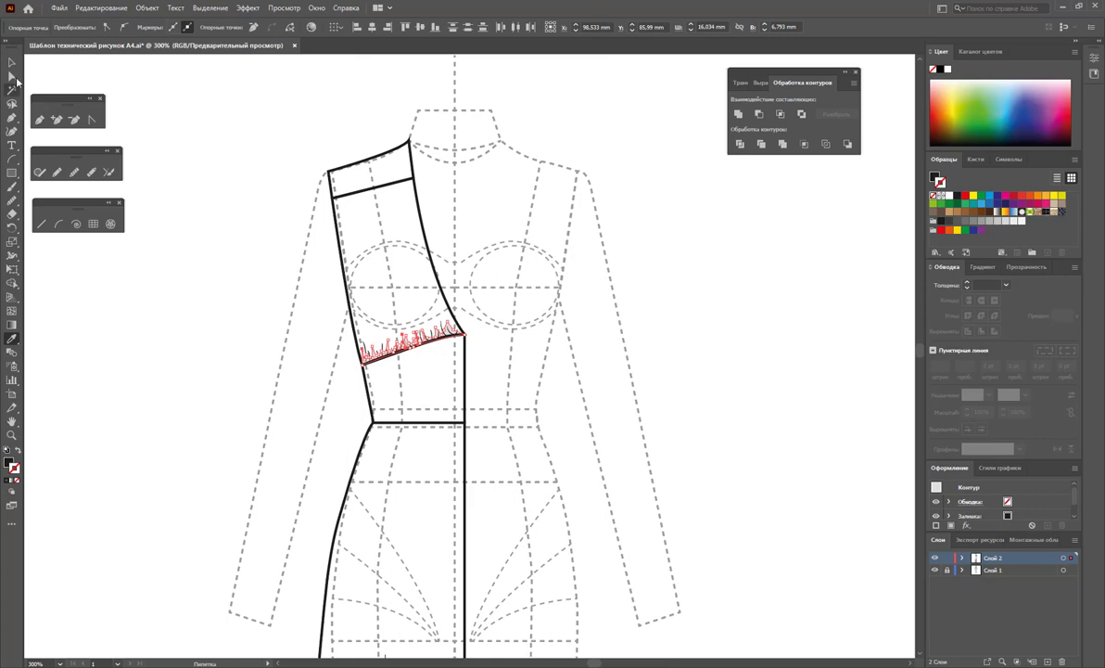
pyautogui.click(12, 62)
pyautogui.click(176, 360)
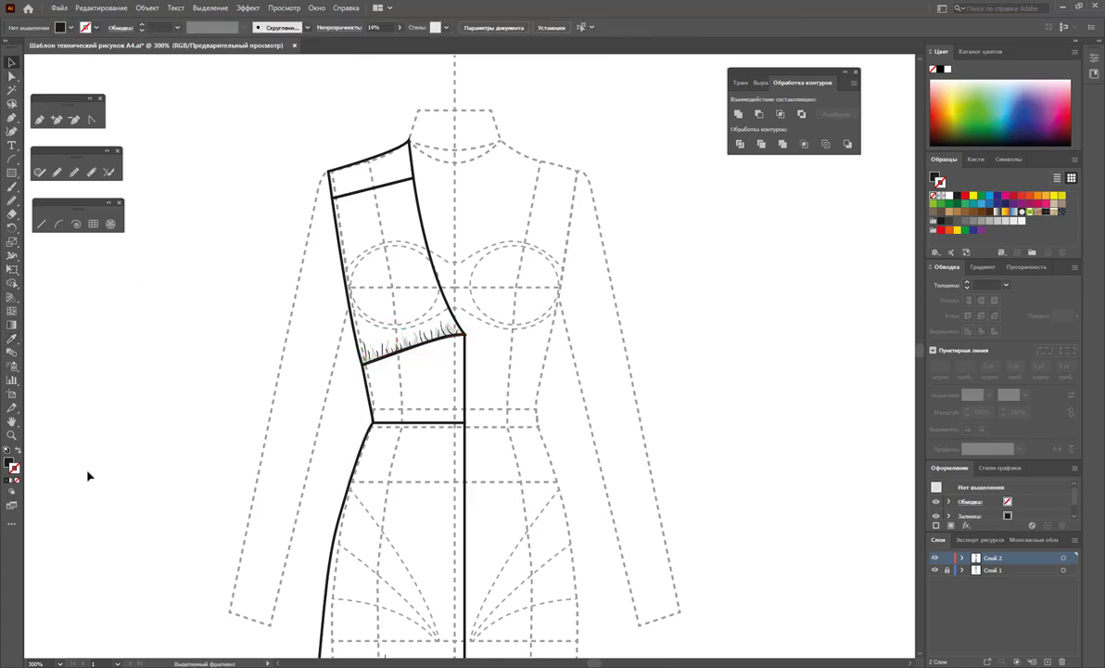
pyautogui.click(12, 435)
pyautogui.moveTo(416, 321); pyautogui.dragTo(402, 351)
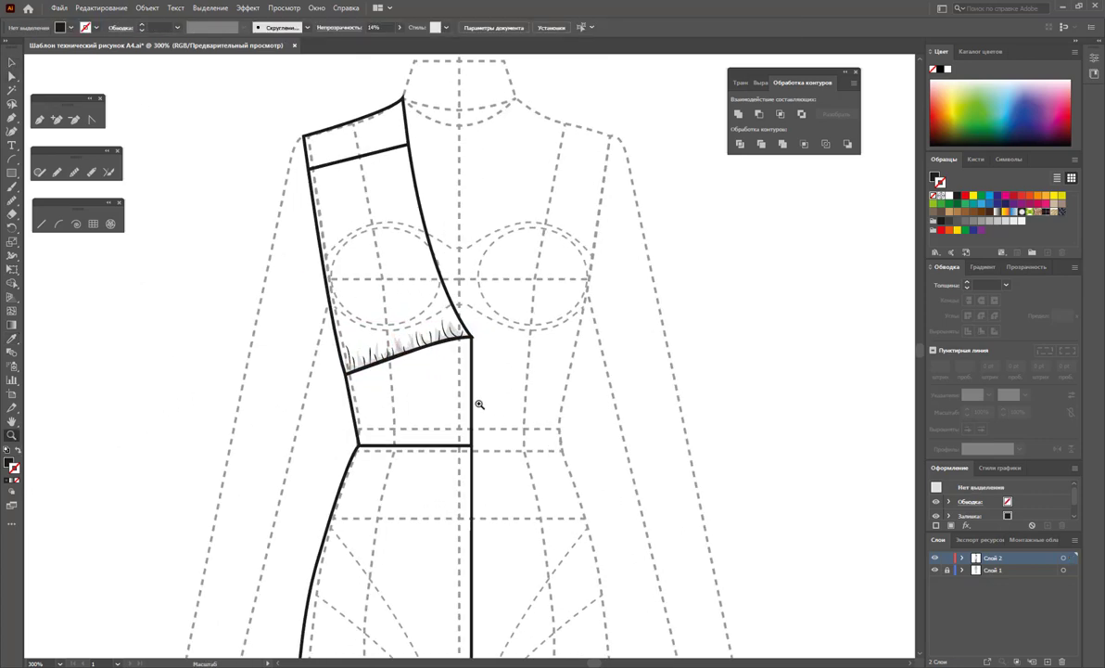
pyautogui.scroll(1, 402, 351)
pyautogui.scroll(1, 399, 353)
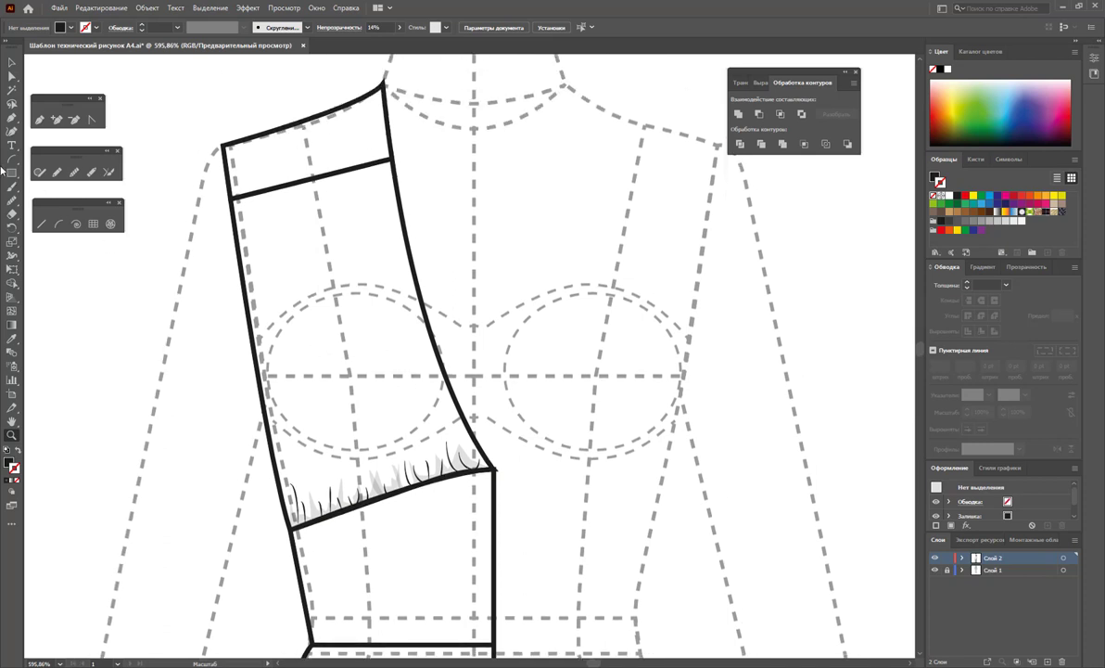
pyautogui.click(12, 64)
# Move the gray gather shape aside and eyedrop the thin 0.25 pt stroke onto the bust-seam hair strokes.
pyautogui.moveTo(375, 517); pyautogui.dragTo(338, 415)
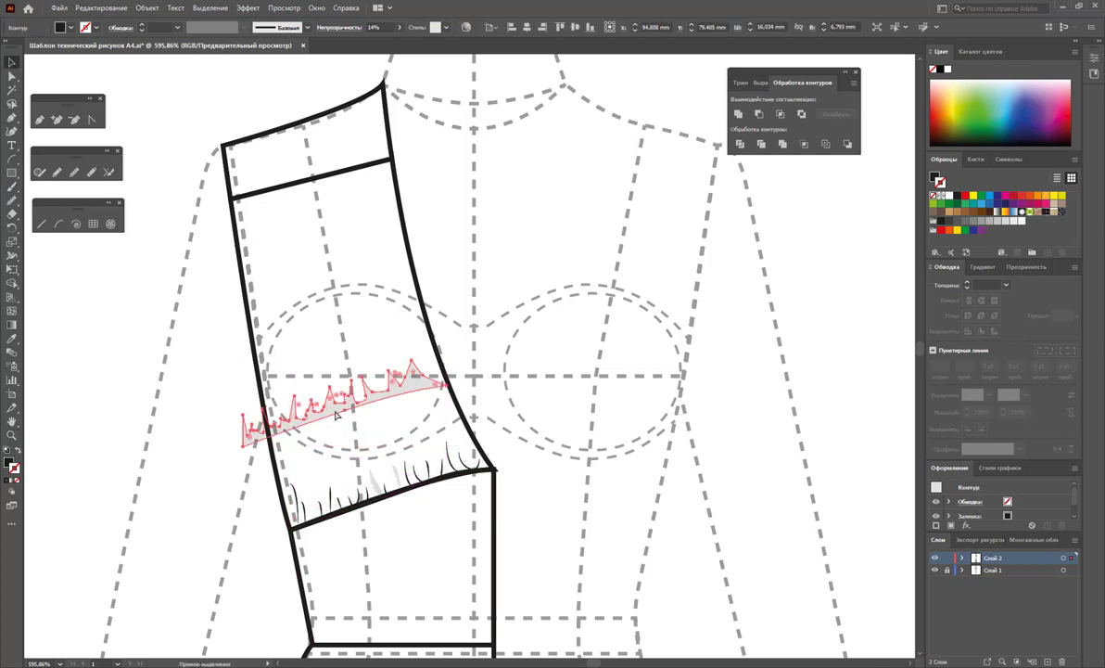
pyautogui.click(380, 483)
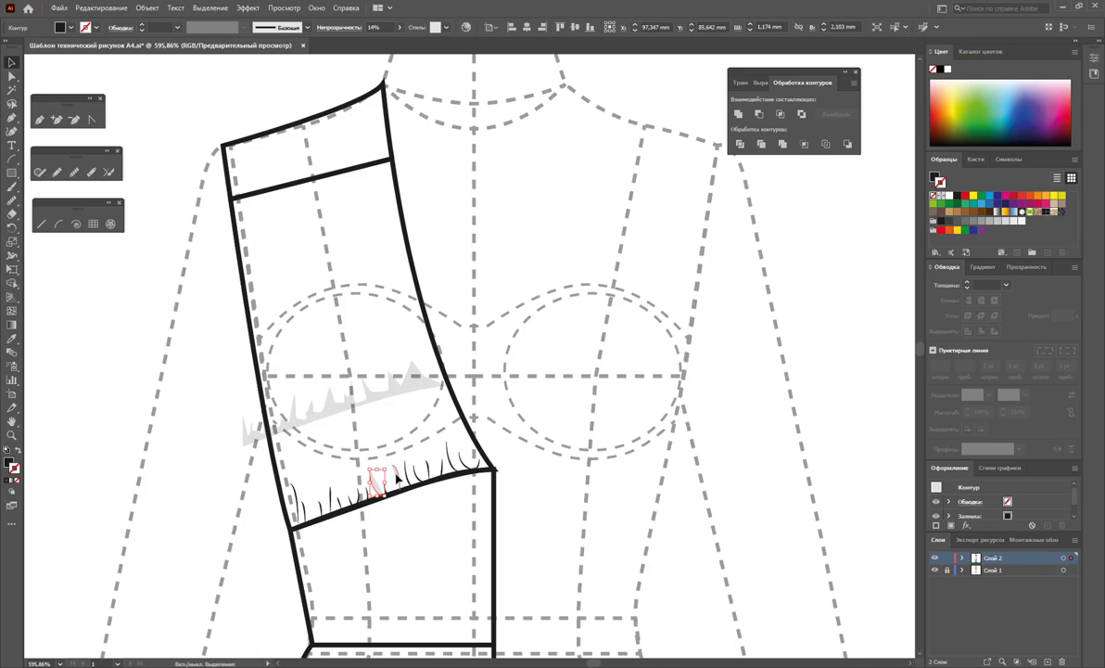
pyautogui.keyDown('shift'); pyautogui.click(396, 476); pyautogui.keyUp('shift')
pyautogui.click(93, 468)
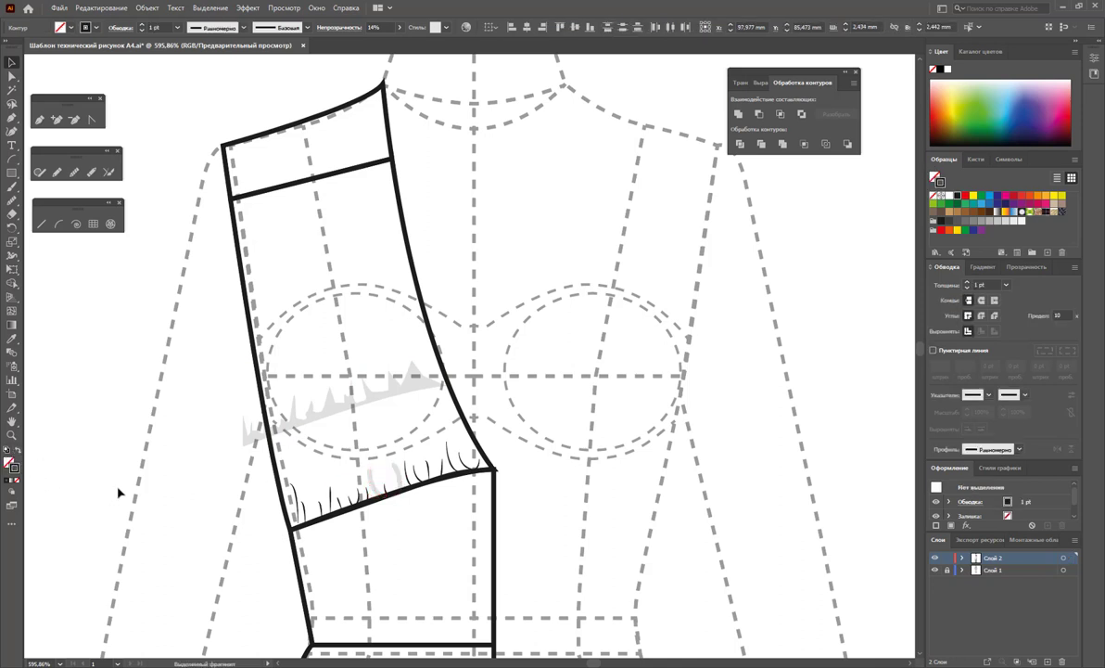
pyautogui.click(379, 480)
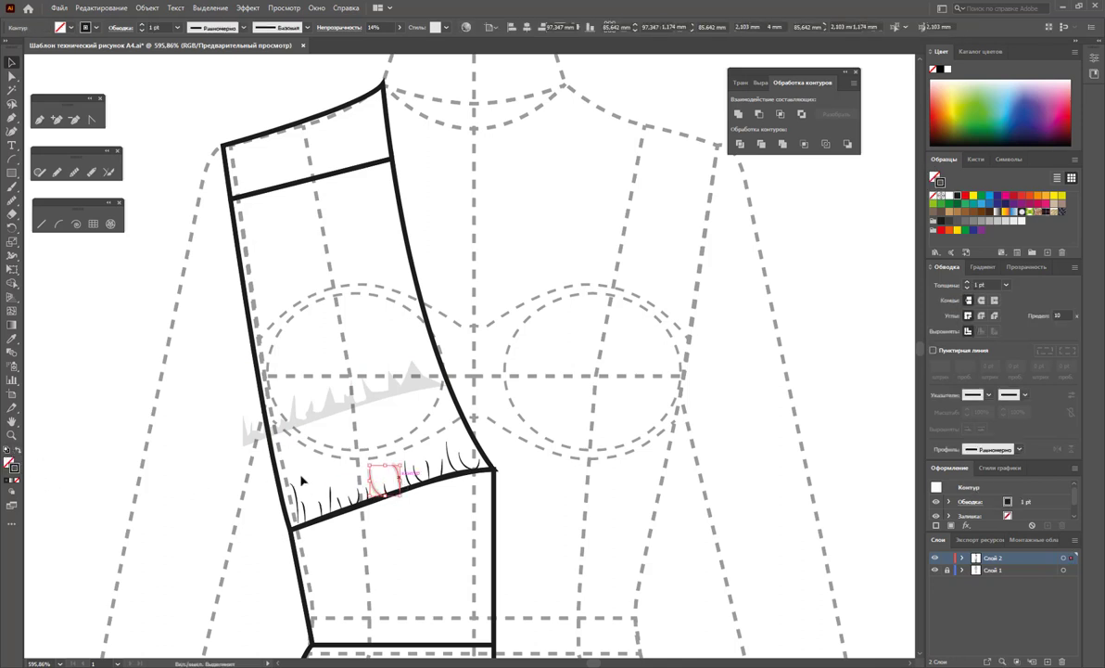
pyautogui.click(12, 339)
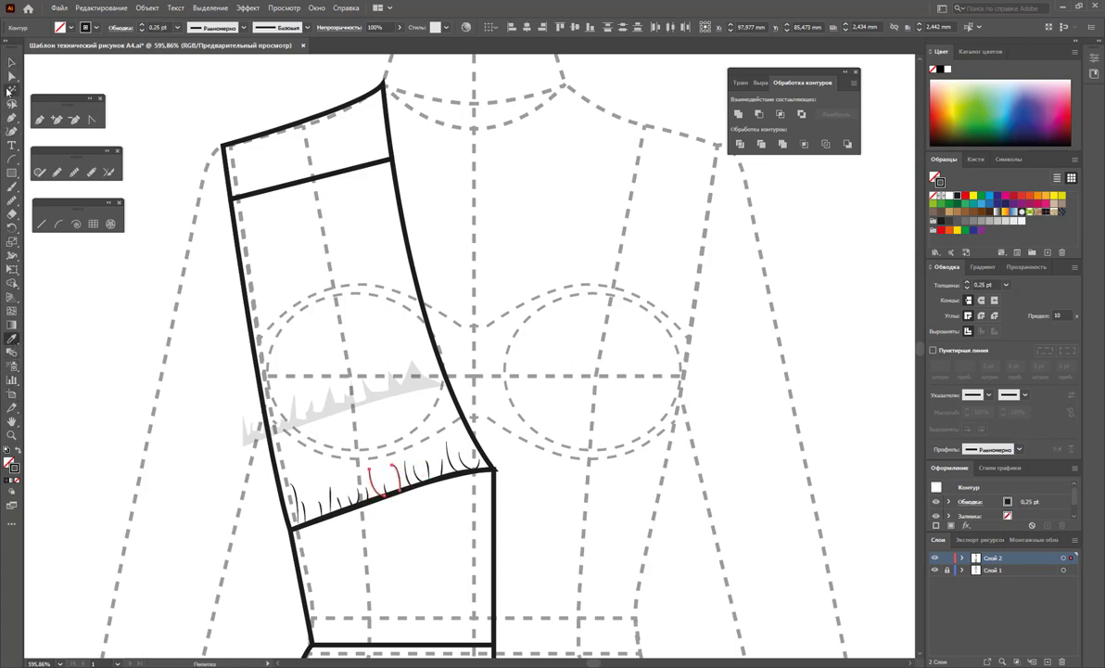
# Drag the gray gather group back down onto the bust seam.
pyautogui.click(12, 62)
pyautogui.click(434, 468)
pyautogui.moveTo(407, 386); pyautogui.dragTo(481, 465)
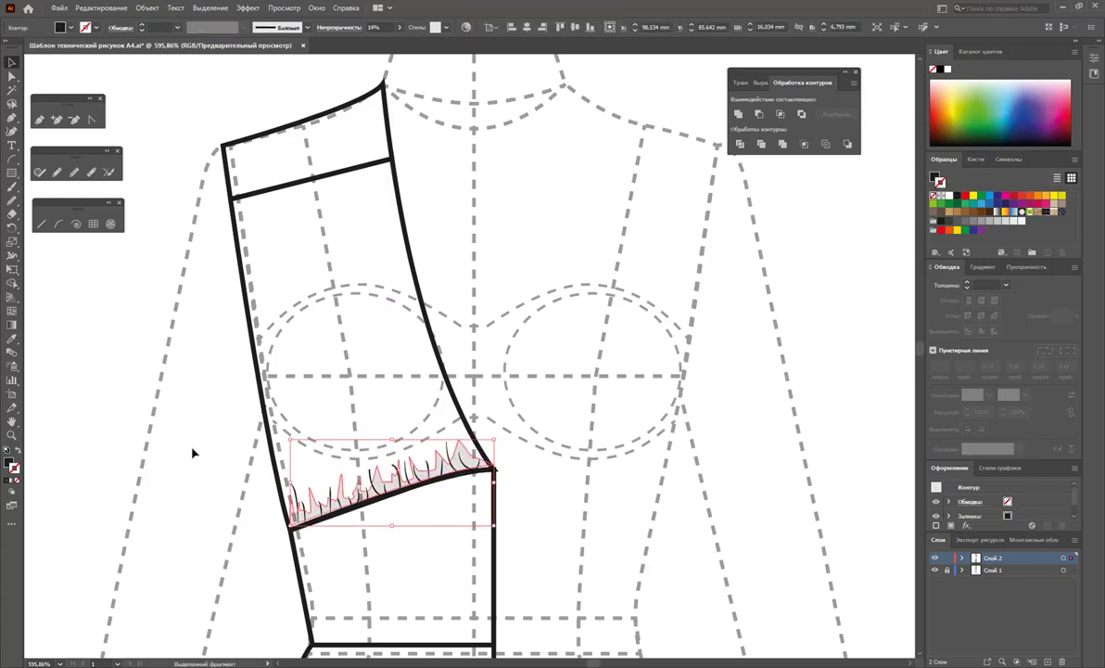
# Nudge the gather group slightly lower and select only the bust-seam gather strokes.
pyautogui.press('Down')
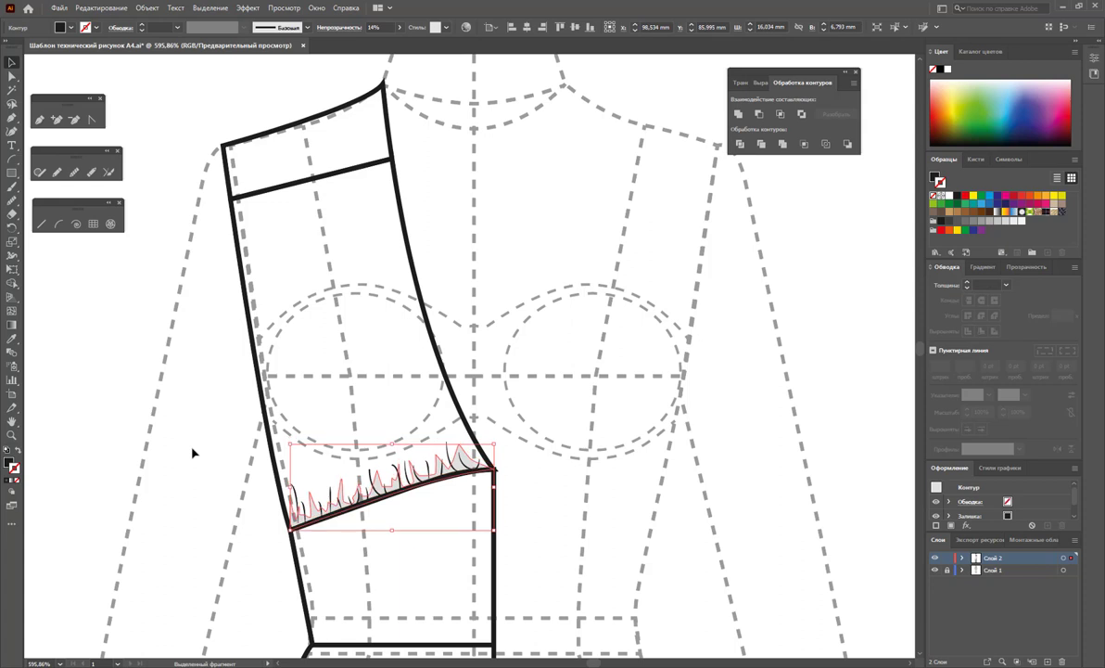
pyautogui.click(214, 501)
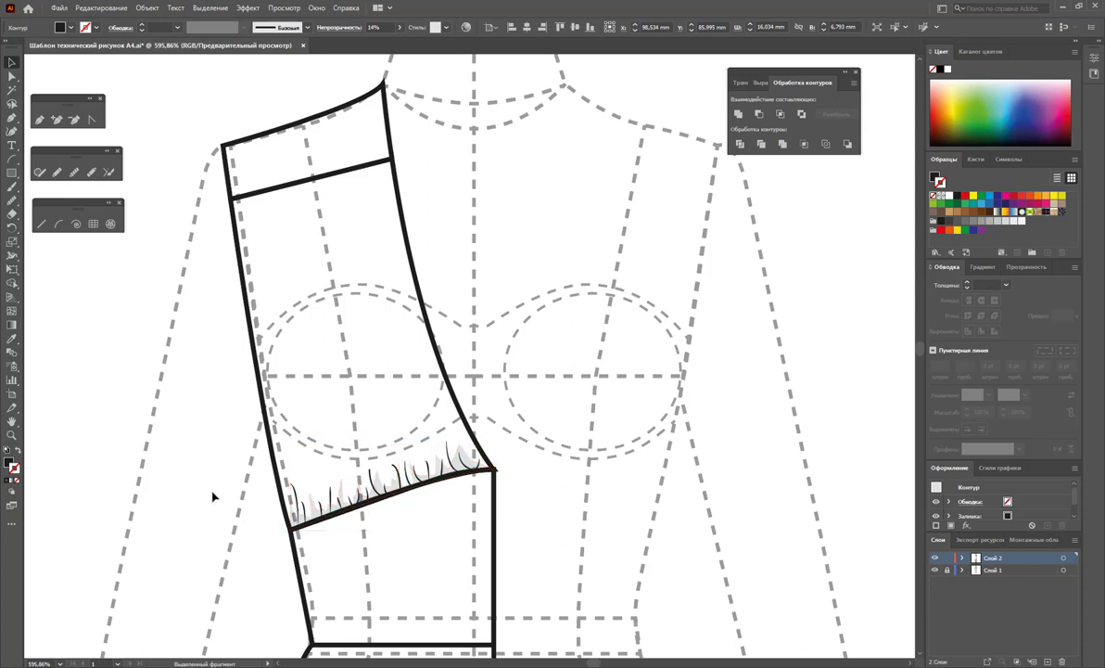
pyautogui.click(293, 498)
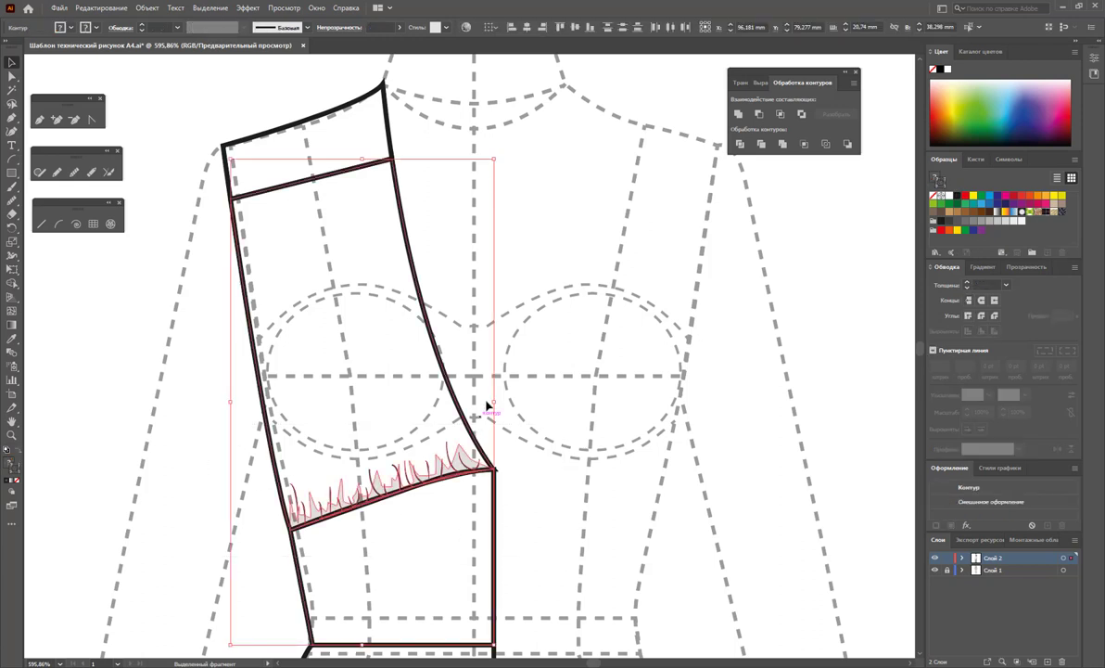
pyautogui.keyDown('shift'); pyautogui.click(493, 520); pyautogui.keyUp('shift')
pyautogui.keyDown('shift'); pyautogui.click(455, 566); pyautogui.keyUp('shift')
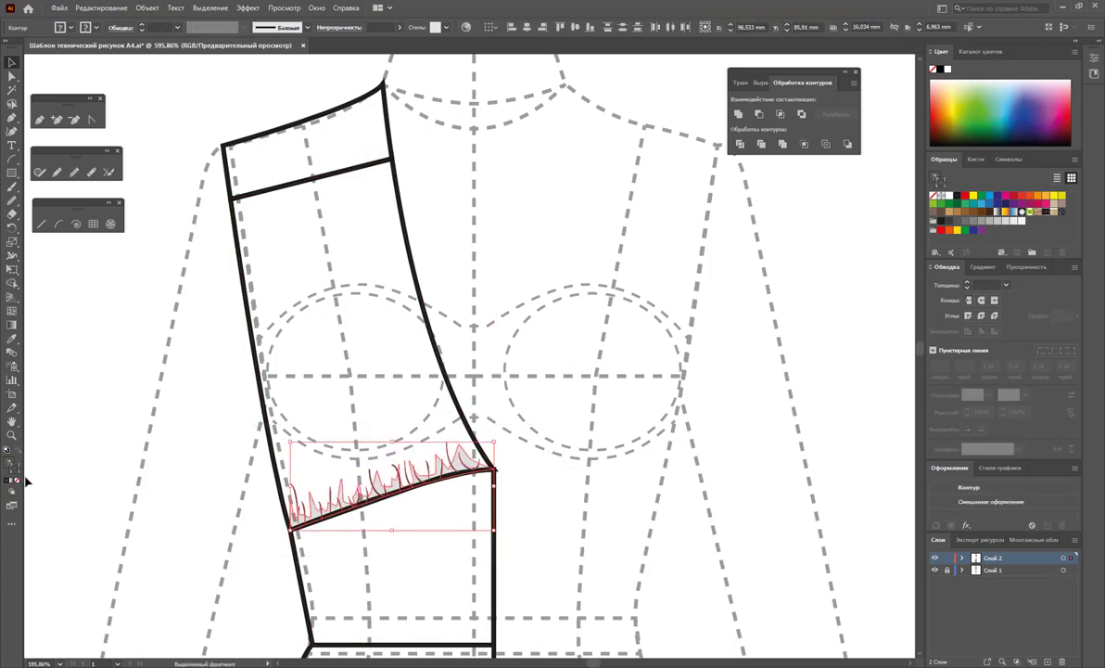
# Give the bust-seam gather marks a black stroke and black fill, then adjust their opacity.
pyautogui.click(956, 200)
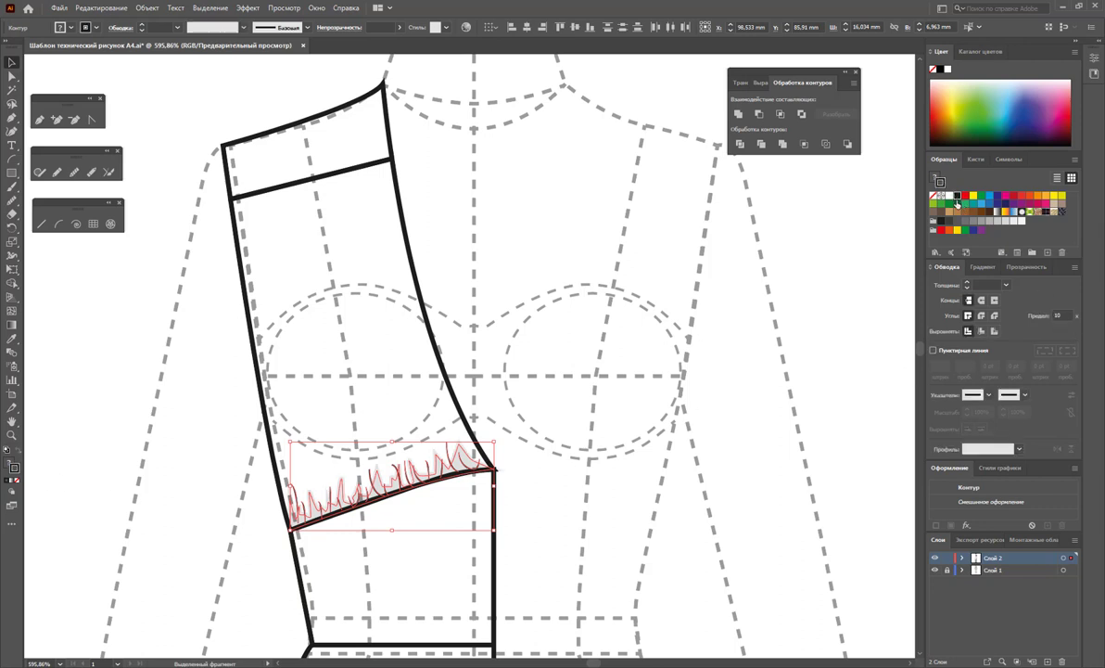
pyautogui.hotkey('ctrl', 'z')
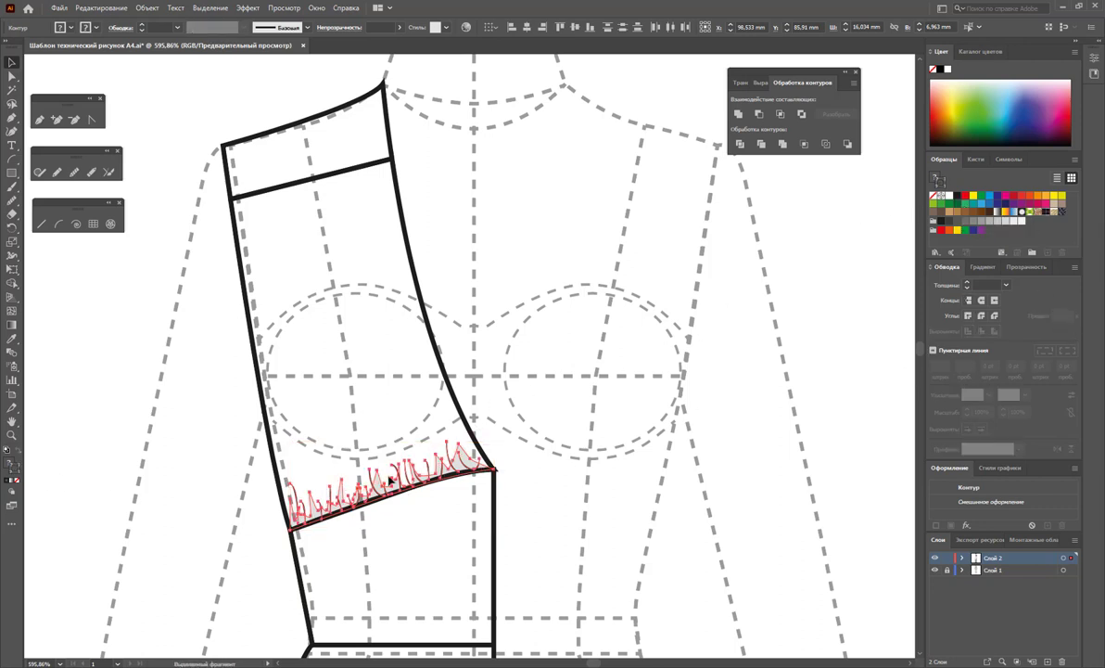
pyautogui.click(939, 210)
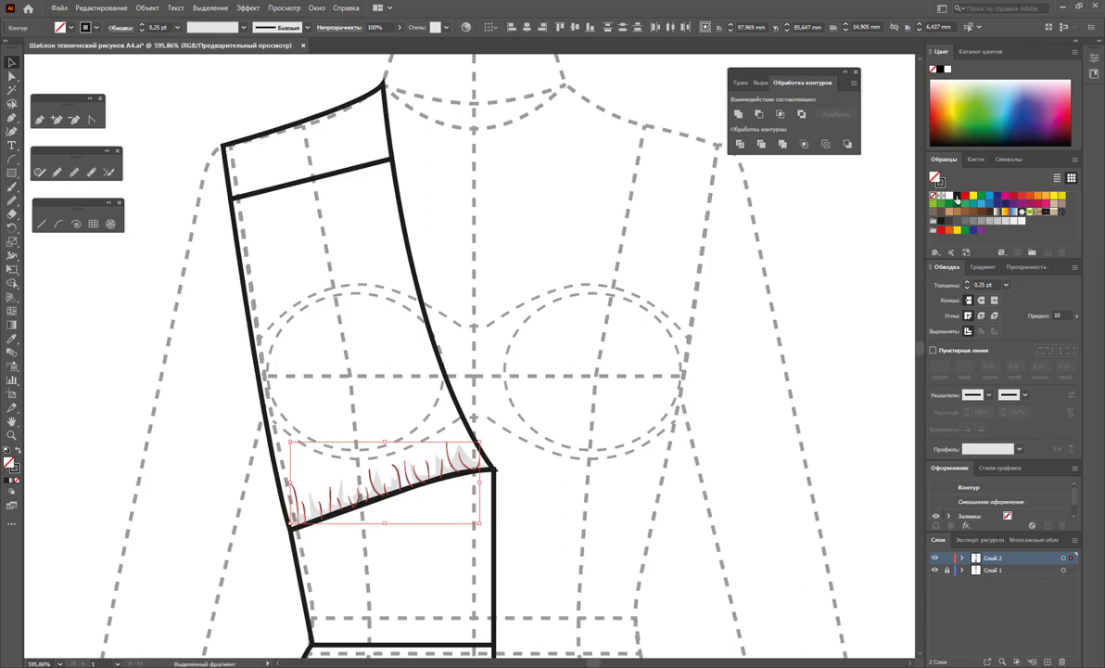
pyautogui.click(957, 196)
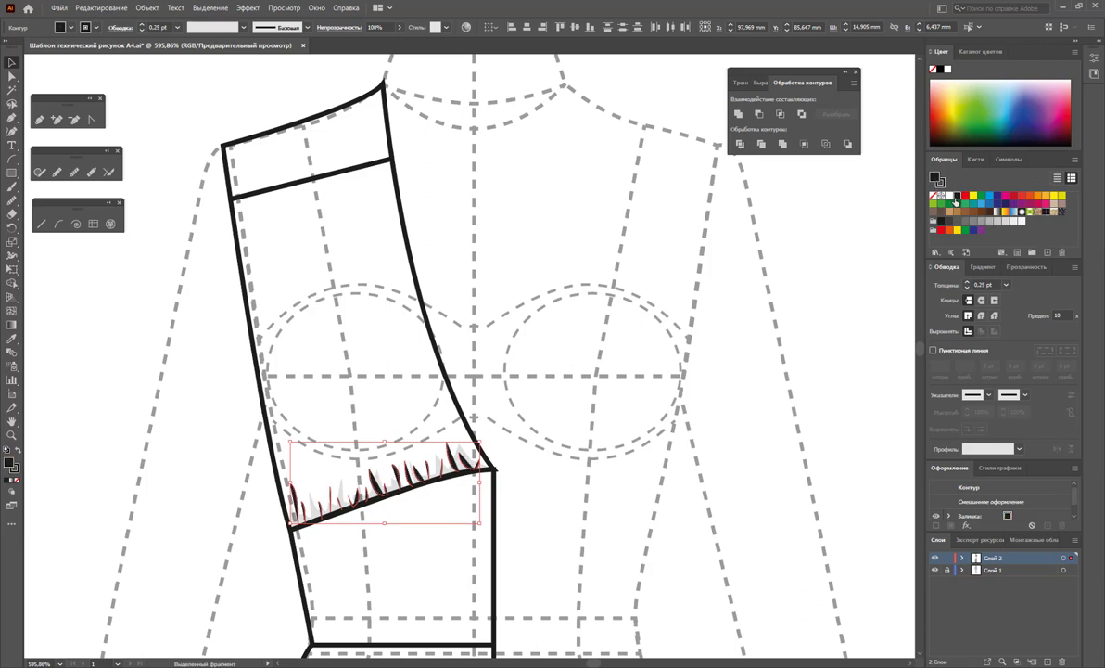
pyautogui.click(400, 29)
# Lower the gather marks to 16% opacity, then remove their fill and restore 100% opacity.
pyautogui.moveTo(367, 45); pyautogui.dragTo(368, 45)
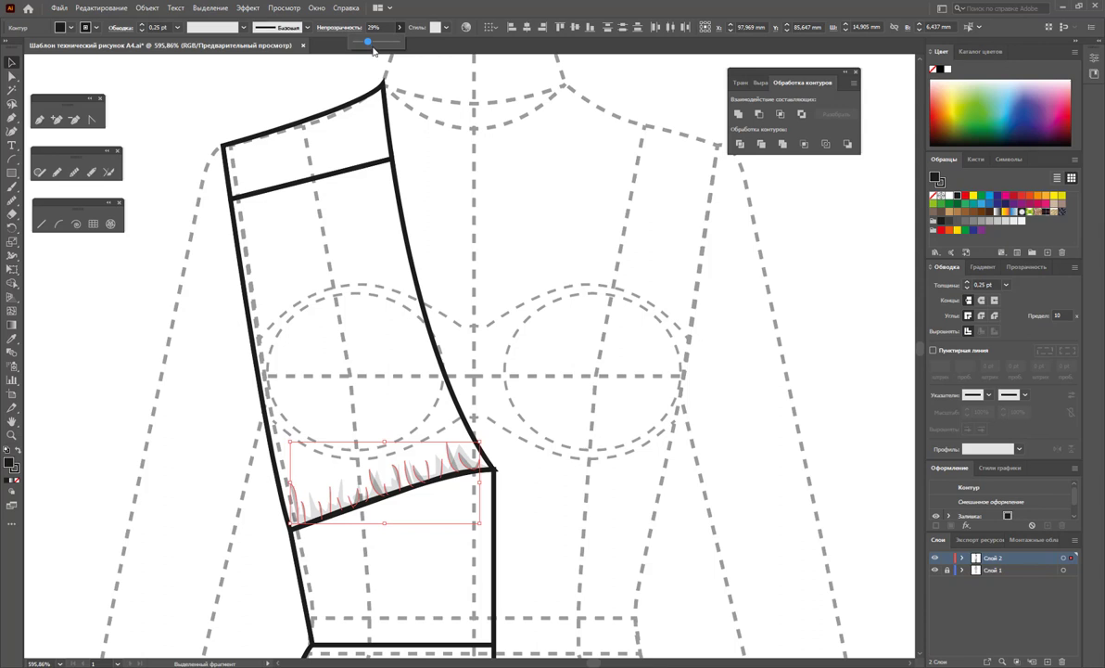
pyautogui.click(17, 480)
pyautogui.click(397, 28)
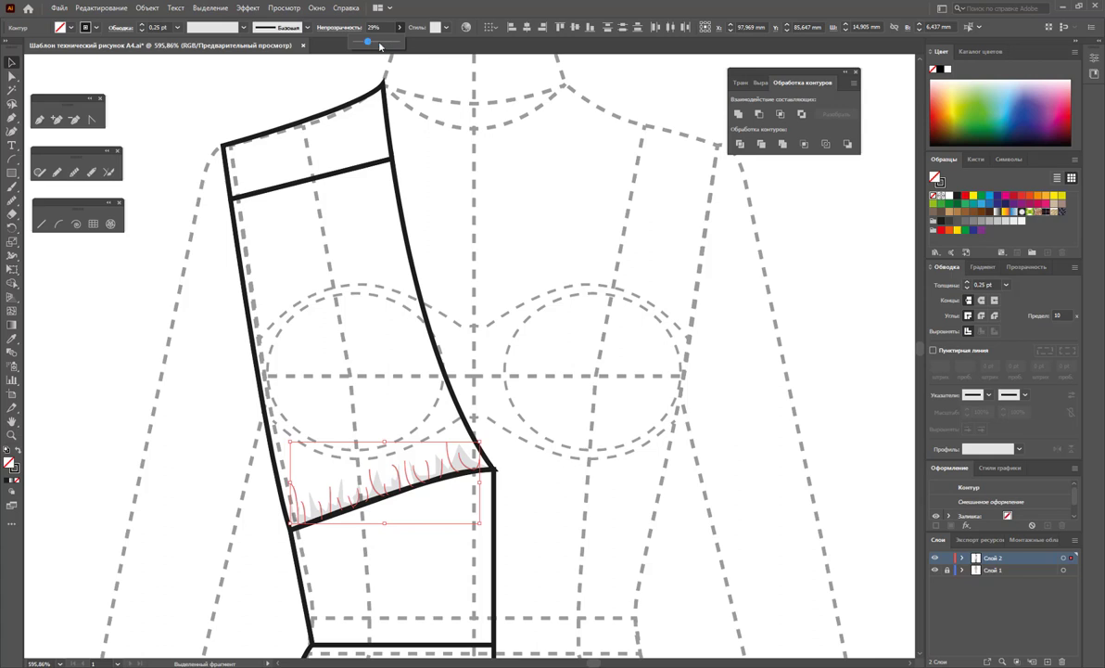
pyautogui.moveTo(380, 45); pyautogui.dragTo(491, 153)
pyautogui.click(521, 215)
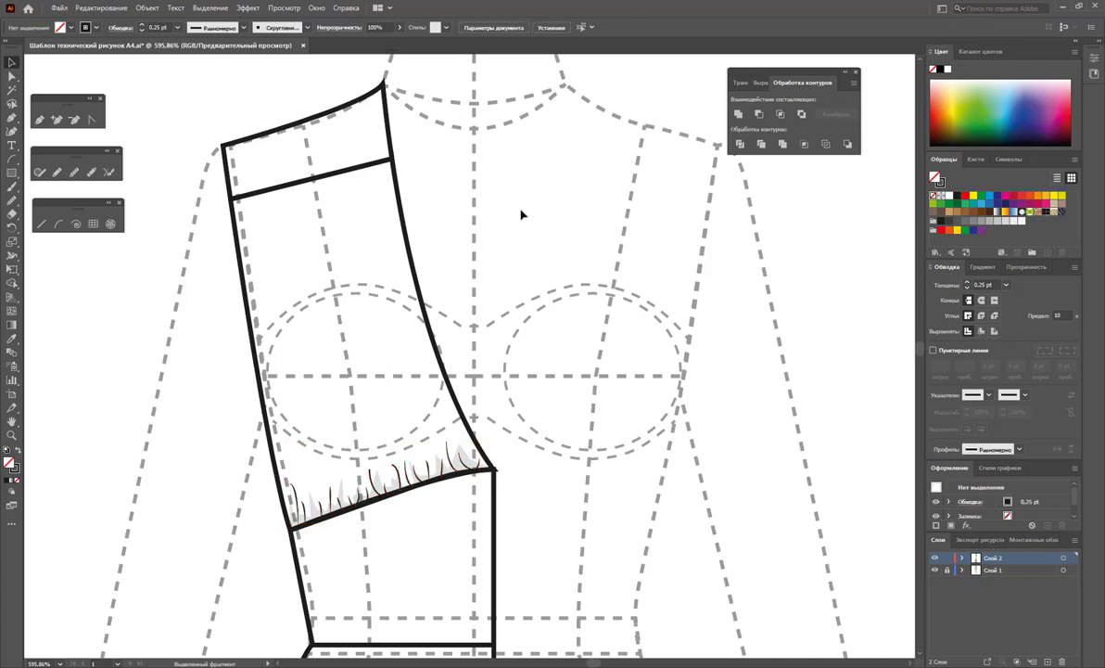
# Reselect the bust-seam gather marks, set fill to None and make the strokes fully opaque.
pyautogui.moveTo(273, 411); pyautogui.dragTo(468, 488)
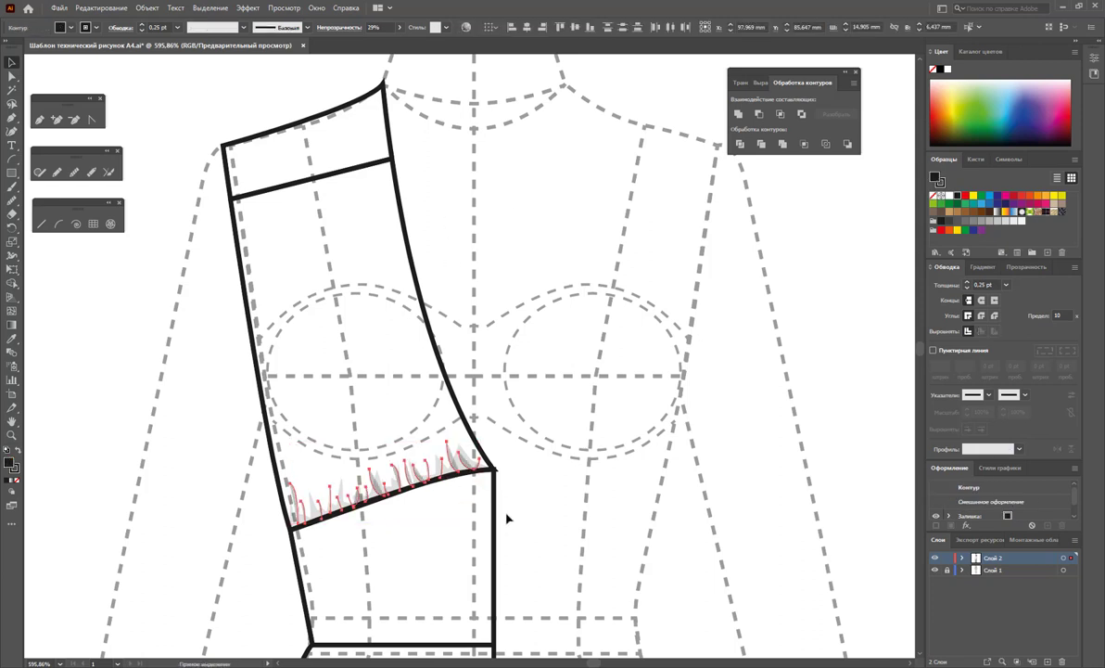
pyautogui.press('v')
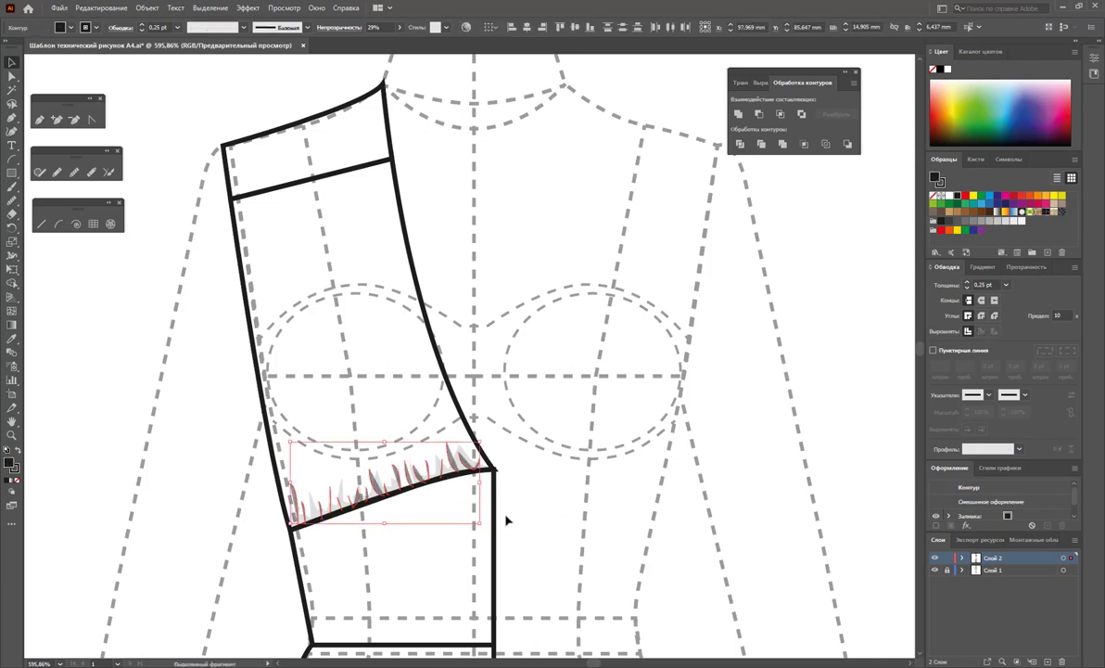
pyautogui.click(16, 481)
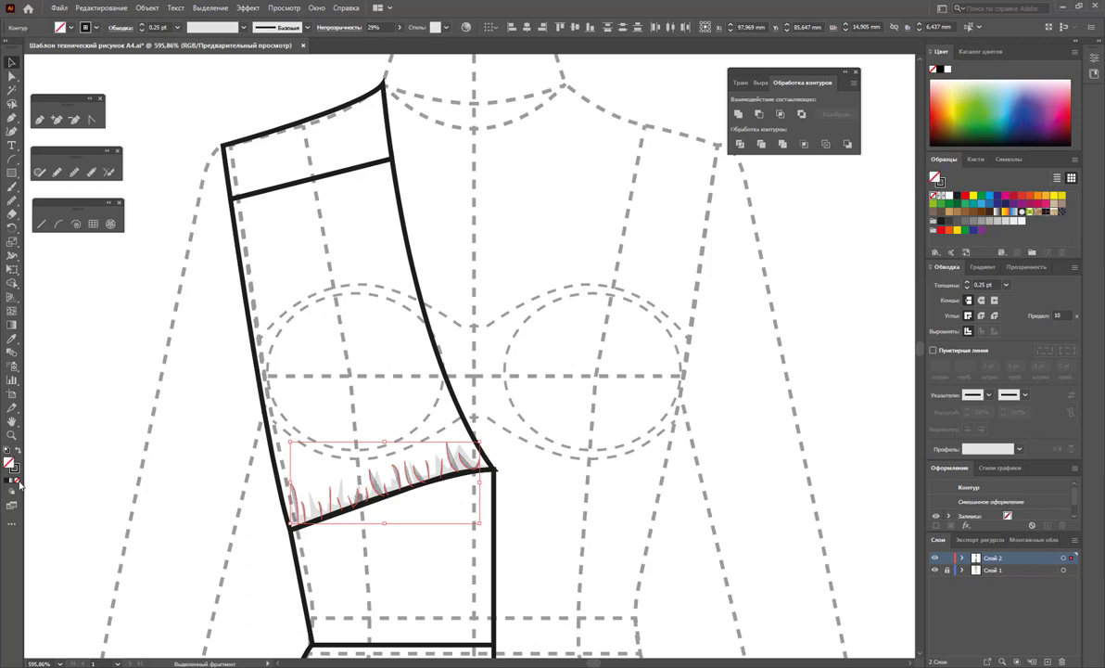
pyautogui.click(16, 472)
pyautogui.click(400, 28)
pyautogui.moveTo(374, 47); pyautogui.dragTo(430, 66)
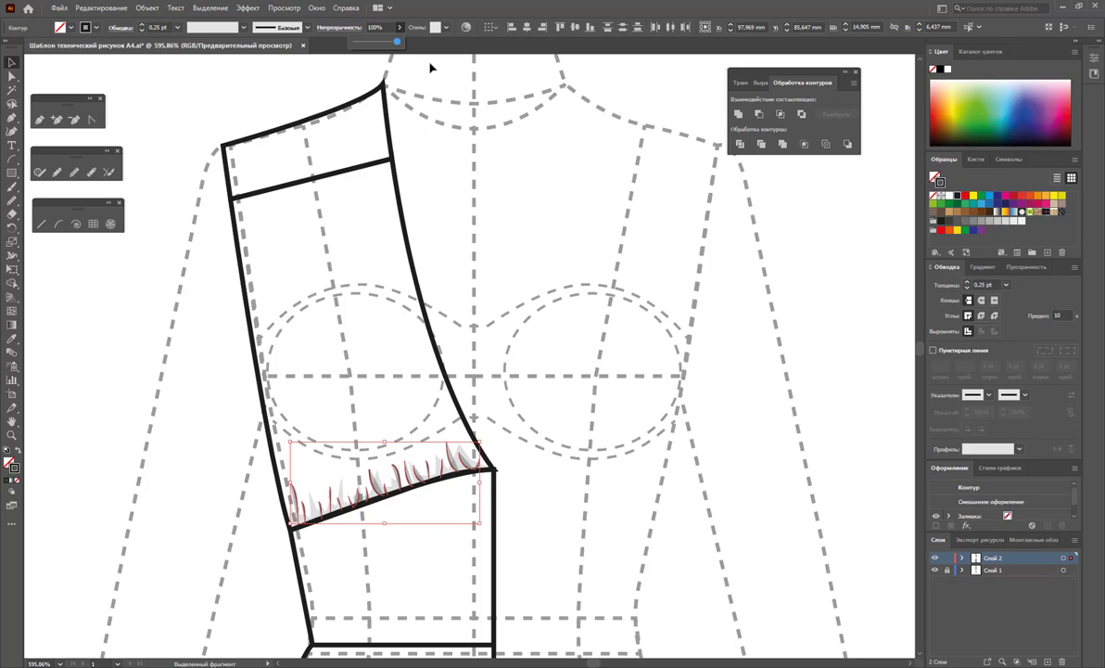
pyautogui.click(524, 242)
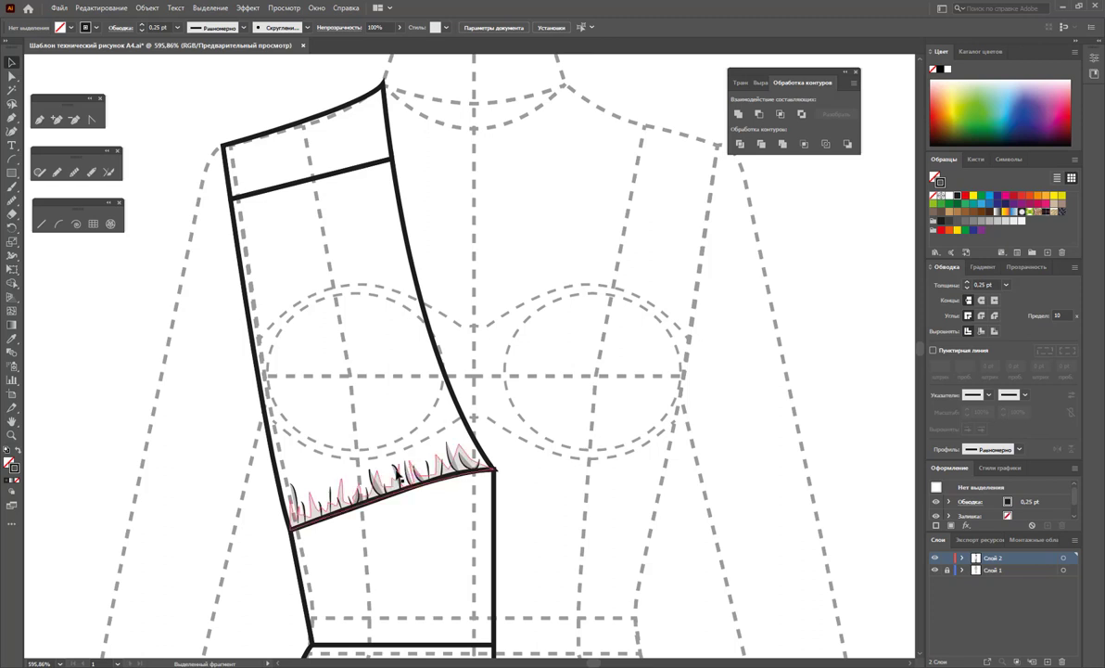
# Apply a tapered width profile to two fringe strokes at the bust seam.
pyautogui.click(398, 465)
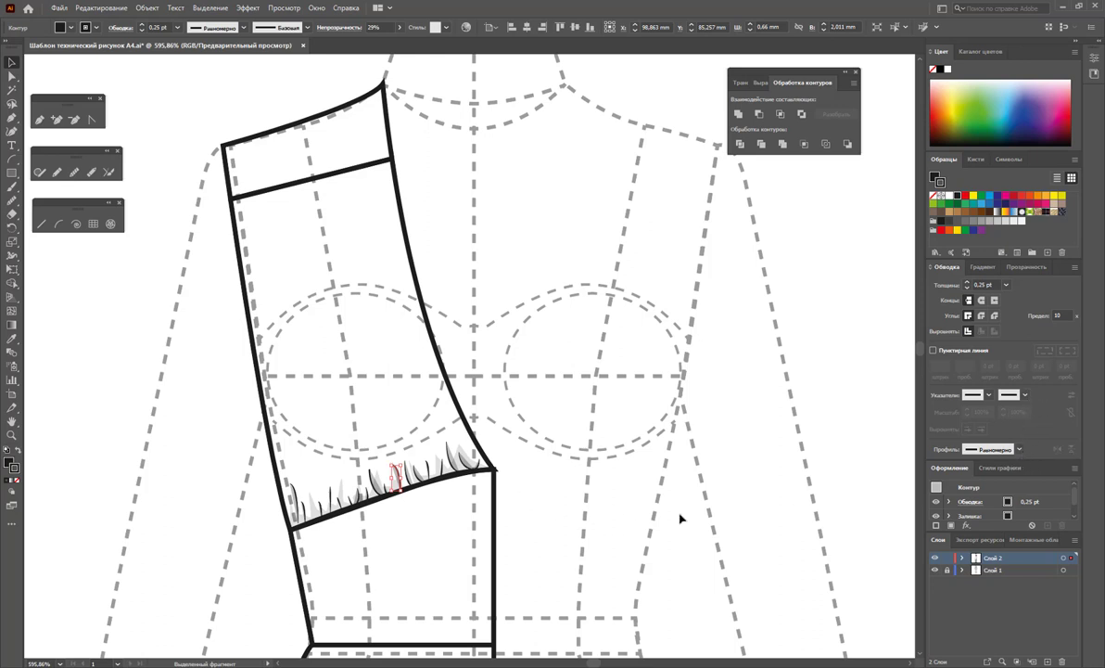
pyautogui.click(1016, 450)
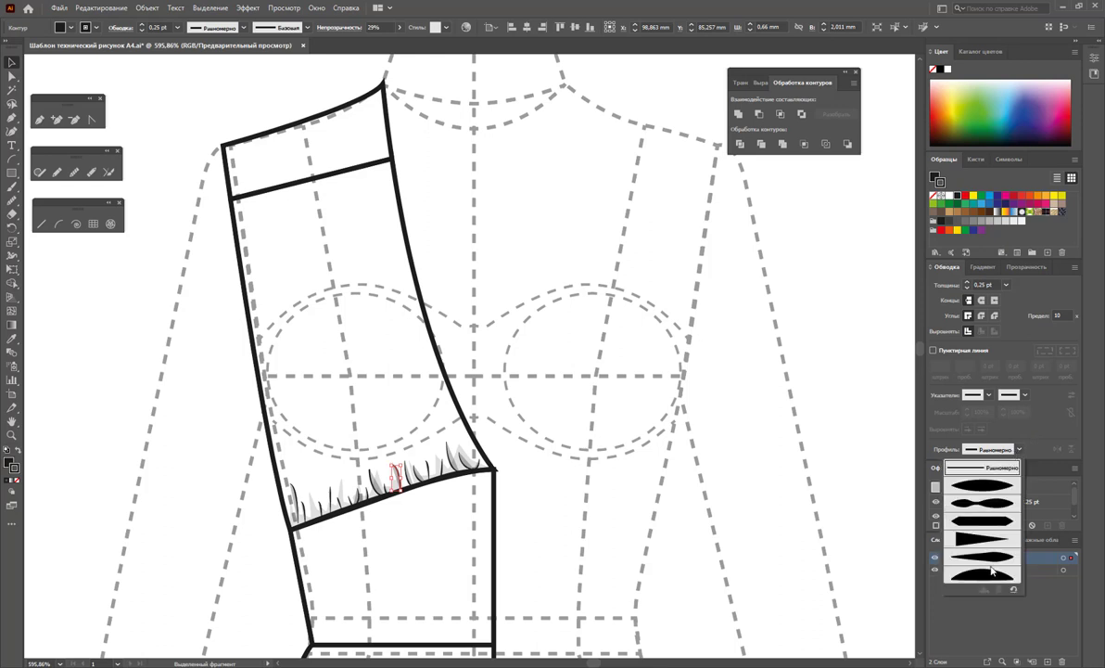
pyautogui.click(992, 562)
pyautogui.click(568, 481)
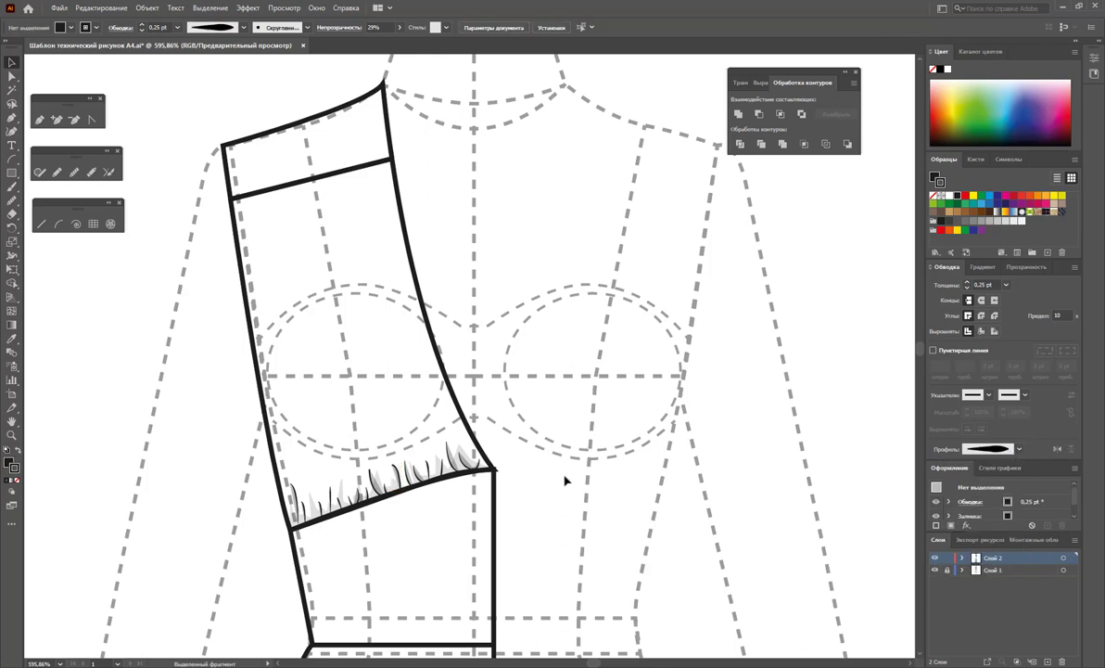
pyautogui.click(400, 499)
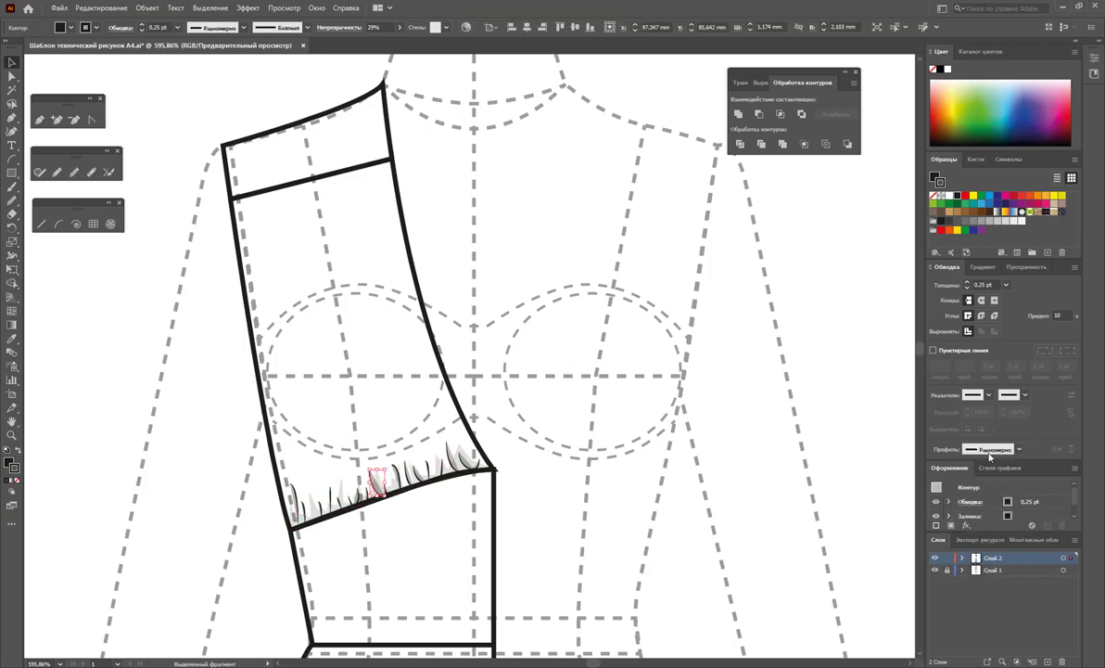
pyautogui.click(1020, 450)
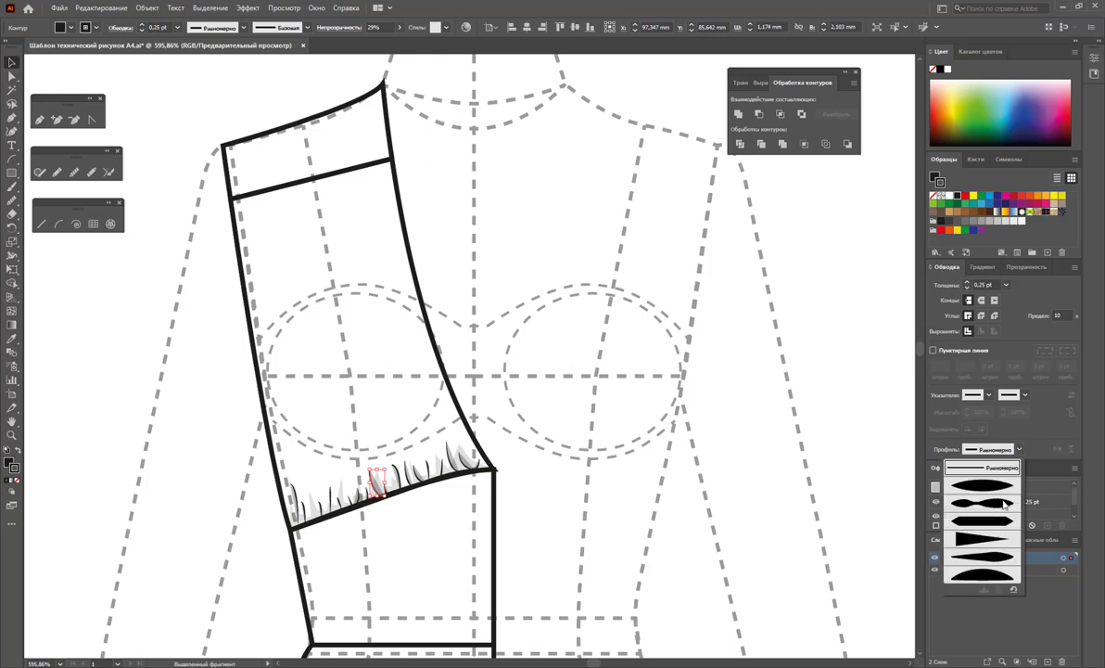
pyautogui.click(988, 560)
pyautogui.click(548, 513)
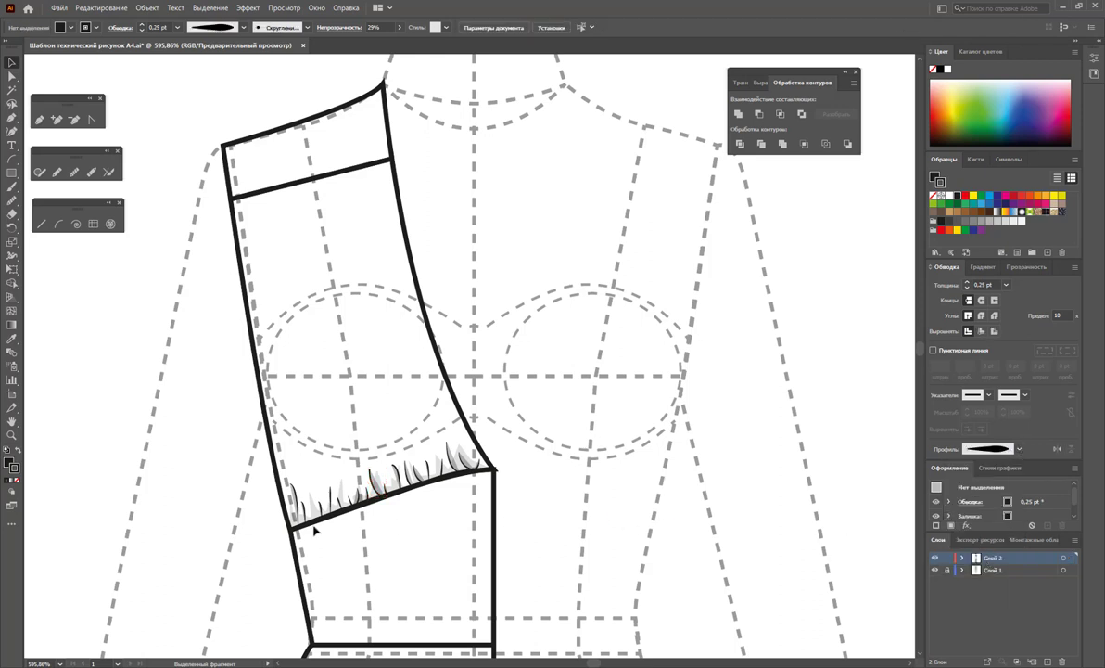
# Zoom in on the strap and bust area and marquee-select the sleeve outline and gather strokes.
pyautogui.press('z')
pyautogui.moveTo(357, 245); pyautogui.dragTo(364, 274)
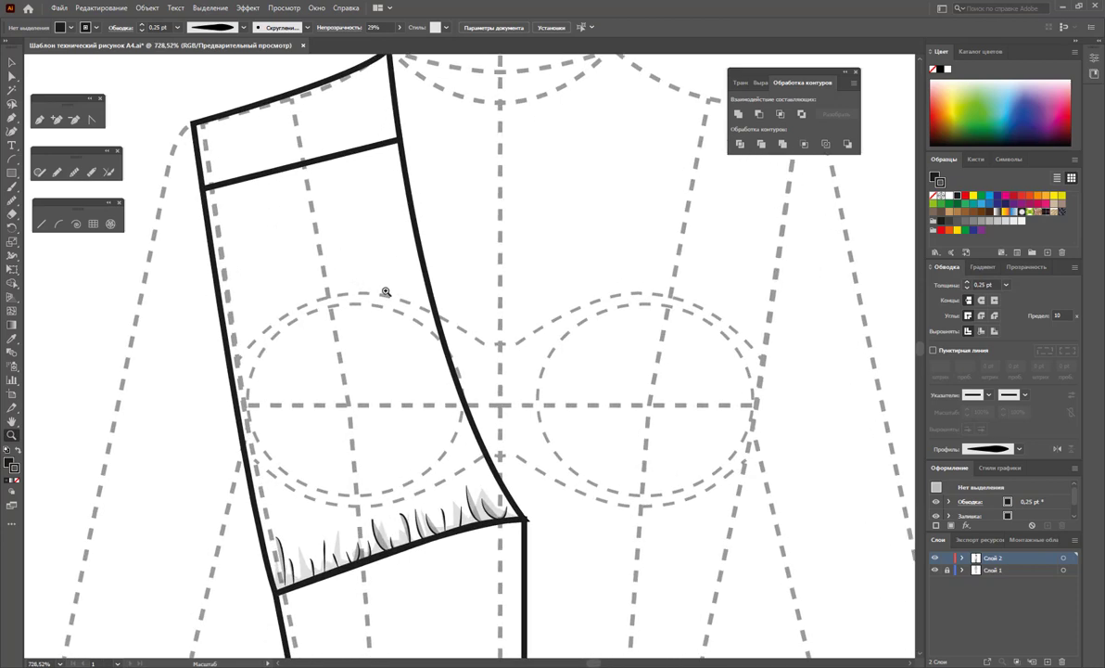
pyautogui.click(39, 118)
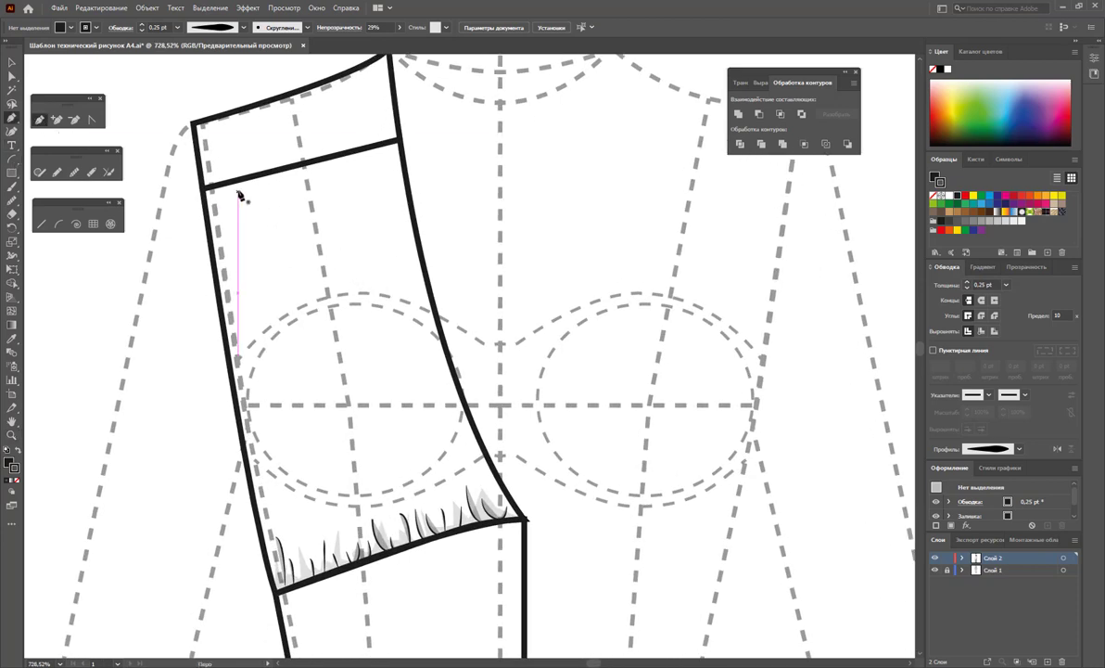
pyautogui.click(11, 75)
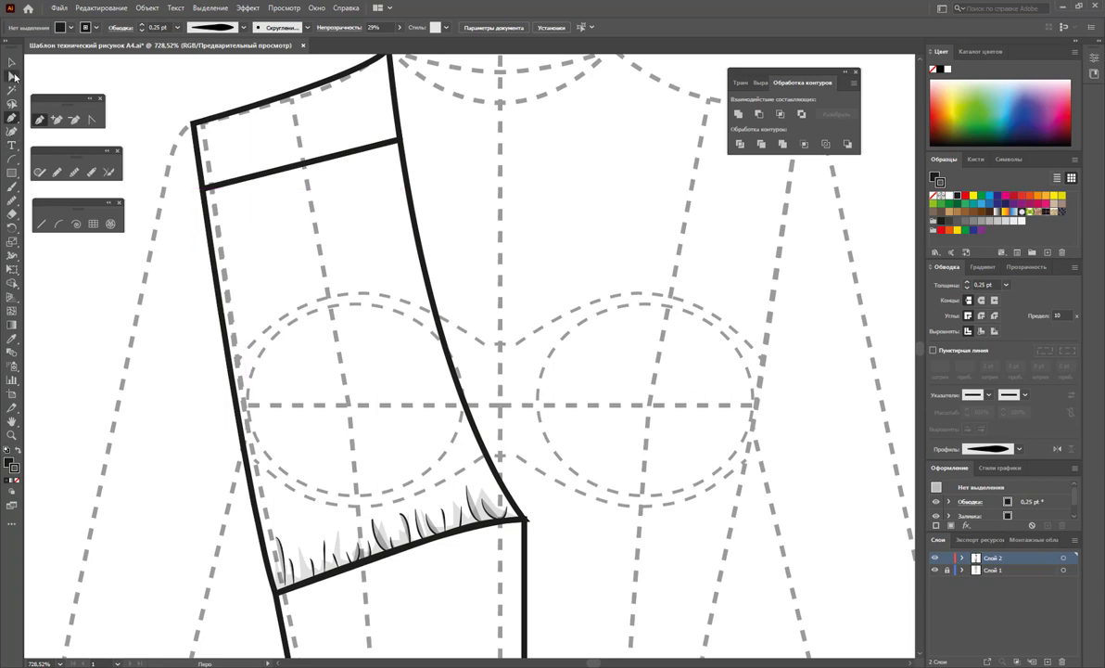
pyautogui.moveTo(524, 419); pyautogui.dragTo(242, 602)
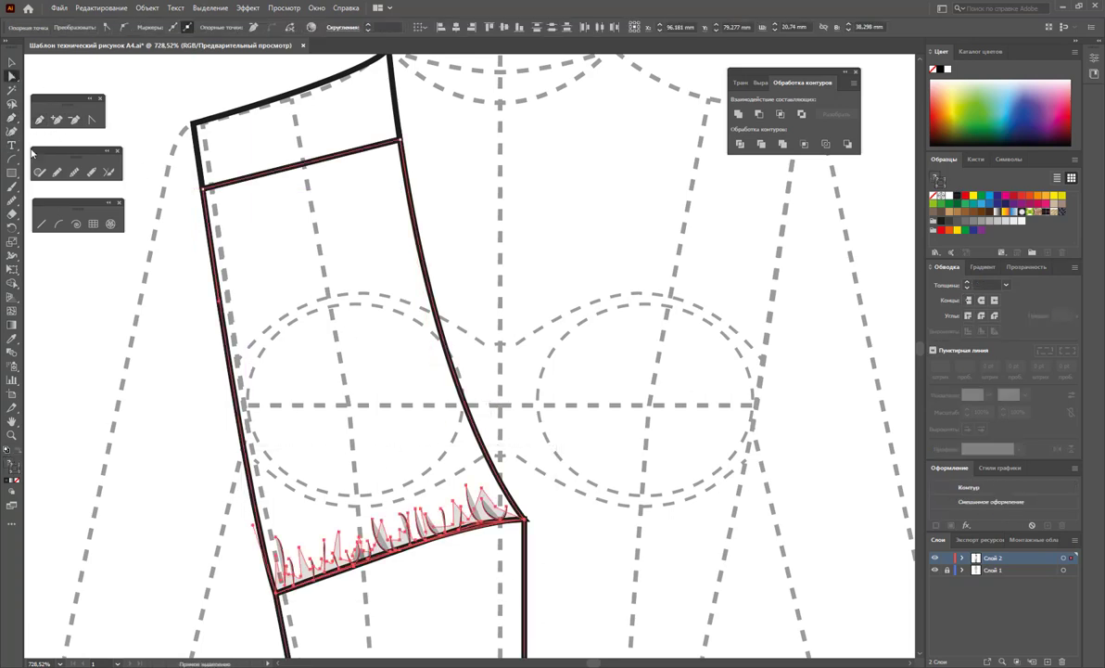
pyautogui.click(12, 61)
pyautogui.click(576, 462)
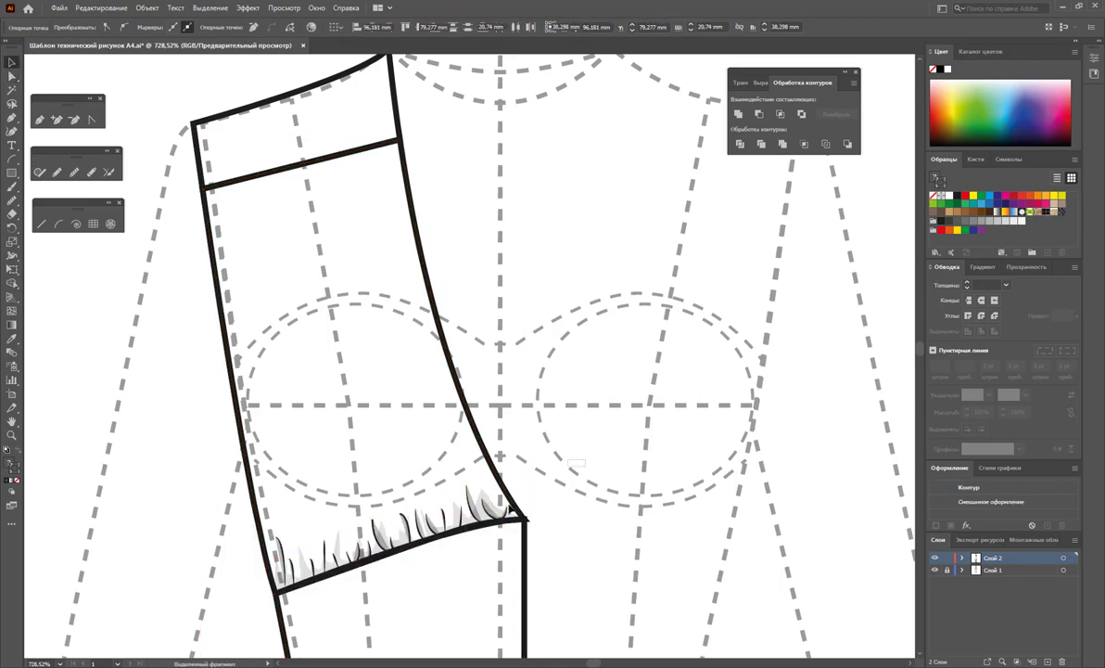
# Select the bust gather group and drag a copy of it up toward the strap.
pyautogui.moveTo(239, 626)
pyautogui.mouseDown()
pyautogui.moveTo(523, 338)
pyautogui.moveTo(390, 402)
pyautogui.mouseUp()
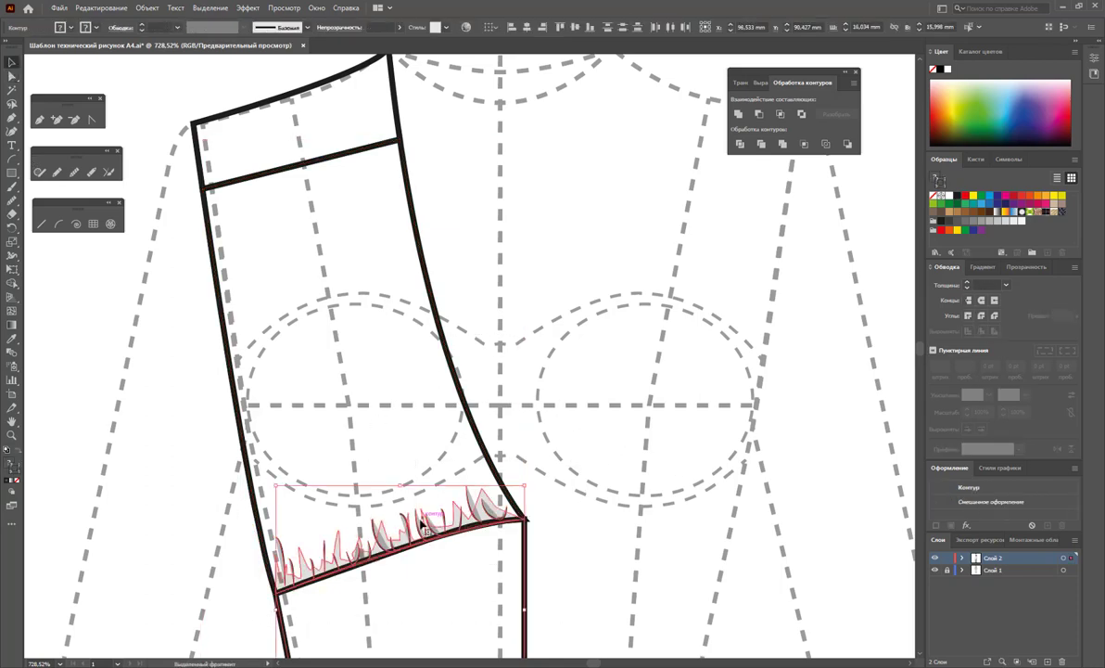
pyautogui.moveTo(422, 525); pyautogui.dragTo(394, 191)
pyautogui.hotkey('ctrl', 'z')
pyautogui.moveTo(479, 503)
pyautogui.mouseDown()
pyautogui.moveTo(472, 211)
pyautogui.moveTo(243, 276)
pyautogui.mouseUp()
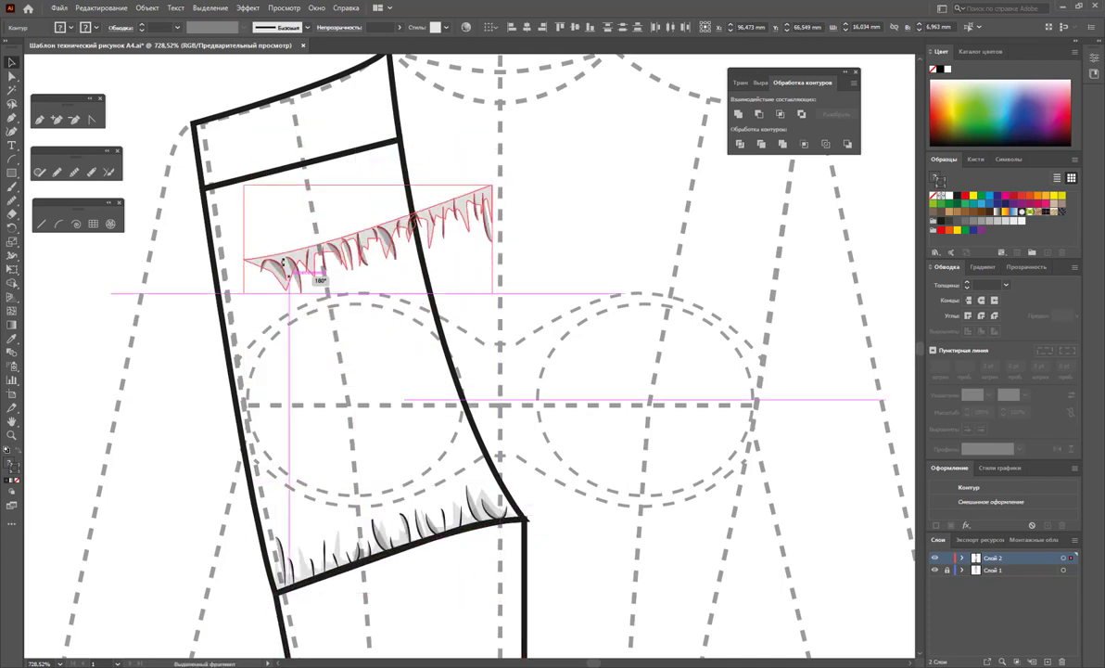
# Fit the copied gather marks along the strap seam by tilting, narrowing and sliding them.
pyautogui.moveTo(362, 246); pyautogui.dragTo(256, 192)
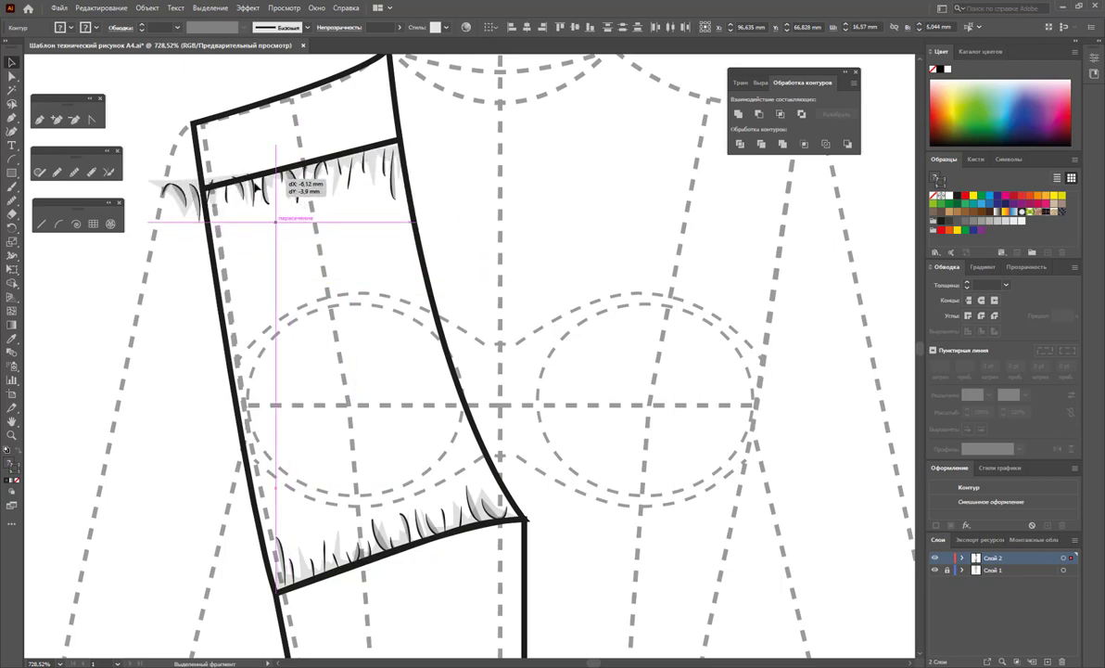
pyautogui.moveTo(402, 228); pyautogui.dragTo(432, 227)
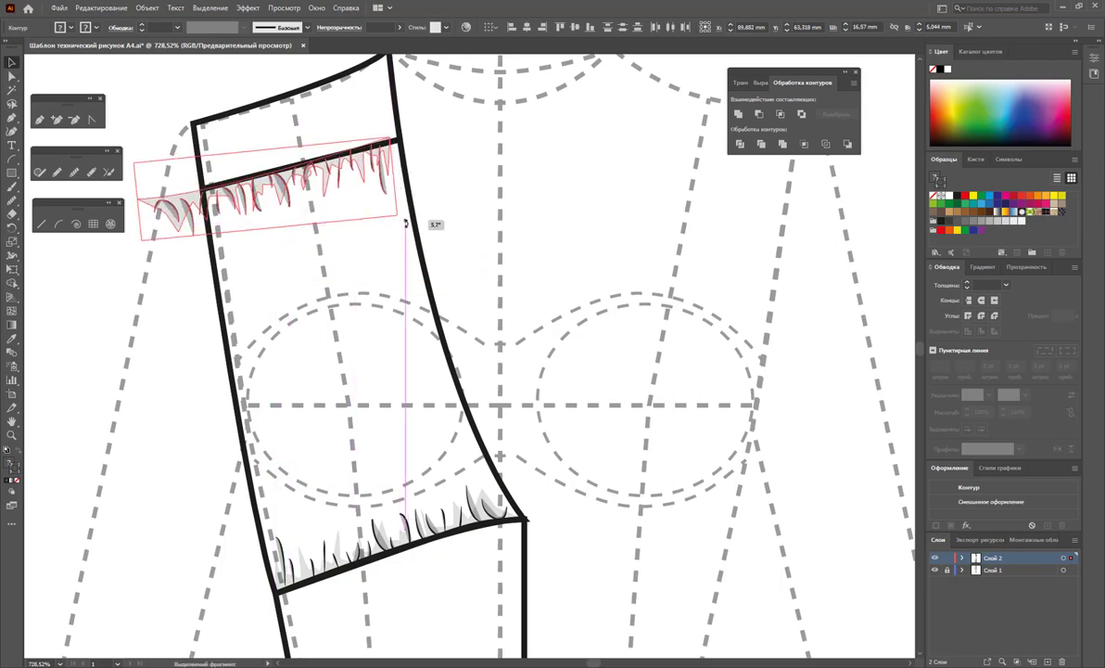
pyautogui.moveTo(141, 188); pyautogui.dragTo(187, 190)
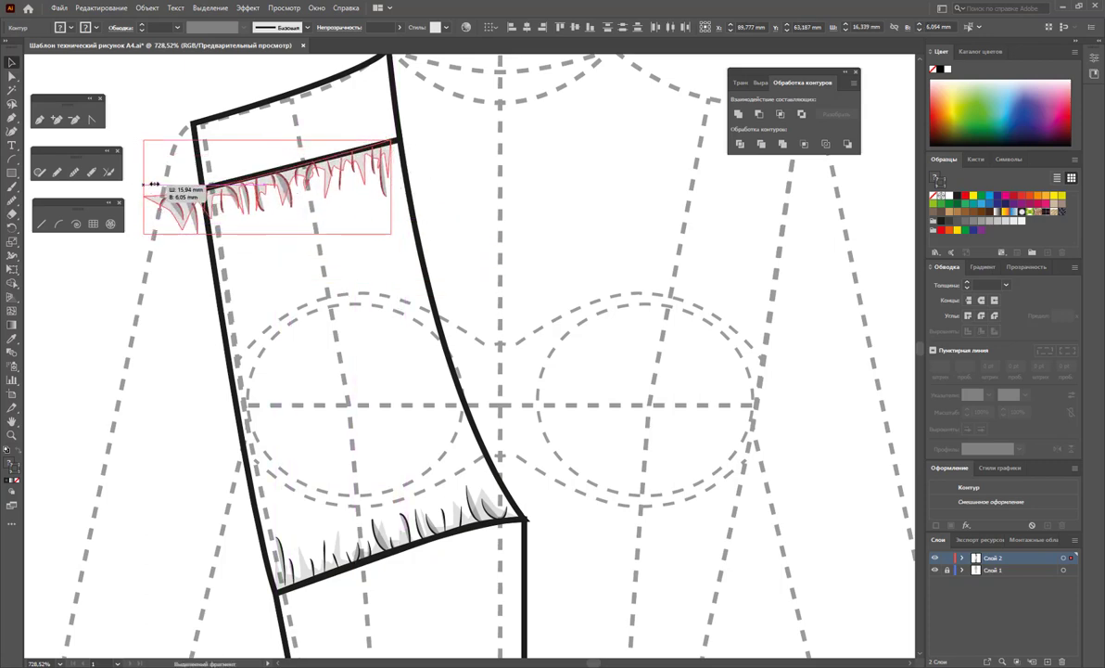
pyautogui.moveTo(262, 187); pyautogui.dragTo(275, 183)
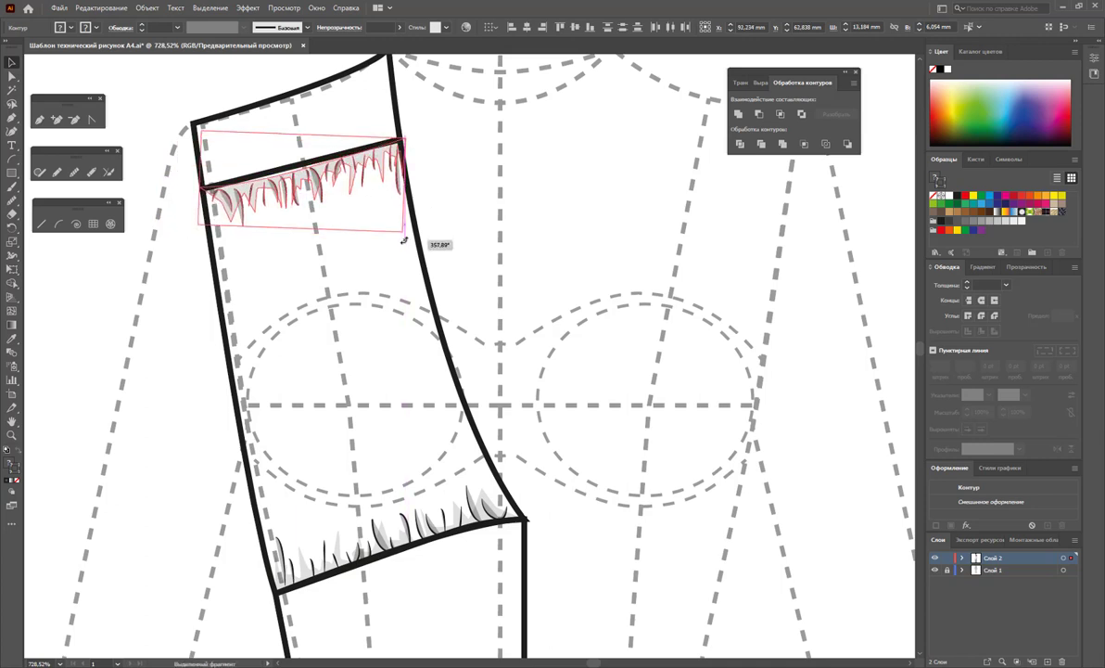
pyautogui.moveTo(406, 235); pyautogui.dragTo(432, 245)
pyautogui.moveTo(299, 176); pyautogui.dragTo(281, 177)
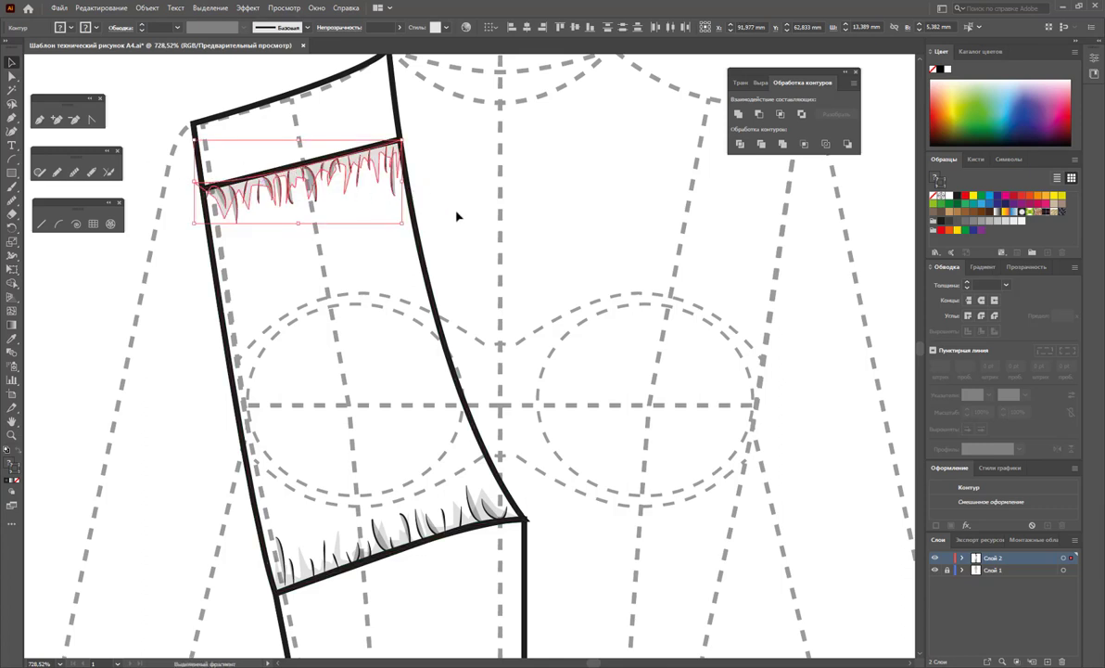
# Give one strap gather stroke a different width profile.
pyautogui.click(456, 216)
pyautogui.click(11, 74)
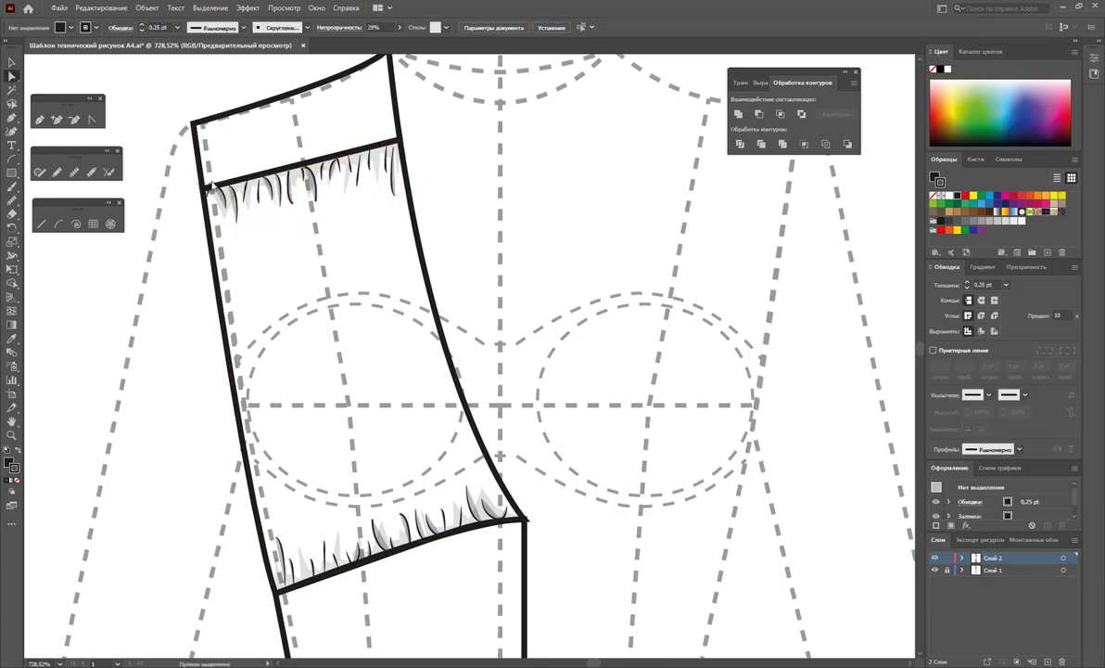
pyautogui.click(317, 193)
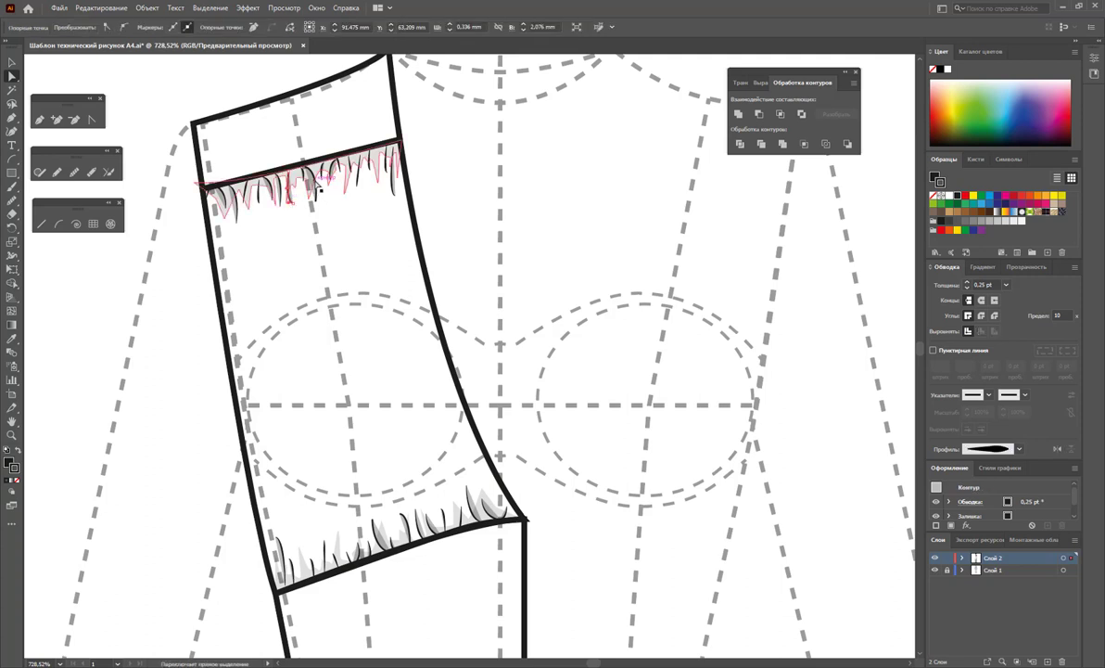
pyautogui.click(988, 449)
pyautogui.click(983, 502)
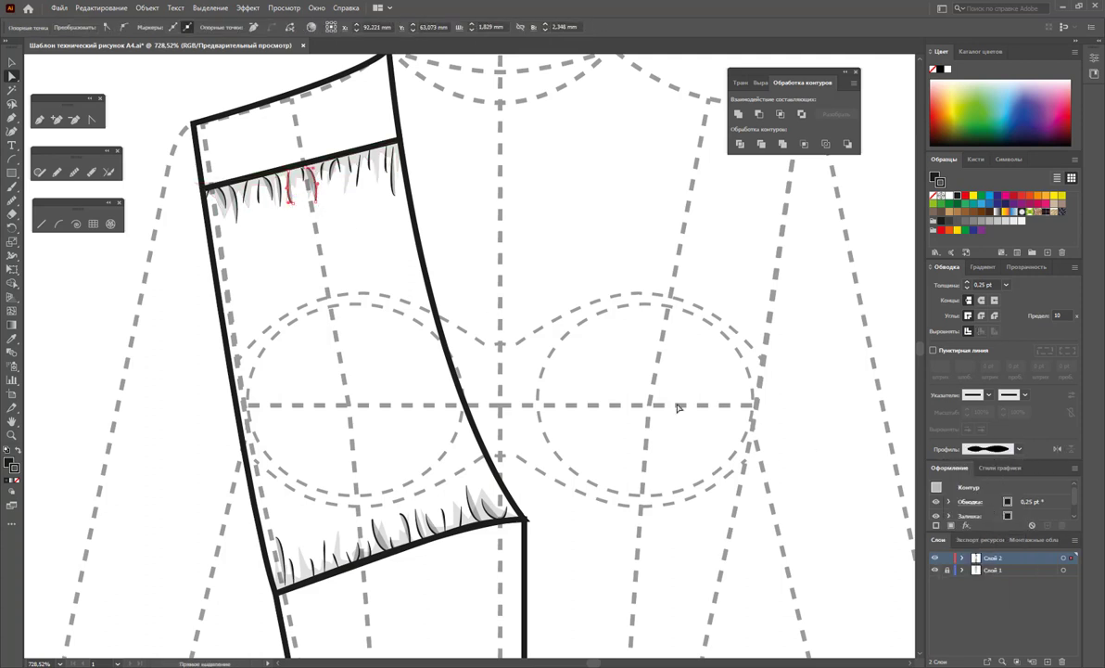
pyautogui.click(1019, 449)
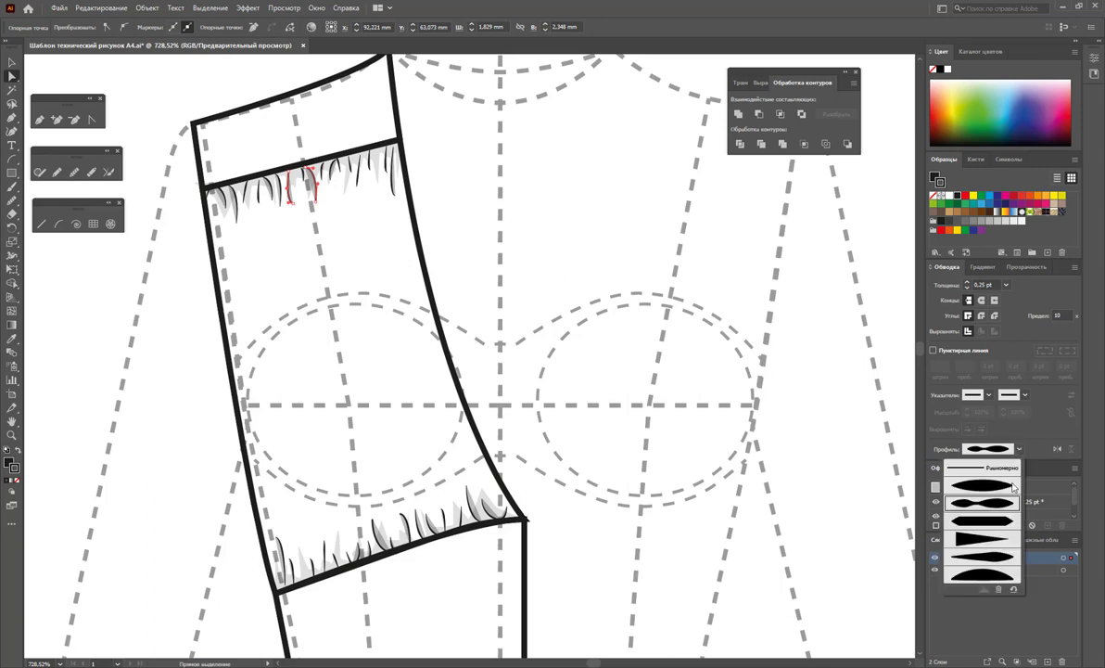
pyautogui.press('Escape')
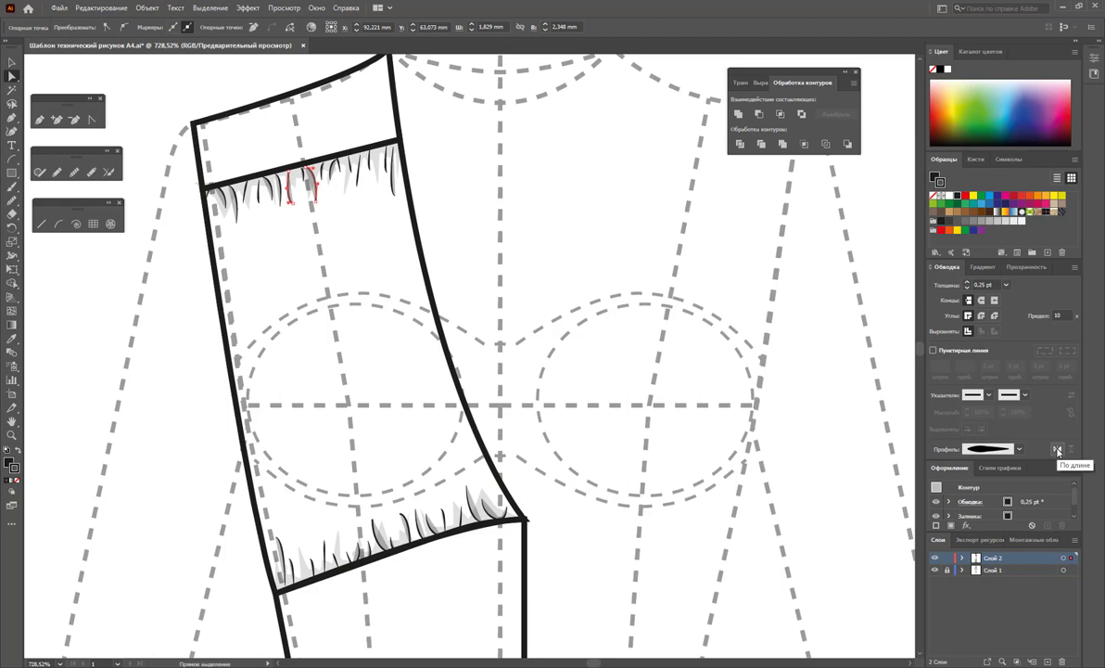
# Pull the strap gather path's left end onto the seam line.
pyautogui.click(321, 205)
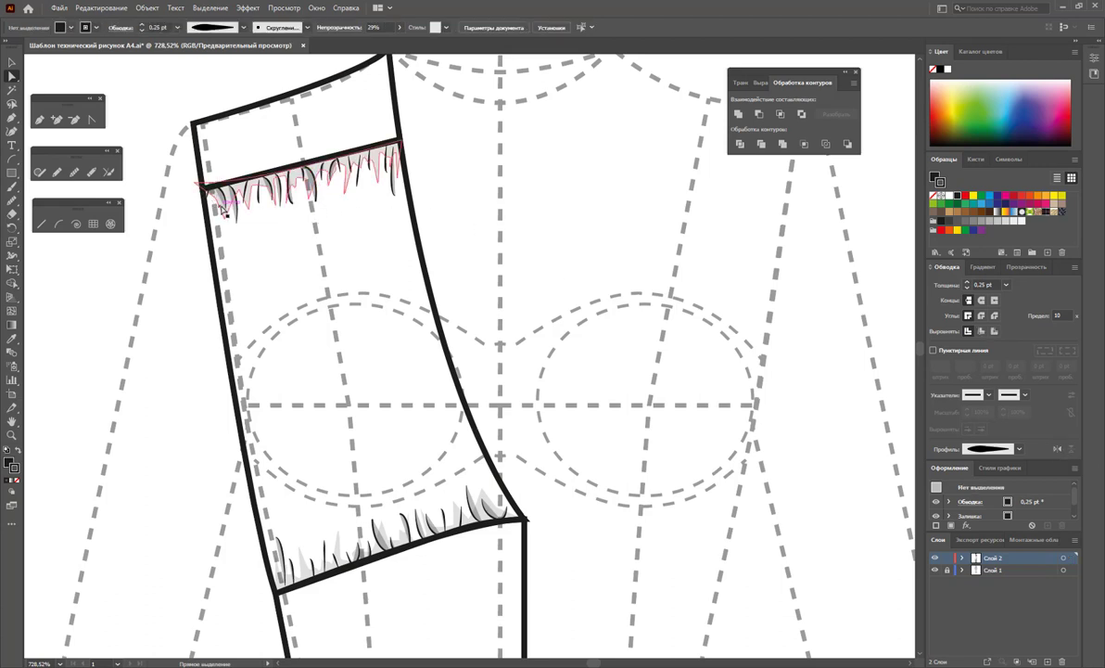
pyautogui.moveTo(199, 185); pyautogui.dragTo(205, 189)
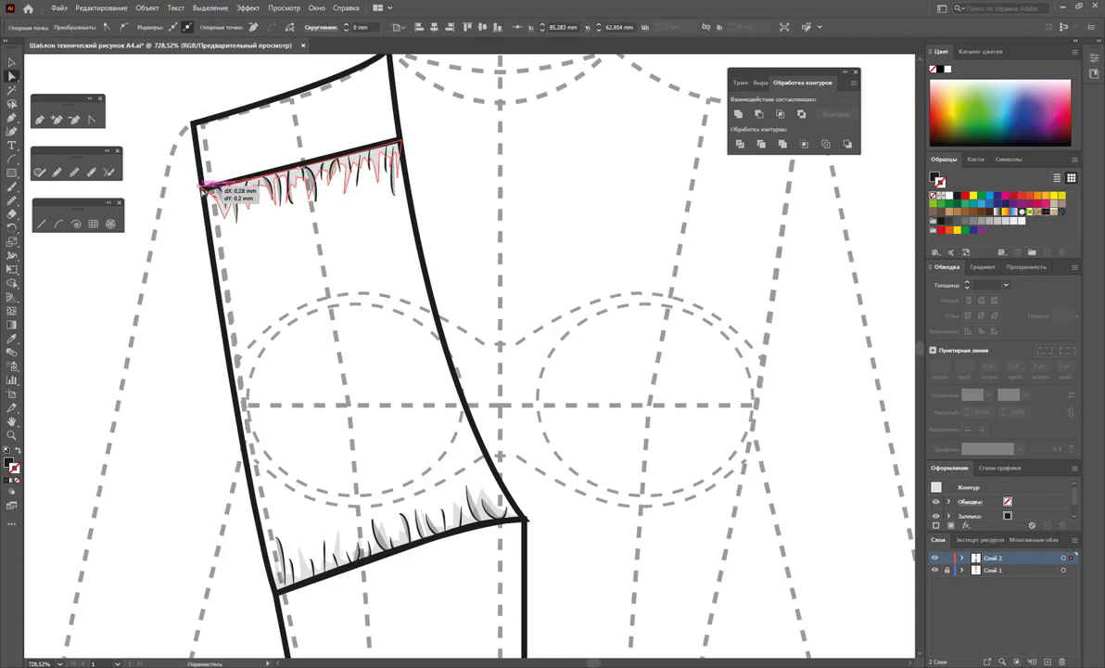
pyautogui.click(451, 165)
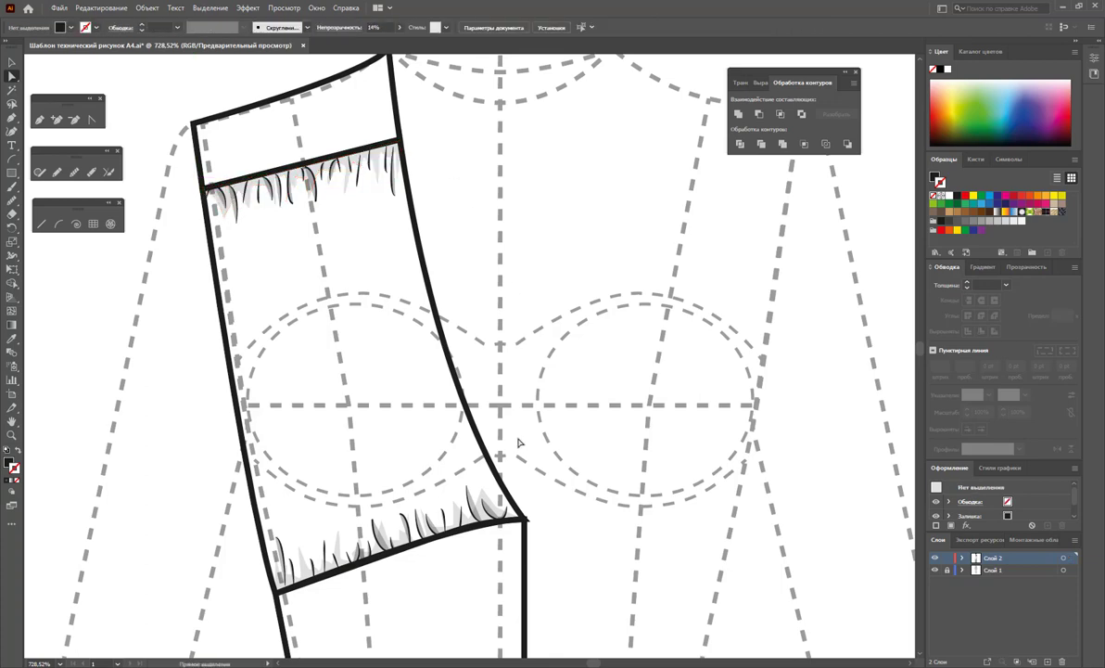
# Zoom out to the whole dress and select the bust-seam gather marks.
pyautogui.press('z')
pyautogui.keyDown('alt'); pyautogui.click(540, 520); pyautogui.keyUp('alt')
pyautogui.keyDown('alt'); pyautogui.click(502, 482); pyautogui.keyUp('alt')
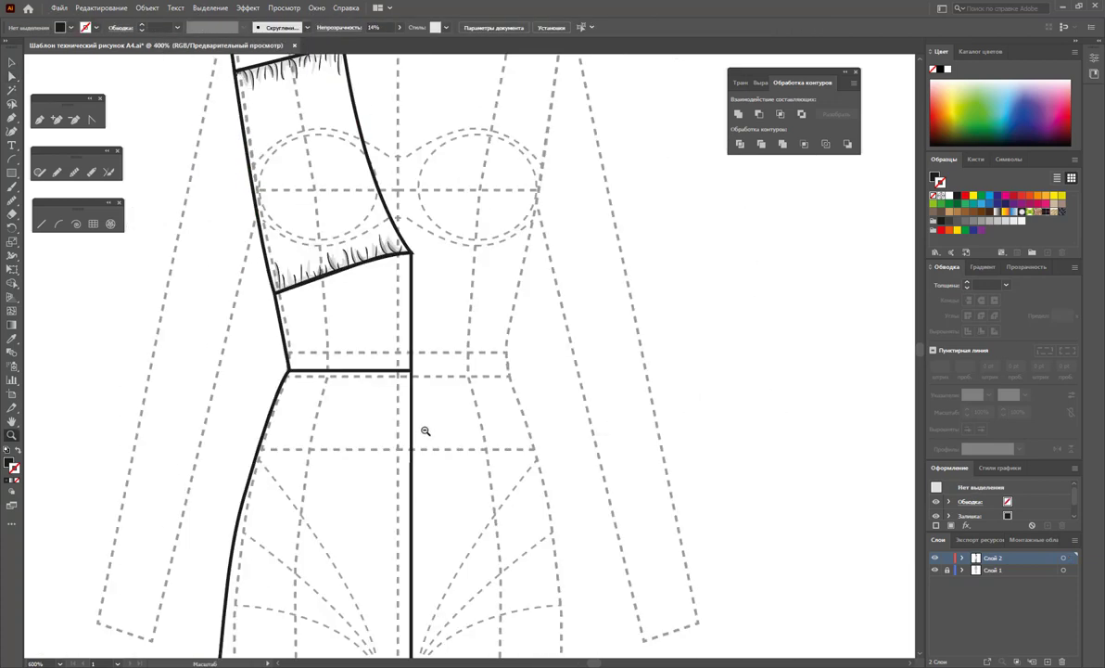
pyautogui.keyDown('alt'); pyautogui.click(425, 431); pyautogui.keyUp('alt')
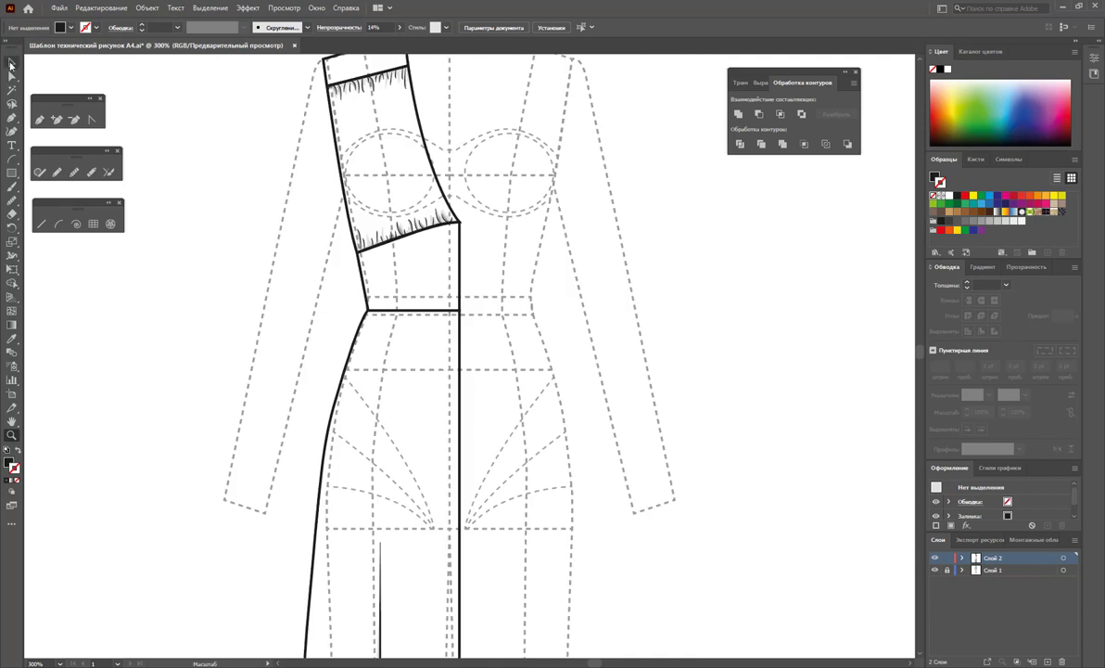
pyautogui.click(12, 61)
pyautogui.scroll(1, 408, 244)
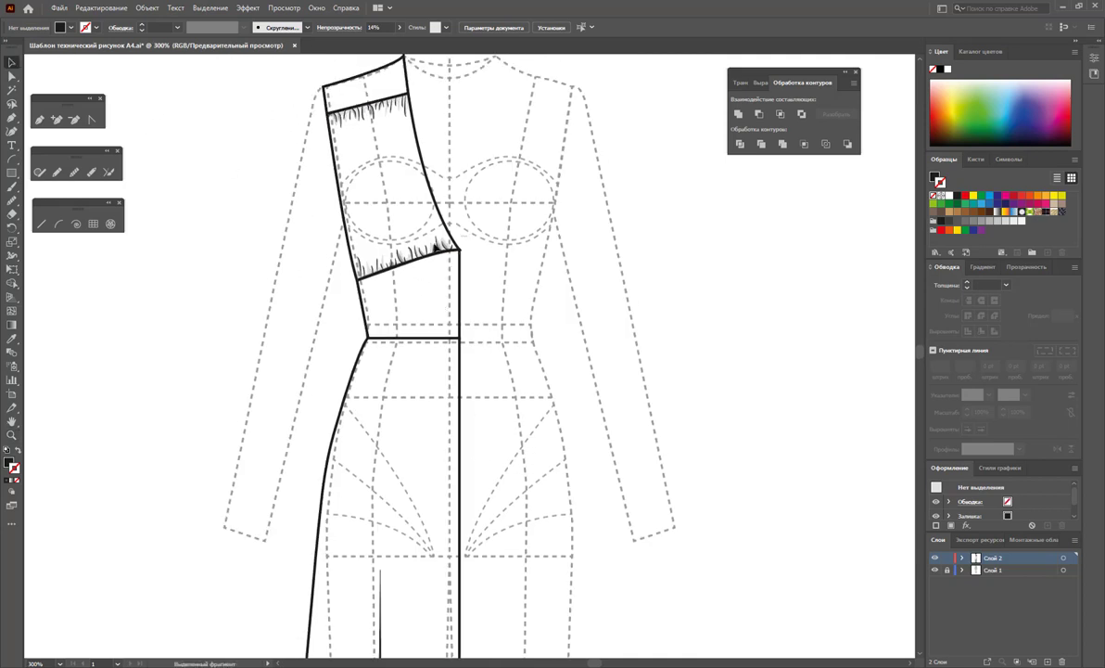
pyautogui.click(375, 289)
pyautogui.click(428, 269)
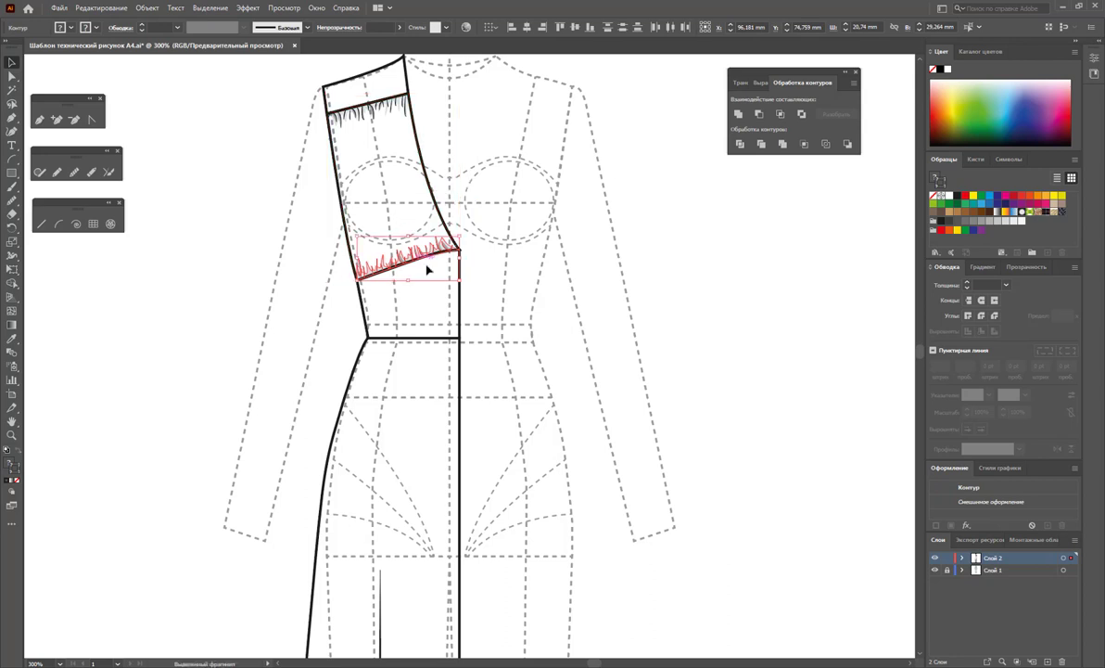
# Drag a copy of the gather marks onto the waist seam and shorten its height.
pyautogui.moveTo(427, 270)
pyautogui.mouseDown()
pyautogui.moveTo(456, 396)
pyautogui.moveTo(345, 303)
pyautogui.mouseUp()
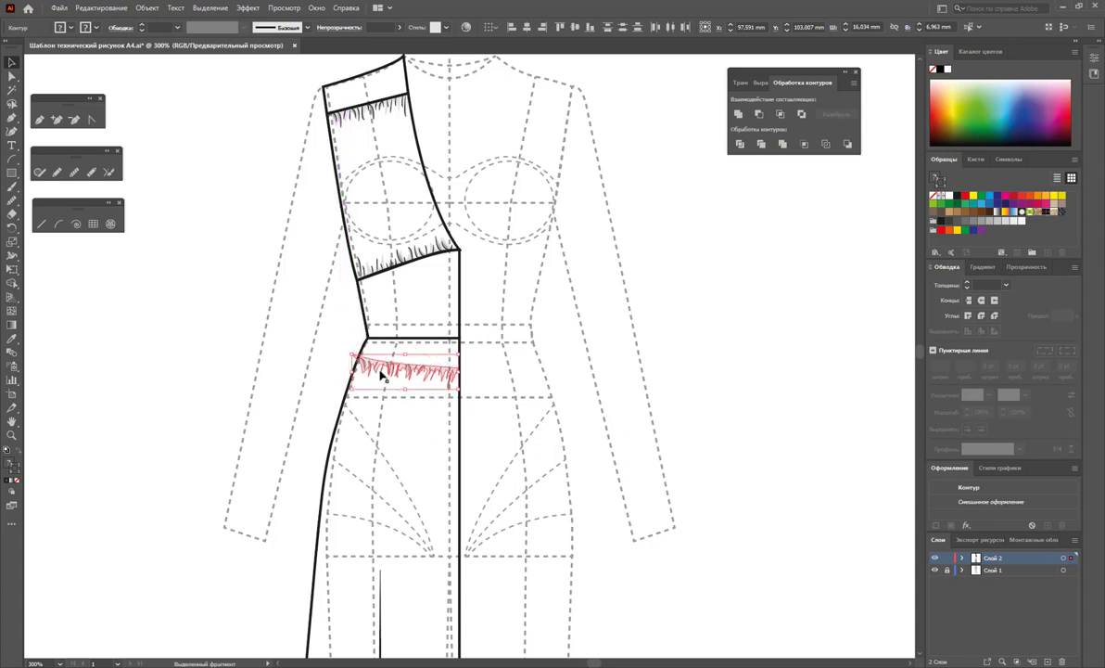
pyautogui.moveTo(382, 375)
pyautogui.mouseDown()
pyautogui.moveTo(407, 346)
pyautogui.moveTo(396, 351)
pyautogui.mouseUp()
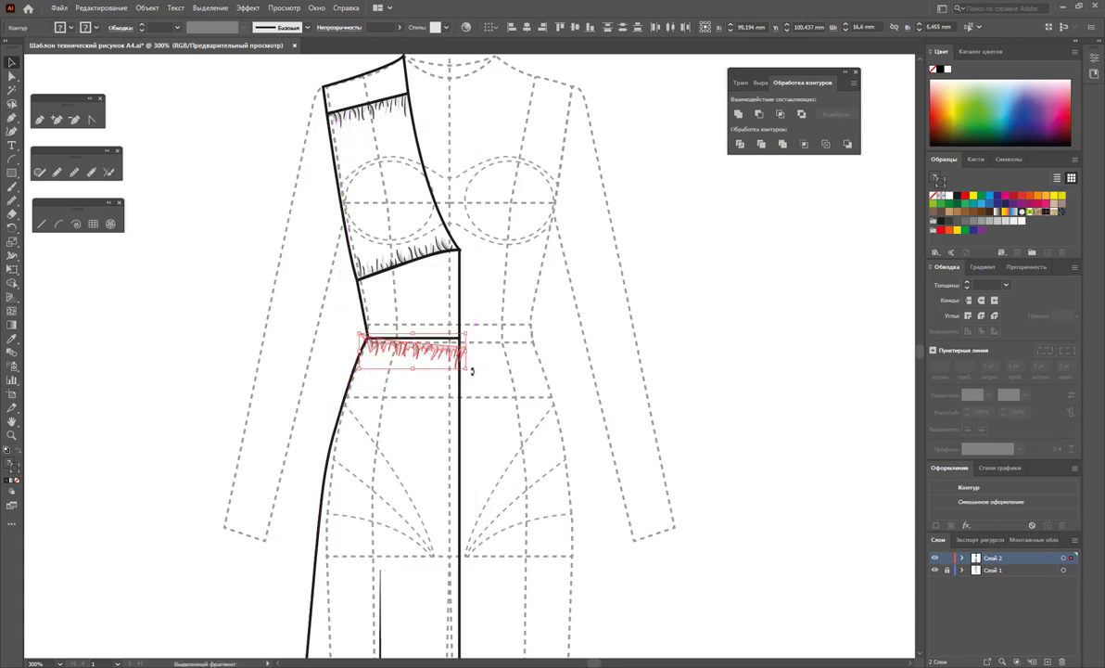
pyautogui.moveTo(467, 369); pyautogui.dragTo(464, 353)
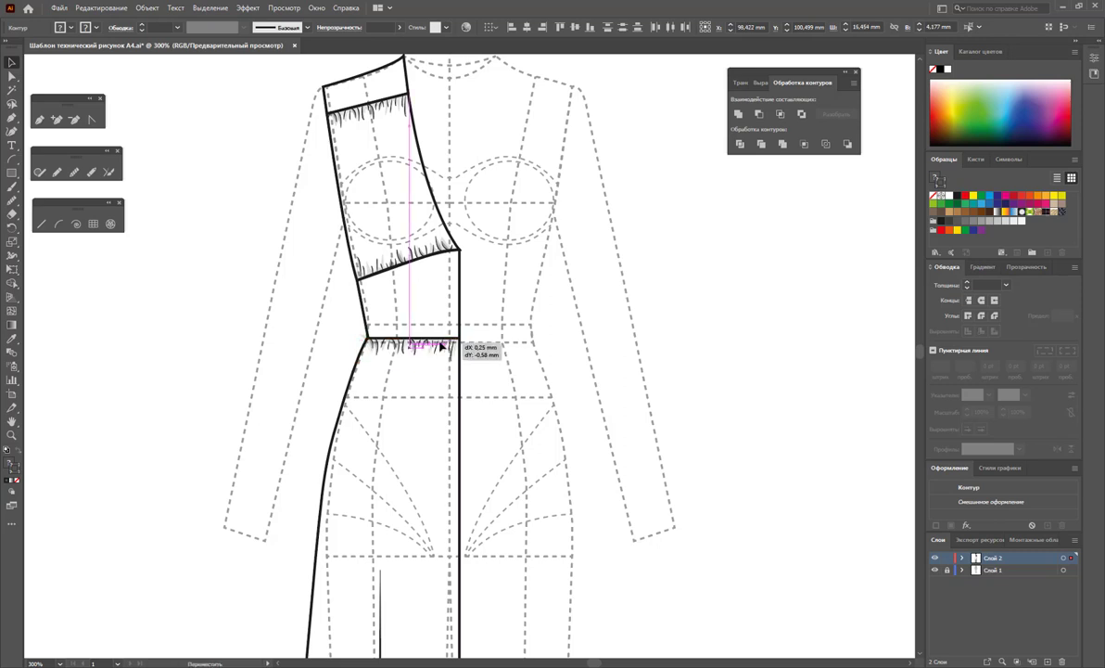
pyautogui.moveTo(463, 352); pyautogui.dragTo(411, 374)
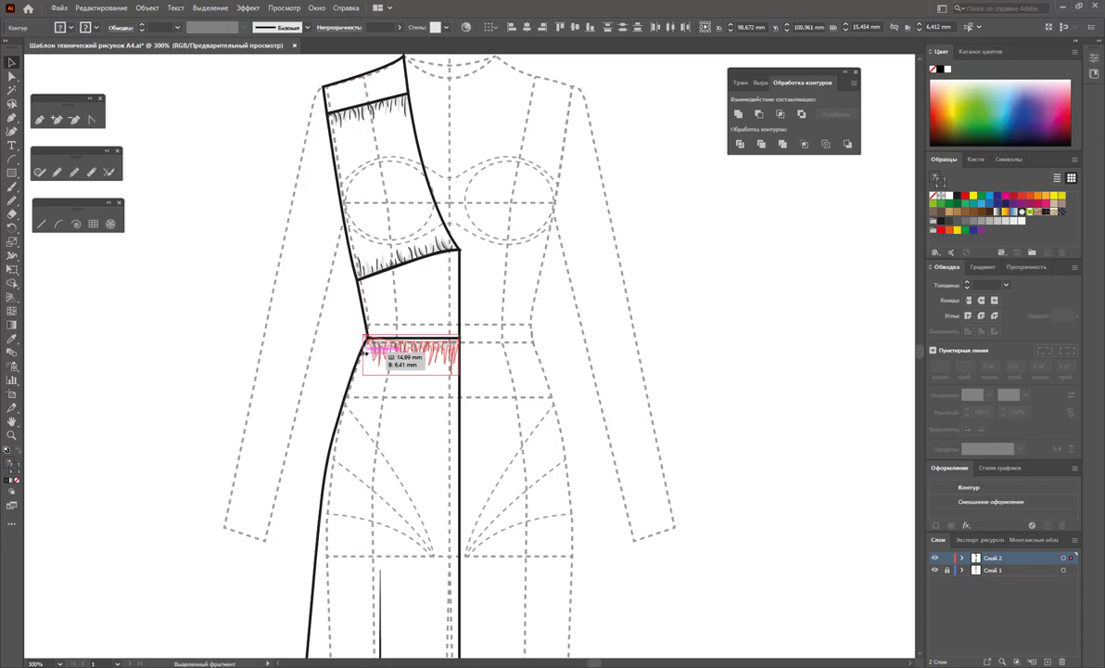
pyautogui.click(443, 373)
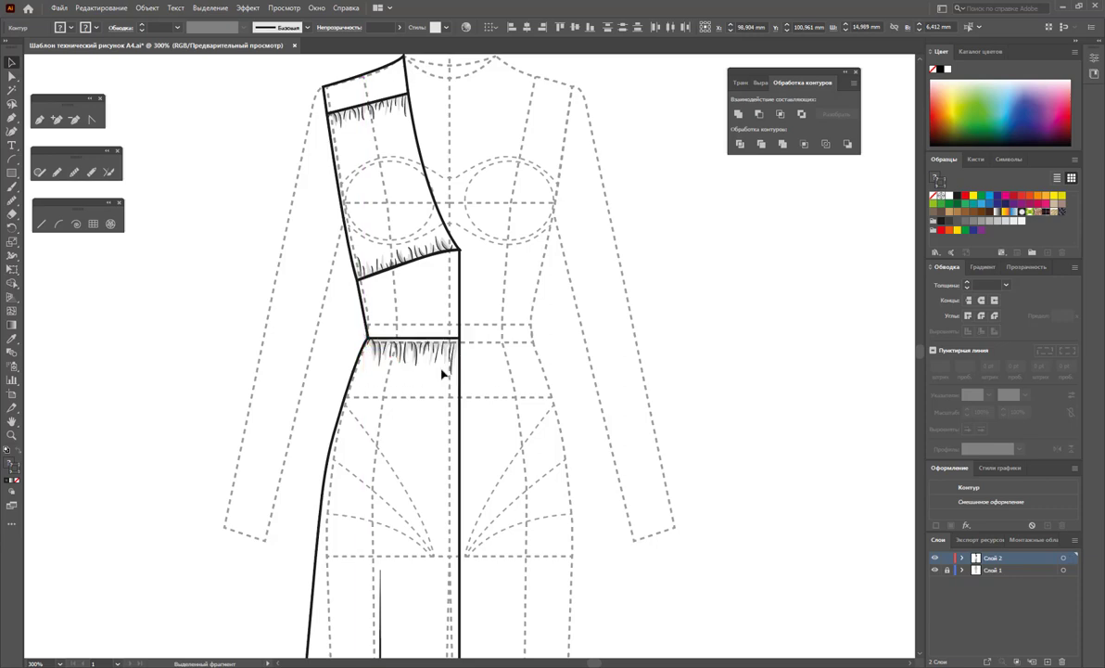
pyautogui.click(387, 363)
# Zoom in on the waist gather marks and move them up against the waist seam.
pyautogui.click(12, 435)
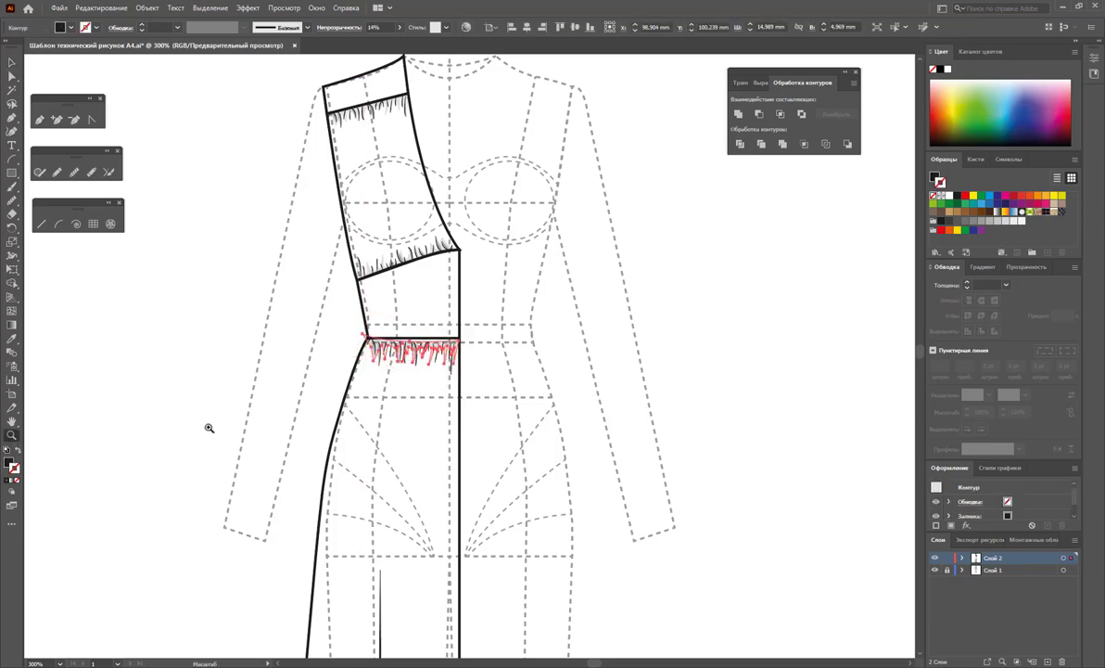
pyautogui.moveTo(389, 339); pyautogui.dragTo(715, 506)
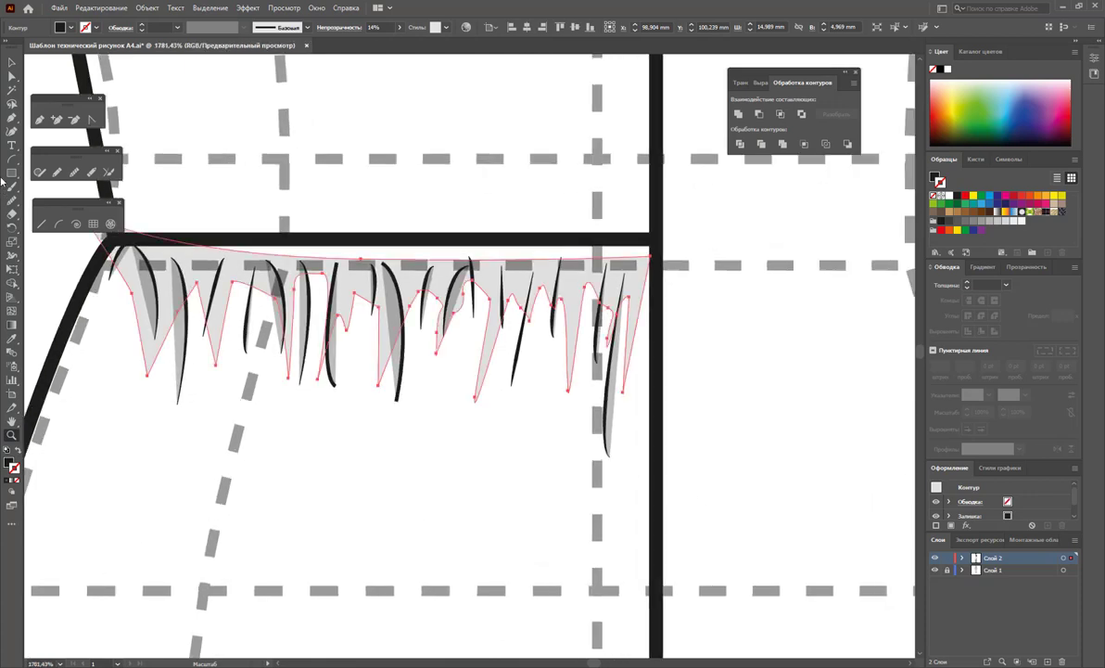
pyautogui.click(12, 76)
pyautogui.click(12, 62)
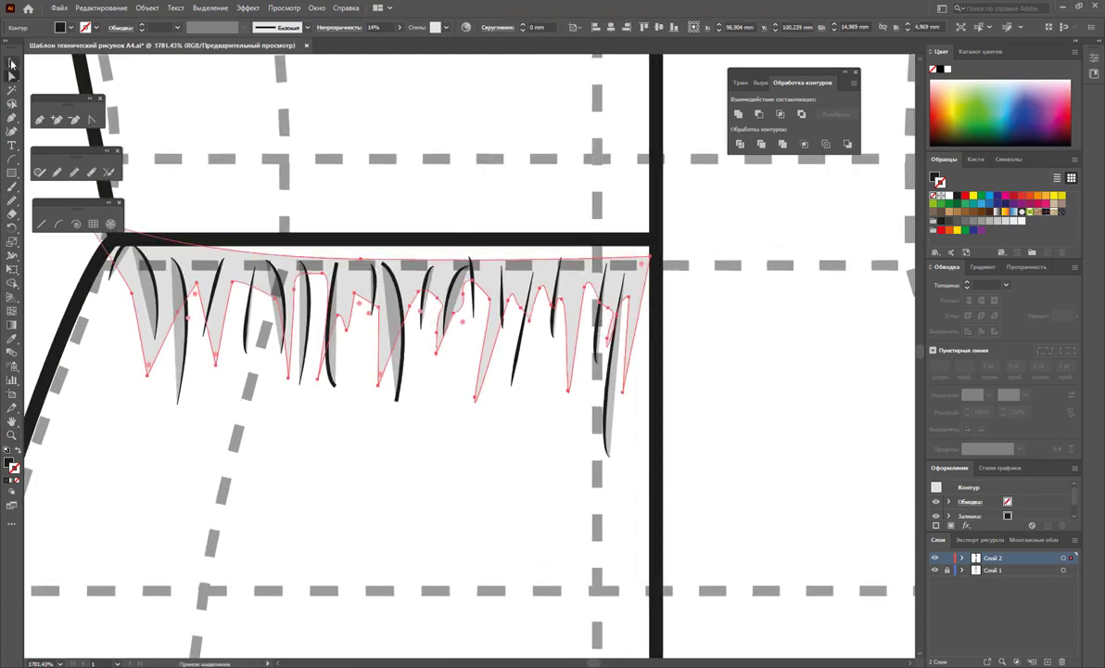
pyautogui.click(698, 300)
pyautogui.moveTo(44, 260); pyautogui.dragTo(46, 264)
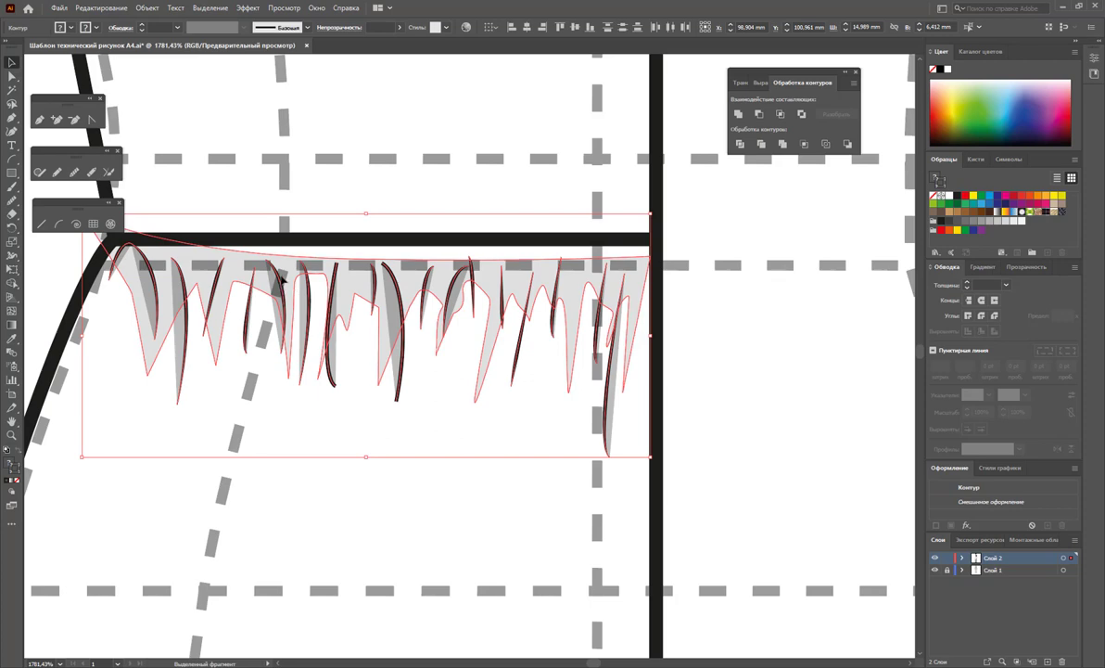
pyautogui.moveTo(412, 309); pyautogui.dragTo(414, 297)
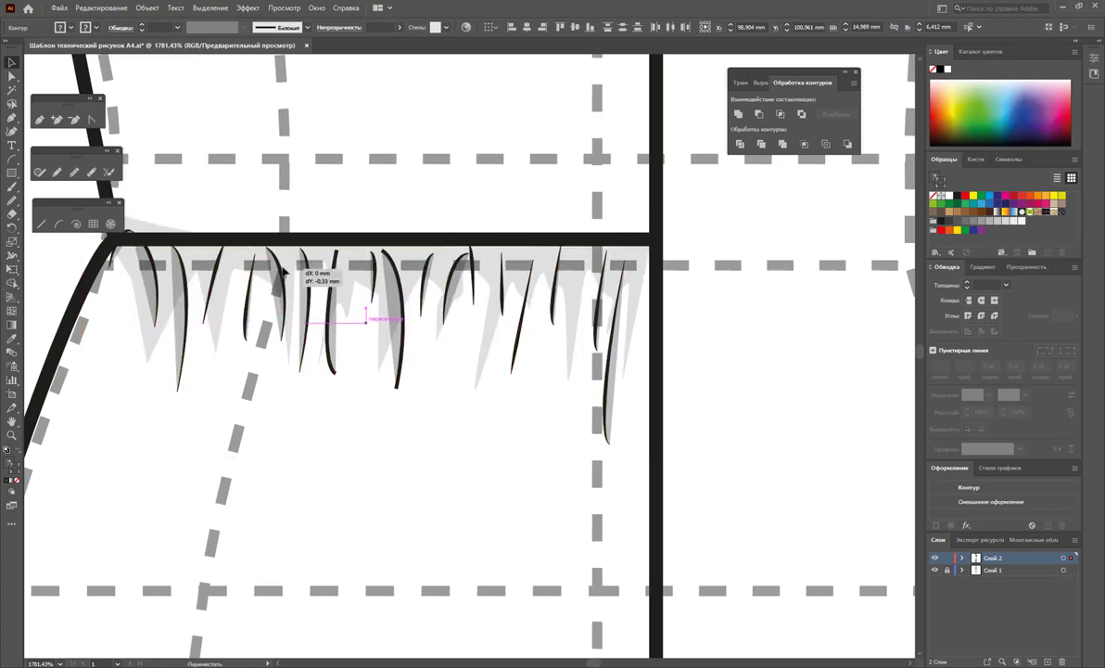
pyautogui.click(720, 349)
# Drag the gray fill's top-left anchor onto the waist seam's left corner.
pyautogui.scroll(2, 371, 370)
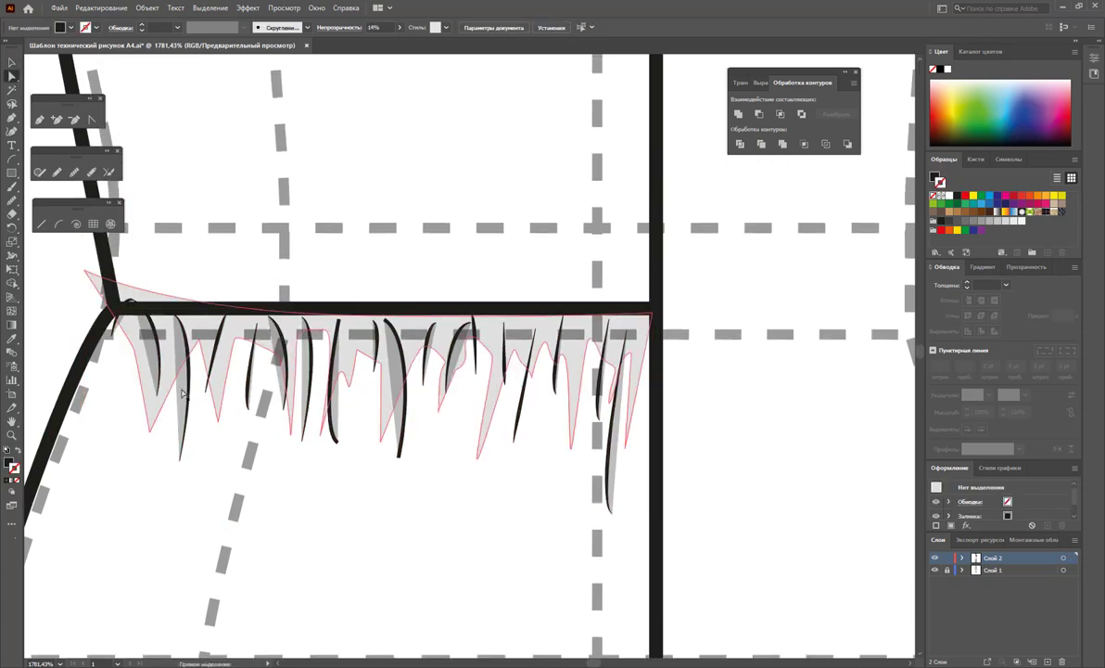
pyautogui.click(118, 325)
pyautogui.click(85, 271)
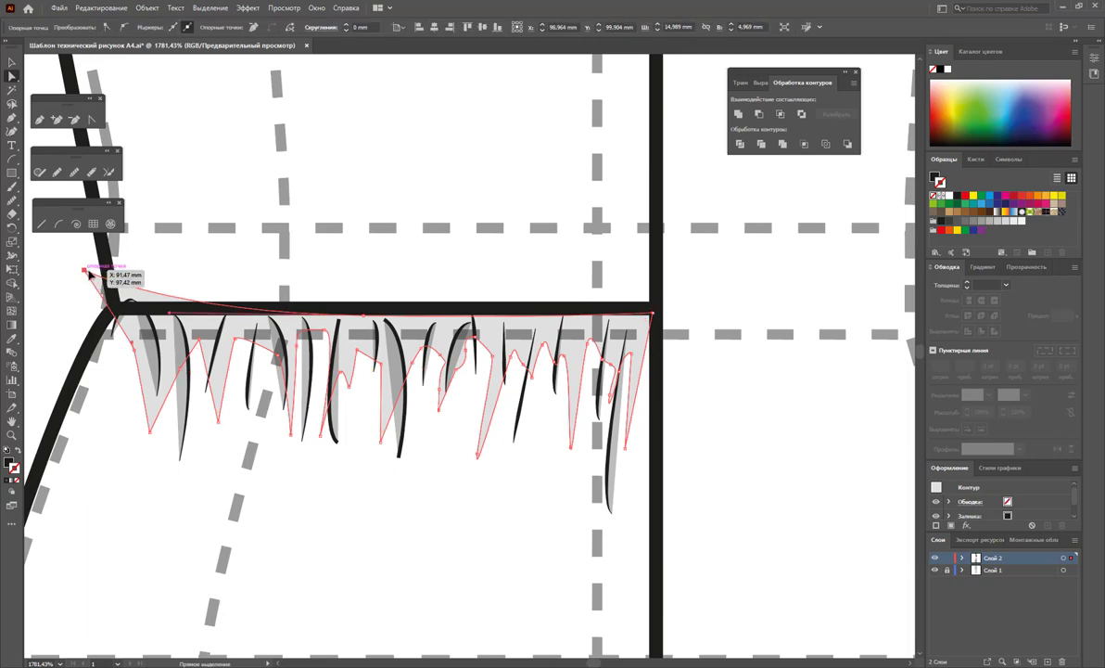
pyautogui.moveTo(88, 272); pyautogui.dragTo(111, 311)
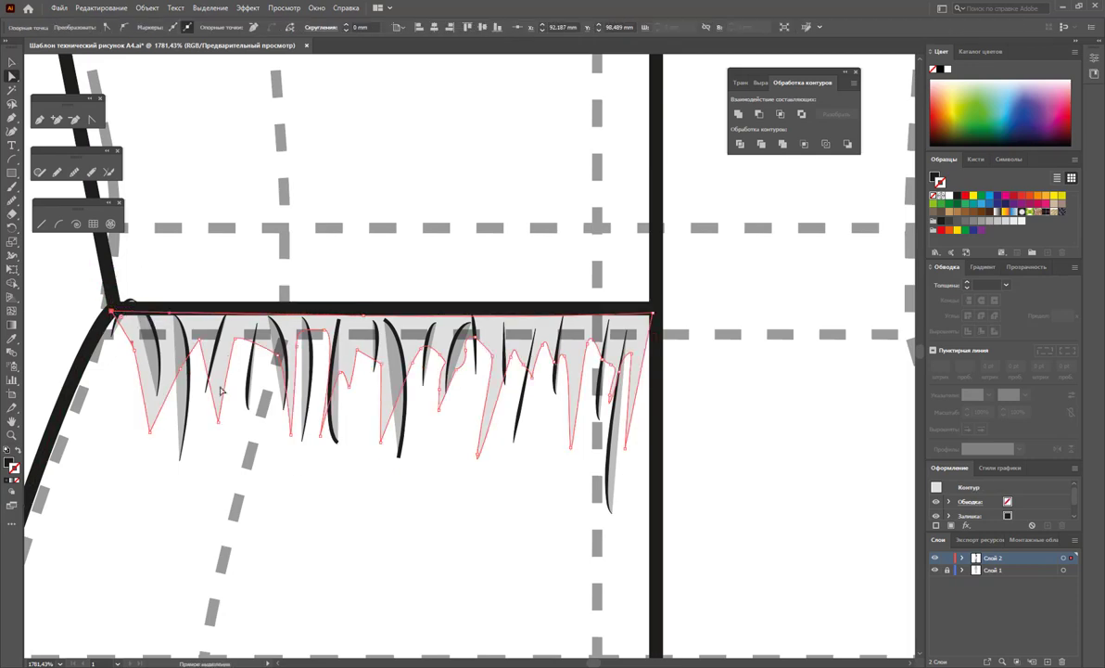
pyautogui.click(12, 63)
pyautogui.click(501, 488)
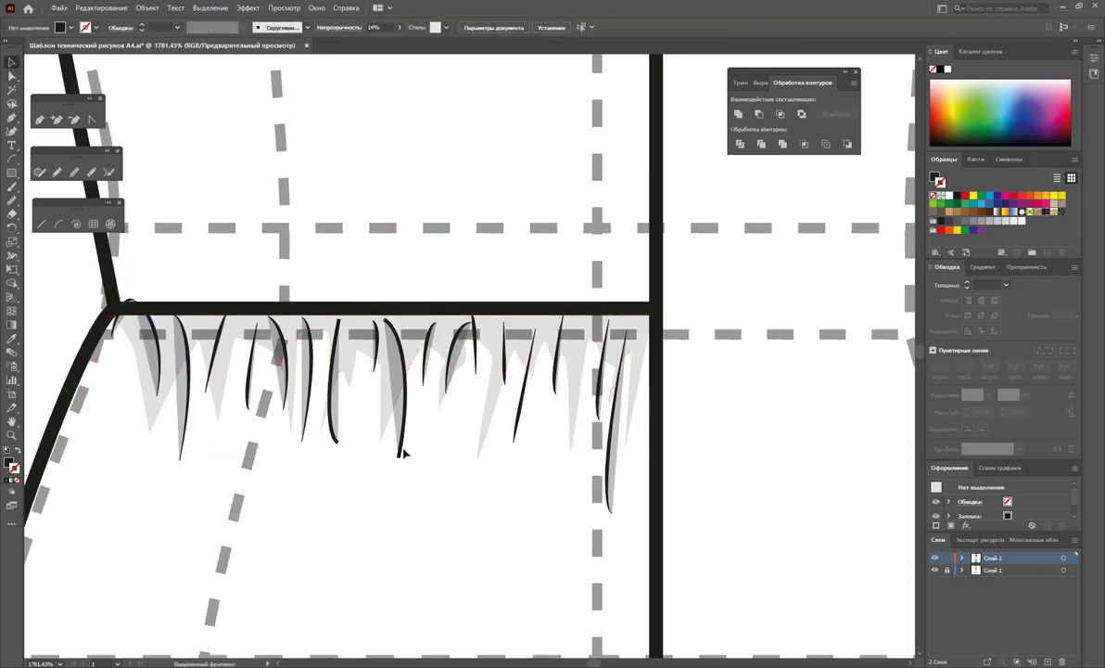
# Select the waist gather strokes without the gray fill and check the width profile list.
pyautogui.moveTo(400, 451); pyautogui.dragTo(511, 511)
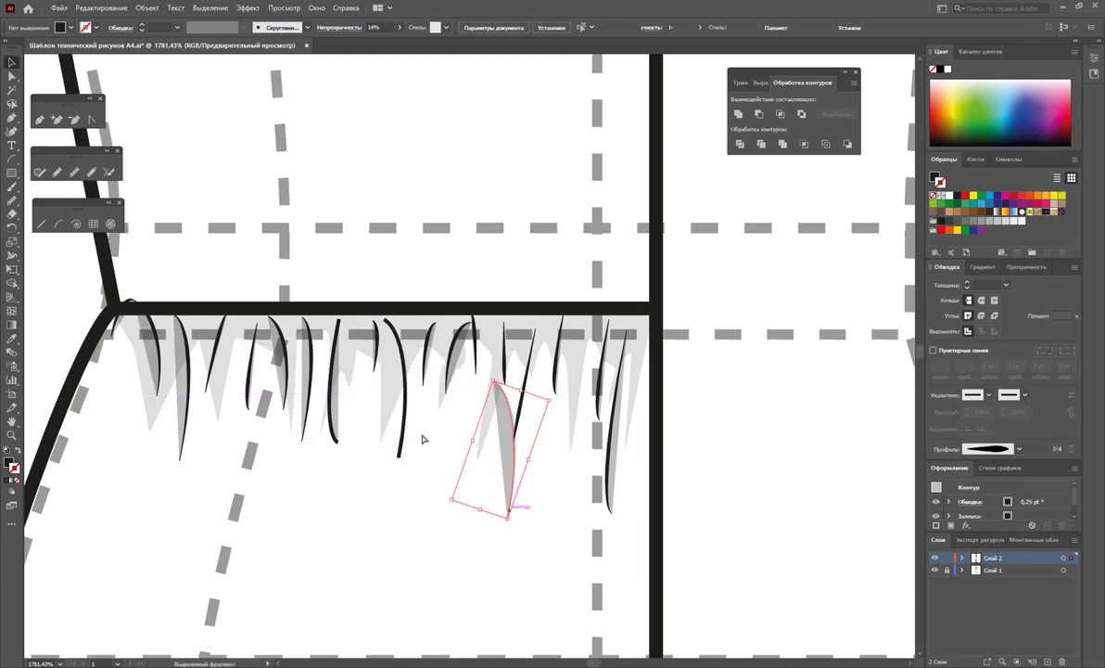
pyautogui.hotkey('ctrl', 'z')
pyautogui.moveTo(405, 473); pyautogui.dragTo(297, 408)
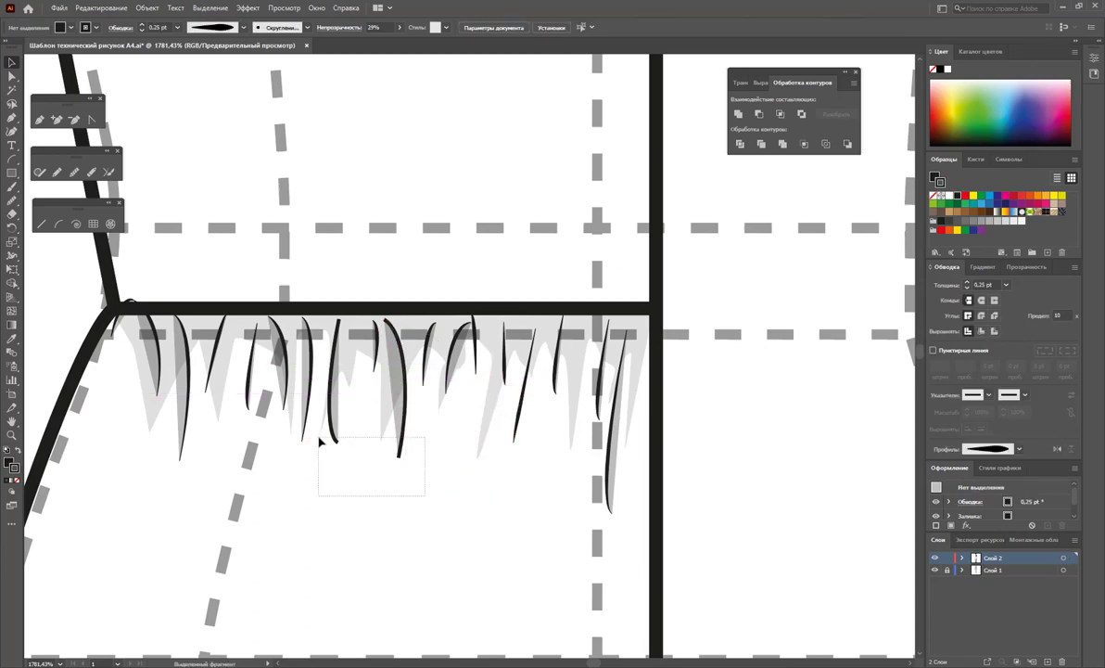
pyautogui.keyDown('shift'); pyautogui.click(381, 399); pyautogui.keyUp('shift')
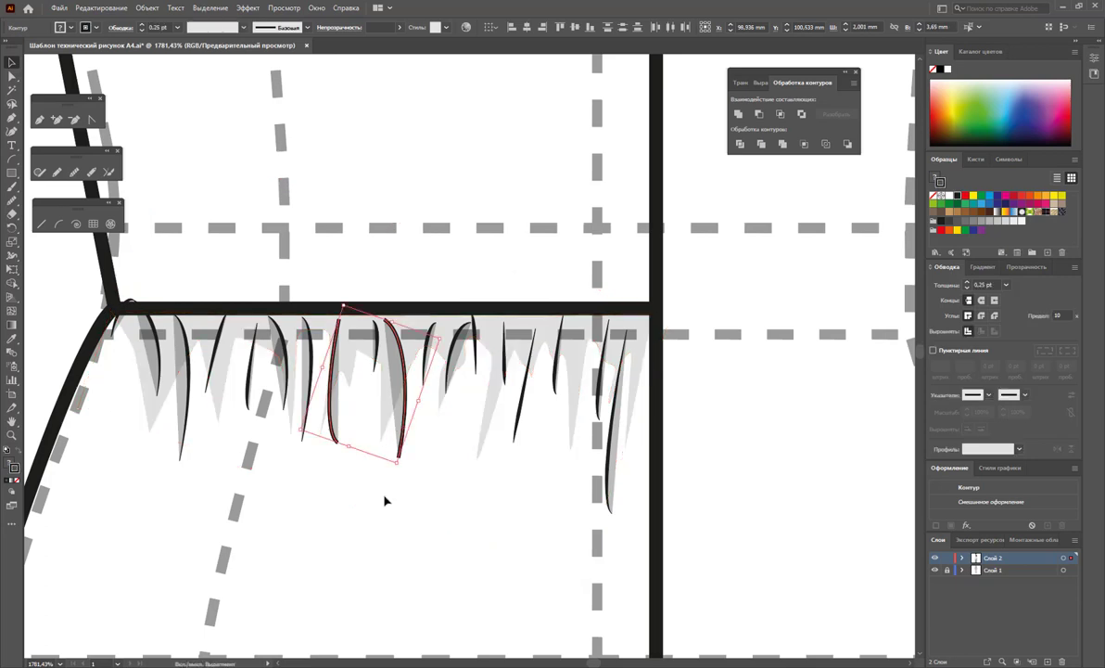
pyautogui.click(1019, 450)
pyautogui.click(975, 571)
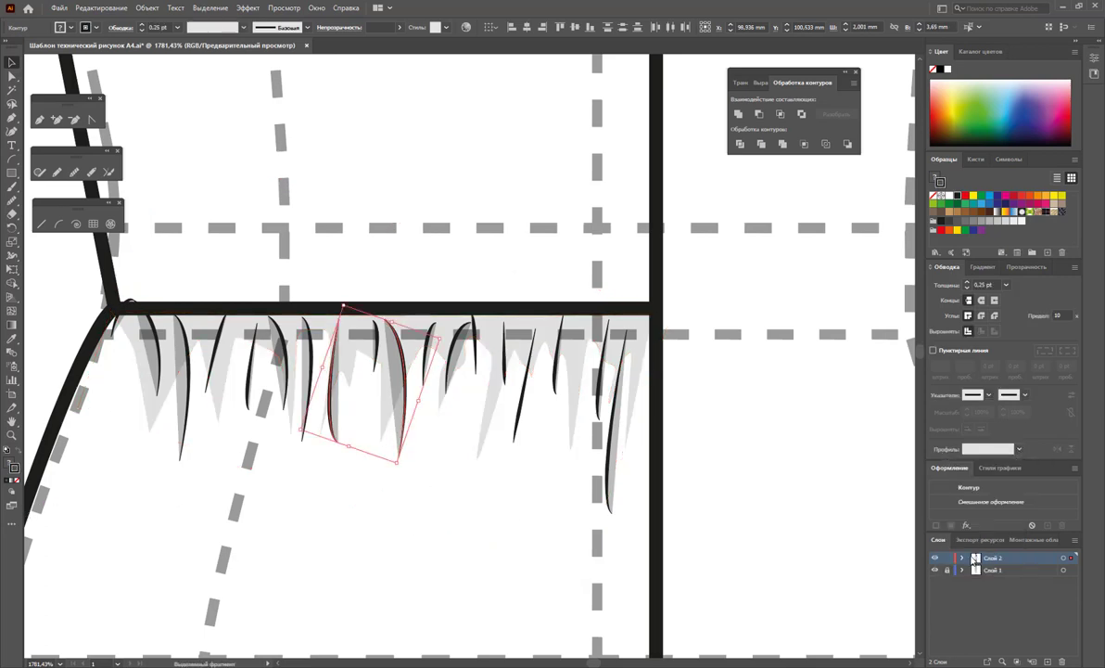
# Apply a tapered width profile to one gather stroke along the bust seam.
pyautogui.click(773, 503)
pyautogui.scroll(2, 496, 352)
pyautogui.scroll(3, 507, 360)
pyautogui.scroll(5, 507, 361)
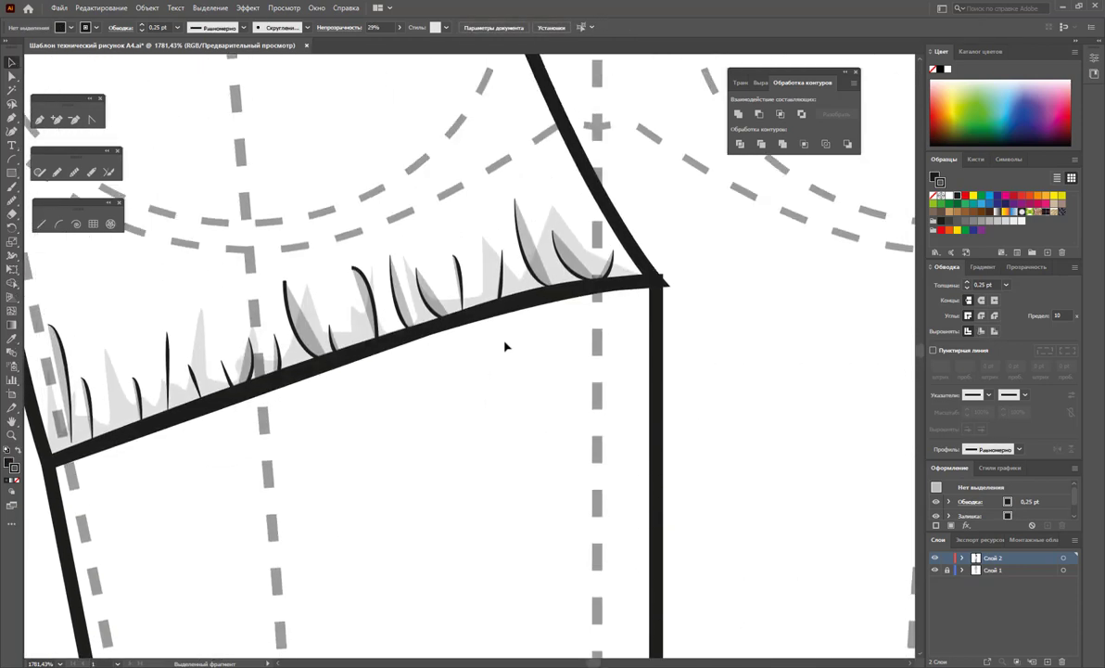
pyautogui.scroll(1, 505, 345)
pyautogui.moveTo(365, 304); pyautogui.dragTo(274, 345)
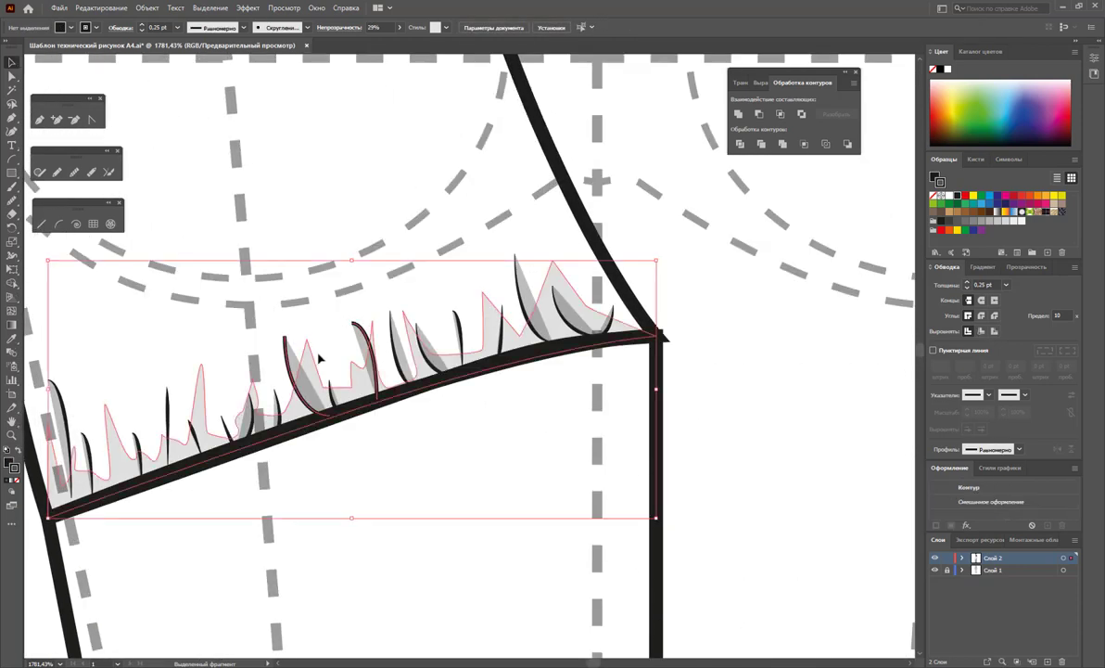
pyautogui.keyDown('shift'); pyautogui.click(408, 334); pyautogui.keyUp('shift')
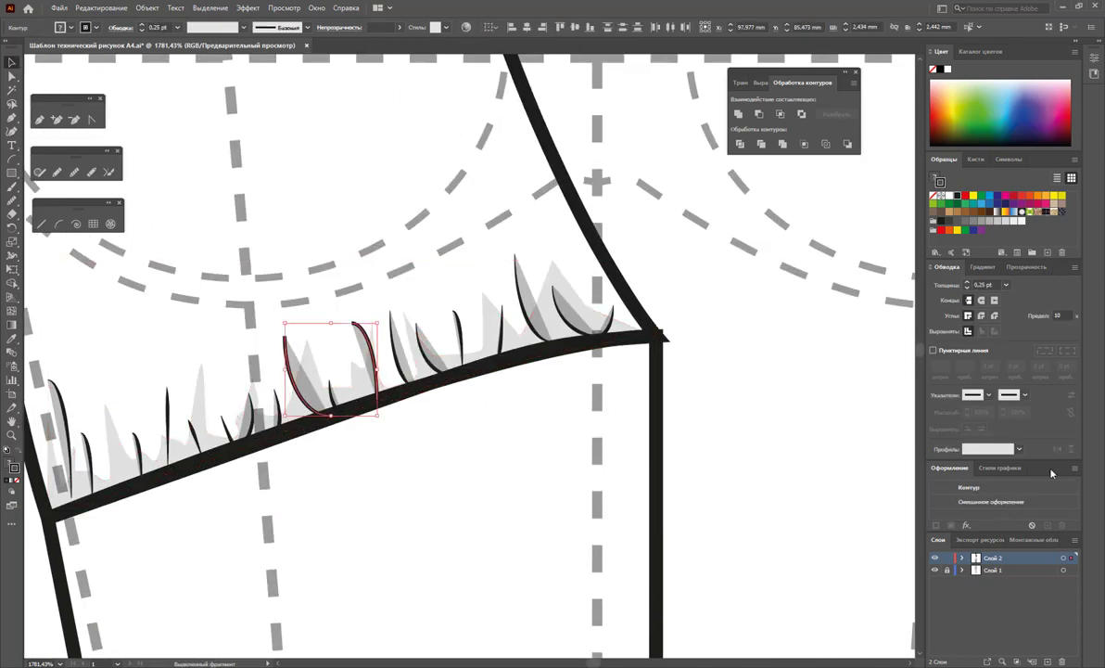
pyautogui.click(1019, 449)
pyautogui.click(663, 391)
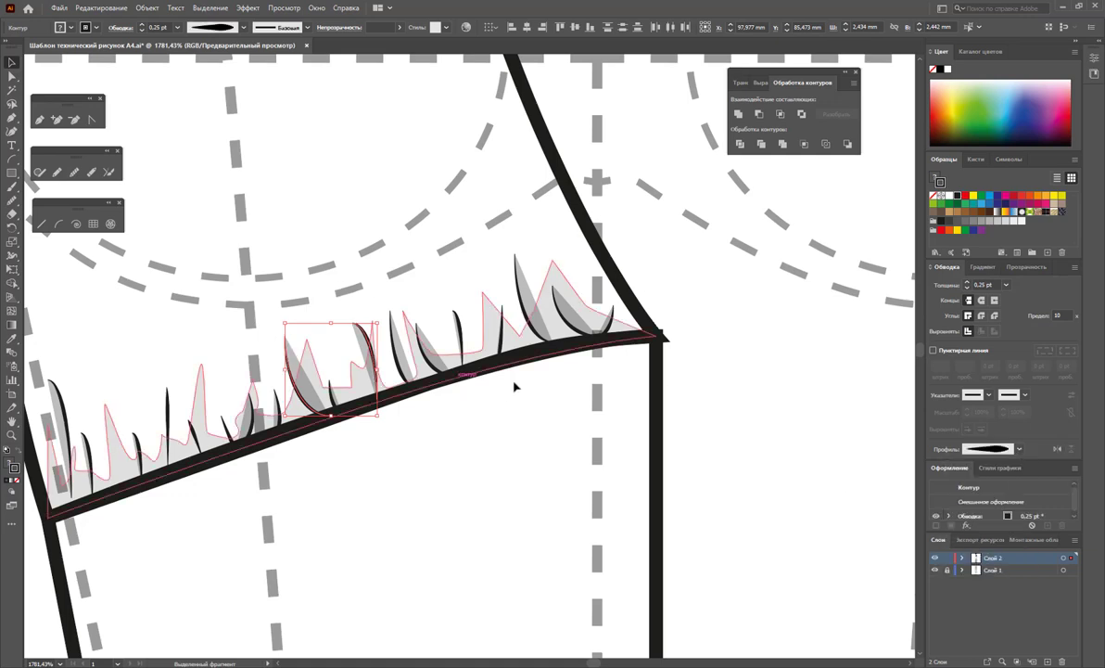
# Apply a tapered width profile to two more gather strokes below the seam.
pyautogui.scroll(2, 244, 257)
pyautogui.scroll(3, 242, 258)
pyautogui.scroll(3, 242, 258)
pyautogui.scroll(2, 242, 258)
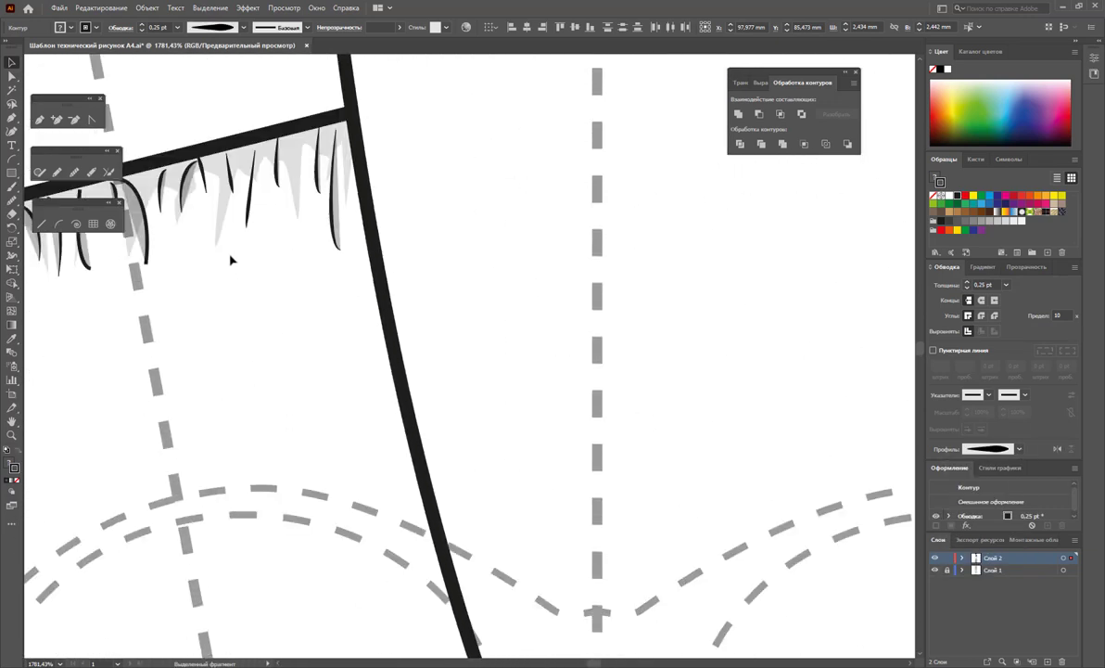
pyautogui.scroll(2, 229, 257)
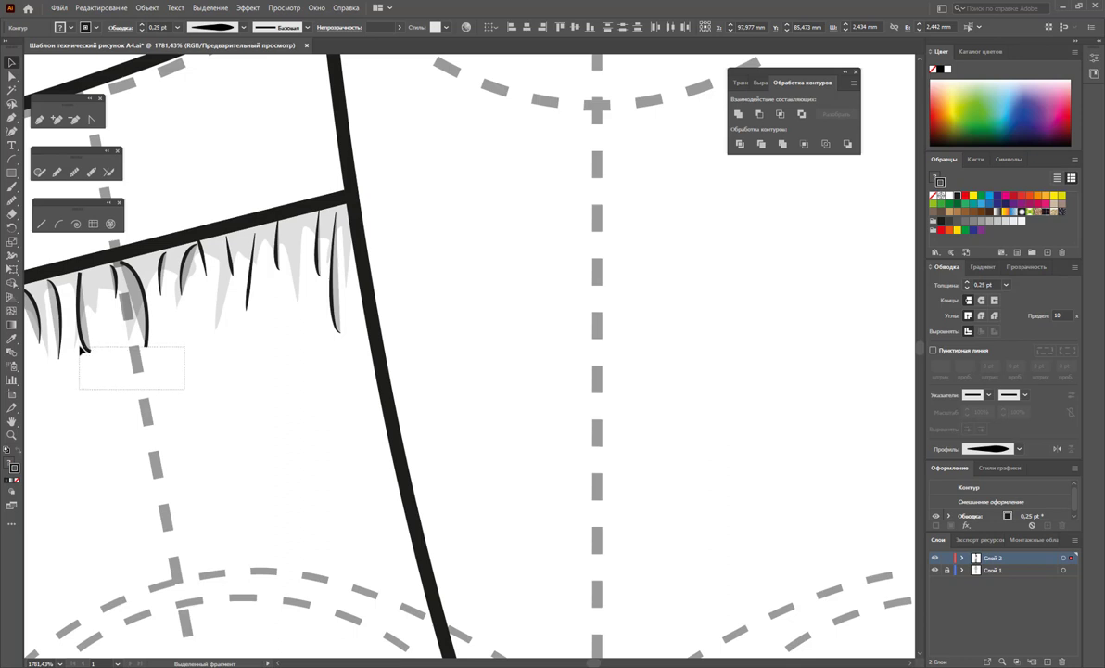
pyautogui.moveTo(84, 352); pyautogui.dragTo(89, 354)
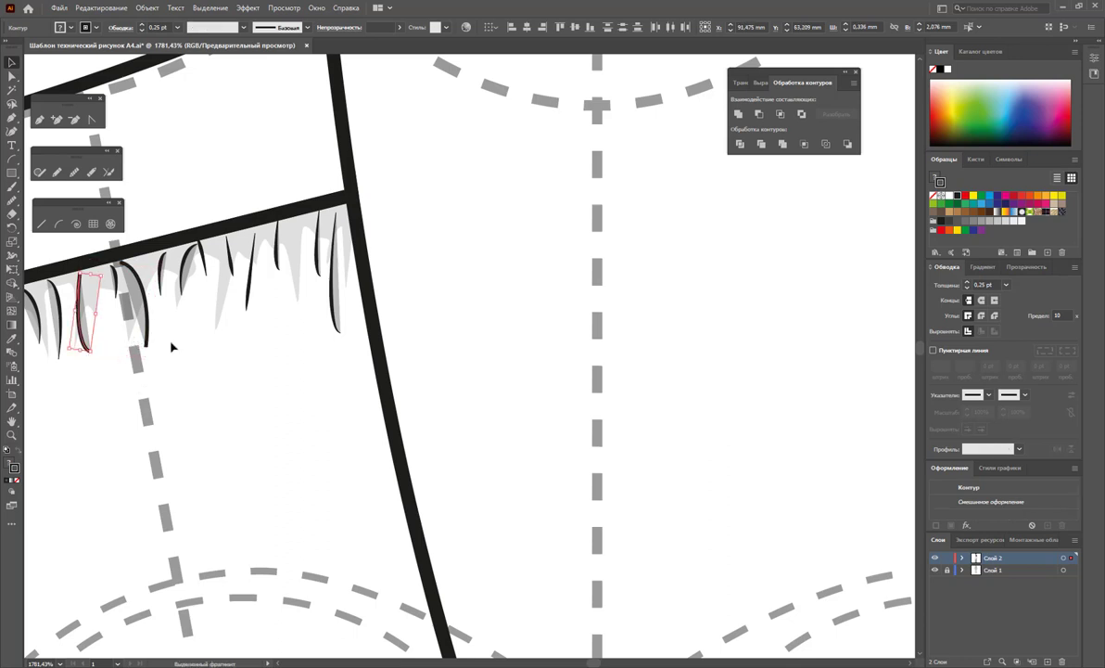
pyautogui.moveTo(138, 343); pyautogui.dragTo(80, 344)
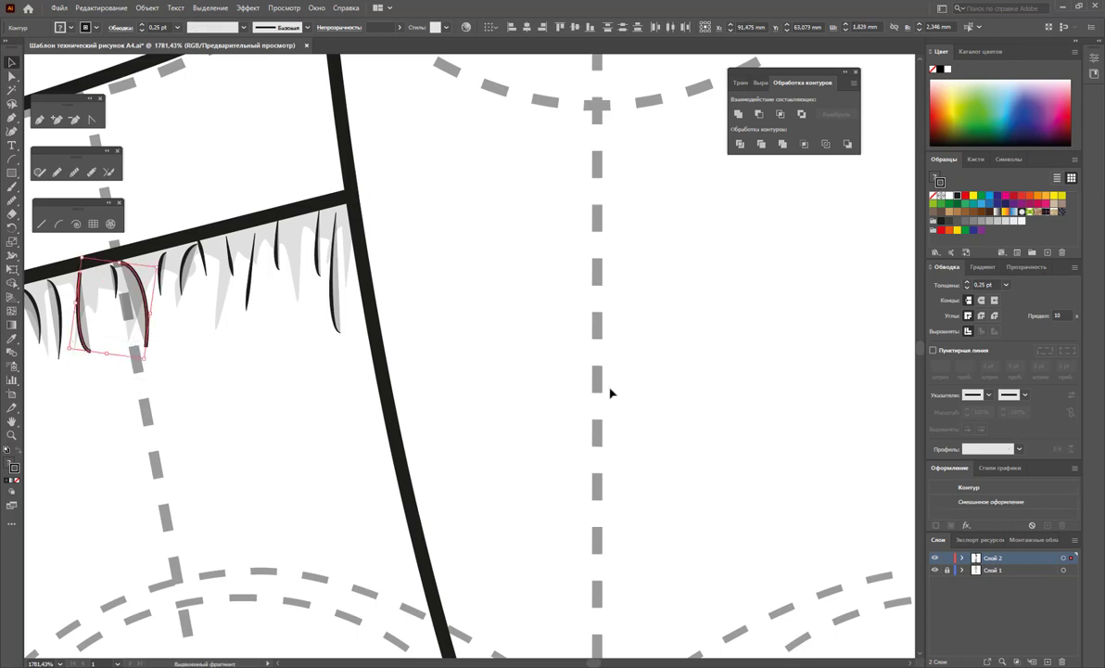
pyautogui.click(1019, 448)
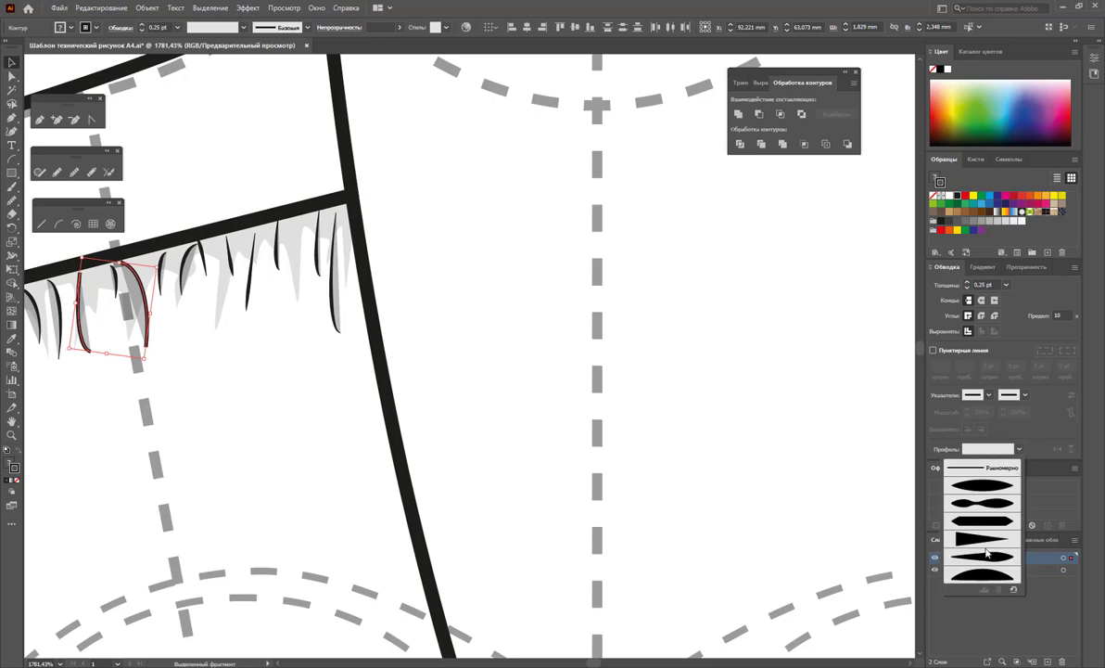
pyautogui.click(985, 554)
pyautogui.click(547, 362)
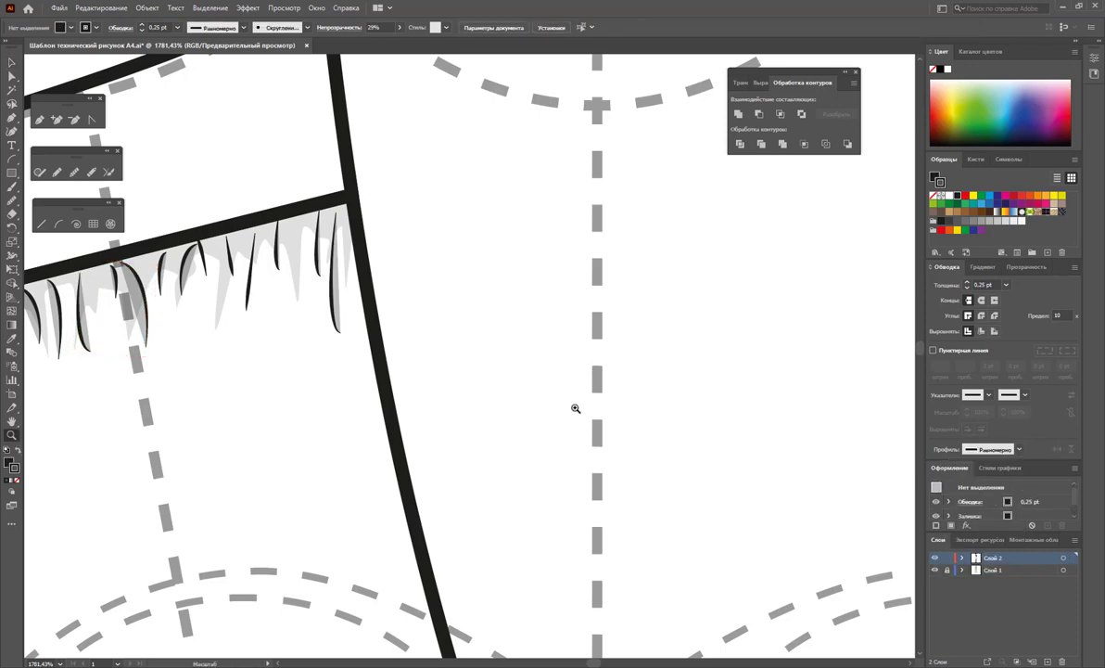
# Zoom out step by step to show the whole dress.
pyautogui.keyDown('alt'); pyautogui.click(532, 384); pyautogui.keyUp('alt')
pyautogui.keyDown('alt'); pyautogui.click(503, 432); pyautogui.keyUp('alt')
pyautogui.keyDown('alt'); pyautogui.click(454, 432); pyautogui.keyUp('alt')
pyautogui.keyDown('alt'); pyautogui.click(469, 454); pyautogui.keyUp('alt')
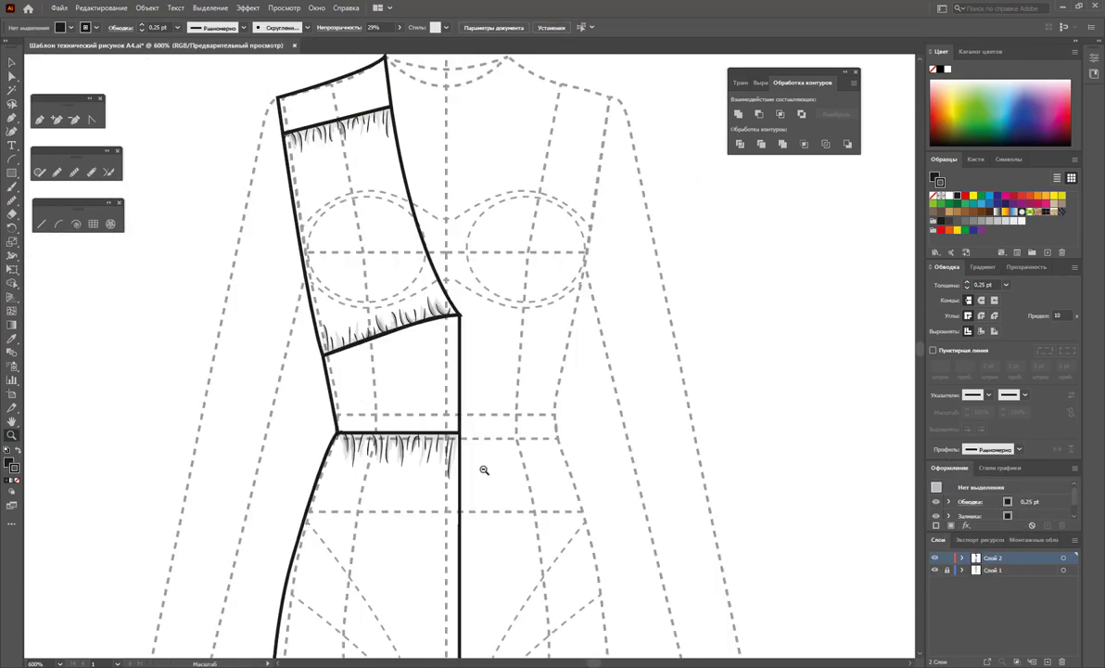
pyautogui.keyDown('alt'); pyautogui.click(501, 460); pyautogui.keyUp('alt')
pyautogui.keyDown('alt'); pyautogui.click(512, 454); pyautogui.keyUp('alt')
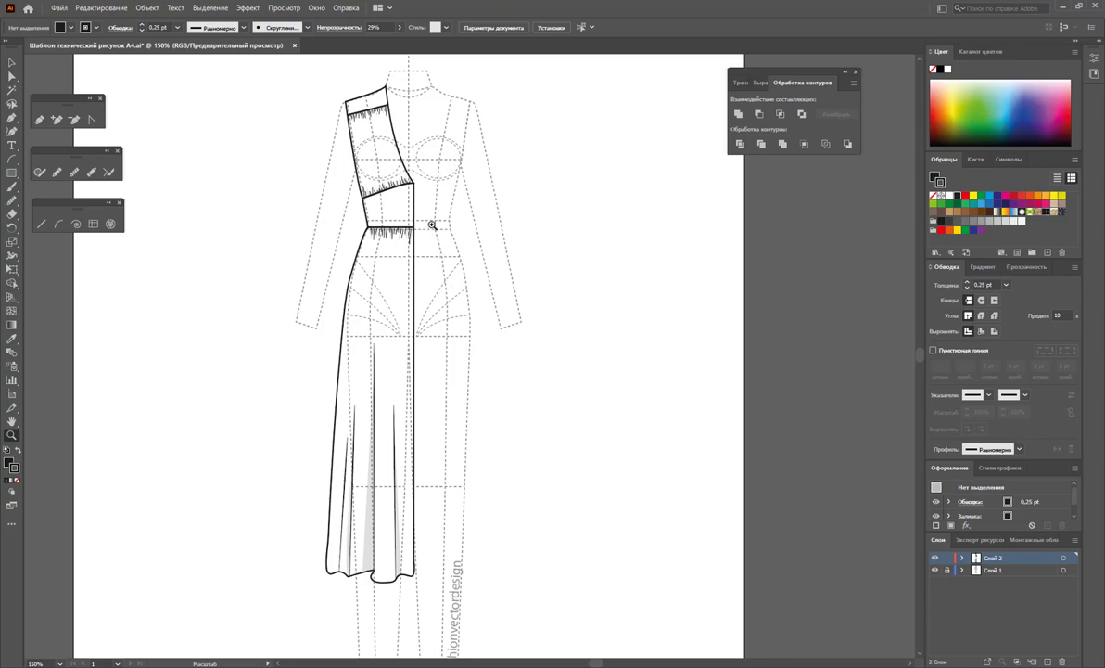
# Trace a closed Pen path around the bodice panel from the gathered seam to the waistline.
pyautogui.moveTo(432, 224); pyautogui.dragTo(681, 357)
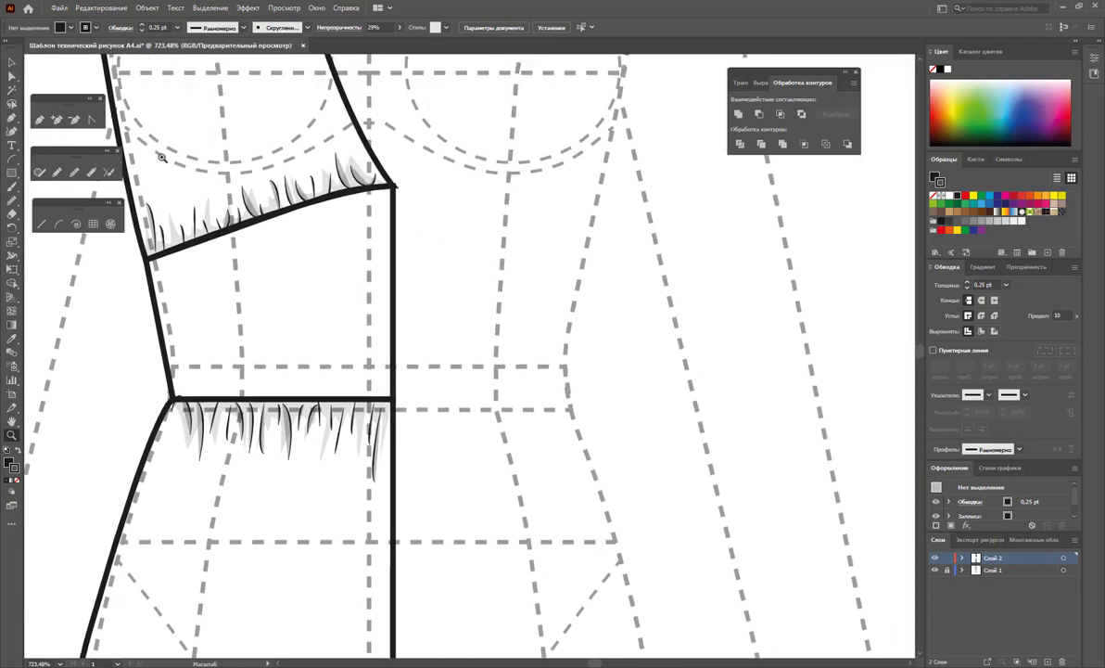
pyautogui.click(40, 121)
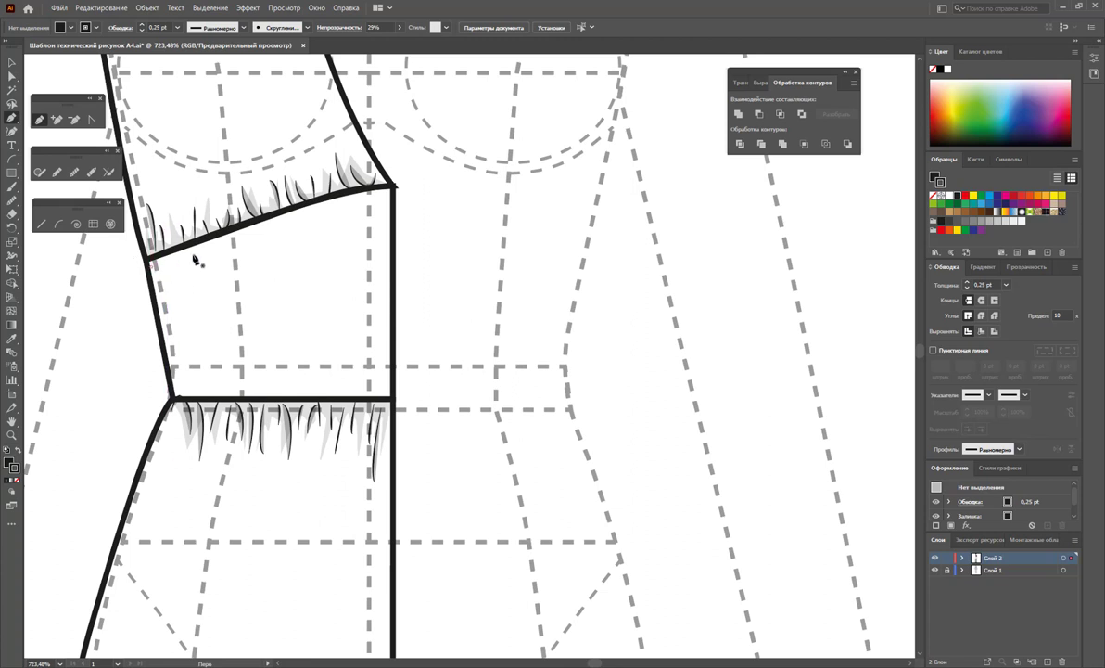
pyautogui.click(149, 262)
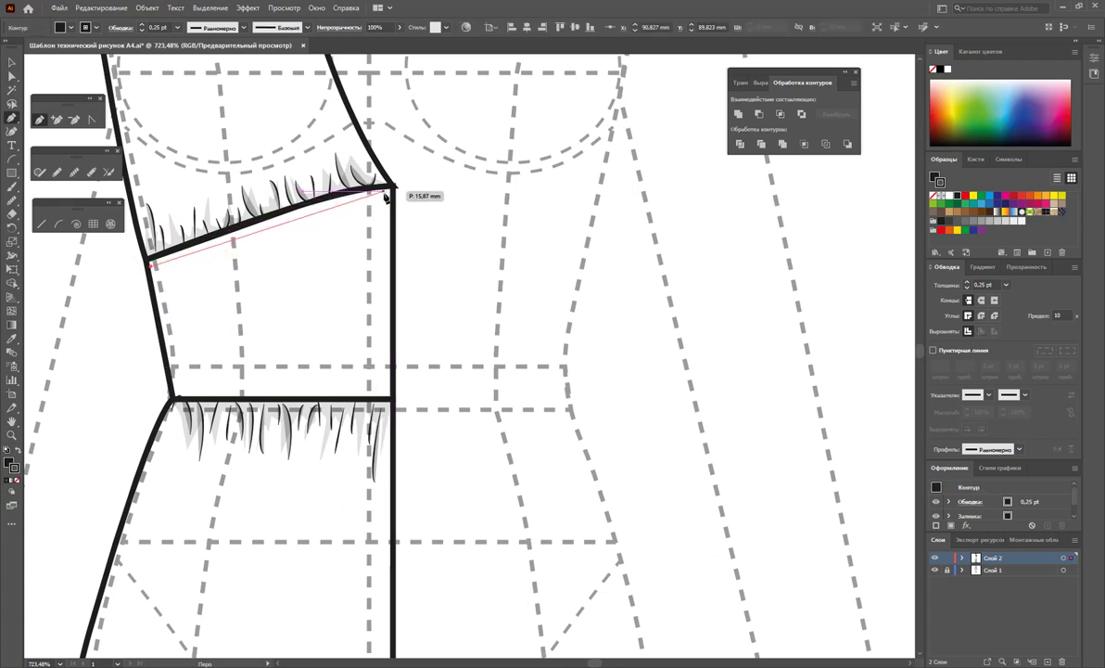
pyautogui.click(388, 190)
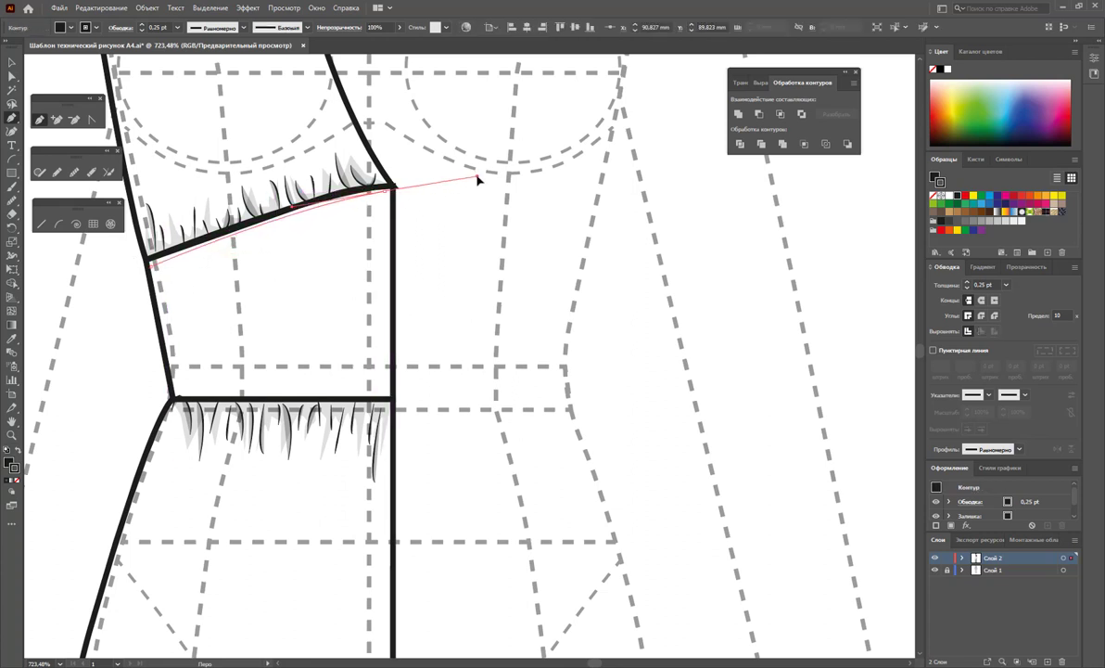
pyautogui.moveTo(481, 180); pyautogui.dragTo(471, 172)
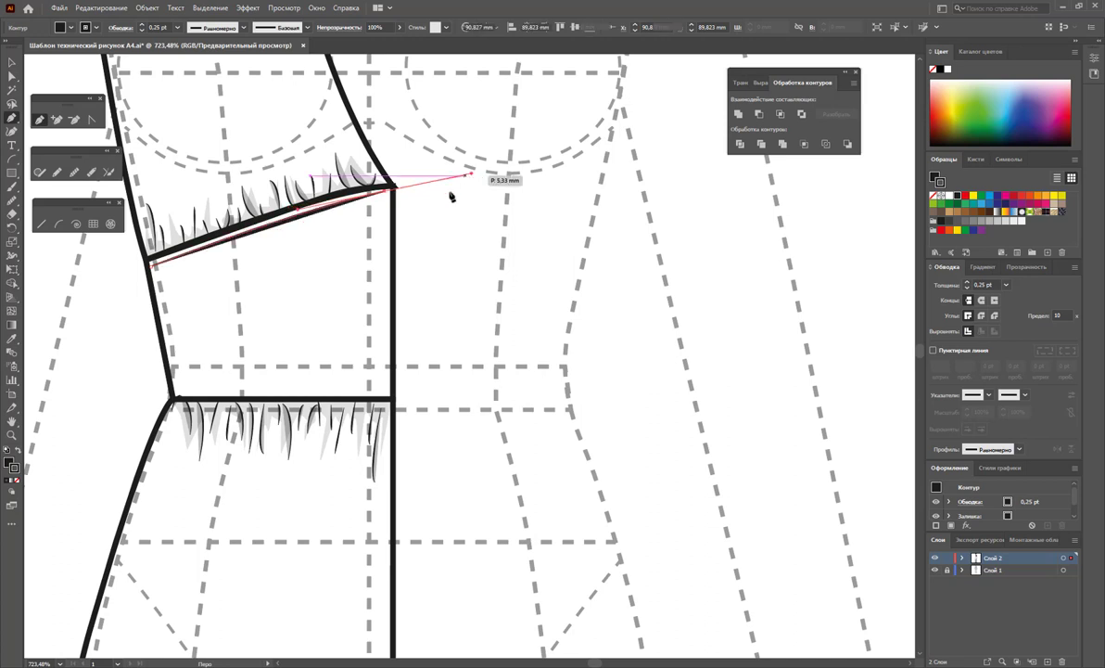
pyautogui.click(391, 399)
pyautogui.click(388, 388)
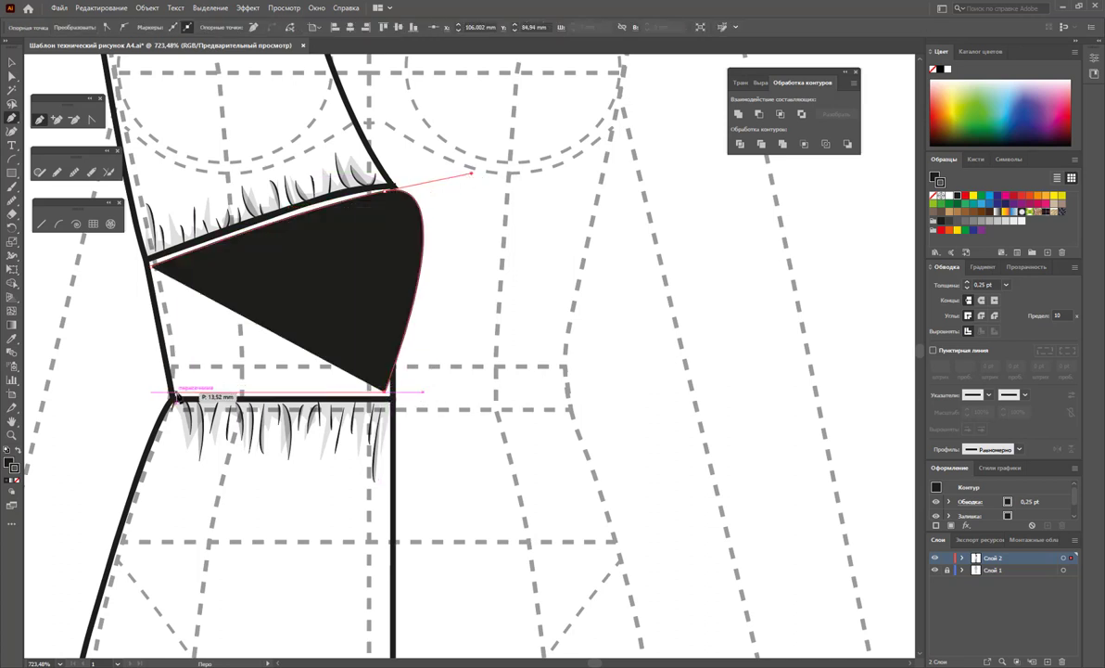
pyautogui.click(173, 394)
pyautogui.click(151, 262)
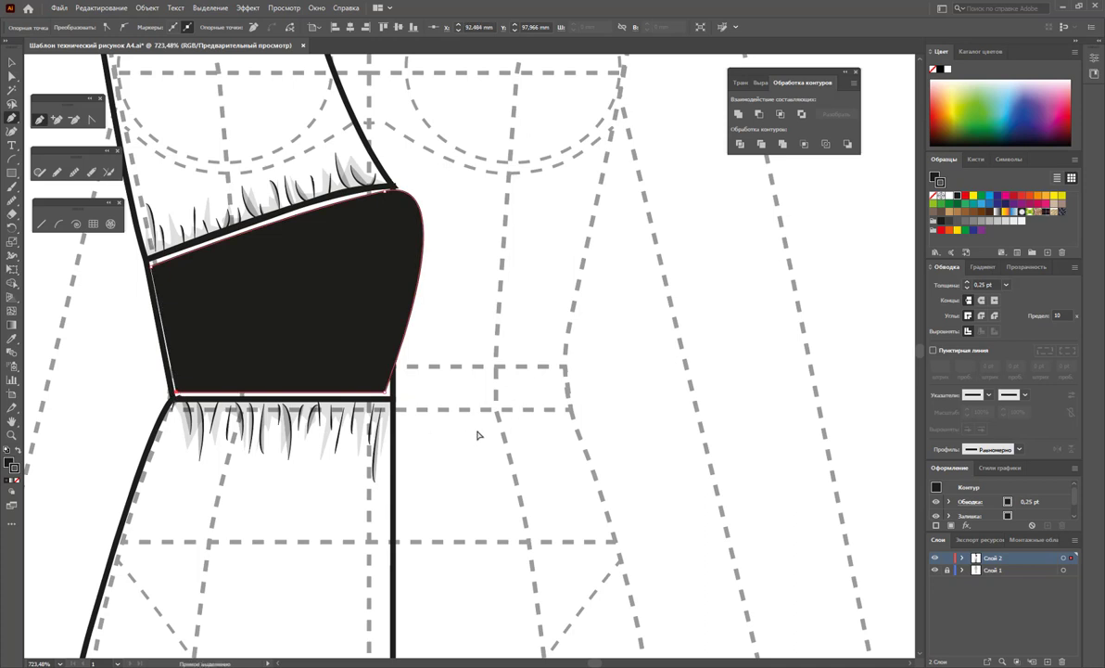
pyautogui.hotkey('ctrl', 'shift', 'a')
# Convert the top-right anchor to a sharp corner so the bodice's right edge is straight.
pyautogui.click(12, 76)
pyautogui.click(275, 234)
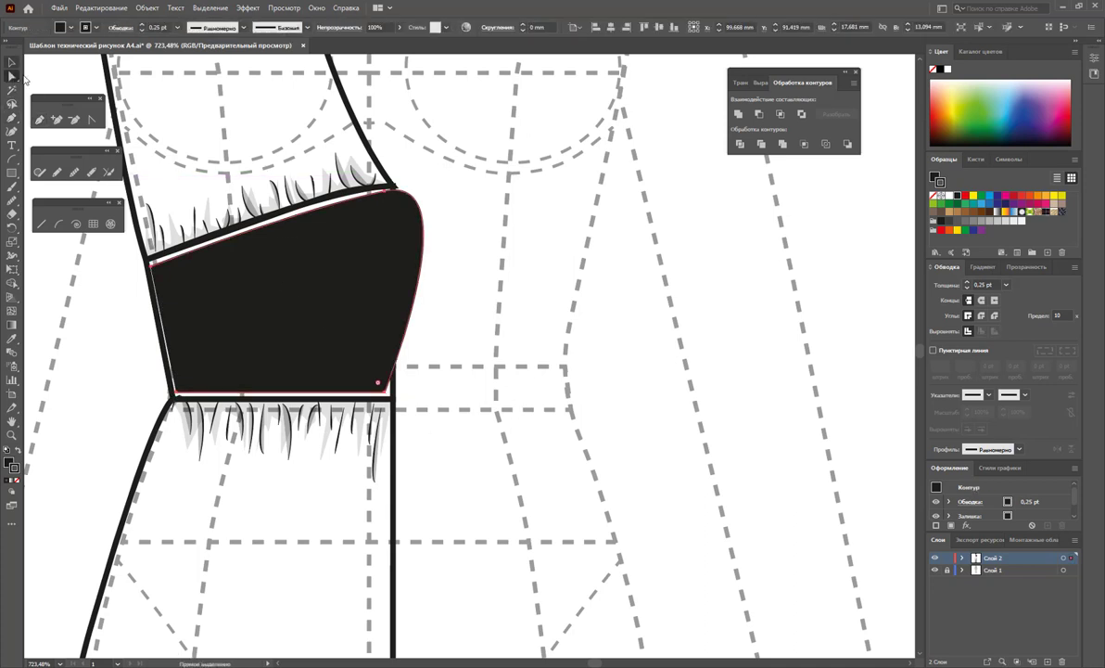
pyautogui.click(91, 120)
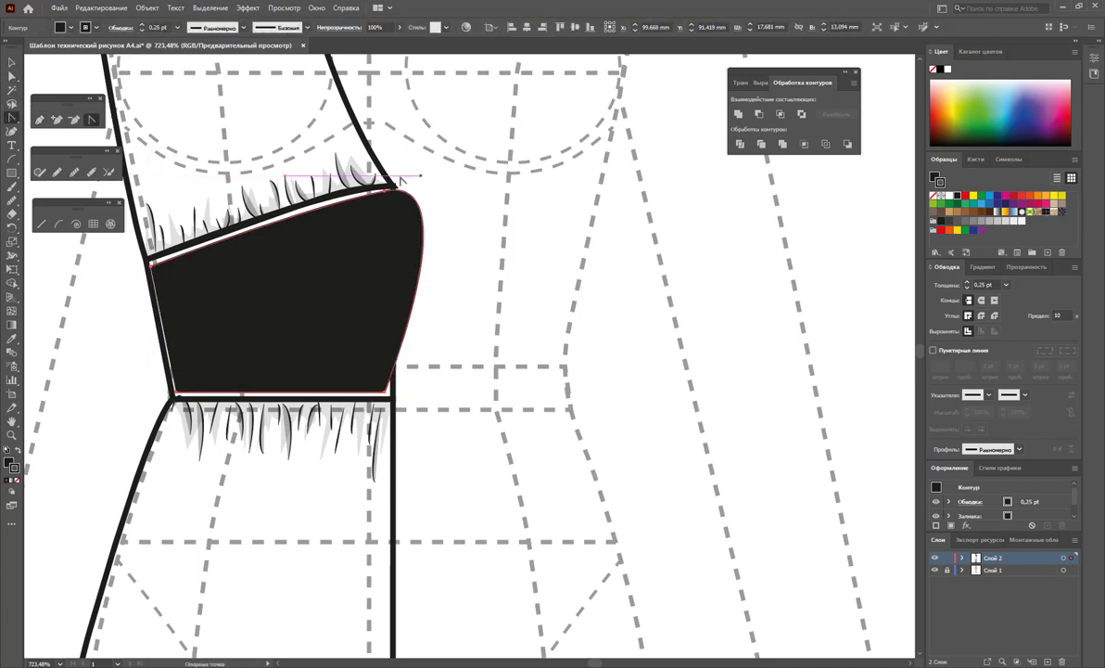
pyautogui.click(387, 389)
pyautogui.click(387, 190)
pyautogui.moveTo(386, 190)
pyautogui.mouseDown()
pyautogui.moveTo(419, 194)
pyautogui.moveTo(464, 168)
pyautogui.moveTo(467, 185)
pyautogui.mouseUp()
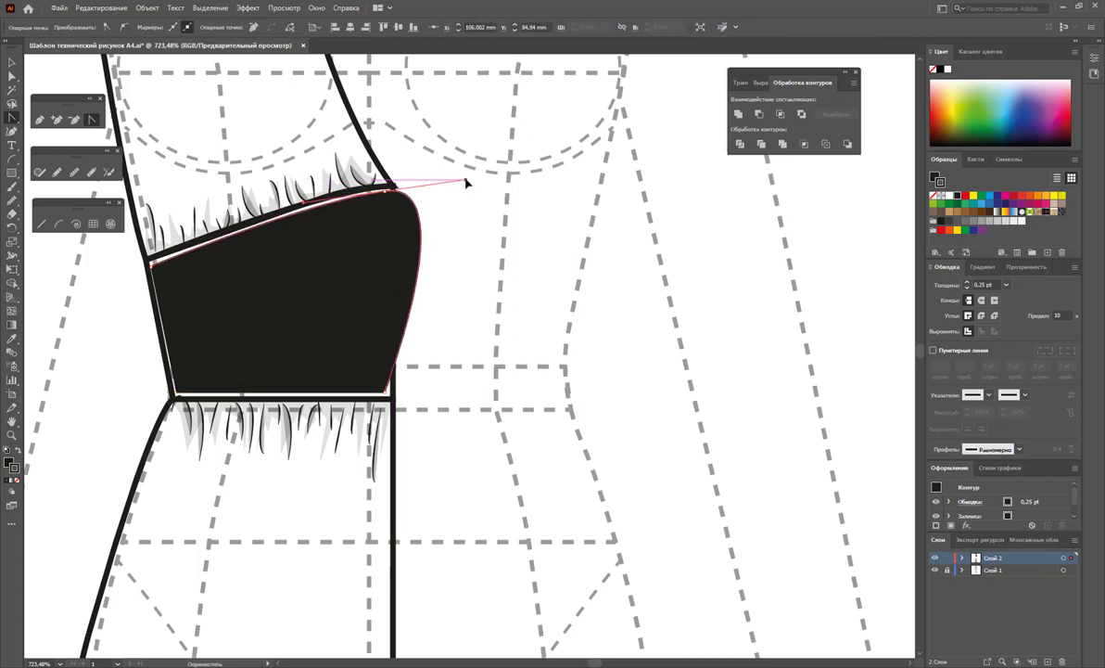
pyautogui.moveTo(467, 182); pyautogui.dragTo(469, 179)
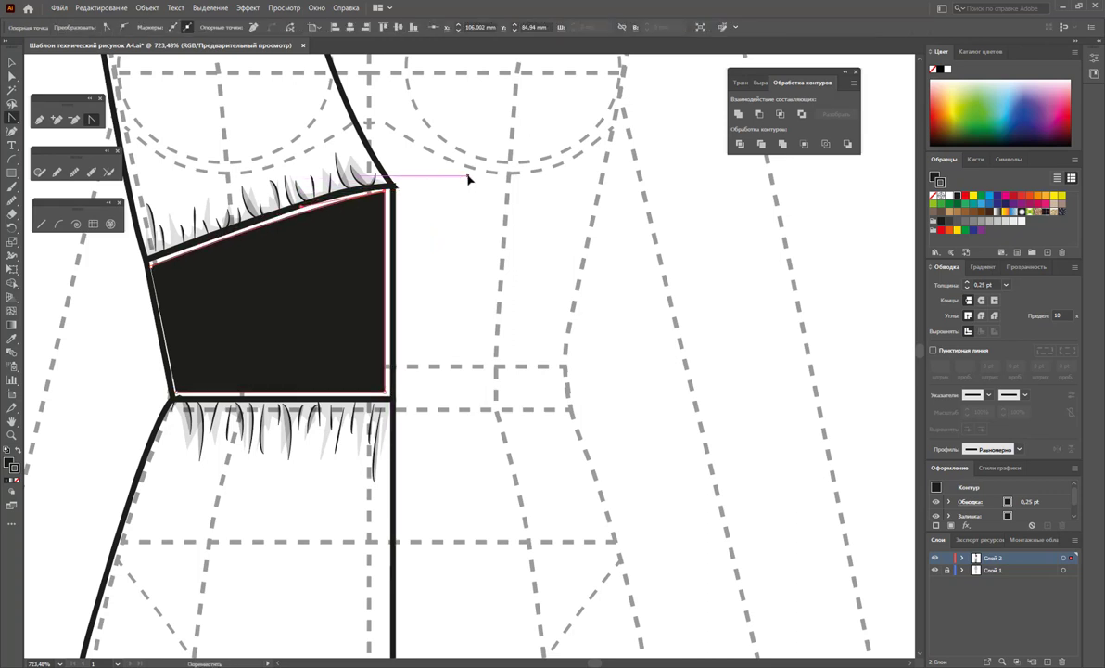
pyautogui.click(13, 64)
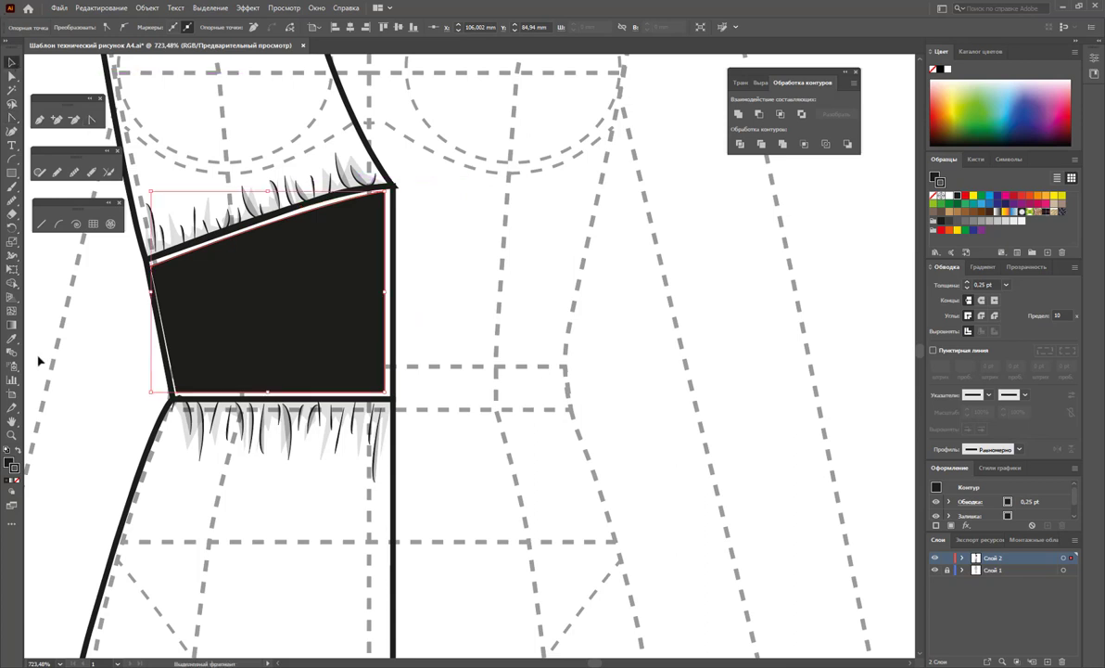
# Remove the bodice shape's fill and give it a dashed 0.25 pt stroke with 2 pt dashes.
pyautogui.click(15, 480)
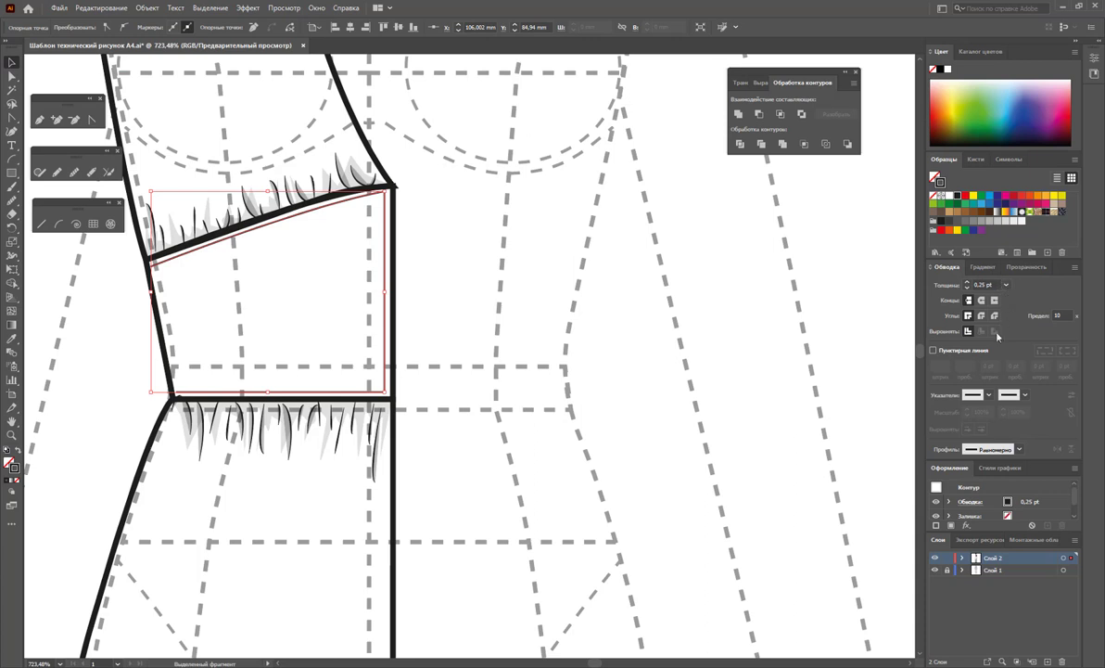
pyautogui.click(933, 351)
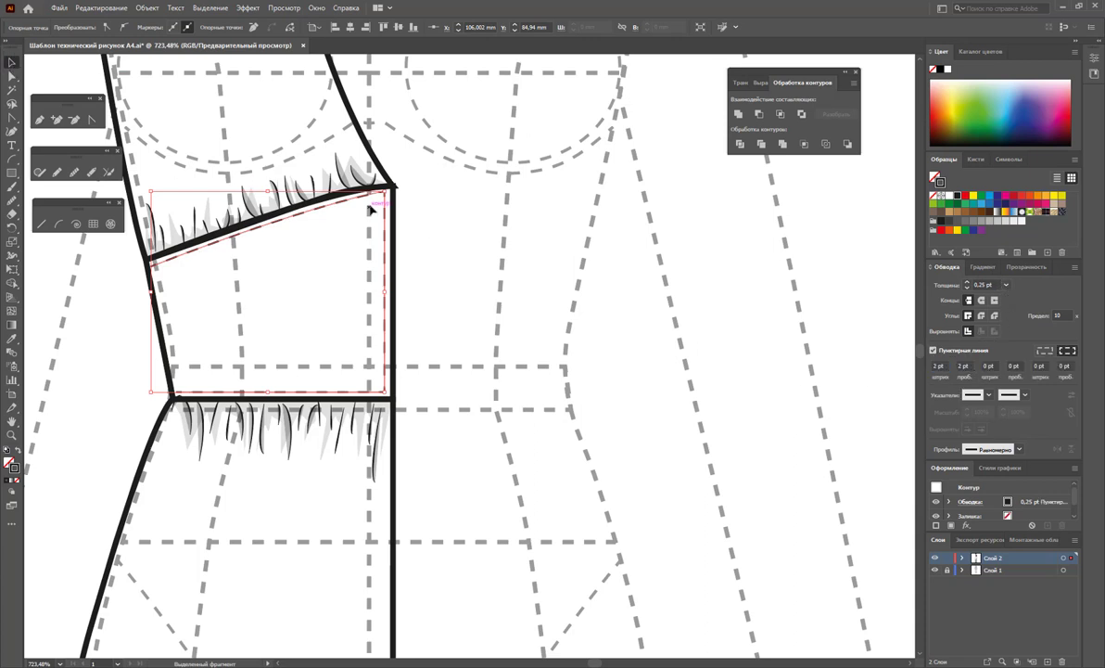
pyautogui.click(444, 222)
pyautogui.keyDown('alt'); pyautogui.click(401, 257); pyautogui.keyUp('alt')
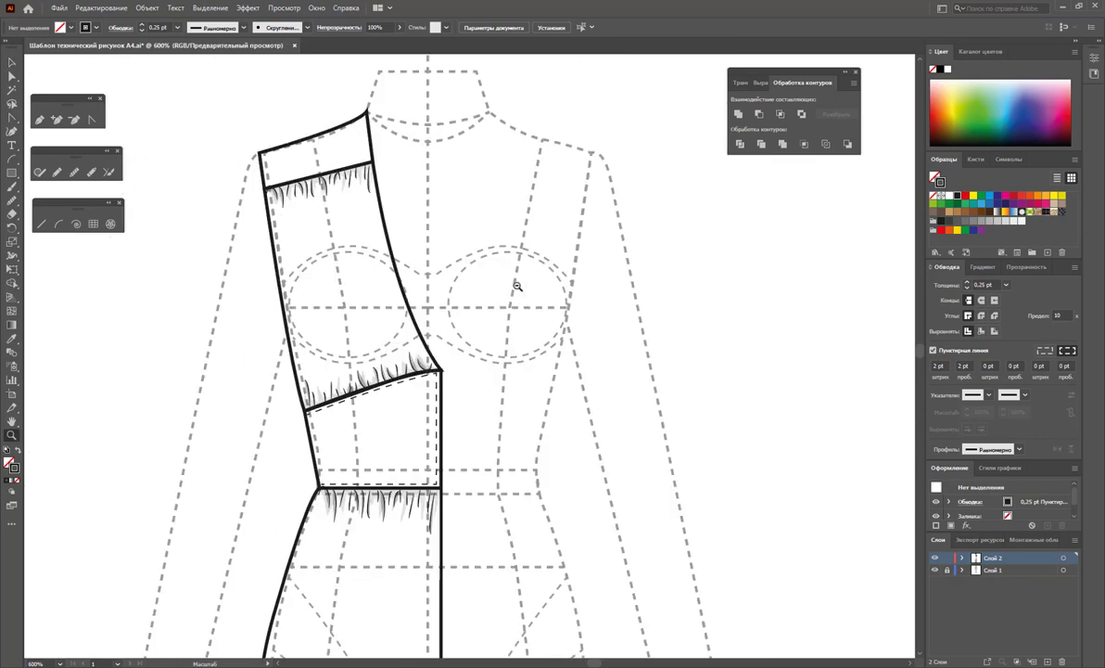
pyautogui.click(39, 119)
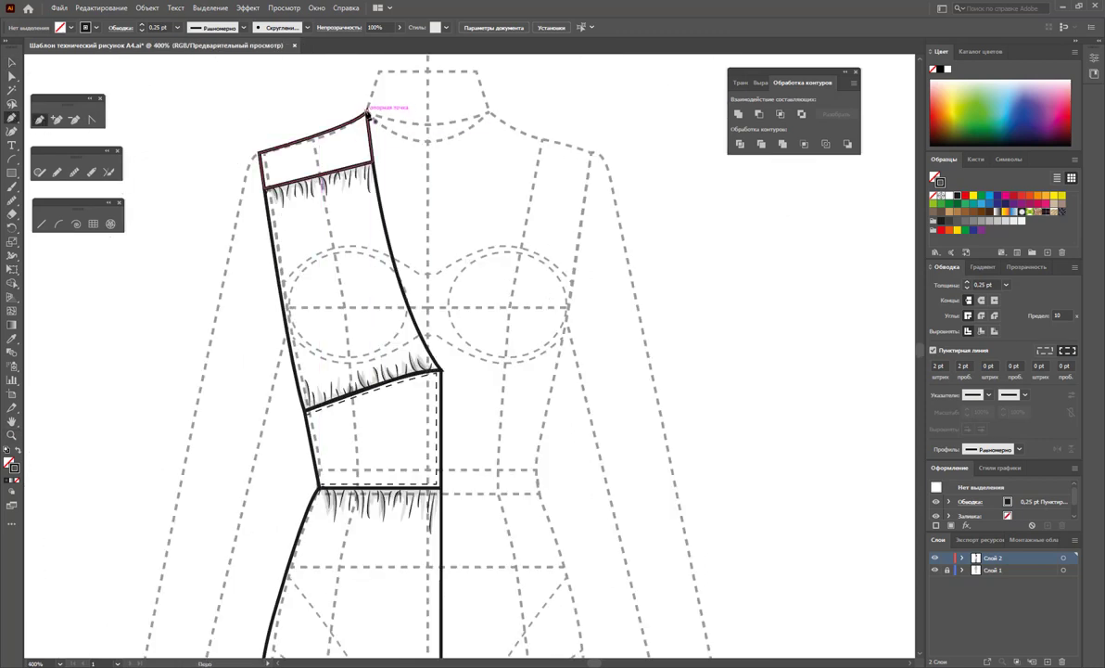
# Draw a closed panel path from the shoulder point along the neckline down to the bust seam.
pyautogui.moveTo(367, 111); pyautogui.dragTo(430, 125)
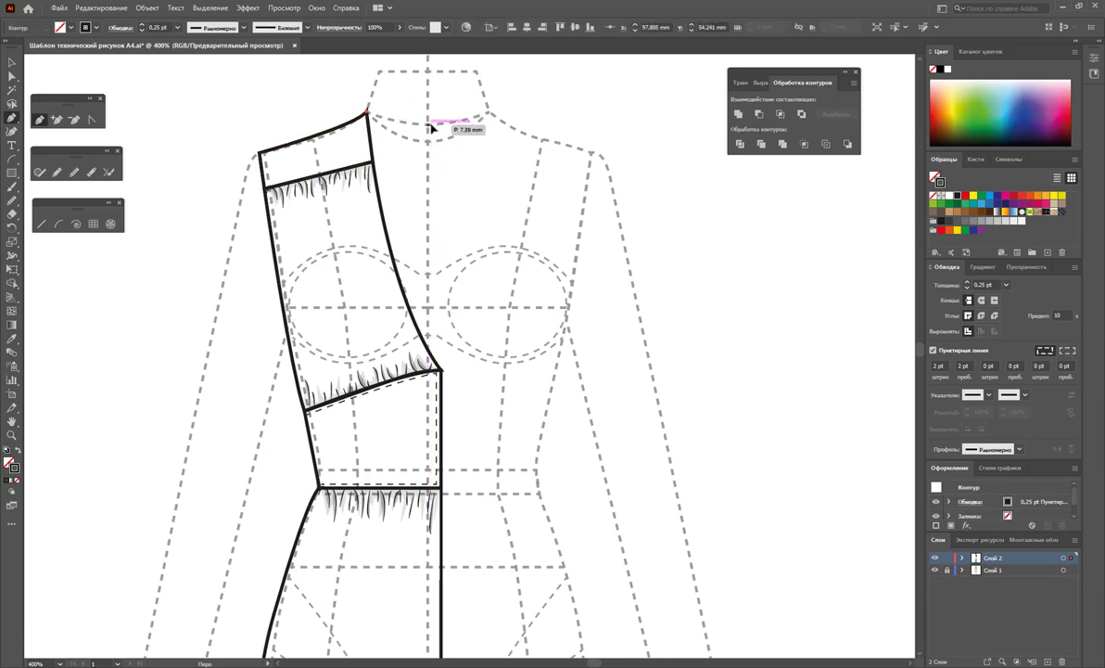
pyautogui.moveTo(431, 128); pyautogui.dragTo(484, 124)
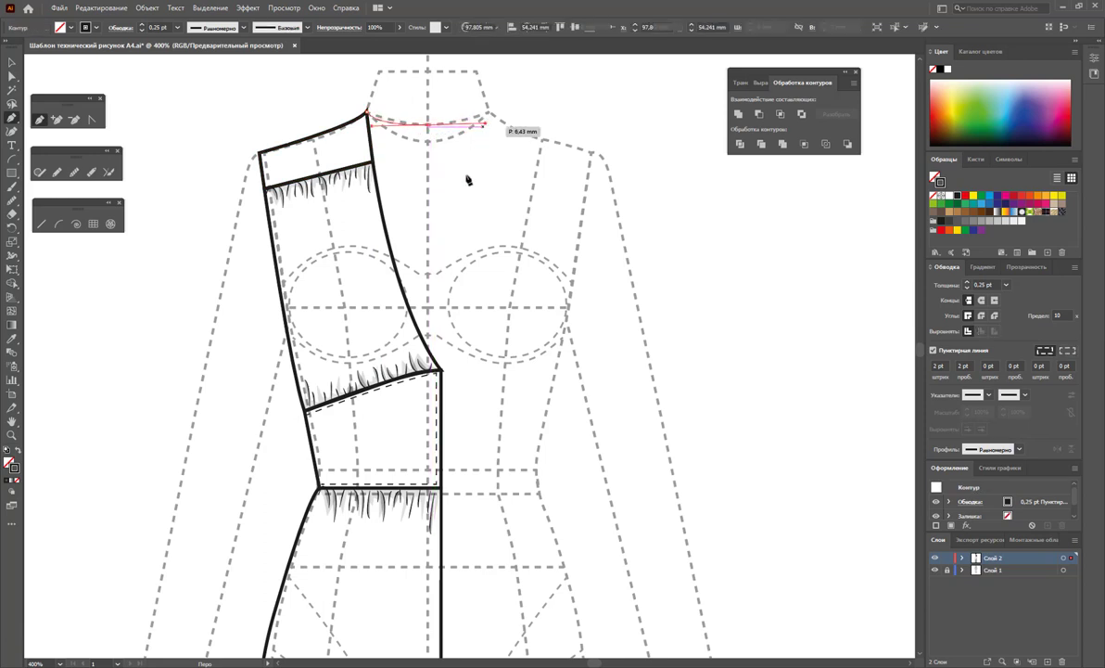
pyautogui.click(441, 370)
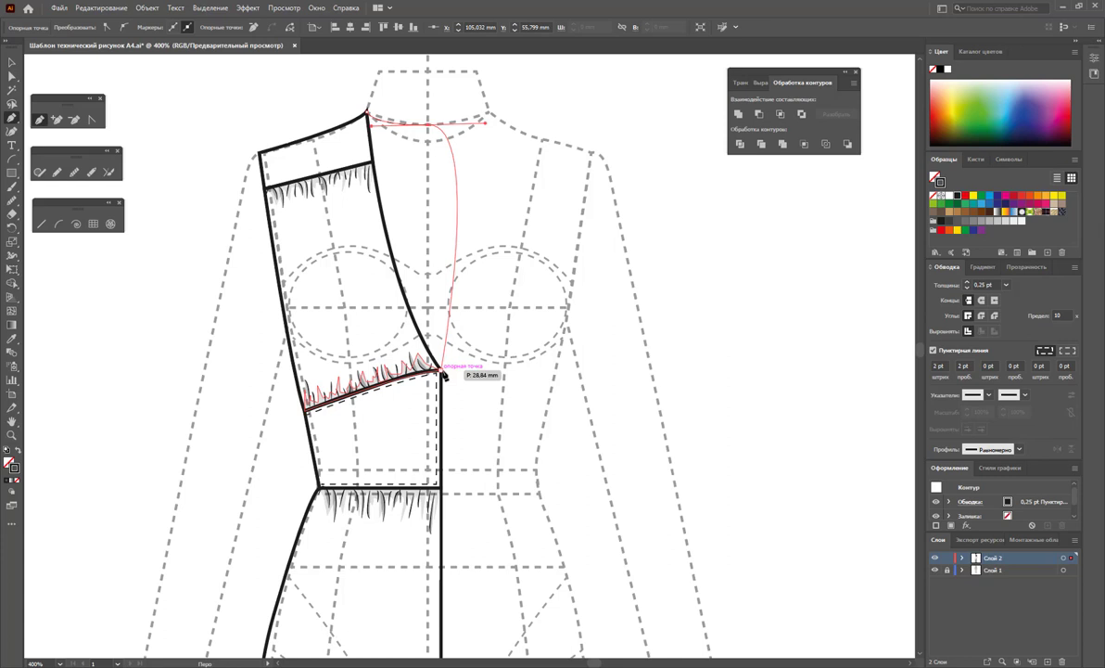
pyautogui.click(369, 113)
pyautogui.scroll(5, 329, 95)
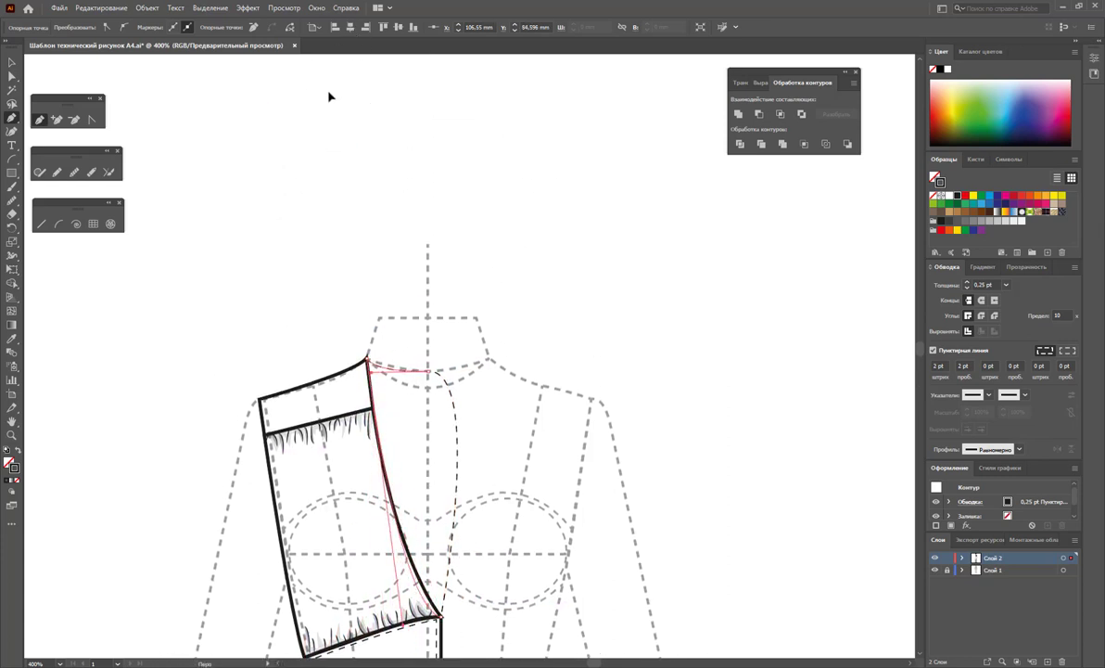
pyautogui.moveTo(350, 156)
pyautogui.mouseDown()
pyautogui.moveTo(375, 186)
pyautogui.moveTo(366, 180)
pyautogui.mouseUp()
pyautogui.keyDown('ctrl'); pyautogui.click(366, 180); pyautogui.keyUp('ctrl')
pyautogui.scroll(-2, 278, 139)
# Make the new panel path's stroke solid at 1 pt weight.
pyautogui.click(13, 76)
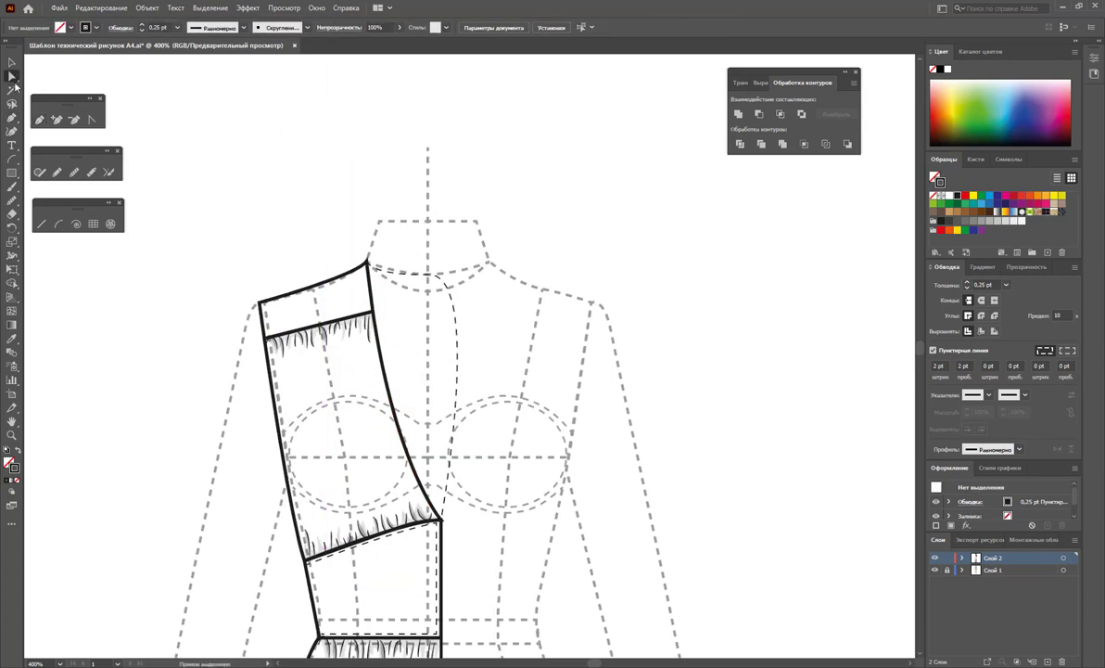
pyautogui.click(454, 371)
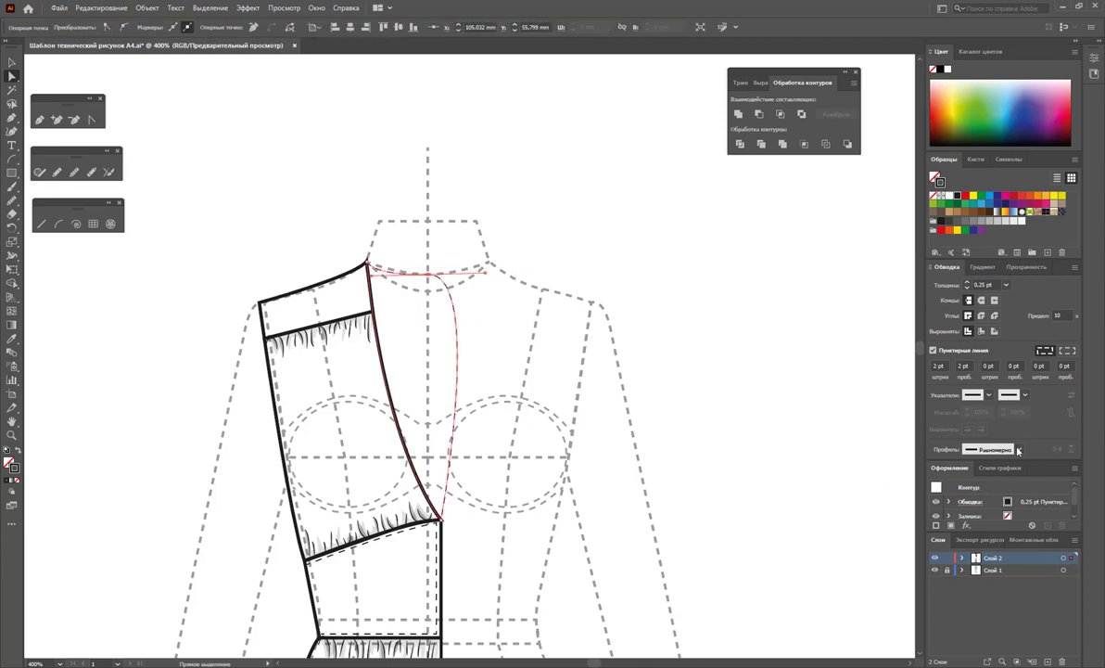
pyautogui.click(933, 351)
pyautogui.click(1007, 288)
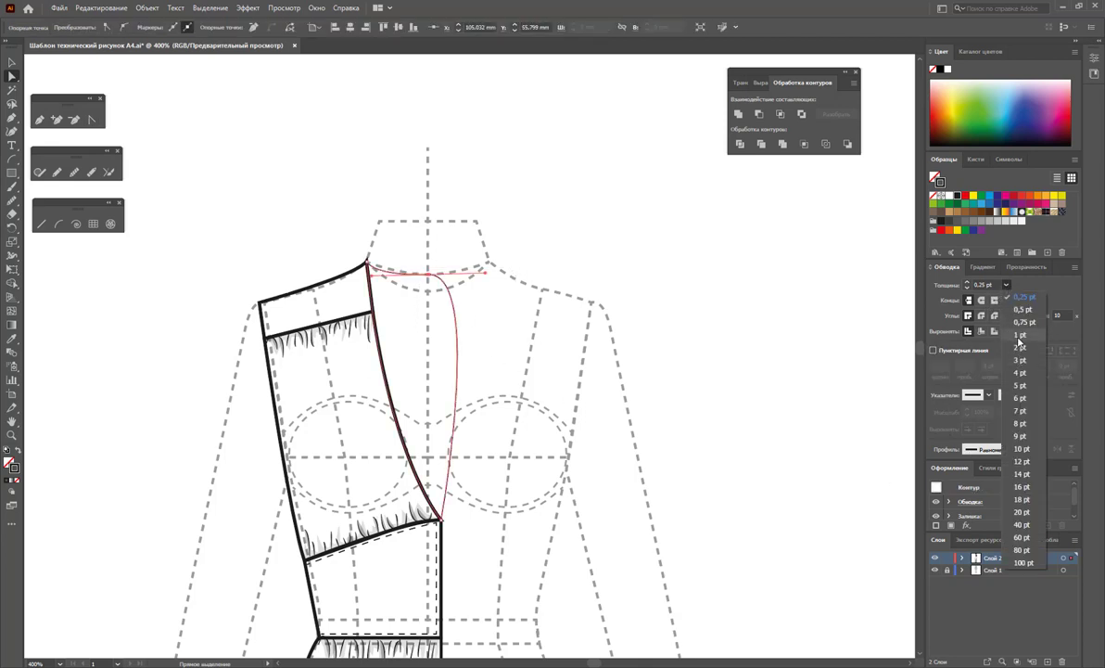
pyautogui.click(1015, 319)
# Straighten the curved segment below the neck and nudge the neck anchor slightly right.
pyautogui.click(92, 118)
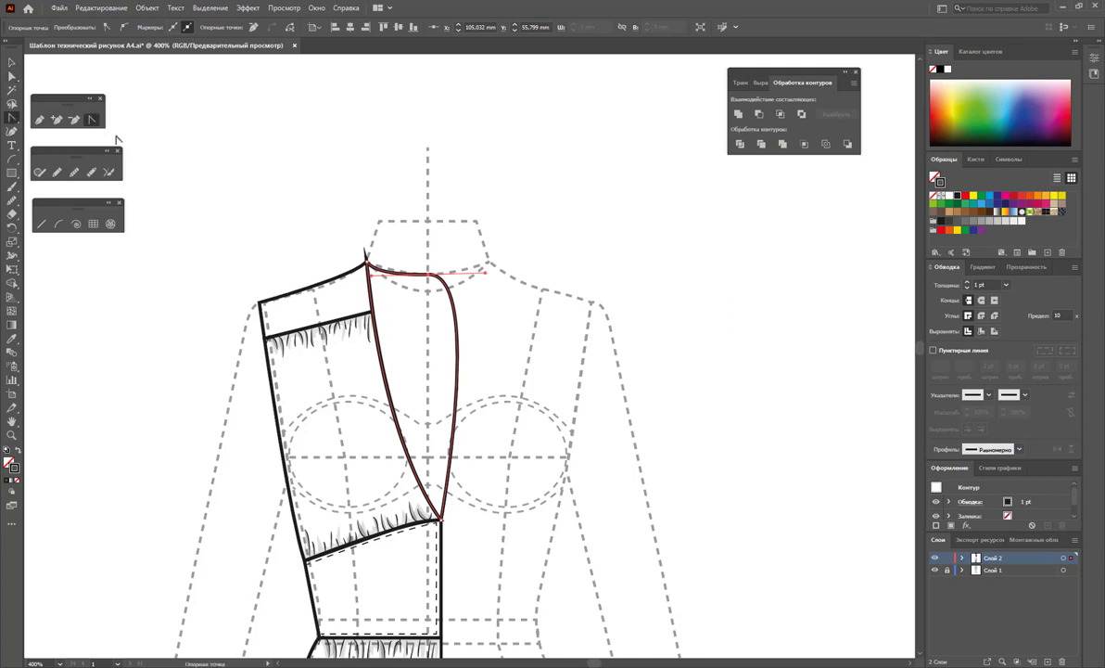
pyautogui.click(485, 272)
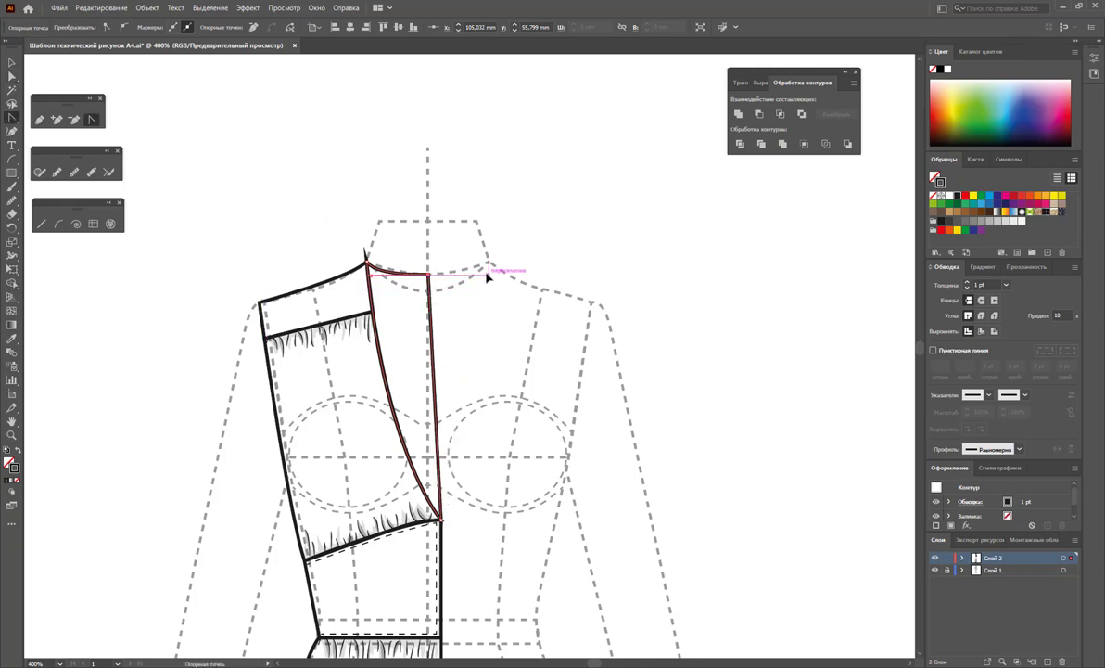
pyautogui.press('a')
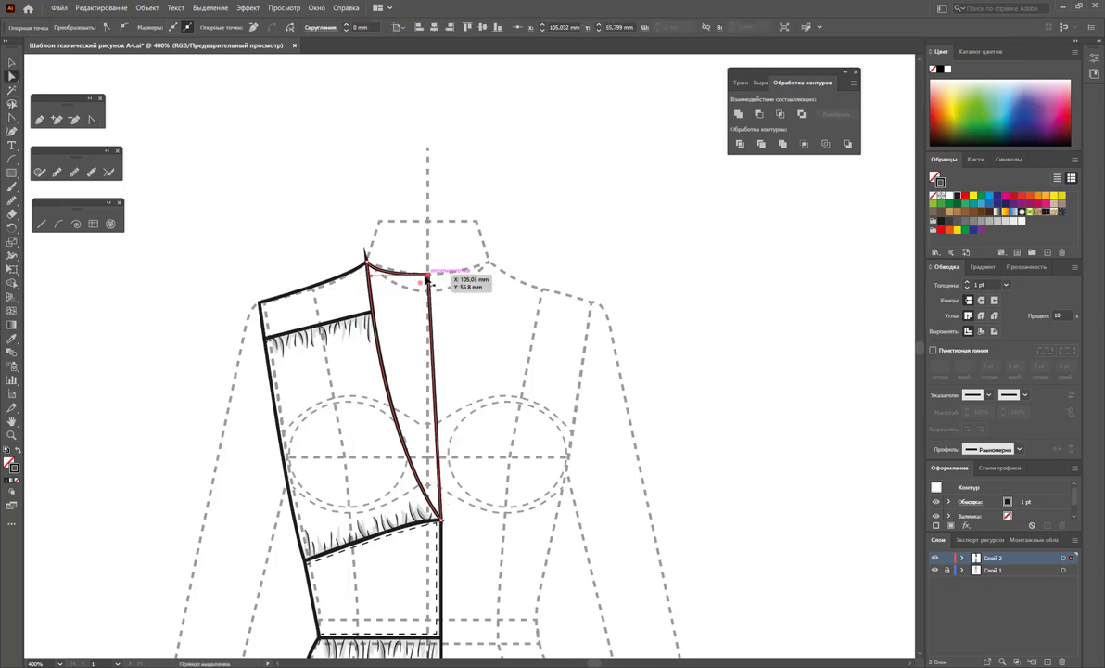
pyautogui.moveTo(429, 275); pyautogui.dragTo(437, 276)
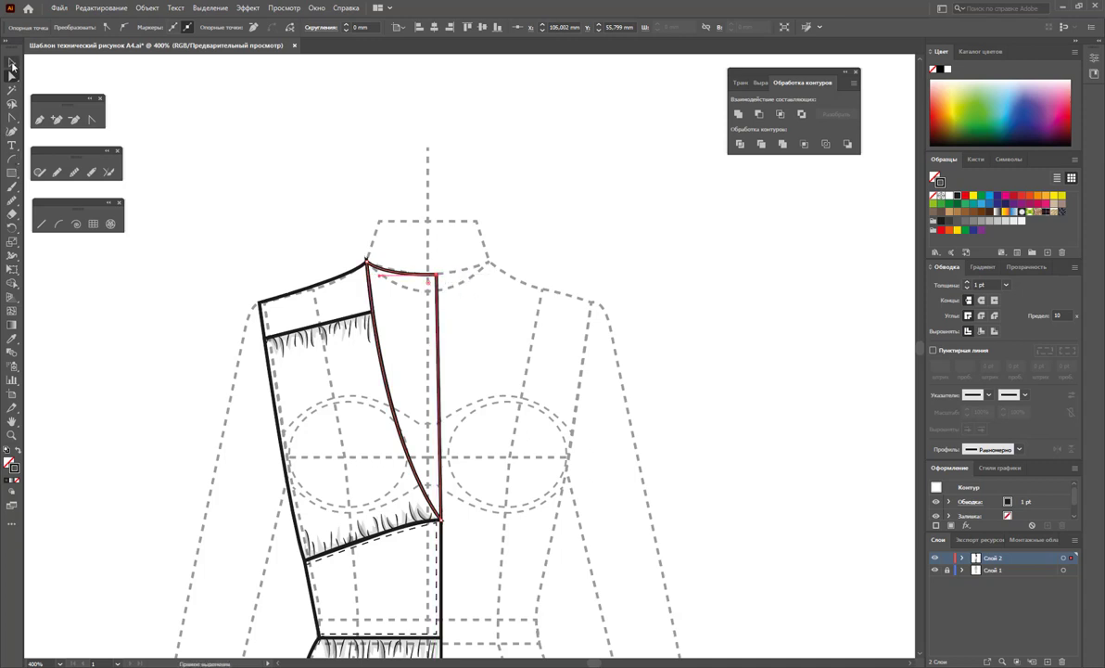
# Give the upper front bodice panel the default white fill and black stroke.
pyautogui.click(12, 63)
pyautogui.click(311, 168)
pyautogui.scroll(-2, 320, 170)
pyautogui.click(371, 189)
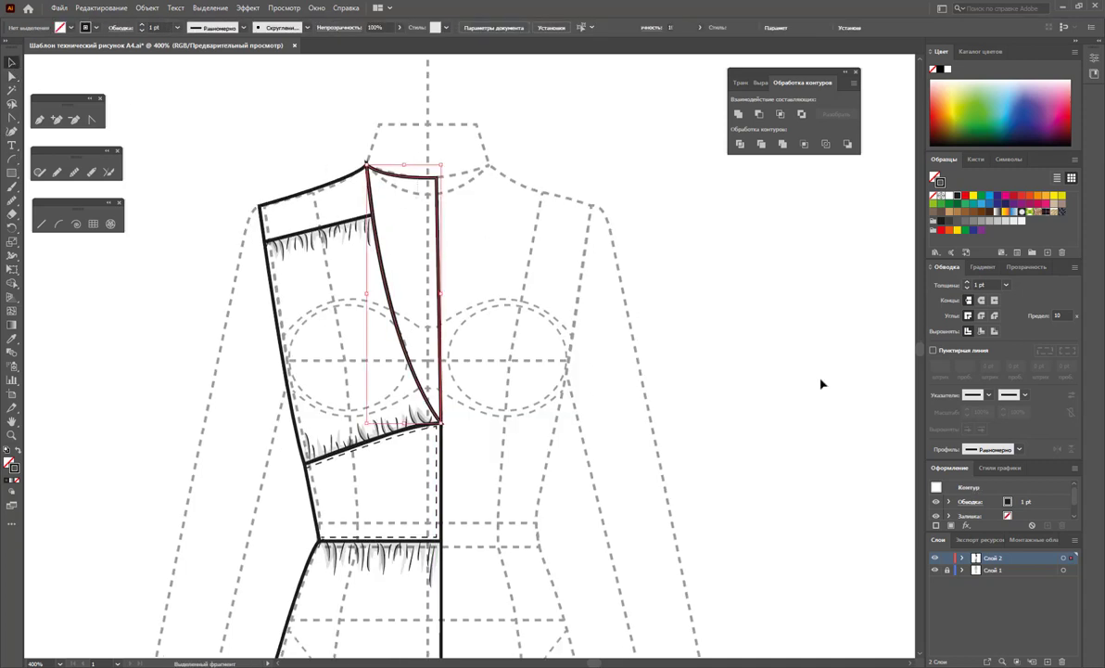
pyautogui.click(340, 155)
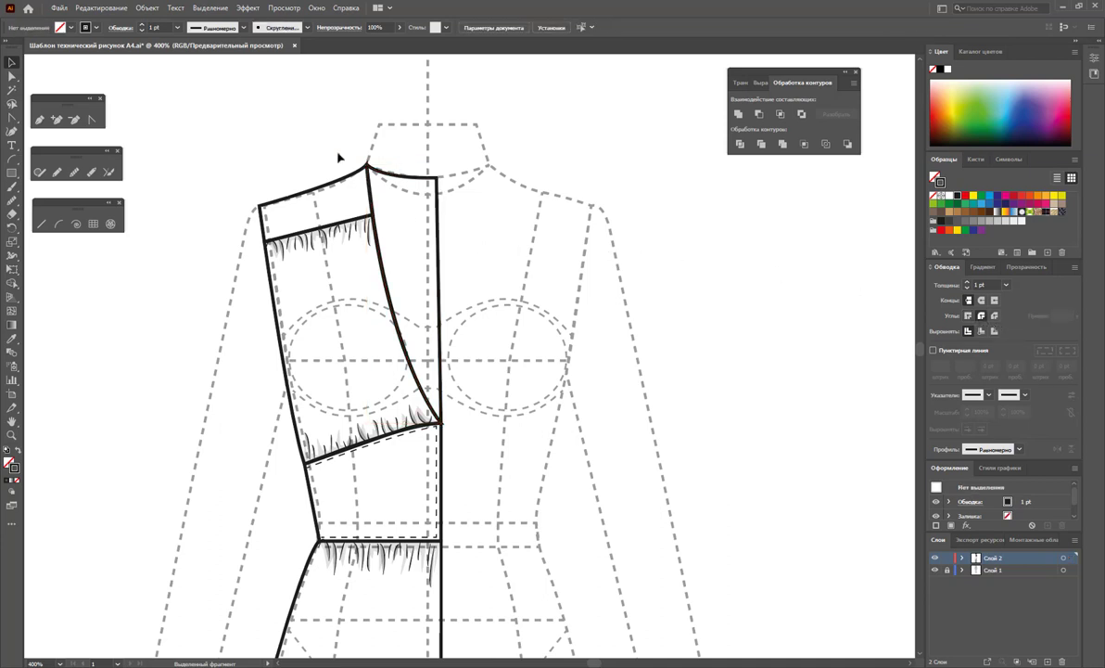
pyautogui.click(367, 177)
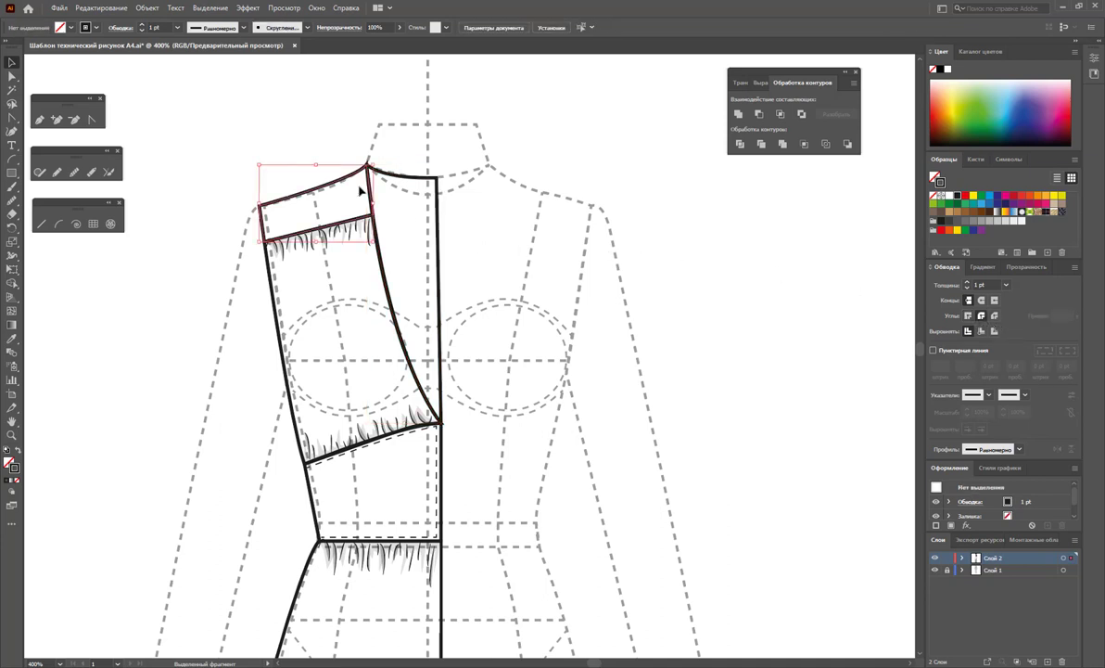
pyautogui.click(686, 250)
pyautogui.scroll(-2, 520, 211)
pyautogui.scroll(1, 454, 139)
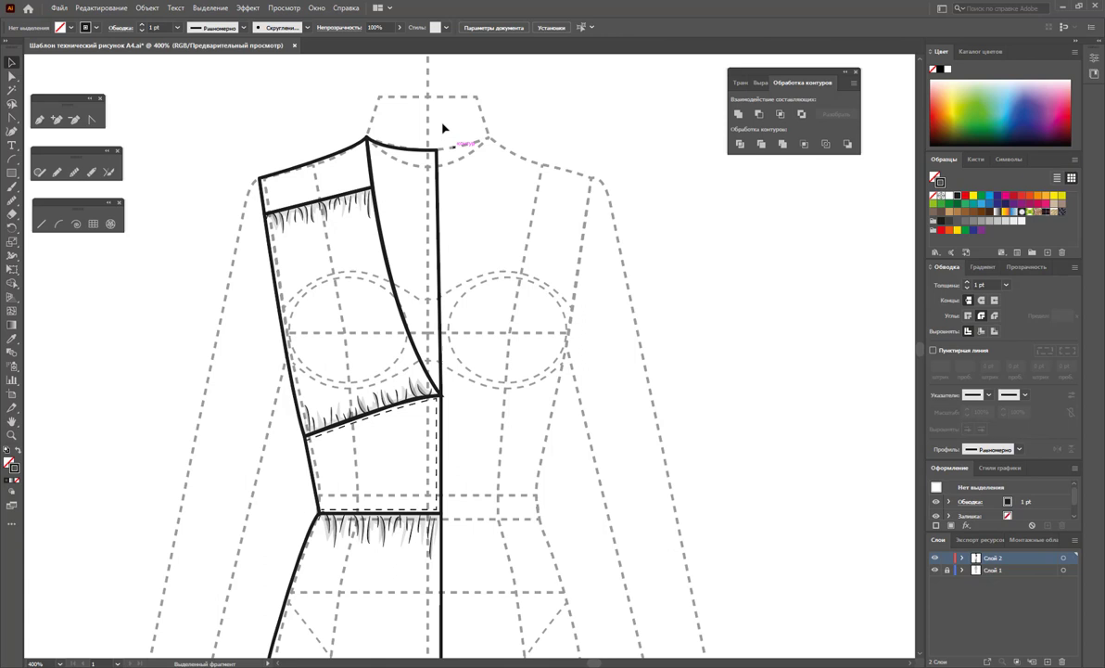
pyautogui.click(369, 150)
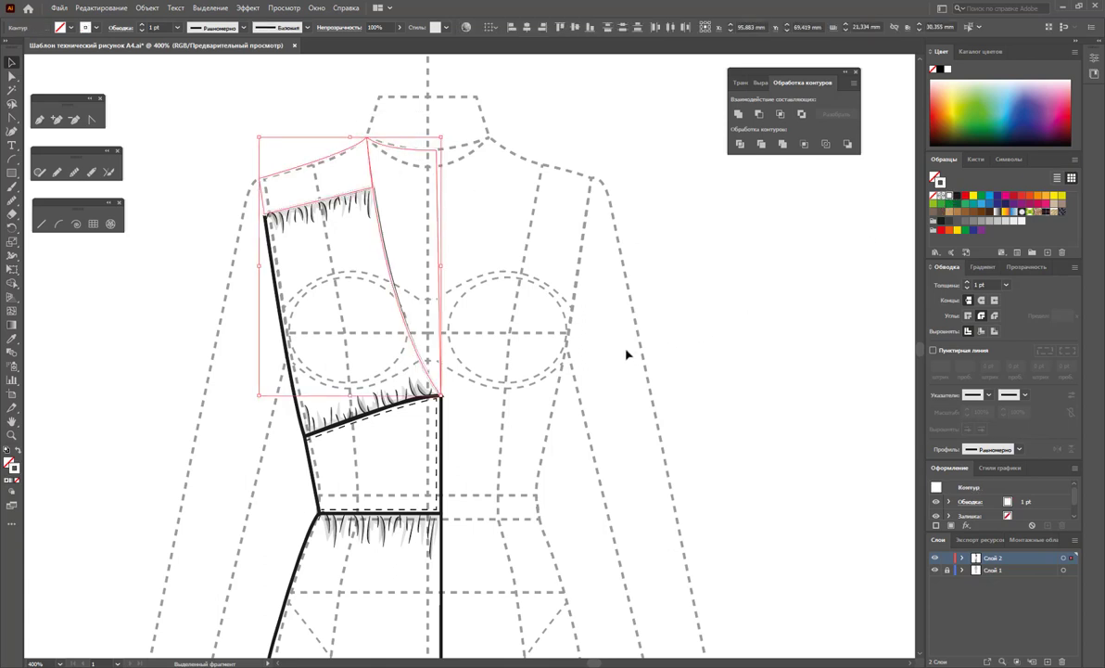
pyautogui.press('d')
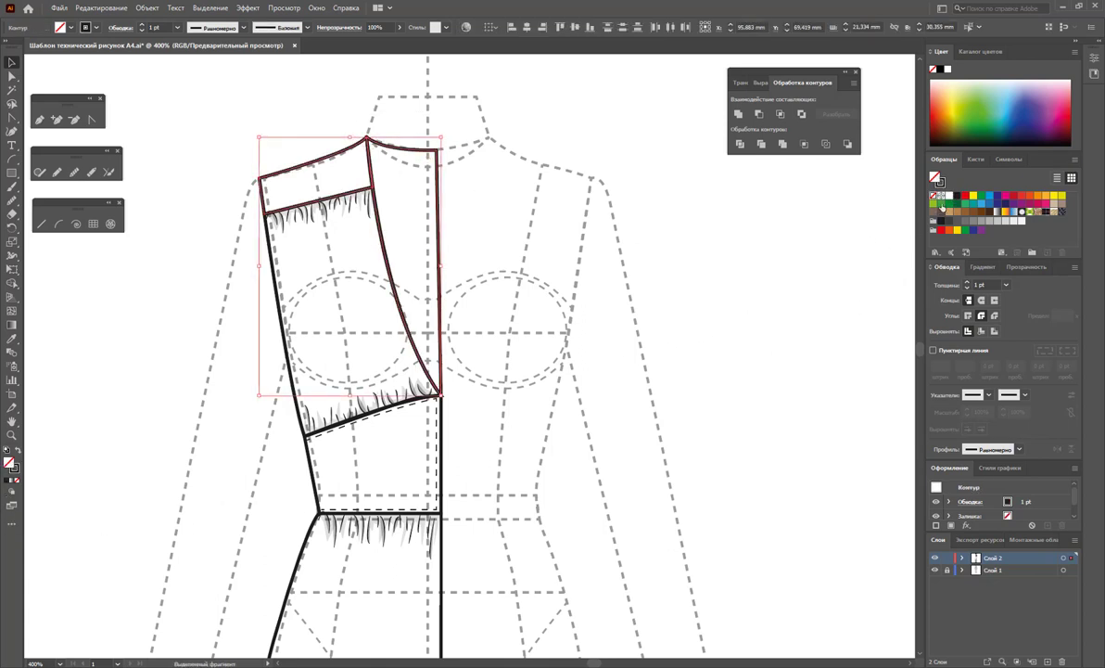
pyautogui.click(380, 261)
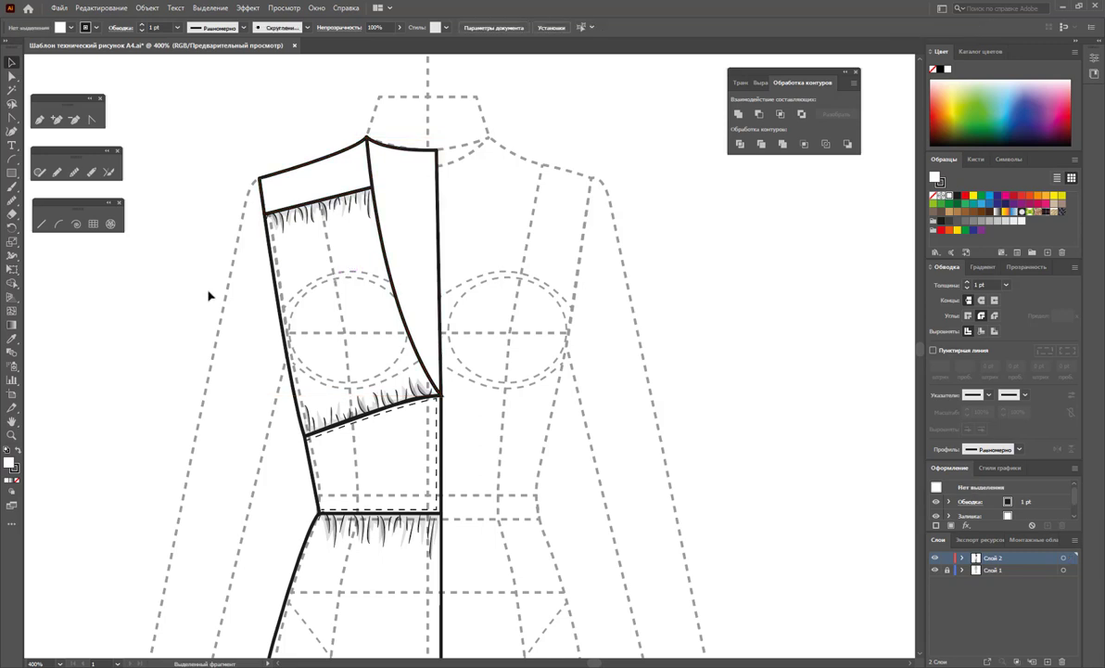
# Bring the upper front panel to the front so the bust lines behind it are hidden.
pyautogui.moveTo(209, 296); pyautogui.dragTo(317, 325)
pyautogui.click(353, 331)
pyautogui.hotkey('ctrl', 'shift', ']')
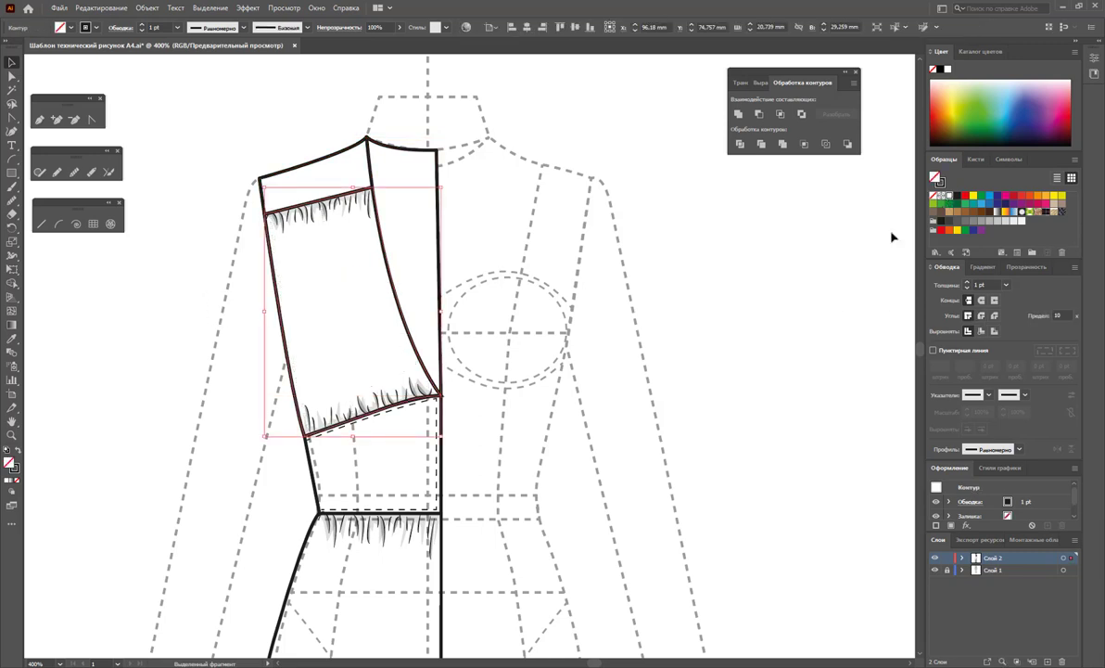
pyautogui.hotkey('ctrl', 'h')
pyautogui.scroll(-3, 480, 408)
pyautogui.click(291, 373)
pyautogui.click(326, 368)
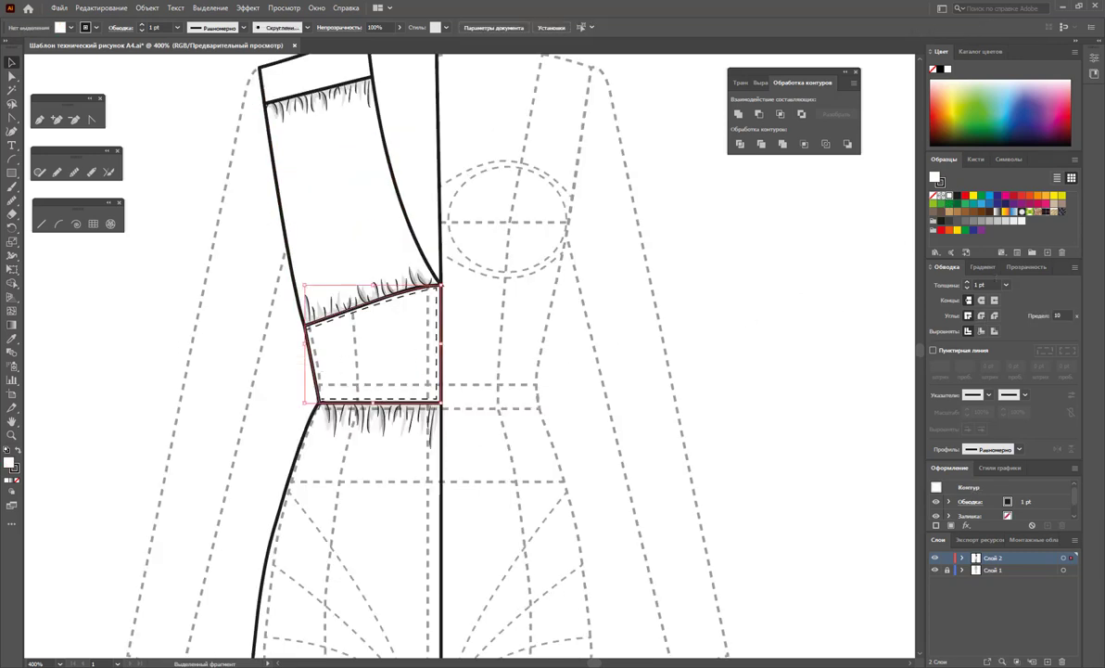
# Give the waistband panel a white fill.
pyautogui.press('z')
pyautogui.keyDown('alt'); pyautogui.click(490, 439); pyautogui.keyUp('alt')
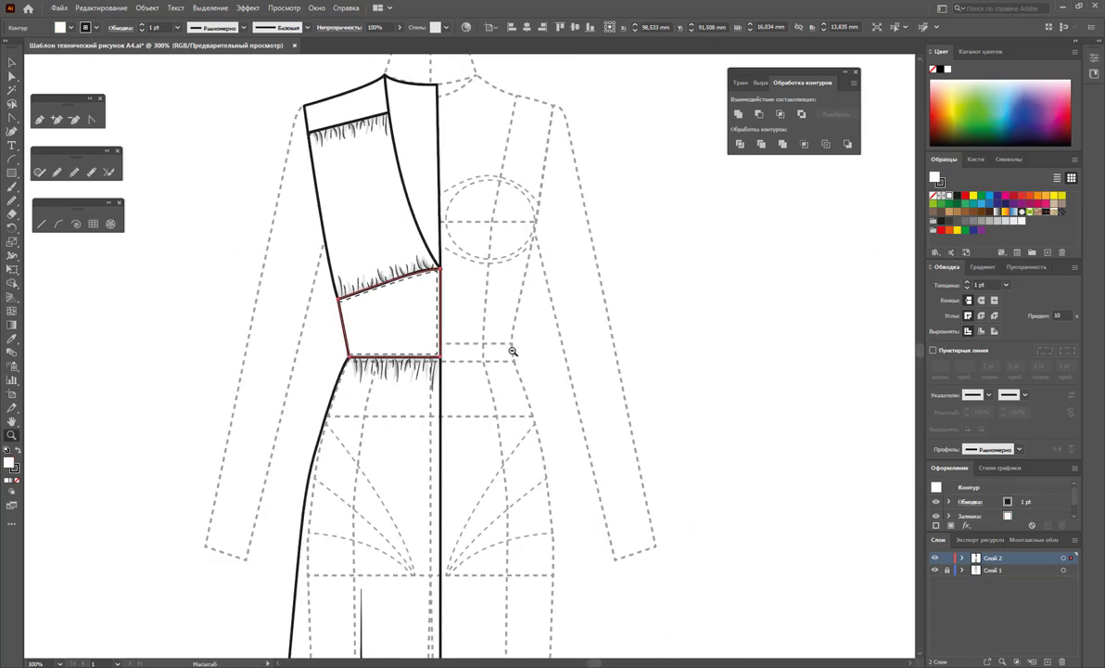
pyautogui.keyDown('alt'); pyautogui.click(510, 349); pyautogui.keyUp('alt')
pyautogui.keyDown('alt'); pyautogui.click(478, 324); pyautogui.keyUp('alt')
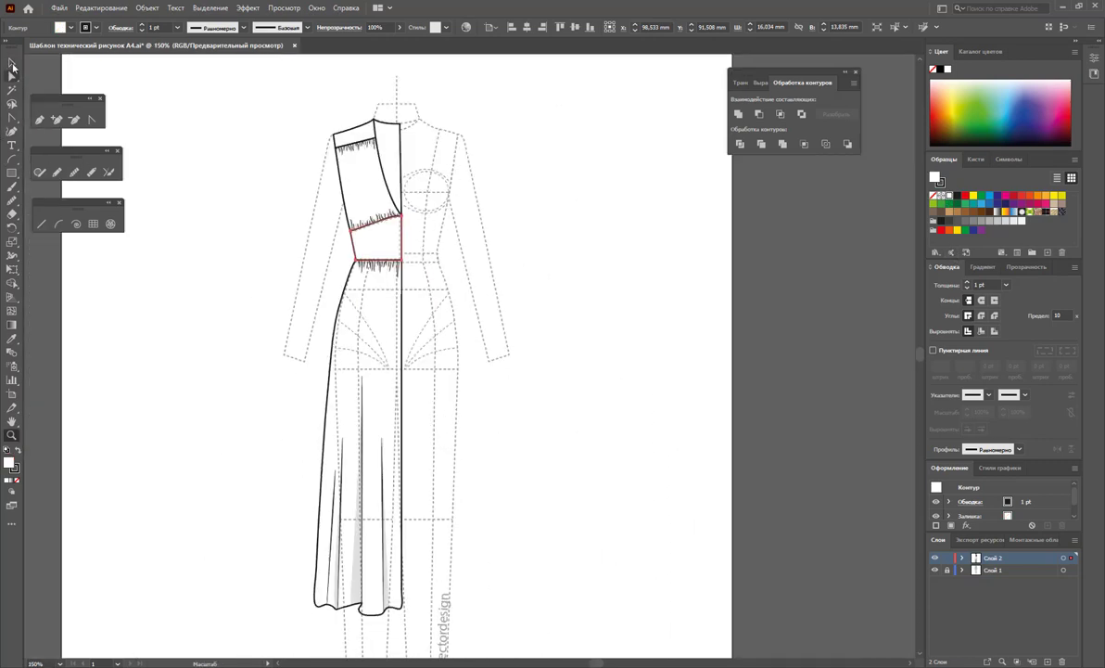
# Fill the skirt panel white and select every path of the left dress half.
pyautogui.click(13, 65)
pyautogui.click(350, 323)
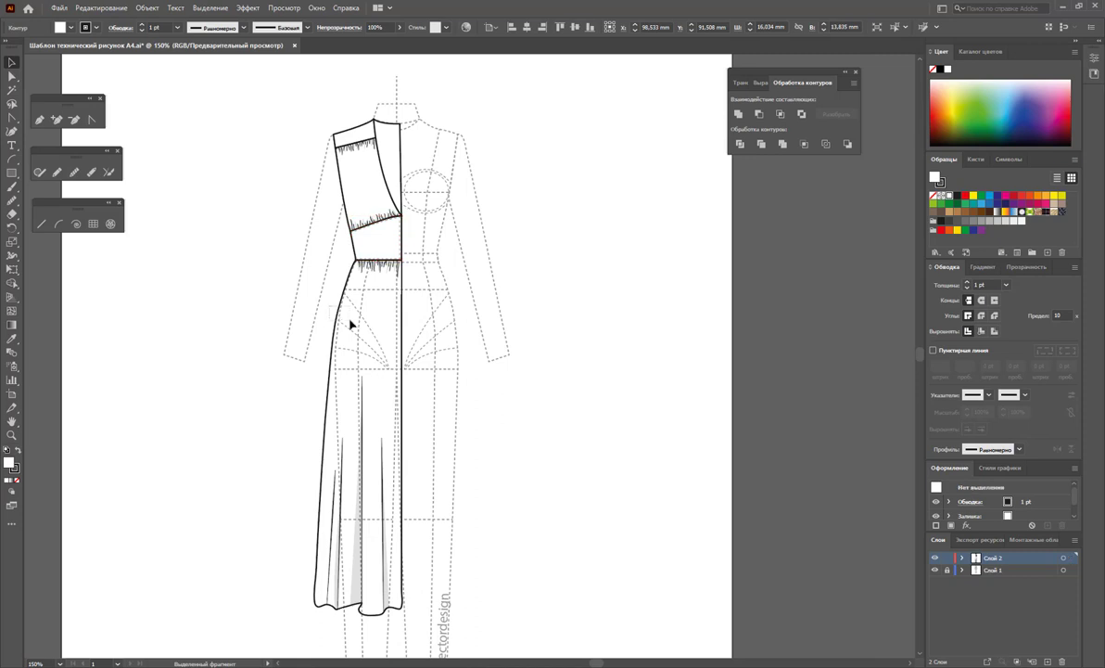
pyautogui.click(946, 197)
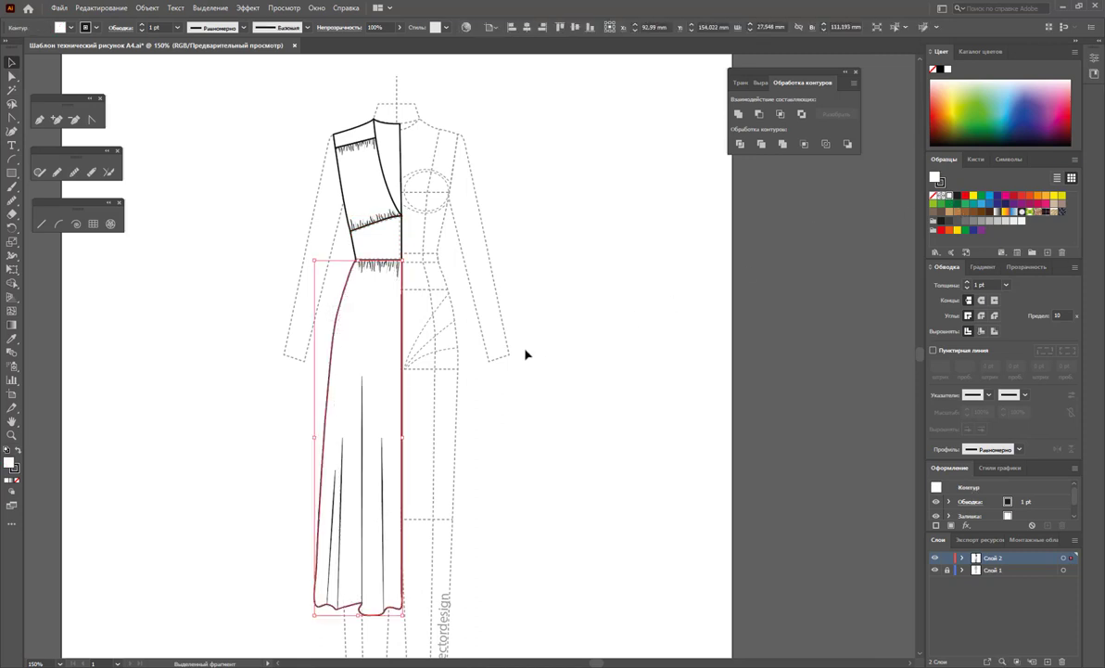
pyautogui.click(509, 348)
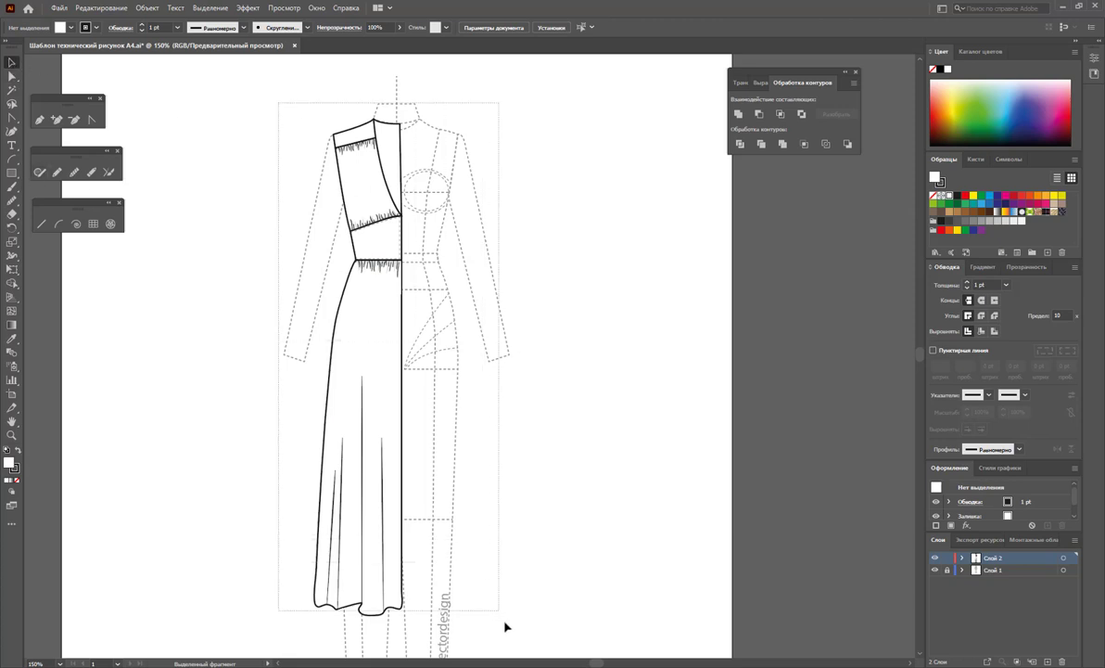
pyautogui.moveTo(260, 96); pyautogui.dragTo(505, 629)
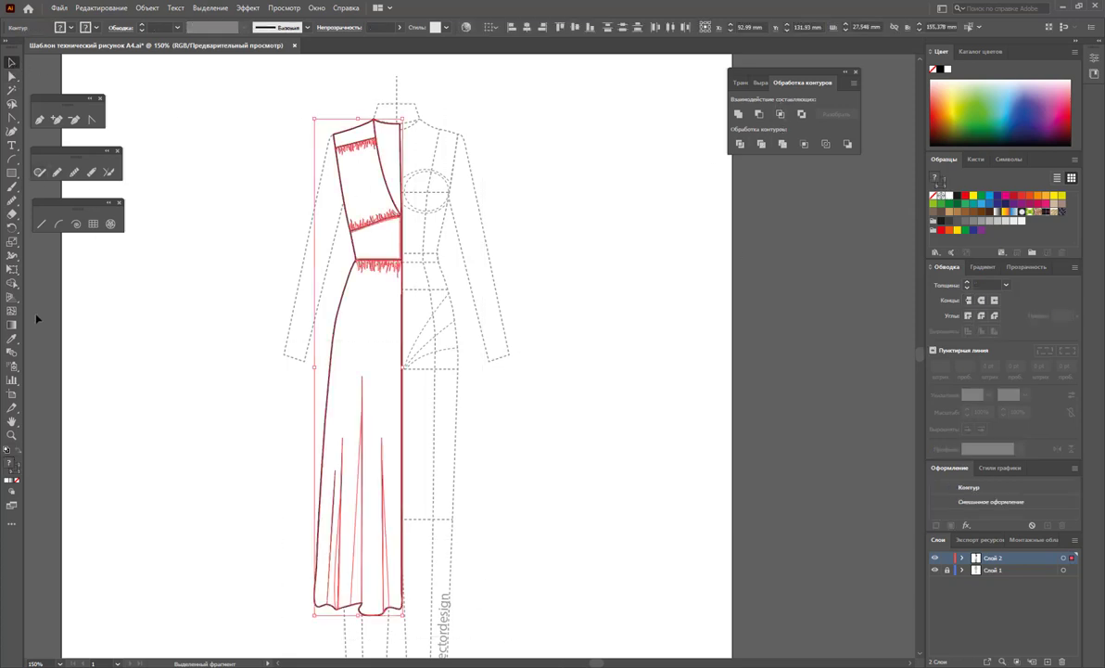
# Reflect a copy of the dress half at 90° across the centre line and send it to the back.
pyautogui.click(12, 225)
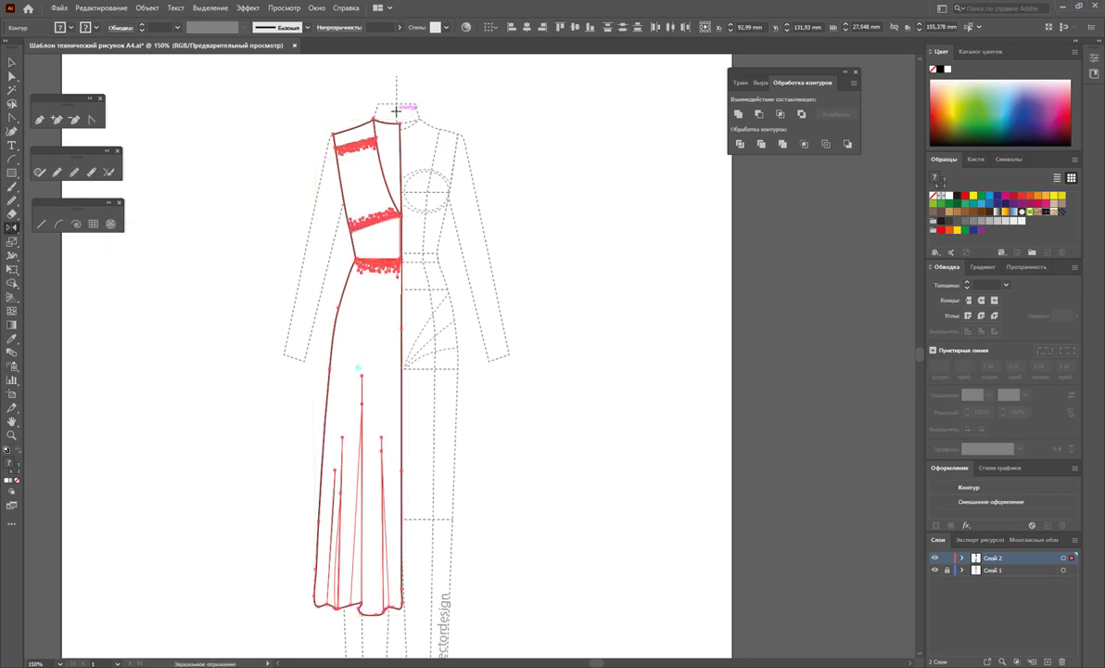
pyautogui.moveTo(396, 110); pyautogui.dragTo(445, 242)
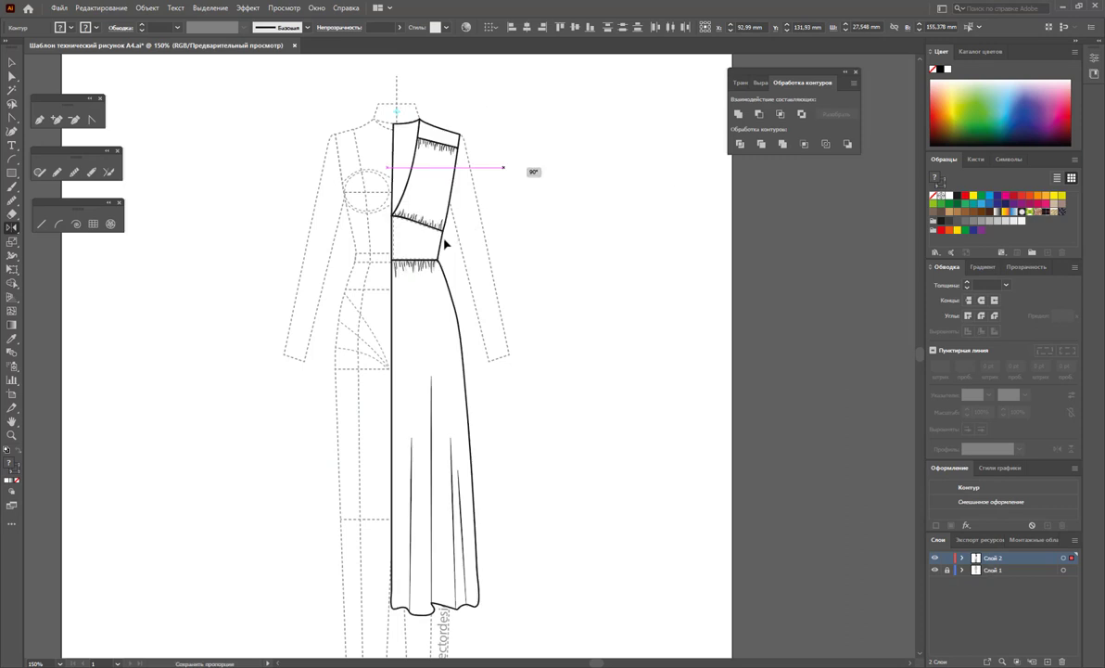
pyautogui.moveTo(445, 243); pyautogui.dragTo(445, 243)
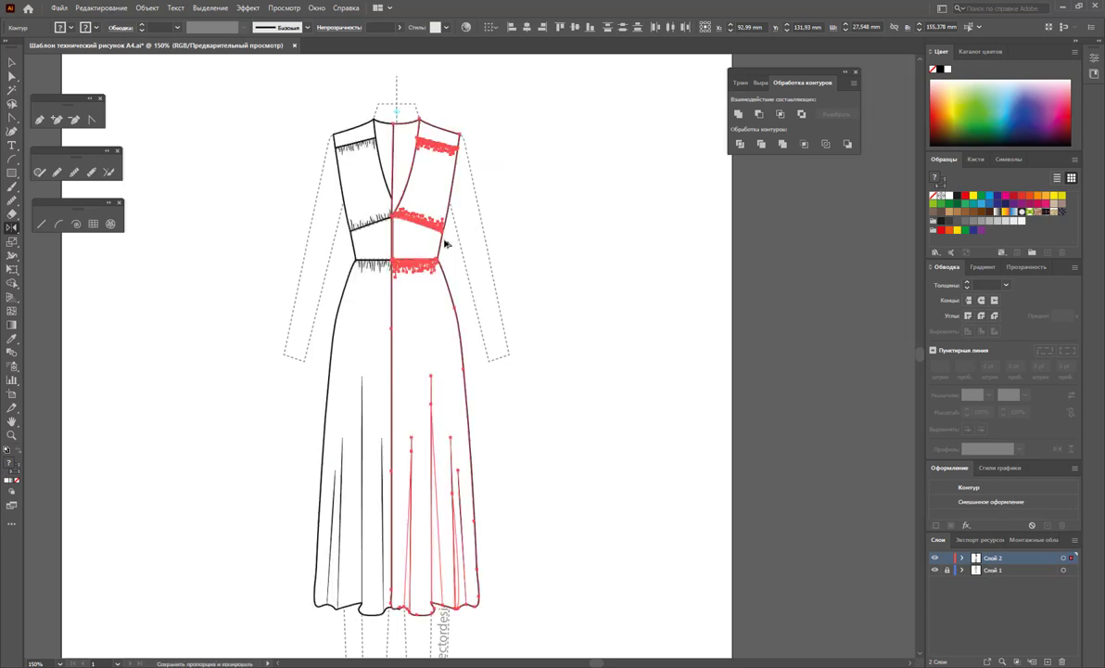
pyautogui.click(12, 61)
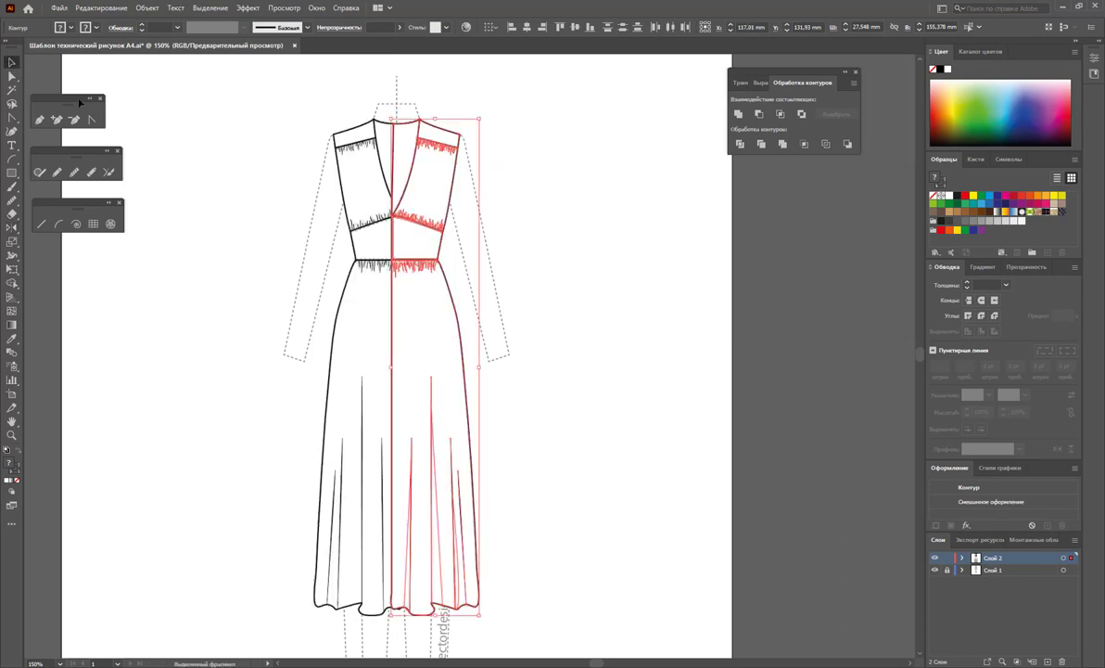
pyautogui.rightClick(432, 196)
pyautogui.moveTo(501, 384)
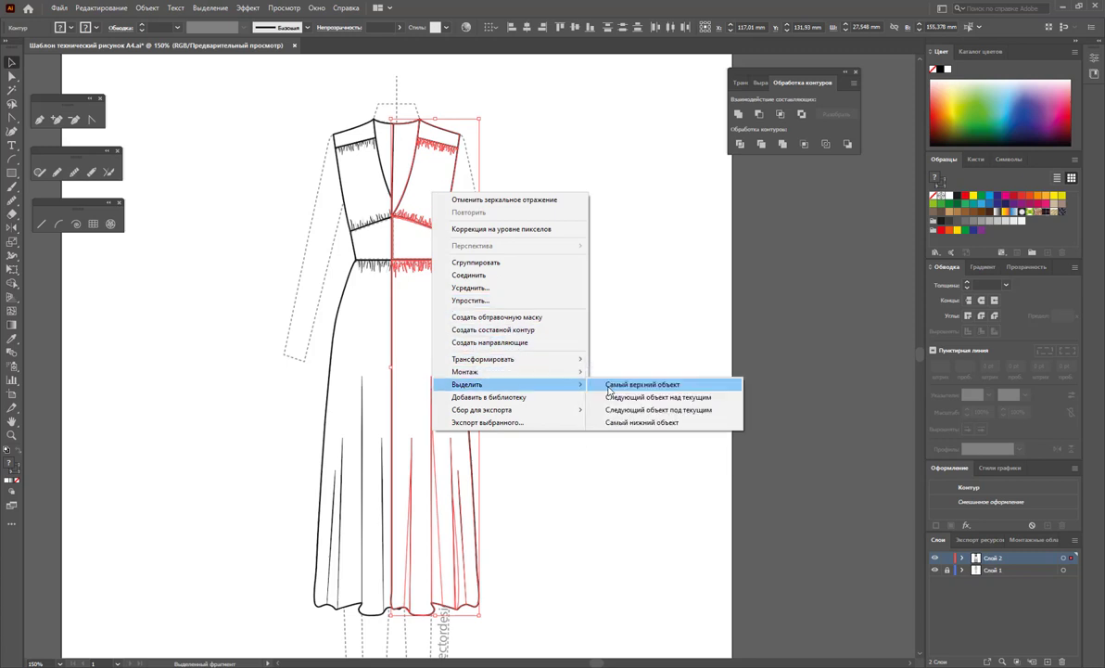
pyautogui.click(649, 409)
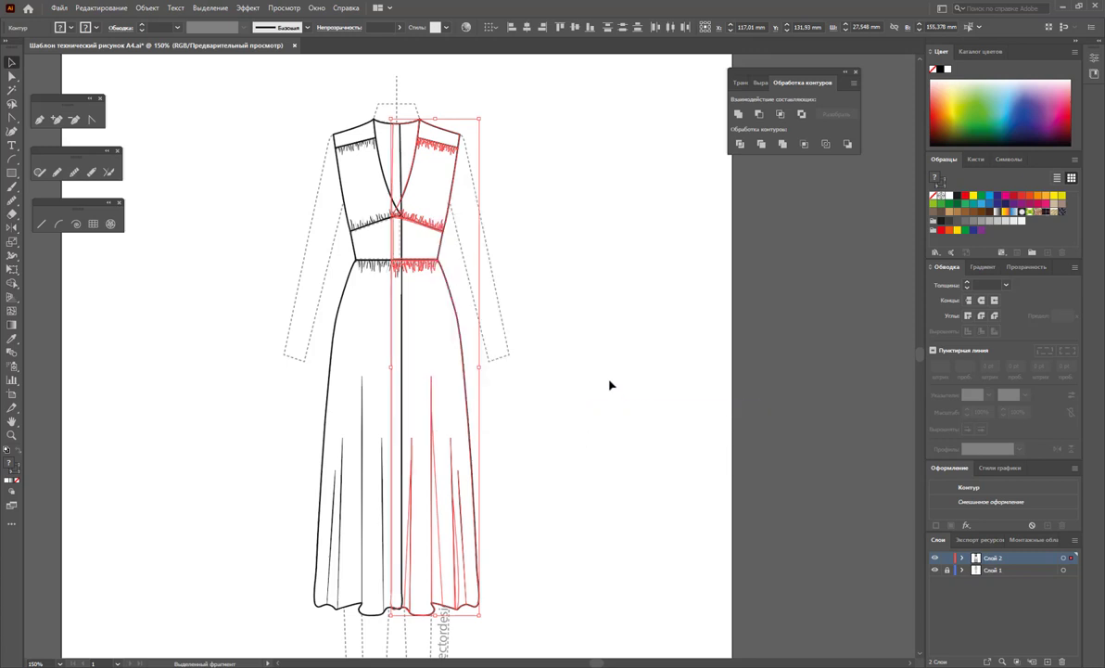
pyautogui.click(607, 372)
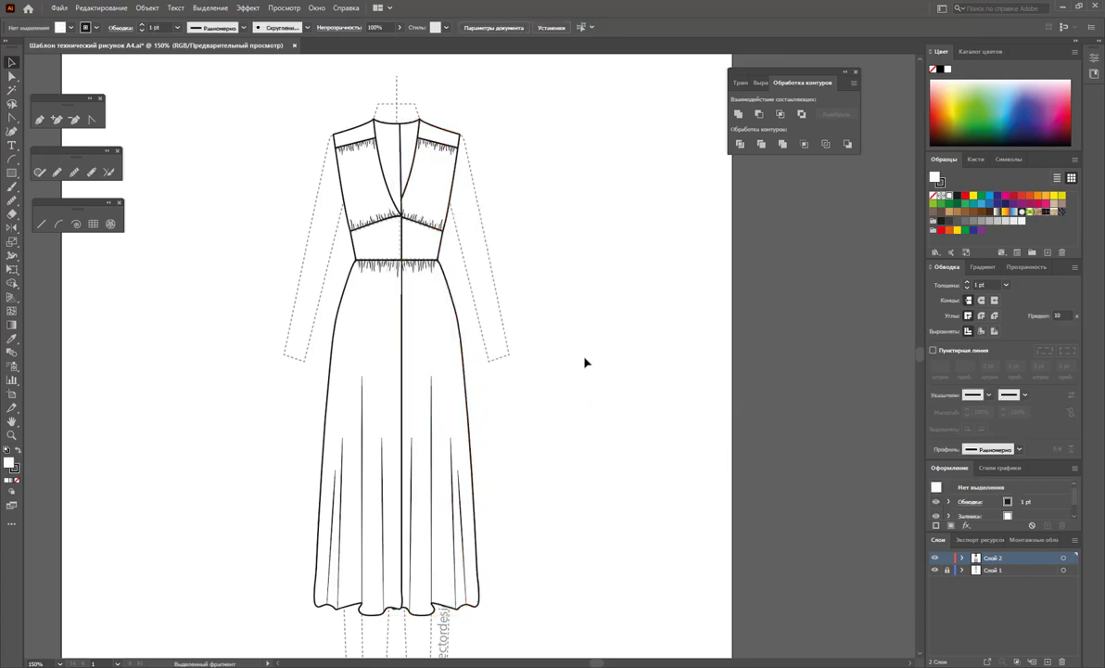
# Unite the two V-neck lines into one shape and delete its pointed tip anchor.
pyautogui.click(8, 63)
pyautogui.click(385, 134)
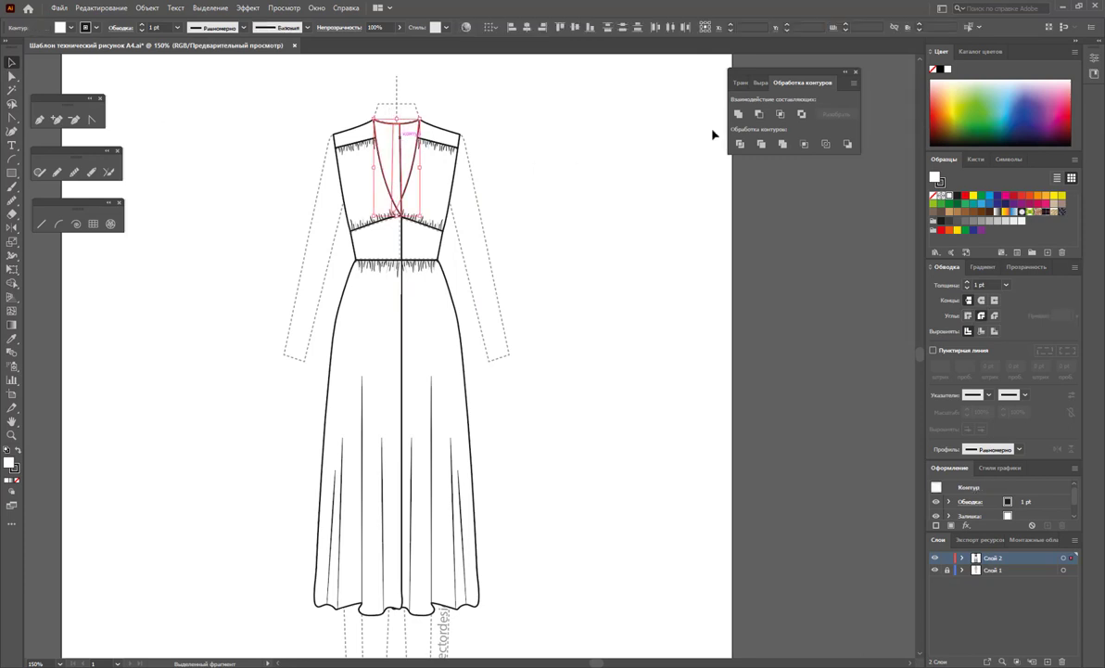
pyautogui.click(739, 114)
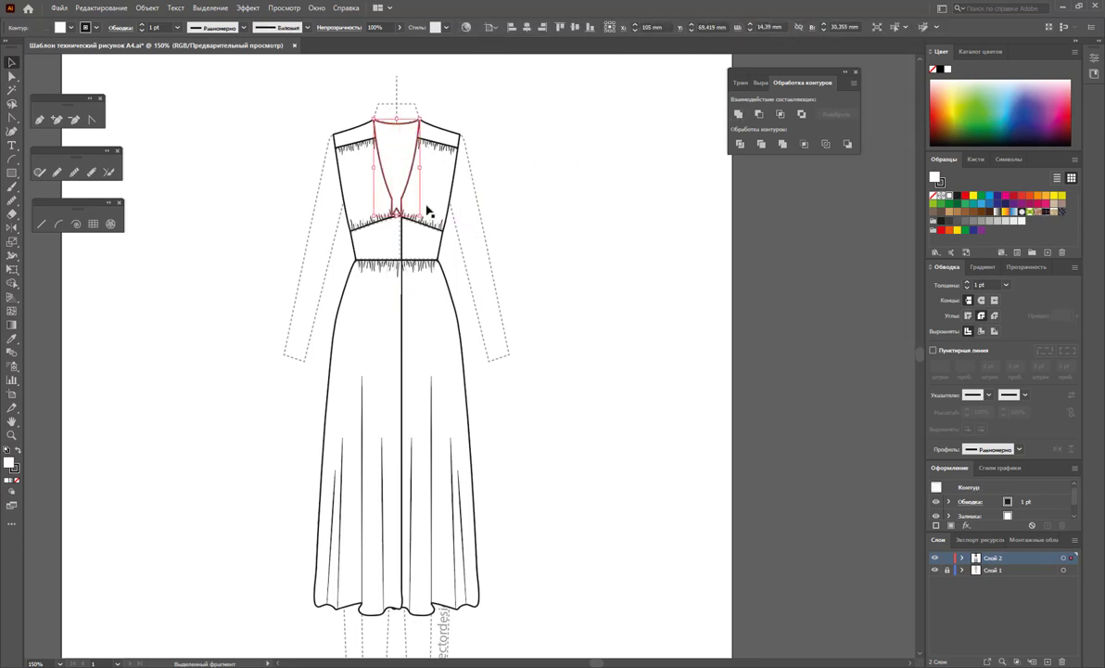
pyautogui.click(11, 435)
pyautogui.moveTo(380, 216); pyautogui.dragTo(326, 237)
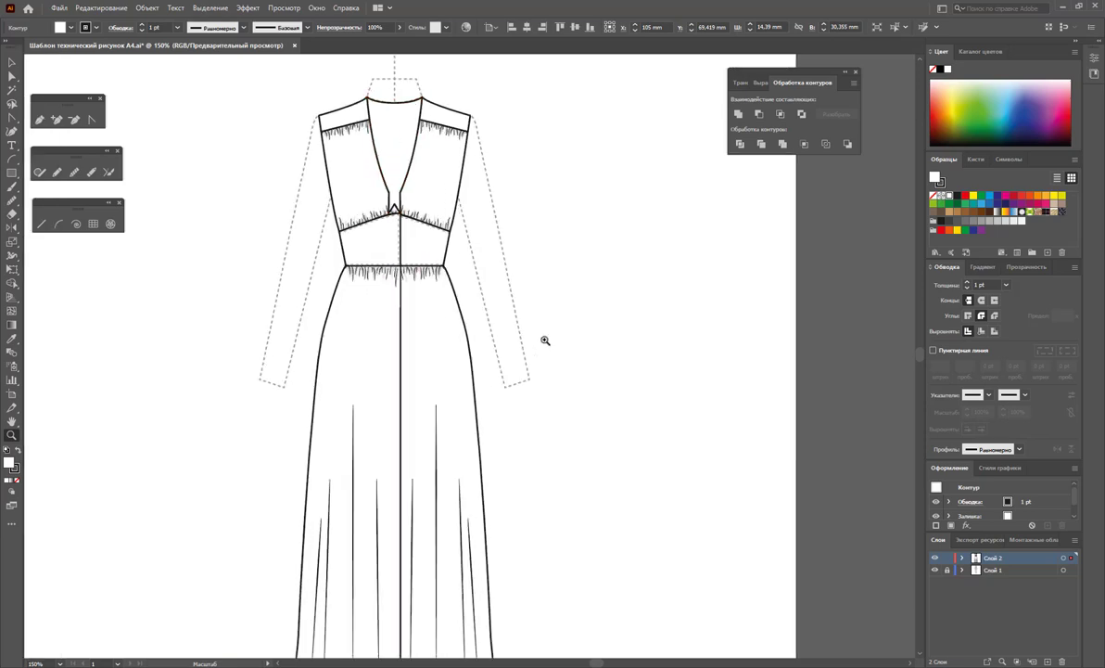
pyautogui.scroll(2, 326, 237)
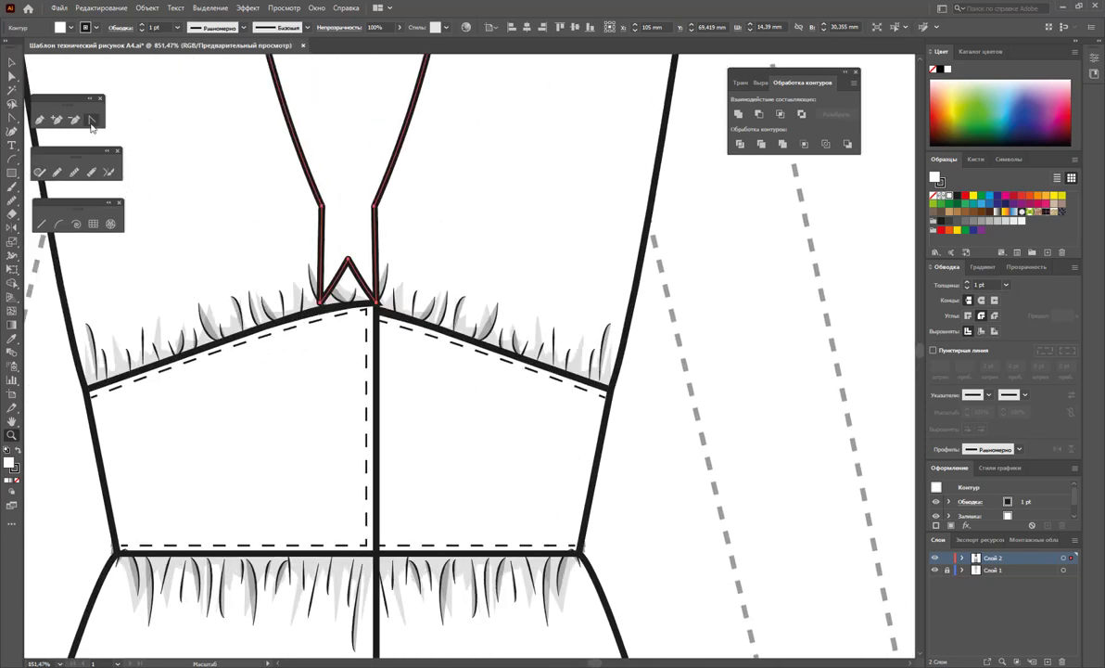
pyautogui.click(74, 119)
pyautogui.click(347, 261)
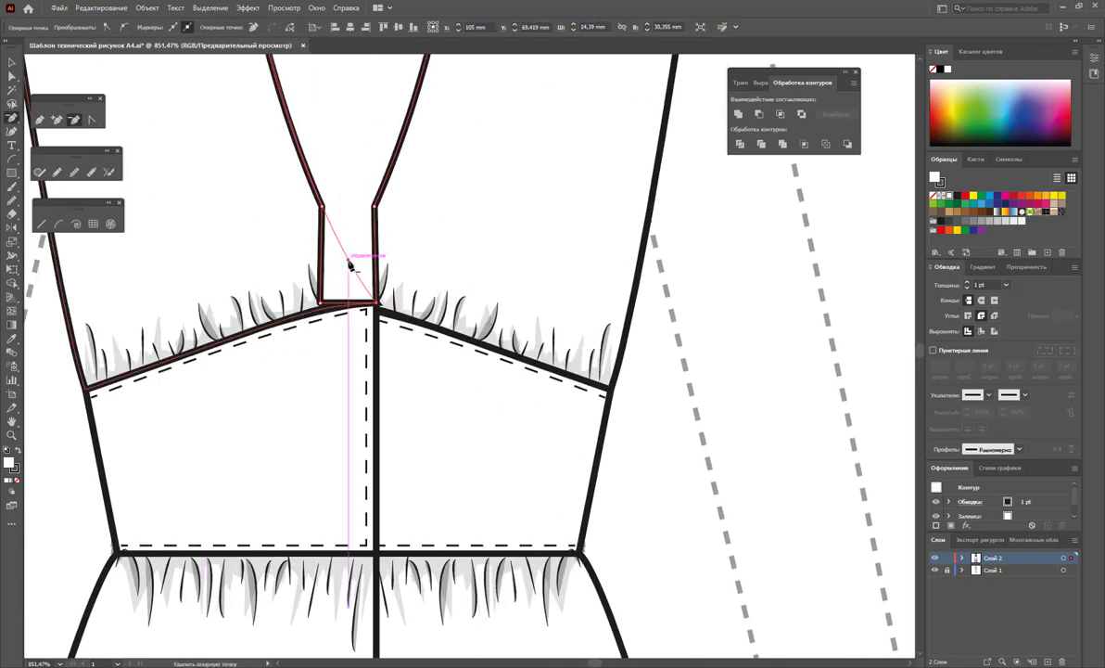
# Send the merged neck shape to the back so the neckline crosses behind the bodice.
pyautogui.click(11, 65)
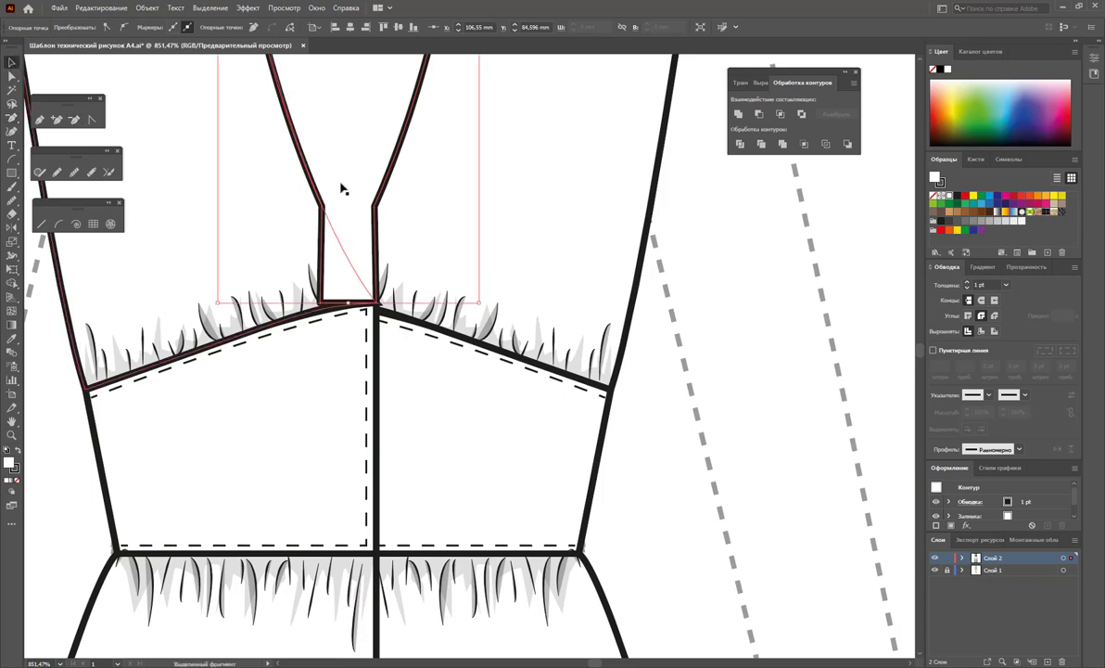
pyautogui.scroll(5, 340, 185)
pyautogui.rightClick(439, 191)
pyautogui.moveTo(471, 397)
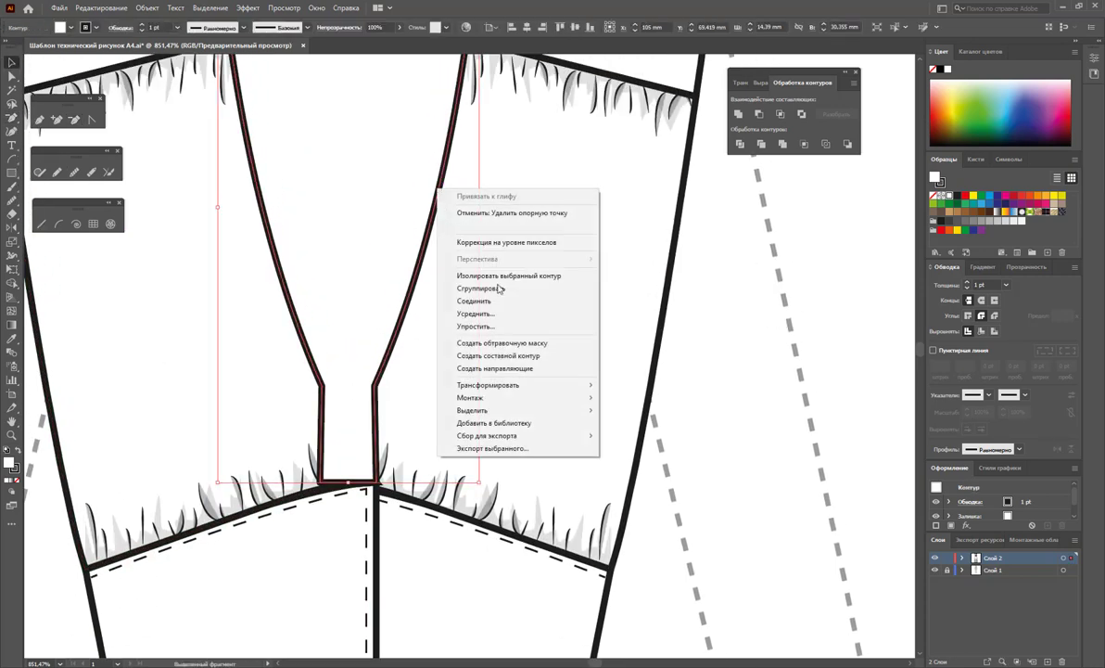
pyautogui.click(624, 436)
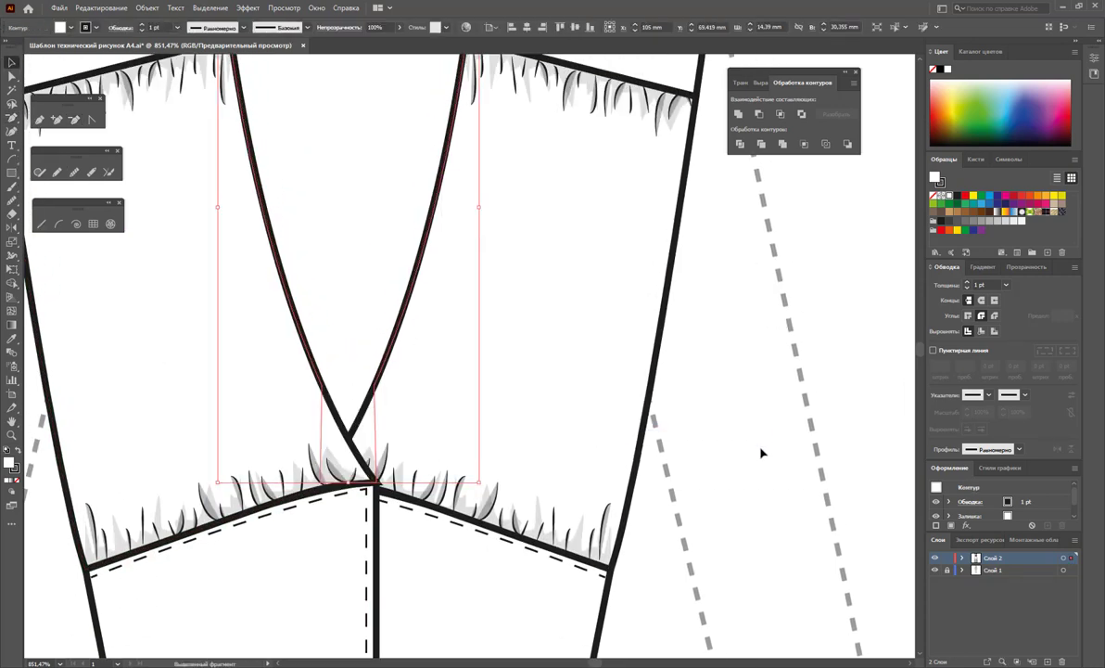
pyautogui.click(733, 435)
pyautogui.press('z')
pyautogui.keyDown('alt'); pyautogui.click(409, 513); pyautogui.keyUp('alt')
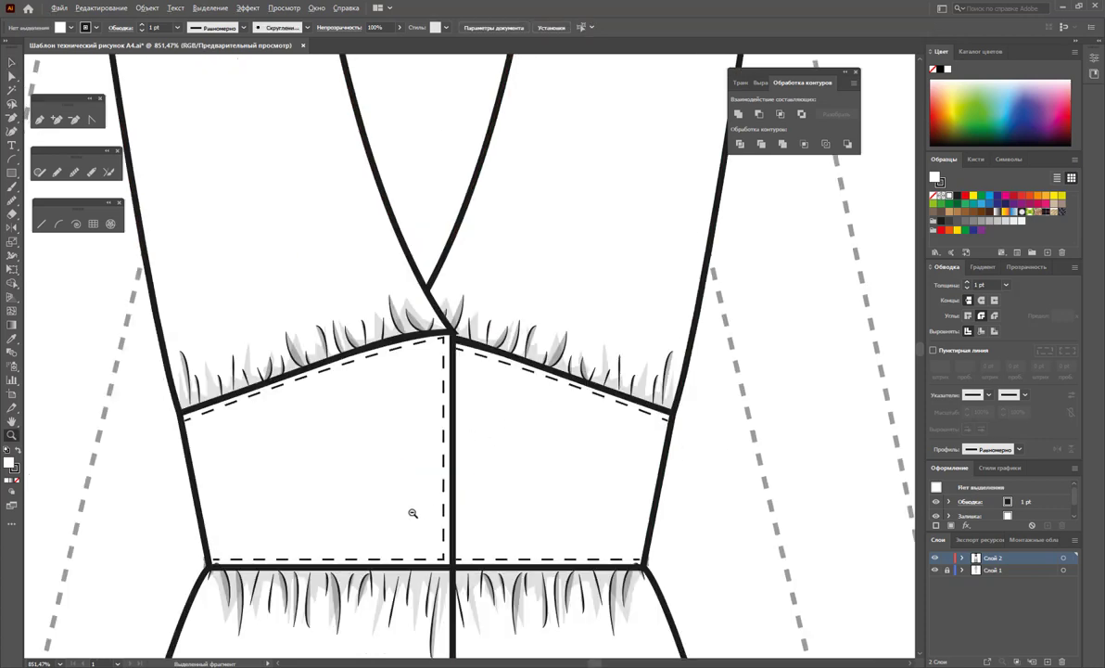
pyautogui.keyDown('alt'); pyautogui.click(560, 425); pyautogui.keyUp('alt')
pyautogui.keyDown('alt'); pyautogui.click(468, 454); pyautogui.keyUp('alt')
pyautogui.keyDown('alt'); pyautogui.click(454, 416); pyautogui.keyUp('alt')
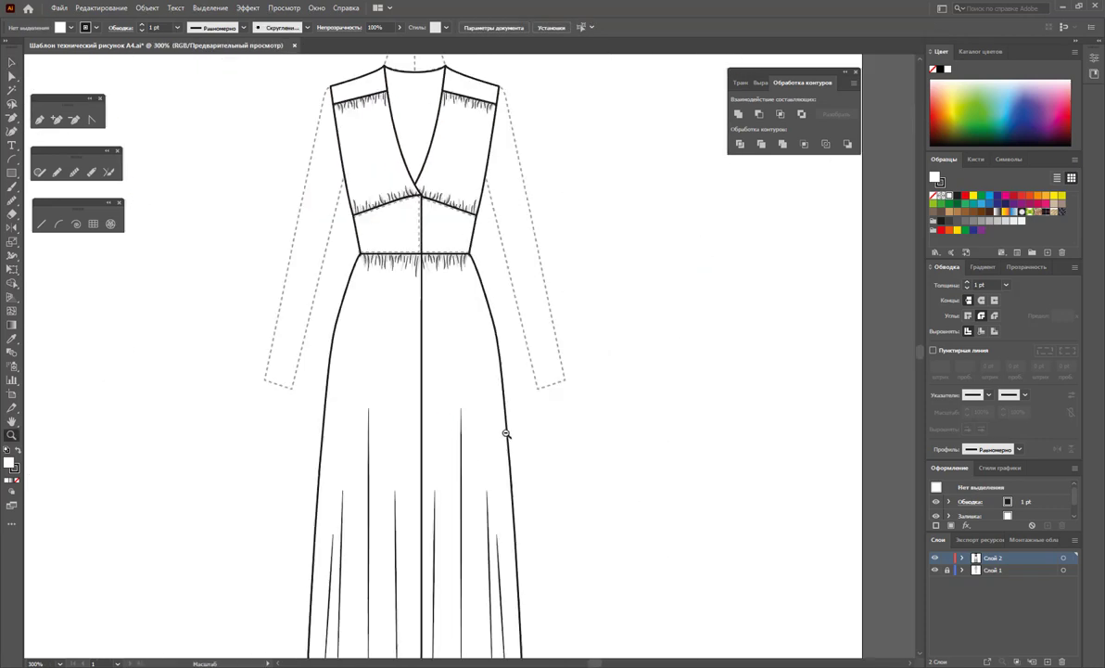
pyautogui.keyDown('alt'); pyautogui.click(472, 389); pyautogui.keyUp('alt')
pyautogui.keyDown('alt'); pyautogui.click(517, 306); pyautogui.keyUp('alt')
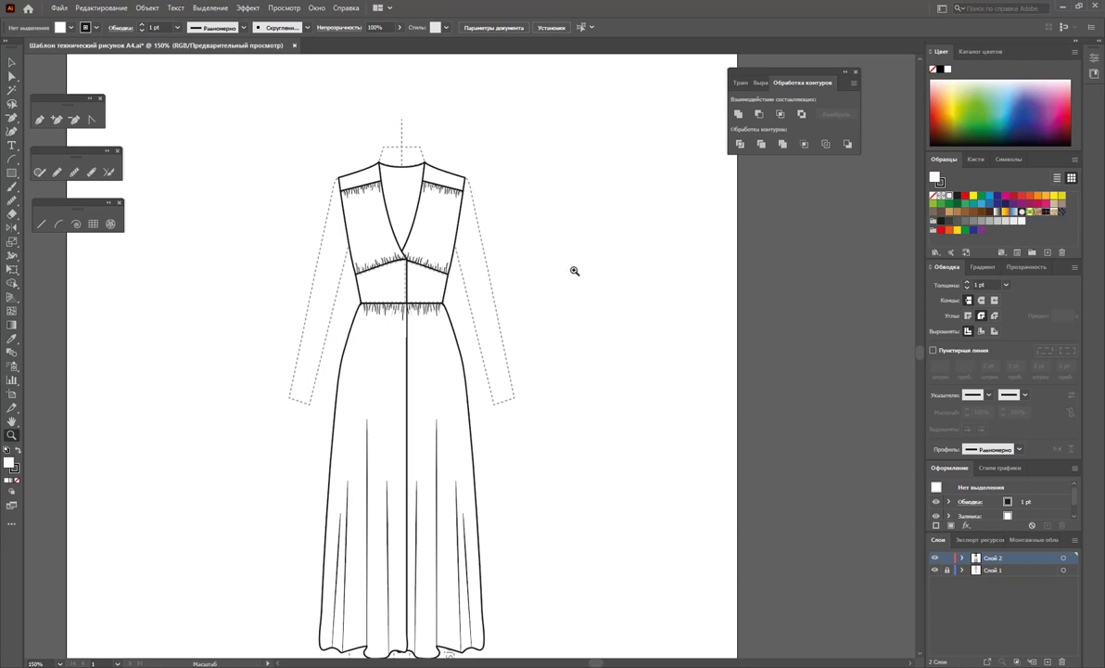
# Draw a short back-neckline line and a vertical centre-front line down to the V point.
pyautogui.scroll(-1, 525, 283)
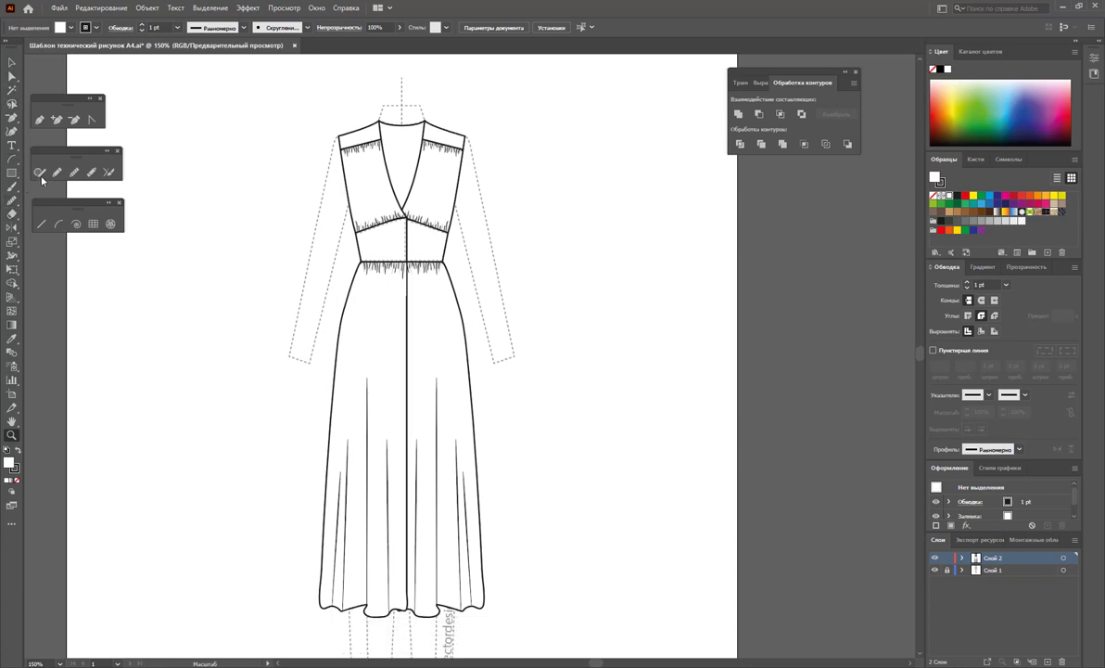
pyautogui.click(43, 227)
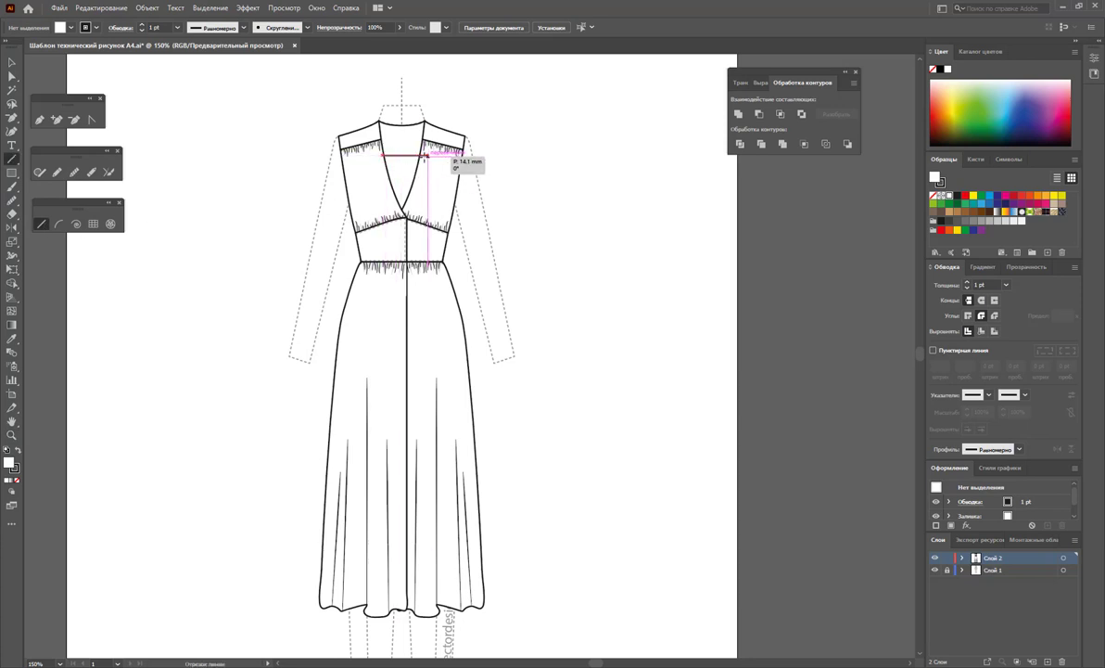
pyautogui.moveTo(383, 155); pyautogui.dragTo(415, 155)
pyautogui.click(11, 63)
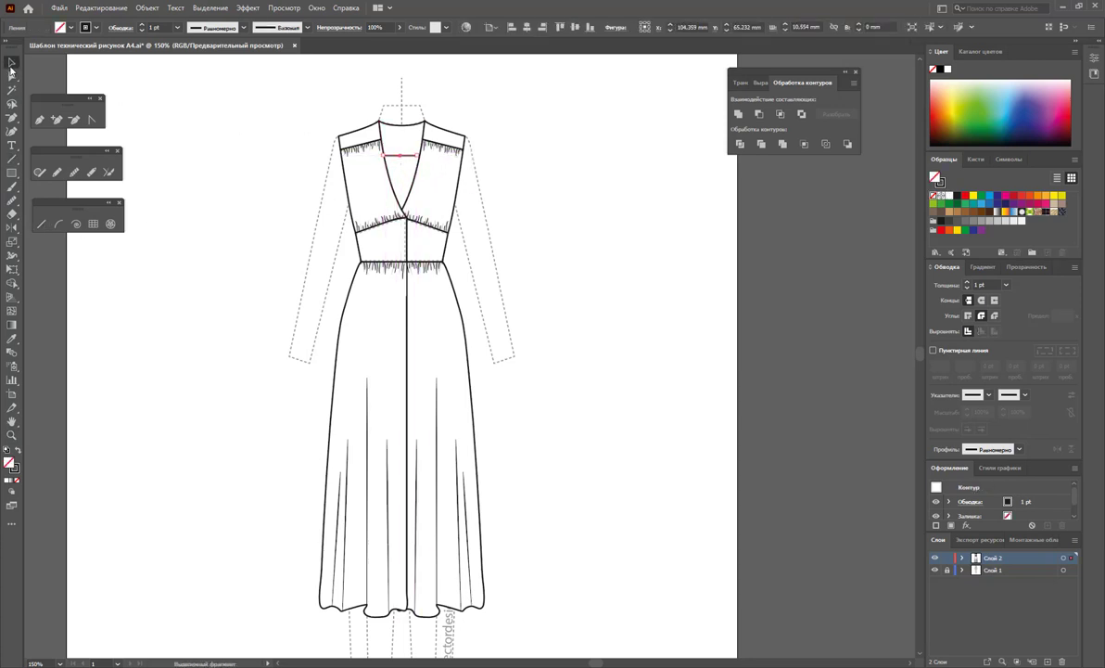
pyautogui.click(567, 221)
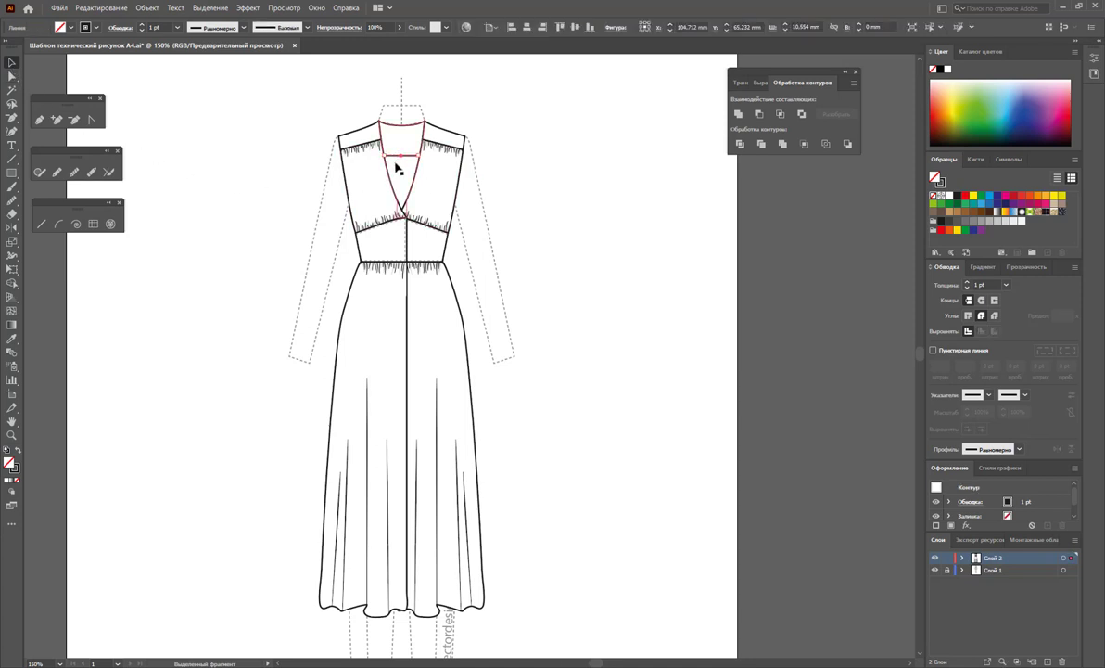
pyautogui.click(11, 158)
pyautogui.moveTo(402, 155); pyautogui.dragTo(402, 213)
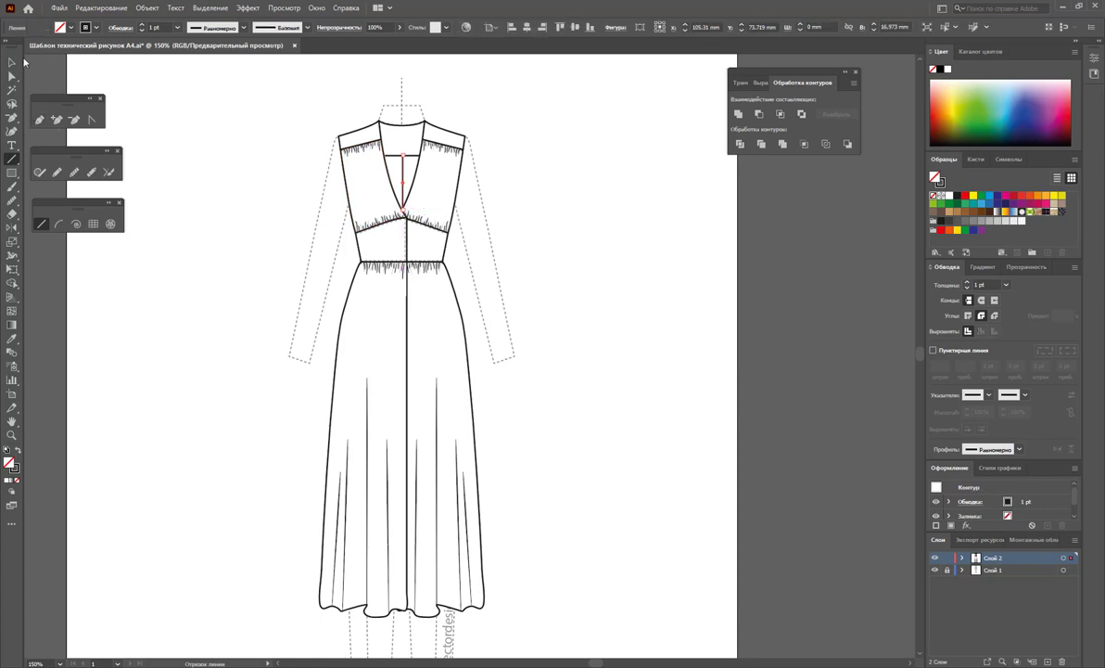
pyautogui.click(12, 63)
pyautogui.click(404, 185)
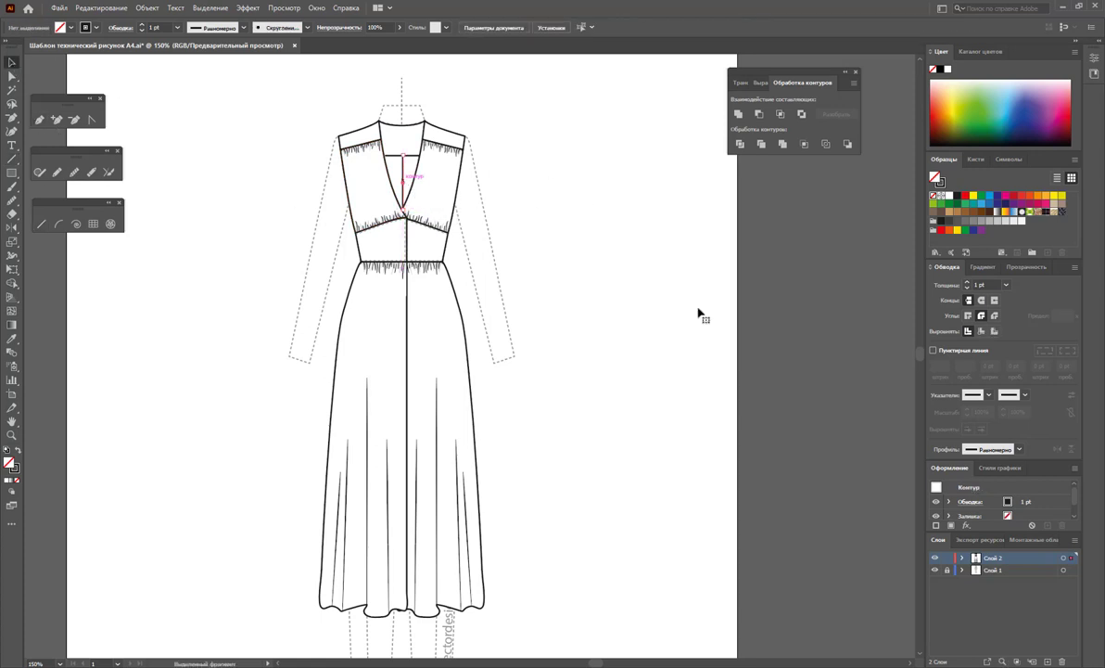
# Set the centre-front line to 0.25 pt and the back-neckline line to 0.5 pt.
pyautogui.click(1006, 285)
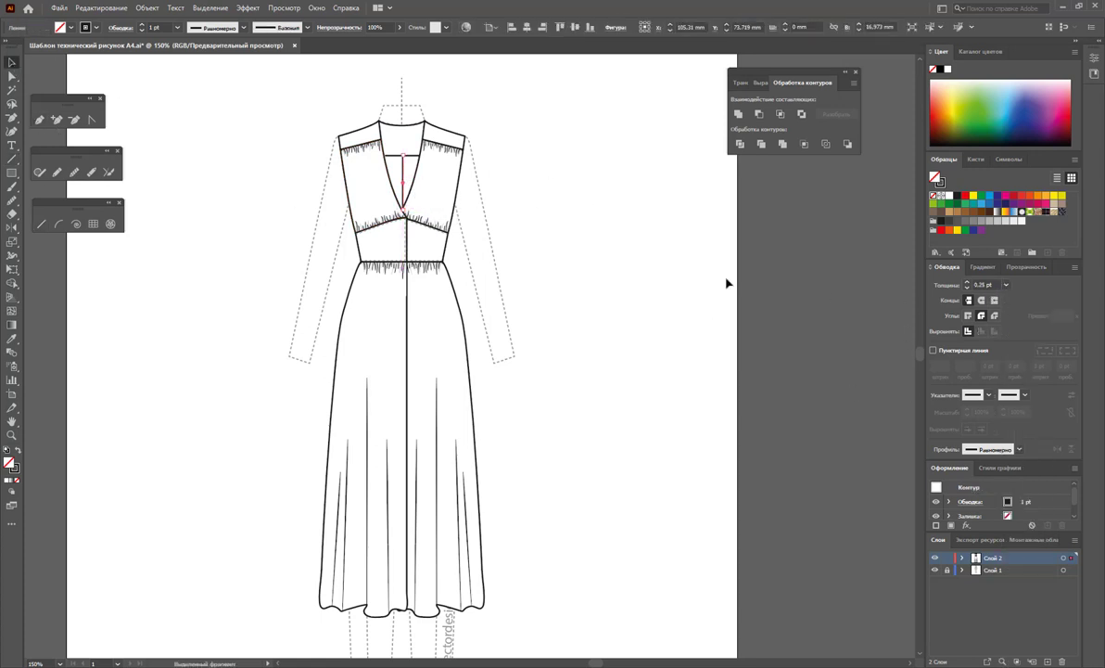
pyautogui.click(570, 246)
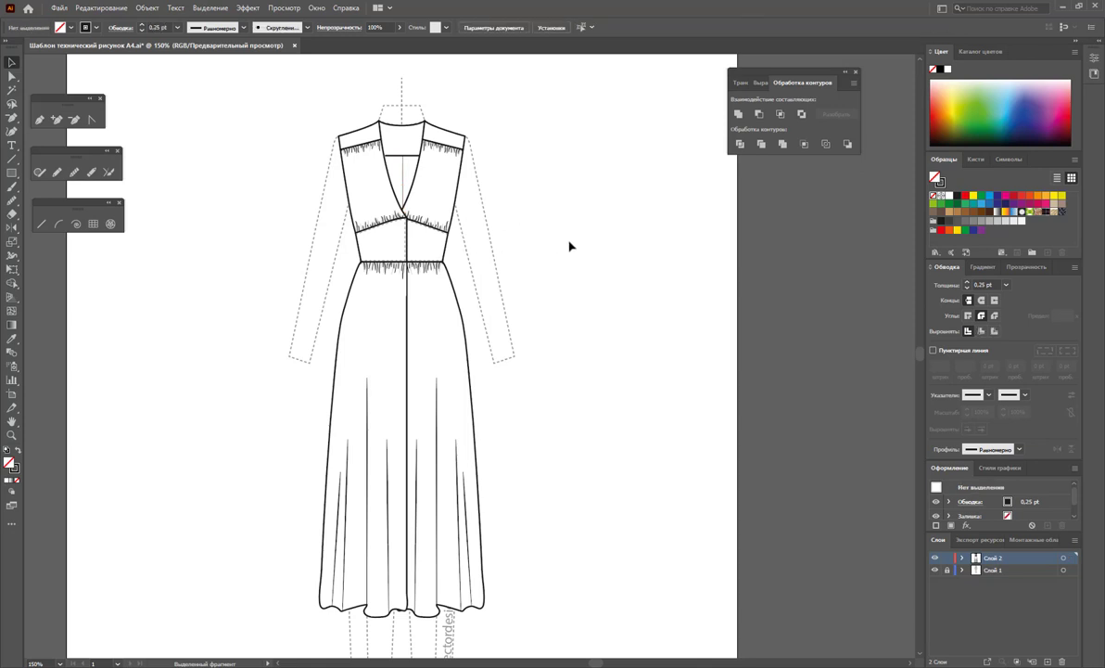
pyautogui.click(408, 155)
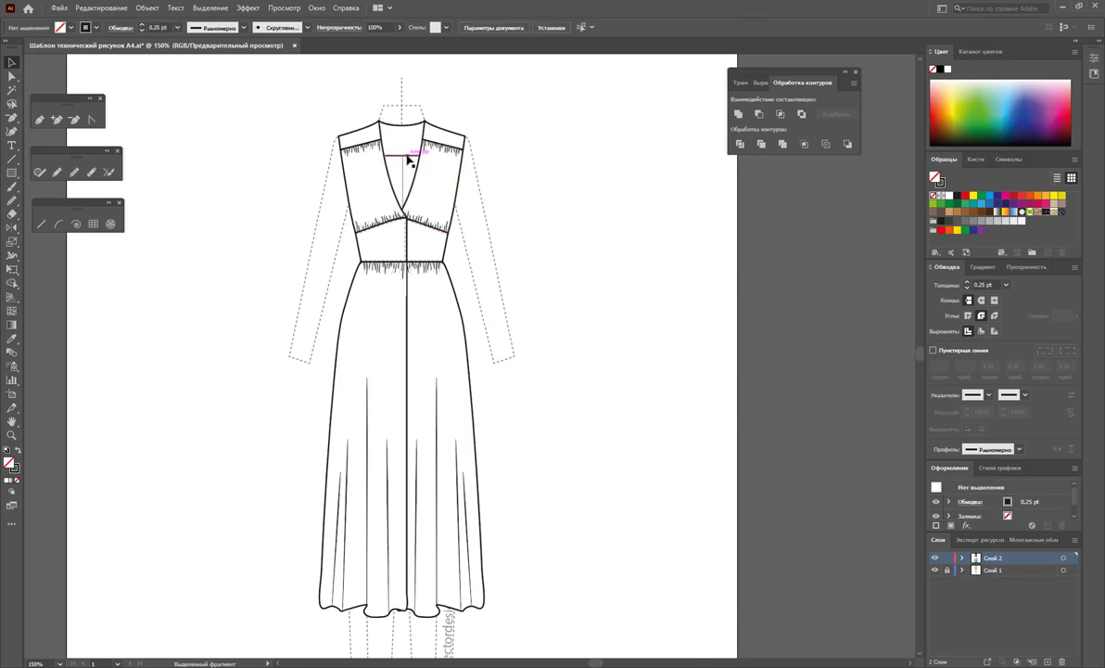
pyautogui.click(1006, 285)
pyautogui.click(1021, 310)
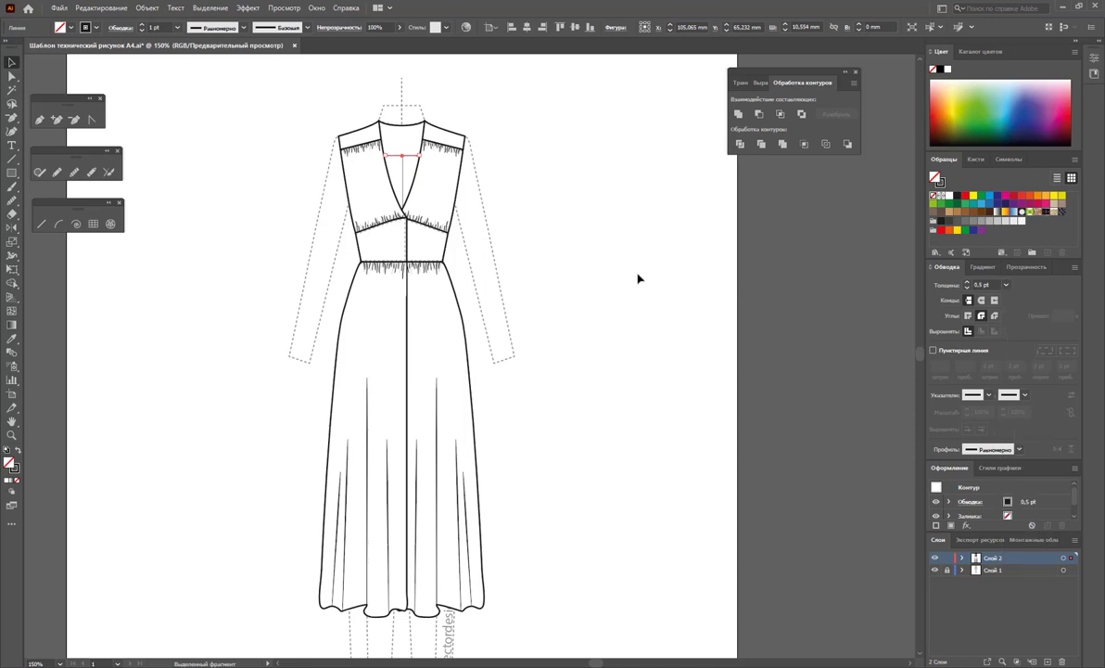
pyautogui.click(640, 279)
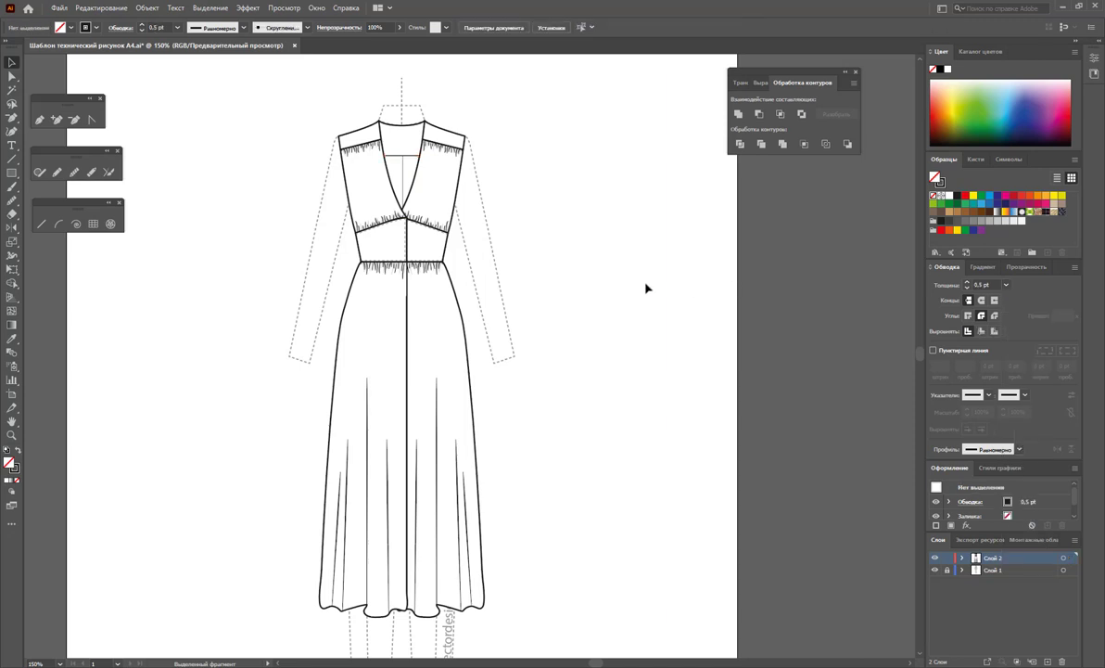
# Draw a light grey button circle below the bodice seam, left of centre front.
pyautogui.click(12, 433)
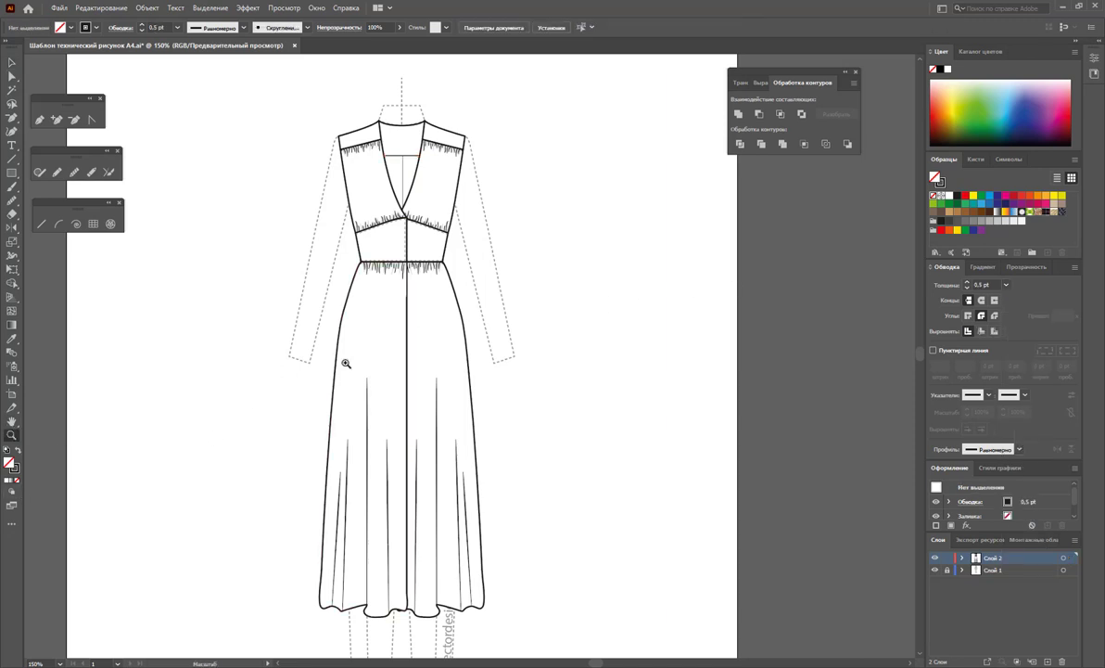
pyautogui.moveTo(411, 256); pyautogui.dragTo(658, 382)
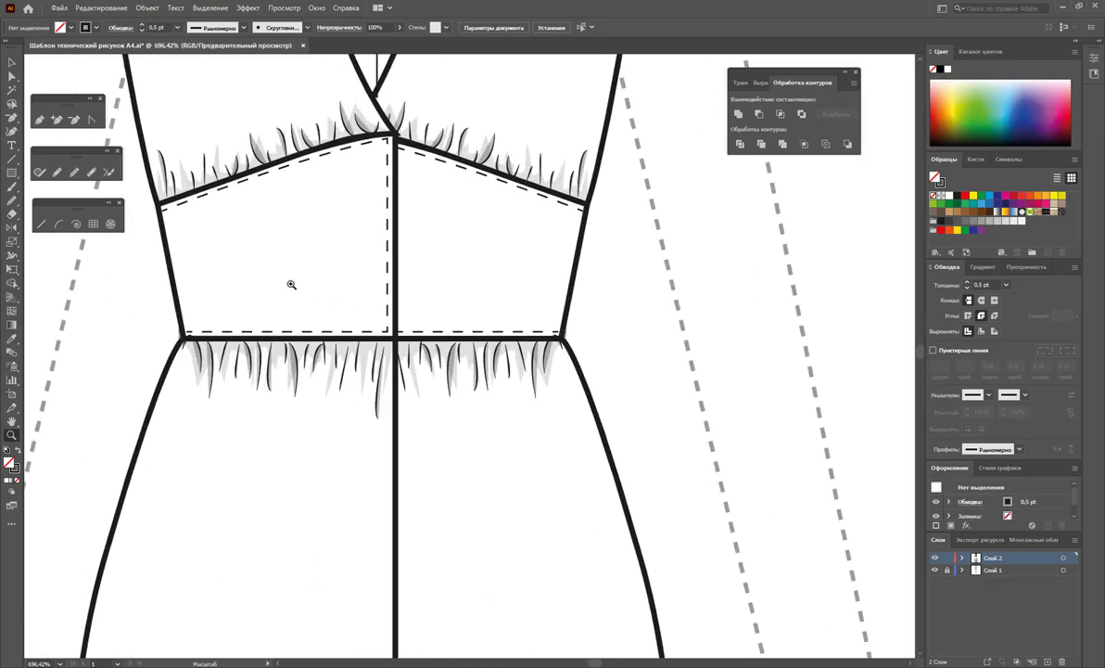
pyautogui.click(11, 174)
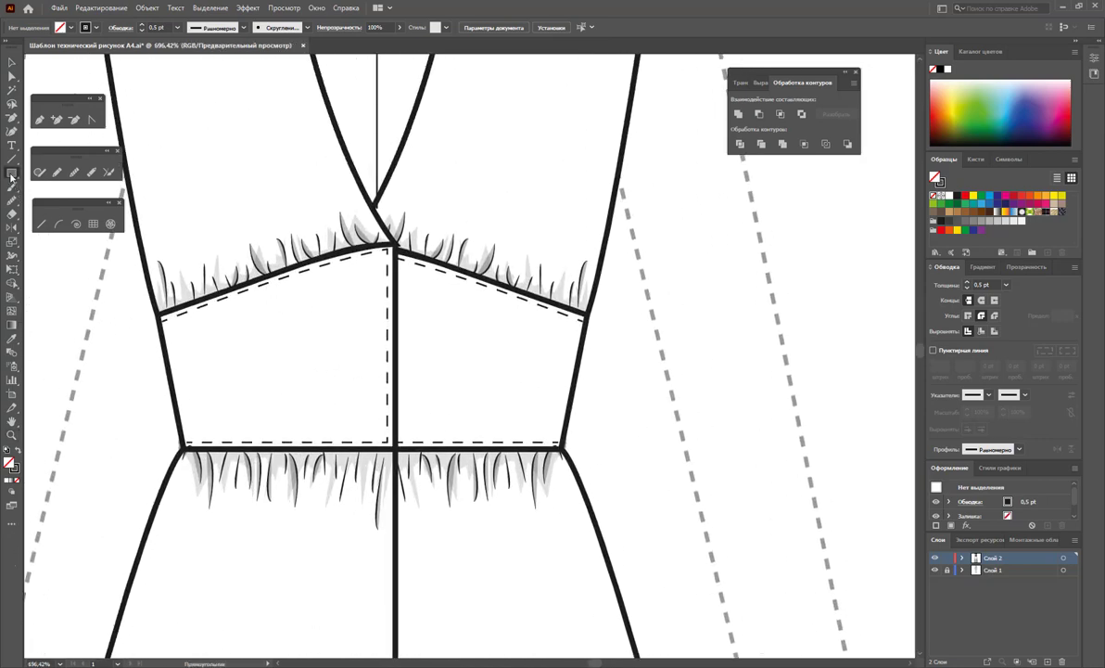
pyautogui.click(71, 206)
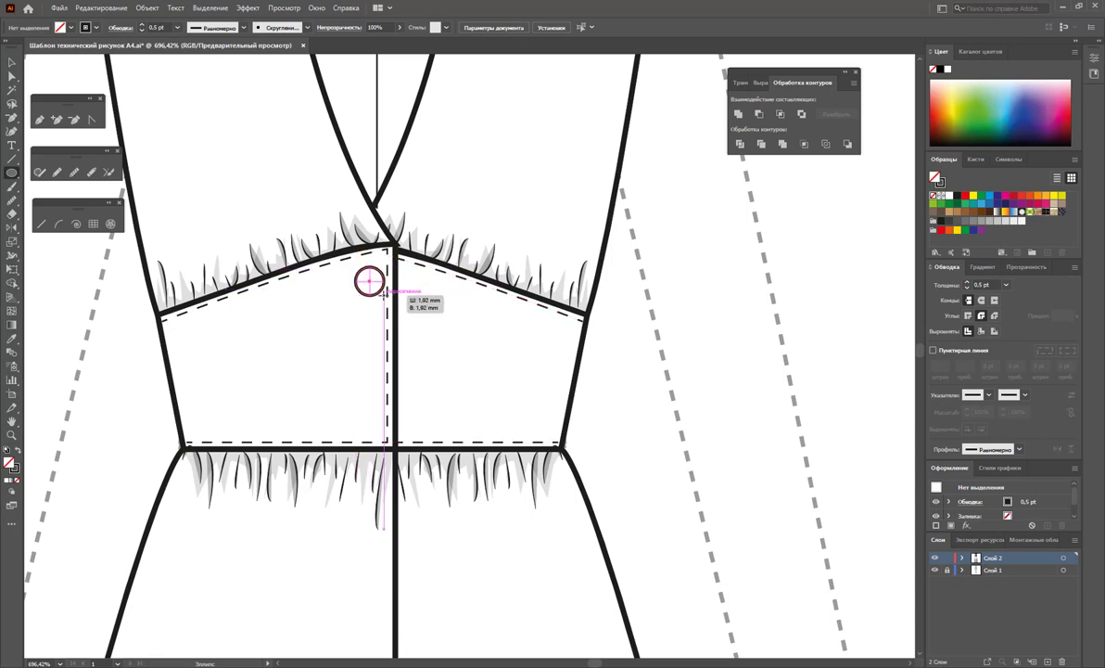
pyautogui.moveTo(386, 291); pyautogui.dragTo(572, 411)
pyautogui.click(11, 435)
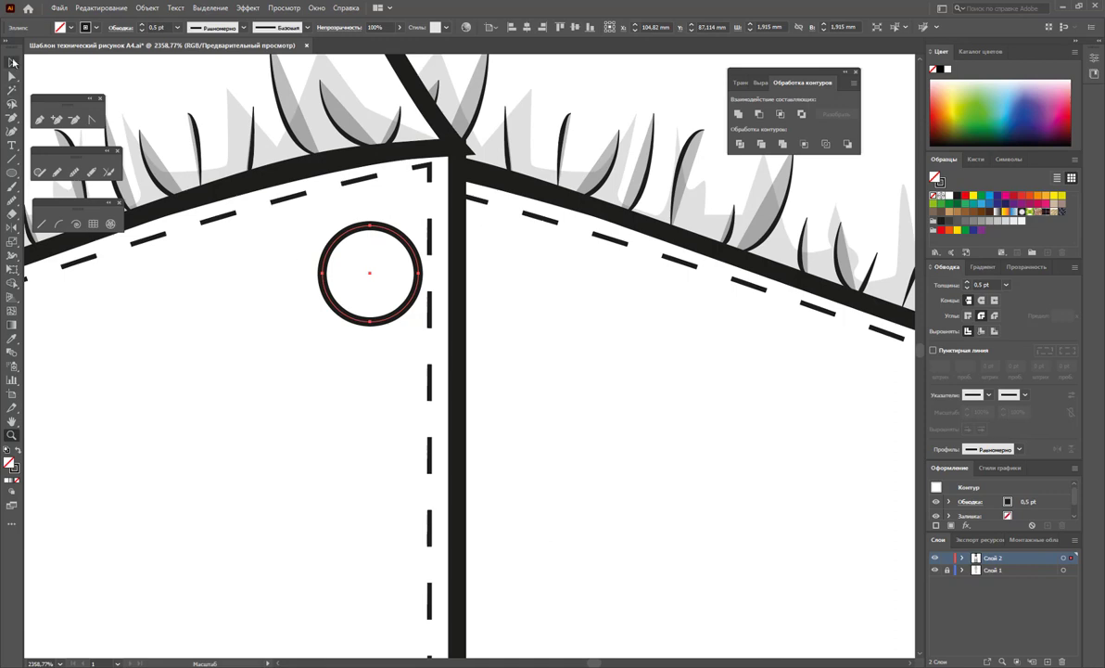
pyautogui.click(12, 61)
pyautogui.moveTo(404, 237); pyautogui.dragTo(434, 226)
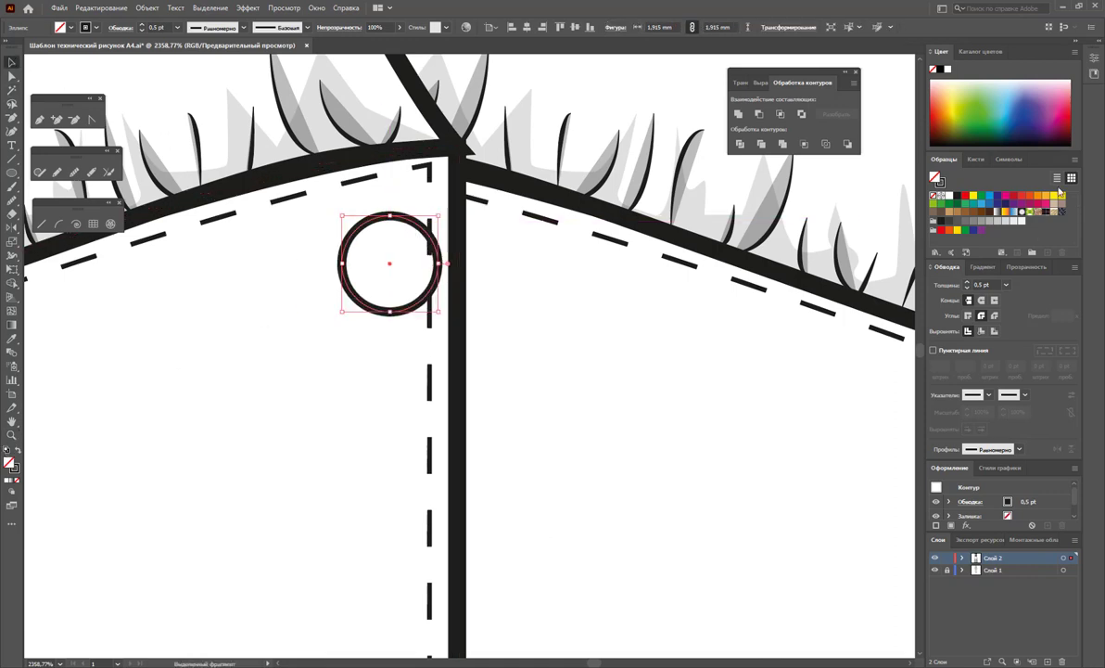
pyautogui.click(951, 197)
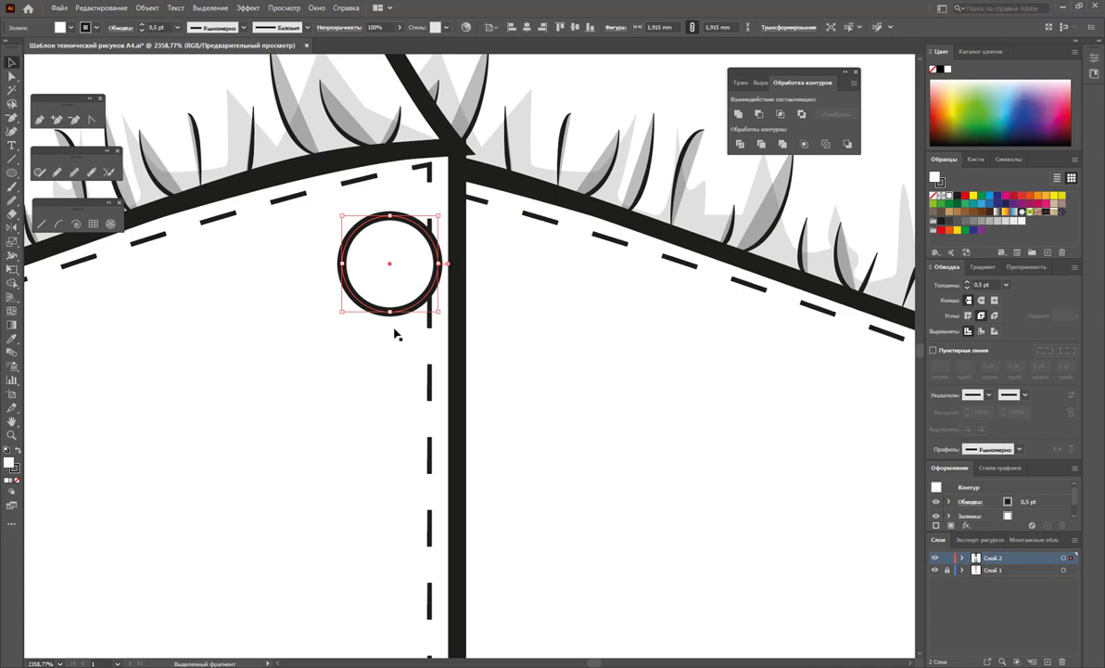
pyautogui.click(1005, 221)
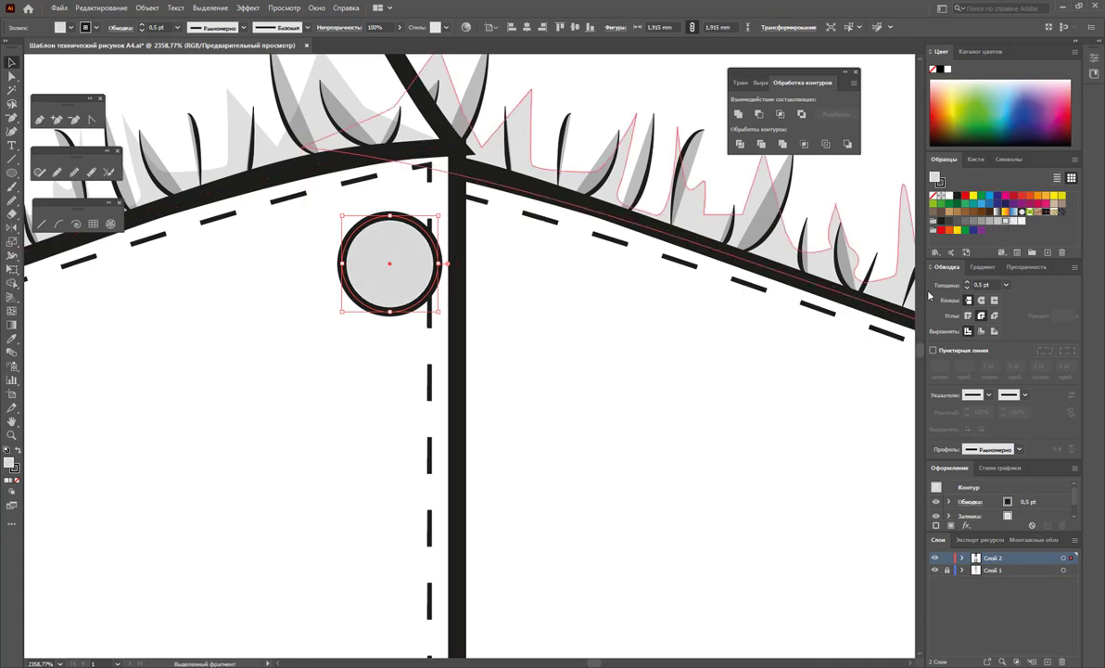
# Draw a tiny buttonhole ellipse inside the button with a 0.25 pt stroke.
pyautogui.click(528, 348)
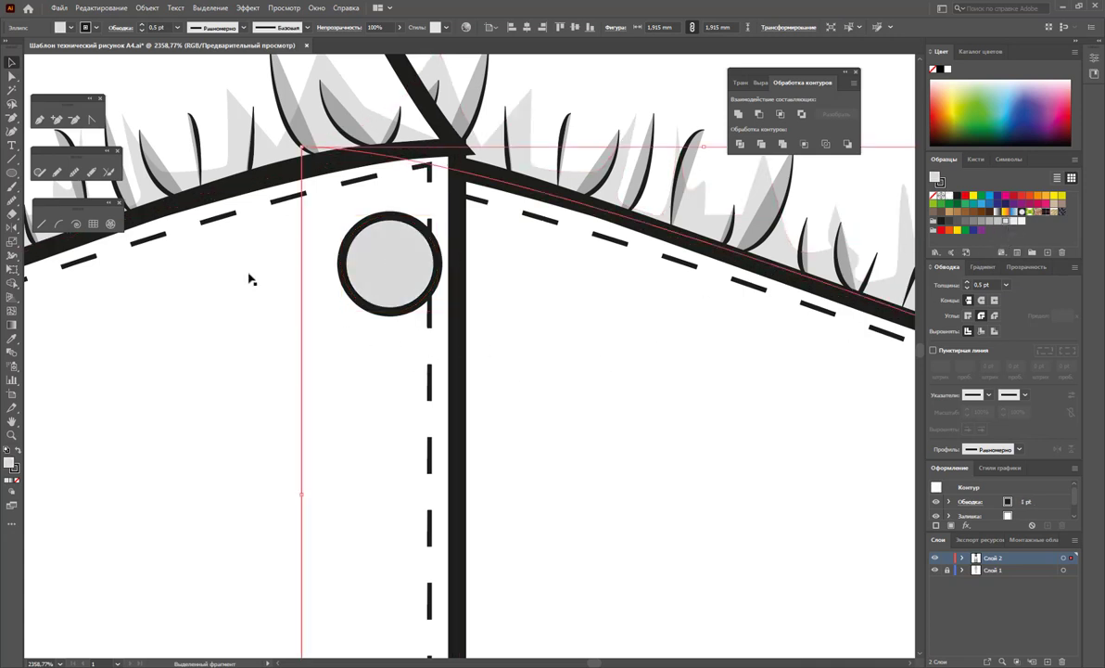
pyautogui.press('l')
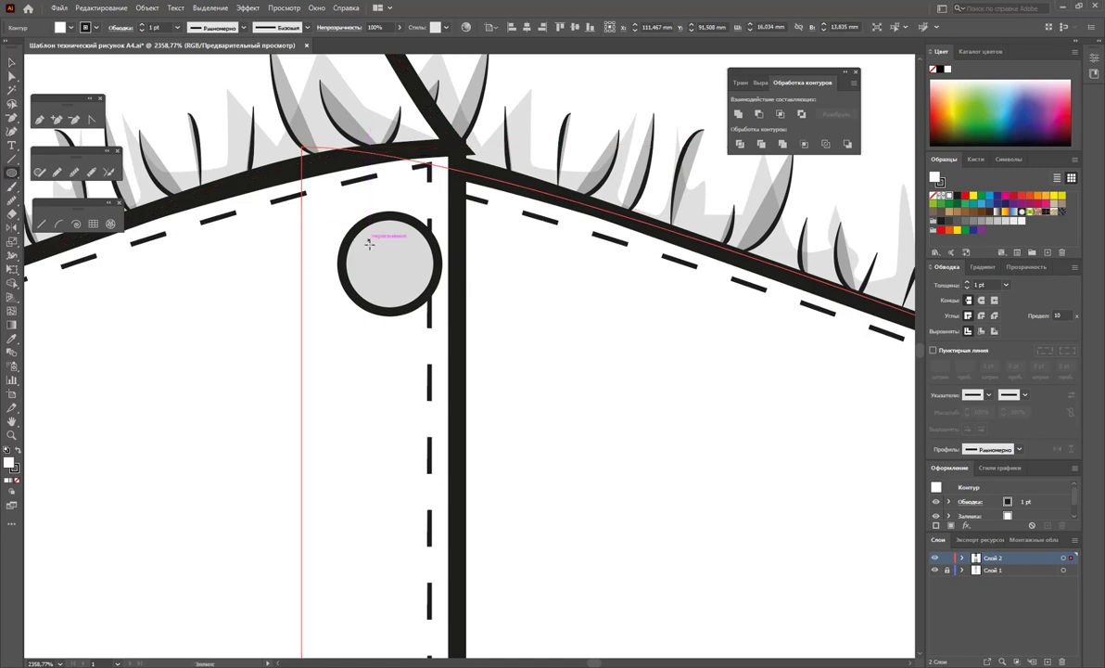
pyautogui.moveTo(362, 232); pyautogui.dragTo(382, 252)
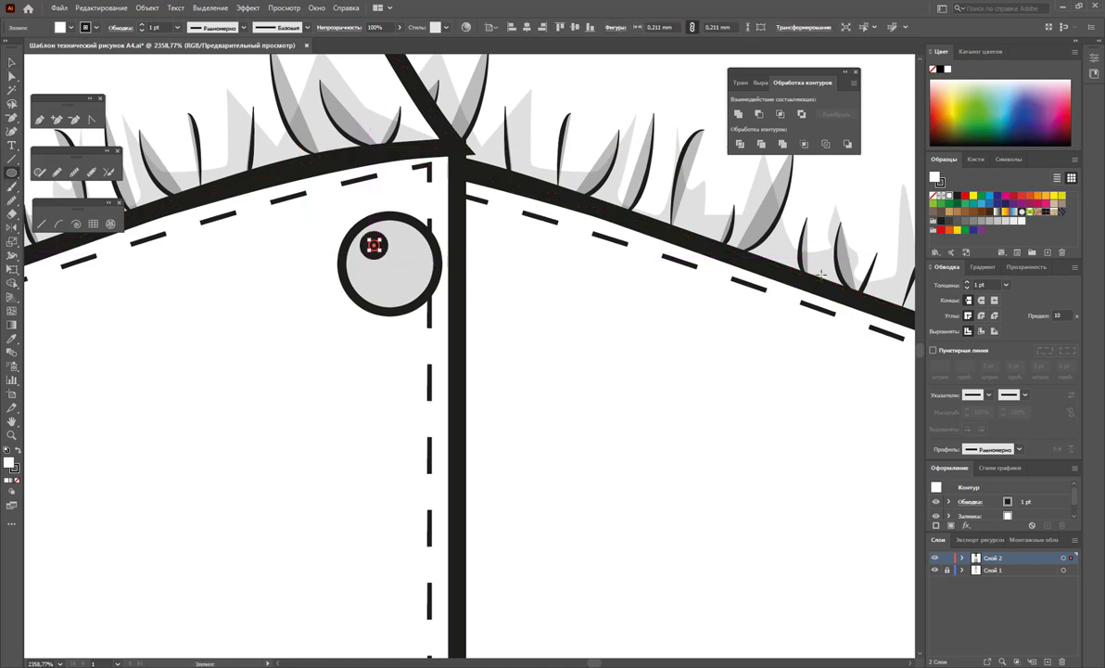
pyautogui.click(1008, 287)
pyautogui.click(1011, 348)
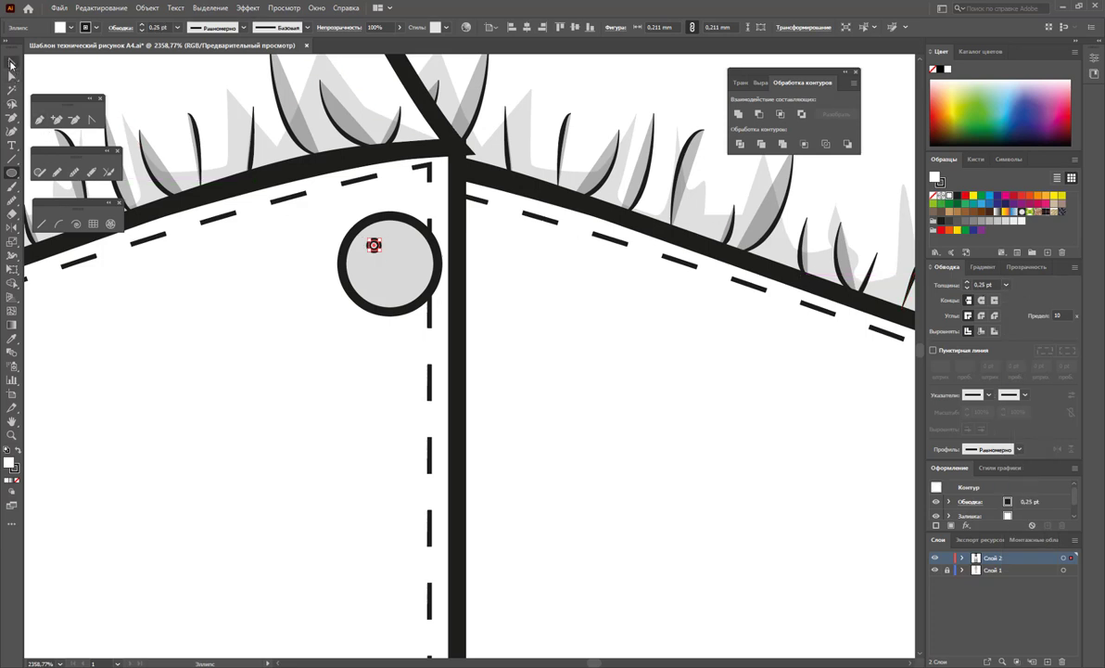
# Duplicate the buttonhole into four holes and centre them in the button.
pyautogui.click(11, 62)
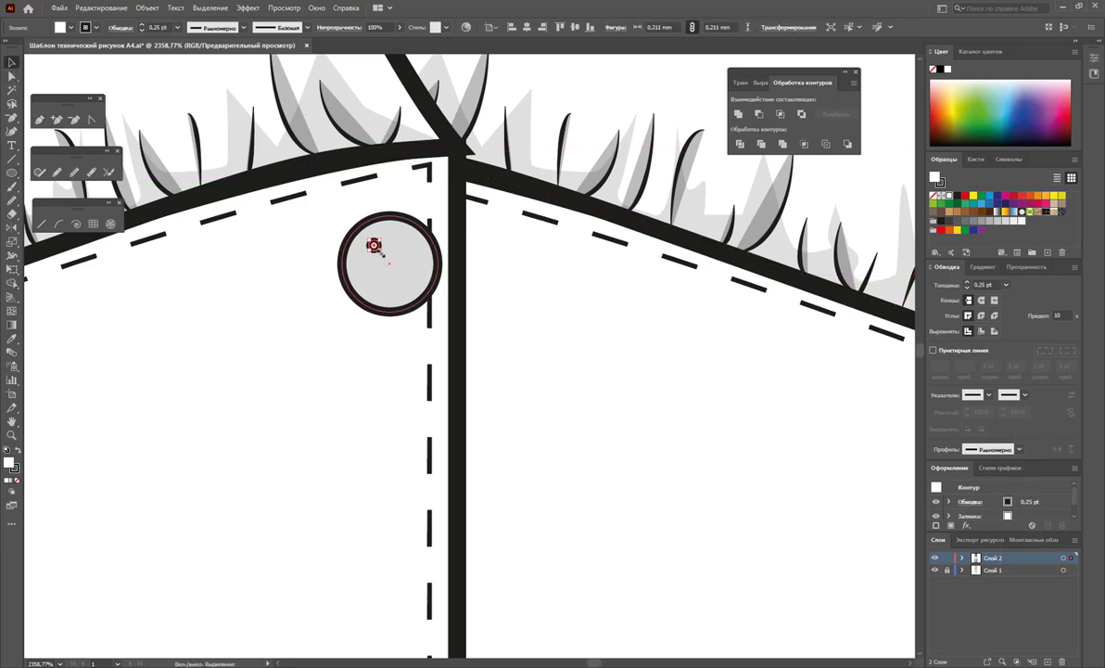
pyautogui.moveTo(375, 246); pyautogui.dragTo(408, 248)
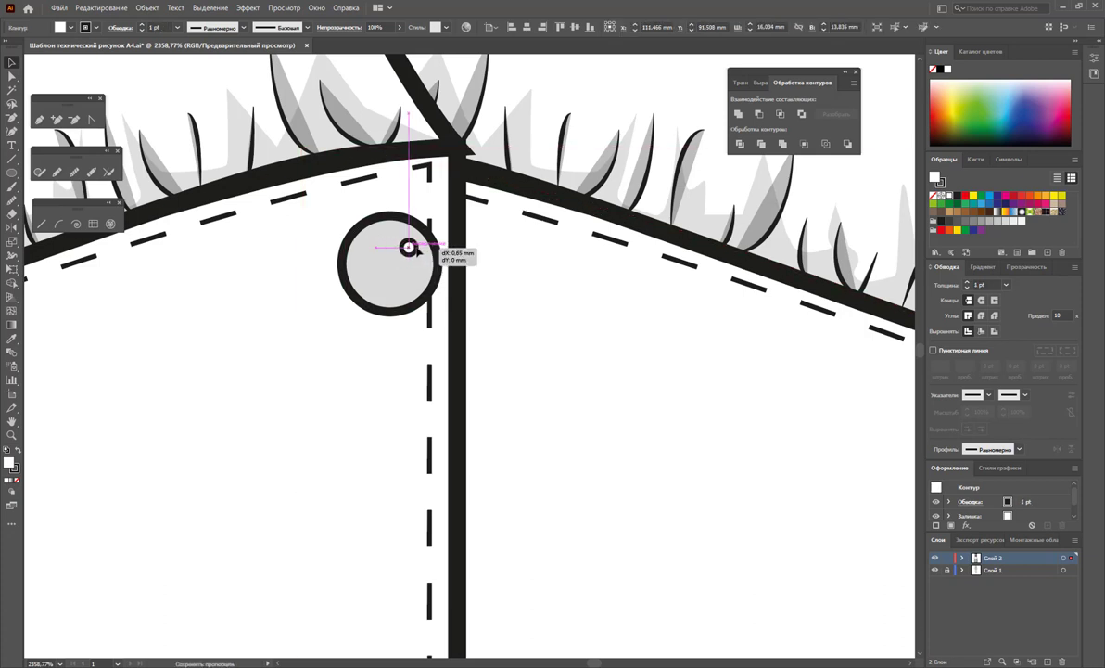
pyautogui.click(376, 247)
pyautogui.moveTo(382, 248); pyautogui.dragTo(375, 283)
pyautogui.keyDown('shift'); pyautogui.click(408, 247); pyautogui.keyUp('shift')
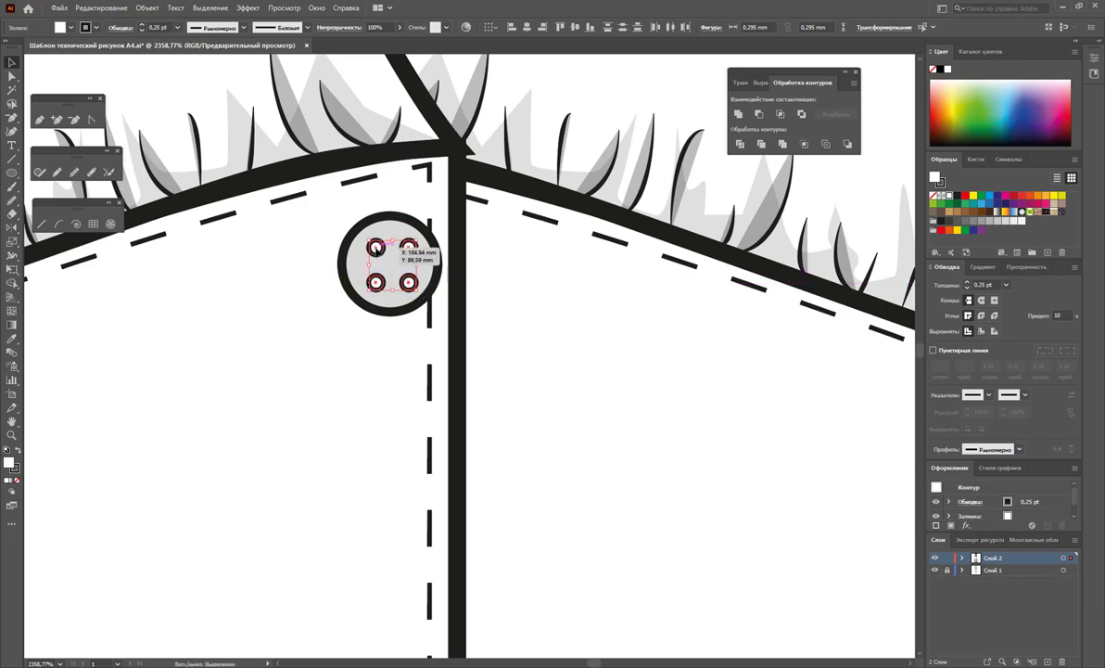
pyautogui.moveTo(395, 246); pyautogui.dragTo(405, 247)
# Add a thin horizontal ellipse bar and bring the button and holes in front of it.
pyautogui.click(12, 173)
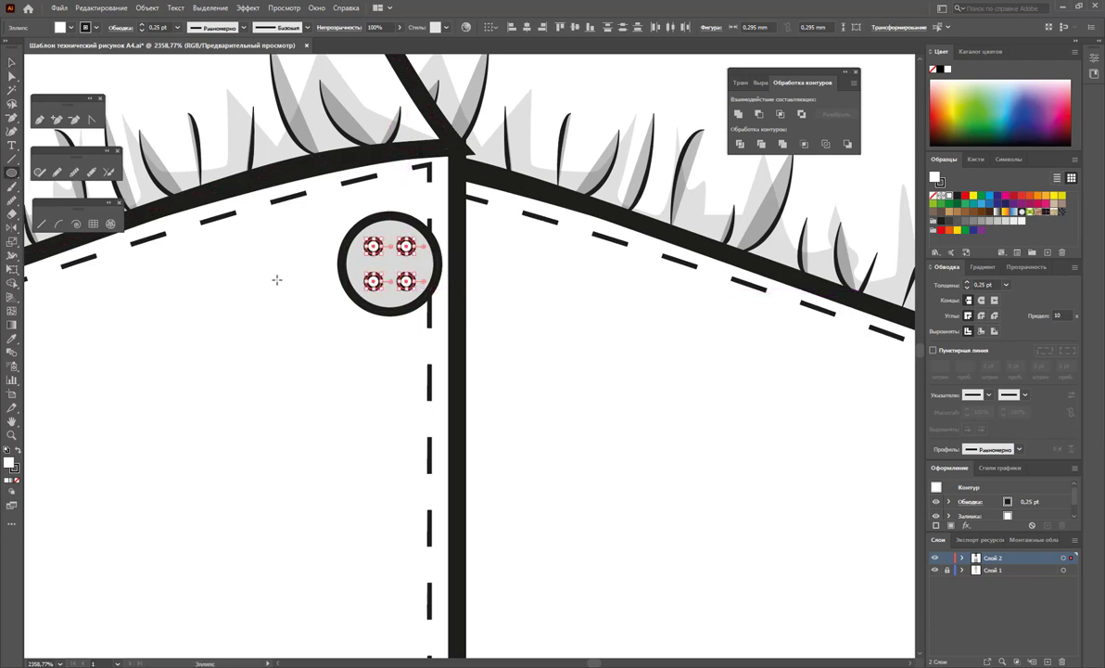
pyautogui.moveTo(329, 258); pyautogui.dragTo(450, 268)
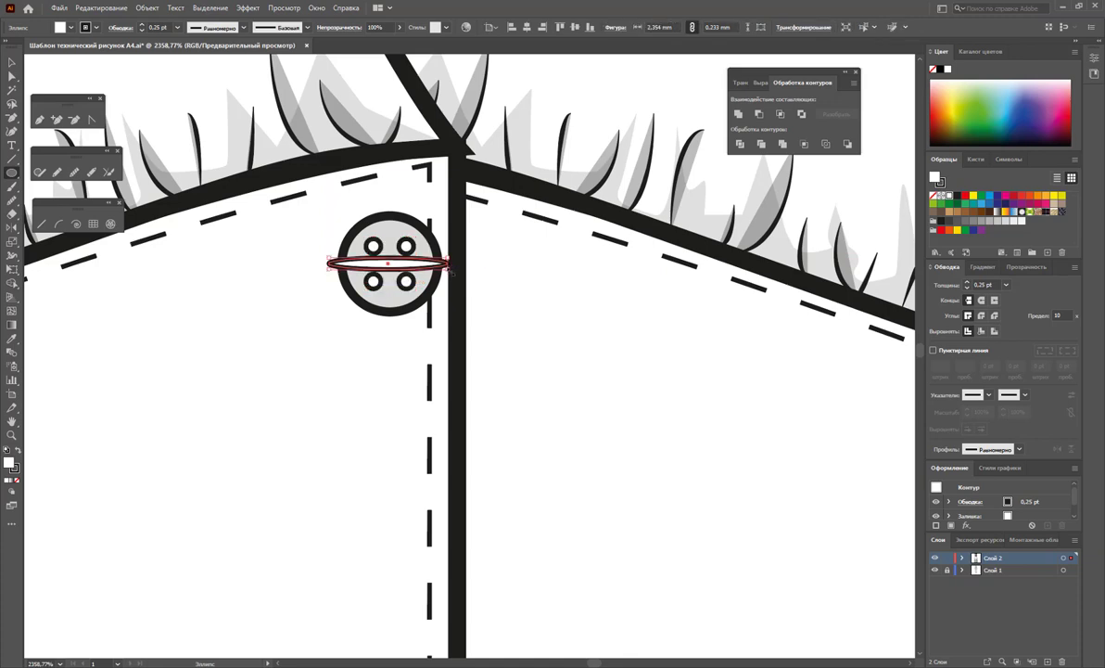
pyautogui.click(12, 62)
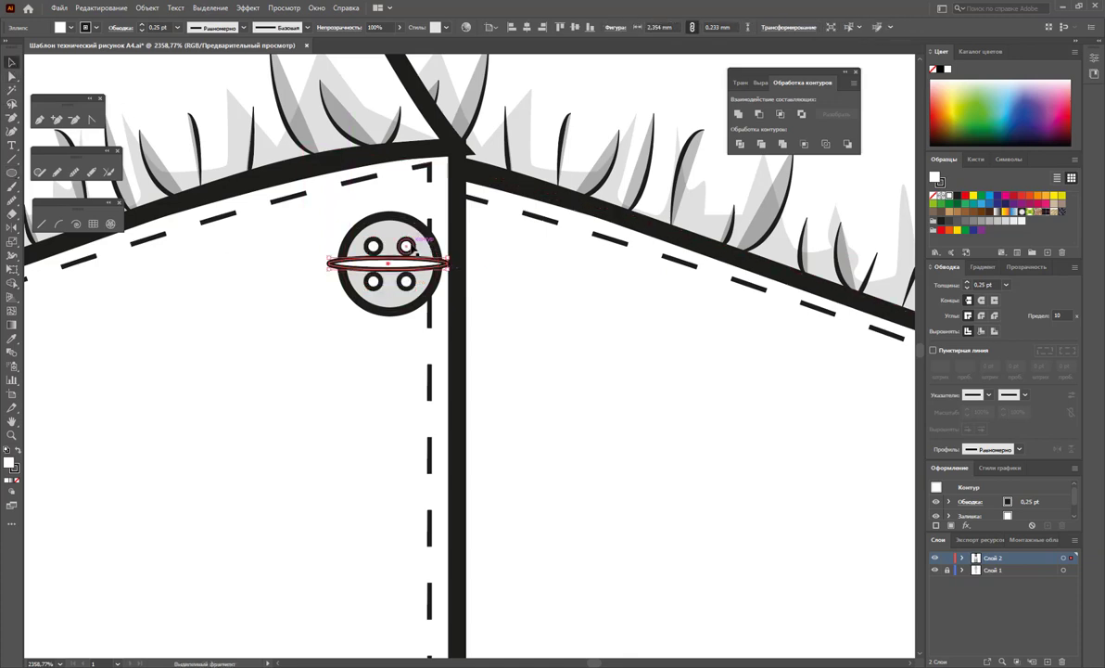
pyautogui.moveTo(361, 227); pyautogui.dragTo(404, 248)
pyautogui.keyDown('shift'); pyautogui.click(377, 287); pyautogui.keyUp('shift')
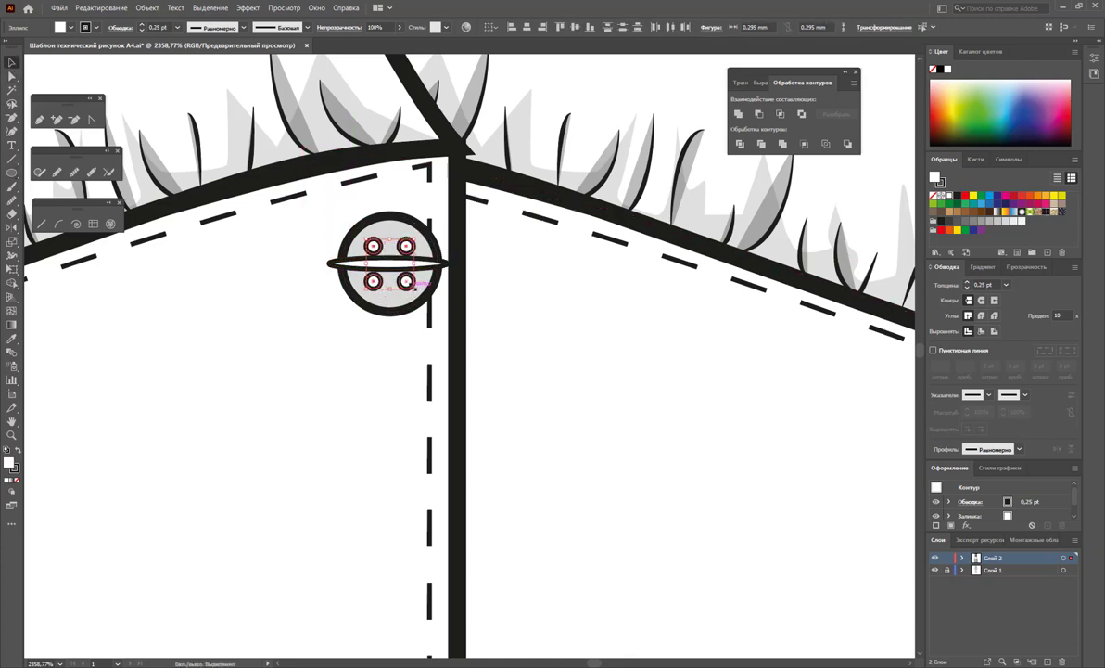
pyautogui.keyDown('shift'); pyautogui.click(406, 283); pyautogui.keyUp('shift')
pyautogui.keyDown('shift'); pyautogui.click(398, 303); pyautogui.keyUp('shift')
pyautogui.rightClick(398, 313)
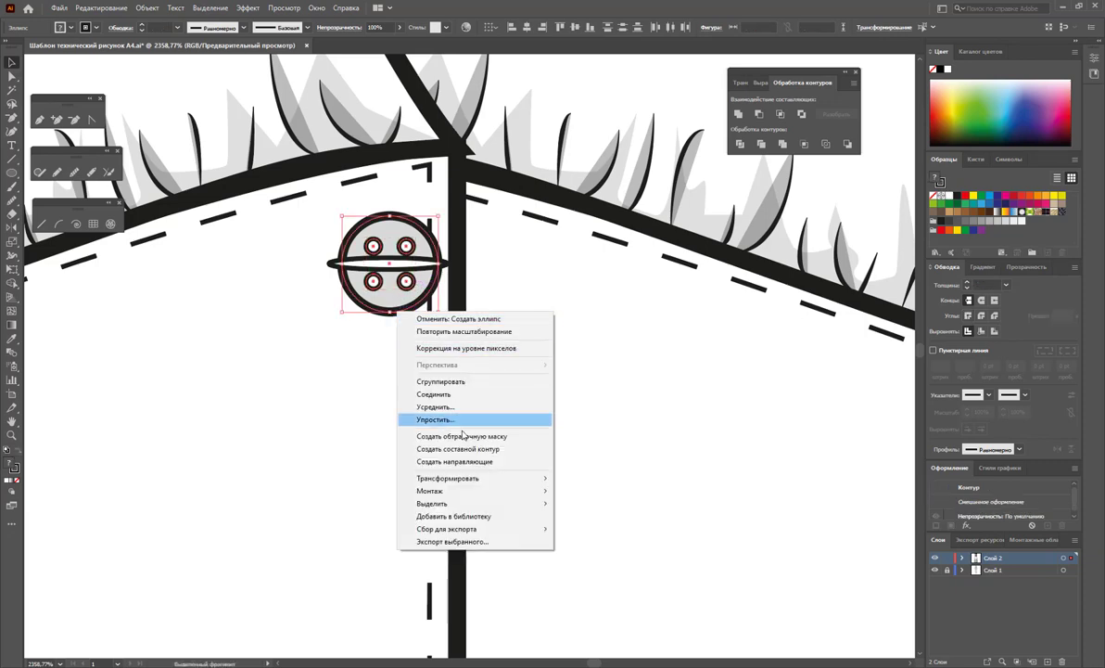
pyautogui.click(587, 491)
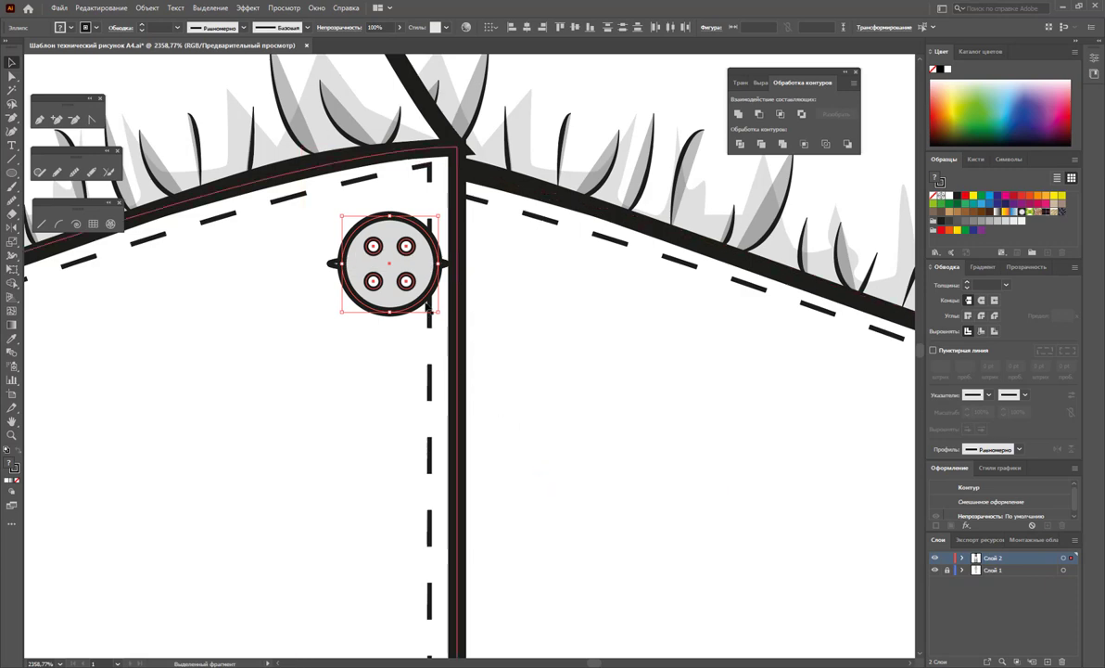
# Group the button circle, four holes and thin bar together.
pyautogui.keyDown('shift'); pyautogui.click(332, 264); pyautogui.keyUp('shift')
pyautogui.rightClick(332, 263)
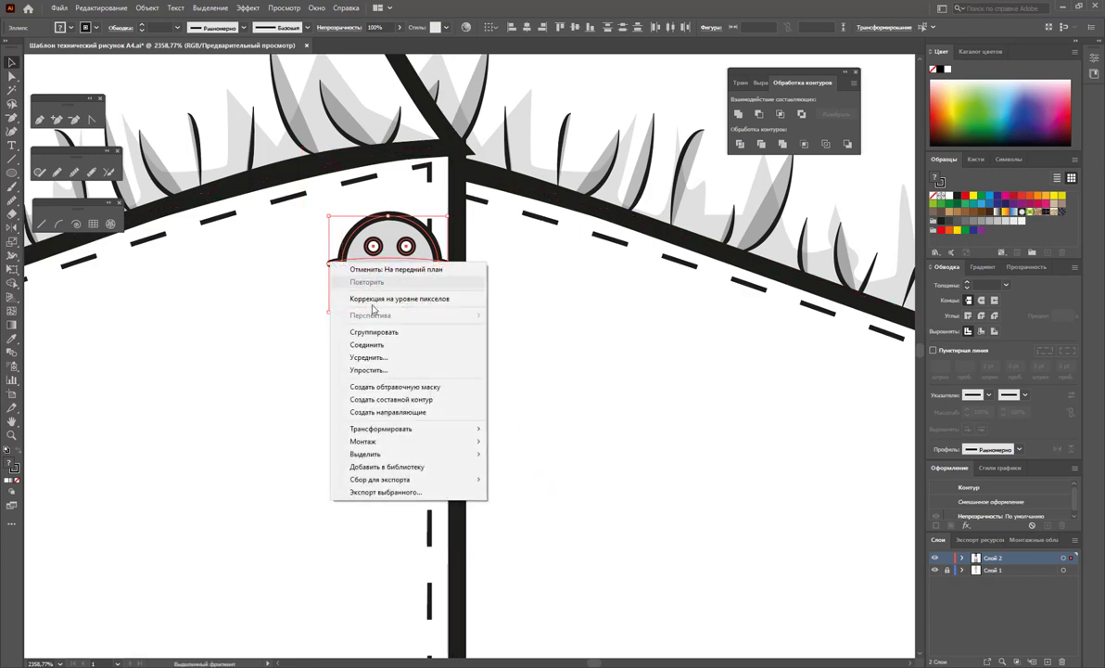
pyautogui.click(380, 332)
pyautogui.click(483, 343)
# Copy the button down the placket twice, then undo both copies.
pyautogui.press('z')
pyautogui.keyDown('alt'); pyautogui.click(501, 386); pyautogui.keyUp('alt')
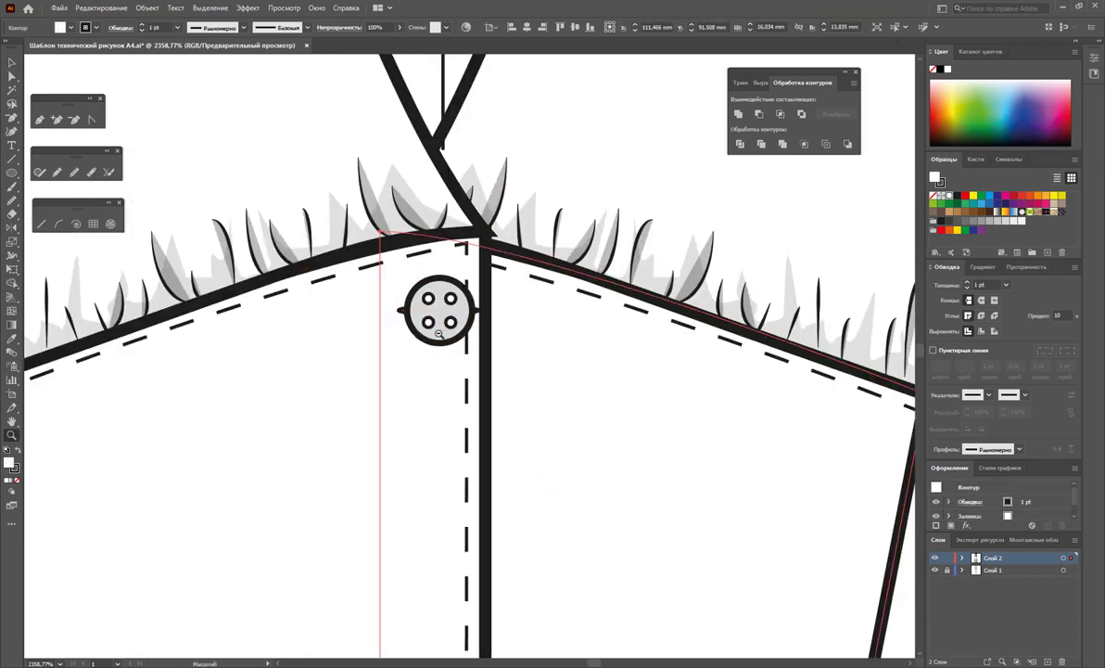
pyautogui.keyDown('alt'); pyautogui.click(502, 387); pyautogui.keyUp('alt')
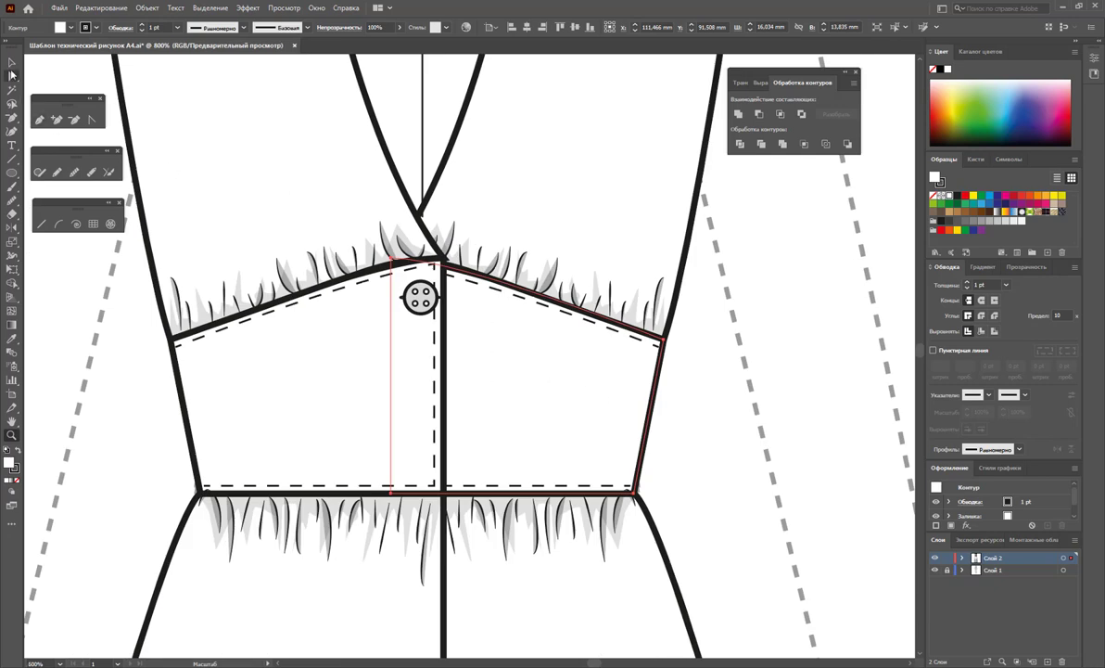
pyautogui.click(11, 62)
pyautogui.click(444, 315)
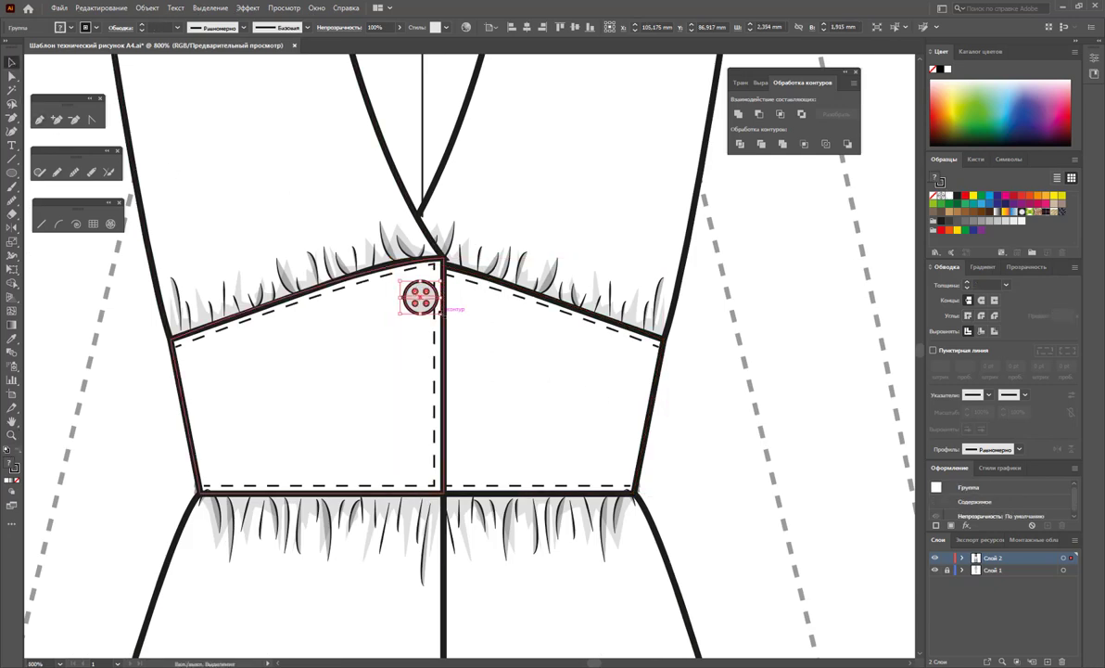
pyautogui.moveTo(416, 299); pyautogui.dragTo(418, 371)
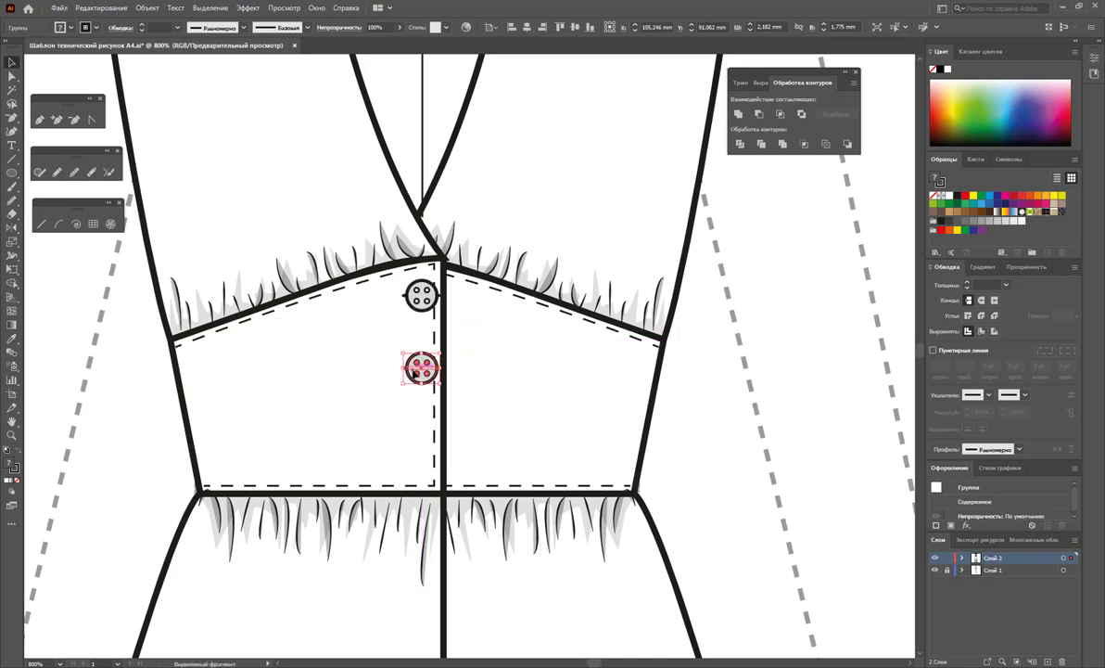
pyautogui.hotkey('ctrl', 'd')
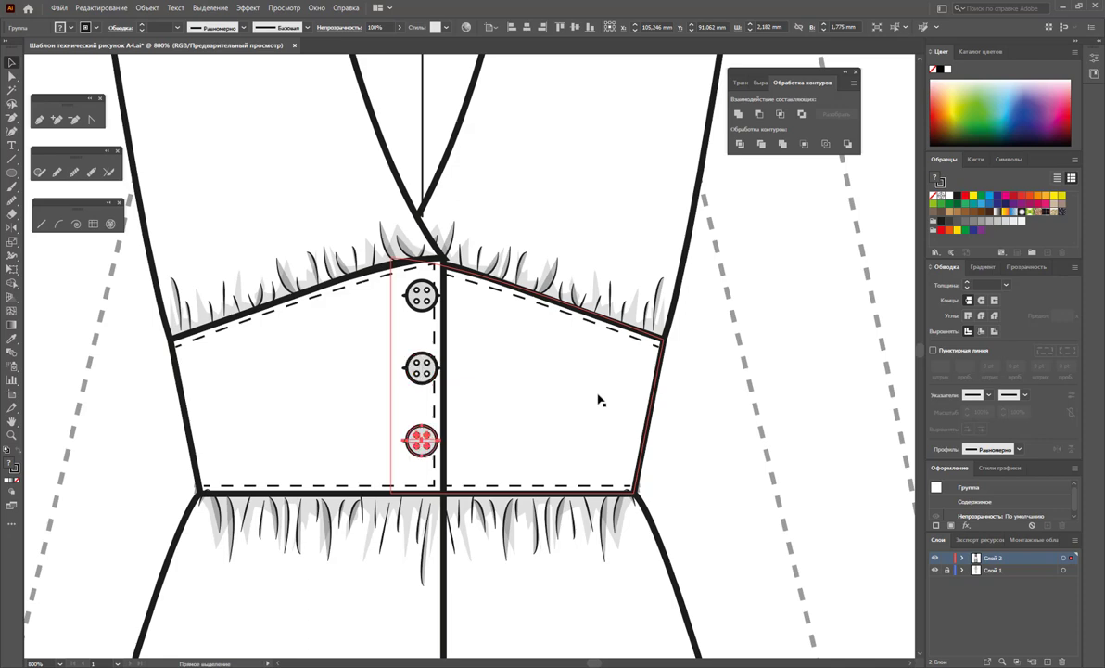
pyautogui.hotkey('ctrl', 'z')
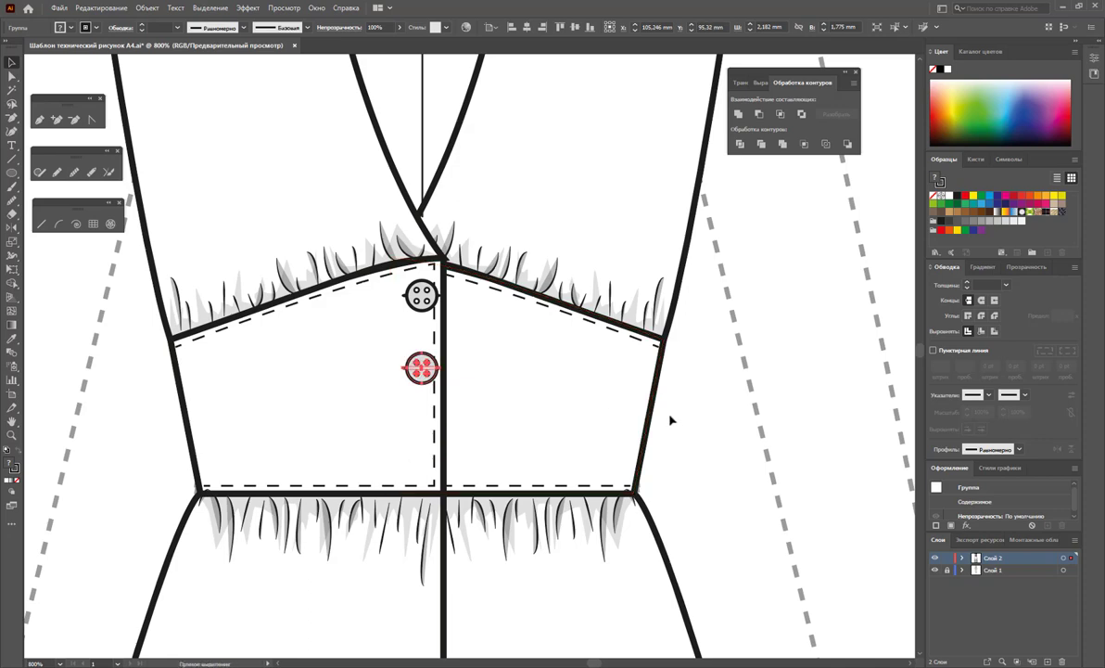
pyautogui.hotkey('ctrl', 'z')
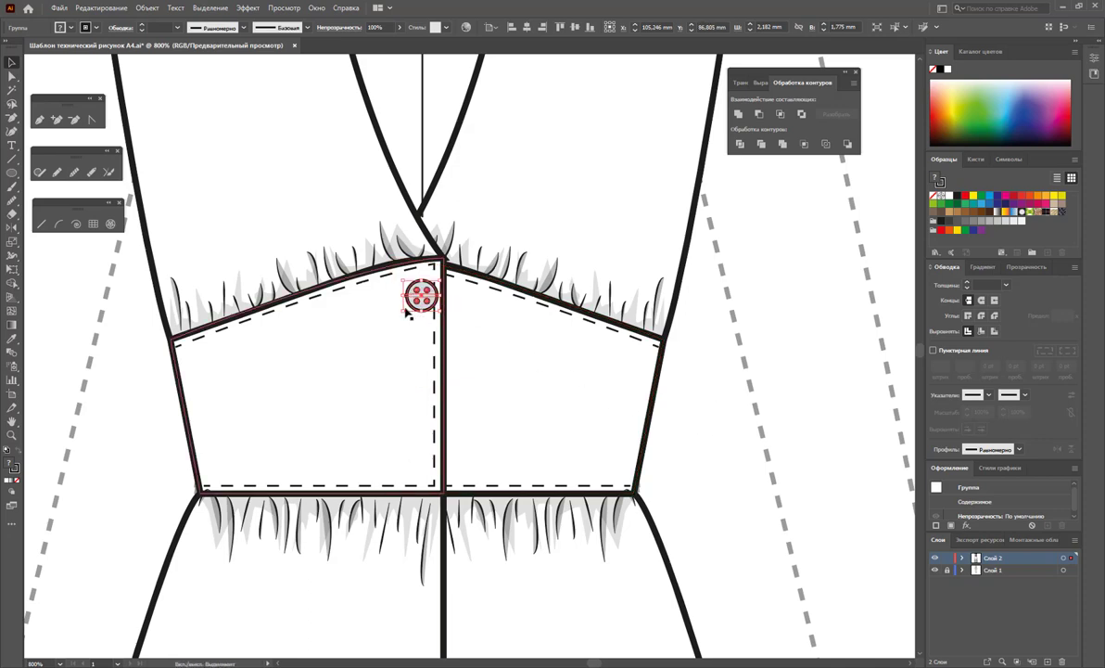
# Shrink the top button slightly and repeat it into three evenly spaced placket buttons.
pyautogui.moveTo(404, 311); pyautogui.dragTo(424, 376)
pyautogui.click(716, 382)
pyautogui.hotkey('ctrl', 'd')
pyautogui.click(789, 481)
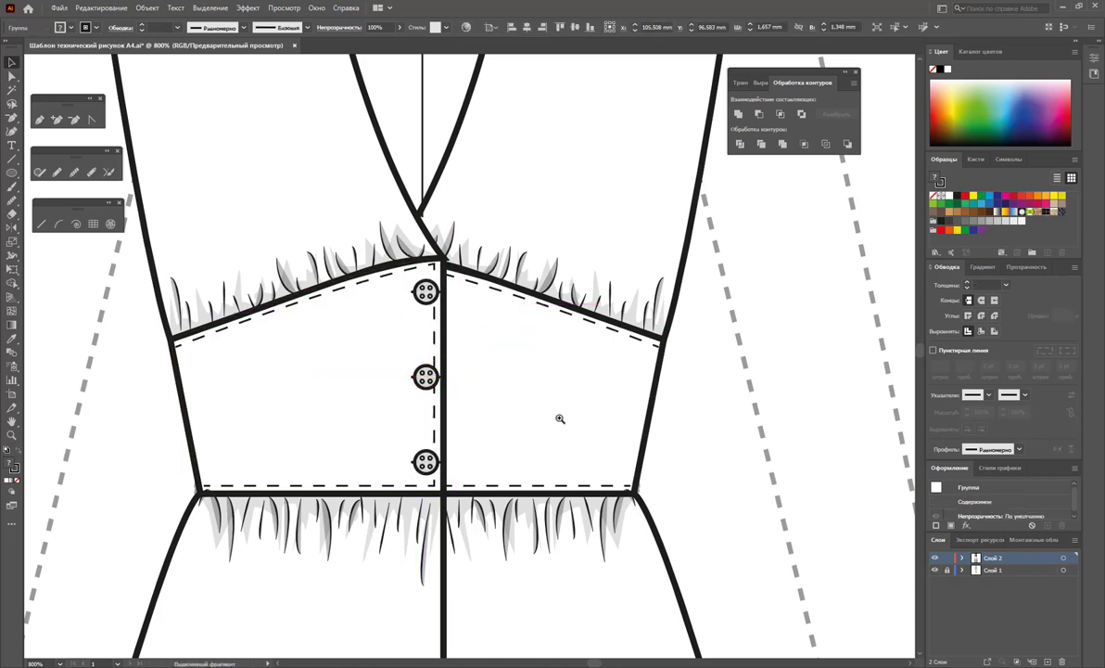
pyautogui.press('z')
pyautogui.keyDown('alt'); pyautogui.click(506, 407); pyautogui.keyUp('alt')
pyautogui.keyDown('alt'); pyautogui.click(504, 394); pyautogui.keyUp('alt')
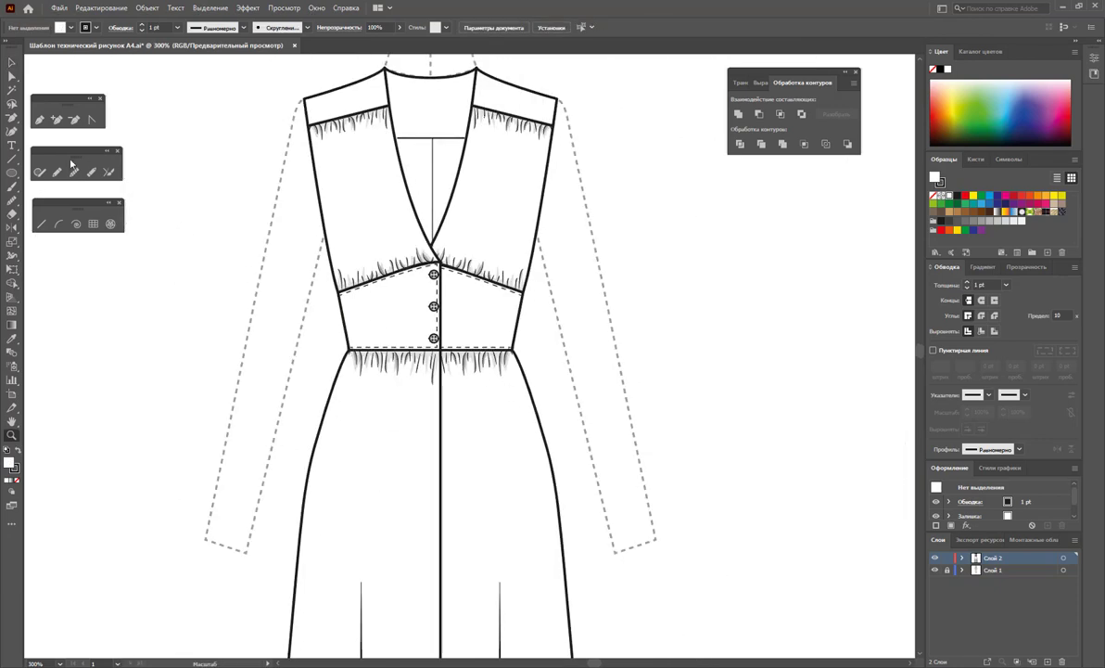
# Copy the bottom button down onto the skirt front just below the waist.
pyautogui.click(8, 62)
pyautogui.scroll(-1, 637, 316)
pyautogui.scroll(-2, 452, 254)
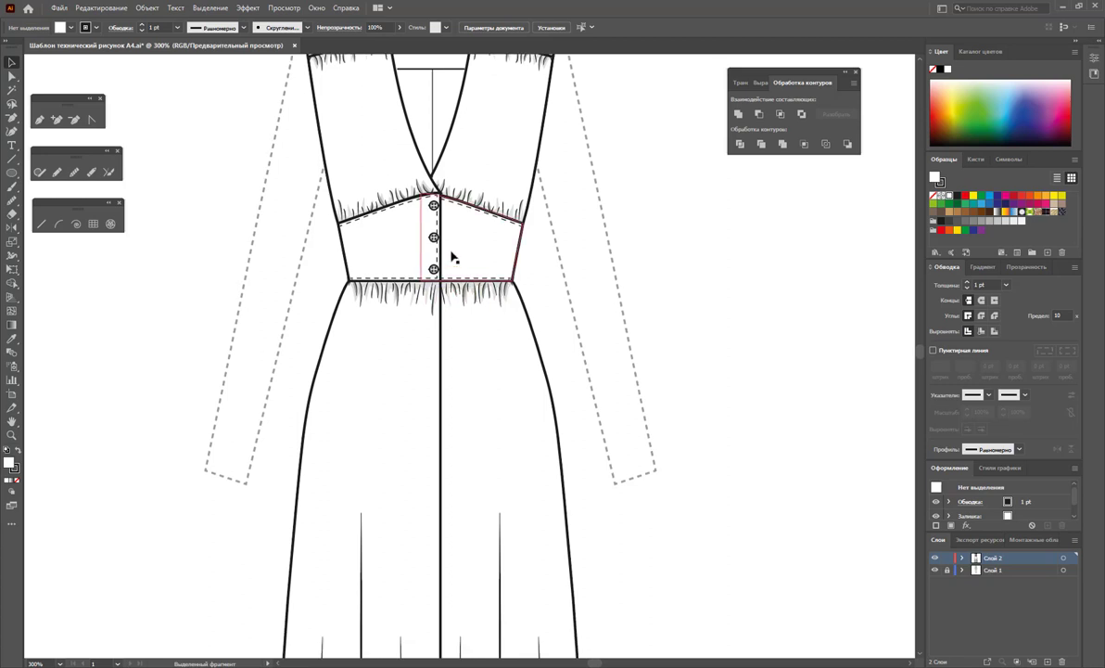
pyautogui.moveTo(434, 270); pyautogui.dragTo(434, 305)
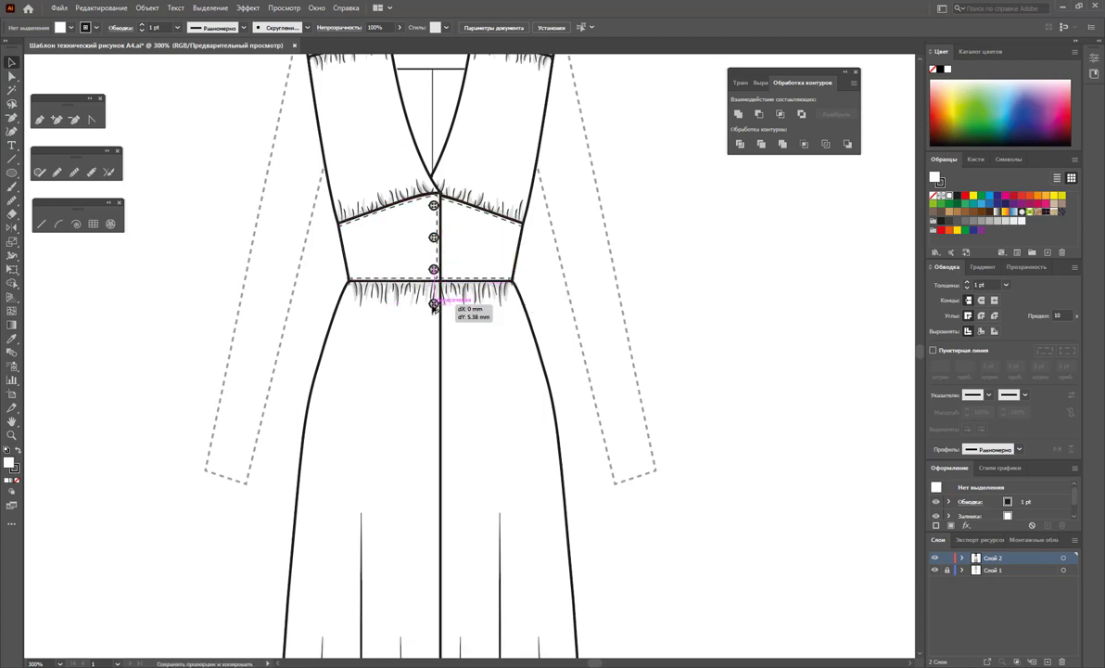
pyautogui.moveTo(434, 306); pyautogui.dragTo(434, 306)
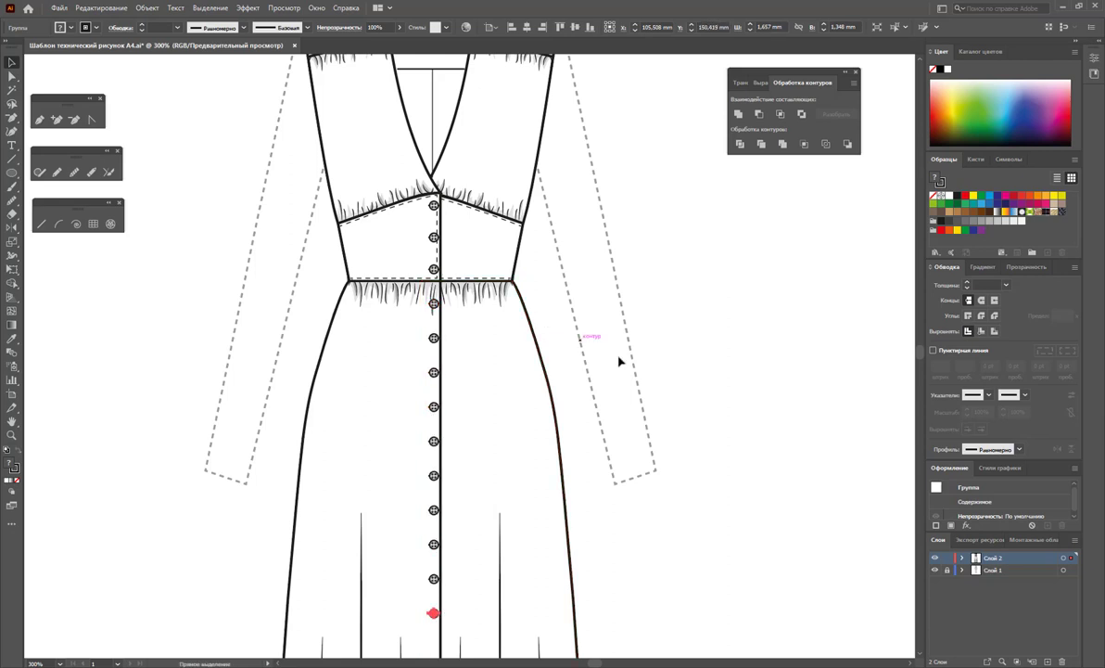
pyautogui.click(669, 370)
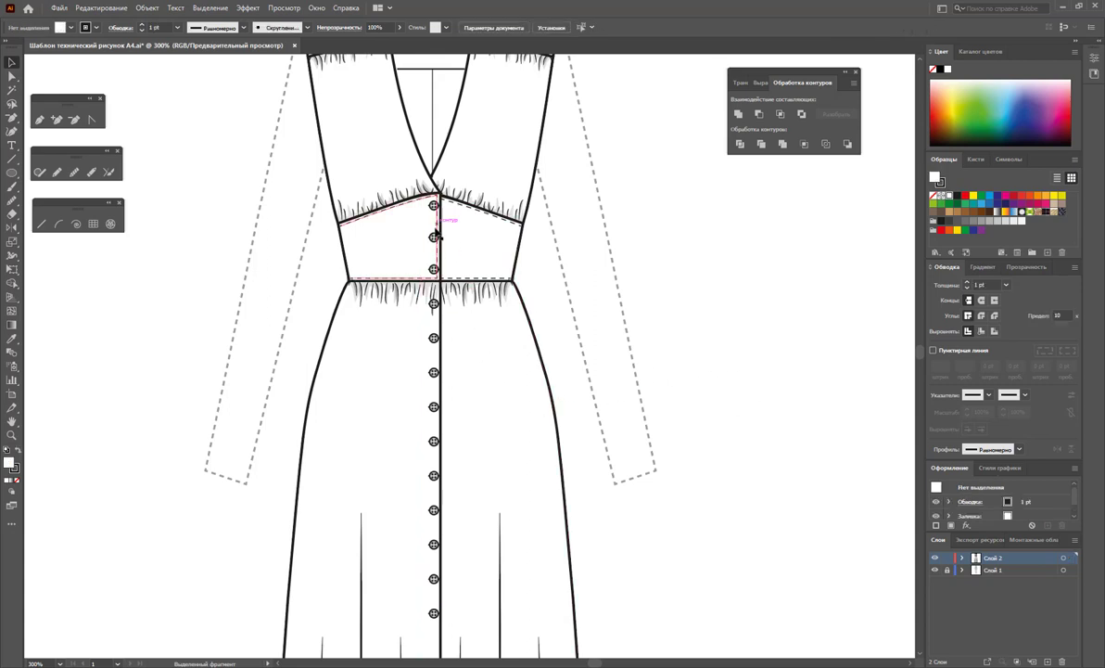
# Place one extra button on the bodice placket and view the full dress.
pyautogui.moveTo(434, 236)
pyautogui.mouseDown()
pyautogui.moveTo(434, 223)
pyautogui.moveTo(436, 261)
pyautogui.mouseUp()
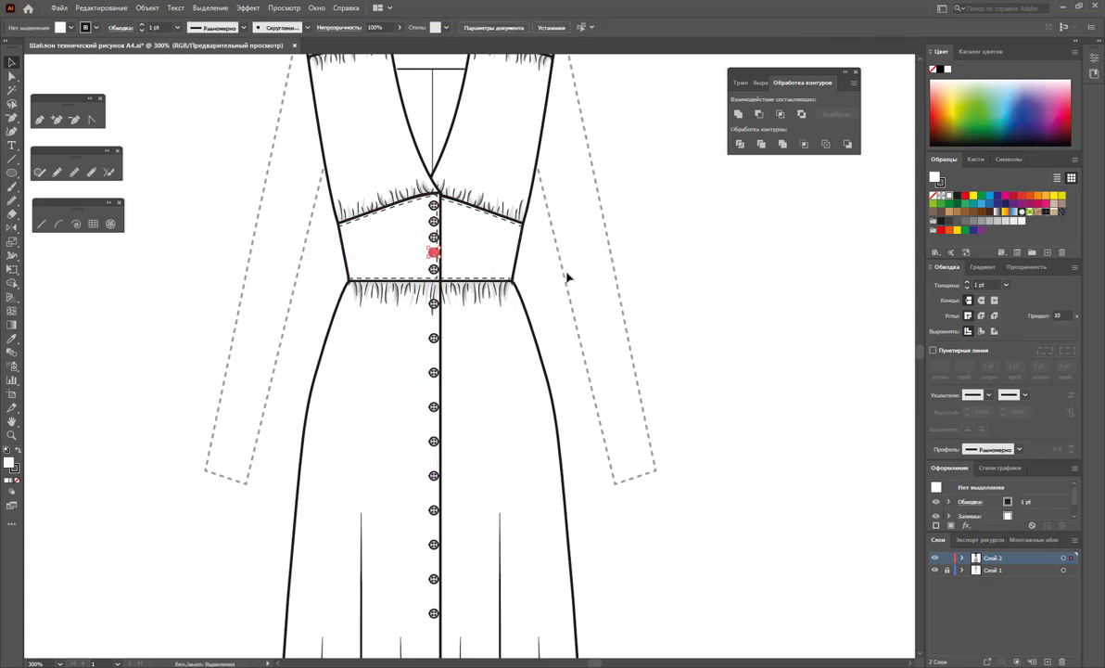
pyautogui.keyDown('ctrl'); pyautogui.keyDown('alt'); pyautogui.click(497, 377); pyautogui.keyUp('alt'); pyautogui.keyUp('ctrl')
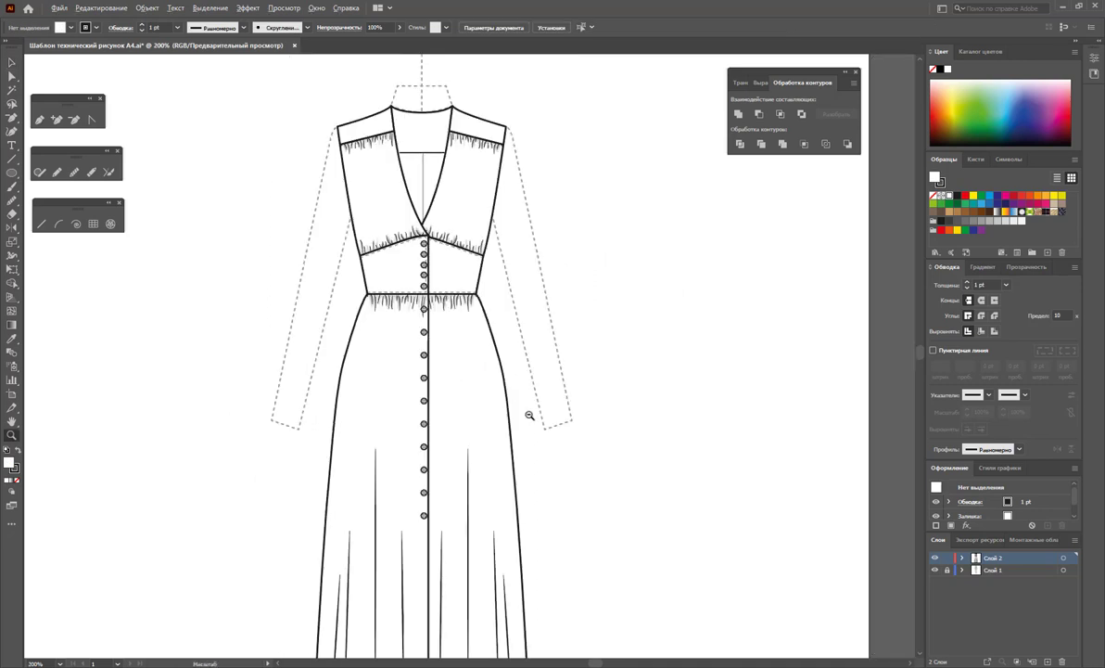
pyautogui.keyDown('alt'); pyautogui.click(530, 415); pyautogui.keyUp('alt')
# Delete several skirt buttons, then undo the deletions to restore them.
pyautogui.click(13, 62)
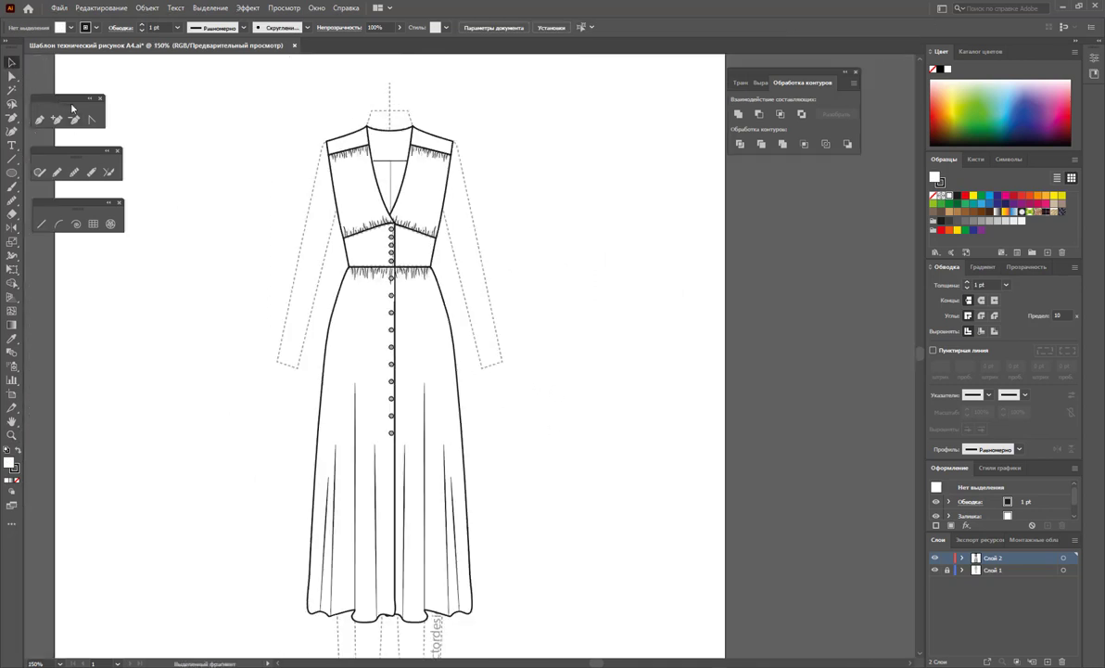
pyautogui.moveTo(390, 432)
pyautogui.mouseDown()
pyautogui.moveTo(391, 448)
pyautogui.moveTo(390, 432)
pyautogui.mouseUp()
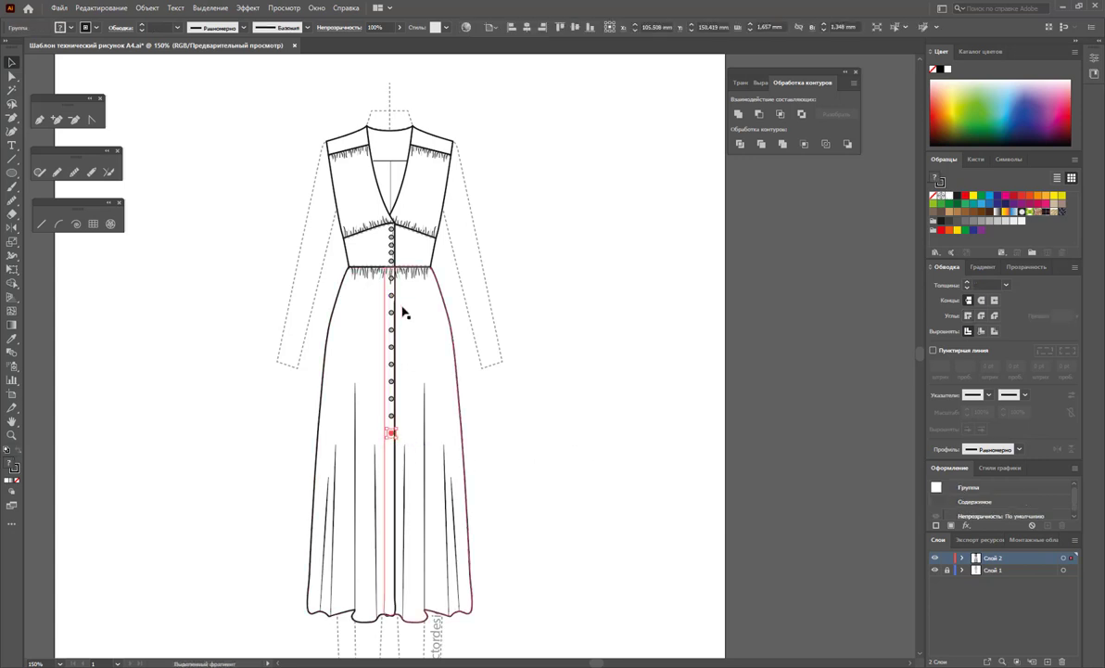
pyautogui.press('Delete')
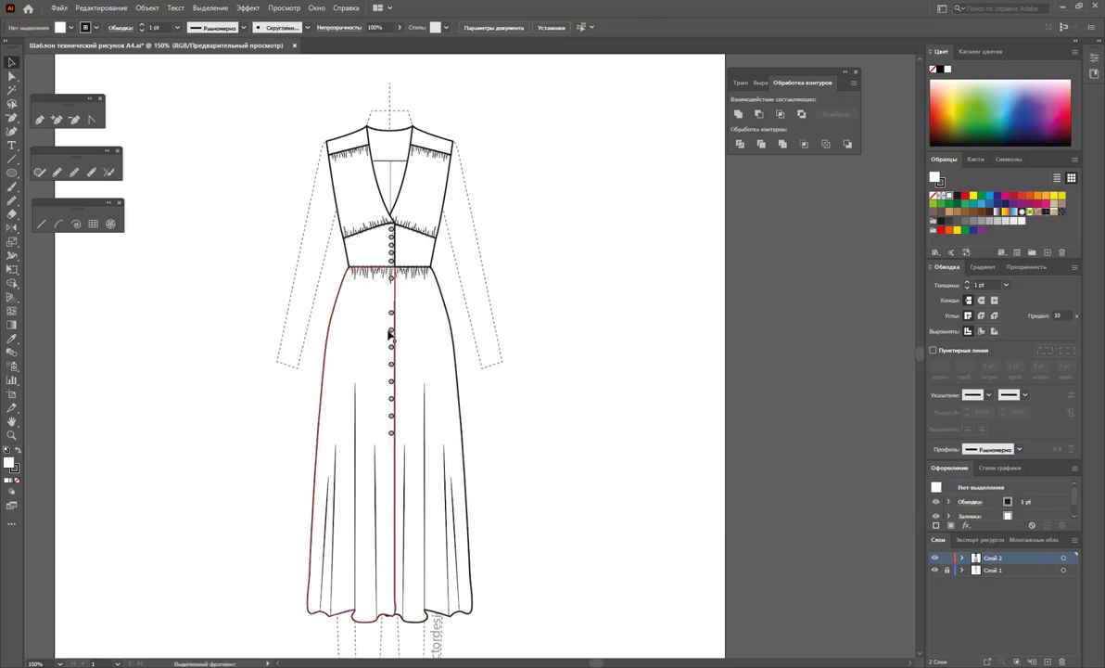
pyautogui.click(391, 329)
pyautogui.press('Delete')
pyautogui.click(390, 382)
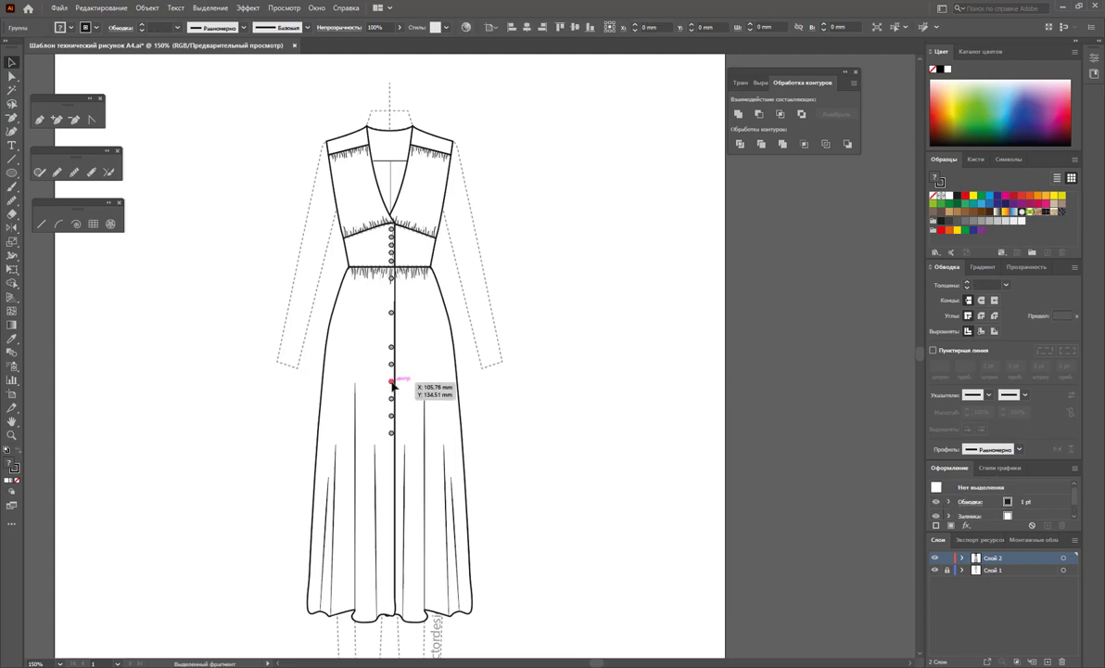
pyautogui.press('Delete')
pyautogui.click(390, 416)
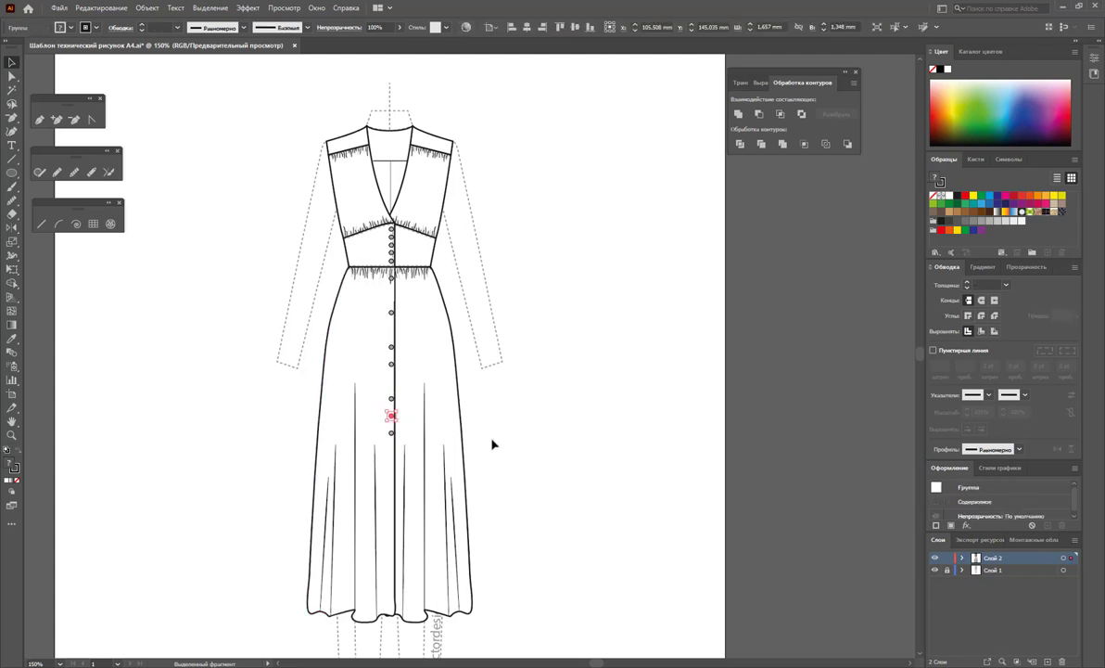
pyautogui.hotkey('ctrl', 'z')
pyautogui.hotkey('ctrl', 'z')
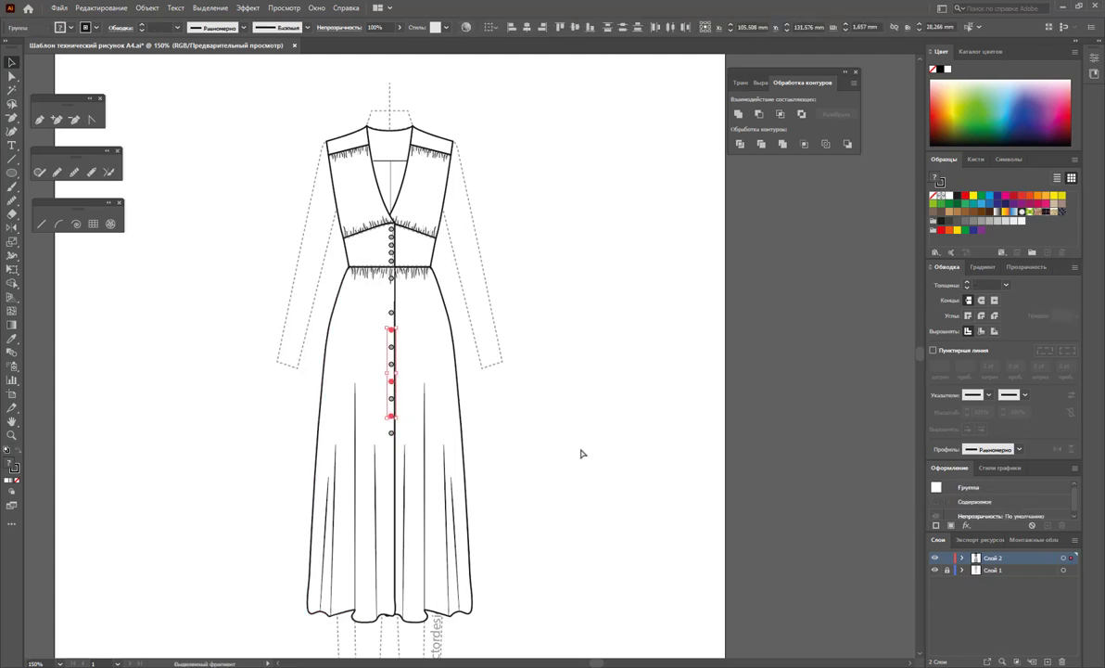
pyautogui.click(566, 445)
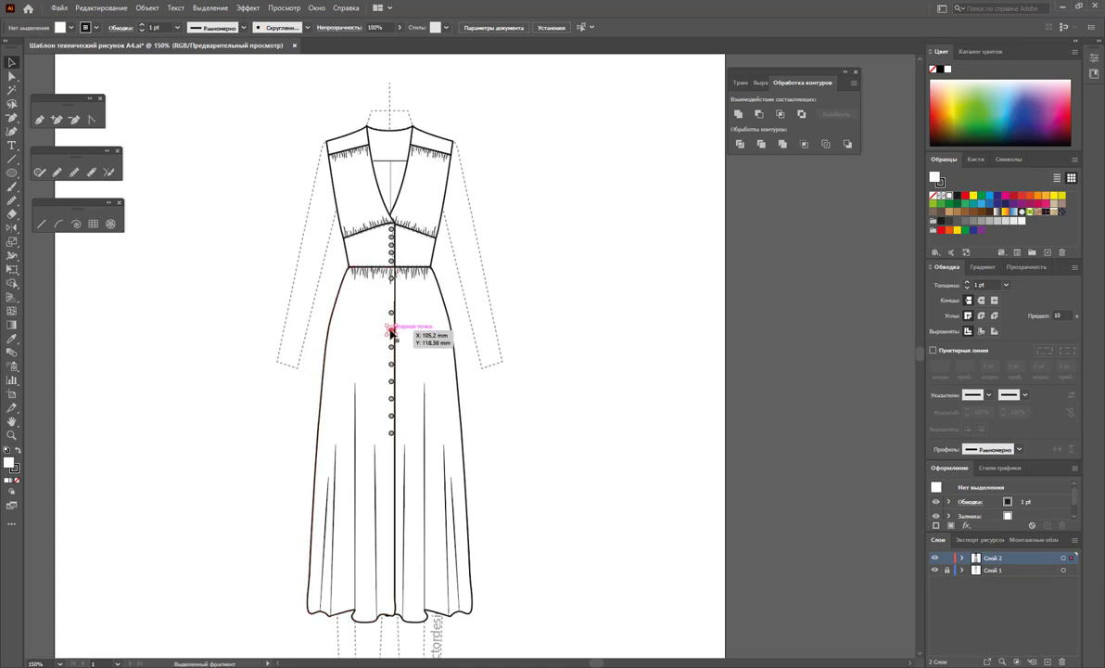
# Remove three skirt buttons and move the lowest skirt button further down.
pyautogui.click(391, 329)
pyautogui.press('Delete')
pyautogui.click(390, 363)
pyautogui.press('Delete')
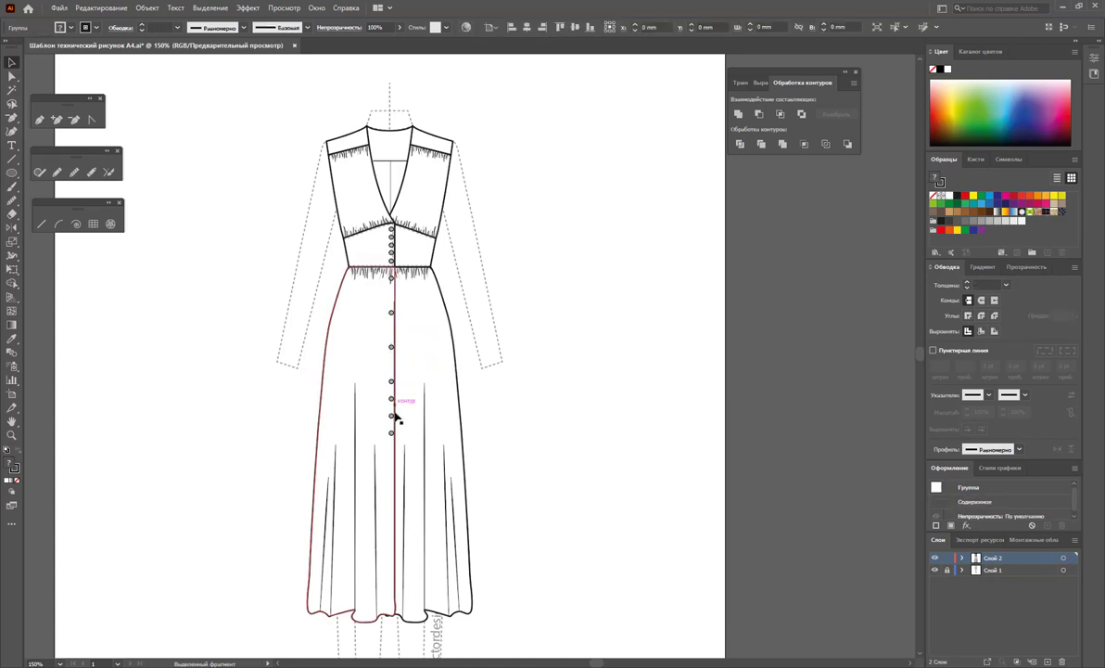
pyautogui.click(390, 399)
pyautogui.press('Delete')
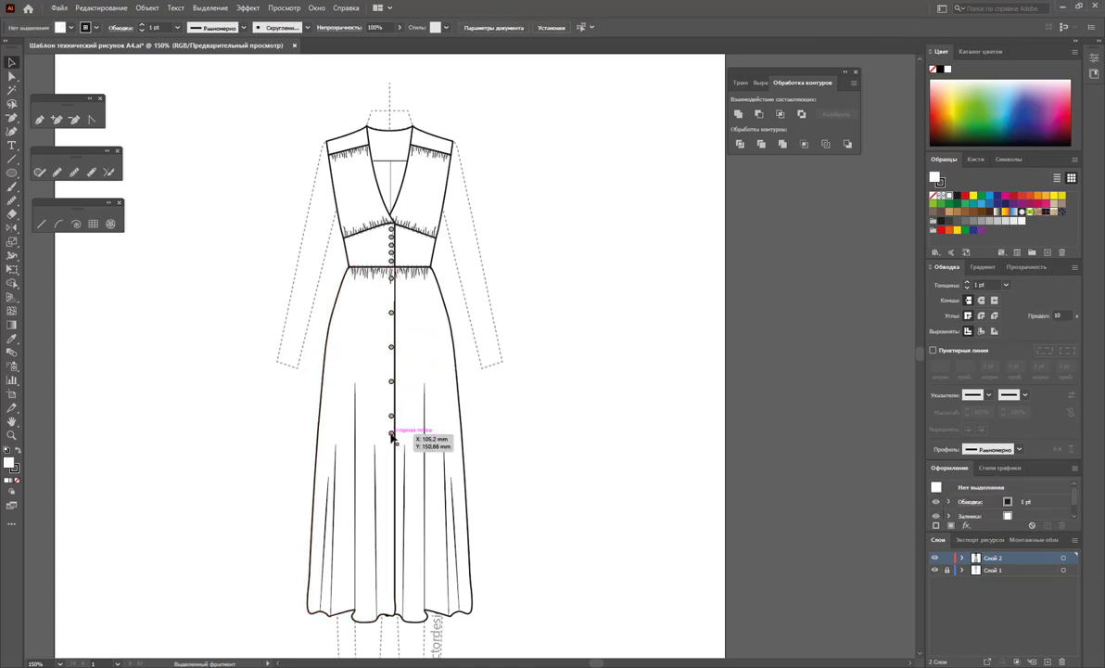
pyautogui.moveTo(391, 432); pyautogui.dragTo(392, 452)
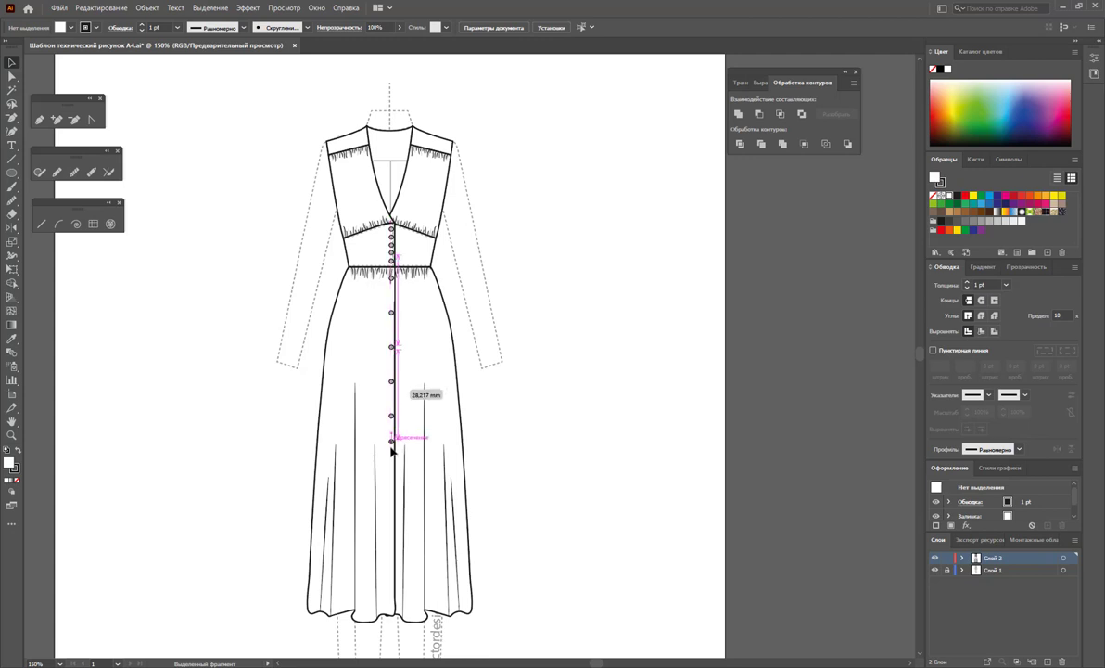
pyautogui.click(510, 455)
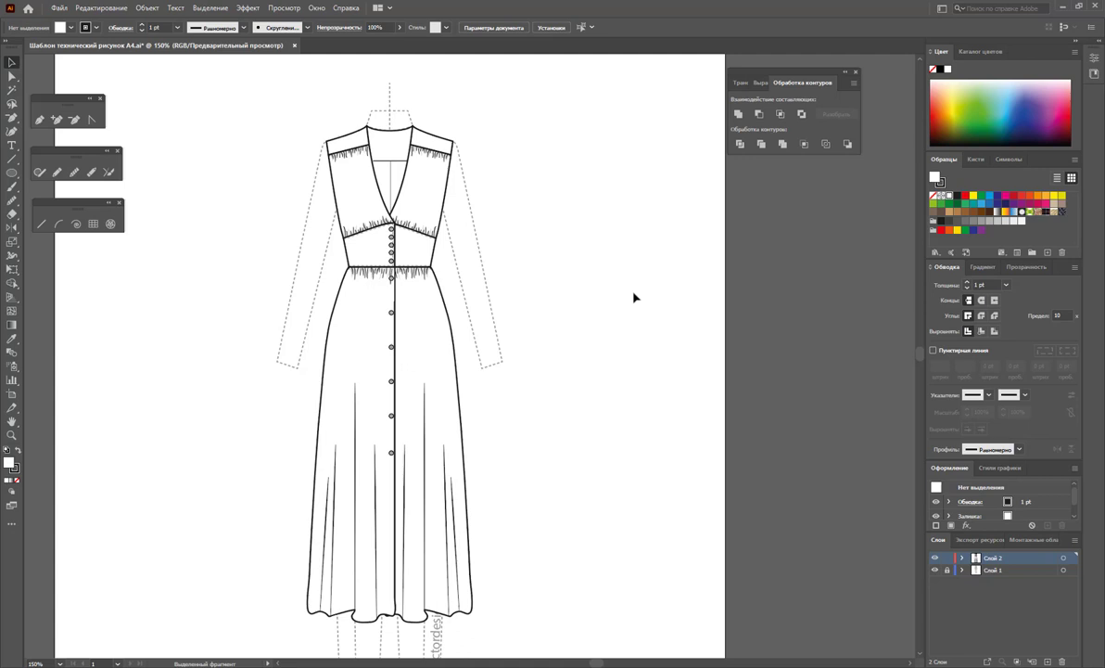
# Send the right skirt panel to the back and zoom in on the skirt and waist.
pyautogui.scroll(-2, 564, 353)
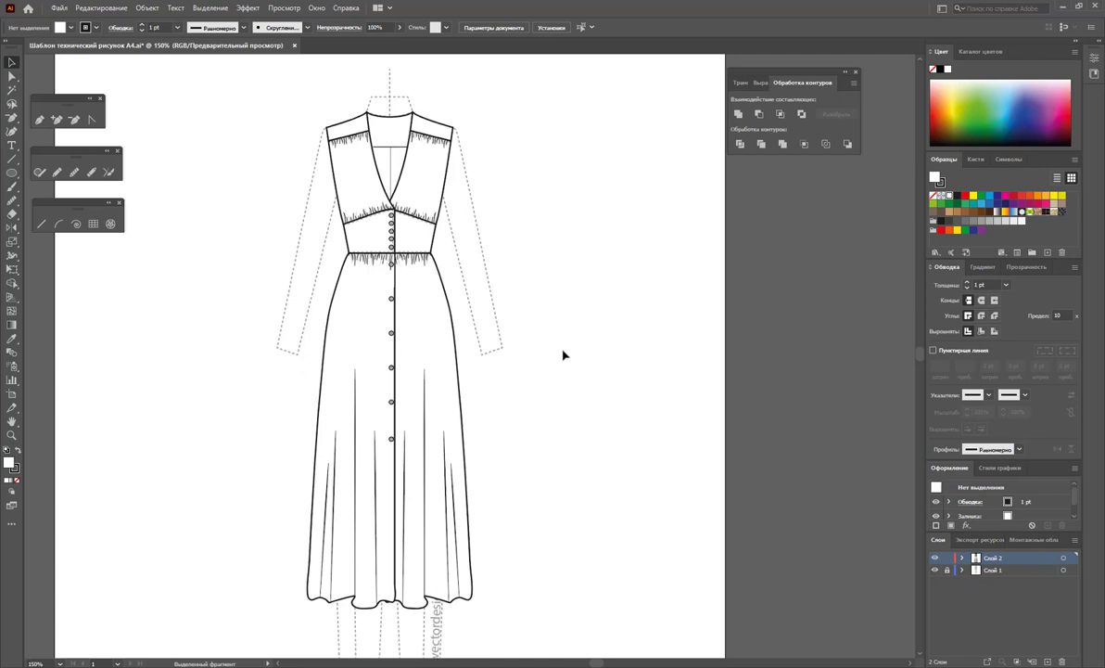
pyautogui.click(363, 306)
pyautogui.rightClick(364, 304)
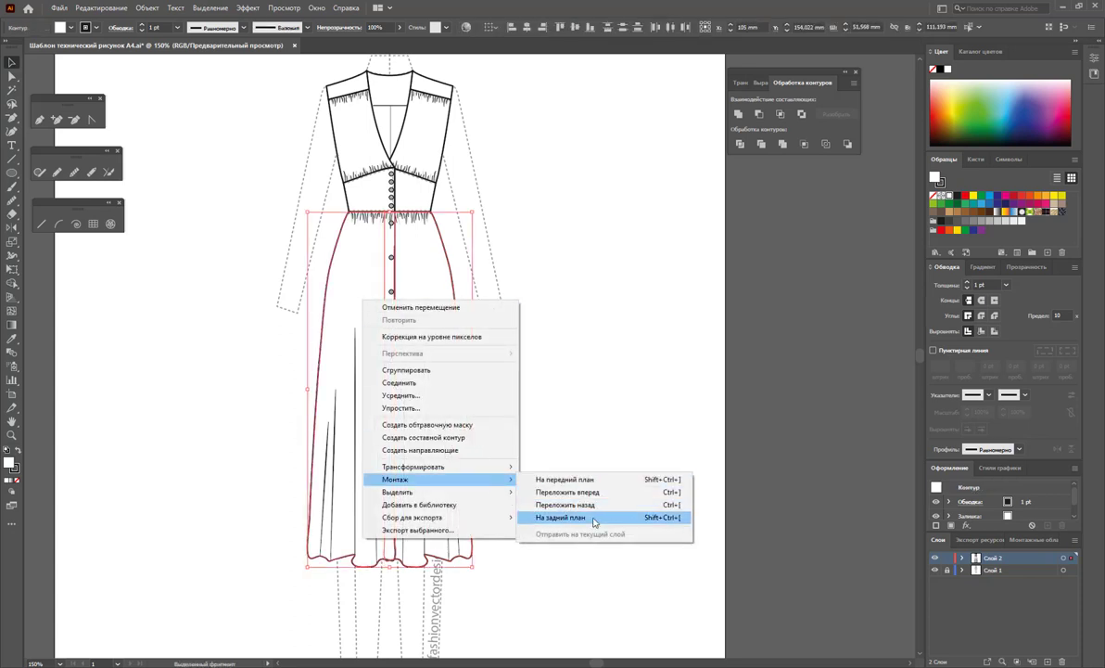
pyautogui.click(598, 517)
pyautogui.click(545, 537)
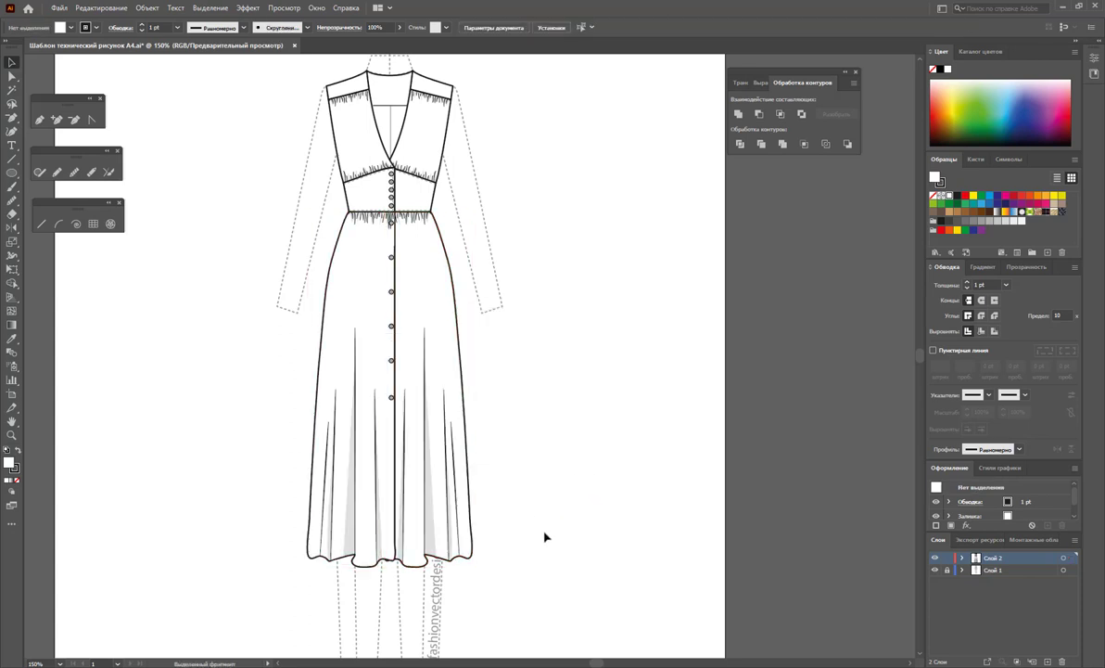
pyautogui.click(431, 535)
pyautogui.keyDown('alt'); pyautogui.click(534, 378); pyautogui.keyUp('alt')
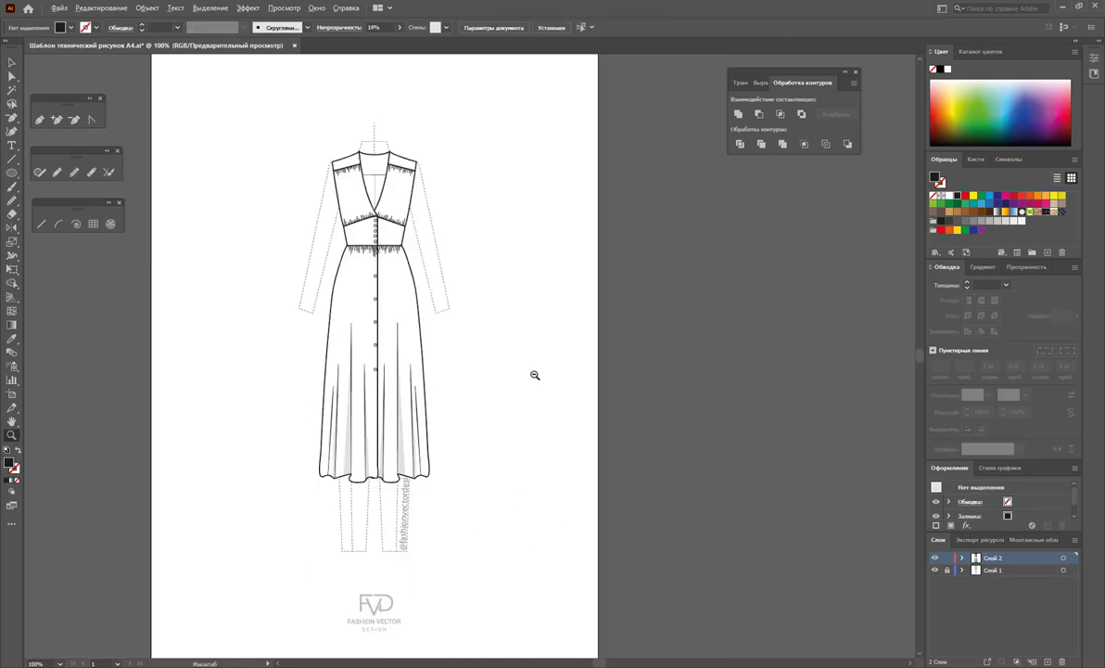
pyautogui.moveTo(409, 329); pyautogui.dragTo(604, 402)
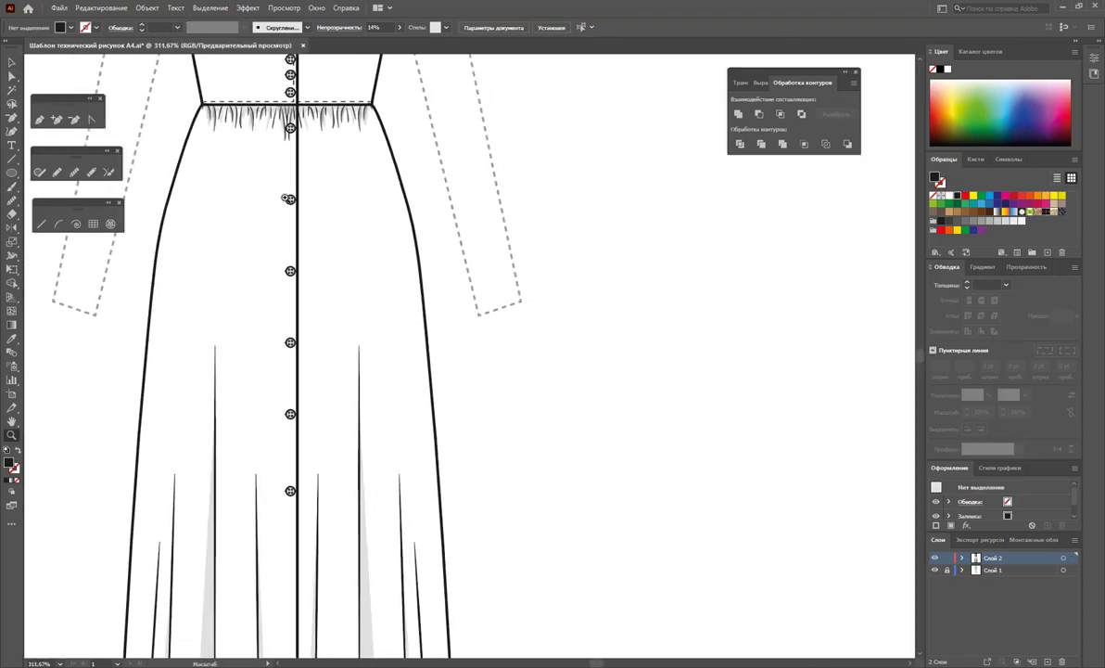
pyautogui.scroll(2, 290, 199)
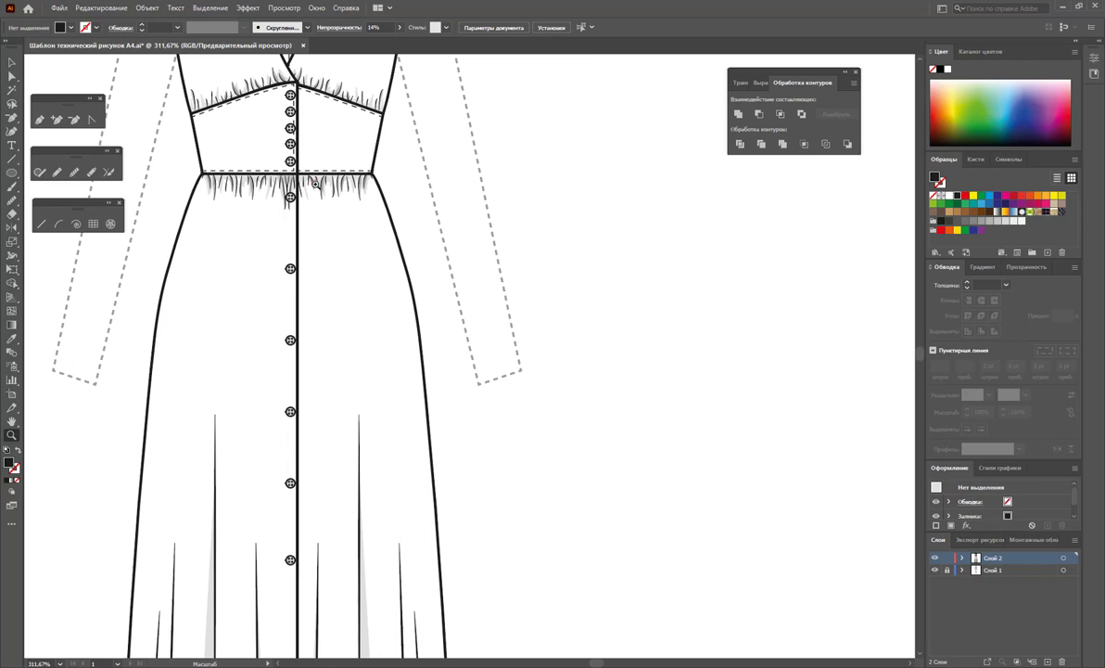
# Undo the waist fringe rotation and lower its opacity to 6%.
pyautogui.press('v')
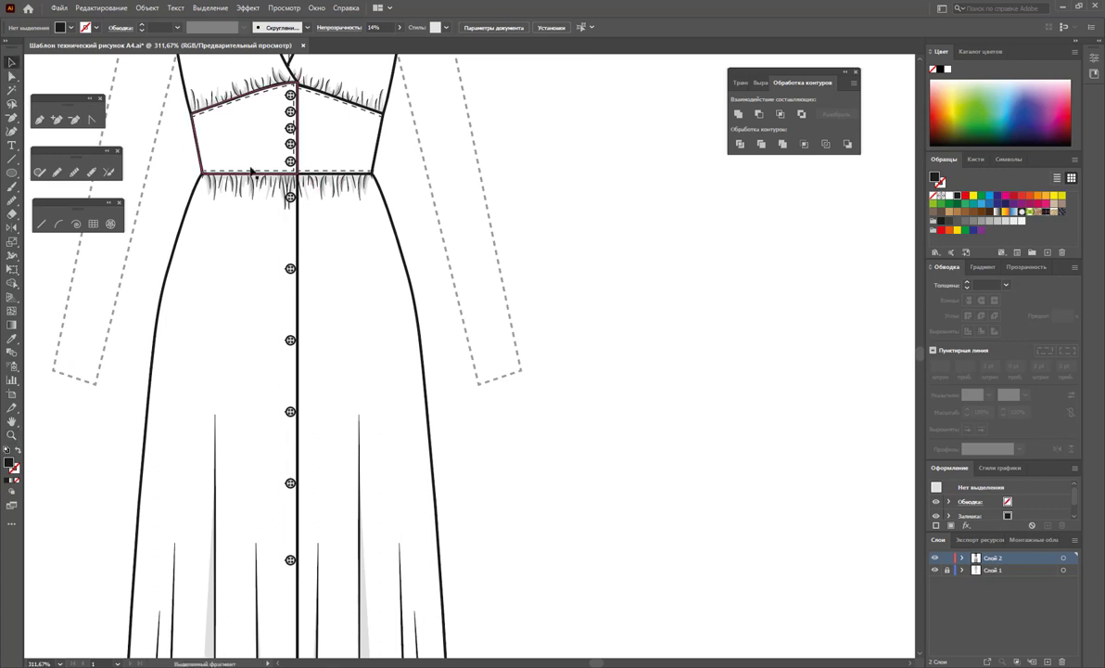
pyautogui.click(283, 181)
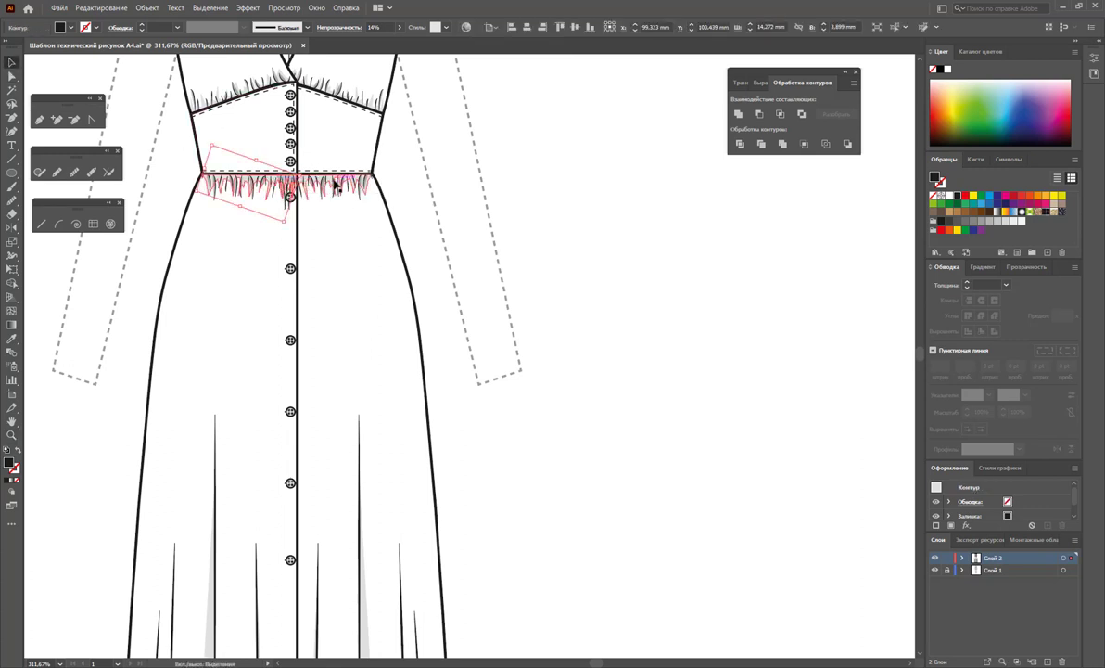
pyautogui.hotkey('ctrl', 'z')
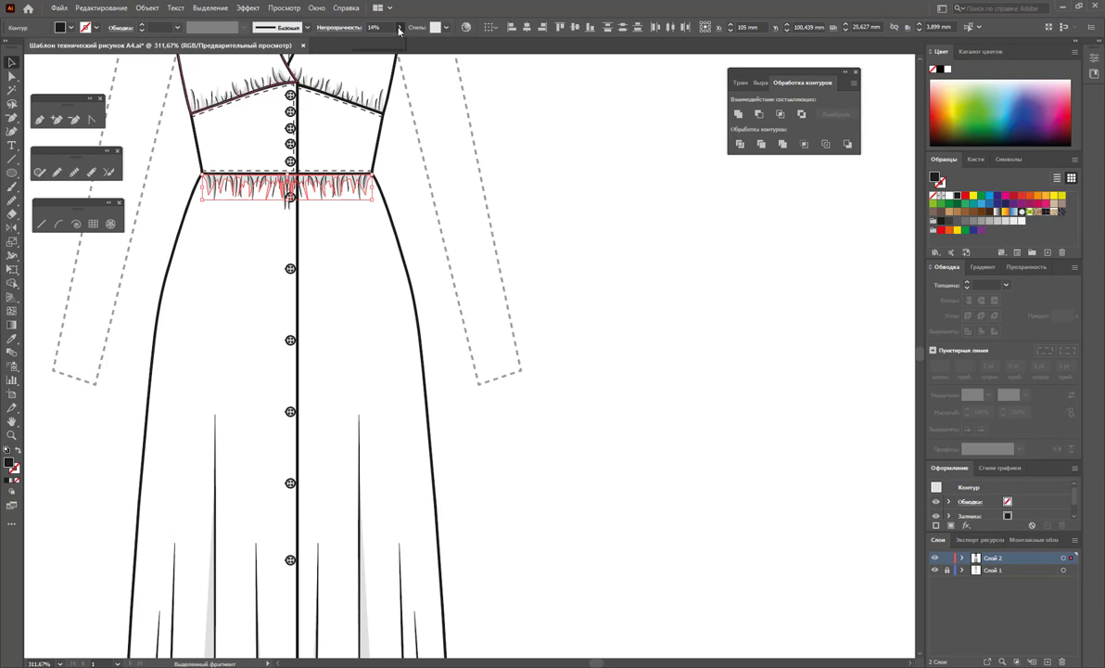
pyautogui.click(400, 28)
pyautogui.moveTo(361, 43); pyautogui.dragTo(358, 43)
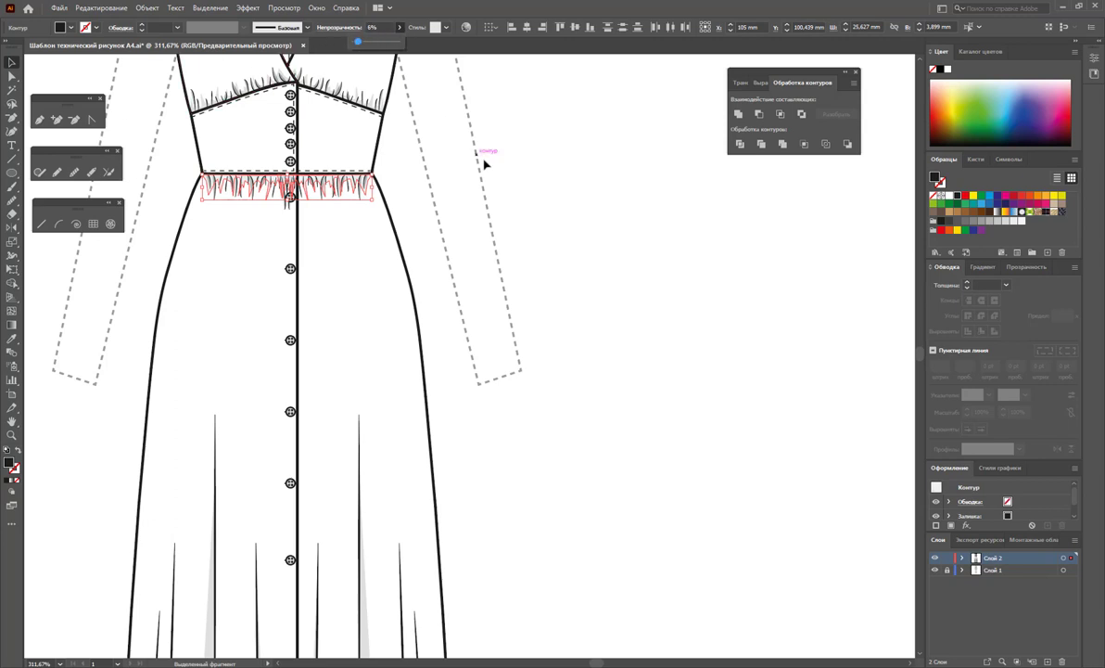
# Set the under-bust fringe and both shoulder fringes to 11% opacity.
pyautogui.click(556, 174)
pyautogui.scroll(2, 469, 223)
pyautogui.scroll(2, 446, 217)
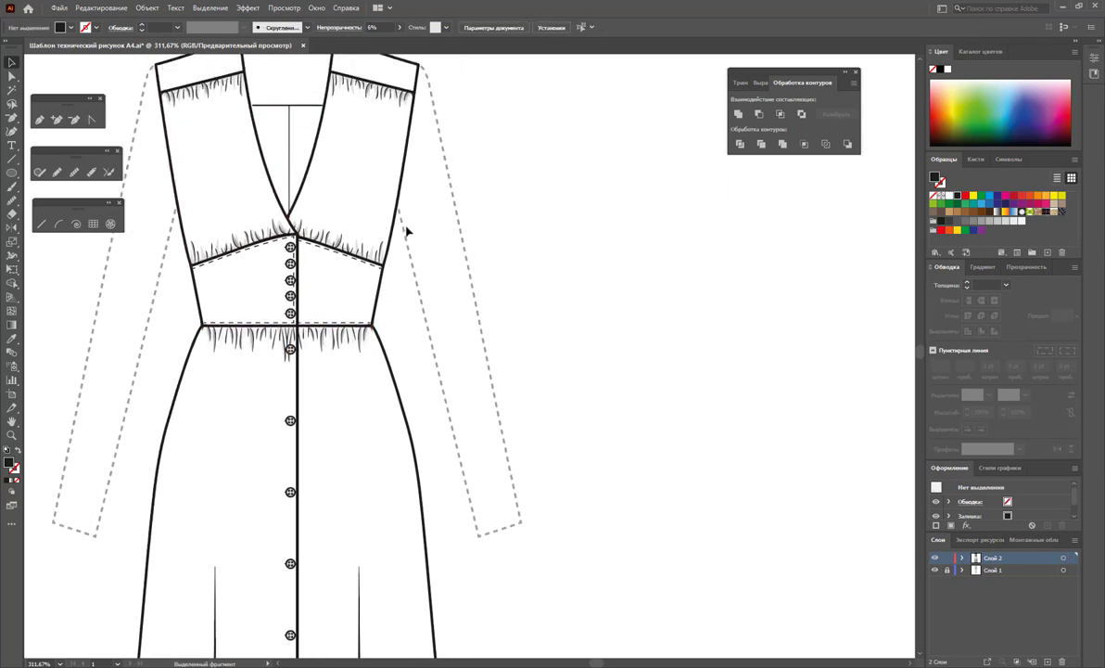
pyautogui.click(358, 243)
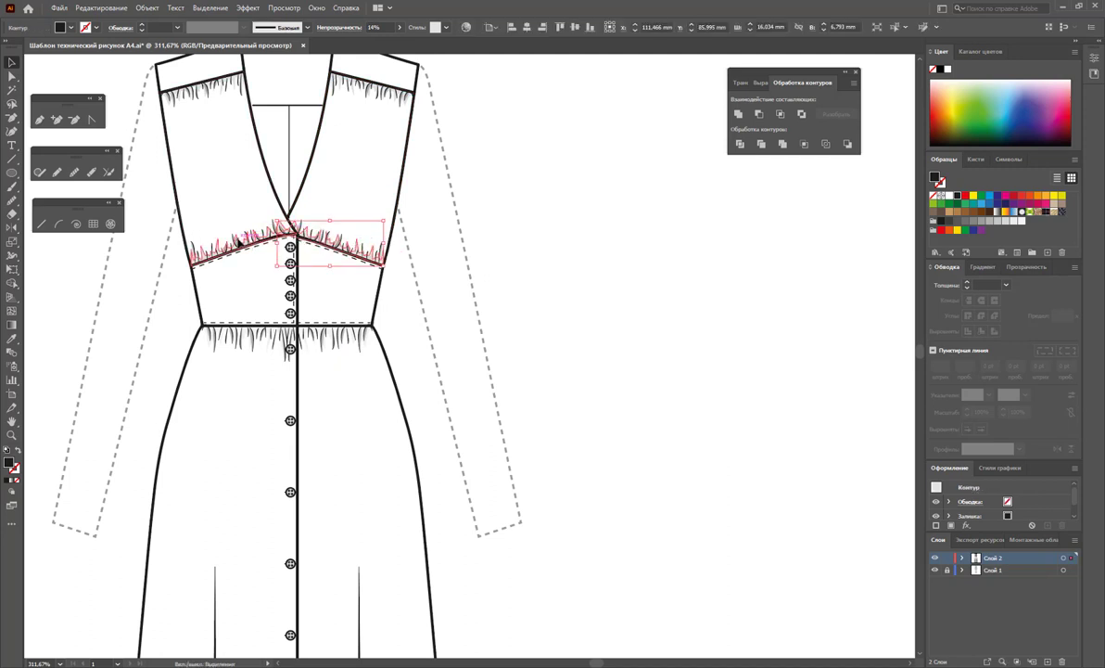
pyautogui.keyDown('shift'); pyautogui.click(238, 240); pyautogui.keyUp('shift')
pyautogui.keyDown('shift'); pyautogui.click(235, 93); pyautogui.keyUp('shift')
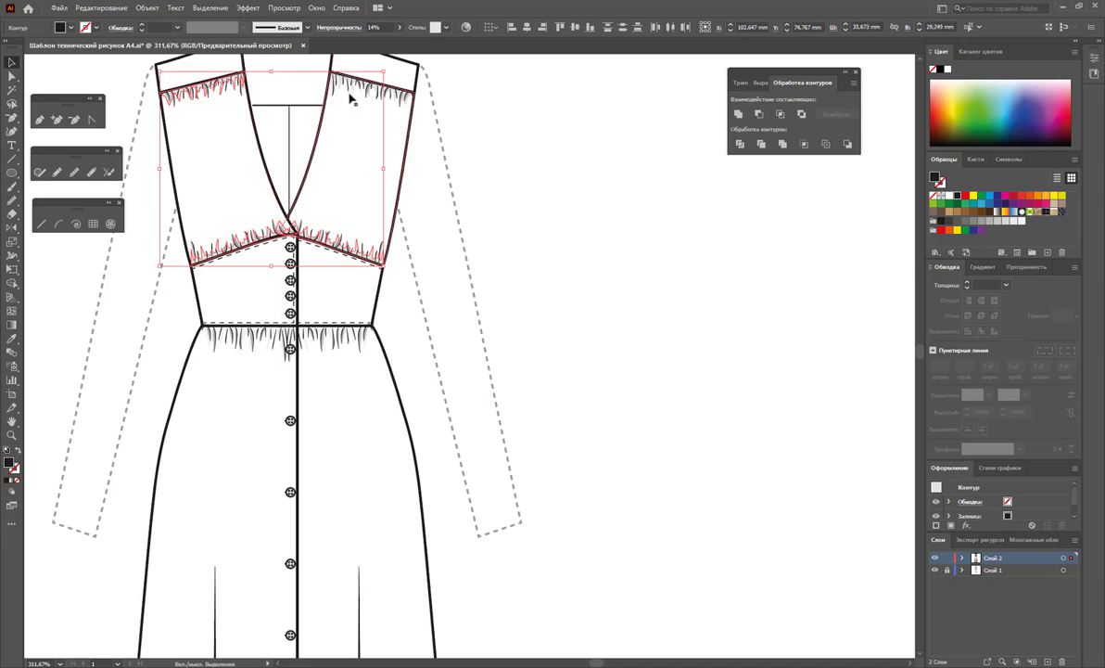
pyautogui.keyDown('shift'); pyautogui.click(368, 90); pyautogui.keyUp('shift')
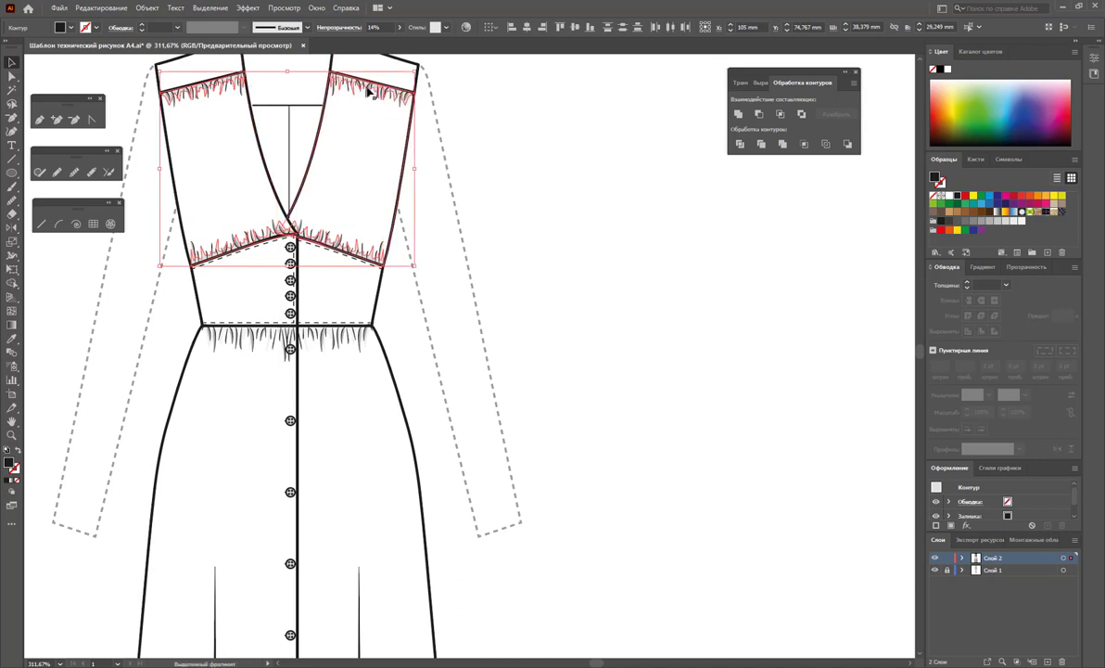
pyautogui.click(400, 27)
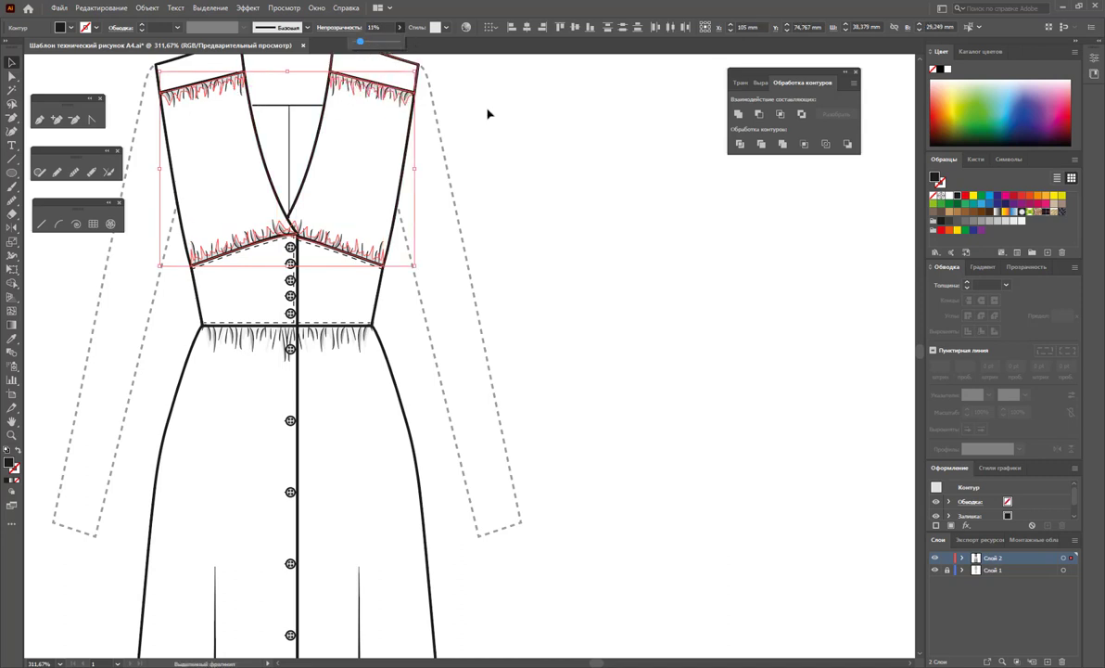
pyautogui.click(525, 139)
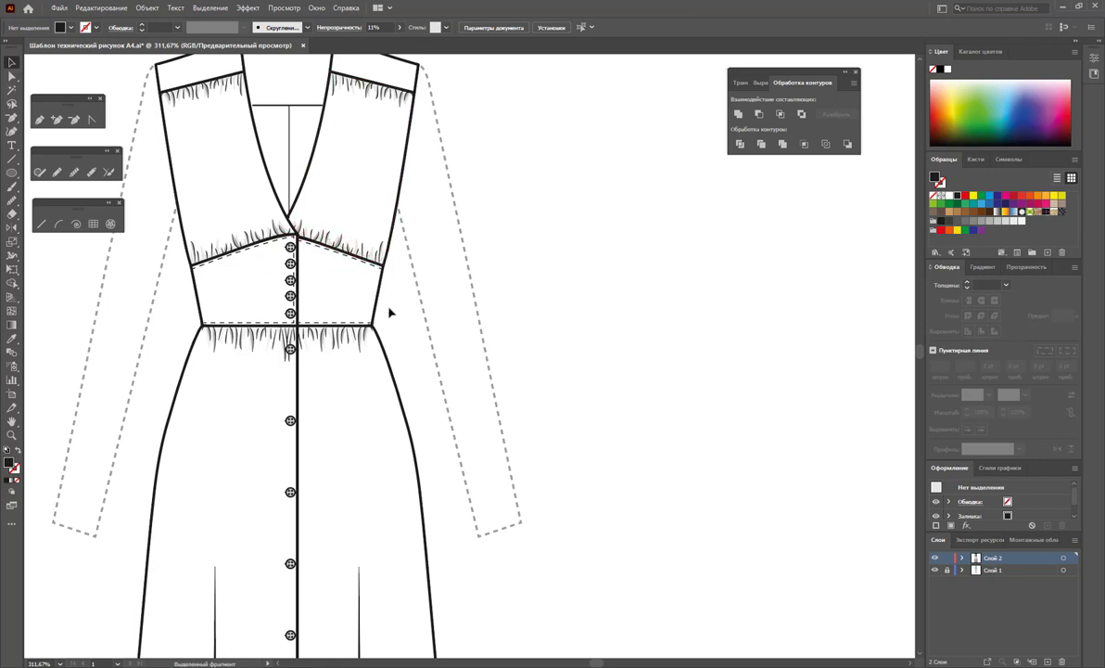
pyautogui.press('z')
pyautogui.moveTo(352, 362); pyautogui.dragTo(556, 365)
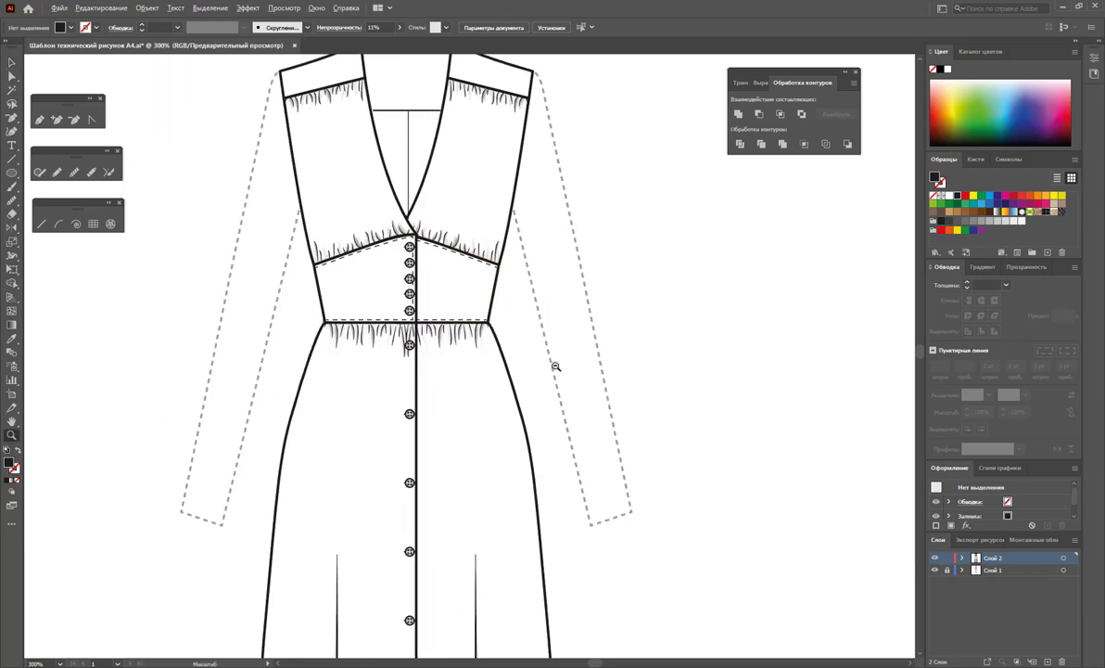
# Select just the waist fringe within the skirt group and zoom in on it.
pyautogui.keyDown('alt'); pyautogui.click(620, 386); pyautogui.keyUp('alt')
pyautogui.keyDown('alt'); pyautogui.click(500, 362); pyautogui.keyUp('alt')
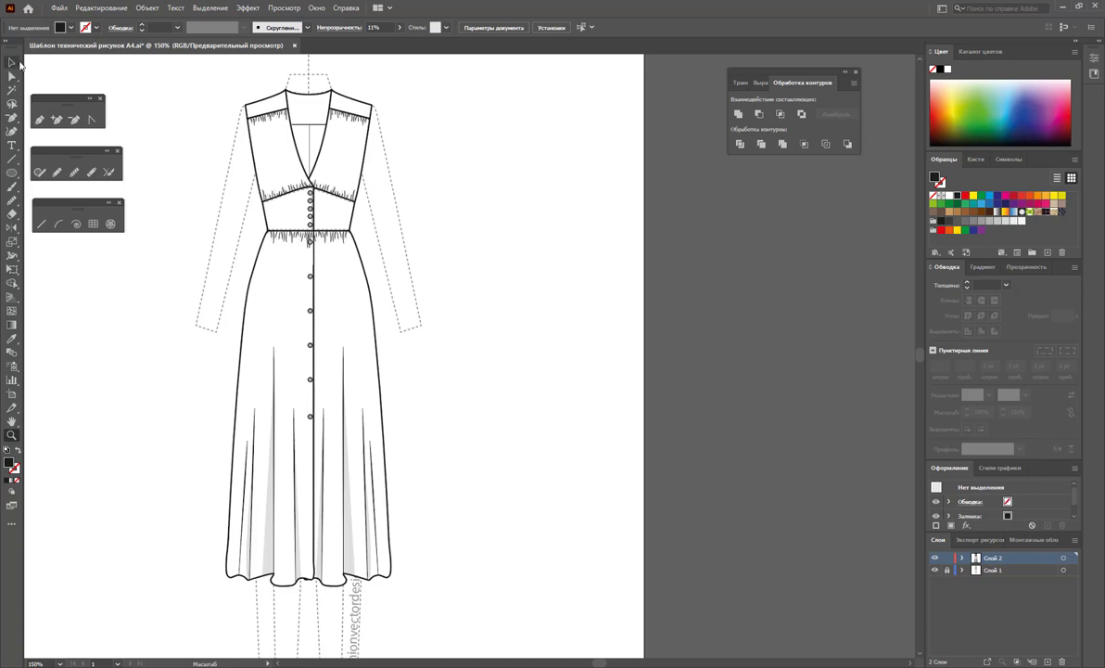
pyautogui.click(12, 62)
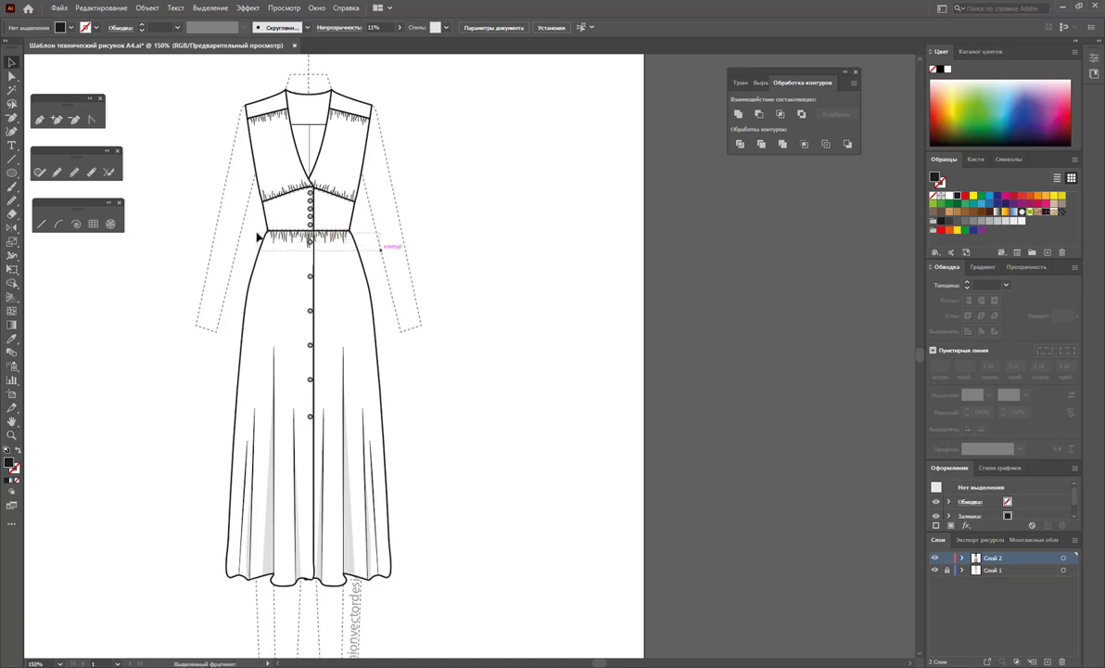
pyautogui.click(258, 237)
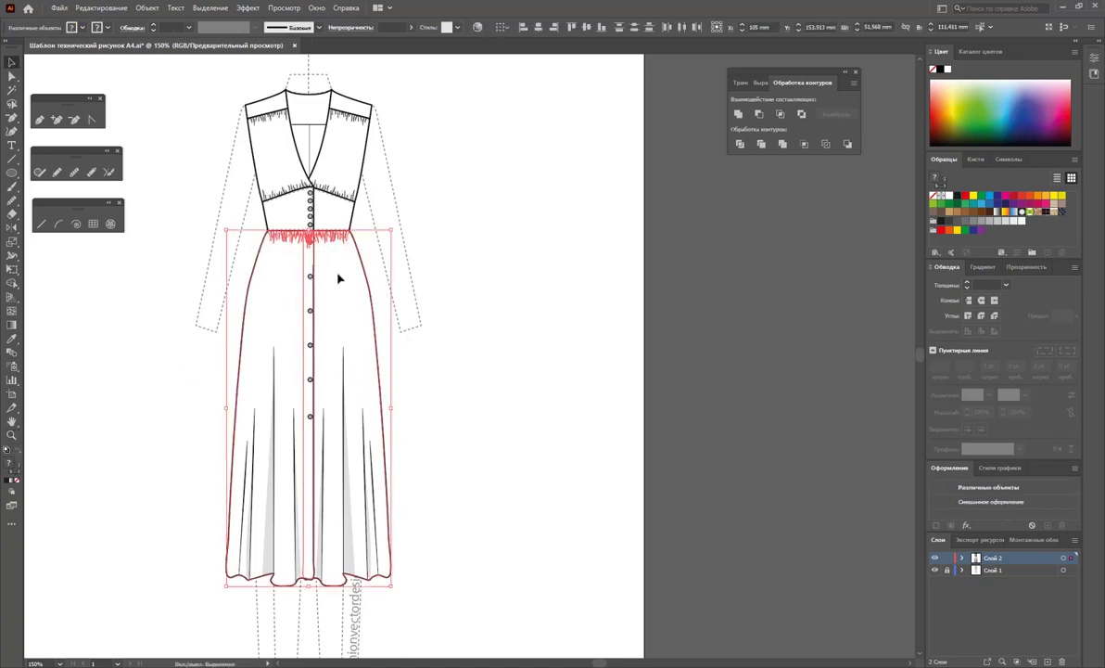
pyautogui.keyDown('shift'); pyautogui.click(284, 370); pyautogui.keyUp('shift')
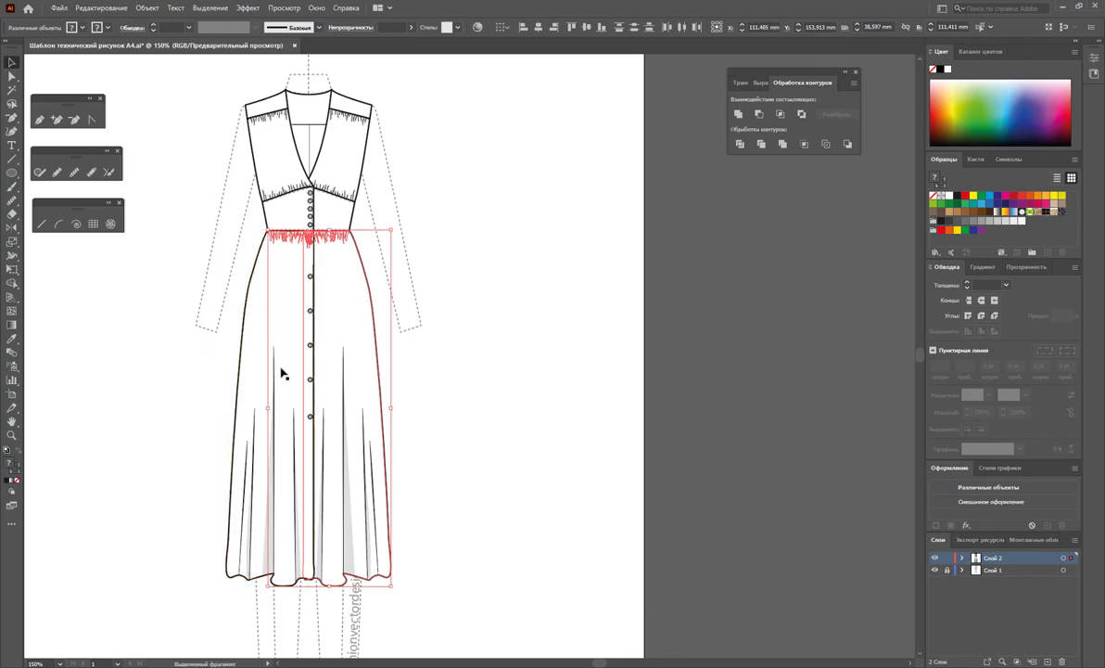
pyautogui.keyDown('shift'); pyautogui.click(369, 290); pyautogui.keyUp('shift')
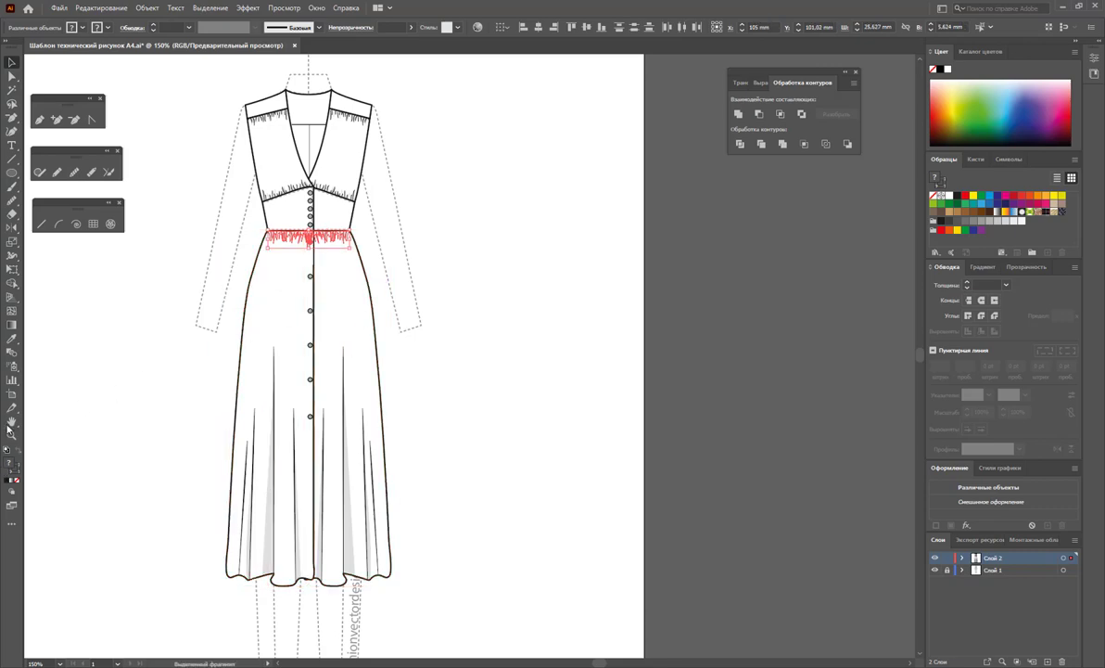
pyautogui.click(13, 433)
pyautogui.moveTo(318, 244); pyautogui.dragTo(534, 354)
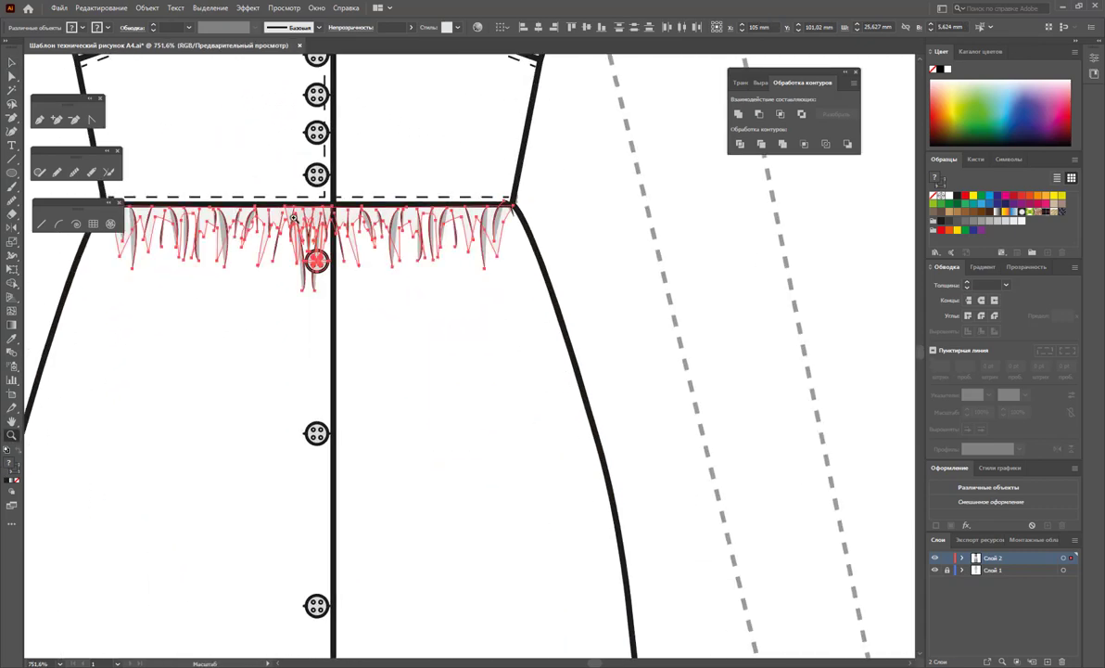
# Try 31% opacity on the waist fringe, then undo back to the lighter setting.
pyautogui.click(411, 27)
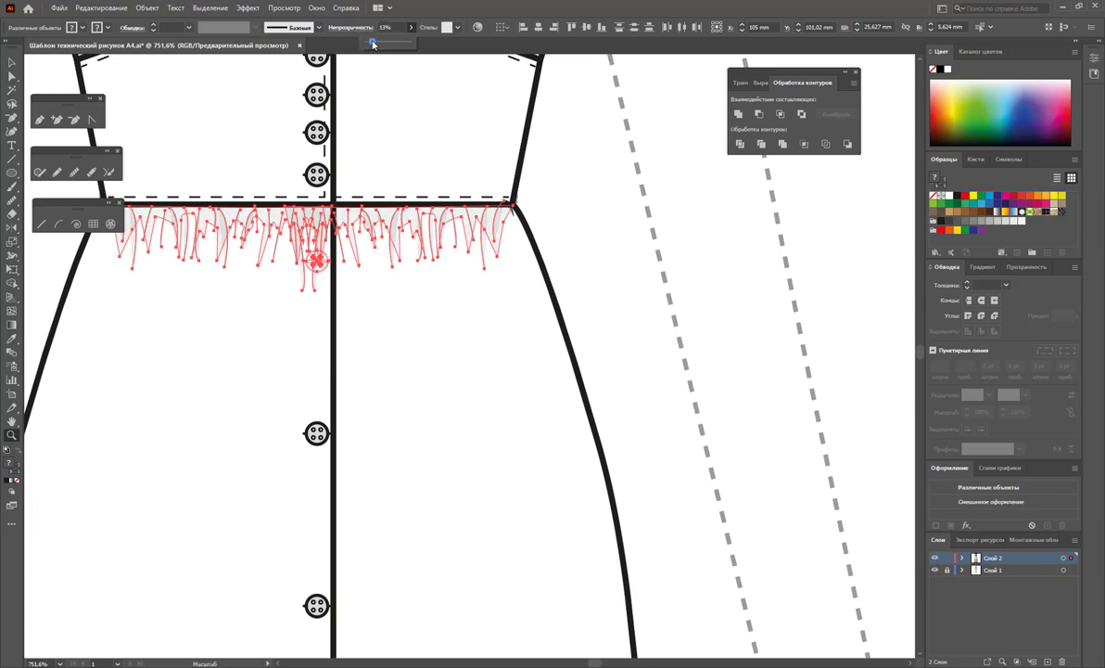
pyautogui.moveTo(378, 44); pyautogui.dragTo(380, 44)
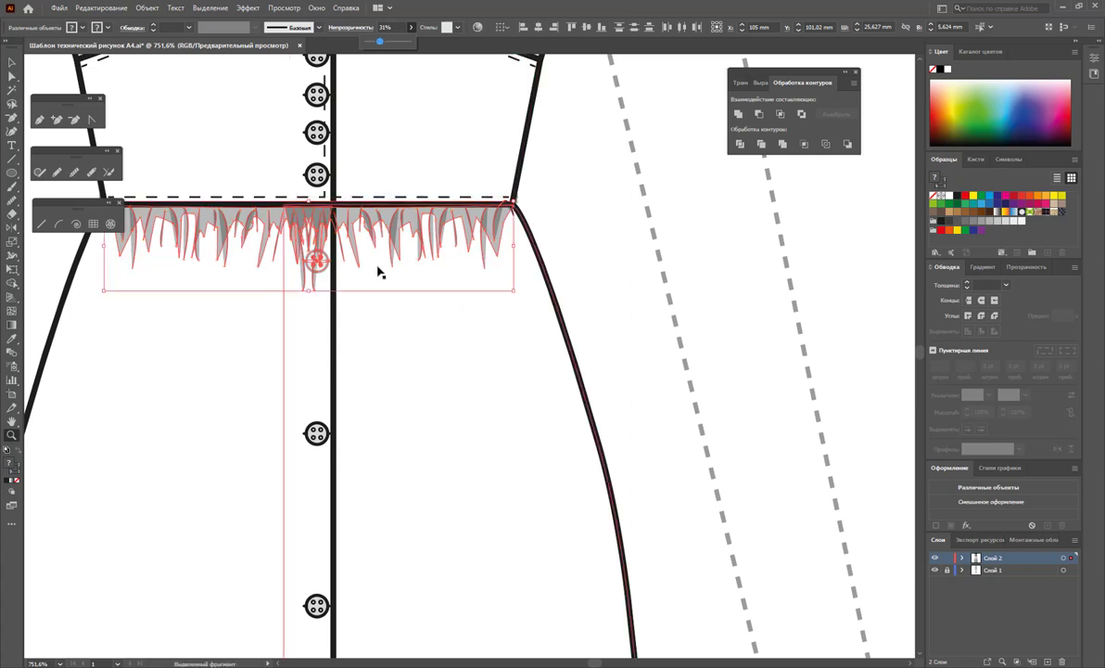
pyautogui.click(628, 273)
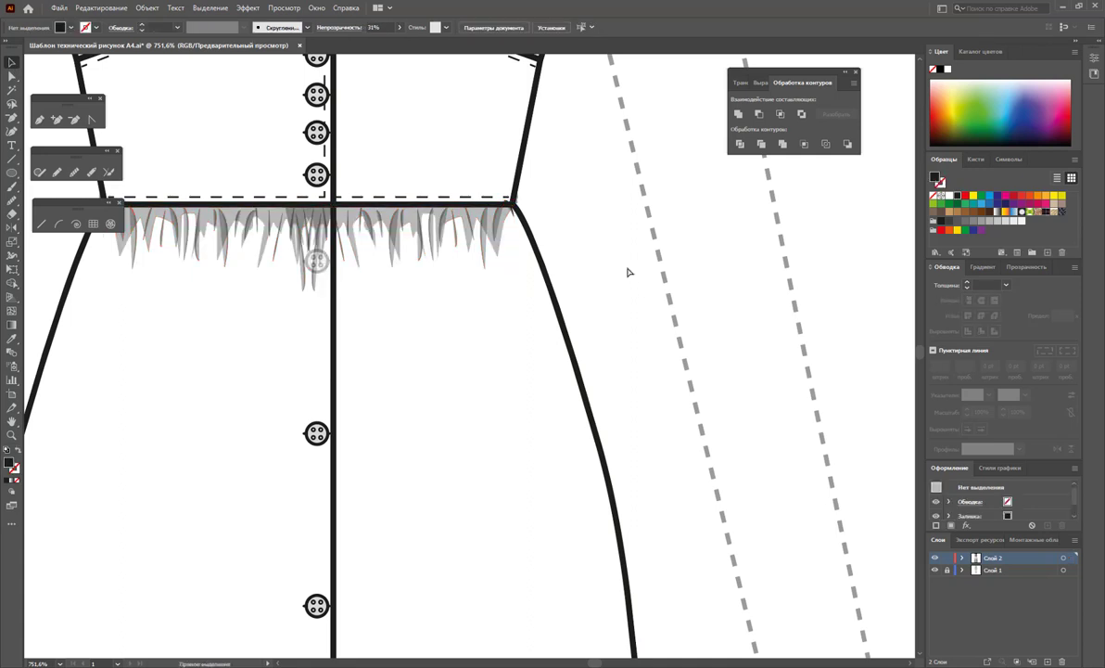
pyautogui.hotkey('ctrl', 'z')
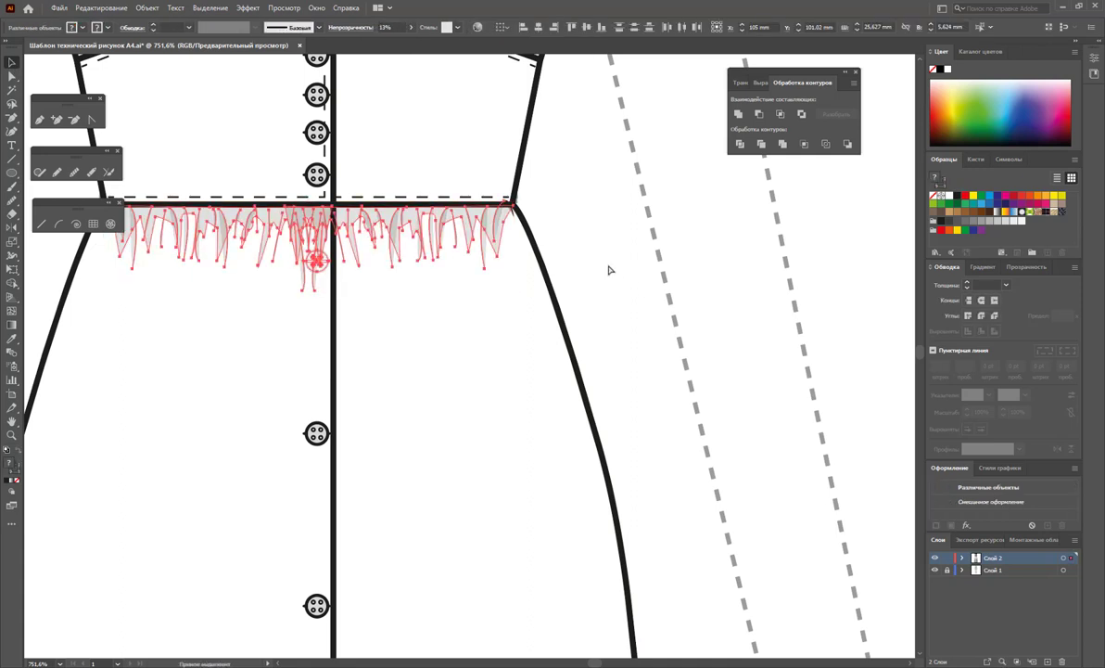
pyautogui.hotkey('ctrl', 'z')
pyautogui.click(607, 269)
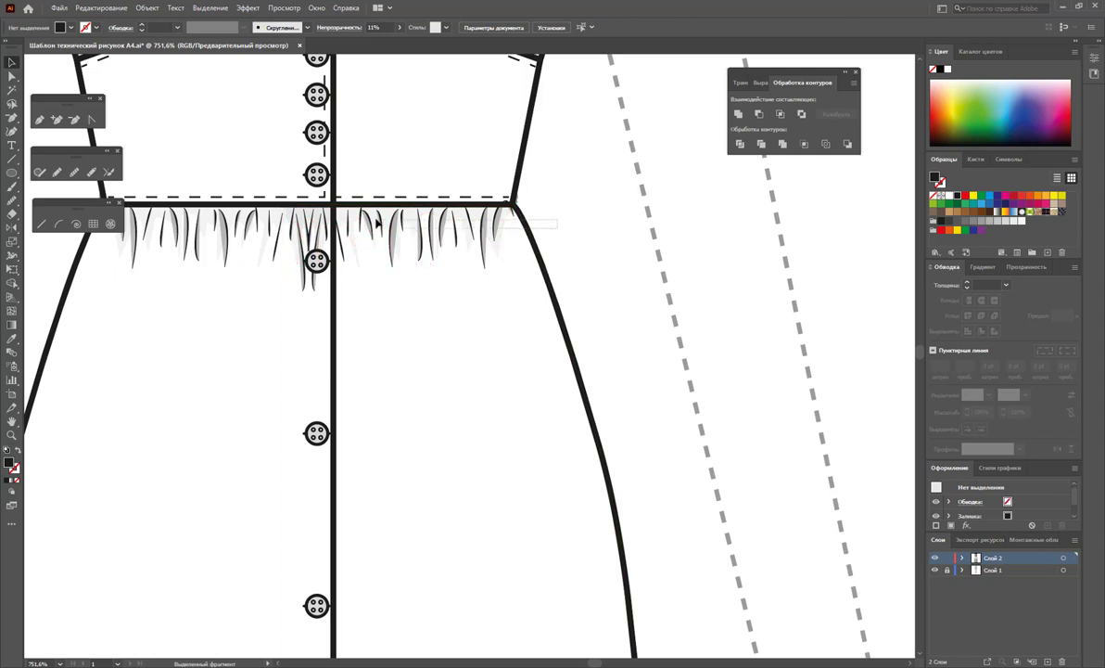
# Remove the fill from the waist fringe, skirt outline and centre placket line.
pyautogui.click(345, 221)
pyautogui.scroll(3, 66, 285)
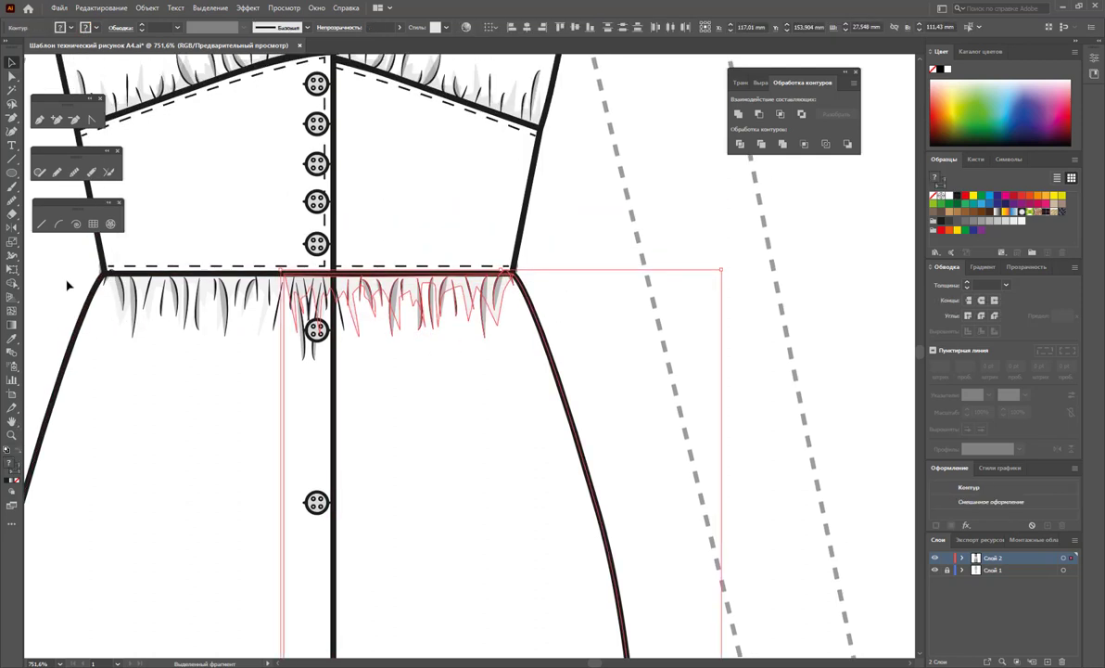
pyautogui.keyDown('shift'); pyautogui.click(276, 320); pyautogui.keyUp('shift')
pyautogui.keyDown('shift'); pyautogui.click(331, 341); pyautogui.keyUp('shift')
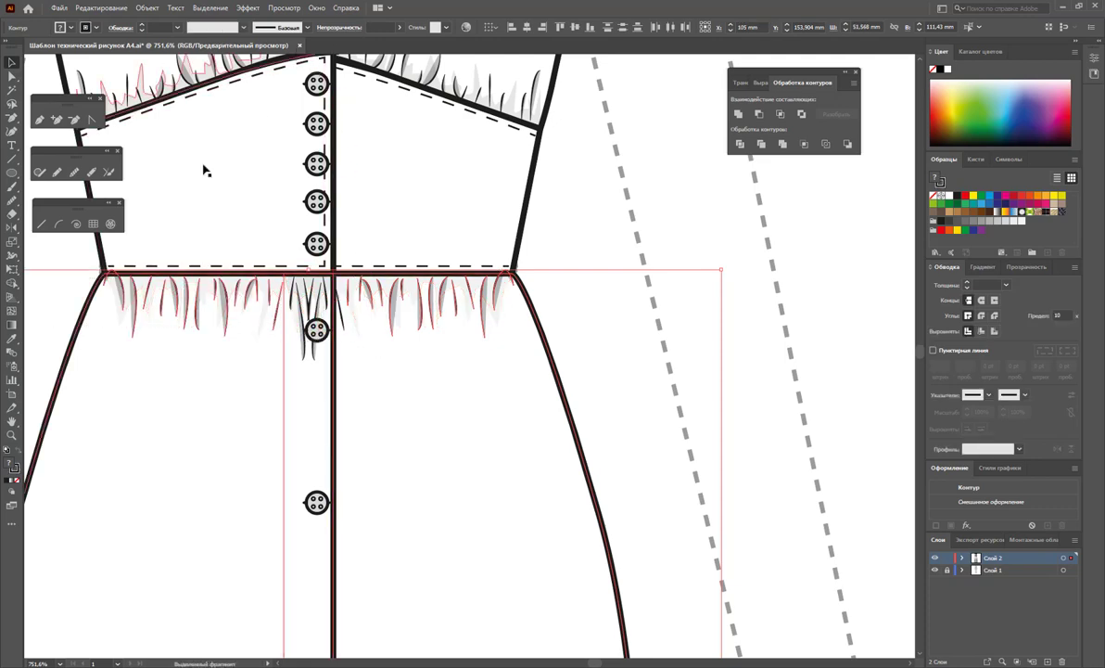
pyautogui.click(16, 481)
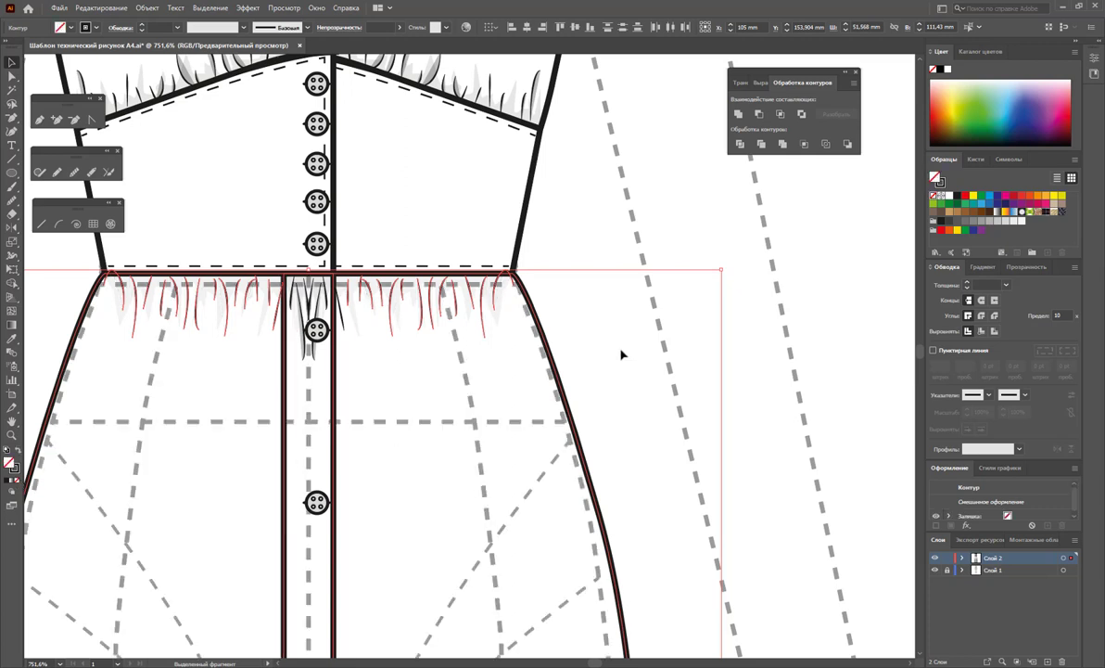
pyautogui.click(630, 408)
# Give the skirt paths a white fill and view the whole dress.
pyautogui.moveTo(622, 395); pyautogui.dragTo(461, 459)
pyautogui.moveTo(45, 348)
pyautogui.mouseDown()
pyautogui.moveTo(85, 417)
pyautogui.moveTo(733, 331)
pyautogui.mouseUp()
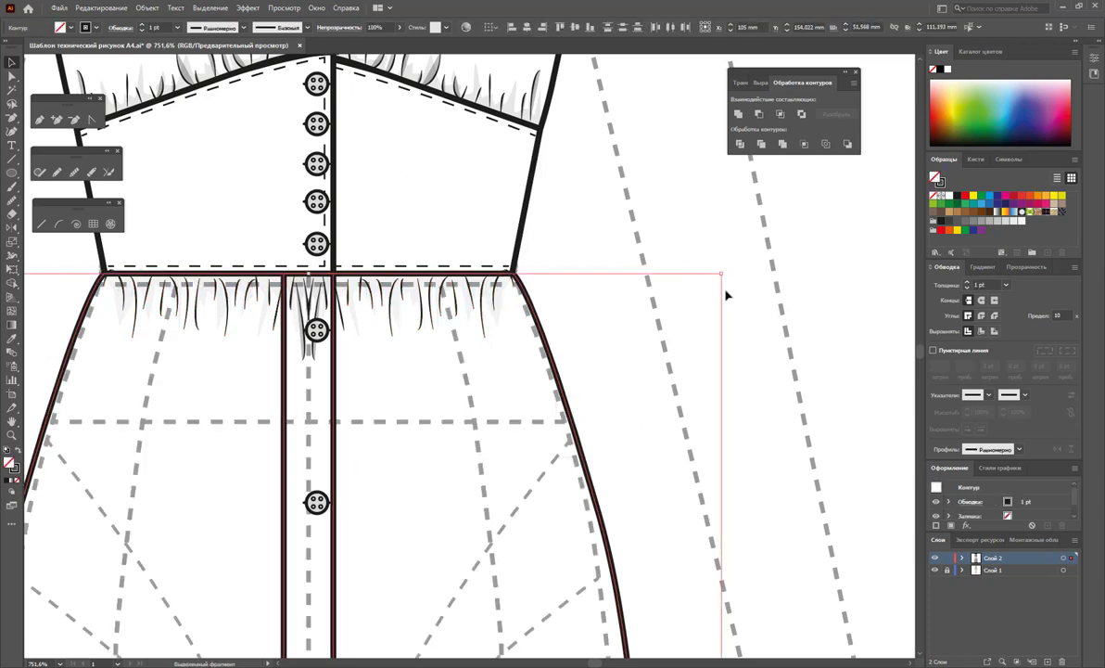
pyautogui.click(946, 199)
pyautogui.click(605, 222)
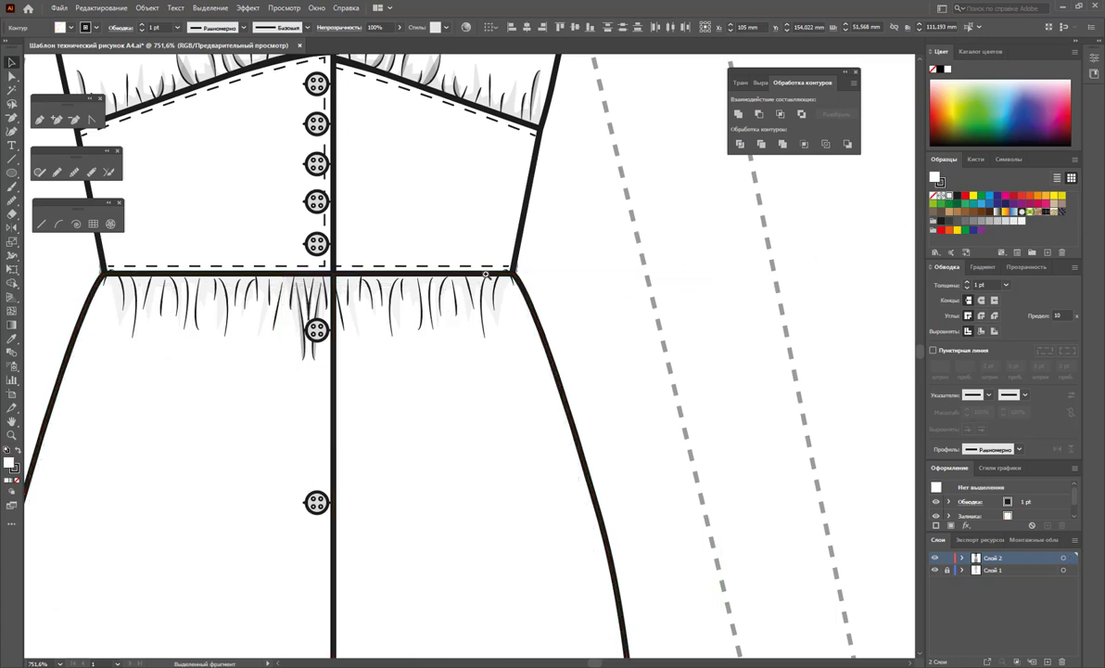
pyautogui.press('z')
pyautogui.keyDown('alt'); pyautogui.click(454, 257); pyautogui.keyUp('alt')
pyautogui.keyDown('alt'); pyautogui.click(451, 347); pyautogui.keyUp('alt')
# Undo the last action and zoom out so the whole page fits in view.
pyautogui.scroll(2, 551, 306)
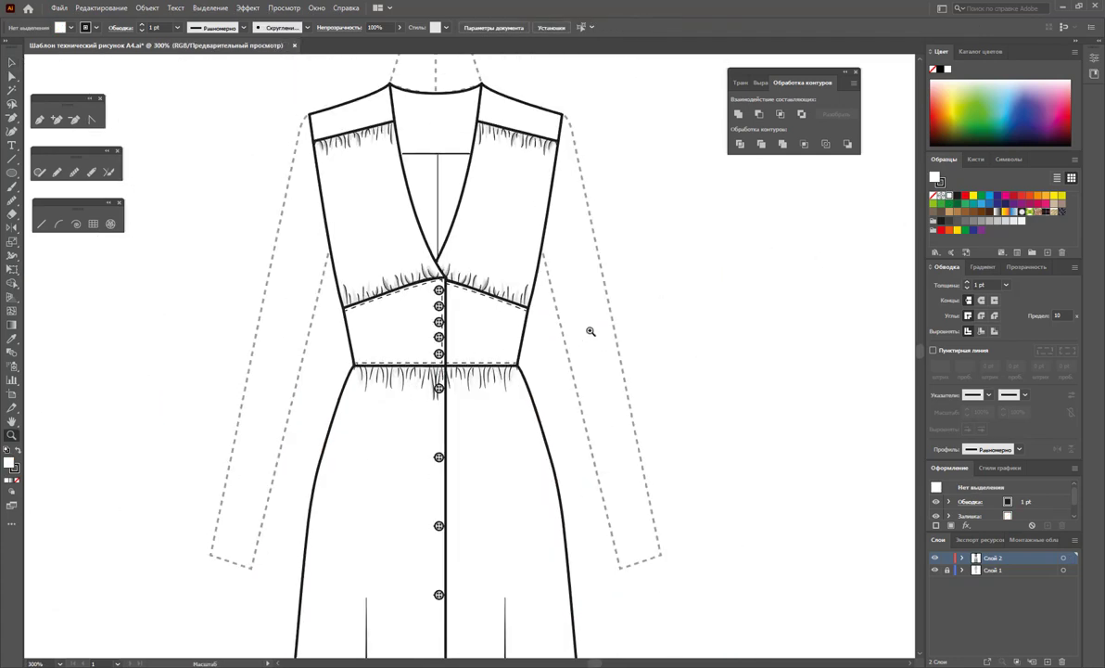
pyautogui.hotkey('ctrl', 'z')
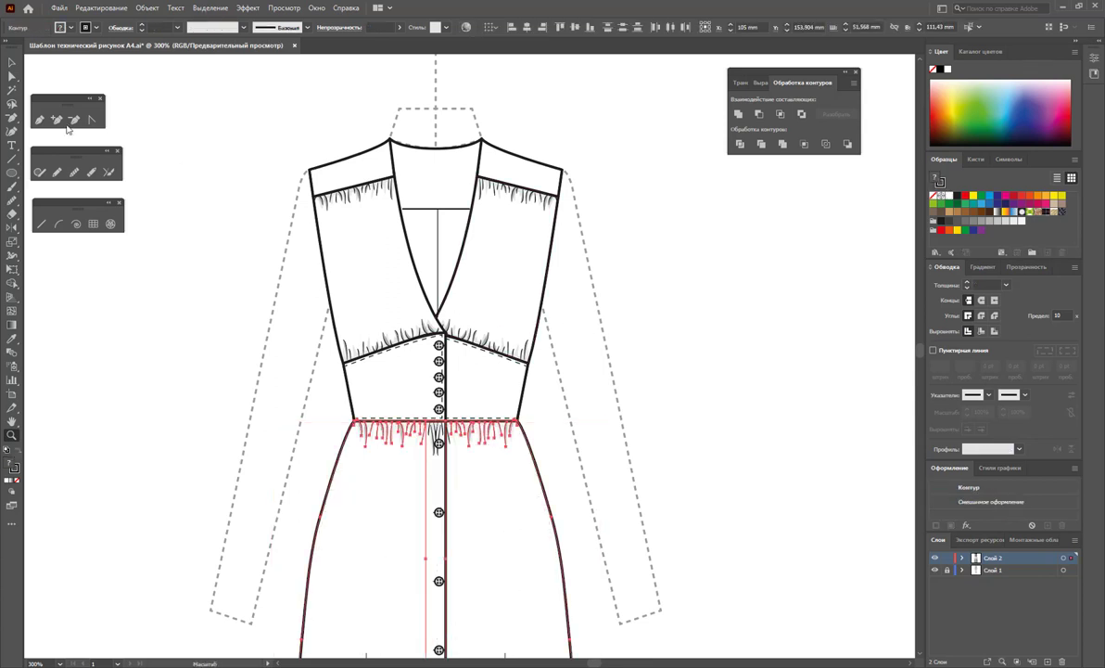
pyautogui.click(13, 64)
pyautogui.click(647, 276)
pyautogui.keyDown('alt'); pyautogui.click(579, 372); pyautogui.keyUp('alt')
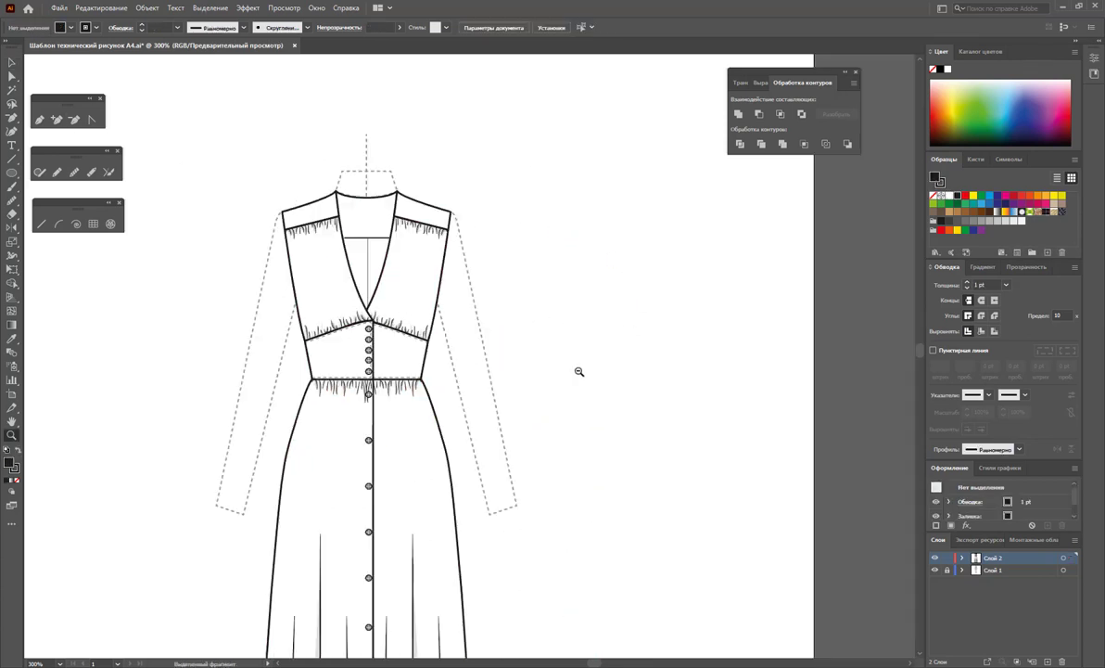
pyautogui.keyDown('alt'); pyautogui.click(538, 357); pyautogui.keyUp('alt')
pyautogui.keyDown('alt'); pyautogui.click(505, 352); pyautogui.keyUp('alt')
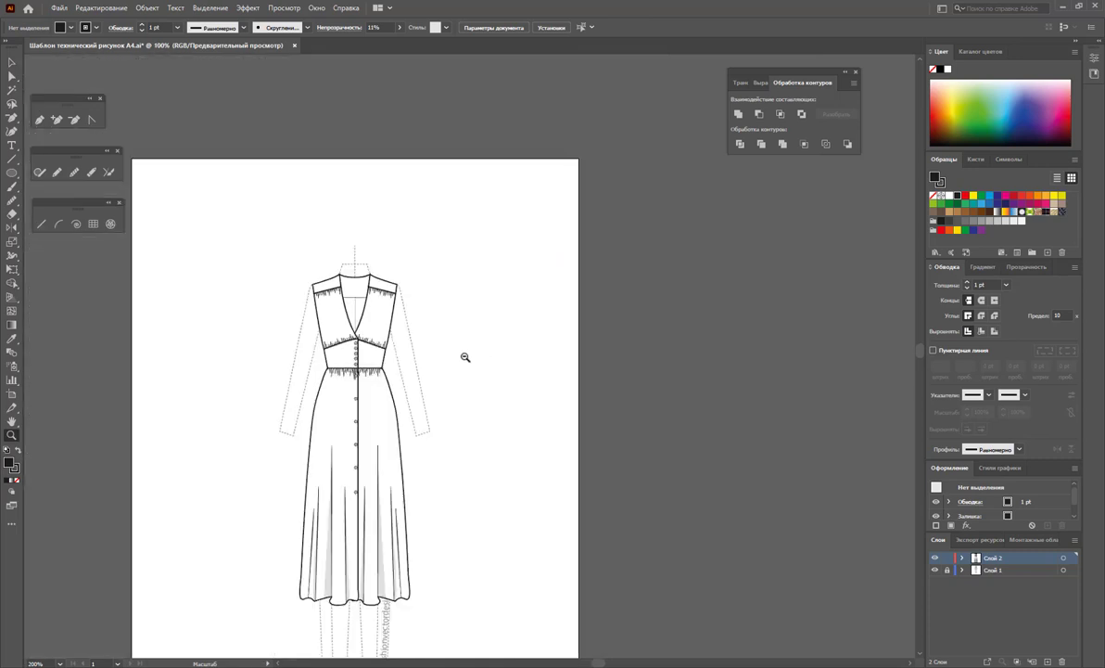
pyautogui.keyDown('alt'); pyautogui.click(466, 357); pyautogui.keyUp('alt')
pyautogui.moveTo(464, 407); pyautogui.dragTo(479, 345)
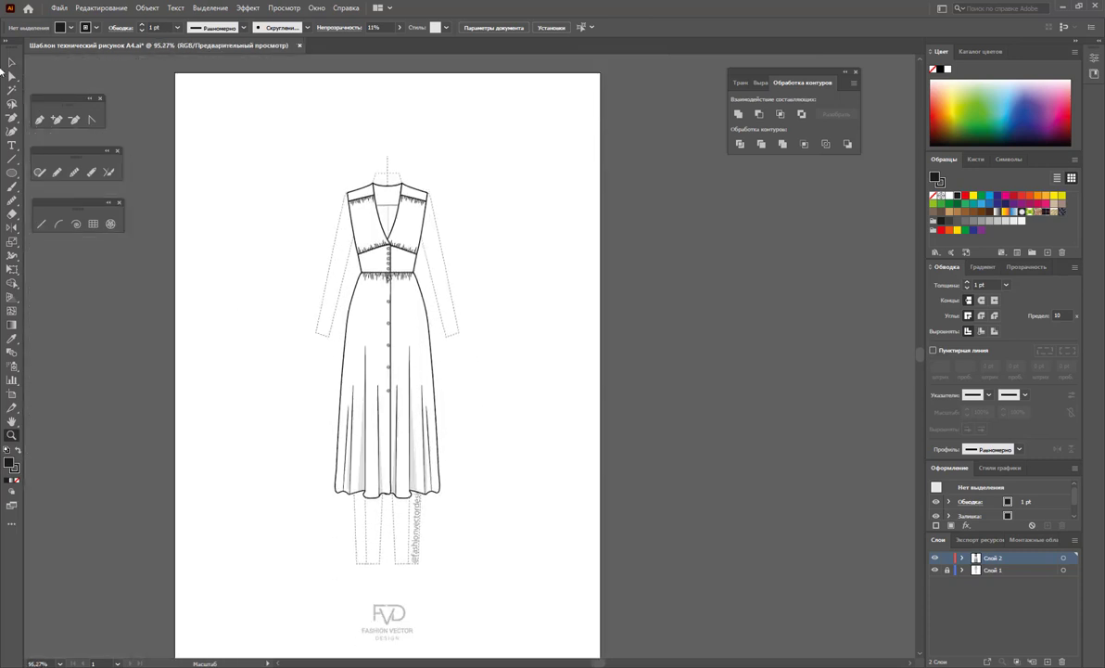
# Duplicate the dress flat and its body template to the right of the original.
pyautogui.click(11, 60)
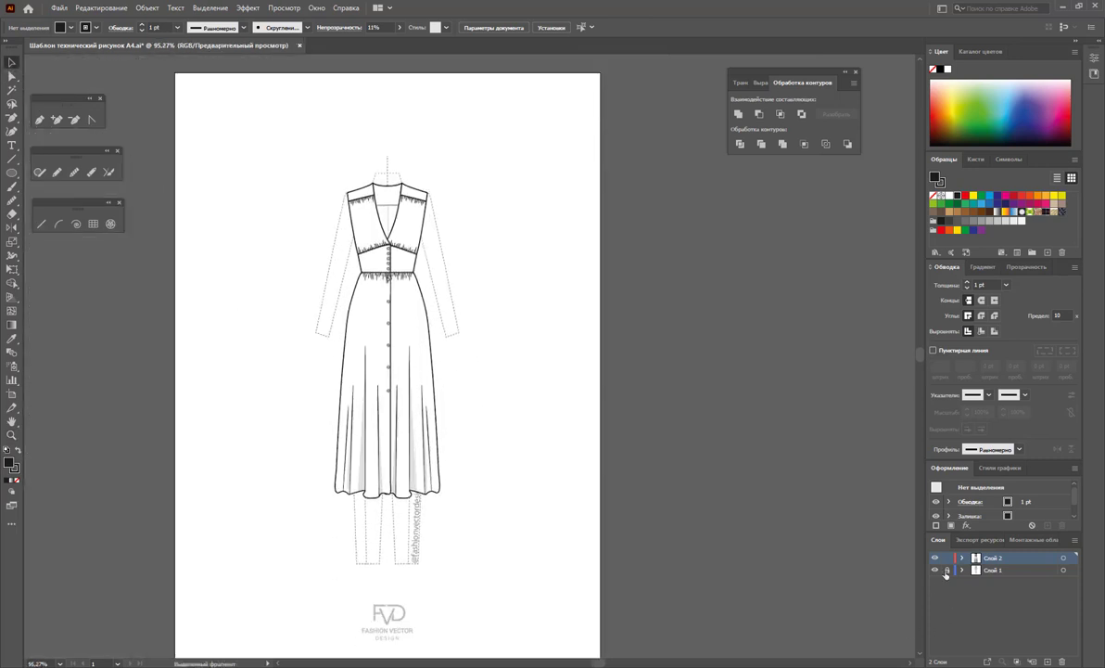
pyautogui.click(12, 75)
pyautogui.moveTo(216, 110); pyautogui.dragTo(533, 541)
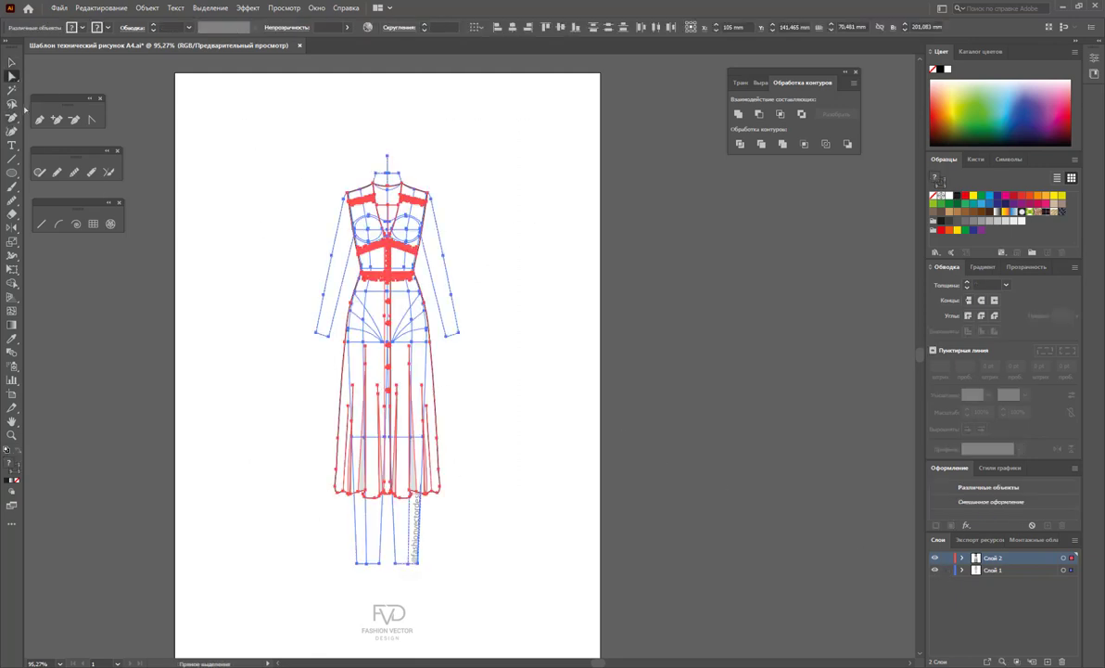
pyautogui.click(11, 61)
pyautogui.moveTo(388, 283)
pyautogui.mouseDown()
pyautogui.moveTo(301, 282)
pyautogui.moveTo(484, 298)
pyautogui.mouseUp()
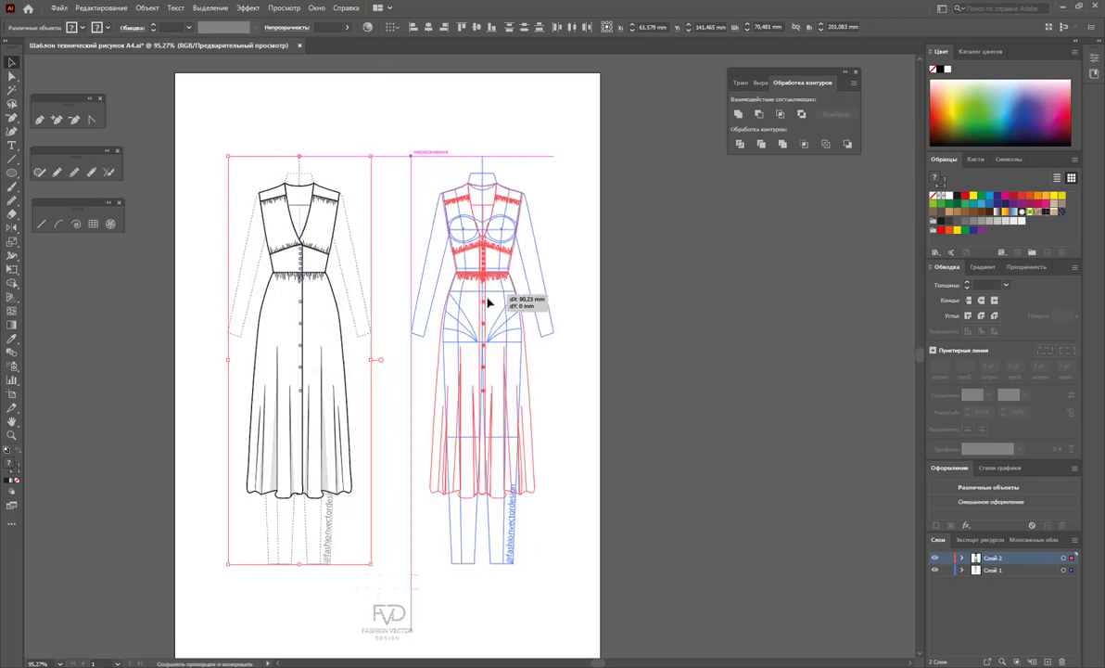
pyautogui.click(702, 393)
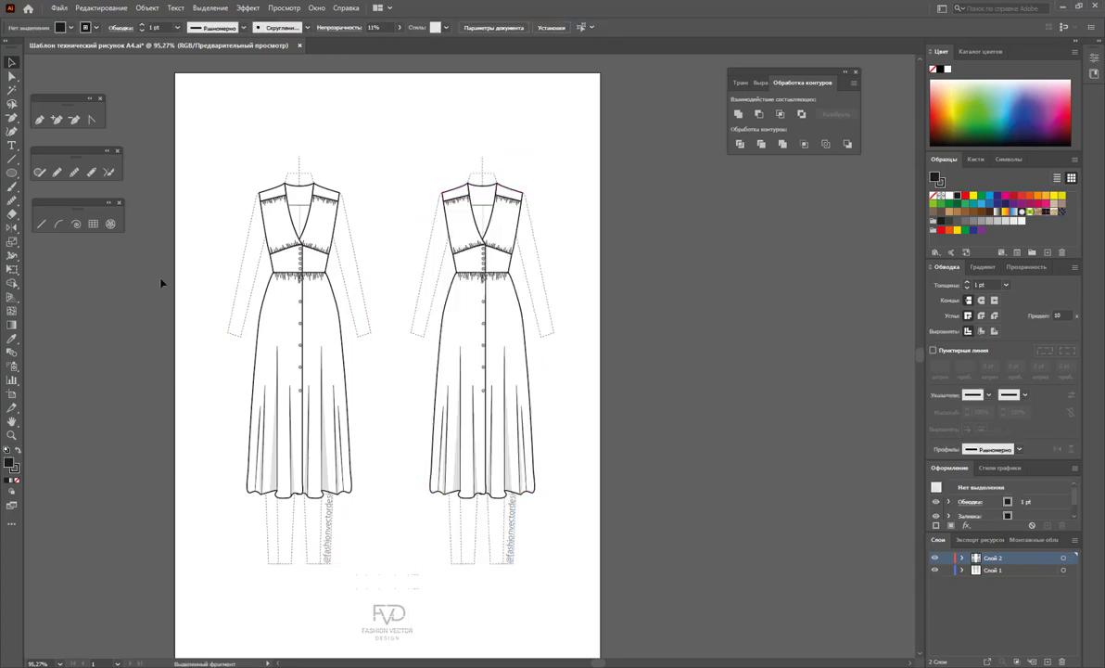
pyautogui.click(13, 79)
# Nudge the right dress's skirt hem down five times to floor length.
pyautogui.moveTo(622, 534); pyautogui.dragTo(389, 480)
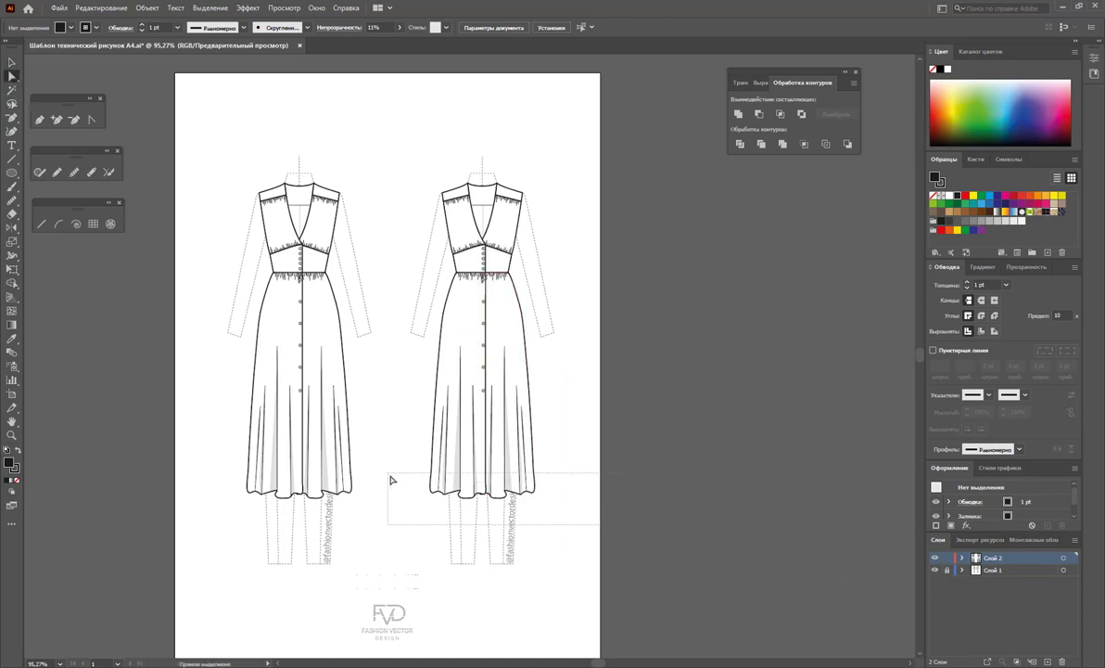
pyautogui.press('Down')
pyautogui.press('Down')
pyautogui.press('Down')
pyautogui.press('Down')
pyautogui.press('Down')
pyautogui.press('Down')
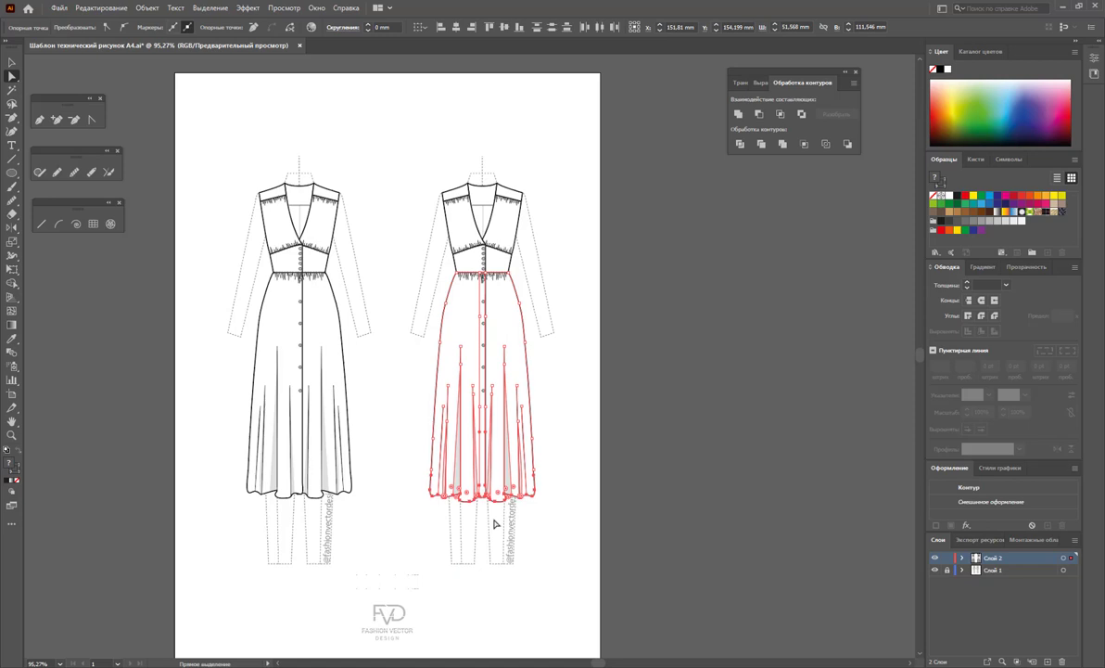
pyautogui.press('Down')
pyautogui.press('Down')
pyautogui.press('Down')
pyautogui.press('Down')
pyautogui.press('Down')
pyautogui.press('Down')
pyautogui.press('Down')
pyautogui.press('Down')
pyautogui.press('Down')
pyautogui.press('Down')
pyautogui.press('Down')
pyautogui.press('Down')
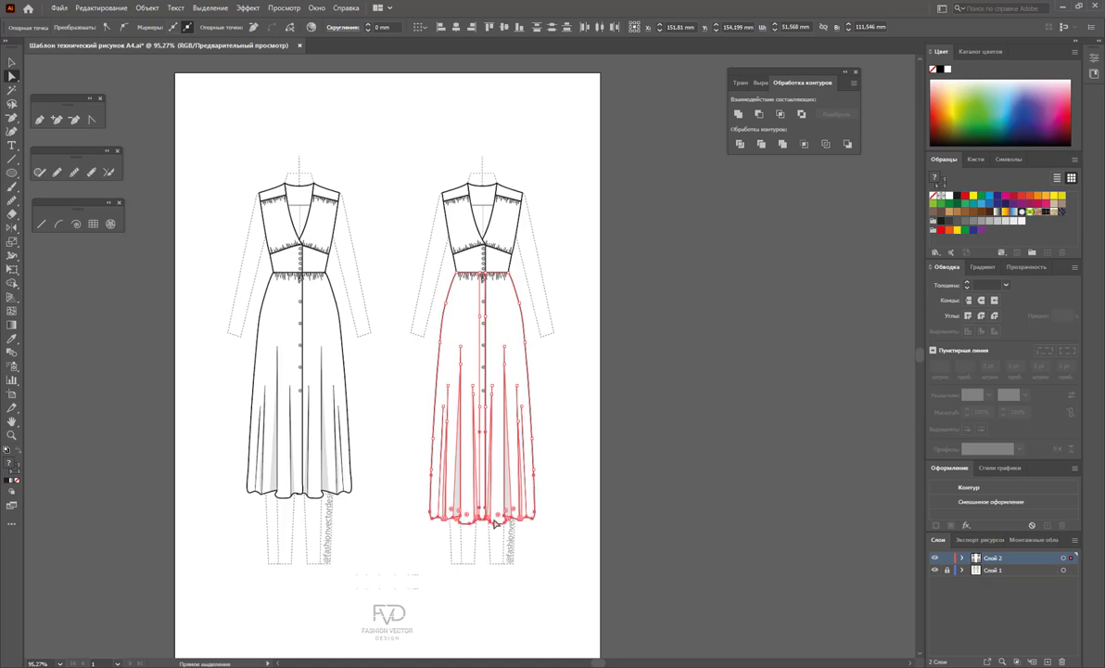
pyautogui.press('Down')
pyautogui.press('Down')
pyautogui.press('Down')
pyautogui.press('Down')
pyautogui.press('Down')
pyautogui.press('Down')
pyautogui.press('Down')
pyautogui.press('Down')
pyautogui.press('Down')
pyautogui.press('Down')
pyautogui.press('Down')
pyautogui.press('Down')
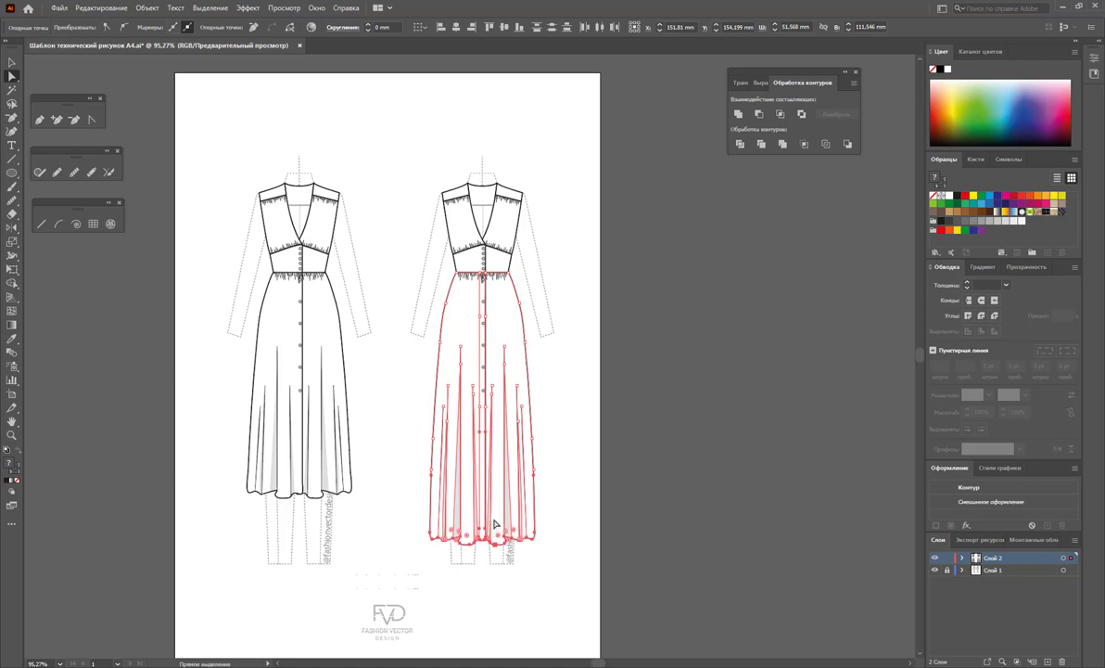
pyautogui.press('Down')
pyautogui.press('Down')
pyautogui.press('Down')
pyautogui.press('Down')
pyautogui.press('Down')
pyautogui.press('Down')
pyautogui.press('Down')
pyautogui.press('Down')
pyautogui.press('Down')
pyautogui.press('Down')
pyautogui.press('Down')
pyautogui.press('Down')
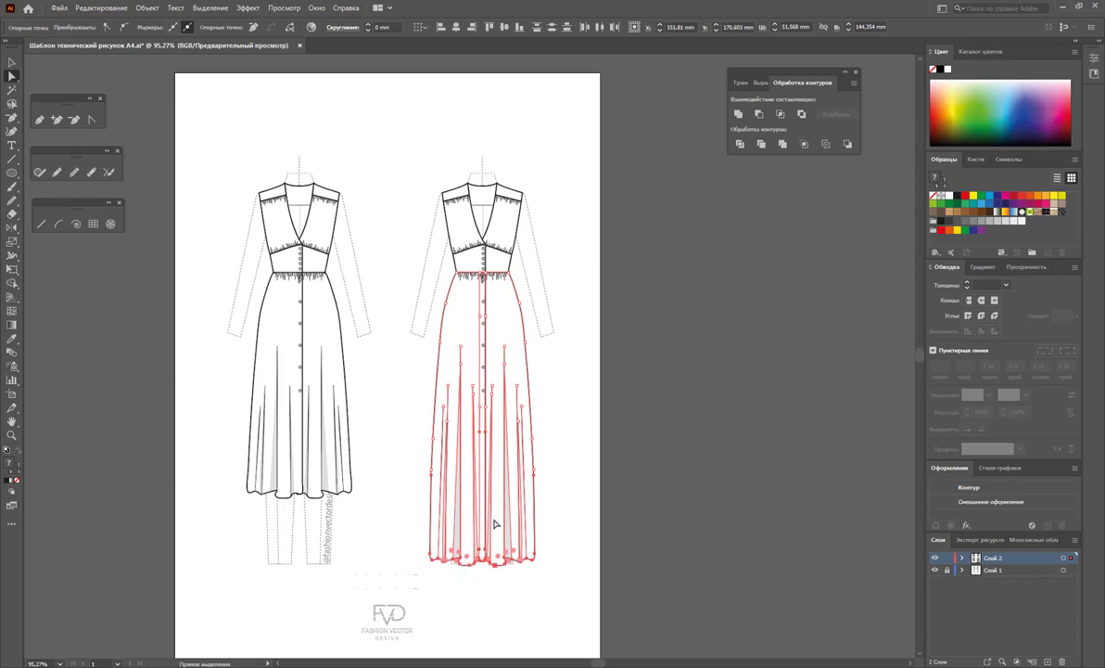
pyautogui.press('Down')
pyautogui.press('Down')
pyautogui.press('Down')
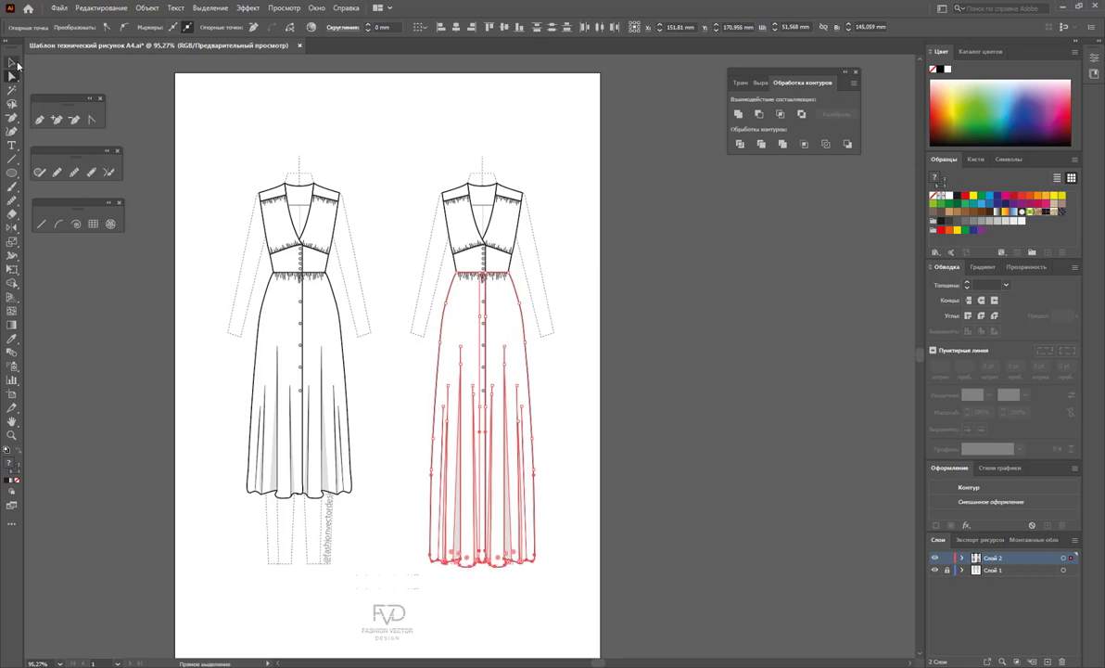
pyautogui.click(19, 63)
pyautogui.click(607, 369)
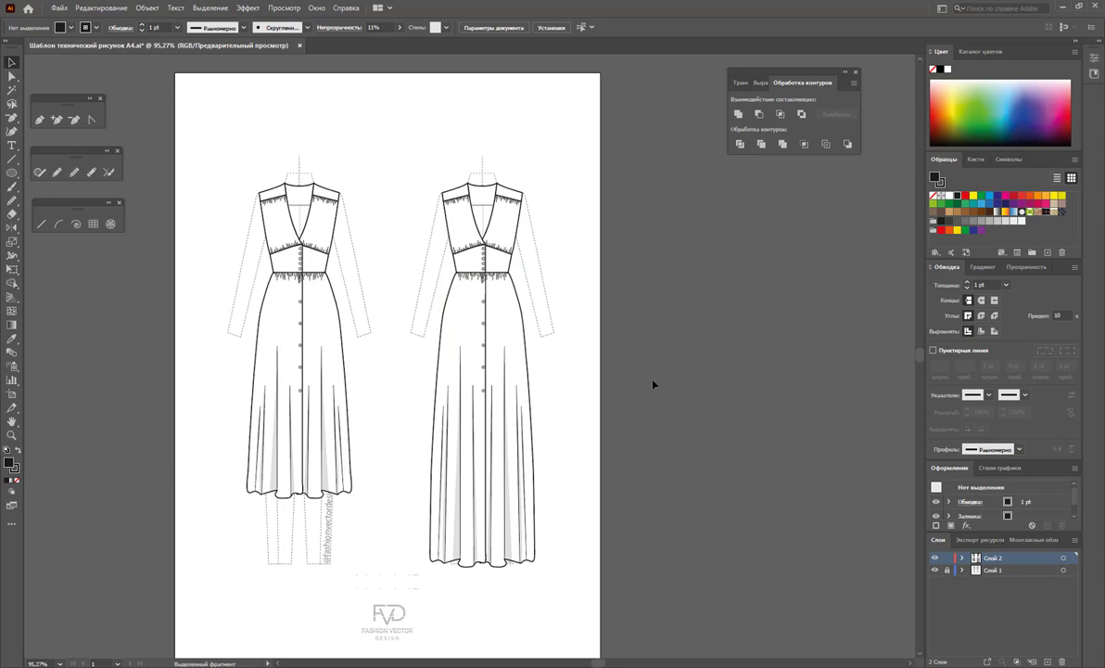
# Widen the artboard to about 313.201 mm by dragging its right edge.
pyautogui.click(12, 394)
pyautogui.scroll(-1, 511, 394)
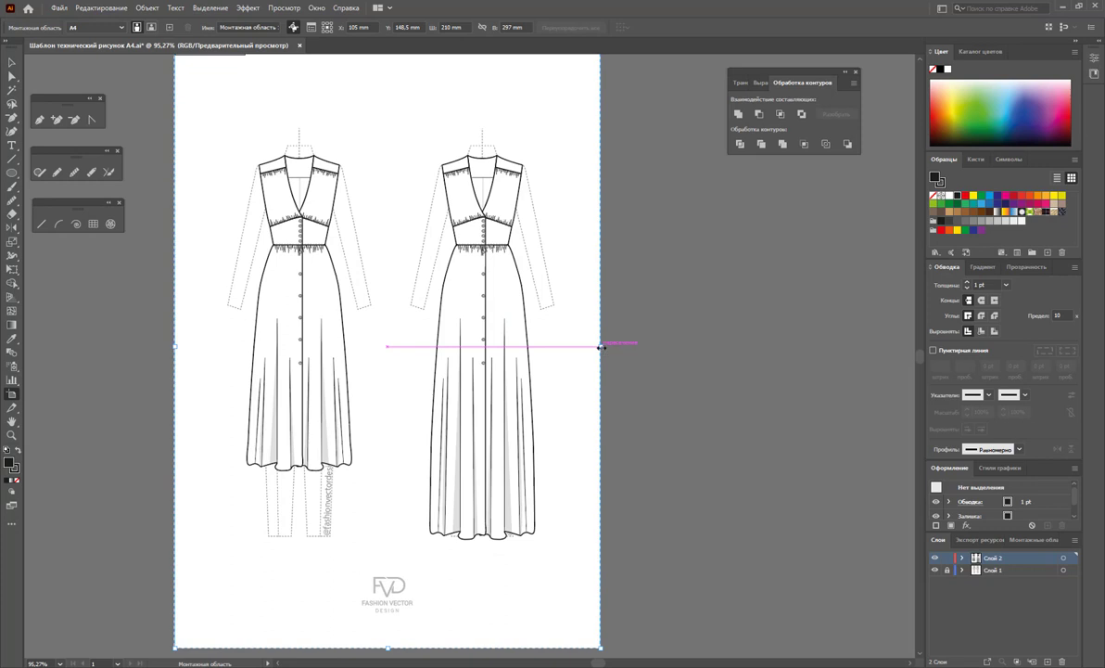
pyautogui.moveTo(601, 346); pyautogui.dragTo(810, 346)
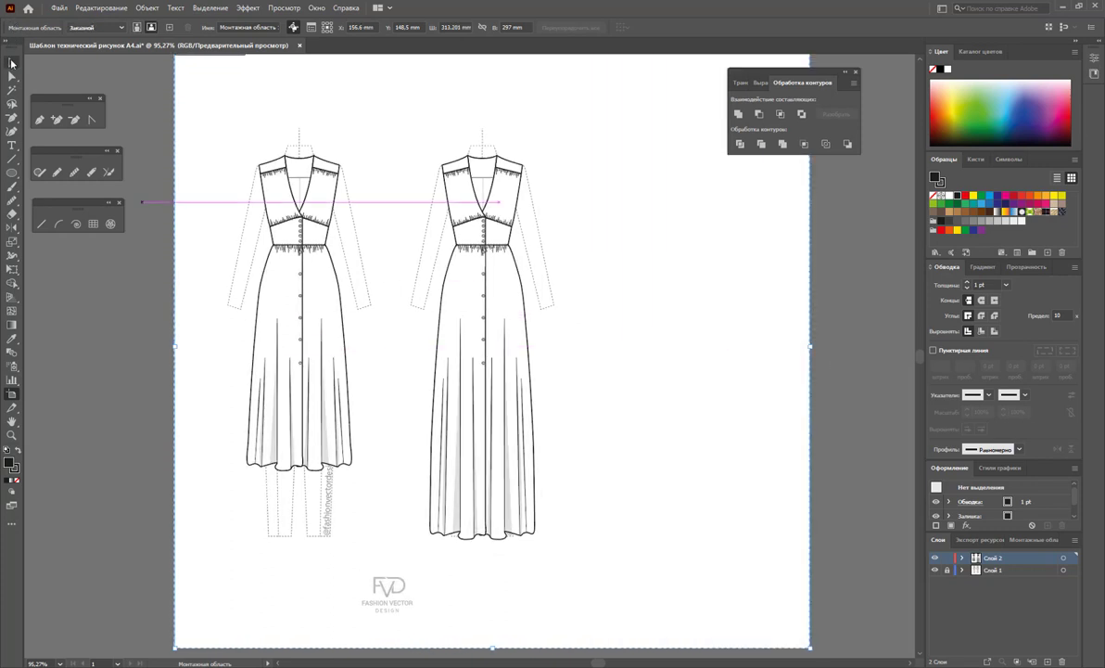
pyautogui.click(12, 63)
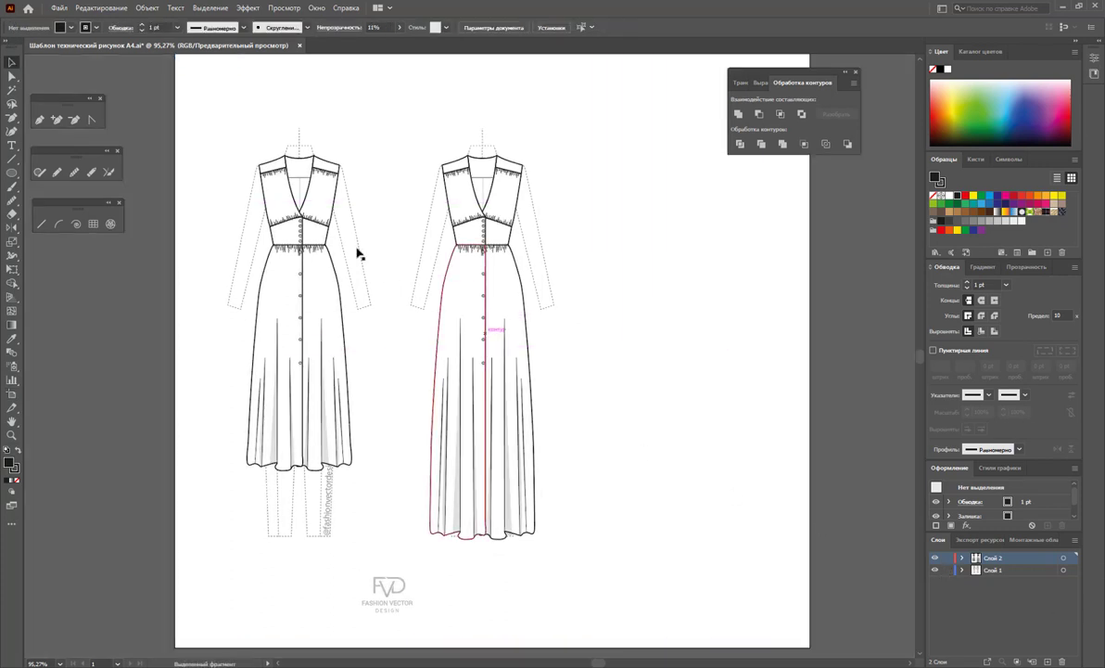
# Copy the left dress and its template to the right of the floor-length dress.
pyautogui.click(12, 76)
pyautogui.moveTo(207, 117); pyautogui.dragTo(382, 545)
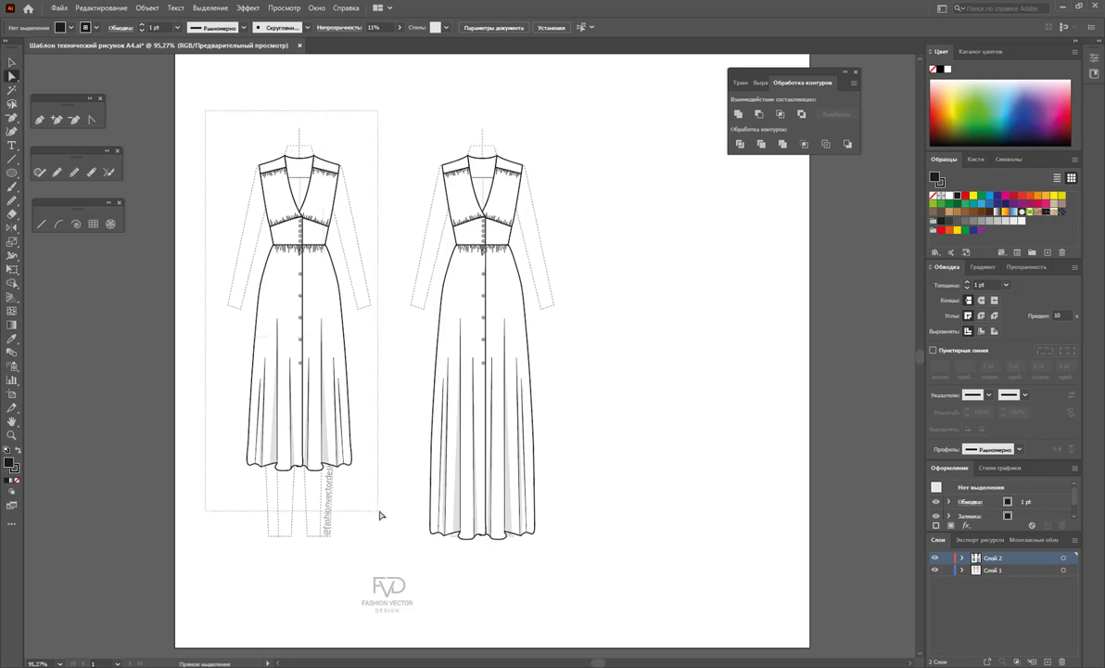
pyautogui.click(12, 63)
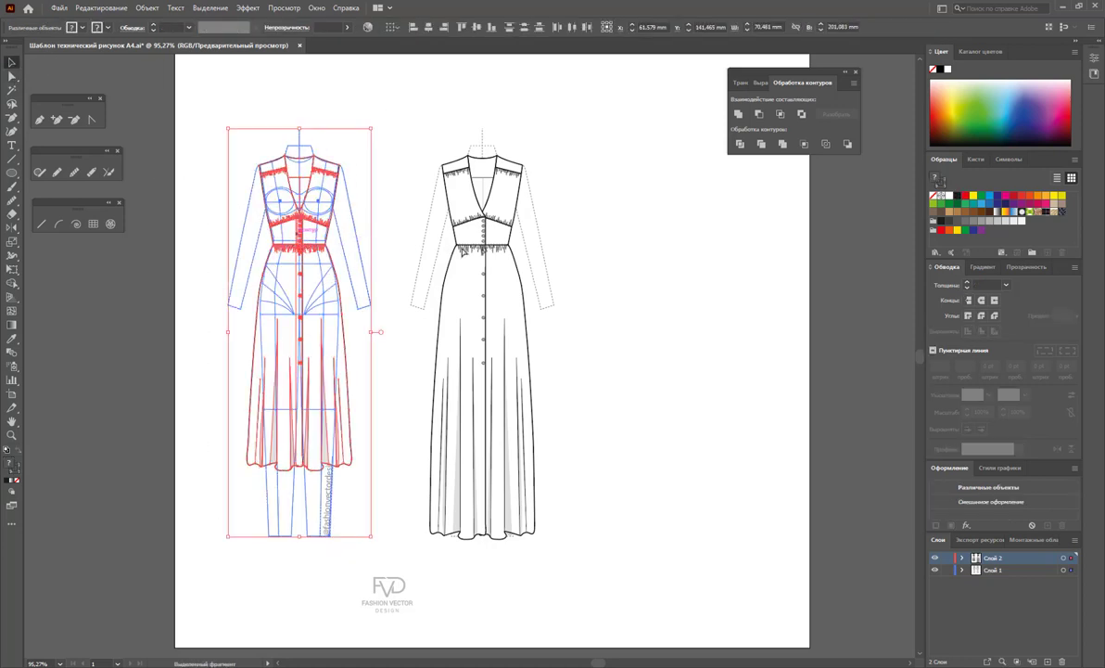
pyautogui.moveTo(301, 266); pyautogui.dragTo(678, 266)
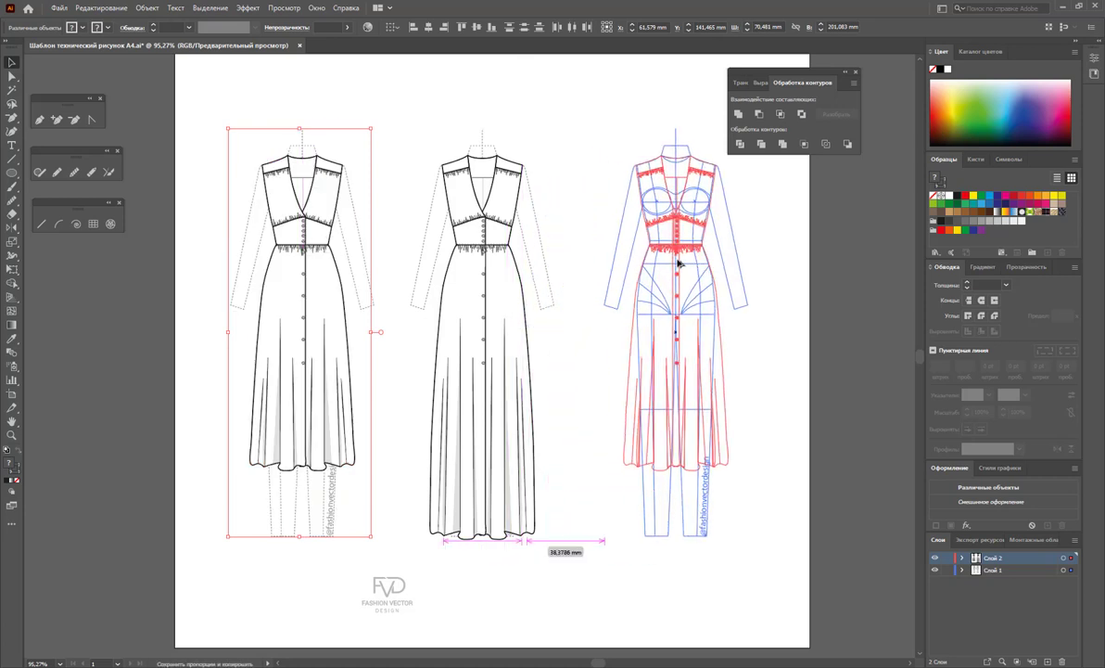
pyautogui.moveTo(672, 261); pyautogui.dragTo(674, 263)
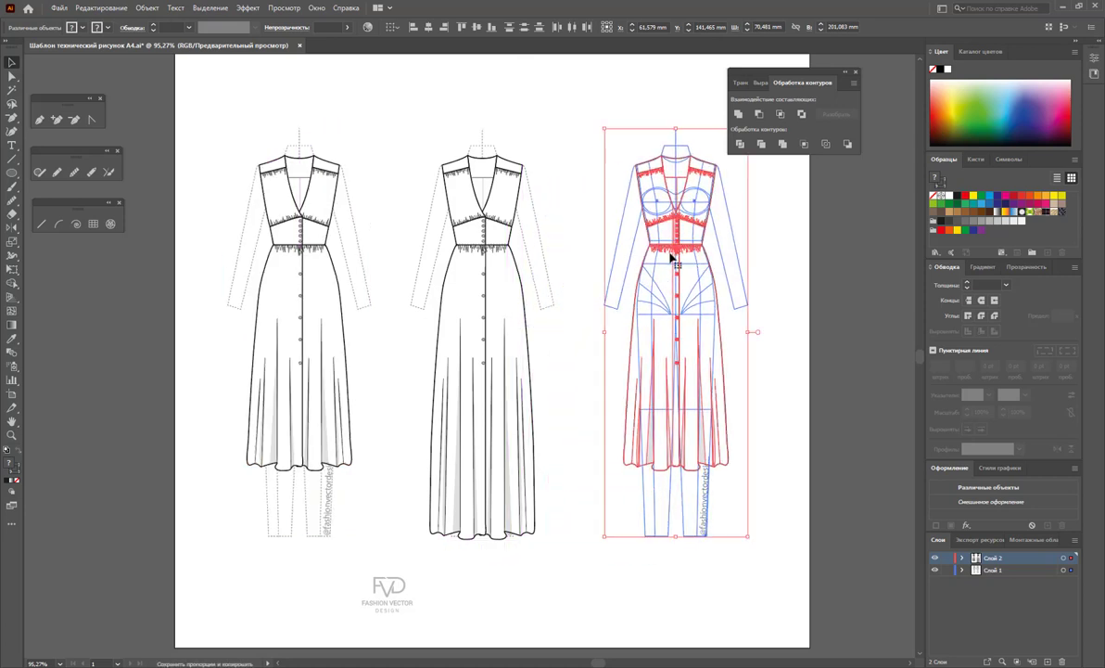
pyautogui.click(790, 270)
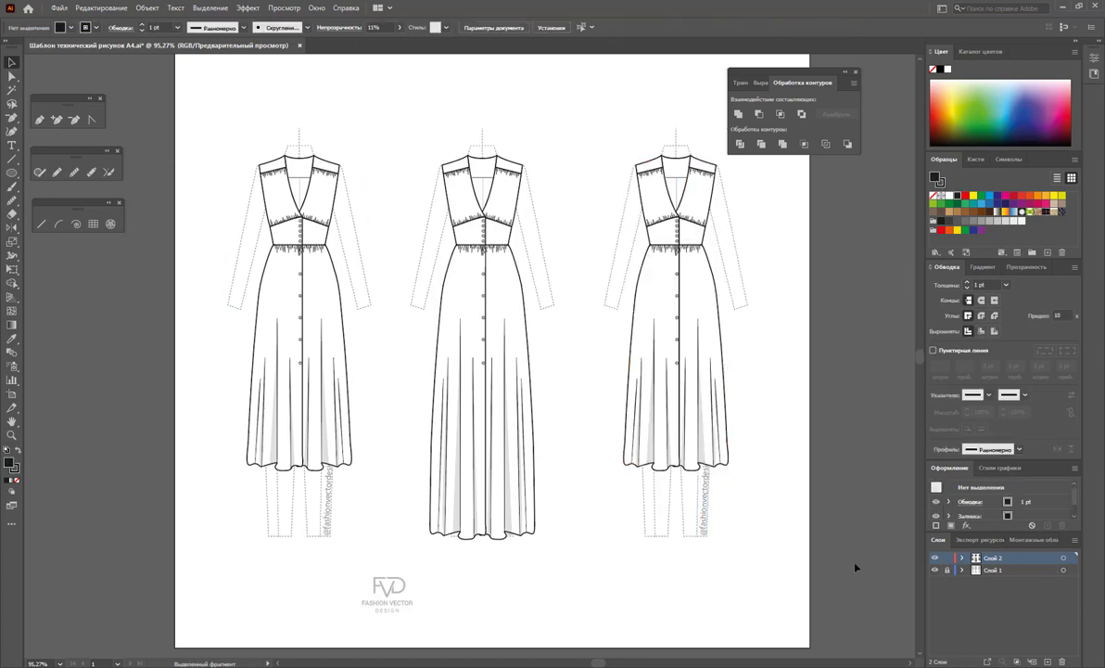
# Select the right skirt's lower anchor points and nudge them up to shorten it.
pyautogui.press('a')
pyautogui.moveTo(689, 475); pyautogui.dragTo(573, 390)
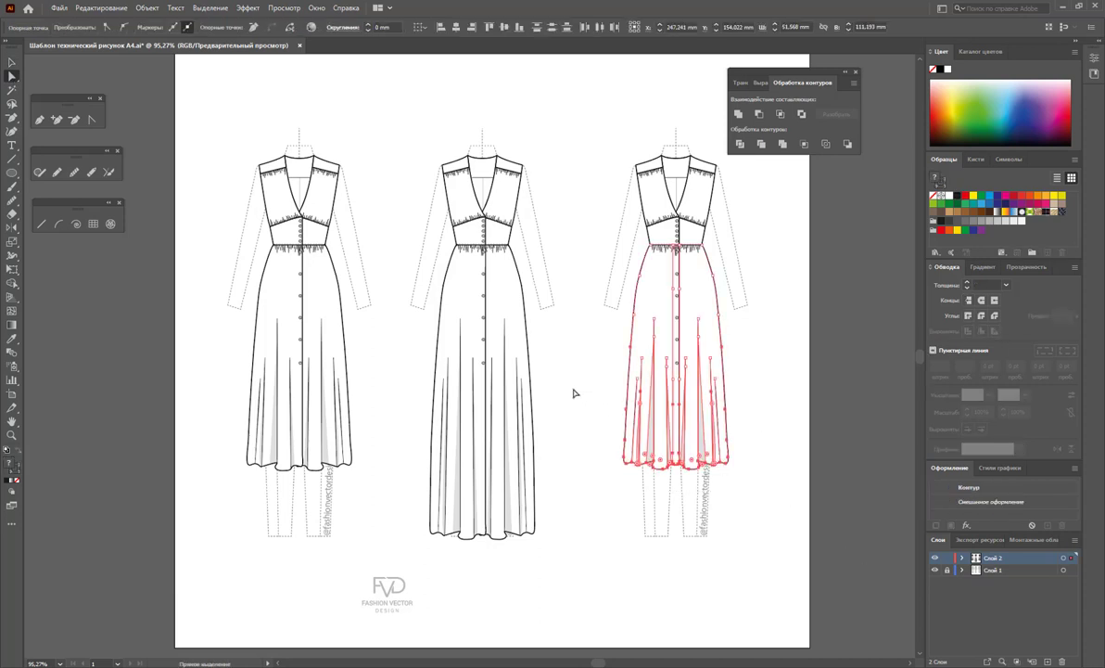
pyautogui.press('Up')
pyautogui.press('Up')
pyautogui.press('Up')
pyautogui.press('Up')
pyautogui.press('Up')
pyautogui.press('Up')
pyautogui.press('Up')
pyautogui.press('Up')
pyautogui.press('Up')
pyautogui.press('Up')
pyautogui.press('Up')
pyautogui.press('Up')
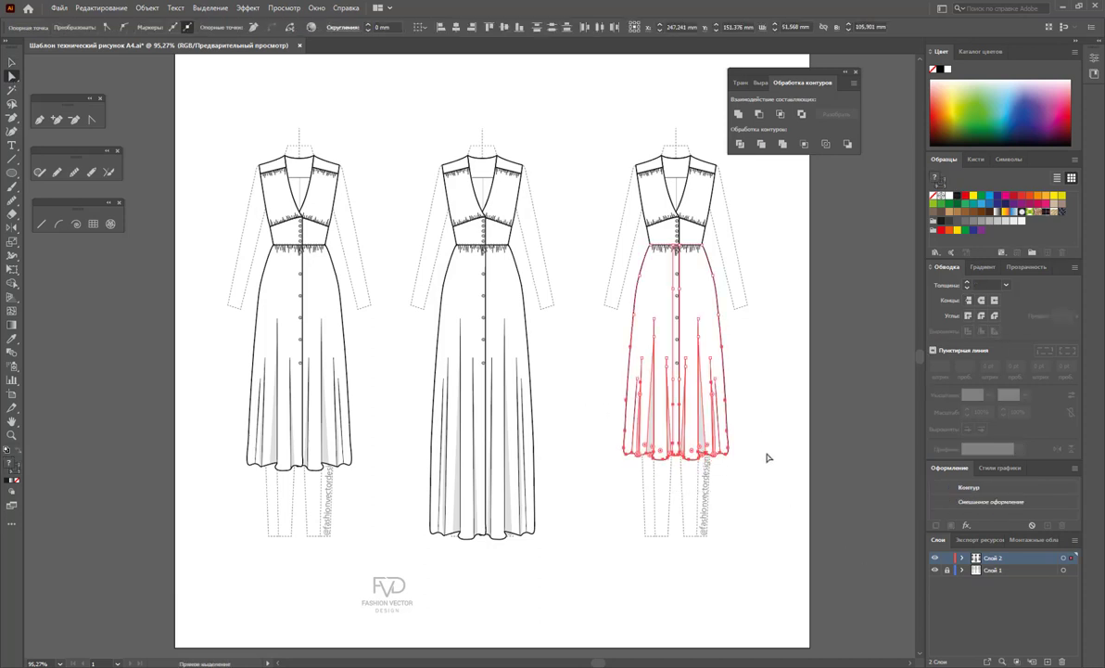
pyautogui.moveTo(768, 457); pyautogui.dragTo(575, 294)
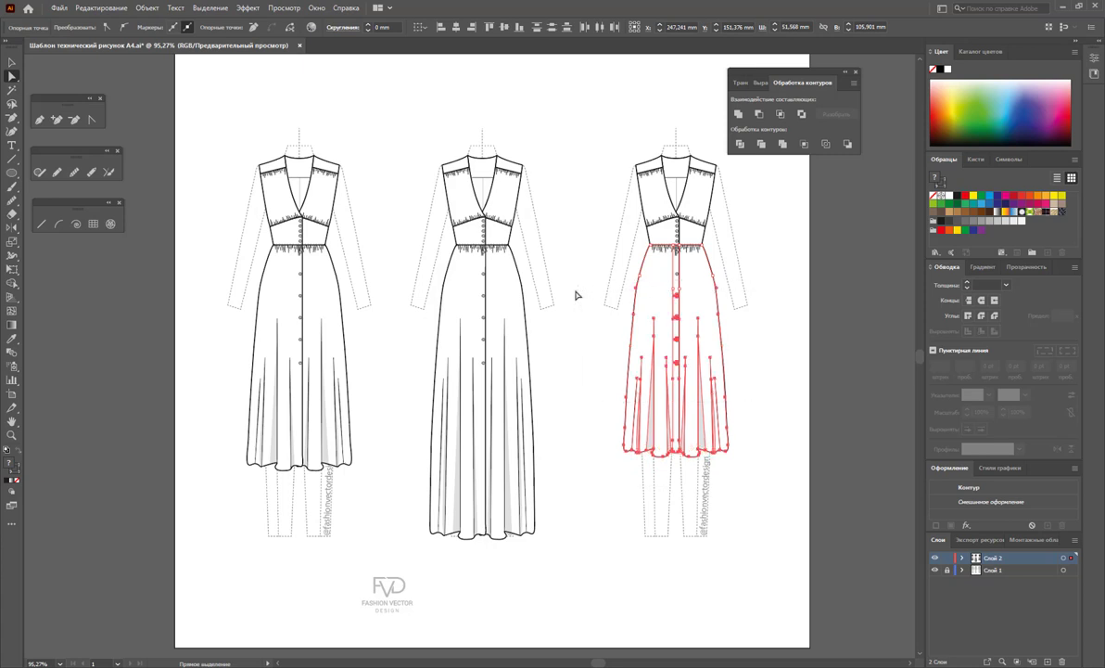
pyautogui.press('Up')
pyautogui.press('Up')
pyautogui.press('Up')
pyautogui.press('Up')
pyautogui.press('Up')
pyautogui.press('Up')
pyautogui.press('Up')
pyautogui.press('Up')
pyautogui.moveTo(808, 484); pyautogui.dragTo(547, 264)
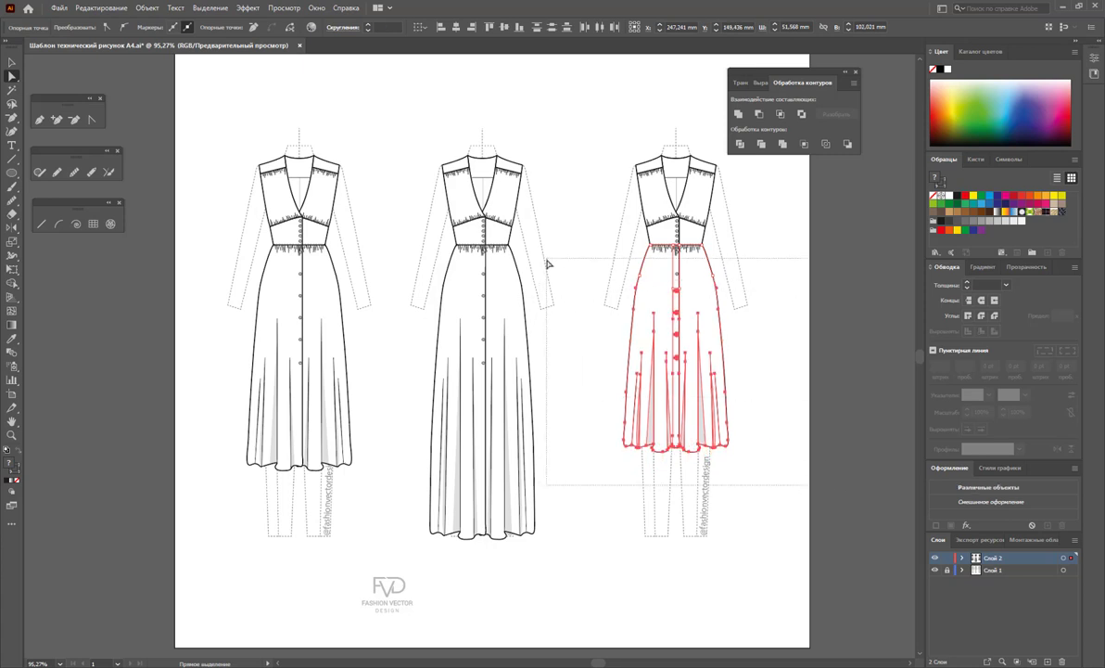
pyautogui.press('Up')
pyautogui.press('Up')
pyautogui.press('Up')
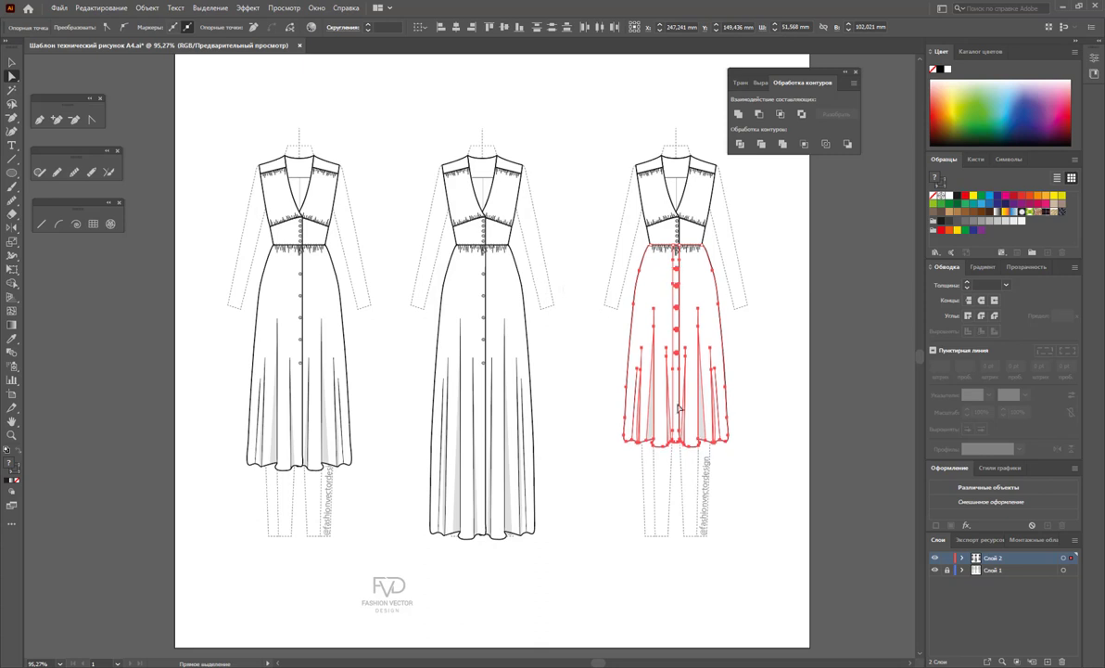
pyautogui.moveTo(784, 486); pyautogui.dragTo(575, 297)
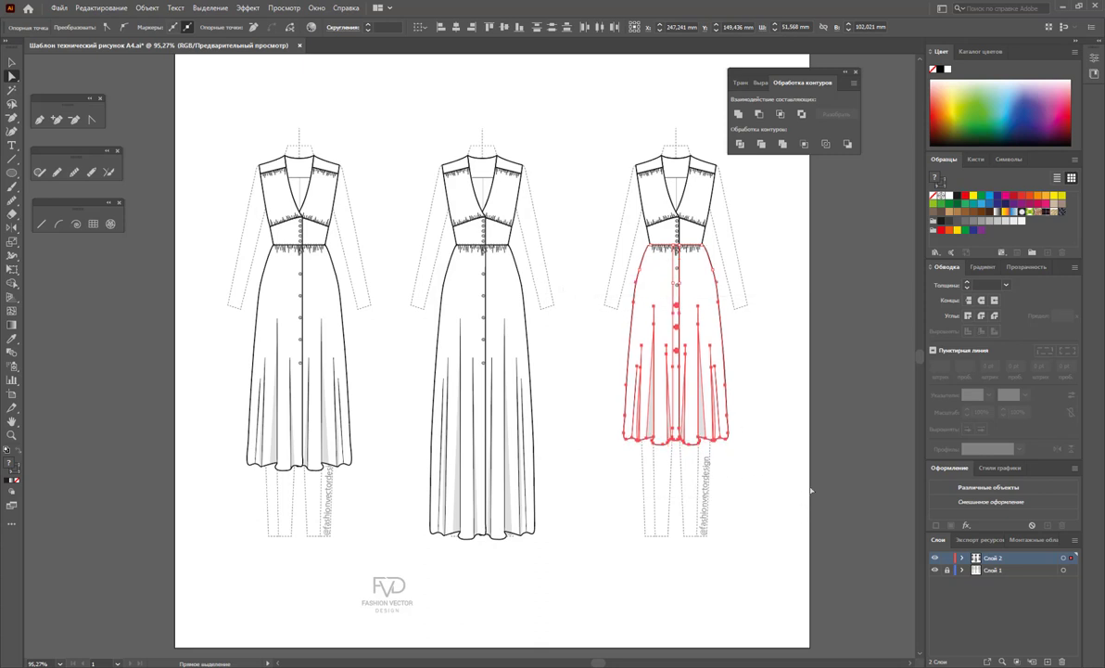
pyautogui.moveTo(786, 489); pyautogui.dragTo(565, 313)
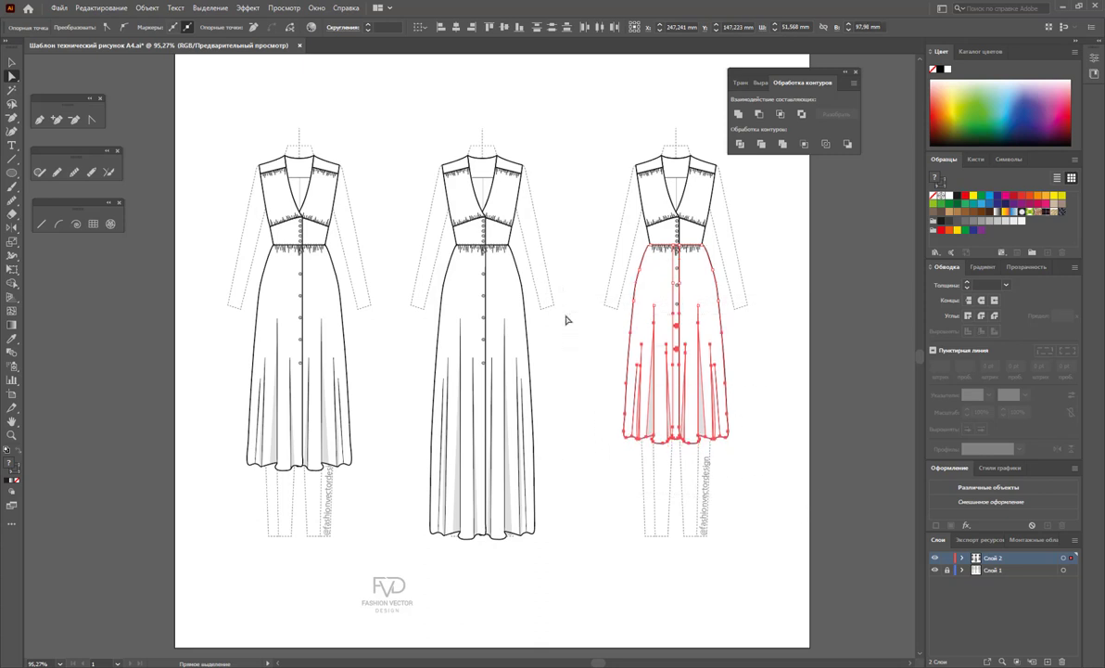
pyautogui.moveTo(797, 509); pyautogui.dragTo(584, 343)
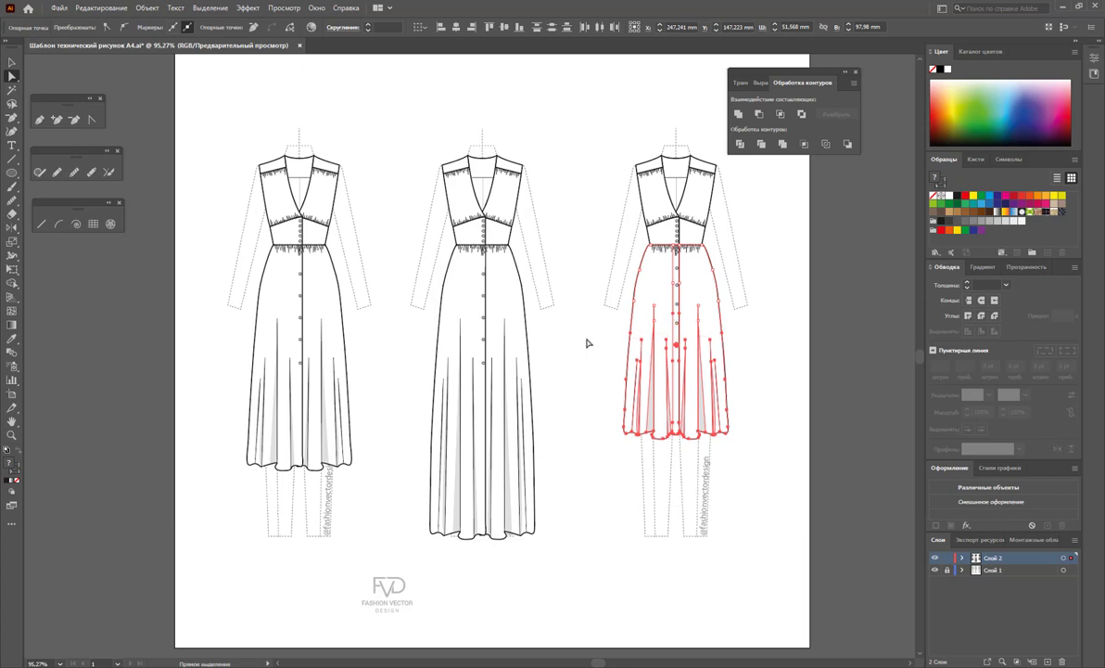
# Raise the hem points further until the right skirt reaches knee length.
pyautogui.moveTo(733, 454); pyautogui.dragTo(573, 387)
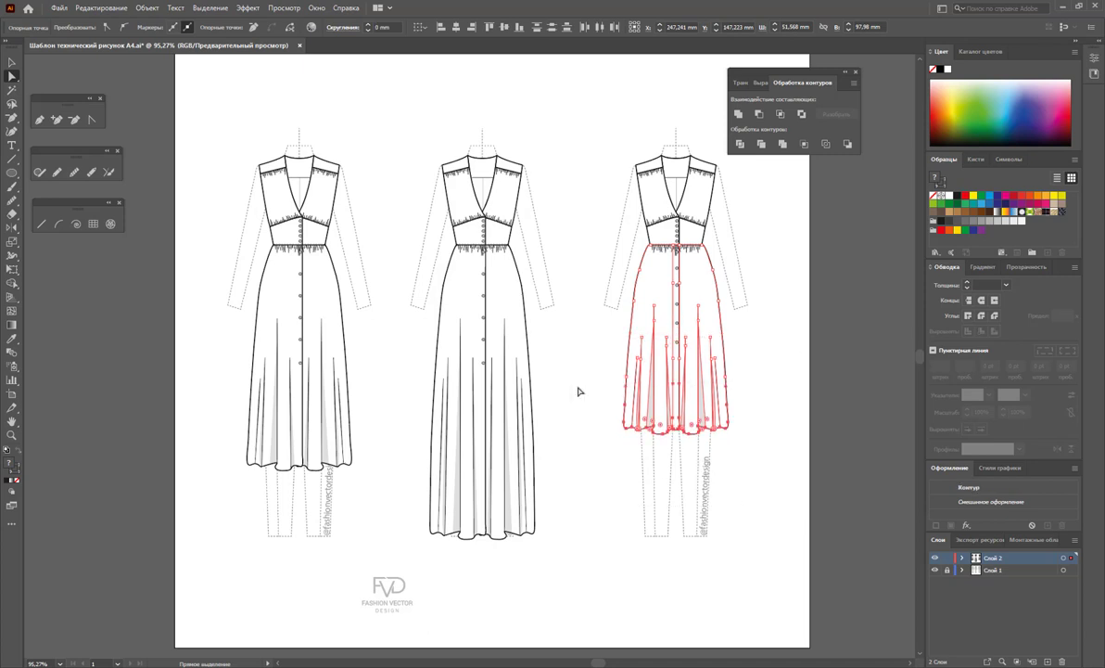
pyautogui.press('Up')
pyautogui.press('Up')
pyautogui.press('Up')
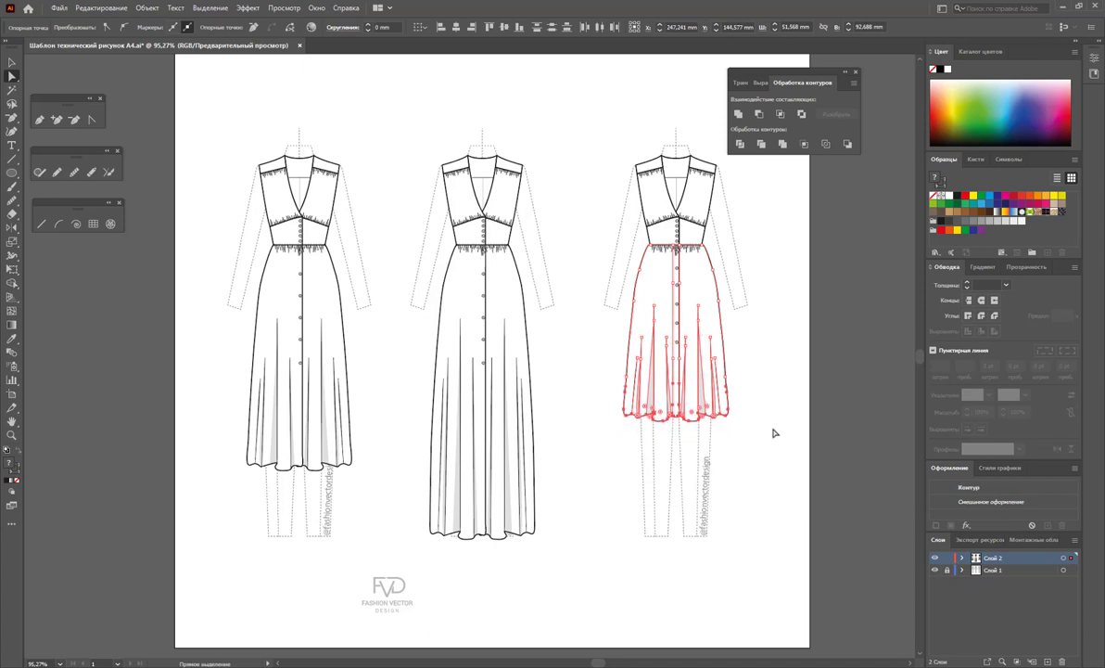
pyautogui.moveTo(709, 422); pyautogui.dragTo(584, 336)
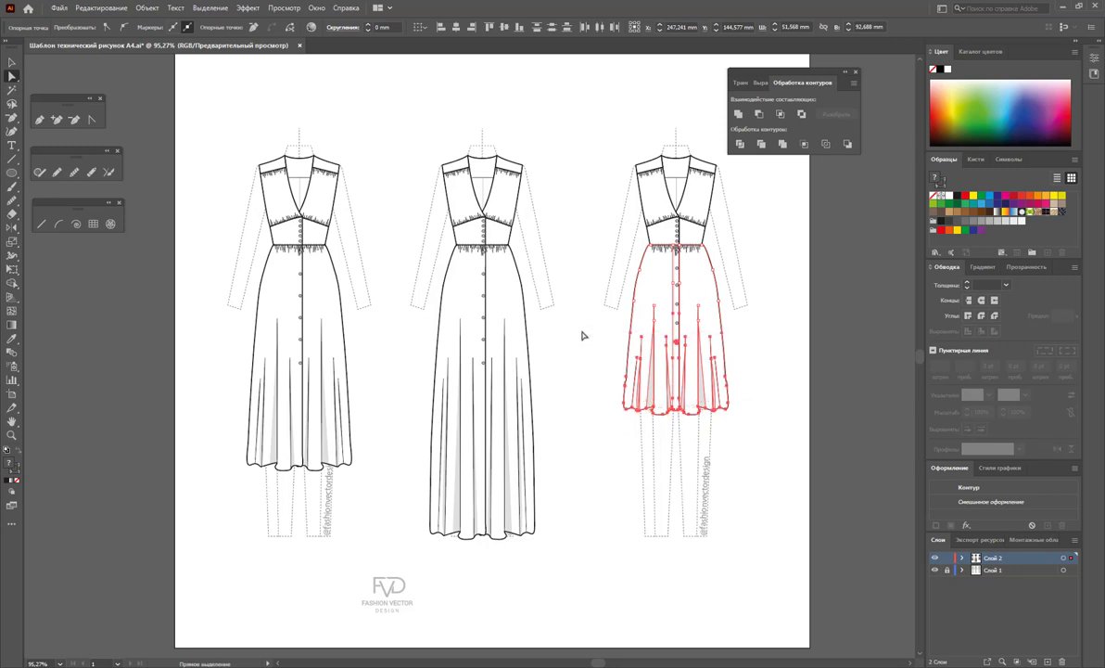
pyautogui.press('Up')
pyautogui.press('Up')
pyautogui.press('Up')
pyautogui.press('Up')
pyautogui.press('Up')
pyautogui.press('Up')
pyautogui.press('Up')
pyautogui.press('Up')
pyautogui.press('Up')
pyautogui.press('Up')
pyautogui.press('Up')
pyautogui.press('Up')
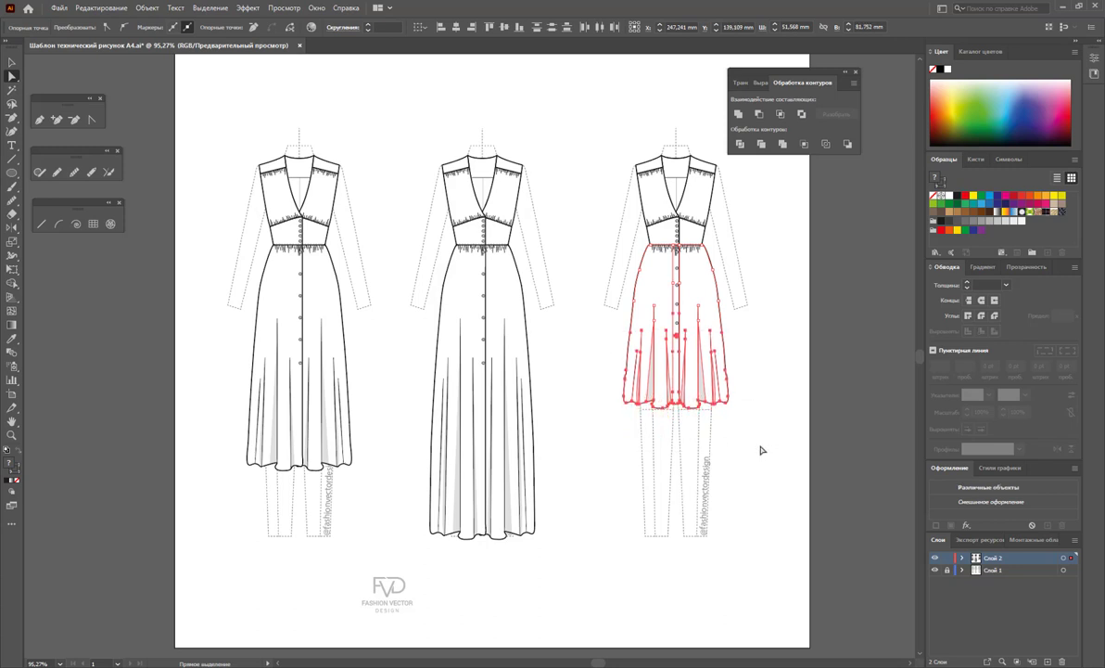
pyautogui.moveTo(761, 450); pyautogui.dragTo(594, 308)
pyautogui.moveTo(784, 454); pyautogui.dragTo(591, 303)
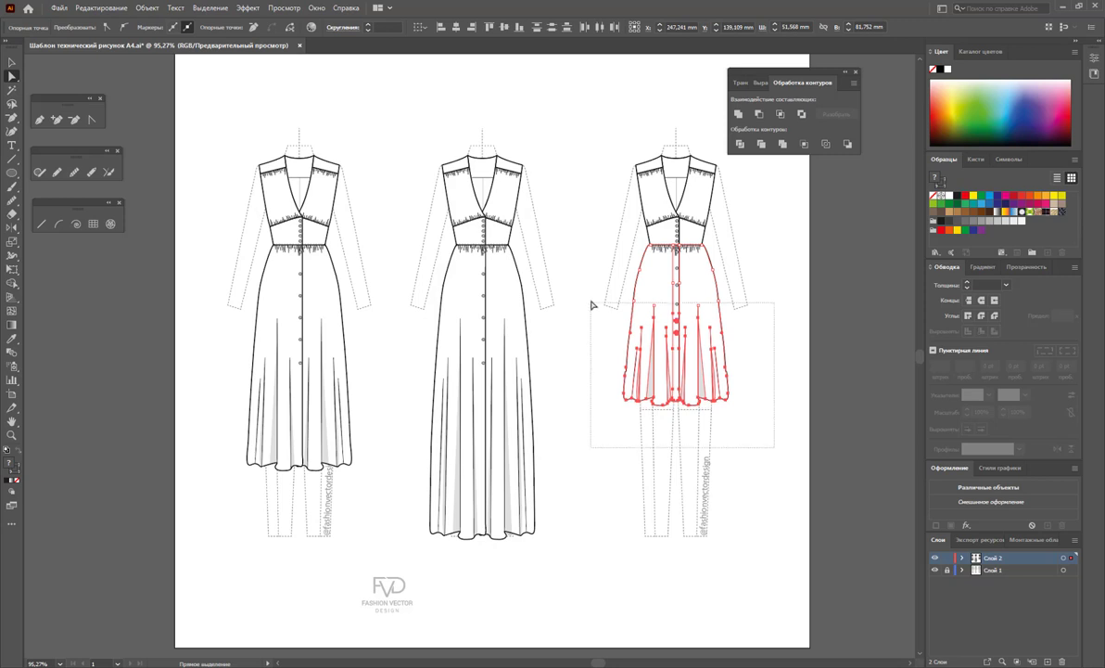
pyautogui.press('Up')
pyautogui.press('Up')
pyautogui.press('Up')
pyautogui.moveTo(790, 429); pyautogui.dragTo(577, 262)
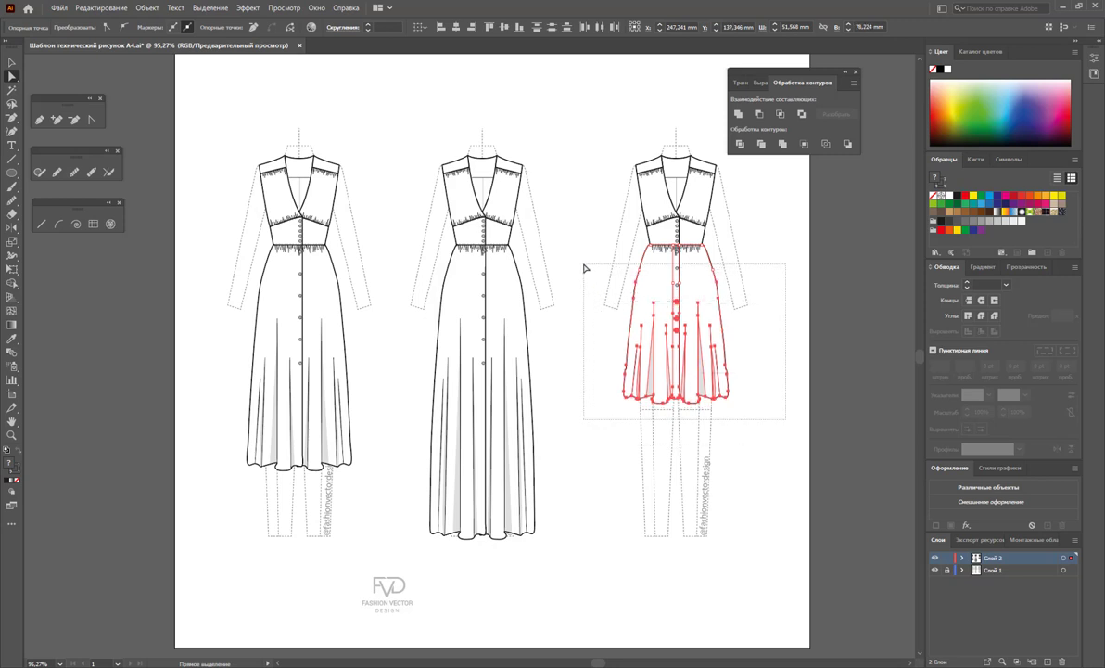
pyautogui.click(12, 63)
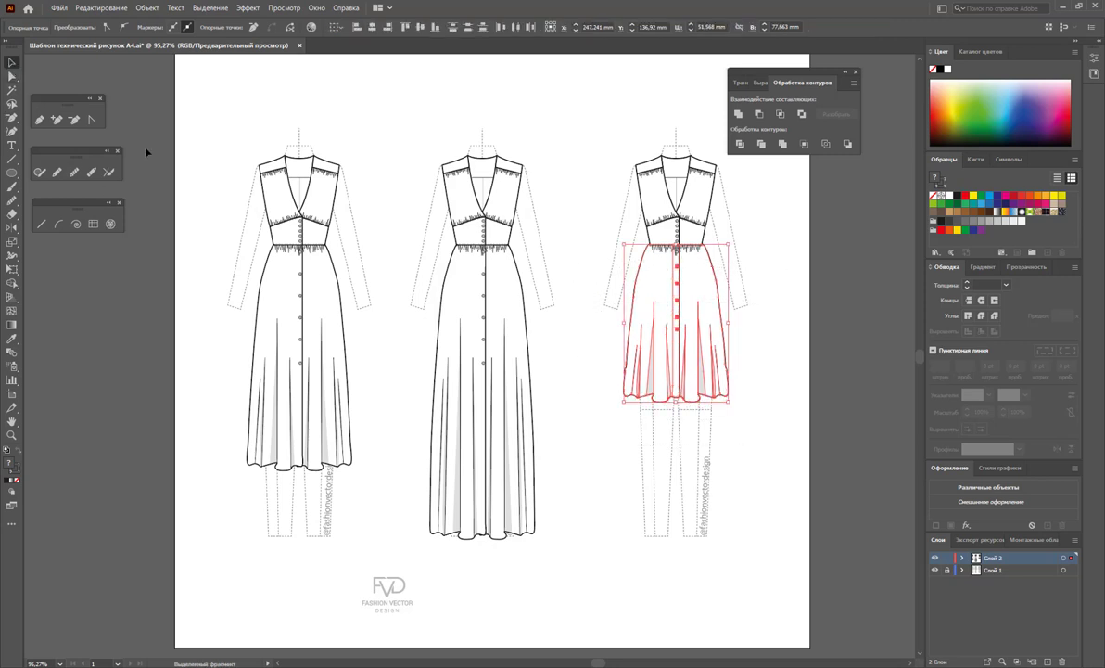
pyautogui.click(654, 513)
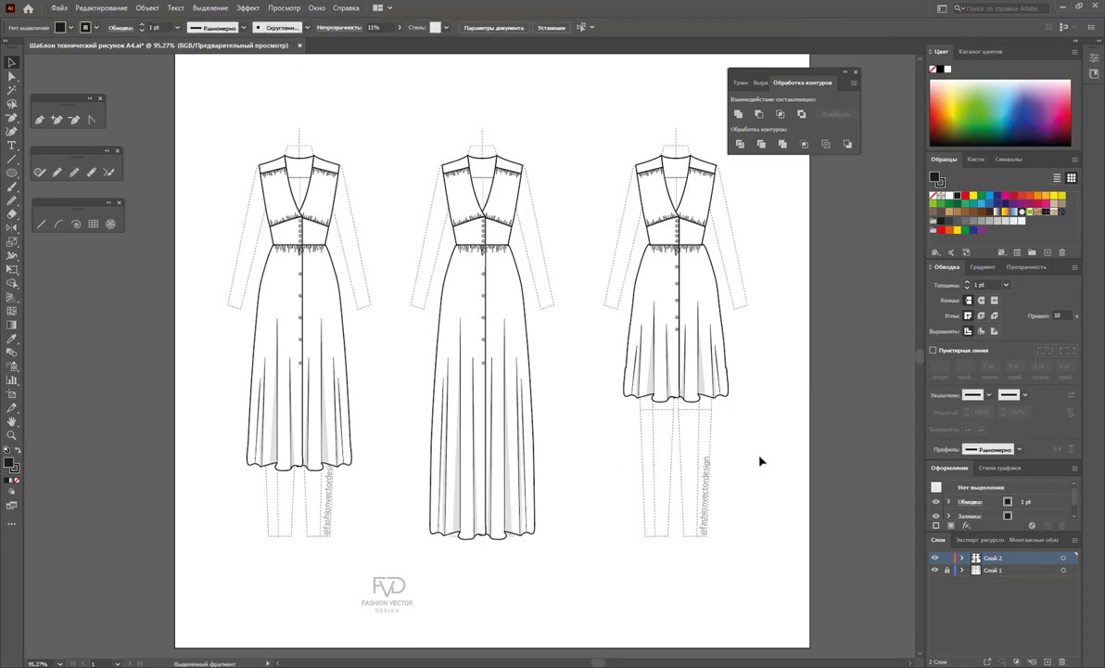
# Zoom in on the short skirt and try deleting an edge anchor, dismissing the warning.
pyautogui.click(731, 374)
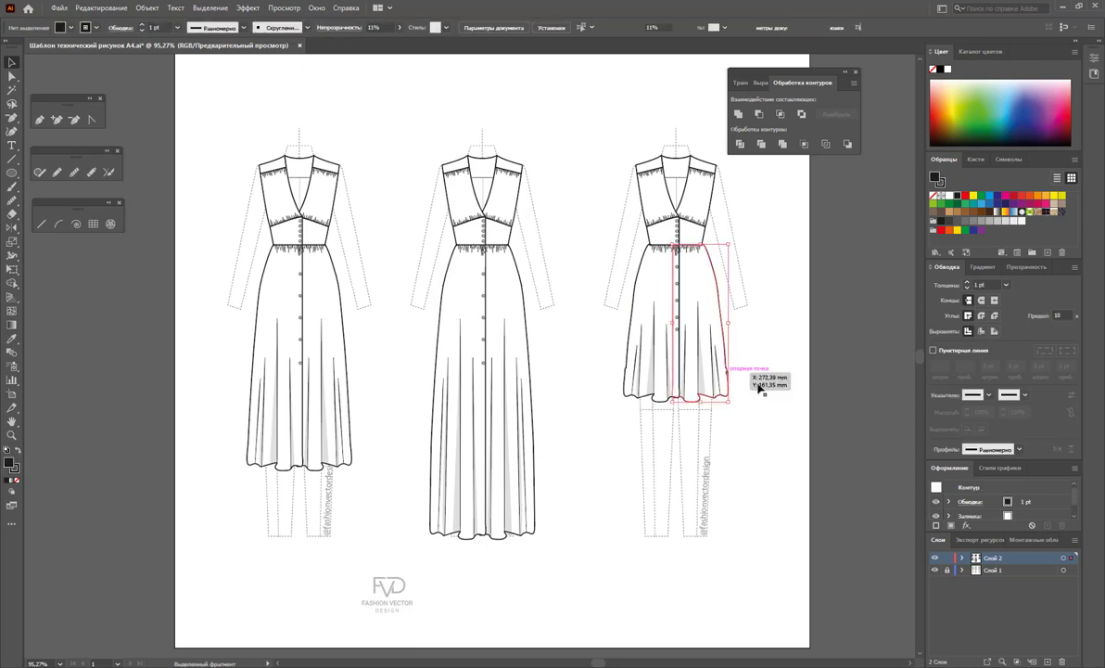
pyautogui.click(12, 435)
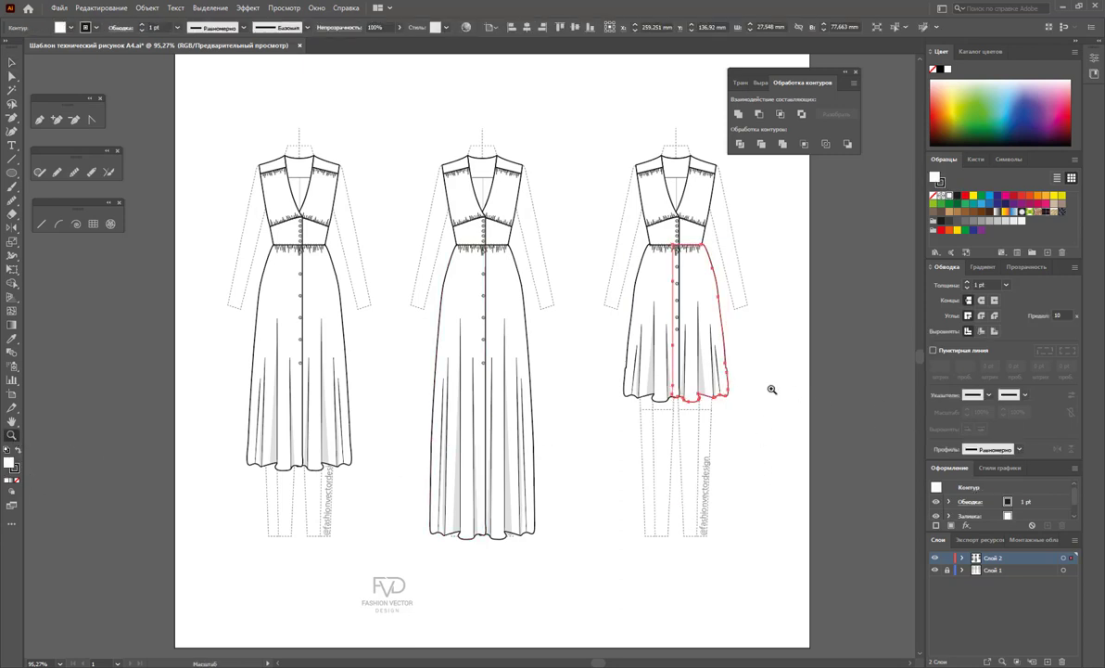
pyautogui.moveTo(774, 382); pyautogui.dragTo(819, 522)
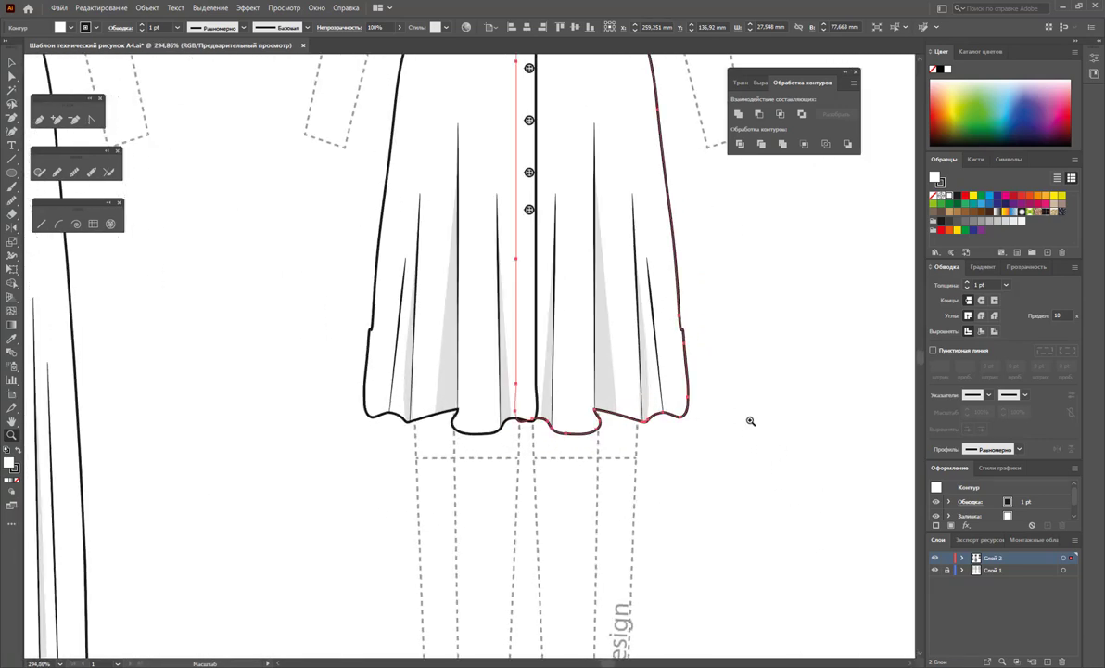
pyautogui.click(75, 119)
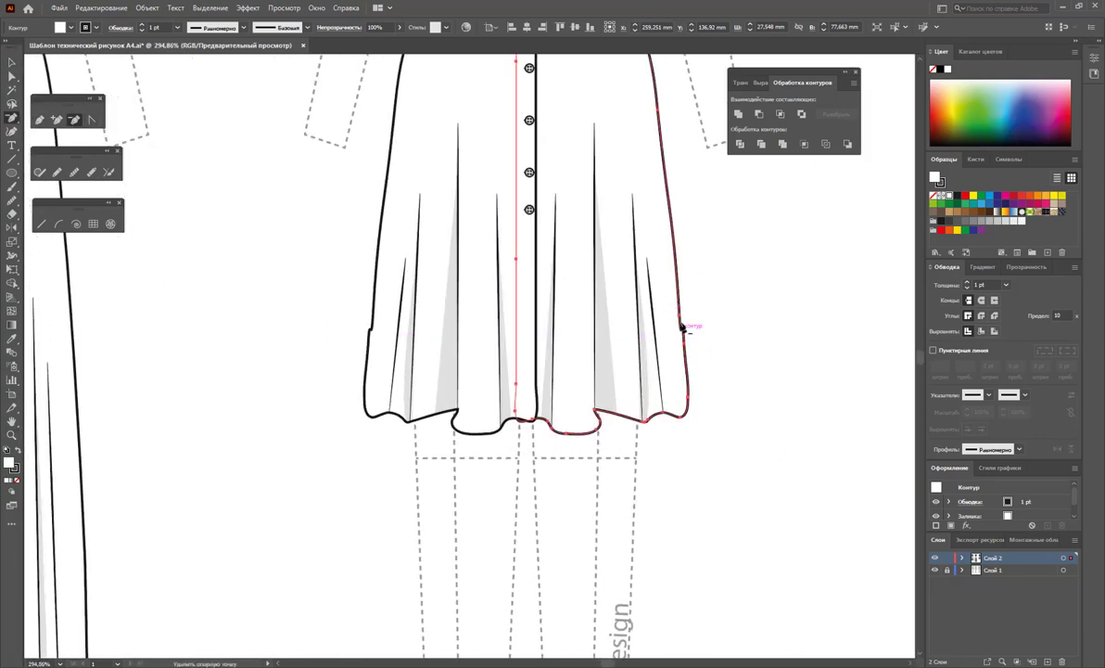
pyautogui.click(375, 334)
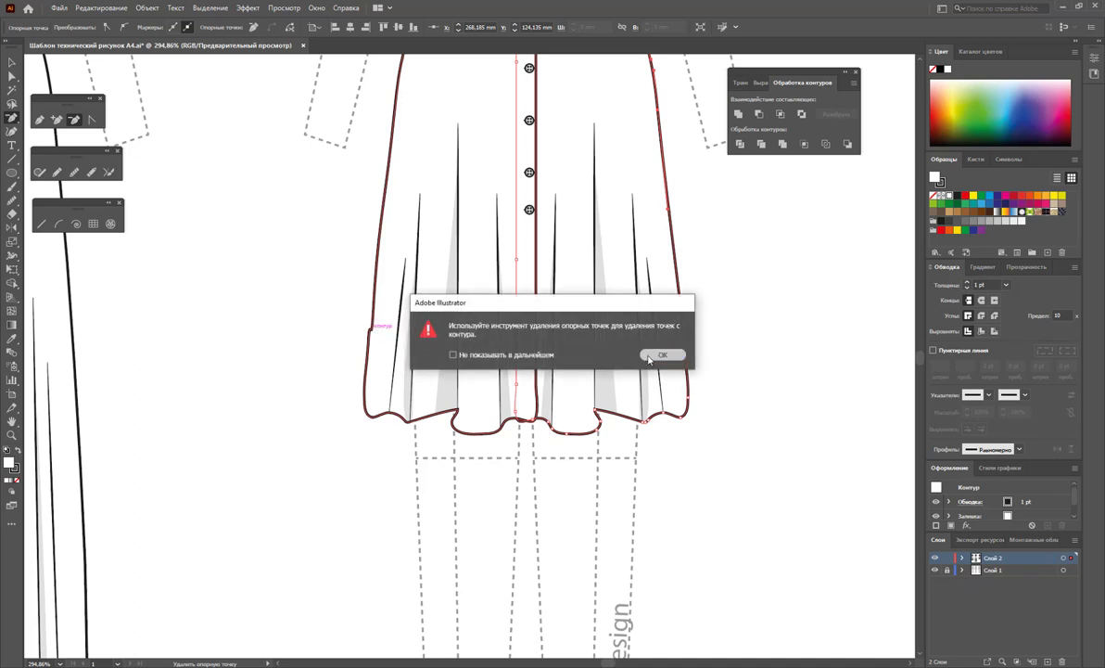
pyautogui.click(662, 354)
# Delete the kink anchor on the left skirt edge, then zoom out to all three dresses.
pyautogui.click(11, 62)
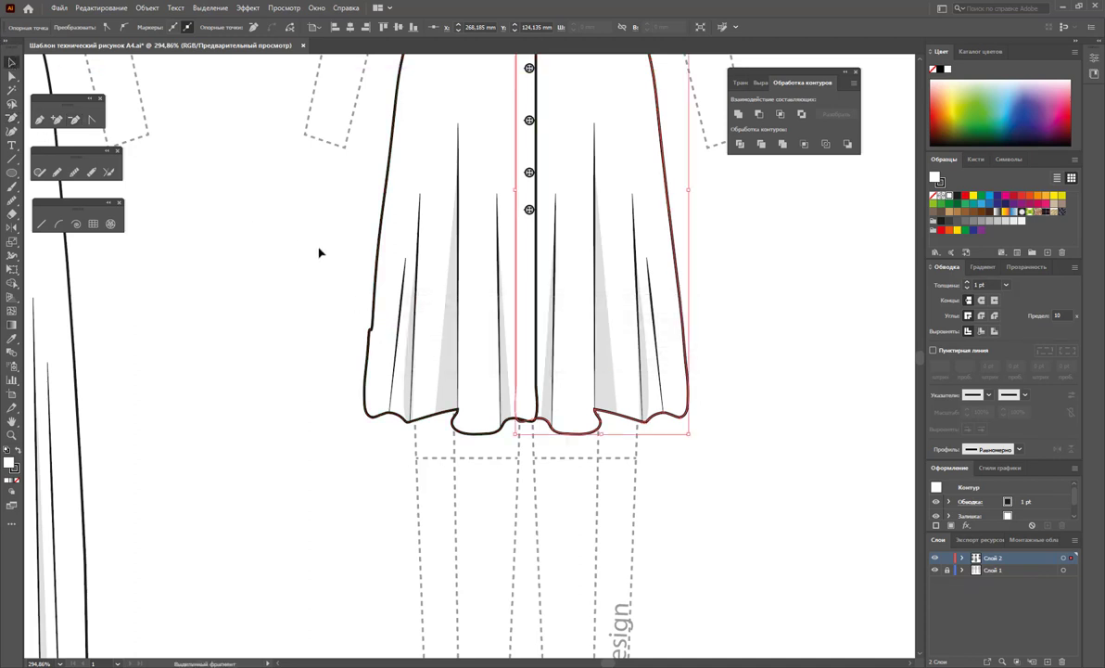
pyautogui.click(374, 345)
pyautogui.click(11, 75)
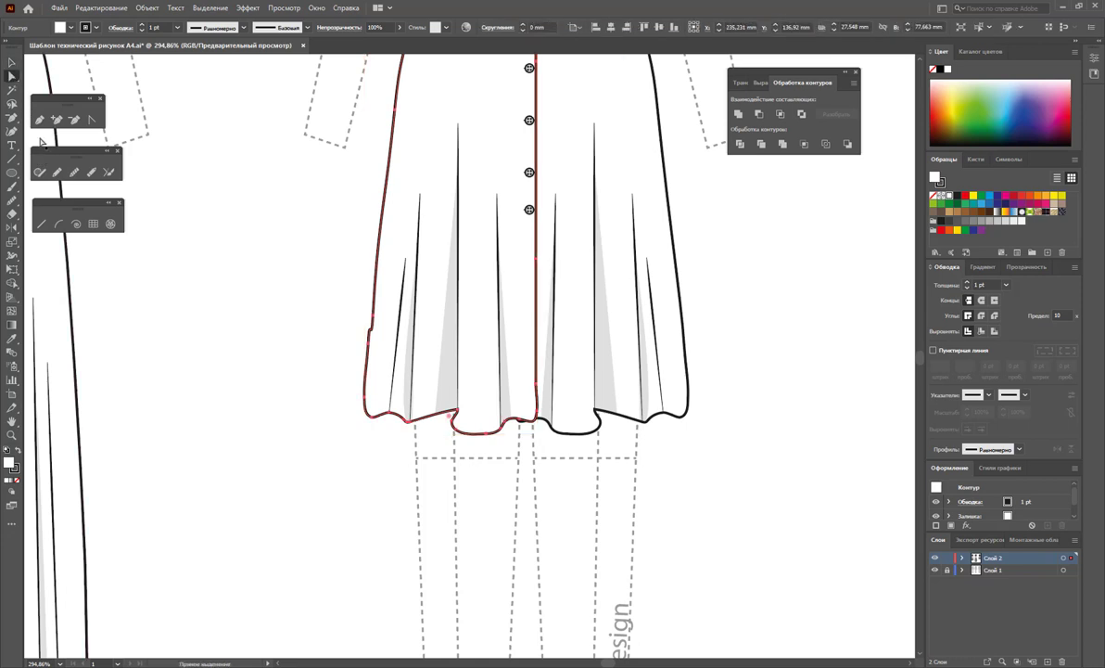
pyautogui.click(71, 120)
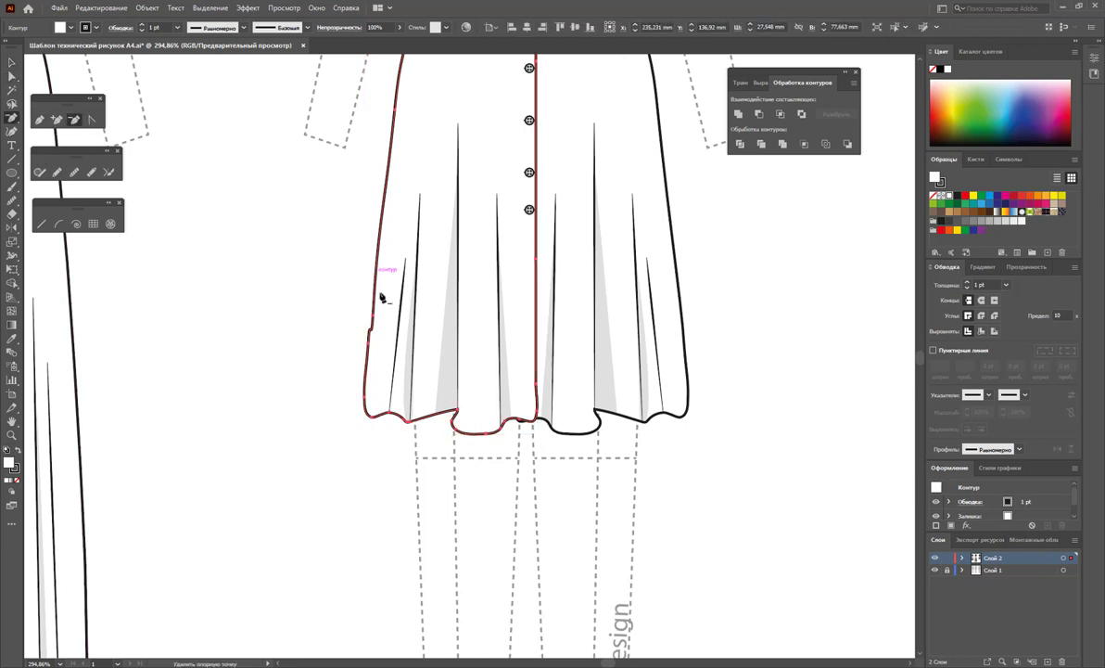
pyautogui.click(373, 319)
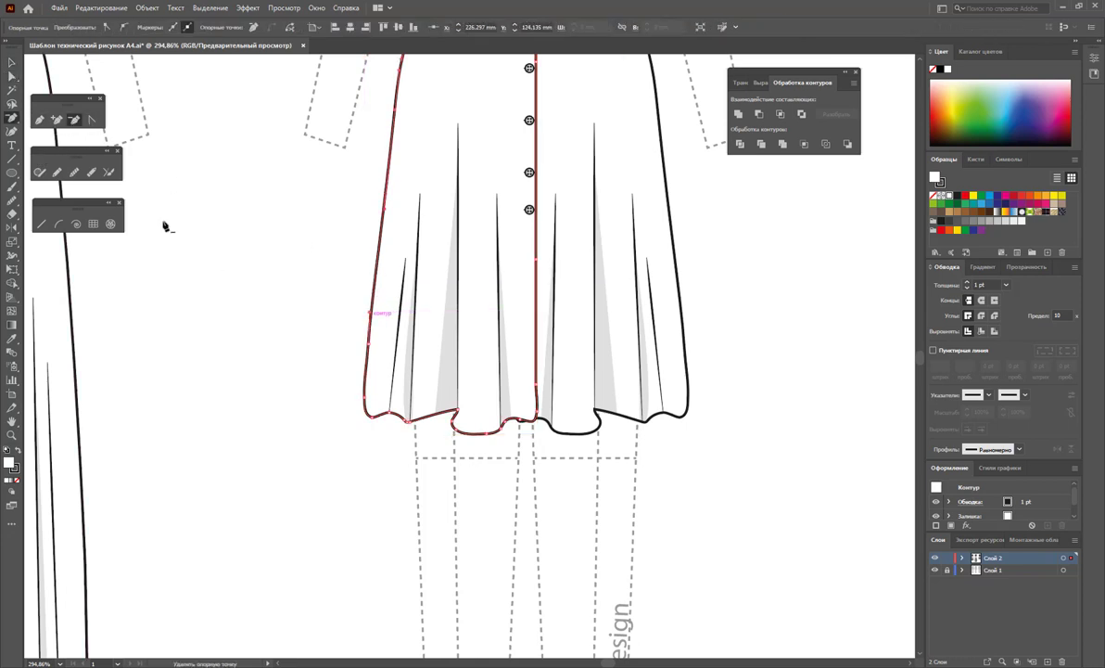
pyautogui.press('v')
pyautogui.click(266, 396)
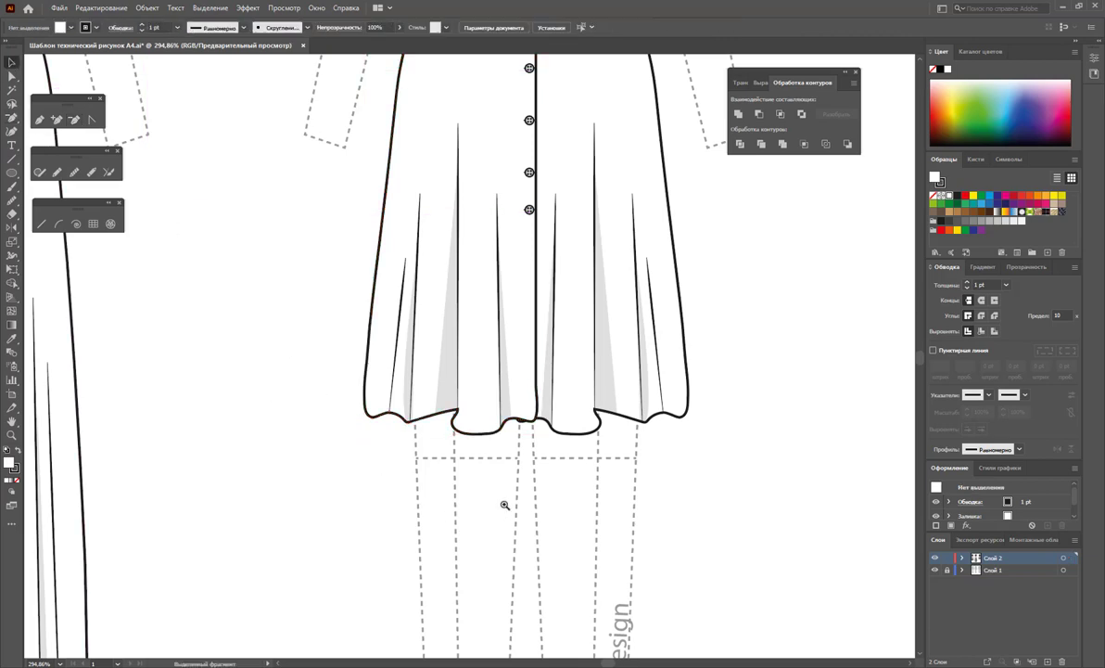
pyautogui.keyDown('alt'); pyautogui.click(498, 429); pyautogui.keyUp('alt')
pyautogui.keyDown('alt'); pyautogui.click(382, 352); pyautogui.keyUp('alt')
pyautogui.keyDown('alt'); pyautogui.click(419, 348); pyautogui.keyUp('alt')
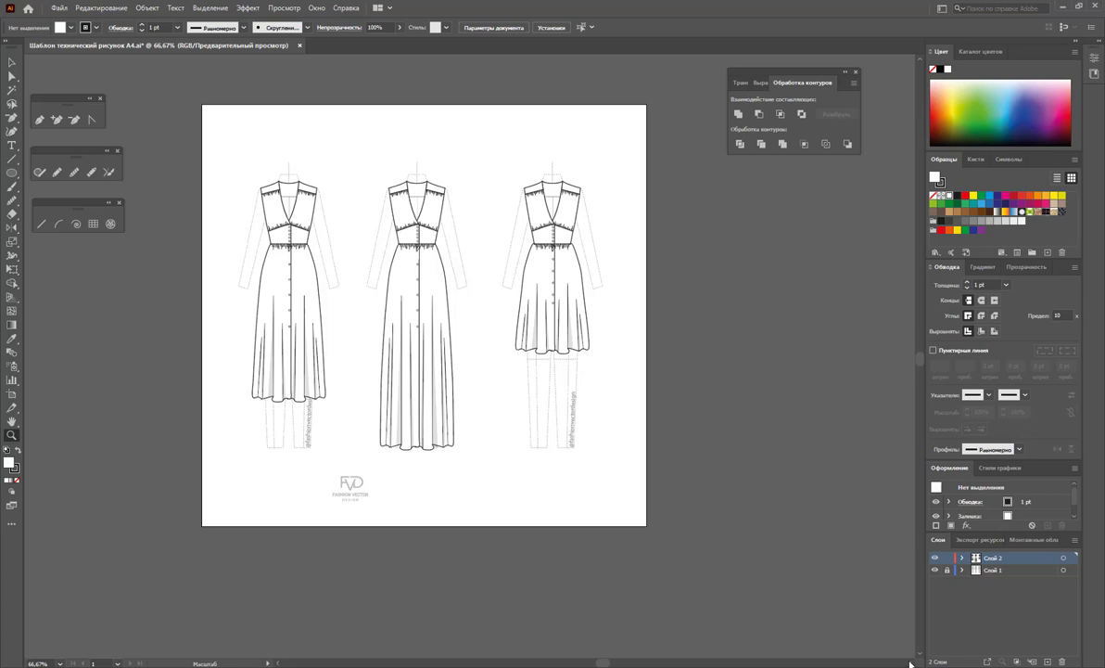
# Duplicate the first dress off the page to the right, level with the others.
pyautogui.hscroll(5, 912, 664)
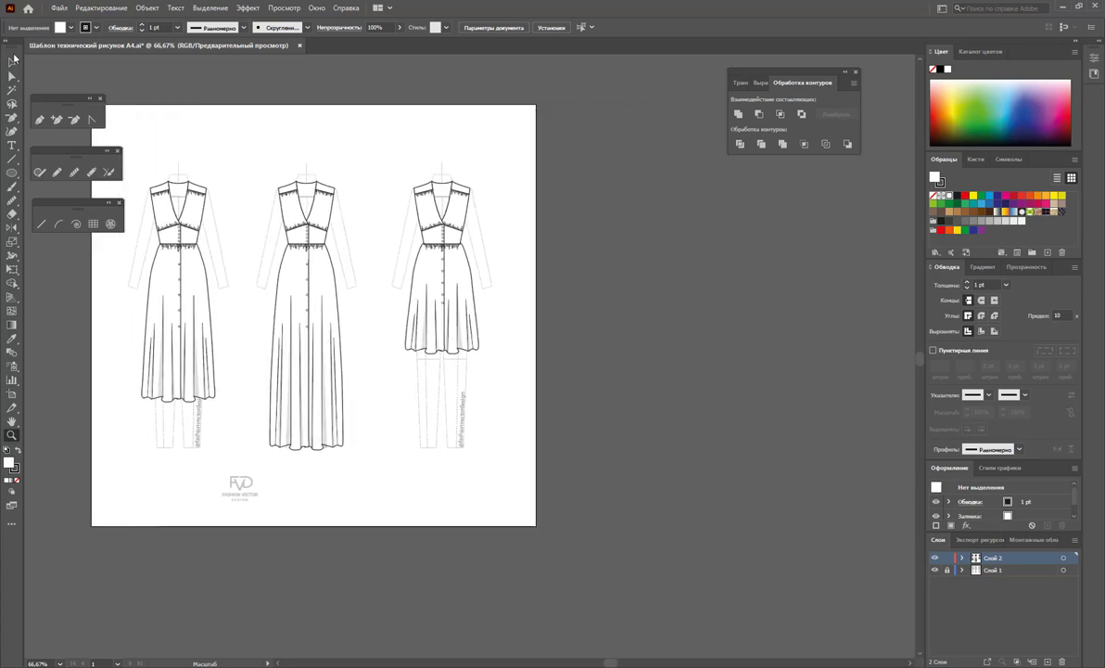
pyautogui.click(12, 61)
pyautogui.moveTo(130, 158); pyautogui.dragTo(209, 398)
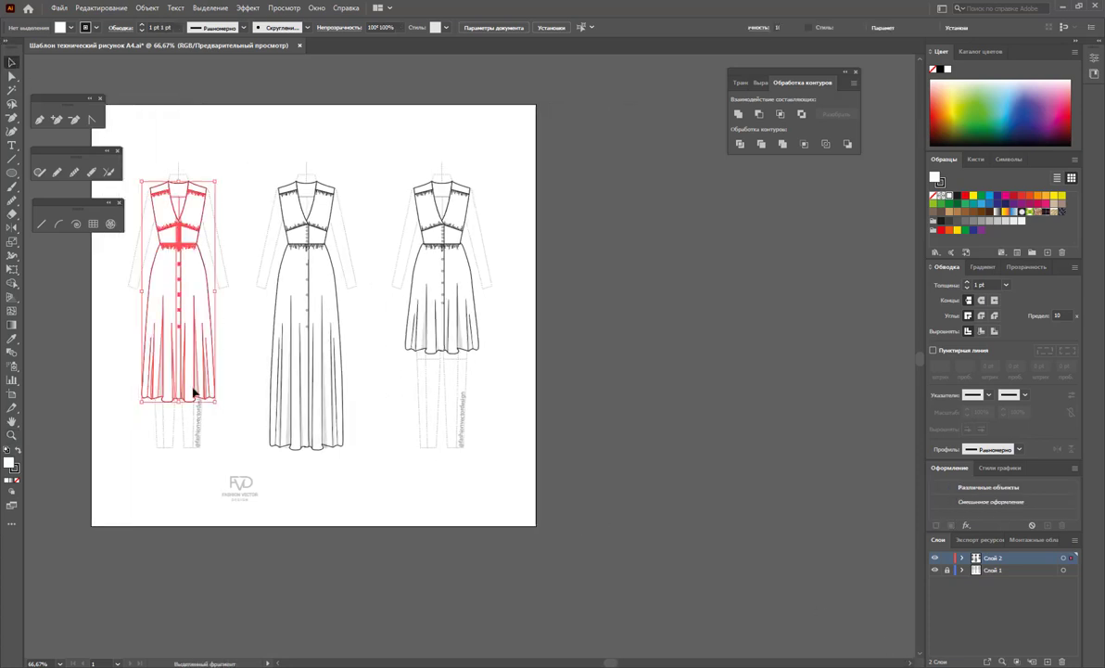
pyautogui.moveTo(179, 324); pyautogui.dragTo(636, 325)
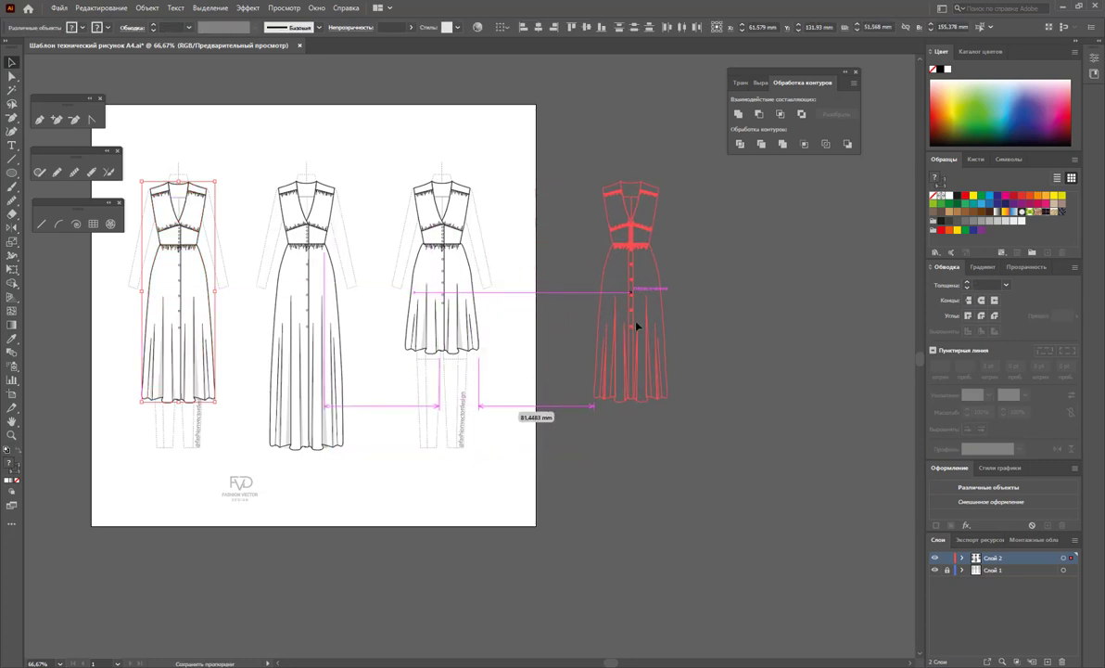
pyautogui.moveTo(758, 350); pyautogui.dragTo(760, 347)
pyautogui.click(784, 454)
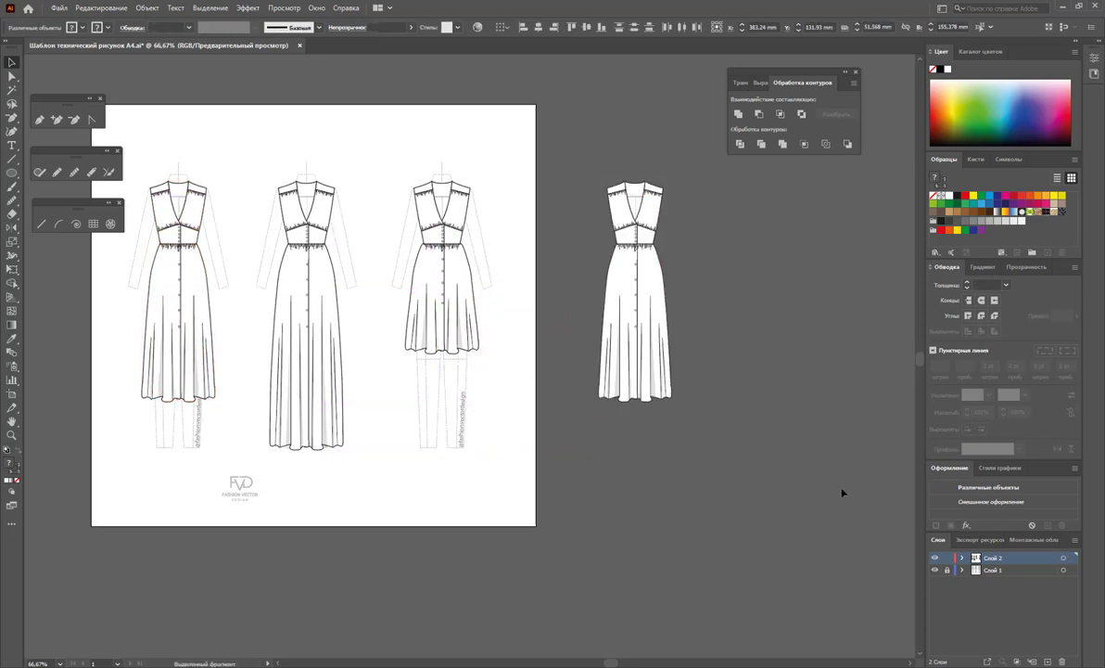
# Draw a new artboard around the dress copy and zoom in on it.
pyautogui.hscroll(3, 911, 664)
pyautogui.hscroll(3, 890, 658)
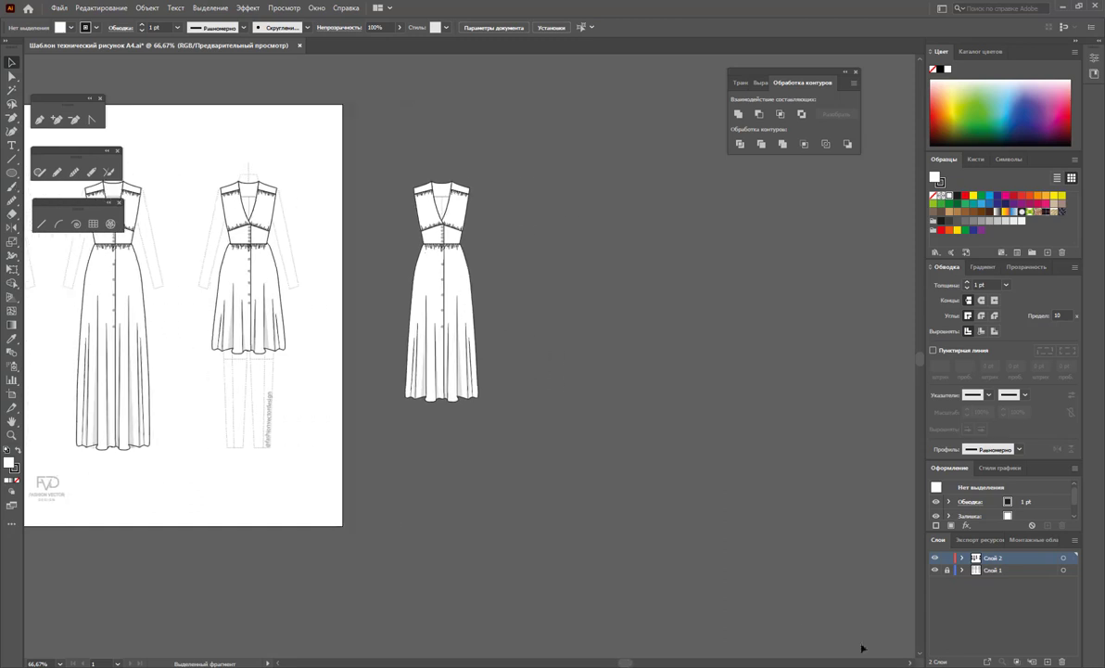
pyautogui.click(15, 397)
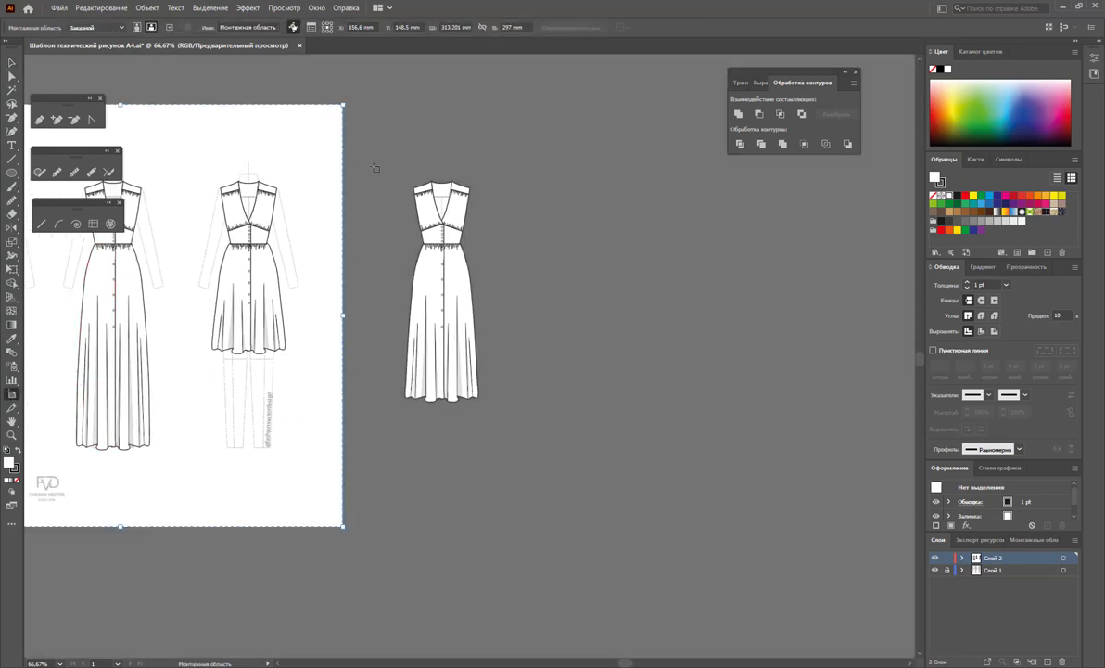
pyautogui.moveTo(366, 162)
pyautogui.mouseDown()
pyautogui.moveTo(632, 430)
pyautogui.moveTo(723, 429)
pyautogui.mouseUp()
pyautogui.click(11, 434)
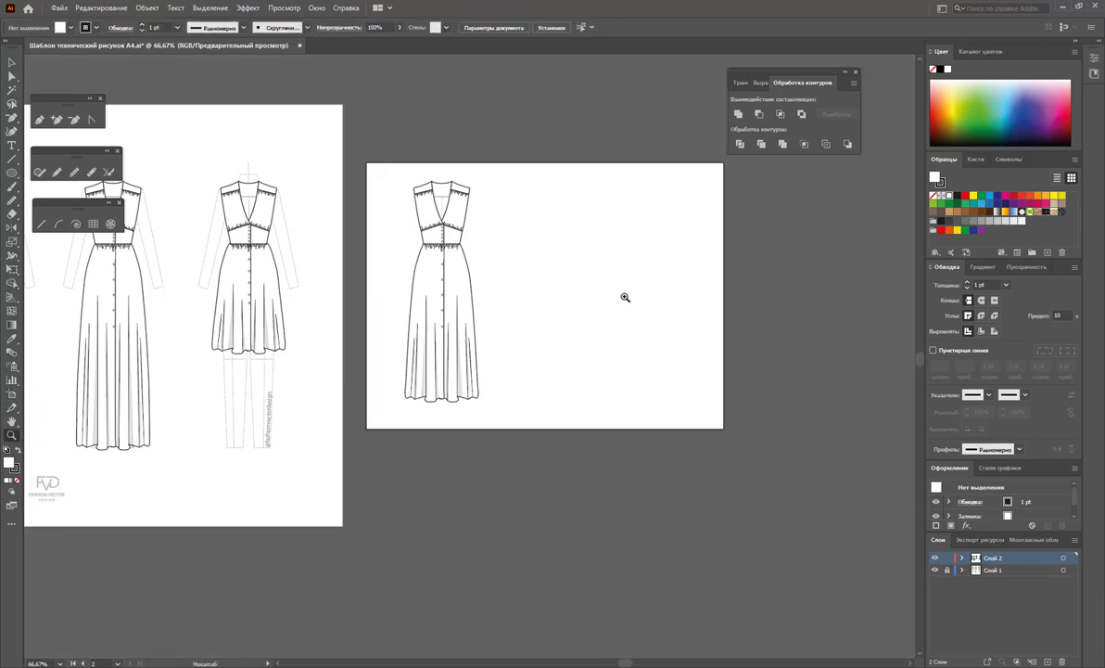
pyautogui.moveTo(624, 296)
pyautogui.mouseDown()
pyautogui.moveTo(669, 335)
pyautogui.moveTo(665, 327)
pyautogui.mouseUp()
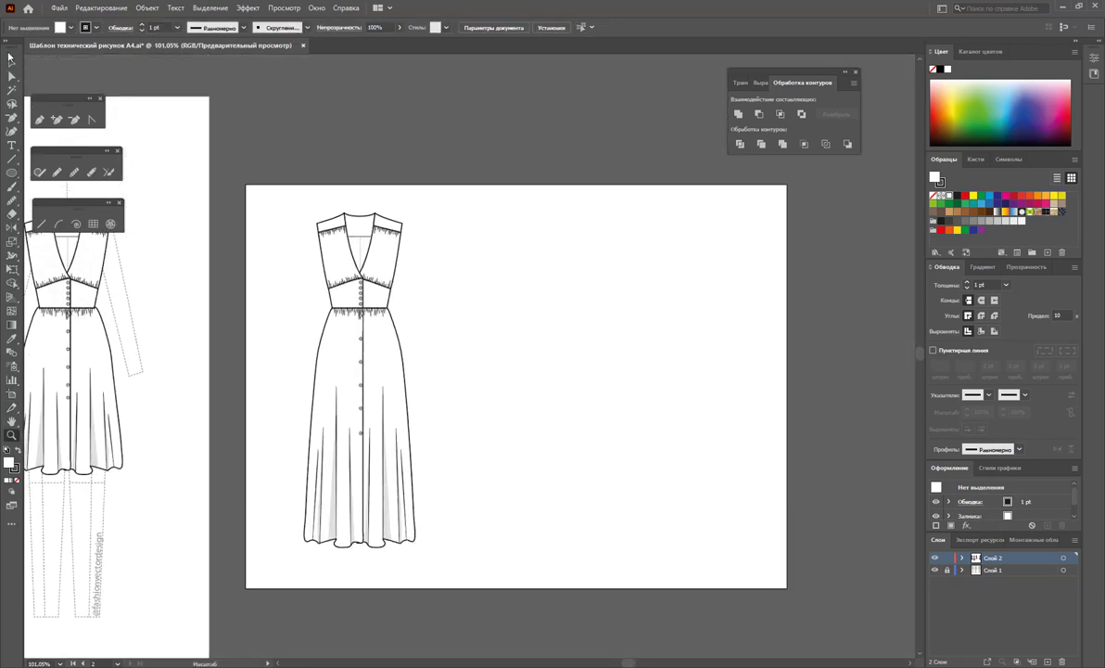
pyautogui.click(10, 59)
pyautogui.moveTo(435, 202); pyautogui.dragTo(271, 535)
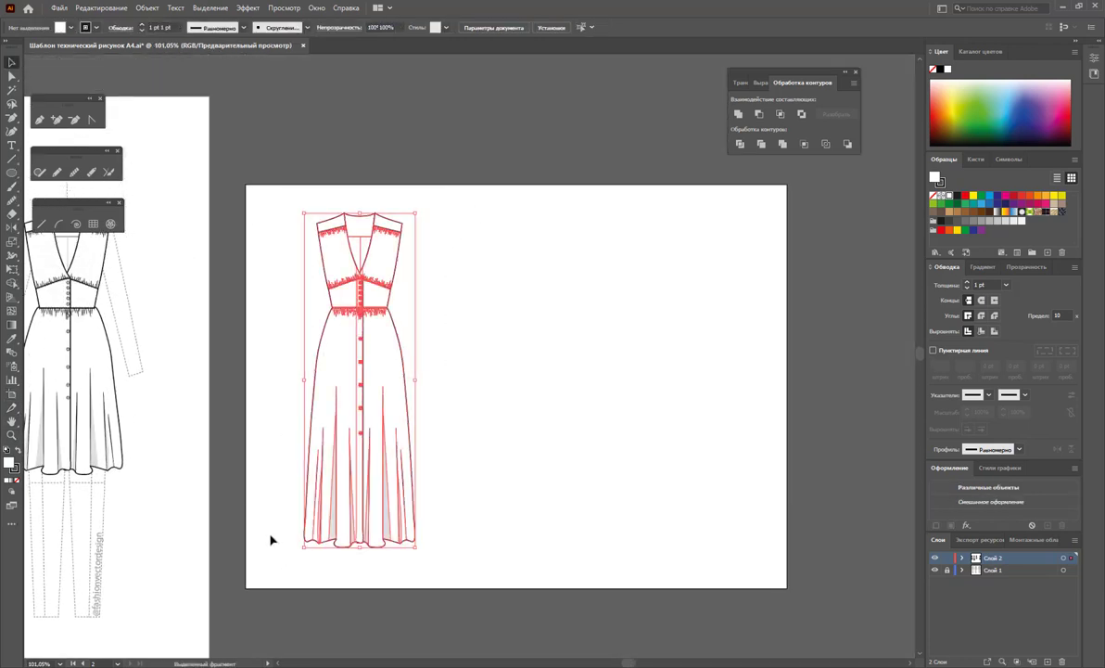
pyautogui.click(461, 381)
# Fill the copy's skirt with a pale dusty pink mixed in the Color Picker.
pyautogui.click(362, 352)
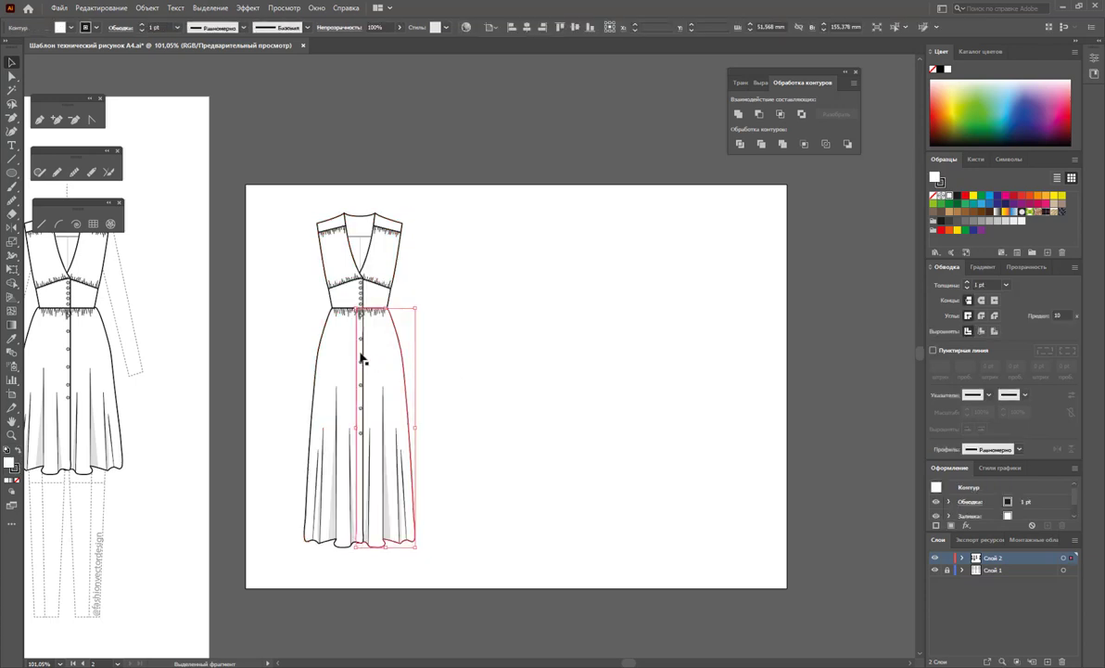
pyautogui.keyDown('shift'); pyautogui.click(340, 345); pyautogui.keyUp('shift')
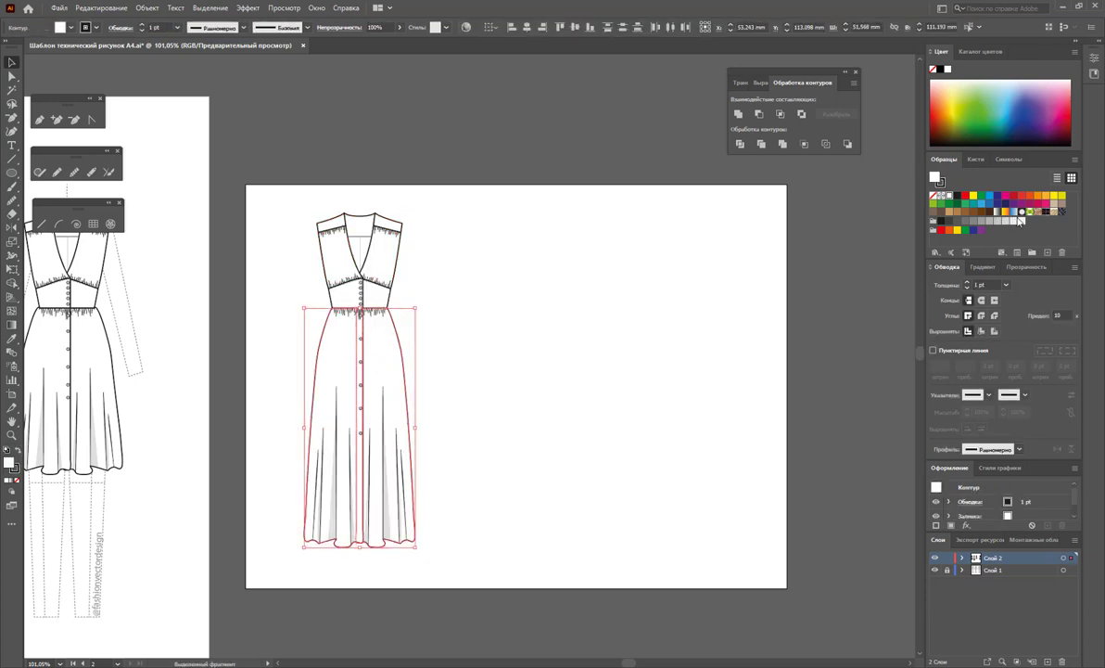
pyautogui.click(1052, 203)
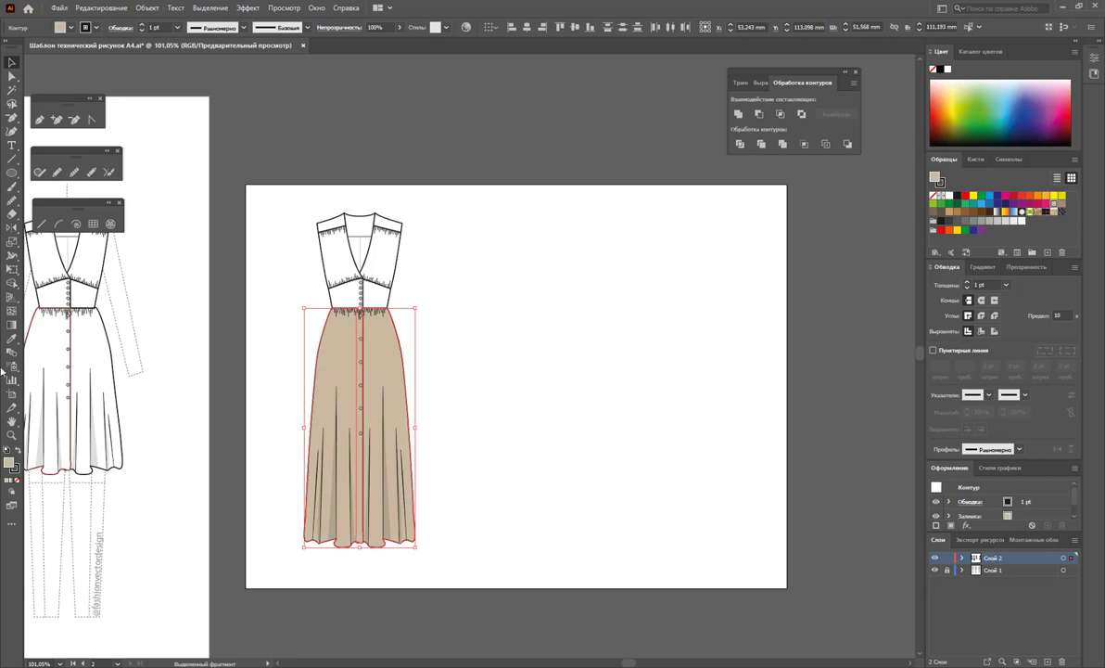
pyautogui.doubleClick(10, 462)
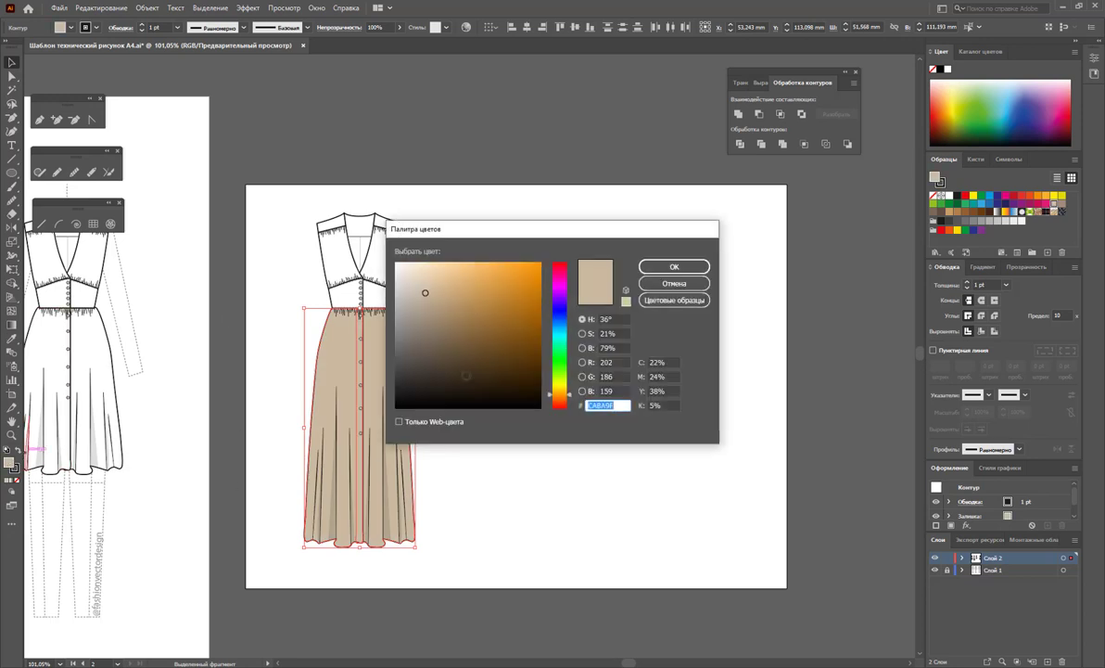
pyautogui.moveTo(562, 298); pyautogui.dragTo(560, 269)
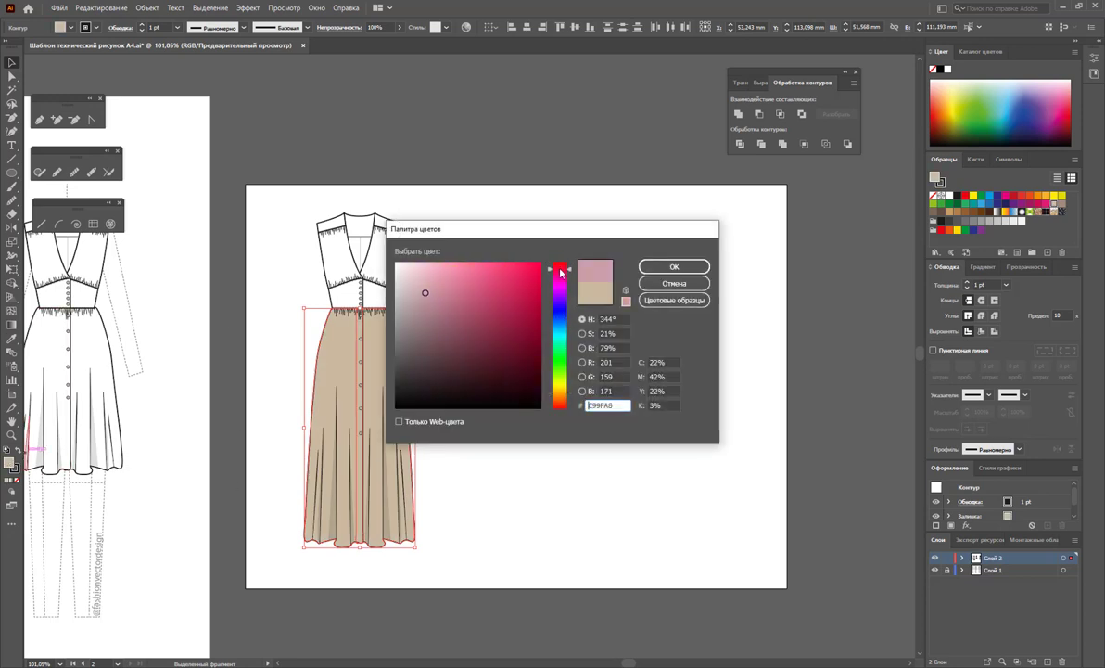
pyautogui.moveTo(425, 293); pyautogui.dragTo(410, 288)
pyautogui.click(673, 268)
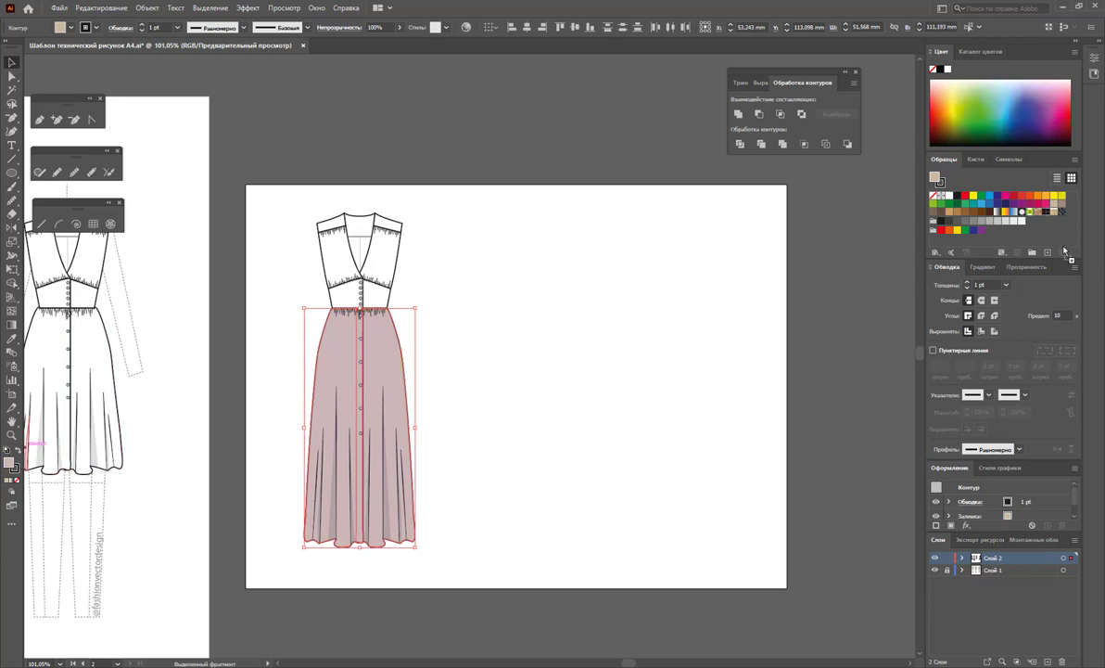
pyautogui.click(279, 323)
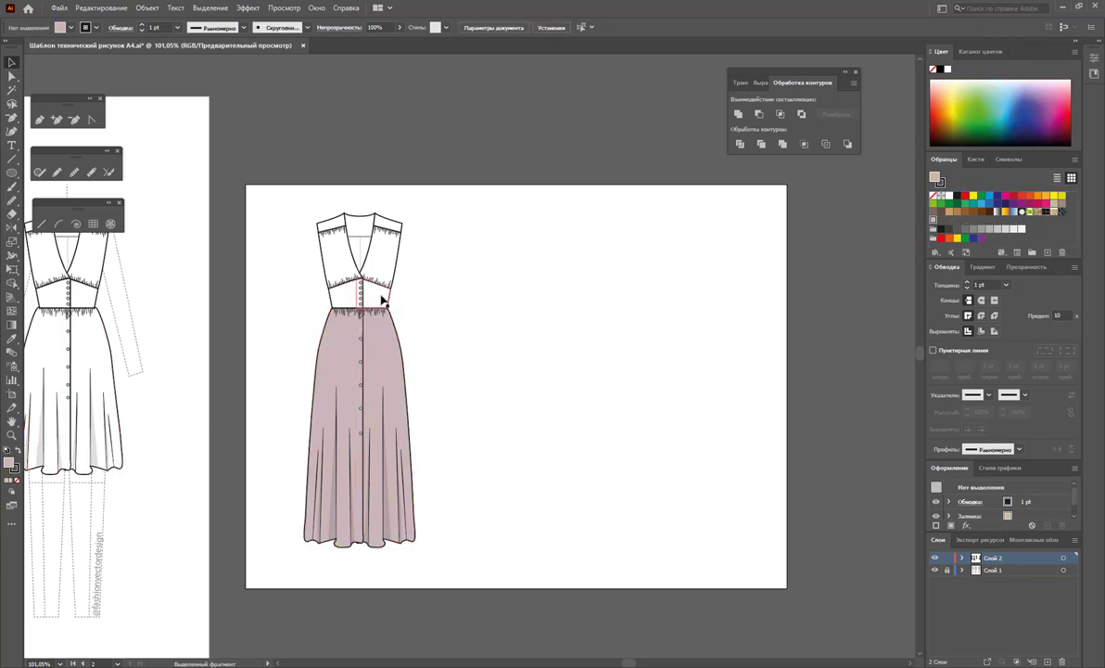
# Fill the waistband, upper bodice and collar pieces with the pink swatch.
pyautogui.click(337, 297)
pyautogui.keyDown('shift'); pyautogui.click(352, 257); pyautogui.keyUp('shift')
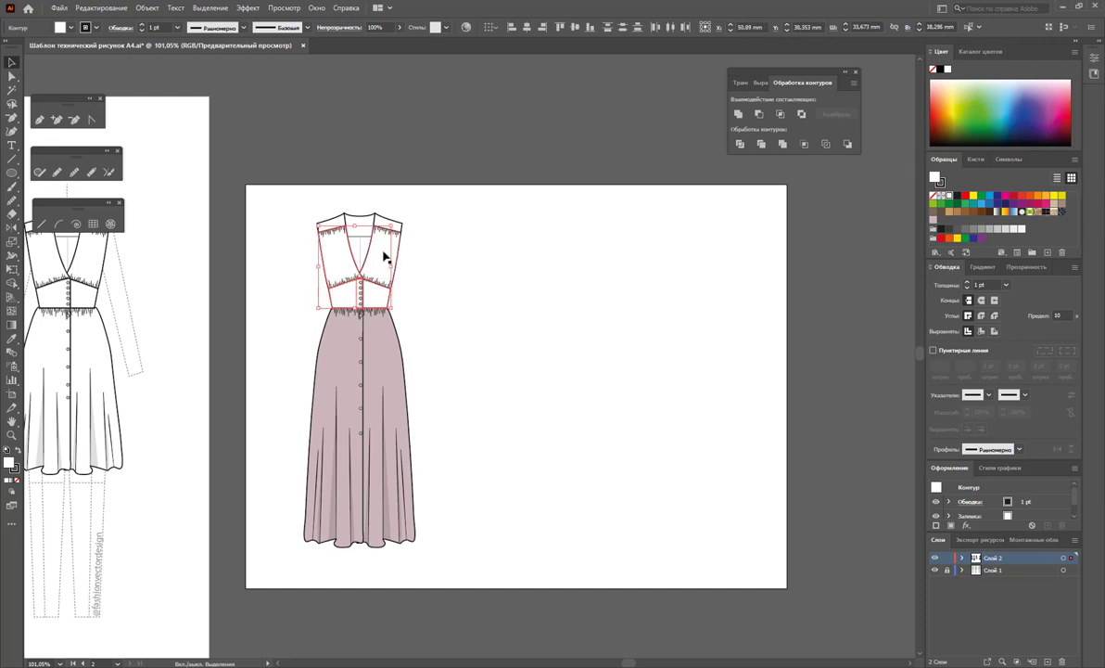
pyautogui.keyDown('shift'); pyautogui.click(344, 228); pyautogui.keyUp('shift')
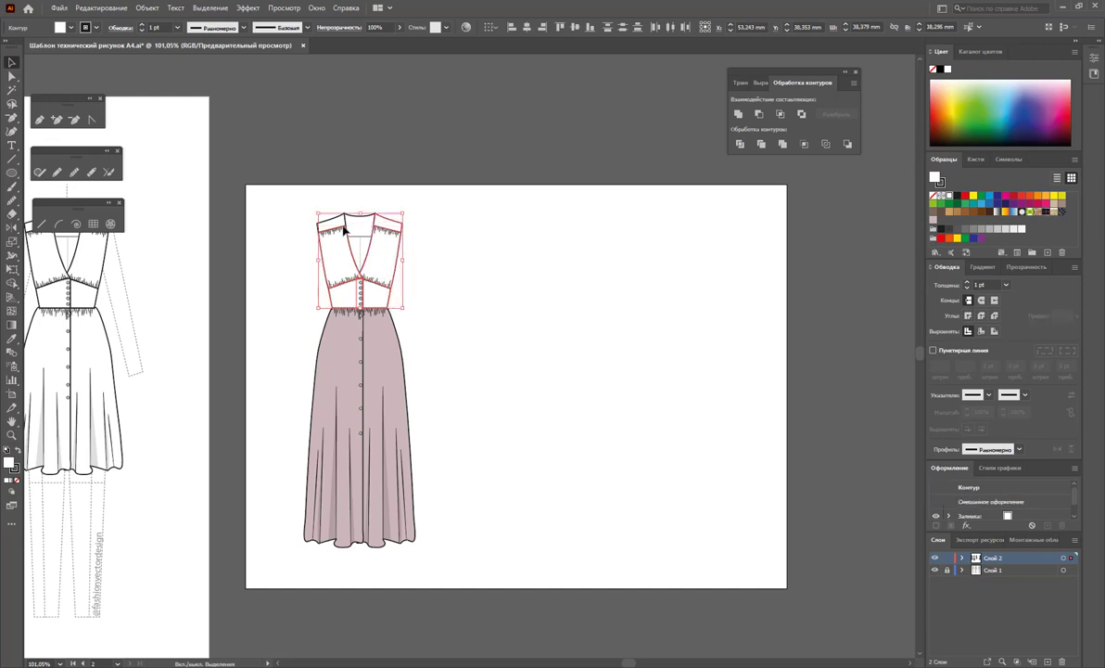
pyautogui.keyDown('shift'); pyautogui.click(343, 225); pyautogui.keyUp('shift')
pyautogui.click(933, 222)
pyautogui.click(364, 201)
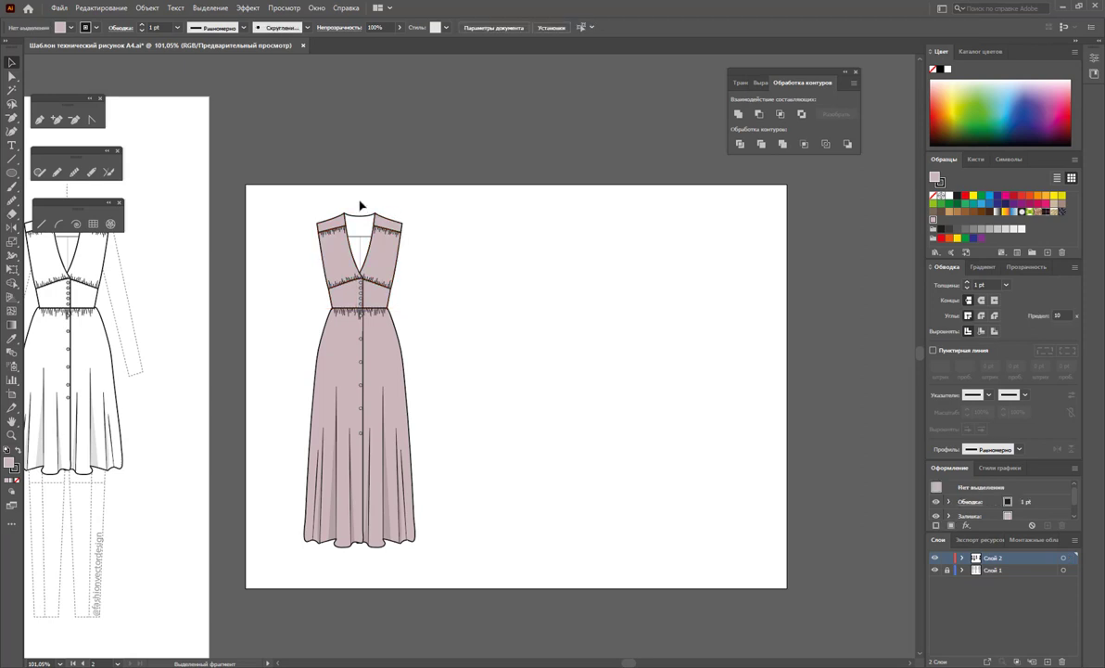
# Give the V-neck inset the same pink fill.
pyautogui.click(343, 232)
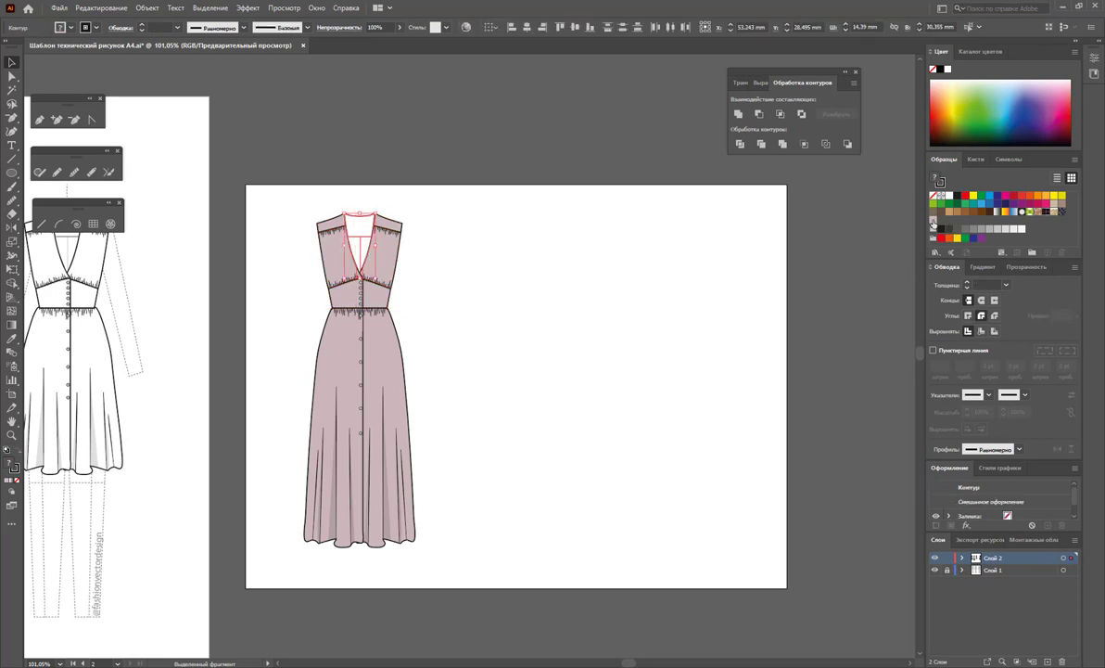
pyautogui.click(933, 222)
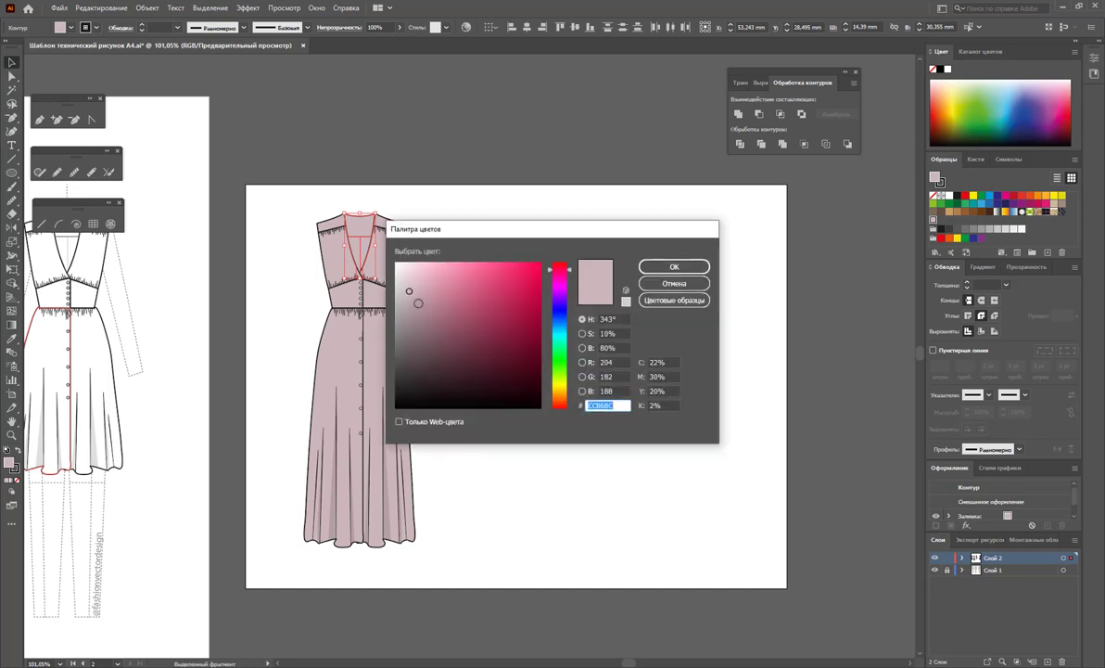
pyautogui.press('Return')
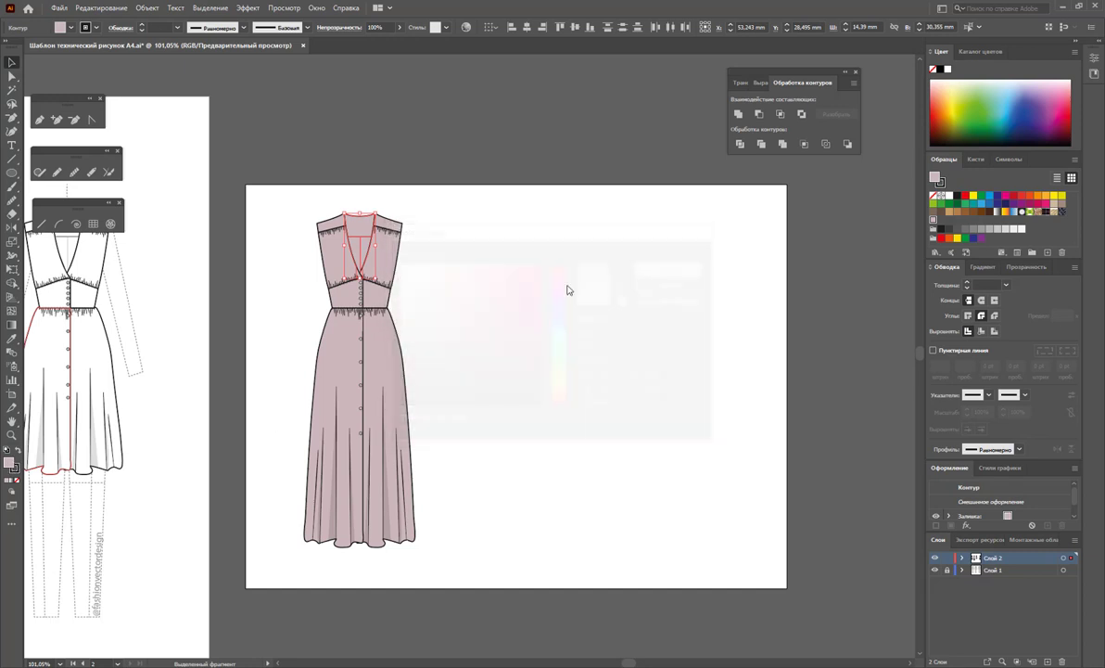
pyautogui.click(563, 297)
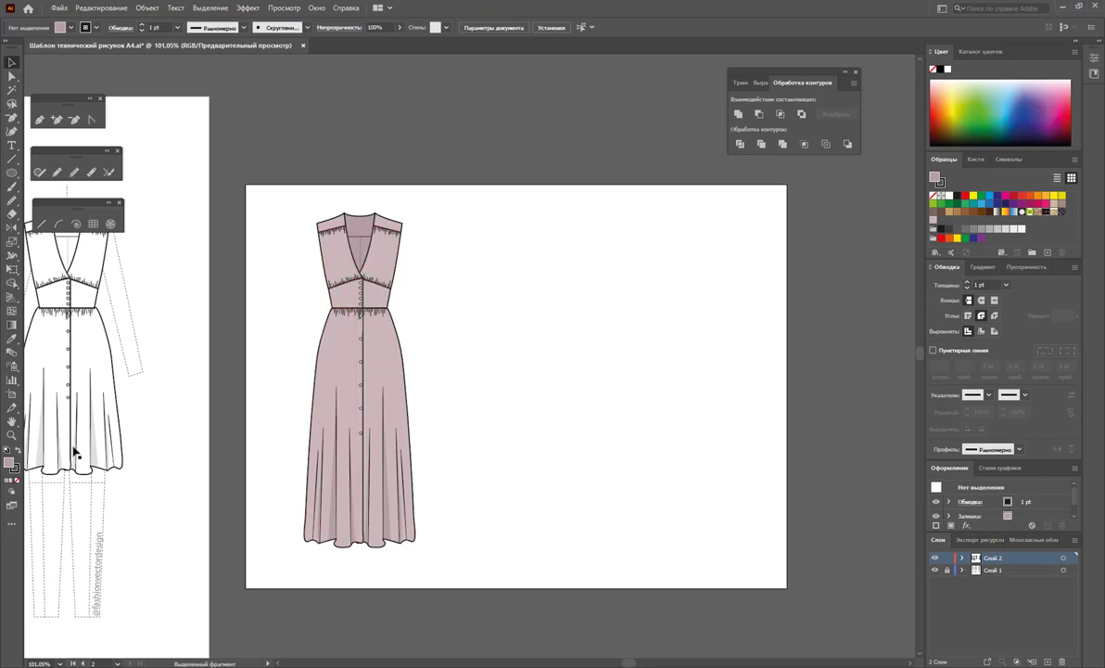
pyautogui.click(11, 434)
# Zoom in on the bodice and select the placket buttons down the bodice.
pyautogui.moveTo(352, 278); pyautogui.dragTo(658, 433)
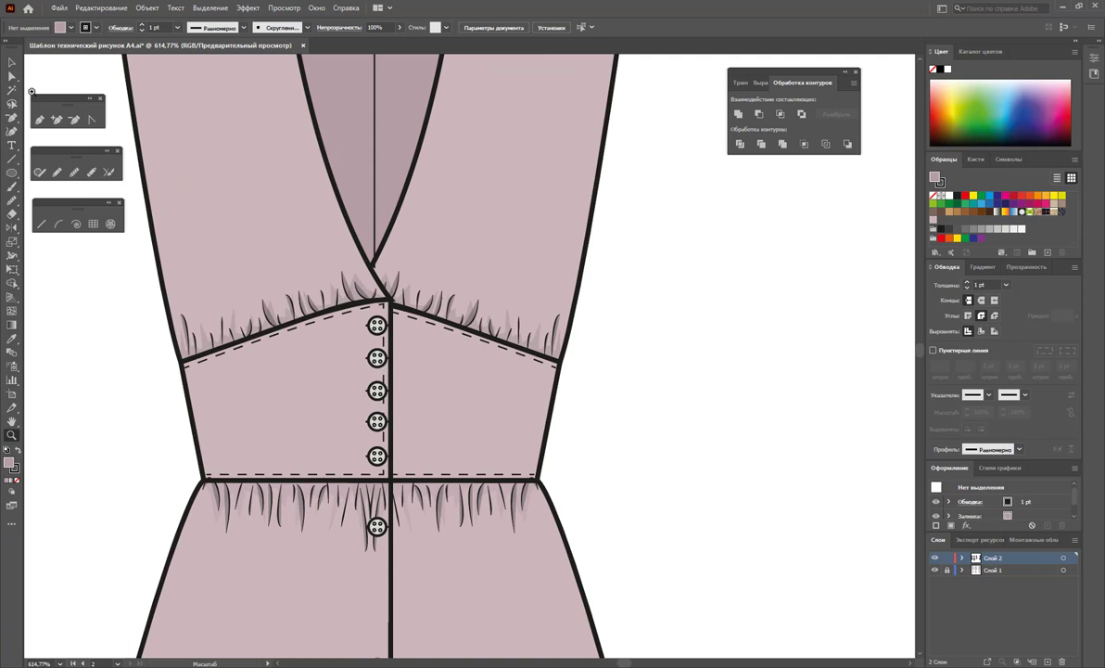
pyautogui.click(12, 62)
pyautogui.click(377, 324)
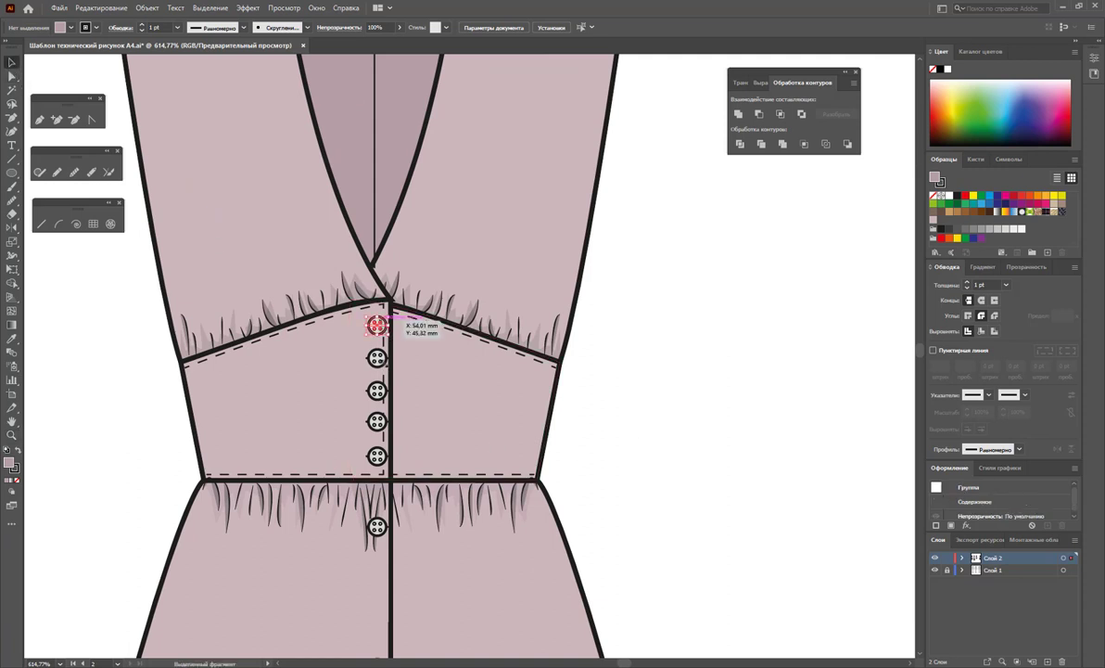
pyautogui.keyDown('shift'); pyautogui.click(377, 357); pyautogui.keyUp('shift')
pyautogui.keyDown('shift'); pyautogui.click(376, 389); pyautogui.keyUp('shift')
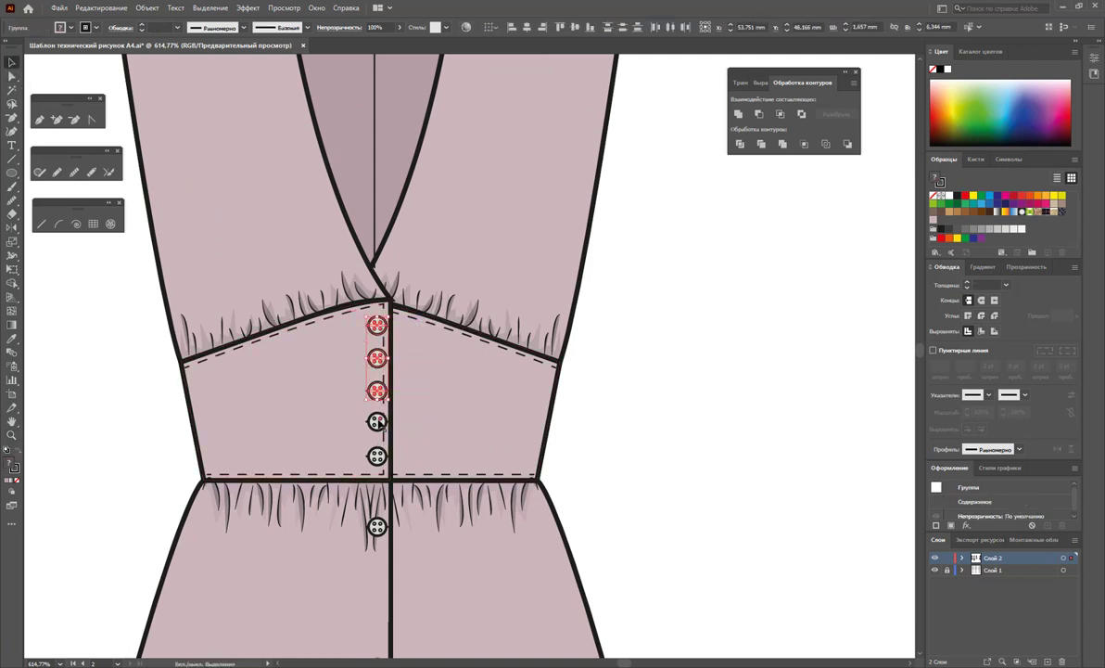
pyautogui.keyDown('shift'); pyautogui.click(377, 422); pyautogui.keyUp('shift')
pyautogui.keyDown('shift'); pyautogui.click(376, 456); pyautogui.keyUp('shift')
# Add each remaining skirt placket button to the selection, scrolling down the dress.
pyautogui.scroll(-4, 450, 389)
pyautogui.scroll(-1, 417, 353)
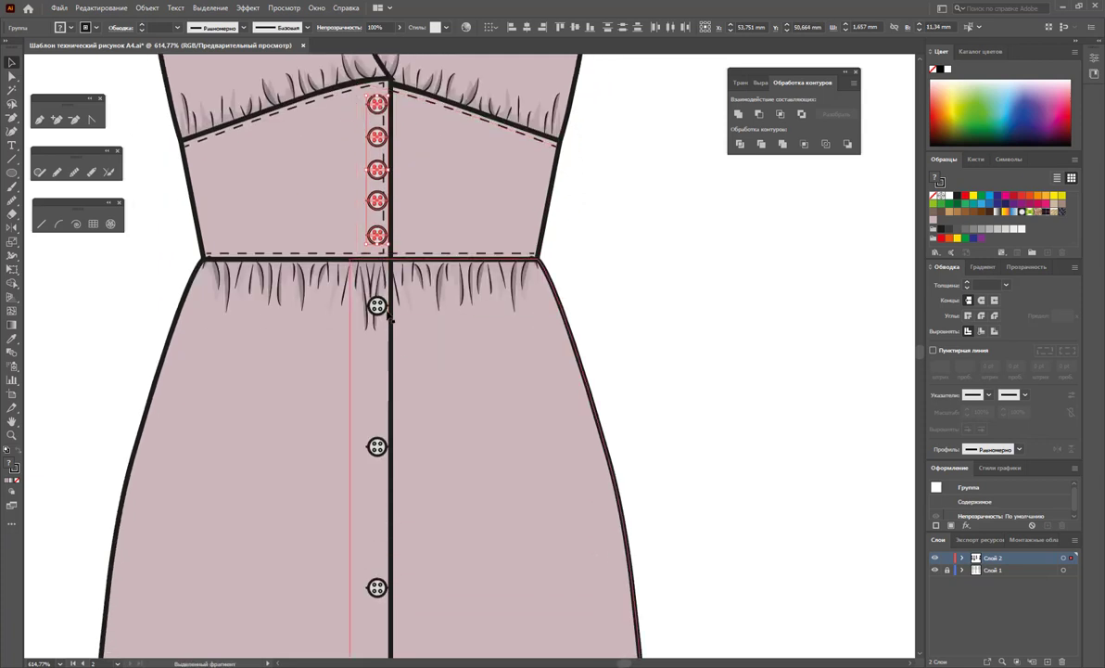
pyautogui.keyDown('shift'); pyautogui.click(376, 305); pyautogui.keyUp('shift')
pyautogui.scroll(-2, 474, 328)
pyautogui.scroll(-2, 417, 311)
pyautogui.keyDown('shift'); pyautogui.click(376, 295); pyautogui.keyUp('shift')
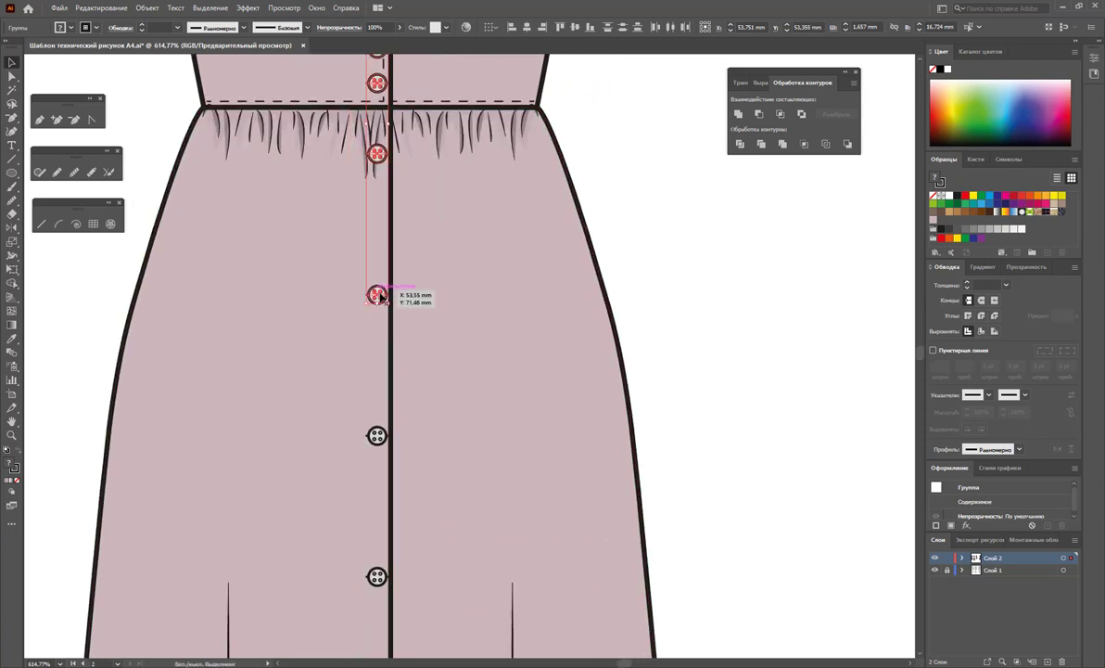
pyautogui.scroll(-2, 418, 306)
pyautogui.scroll(-2, 389, 247)
pyautogui.keyDown('shift'); pyautogui.click(377, 242); pyautogui.keyUp('shift')
pyautogui.scroll(-1, 443, 276)
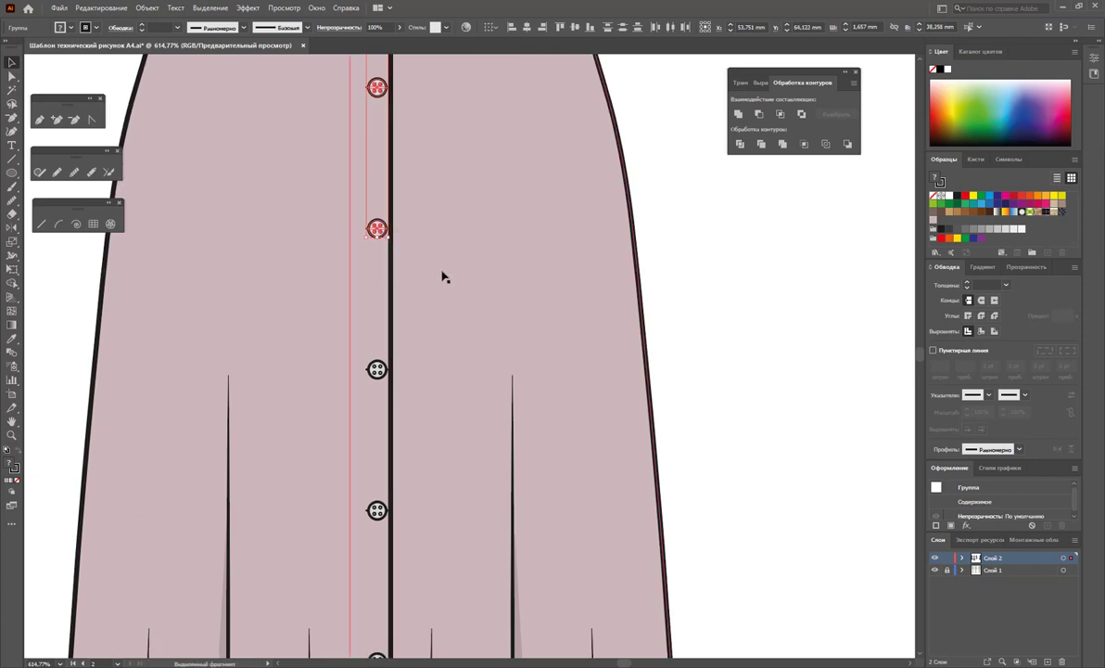
pyautogui.scroll(-2, 443, 276)
pyautogui.keyDown('shift'); pyautogui.click(377, 299); pyautogui.keyUp('shift')
pyautogui.scroll(-2, 477, 286)
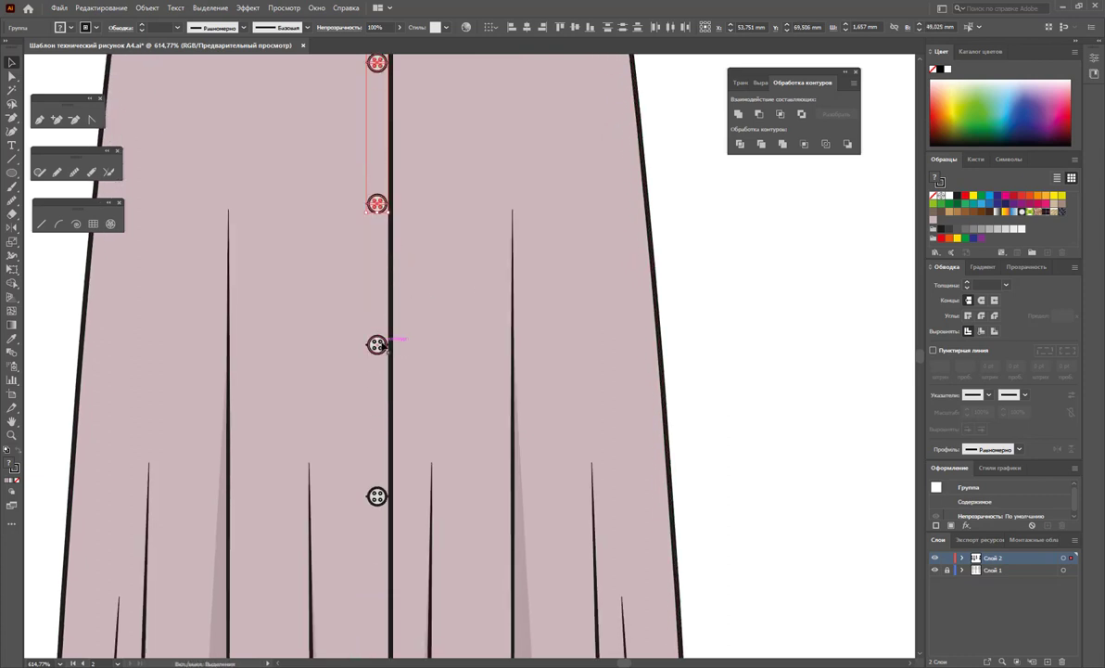
pyautogui.keyDown('shift'); pyautogui.click(377, 344); pyautogui.keyUp('shift')
pyautogui.scroll(-2, 436, 334)
pyautogui.keyDown('shift'); pyautogui.click(377, 400); pyautogui.keyUp('shift')
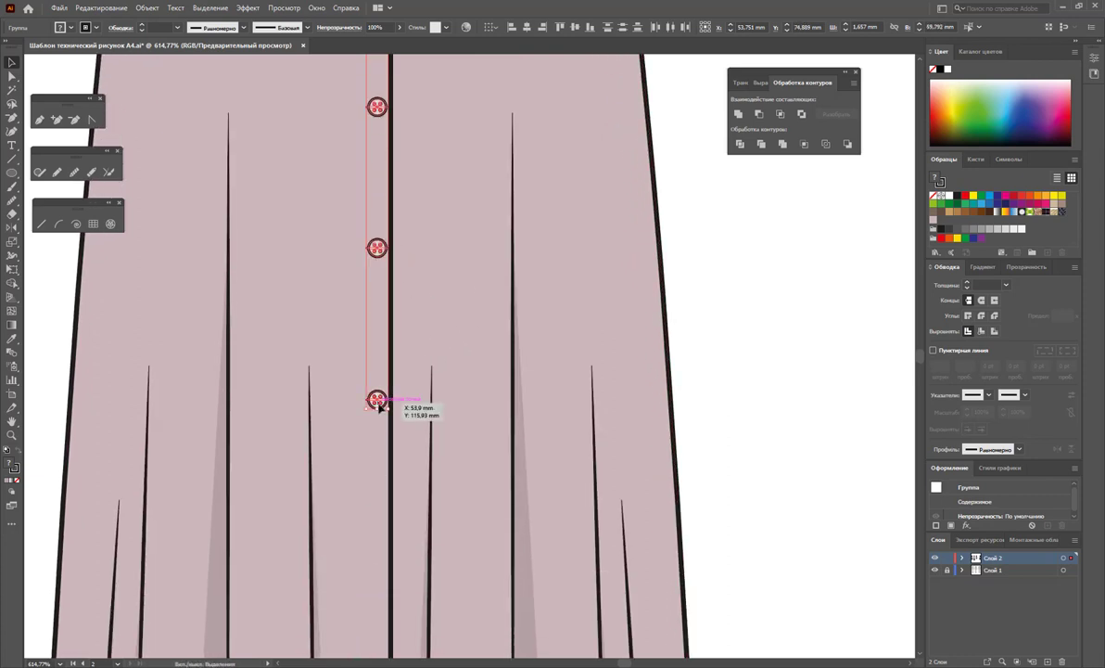
# Group all the selected placket buttons into one group, then zoom out.
pyautogui.rightClick(380, 407)
pyautogui.click(407, 491)
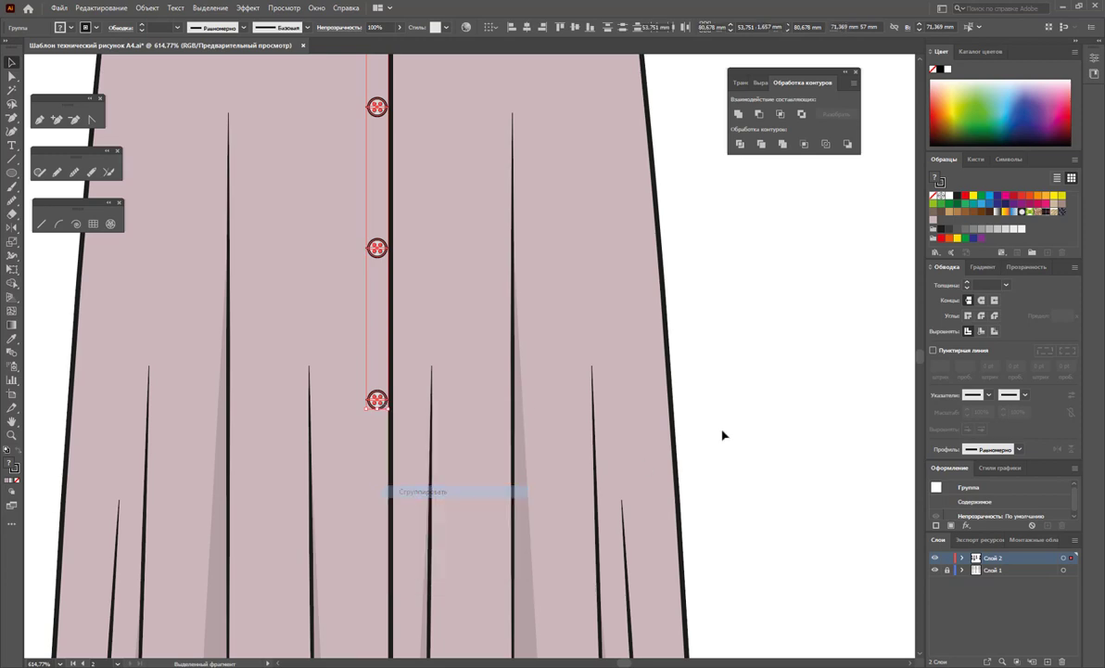
pyautogui.click(724, 435)
pyautogui.press('z')
pyautogui.keyDown('alt'); pyautogui.click(468, 259); pyautogui.keyUp('alt')
pyautogui.keyDown('alt'); pyautogui.click(545, 237); pyautogui.keyUp('alt')
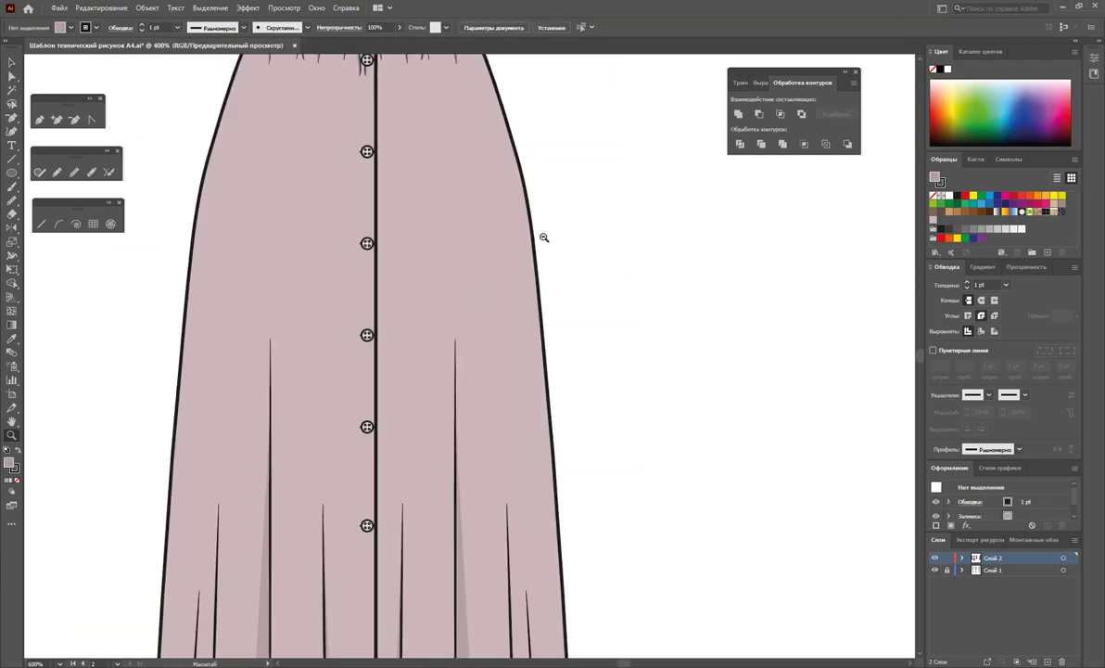
pyautogui.scroll(-2, 454, 246)
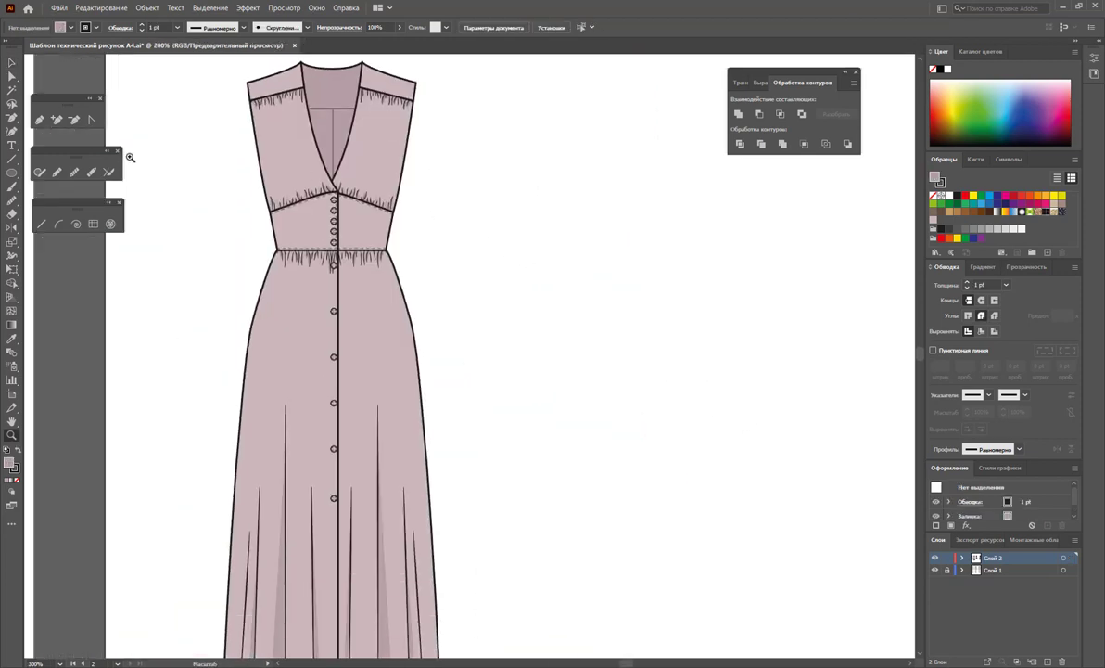
# Fill the button group with the darker dusty pink #AD929A.
pyautogui.click(12, 62)
pyautogui.click(334, 220)
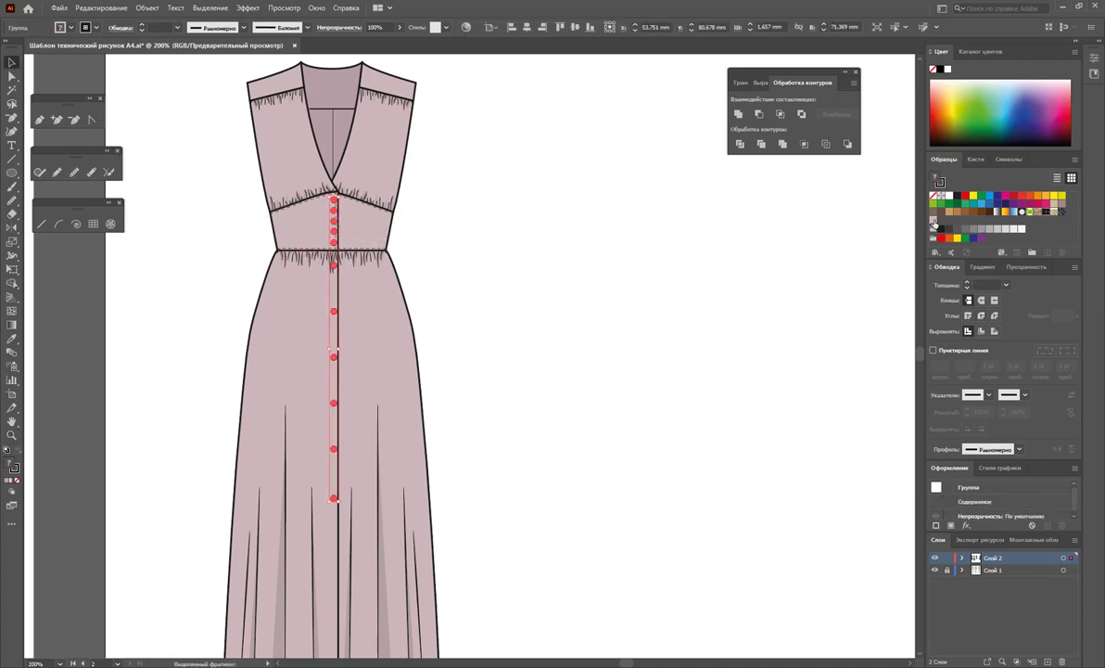
pyautogui.click(8, 460)
pyautogui.doubleClick(10, 461)
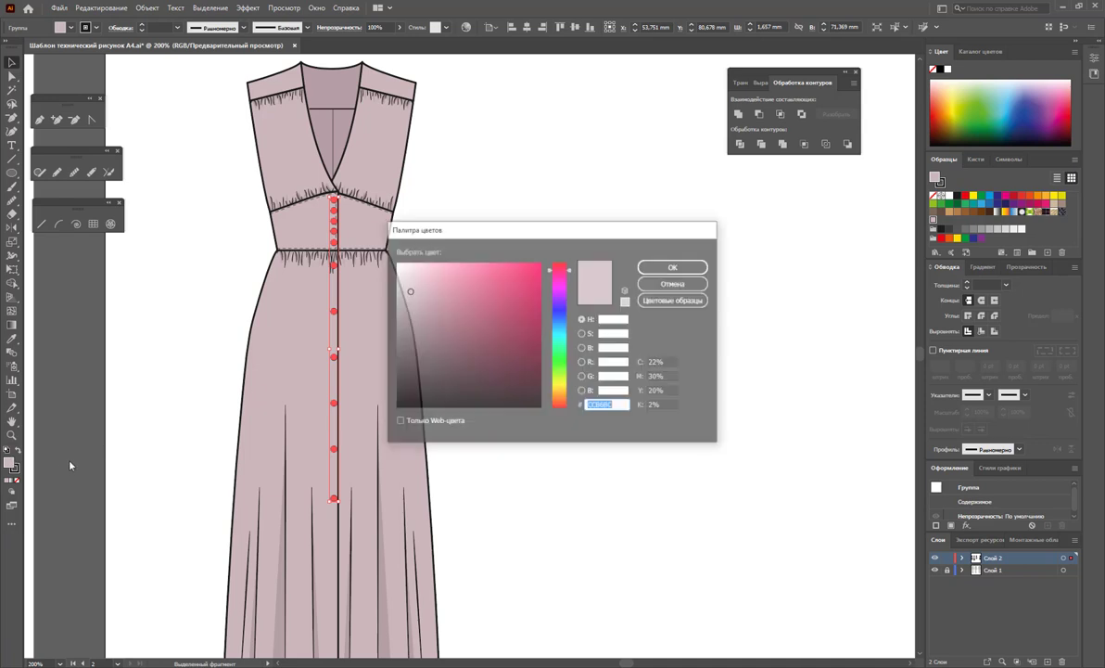
pyautogui.click(674, 266)
pyautogui.click(621, 314)
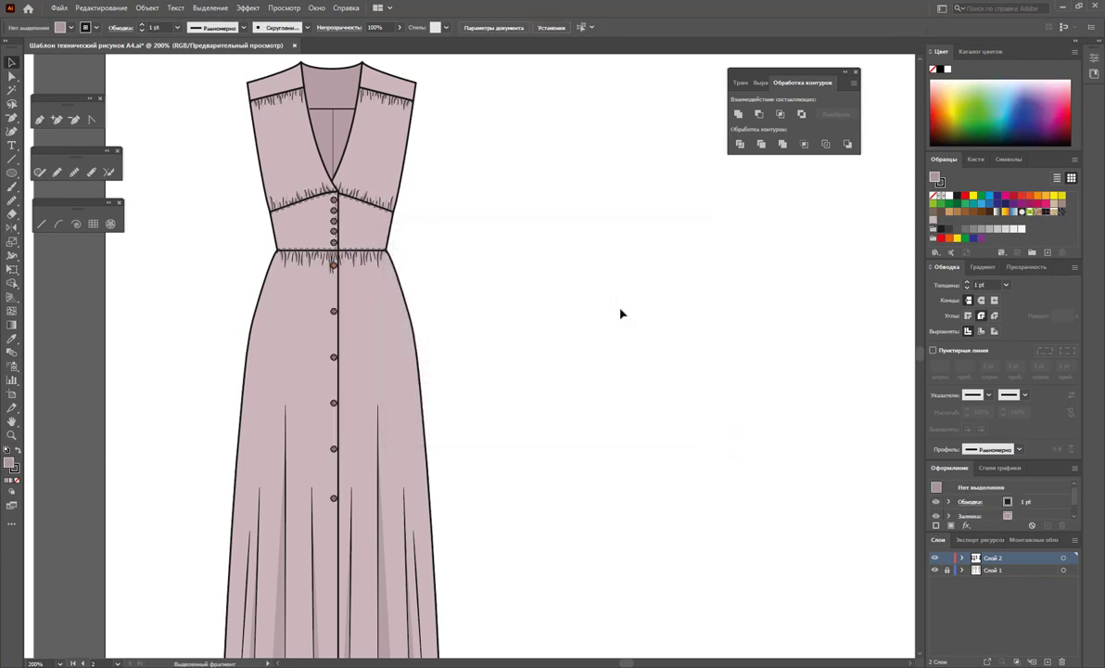
pyautogui.keyDown('alt'); pyautogui.click(626, 433); pyautogui.keyUp('alt')
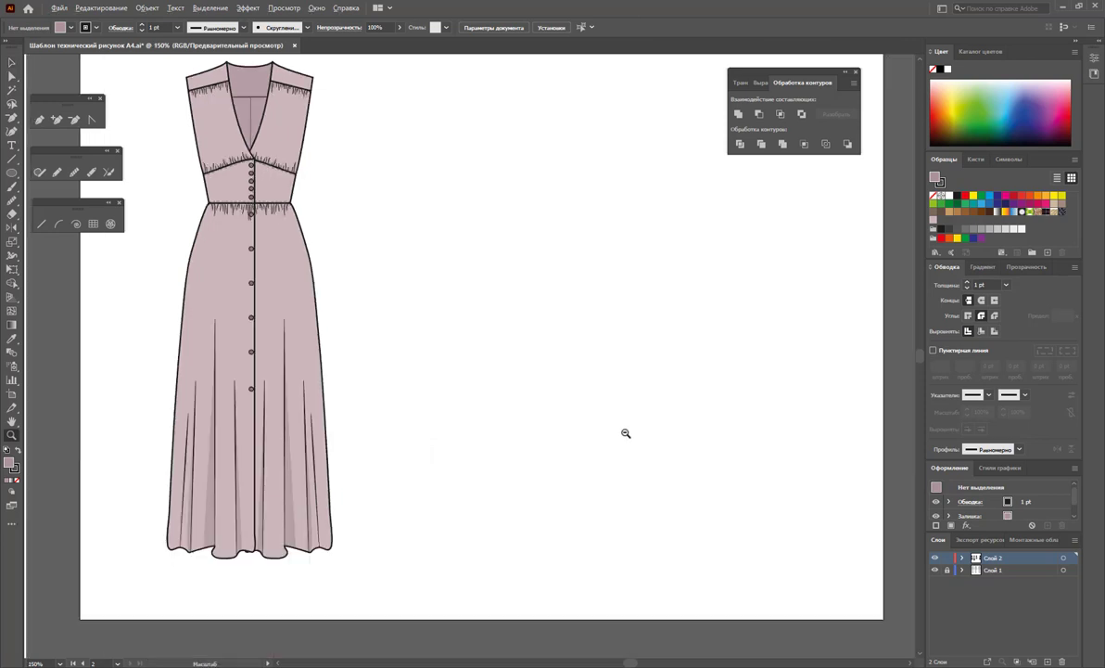
# Duplicate the whole pink dress and place the copy to the right.
pyautogui.keyDown('alt'); pyautogui.click(514, 375); pyautogui.keyUp('alt')
pyautogui.press('v')
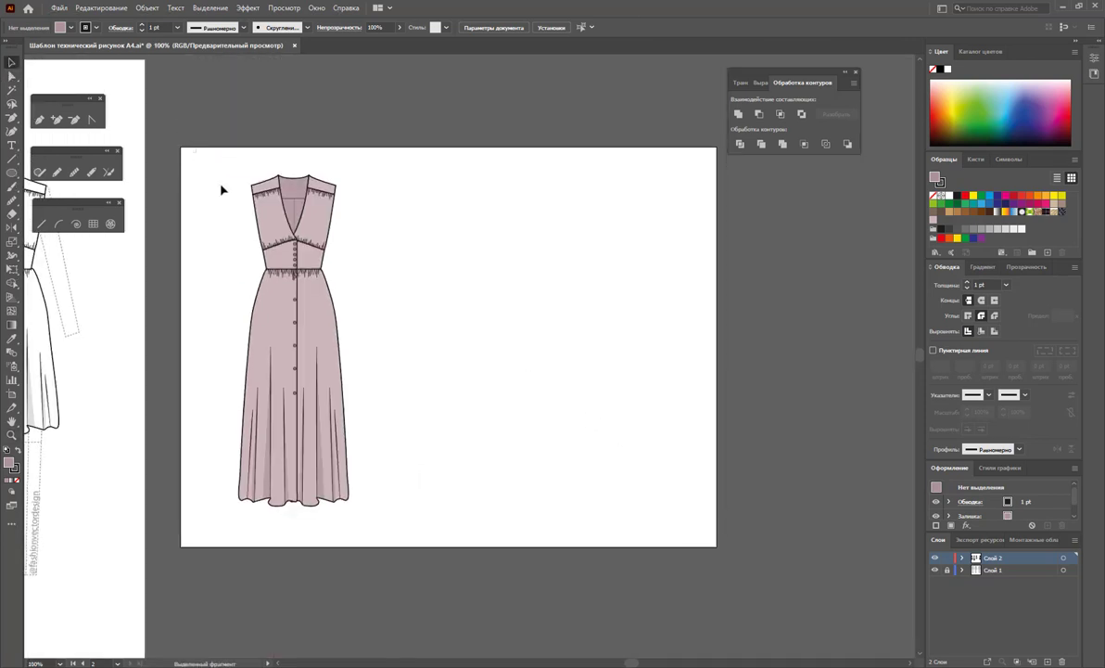
pyautogui.moveTo(222, 190); pyautogui.dragTo(422, 535)
pyautogui.moveTo(283, 342)
pyautogui.mouseDown()
pyautogui.moveTo(431, 342)
pyautogui.moveTo(418, 342)
pyautogui.mouseUp()
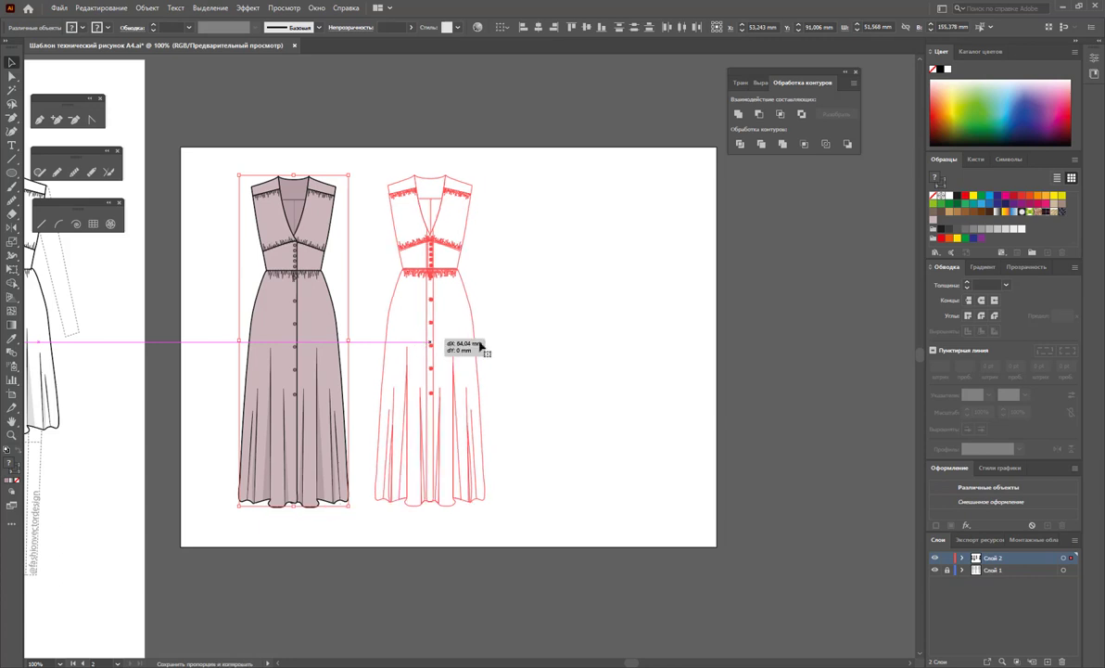
pyautogui.click(551, 345)
# Fill both halves of the copy's skirt with the dark navy pattern swatch.
pyautogui.click(449, 309)
pyautogui.keyDown('shift'); pyautogui.click(395, 306); pyautogui.keyUp('shift')
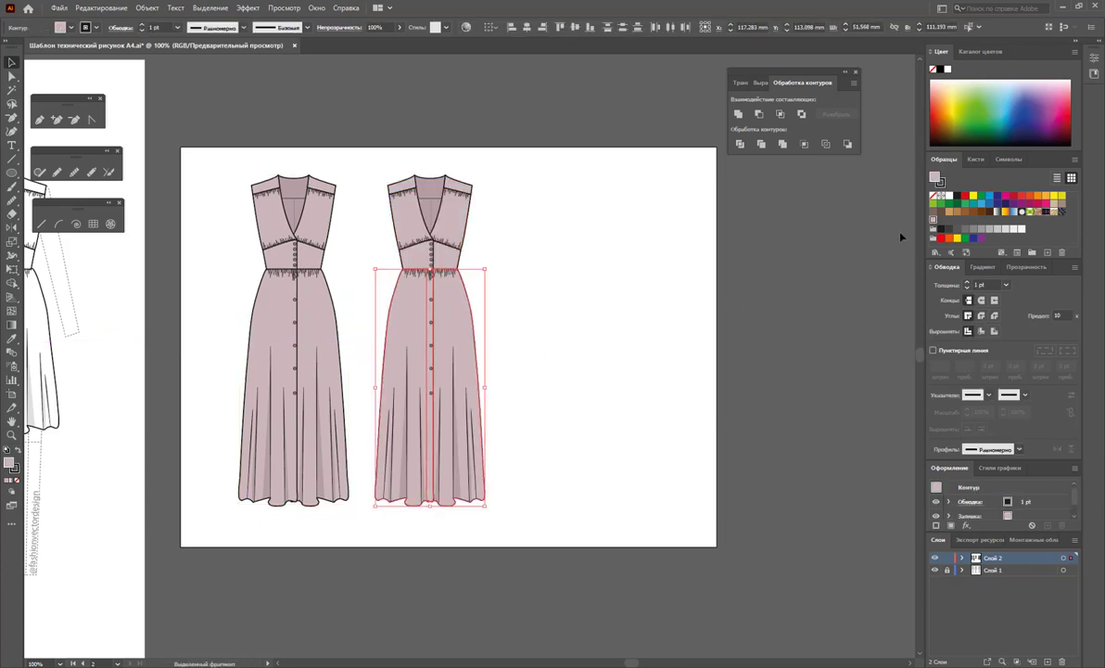
pyautogui.click(1044, 213)
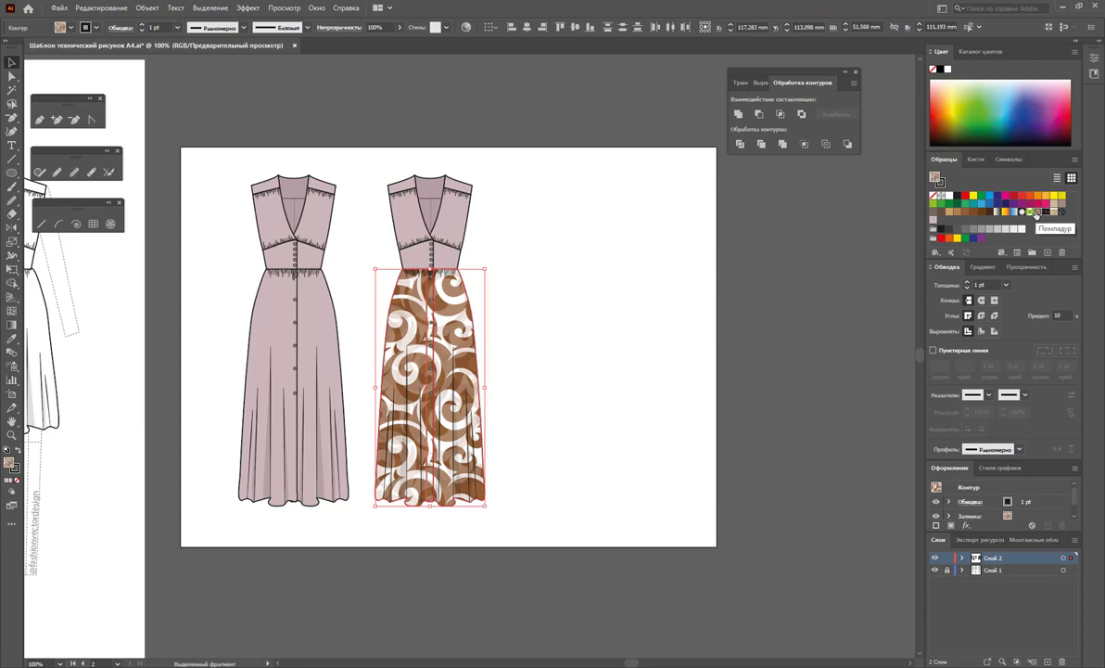
pyautogui.click(1037, 212)
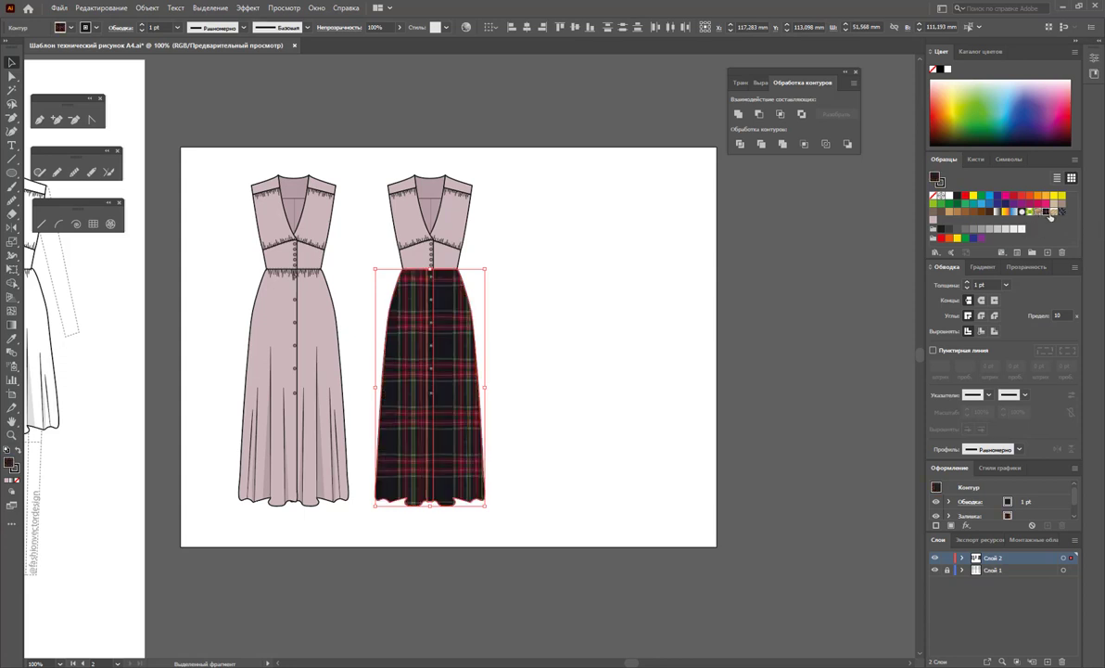
pyautogui.click(1053, 213)
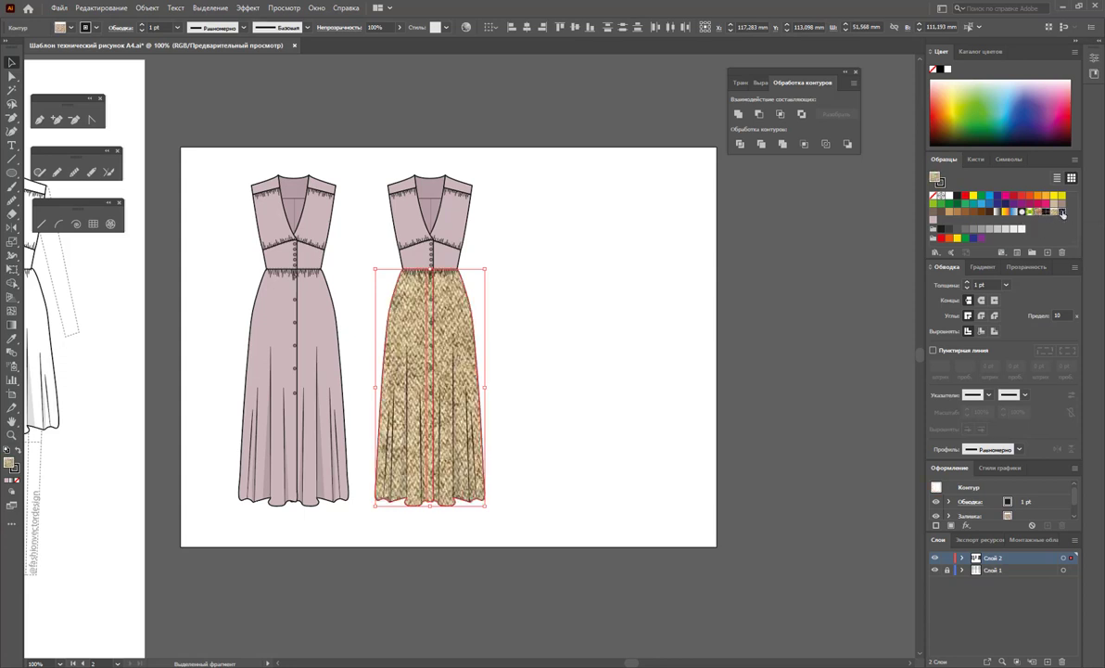
pyautogui.click(1063, 212)
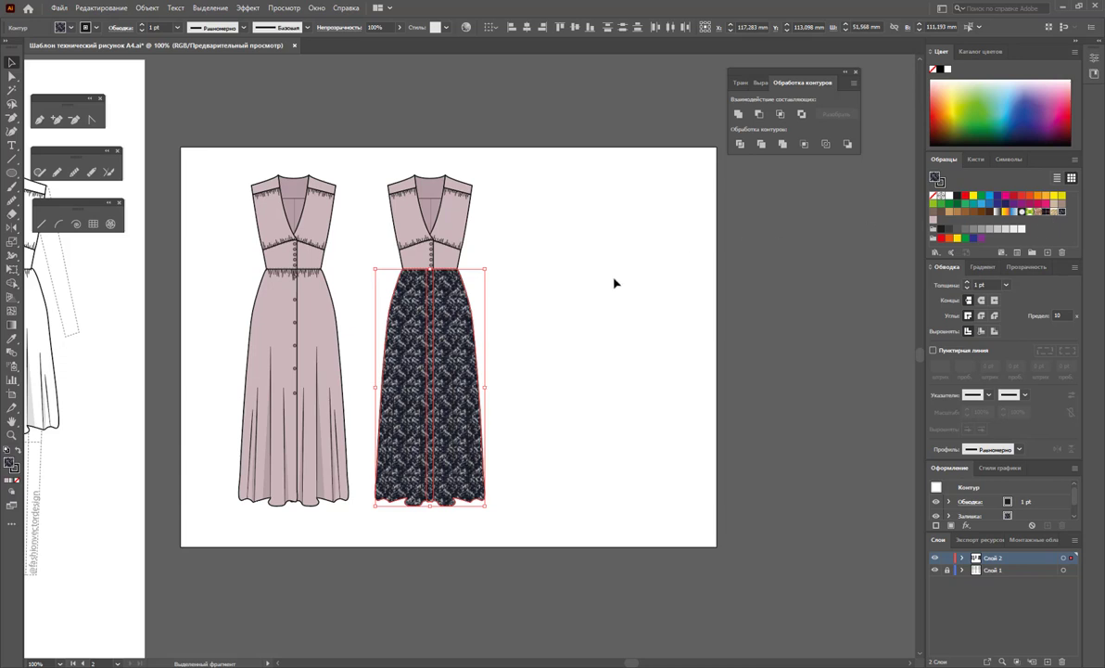
pyautogui.click(316, 7)
pyautogui.moveTo(355, 585)
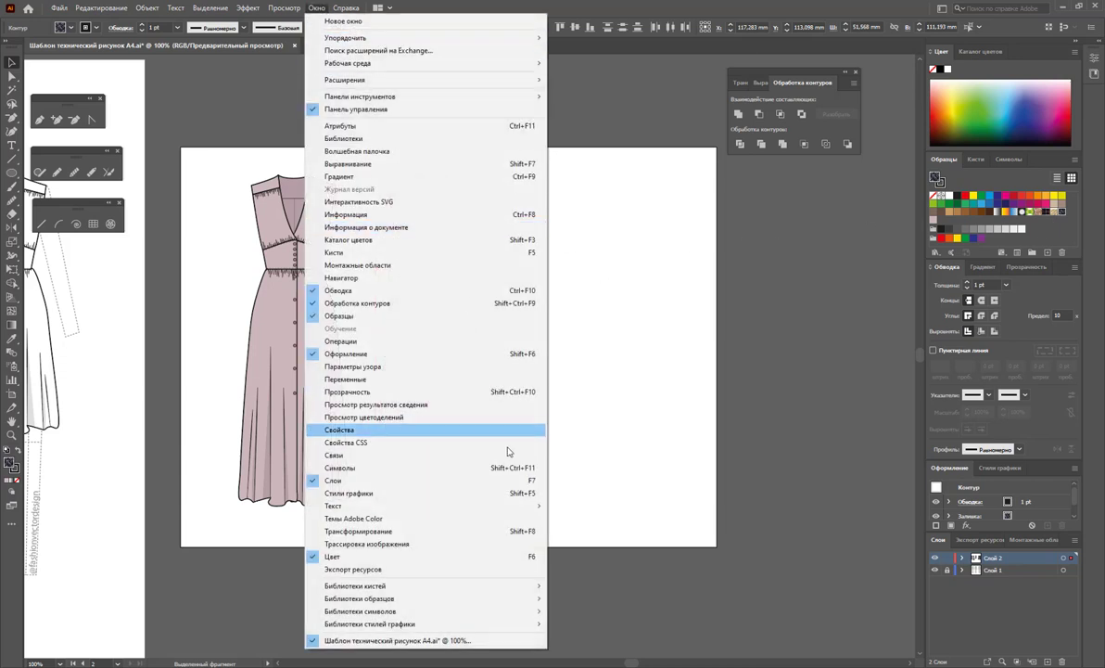
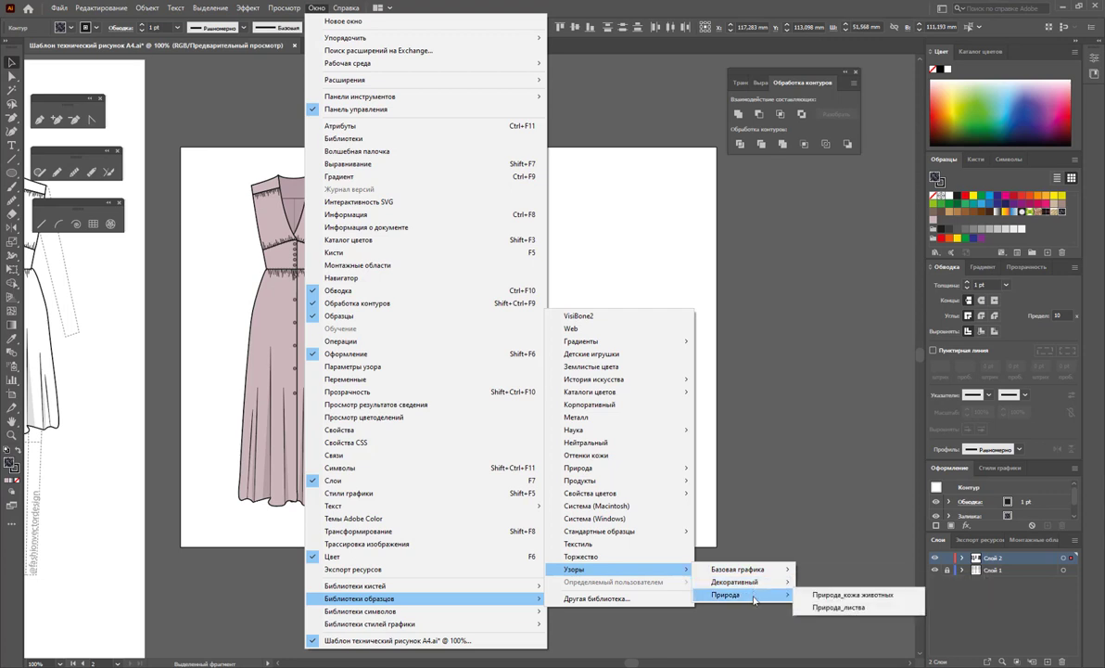
# Open the Nature Foliage pattern library and fill the second dress's skirt with the orange-and-yellow daisy pattern.
pyautogui.click(825, 606)
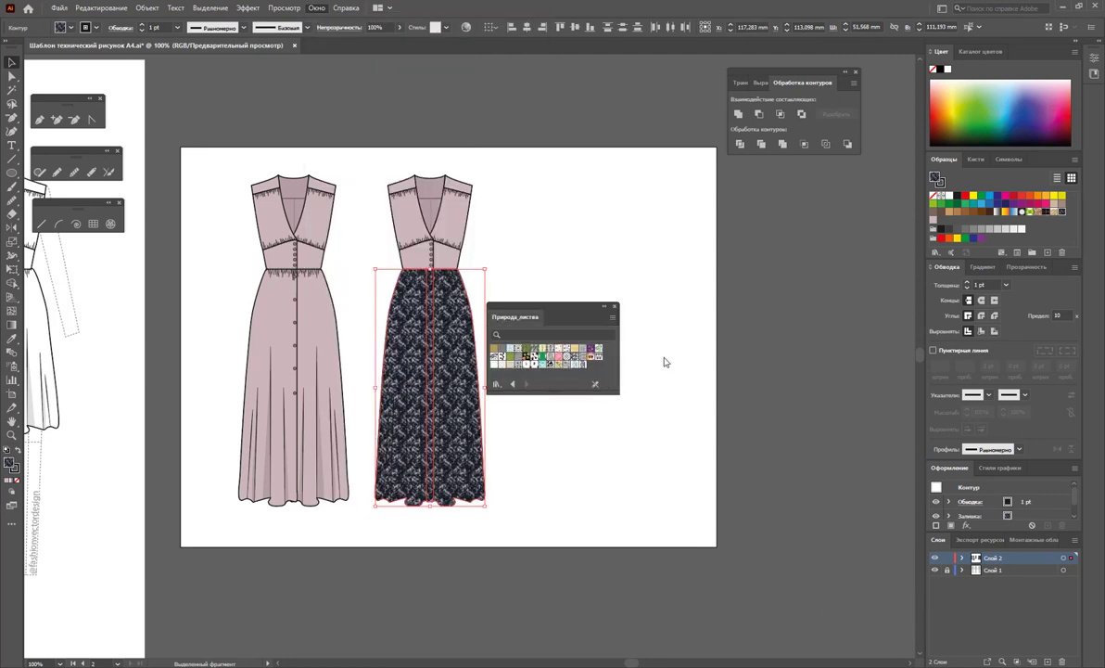
pyautogui.moveTo(574, 312)
pyautogui.mouseDown()
pyautogui.moveTo(650, 303)
pyautogui.moveTo(792, 213)
pyautogui.mouseUp()
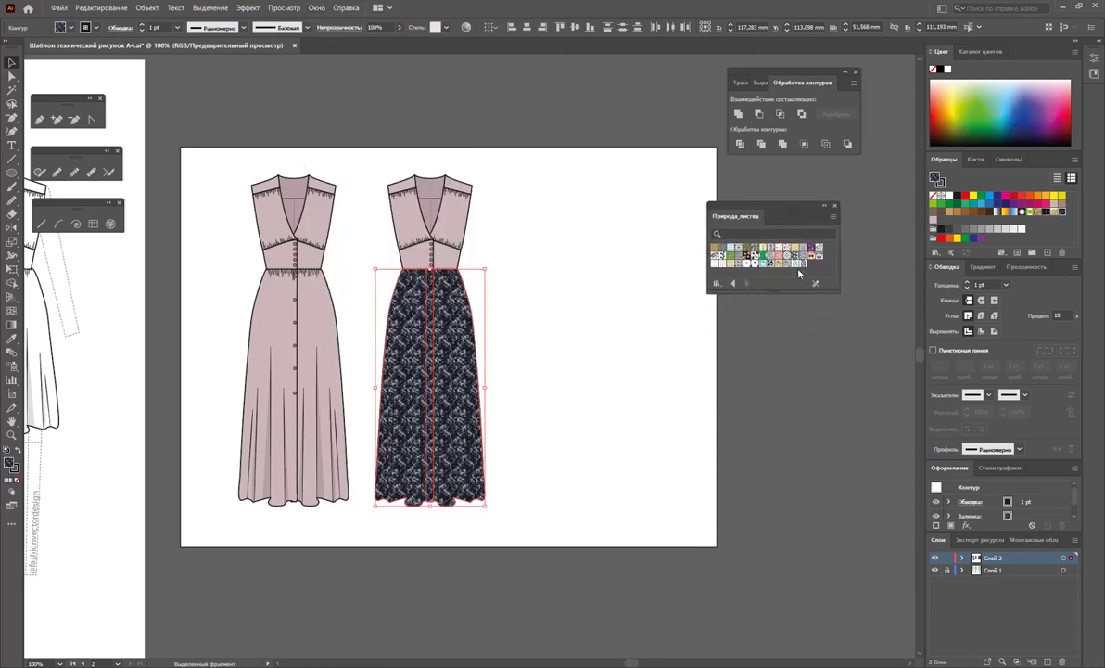
pyautogui.click(732, 250)
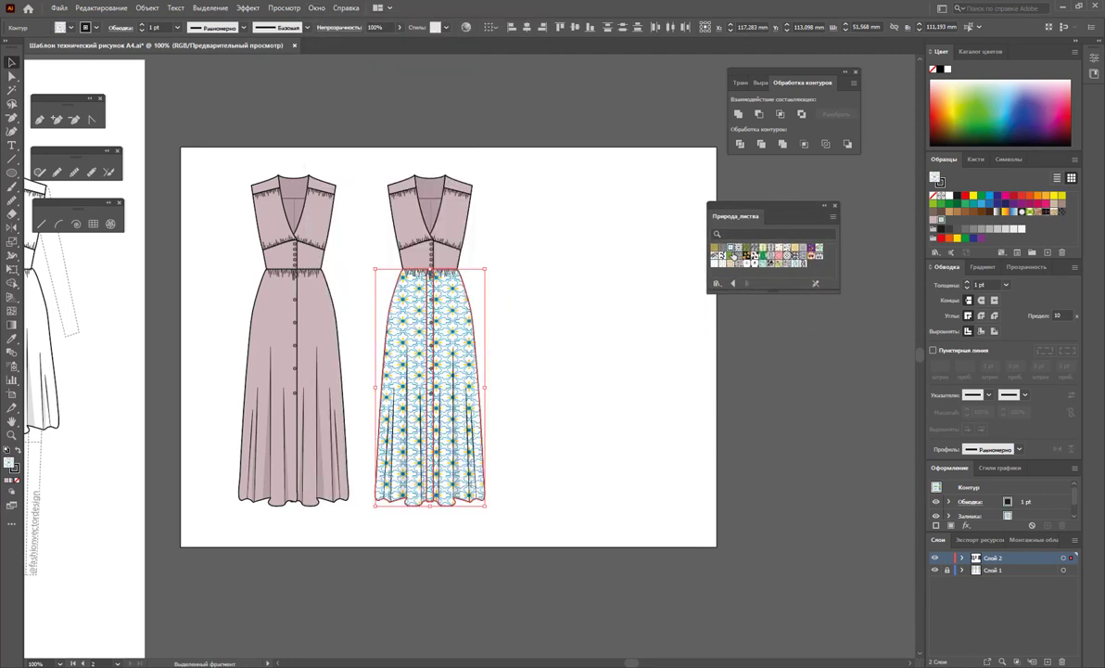
pyautogui.click(731, 254)
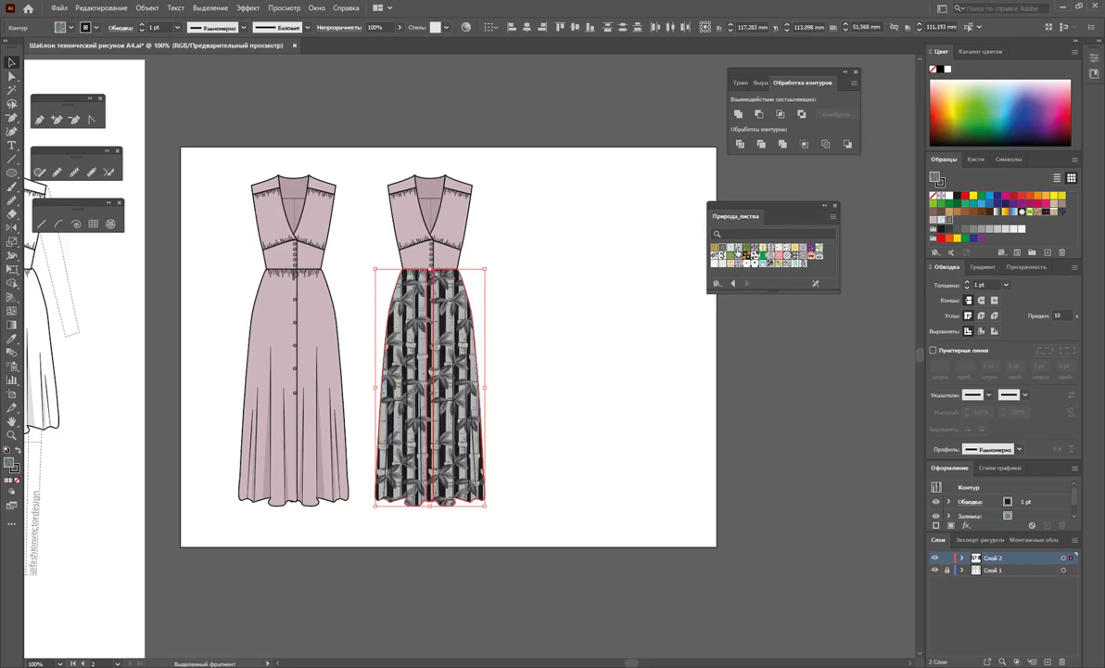
pyautogui.click(739, 253)
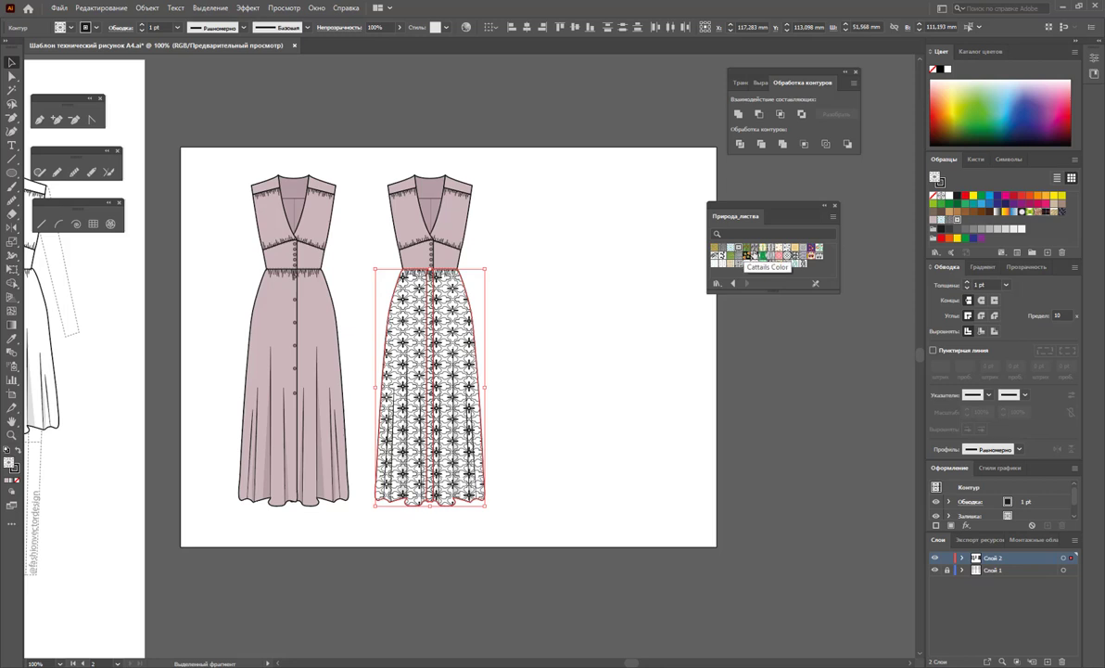
pyautogui.click(755, 254)
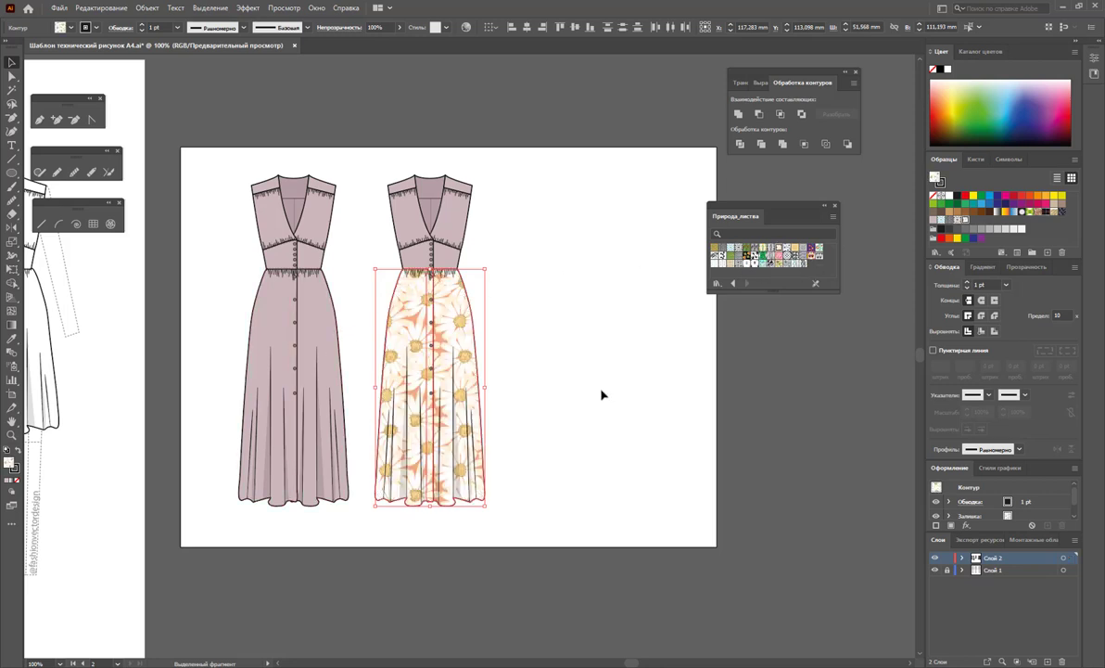
pyautogui.click(563, 368)
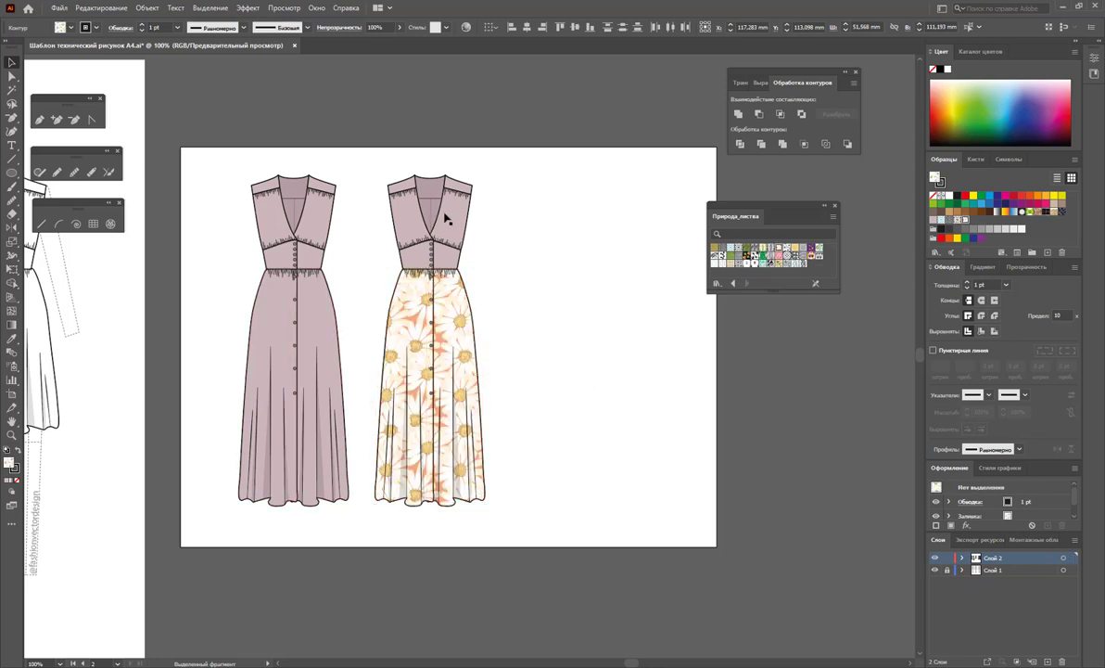
# Fill the second dress's bodice and collar with the daisy pattern.
pyautogui.click(413, 262)
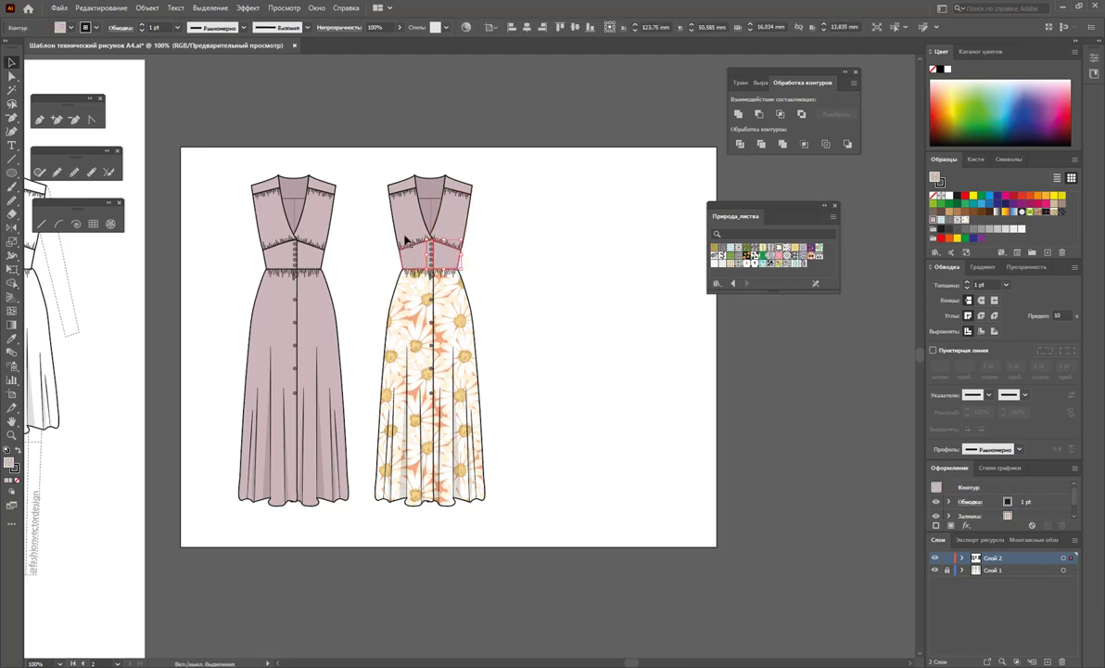
pyautogui.keyDown('shift'); pyautogui.click(456, 180); pyautogui.keyUp('shift')
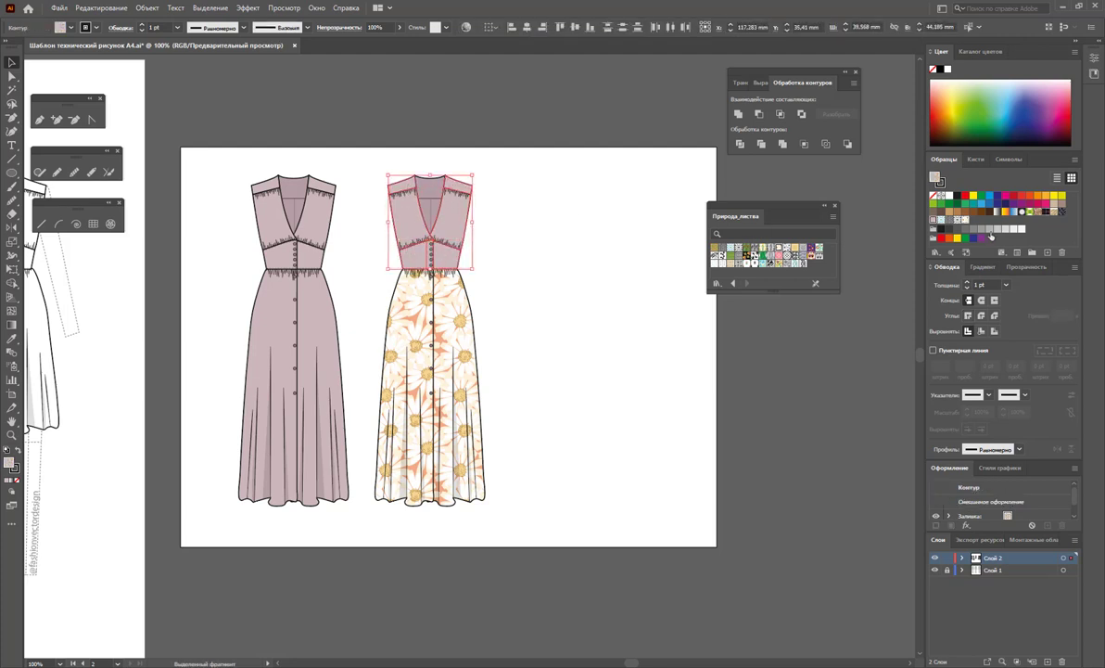
pyautogui.click(964, 220)
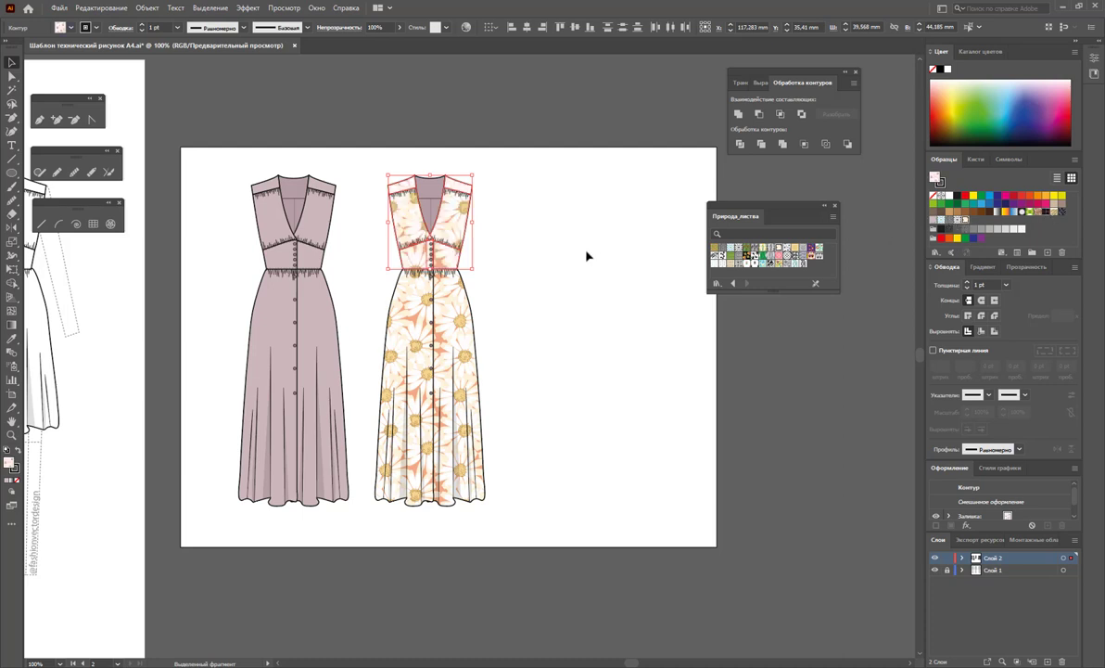
pyautogui.click(578, 255)
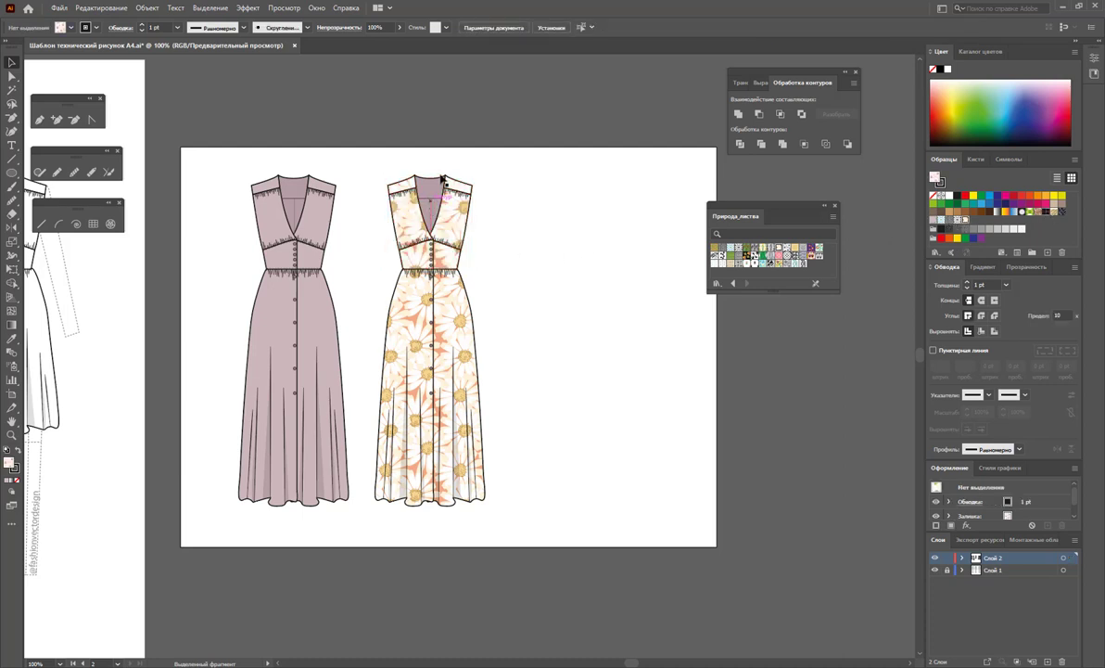
# Make the daisy dress's V-neck inset near-white.
pyautogui.click(426, 208)
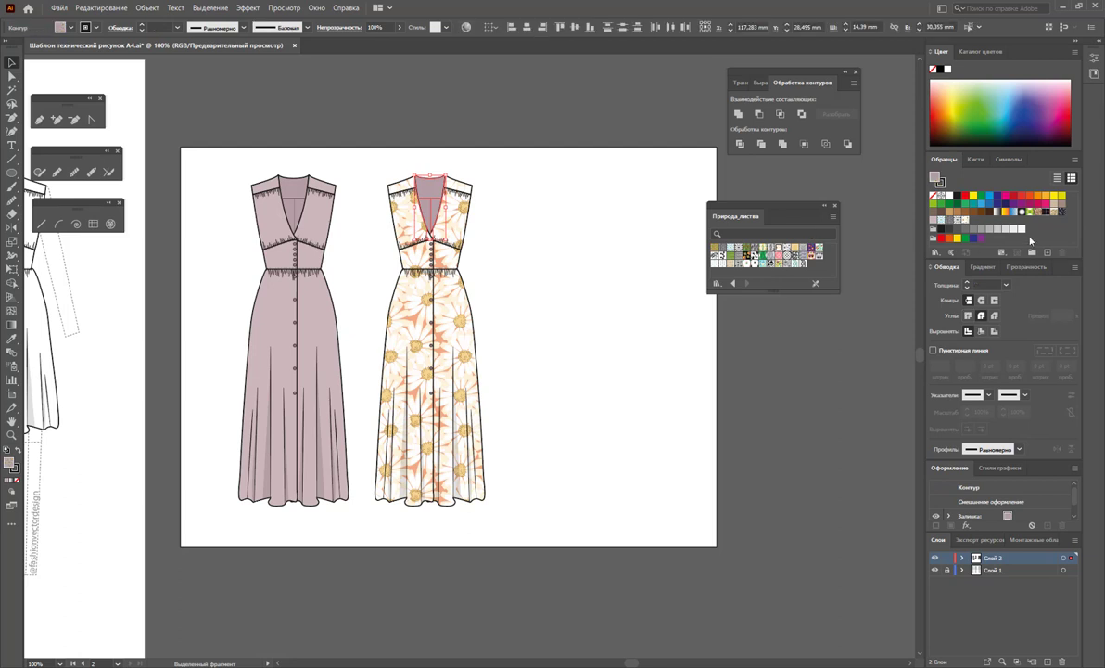
pyautogui.click(1005, 229)
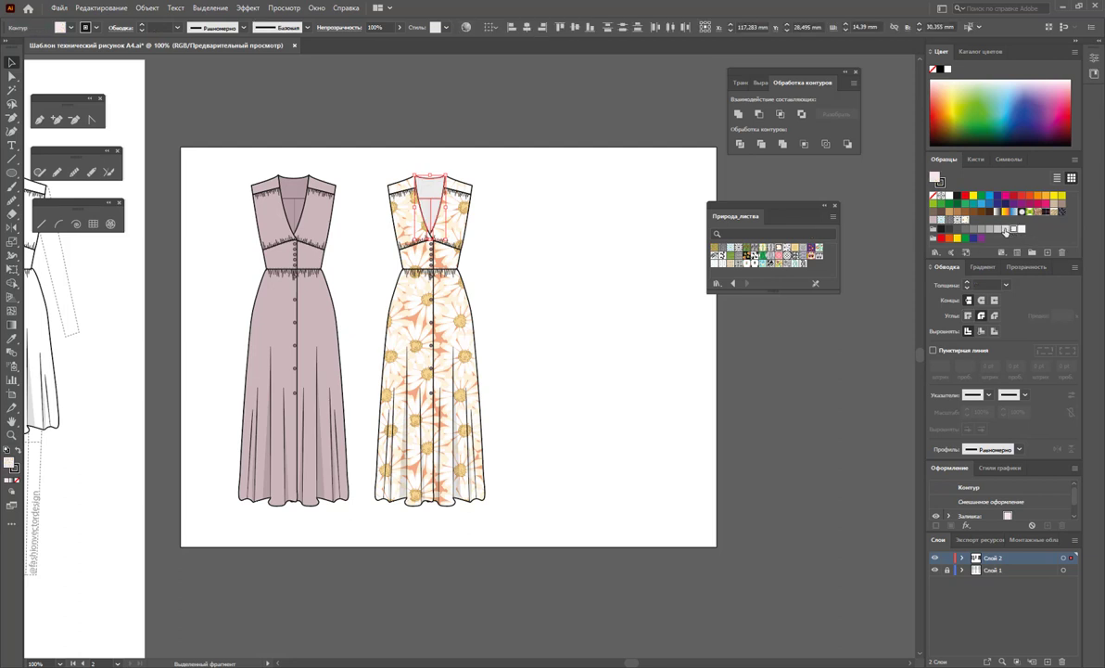
pyautogui.click(599, 347)
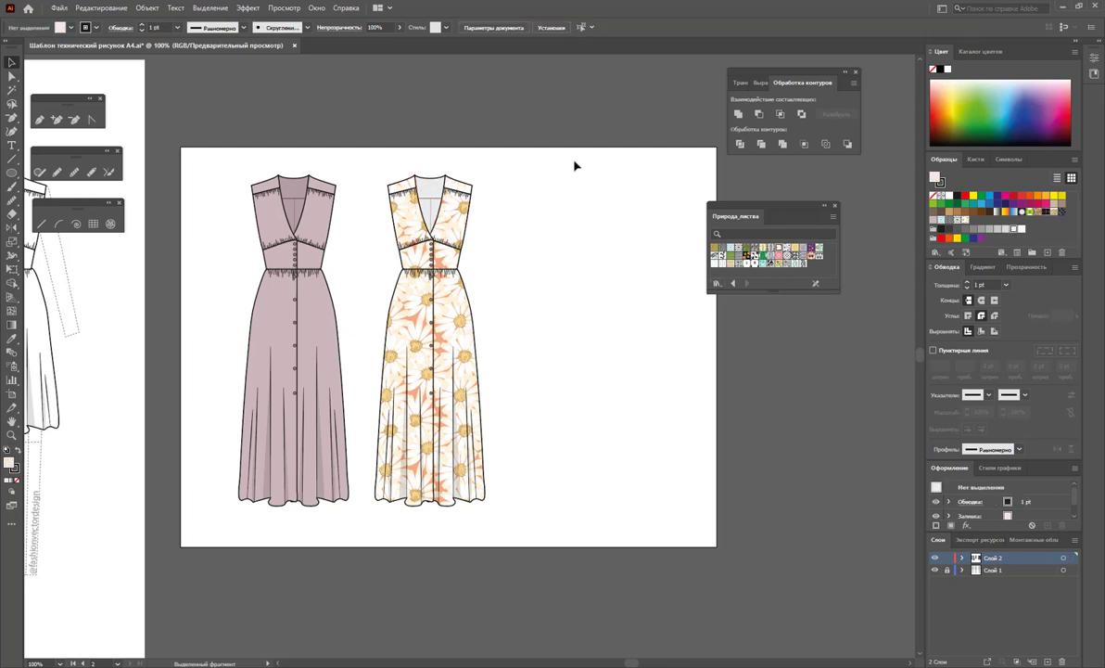
# Duplicate the mauve dress as a third dress to the right of the daisy dress.
pyautogui.press('d')
pyautogui.moveTo(567, 170); pyautogui.dragTo(367, 524)
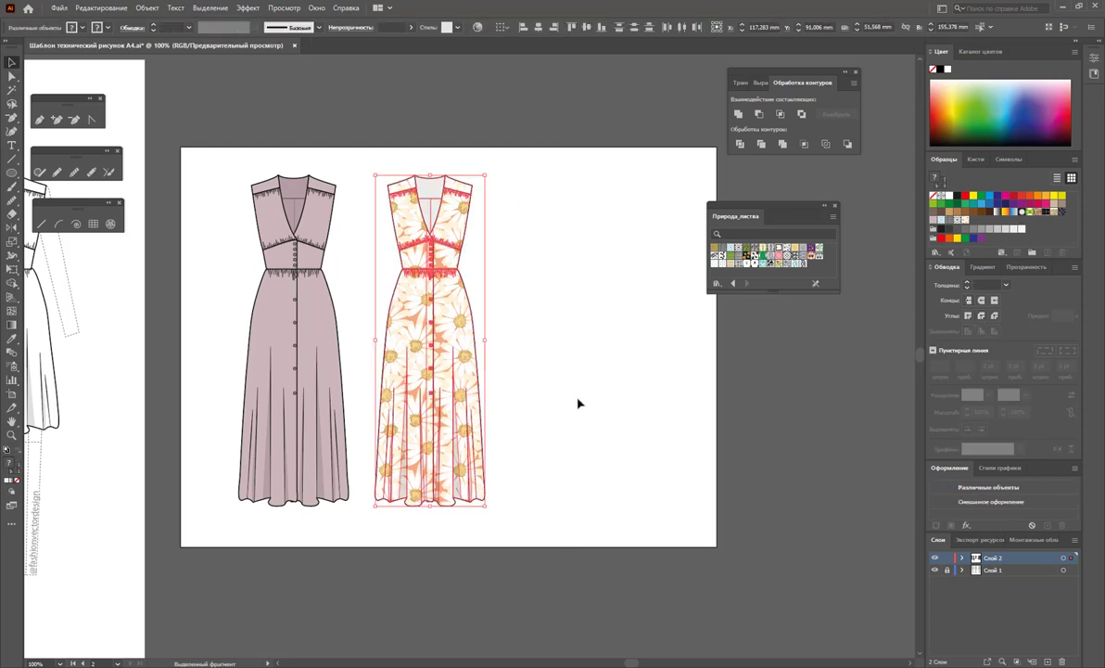
pyautogui.moveTo(207, 165); pyautogui.dragTo(352, 513)
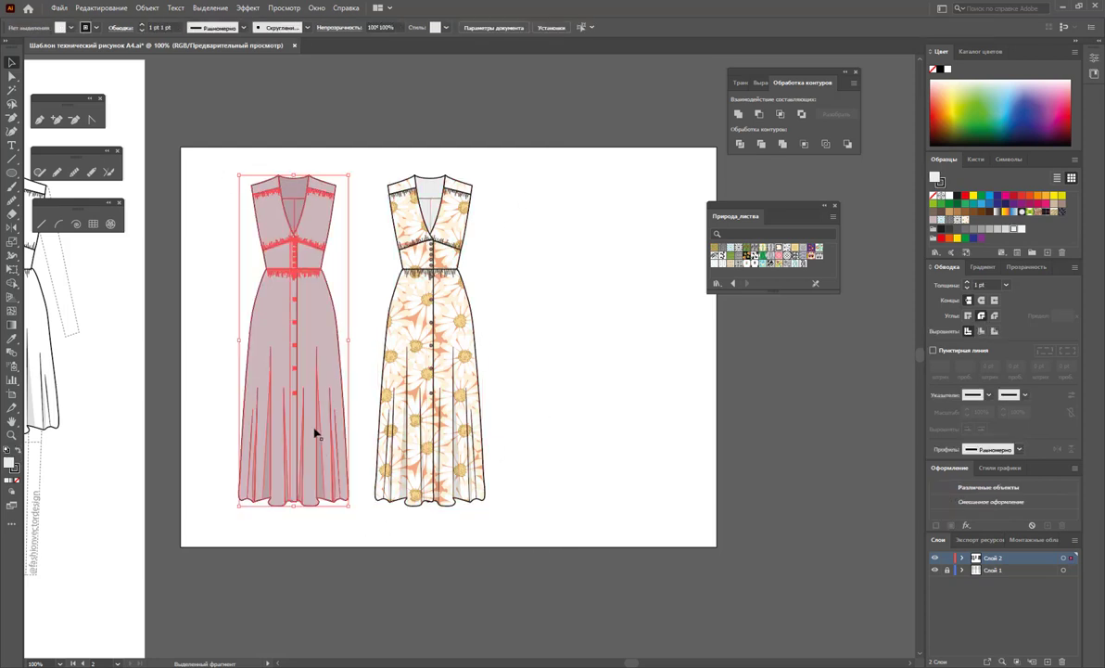
pyautogui.moveTo(268, 370); pyautogui.dragTo(535, 370)
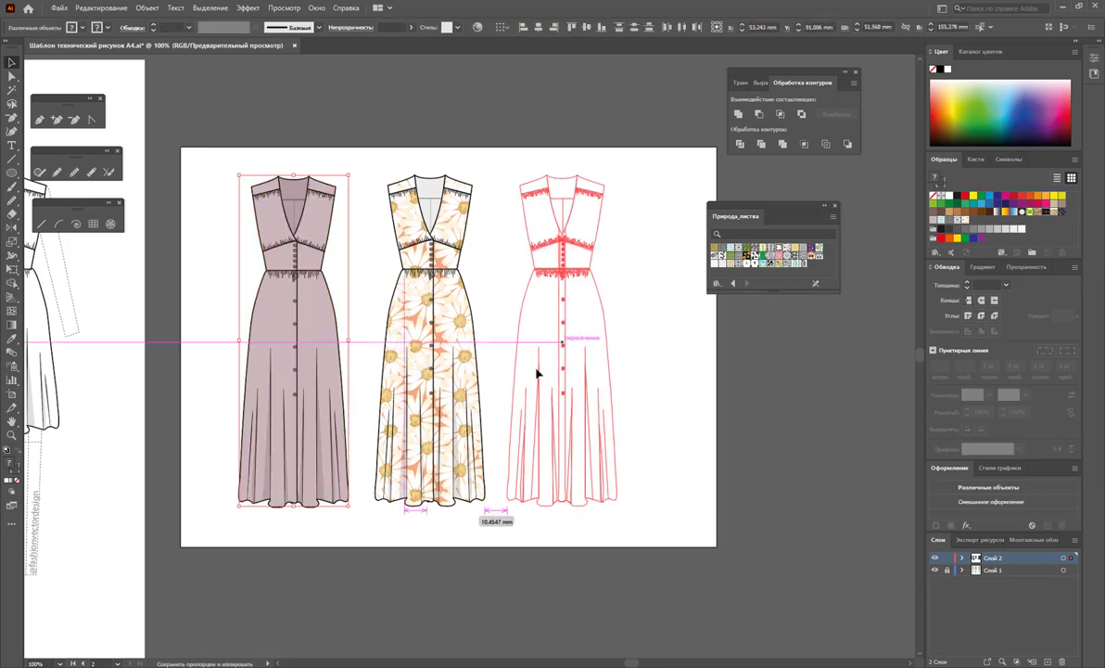
# Try black on the copy's waistband and shoulder yoke pieces, then return them to mauve.
pyautogui.click(673, 382)
pyautogui.click(569, 254)
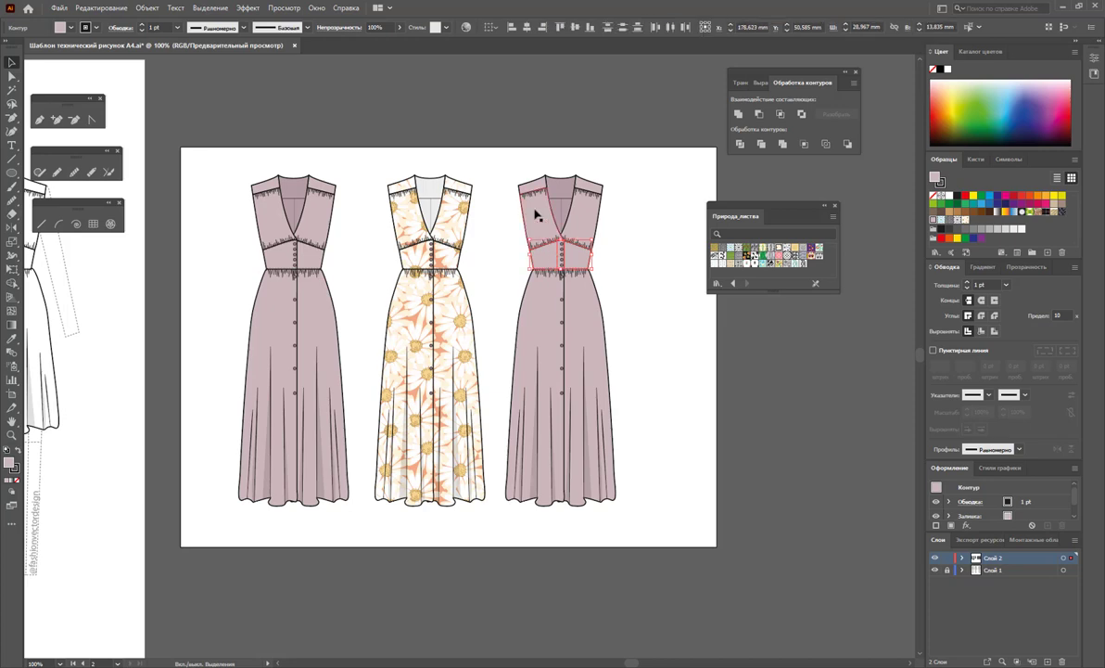
pyautogui.keyDown('shift'); pyautogui.click(589, 188); pyautogui.keyUp('shift')
pyautogui.keyDown('shift'); pyautogui.click(586, 187); pyautogui.keyUp('shift')
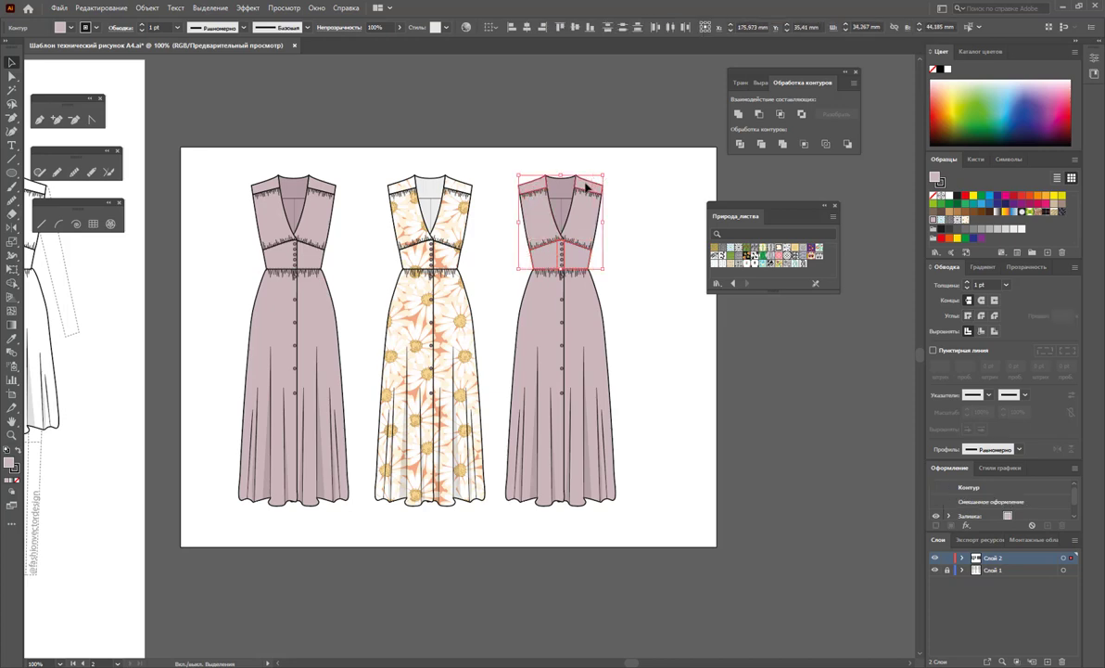
pyautogui.click(958, 199)
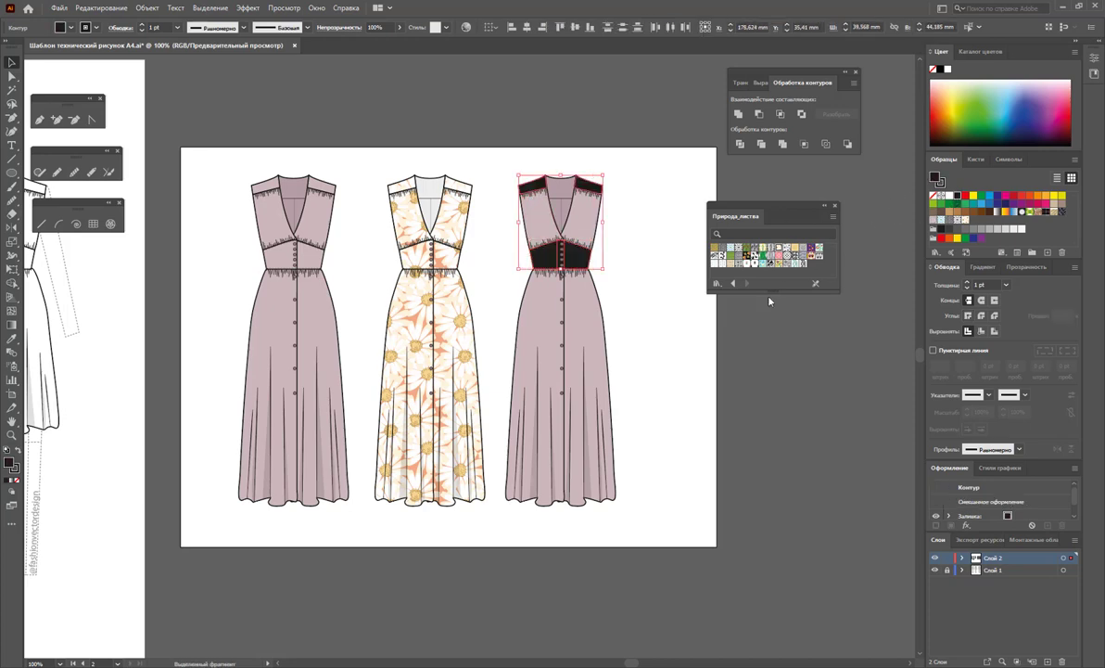
pyautogui.click(728, 363)
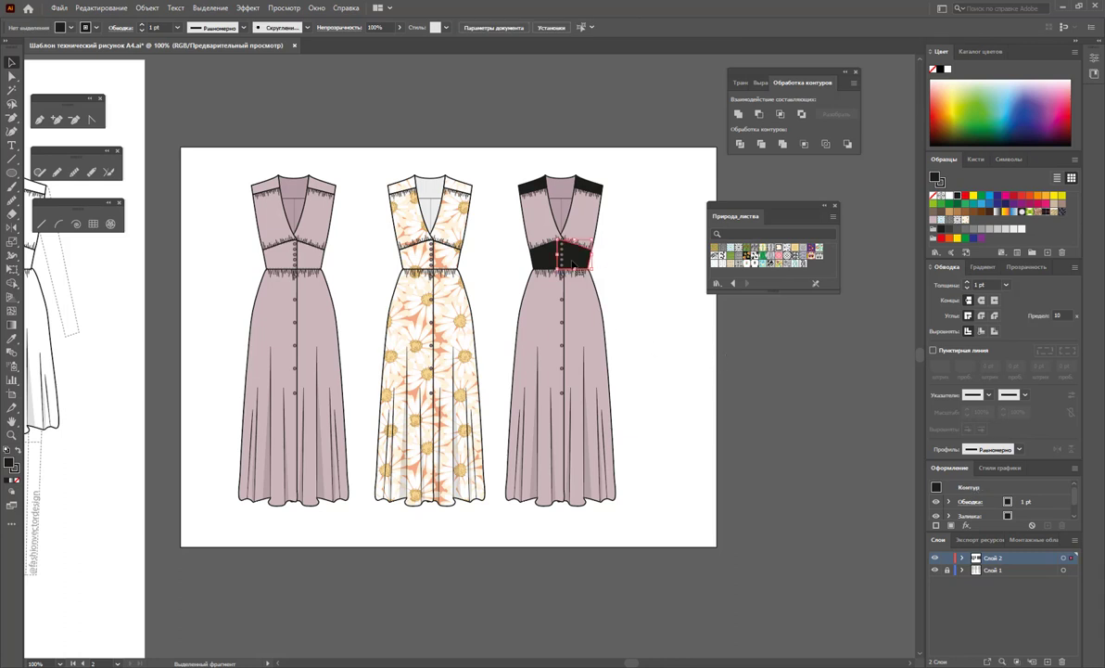
pyautogui.click(537, 263)
pyautogui.keyDown('shift'); pyautogui.click(530, 189); pyautogui.keyUp('shift')
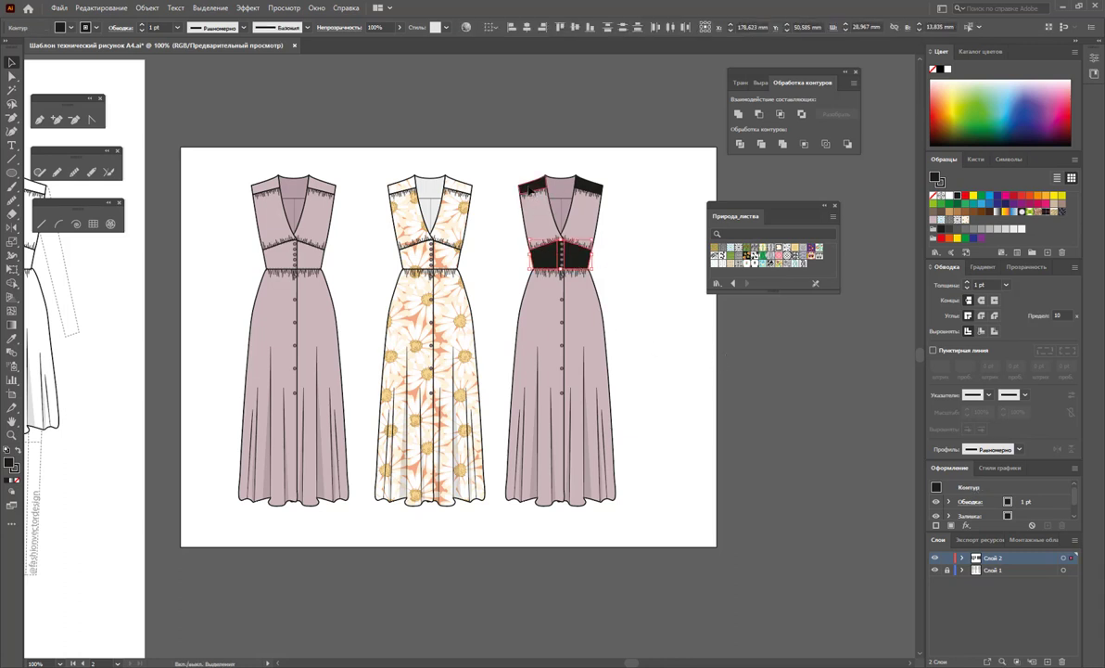
pyautogui.keyDown('shift'); pyautogui.click(596, 186); pyautogui.keyUp('shift')
pyautogui.keyDown('shift'); pyautogui.click(586, 186); pyautogui.keyUp('shift')
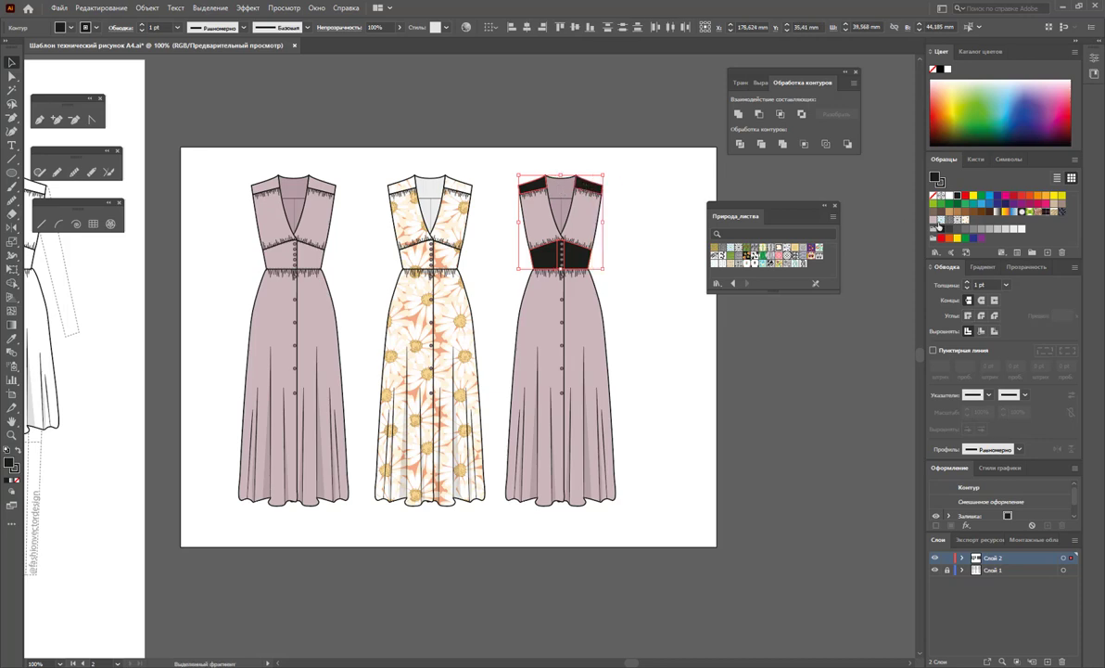
pyautogui.click(519, 232)
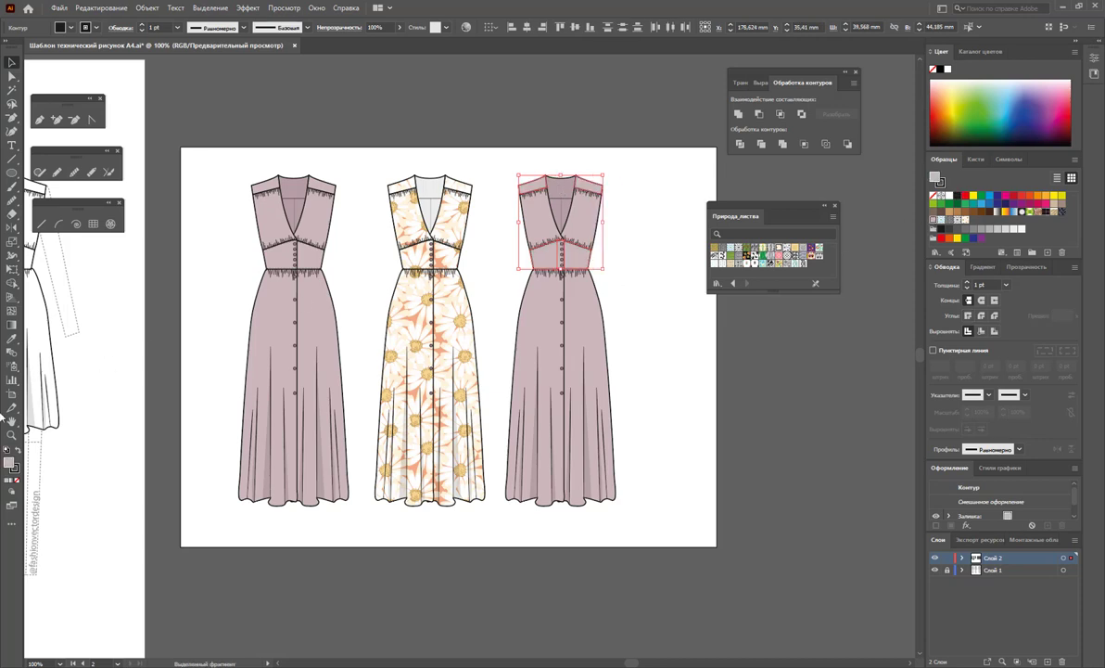
# Set the third dress's shoulder yokes and waistband to dark mauve #704753.
pyautogui.doubleClick(10, 461)
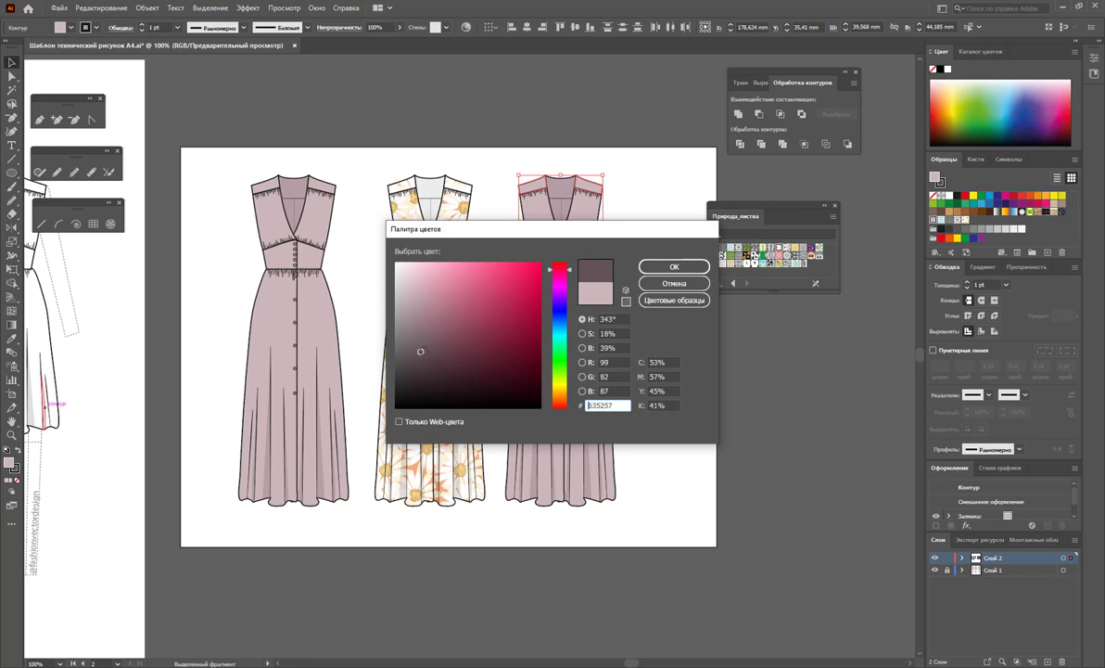
pyautogui.moveTo(420, 352); pyautogui.dragTo(449, 344)
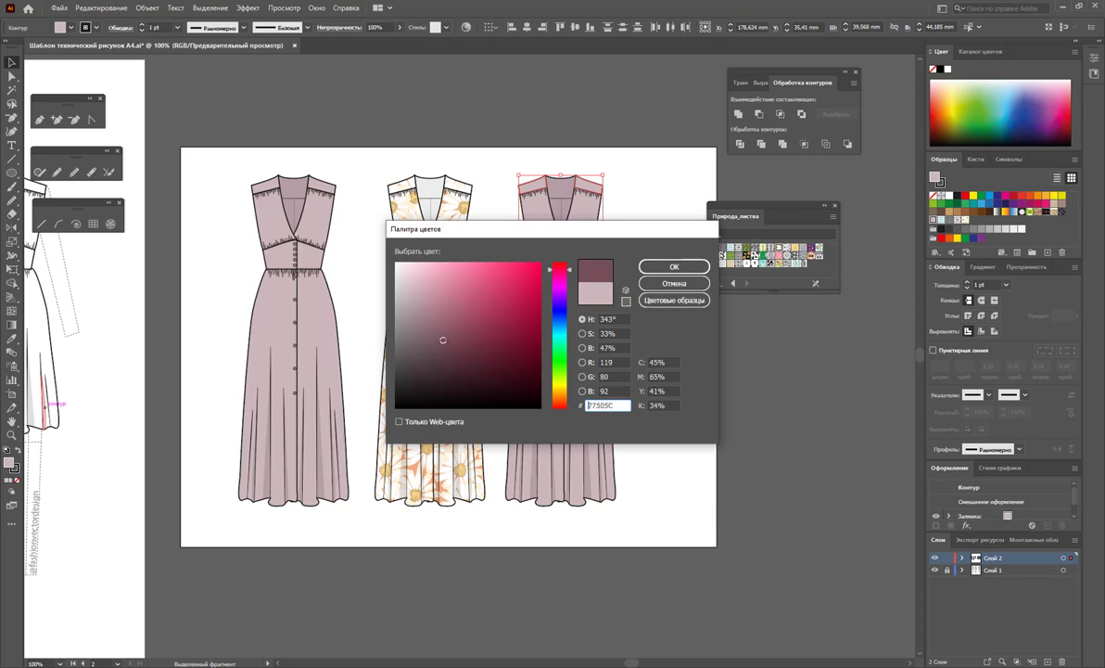
pyautogui.click(660, 267)
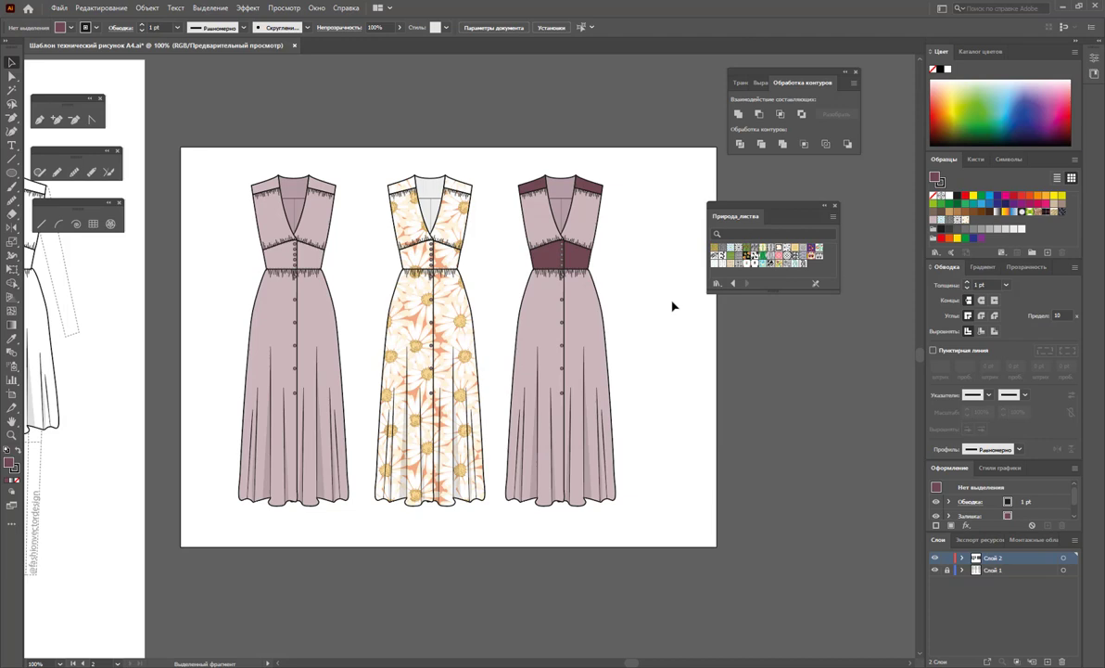
# Recolour the third dress's buttons to #5B454C.
pyautogui.click(562, 302)
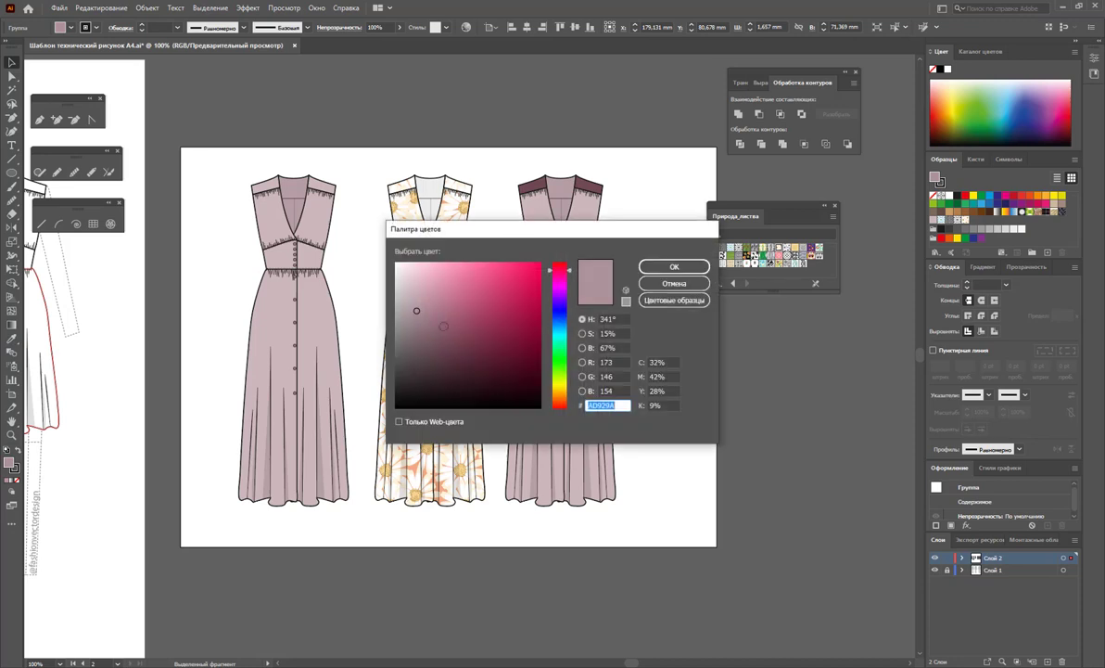
pyautogui.write('5B454C')
pyautogui.click(689, 270)
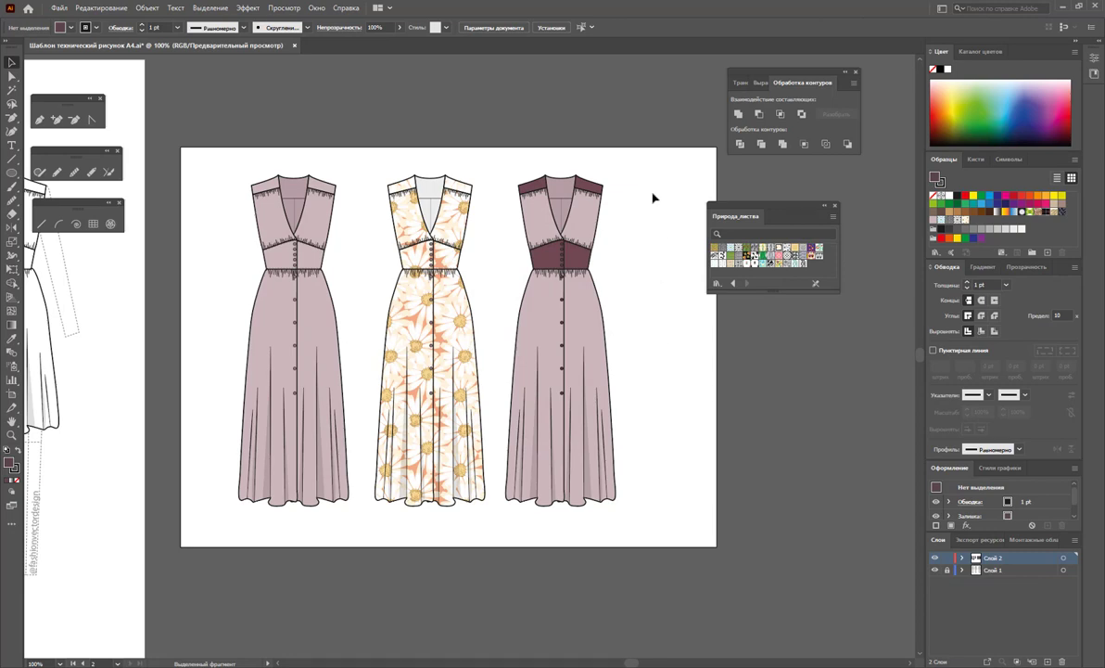
# Copy the floral dress to the right end as a fourth dress.
pyautogui.click(413, 263)
pyautogui.moveTo(363, 163)
pyautogui.mouseDown()
pyautogui.moveTo(489, 171)
pyautogui.moveTo(368, 516)
pyautogui.mouseUp()
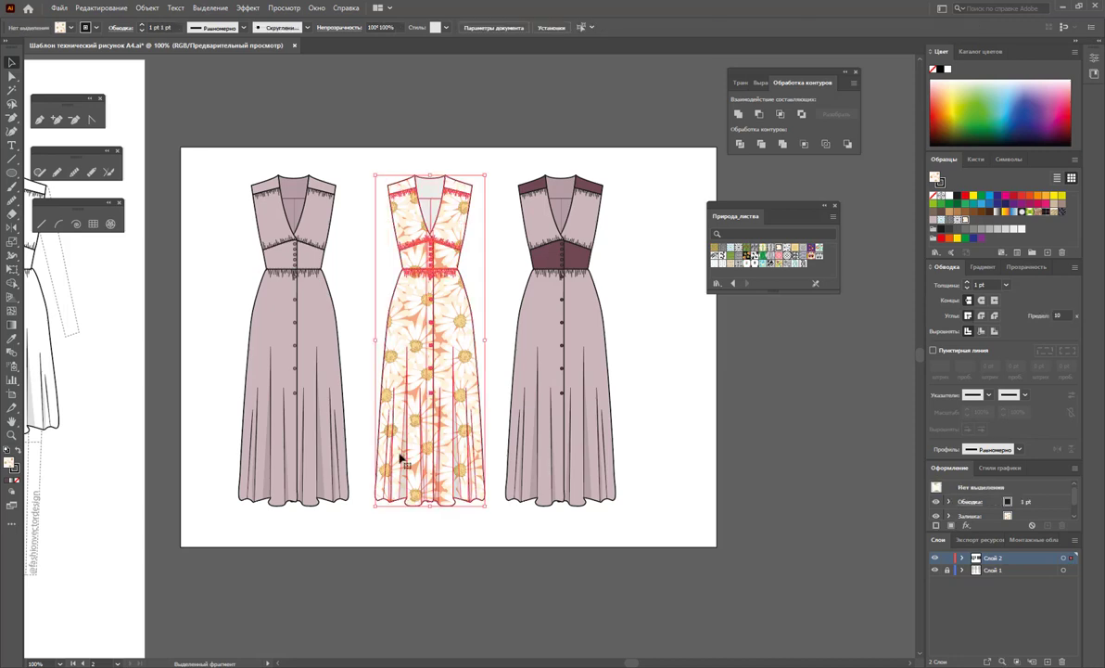
pyautogui.moveTo(412, 425); pyautogui.dragTo(673, 425)
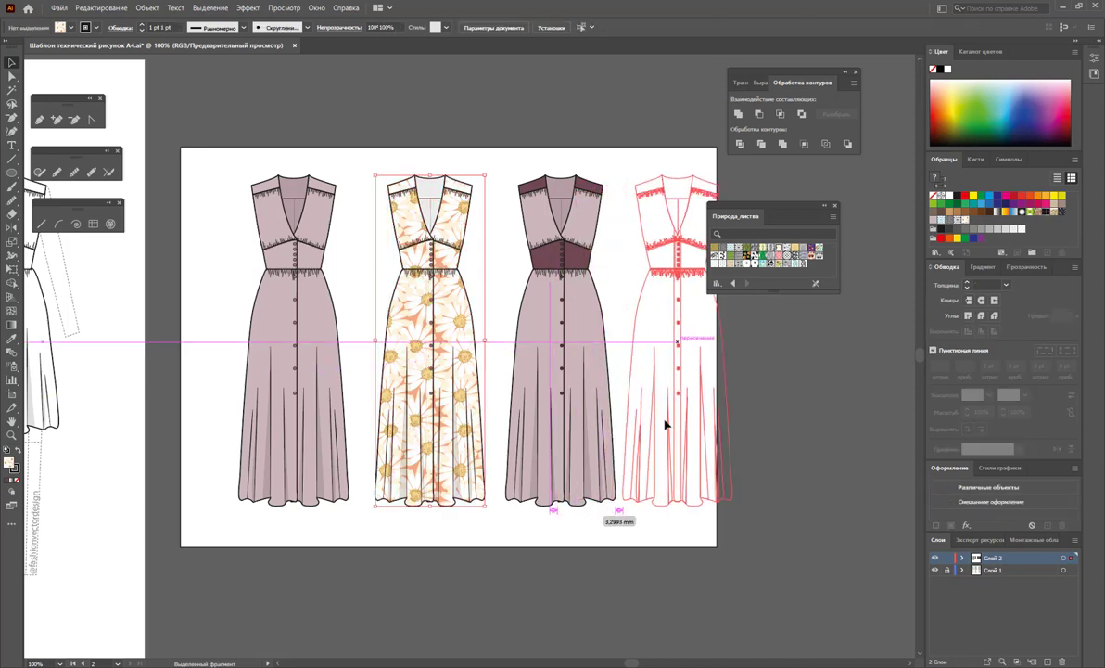
pyautogui.click(779, 542)
# Shift all four dresses left and widen the artboard to fit the fourth dress.
pyautogui.hotkey('ctrl', 'a')
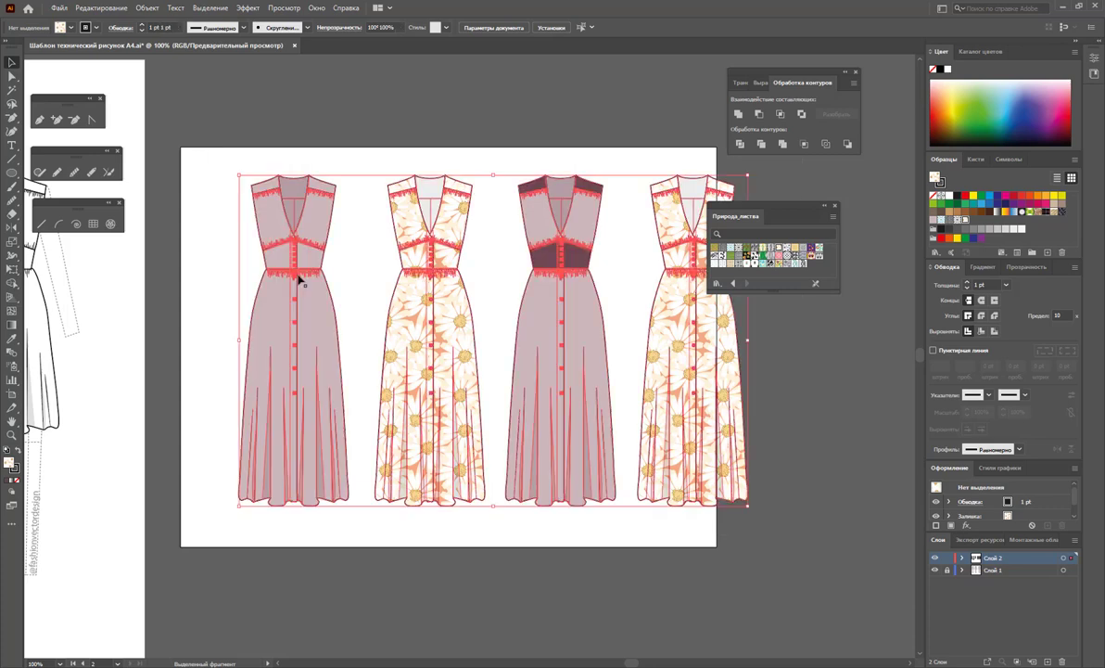
pyautogui.moveTo(305, 321); pyautogui.dragTo(274, 321)
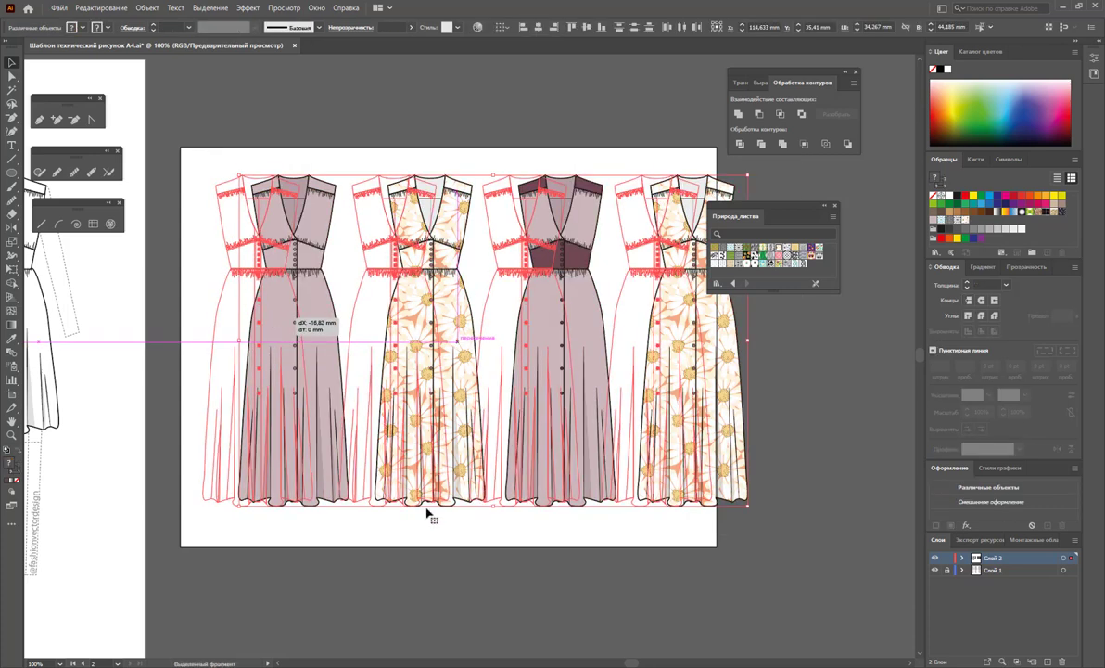
pyautogui.click(169, 470)
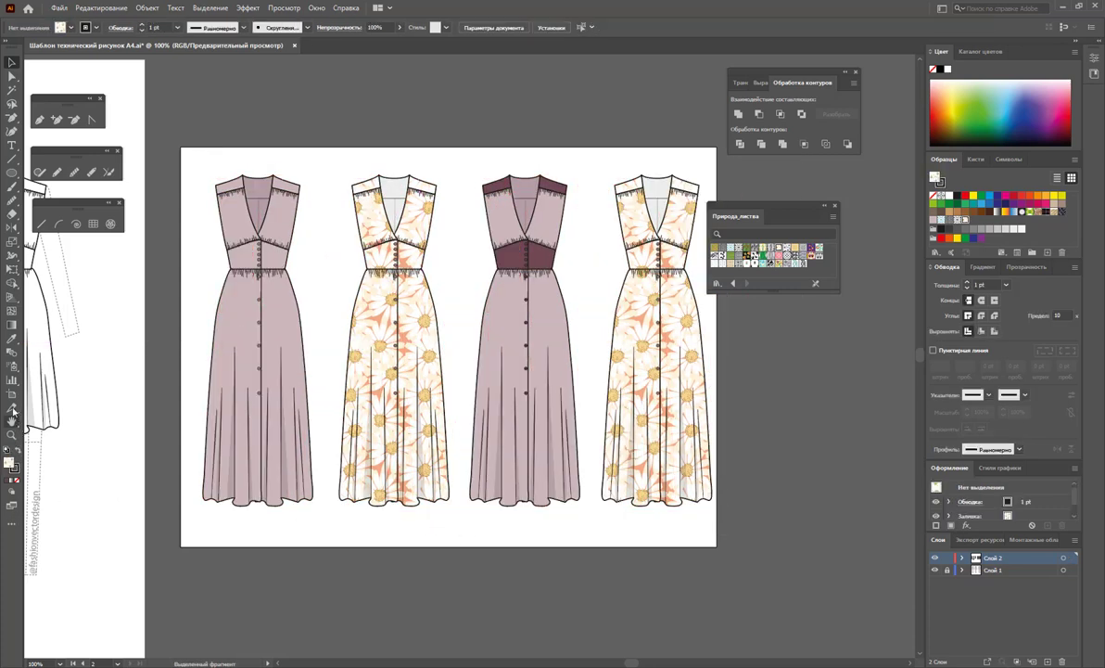
pyautogui.click(11, 394)
pyautogui.scroll(1, 703, 448)
pyautogui.scroll(2, 752, 365)
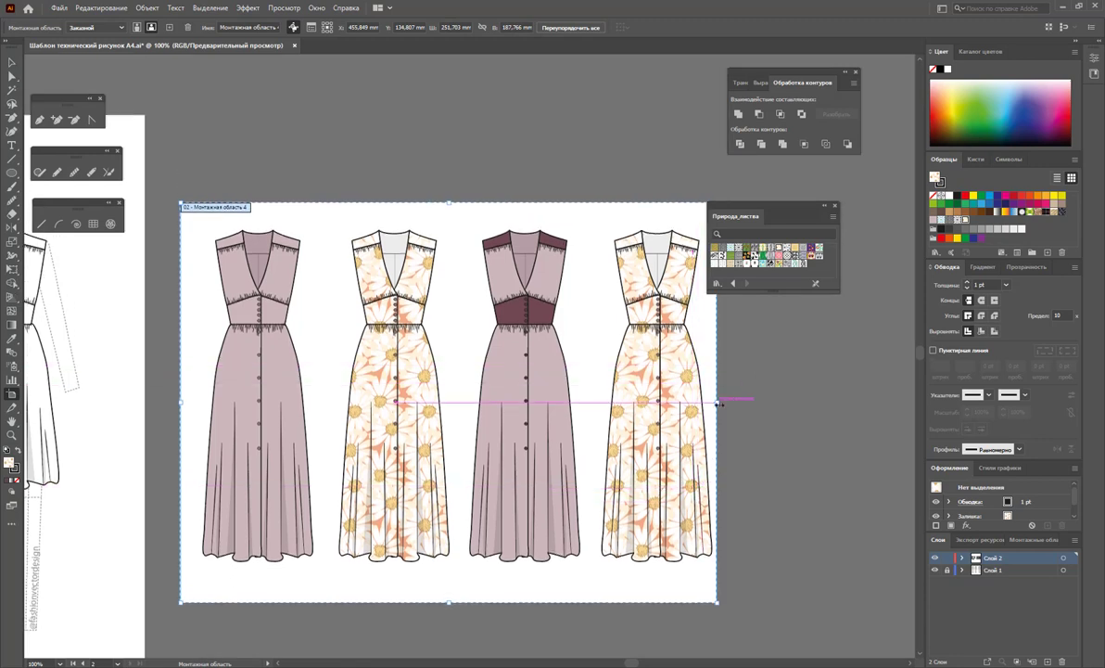
pyautogui.moveTo(717, 401); pyautogui.dragTo(740, 402)
pyautogui.click(11, 61)
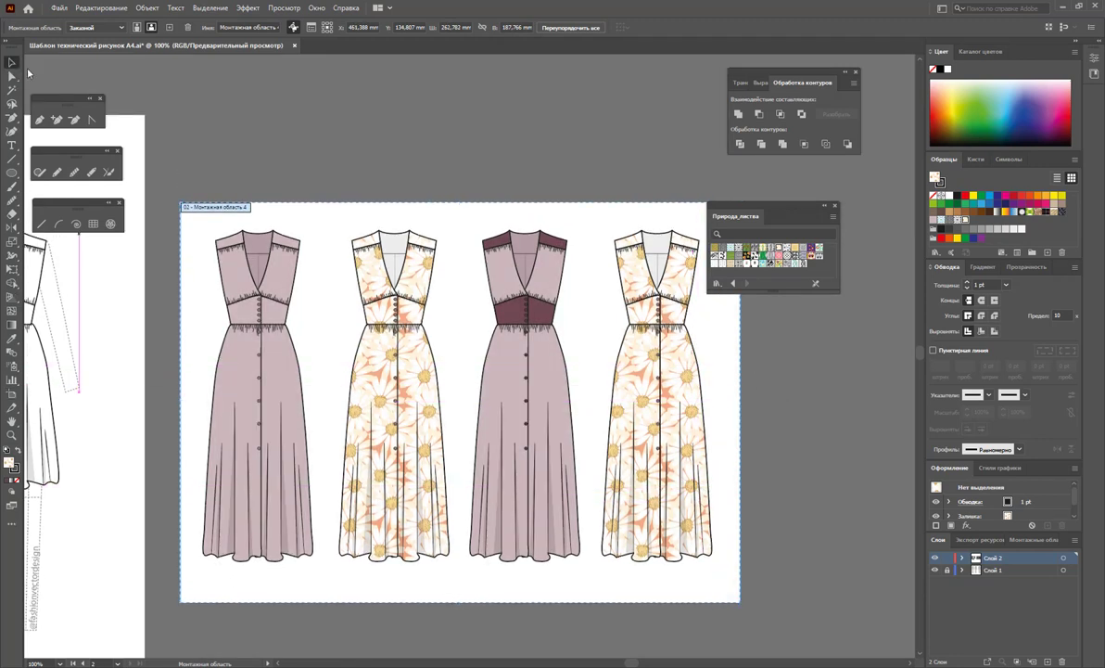
# Fill the fourth dress's waistband with brown.
pyautogui.moveTo(756, 215); pyautogui.dragTo(831, 181)
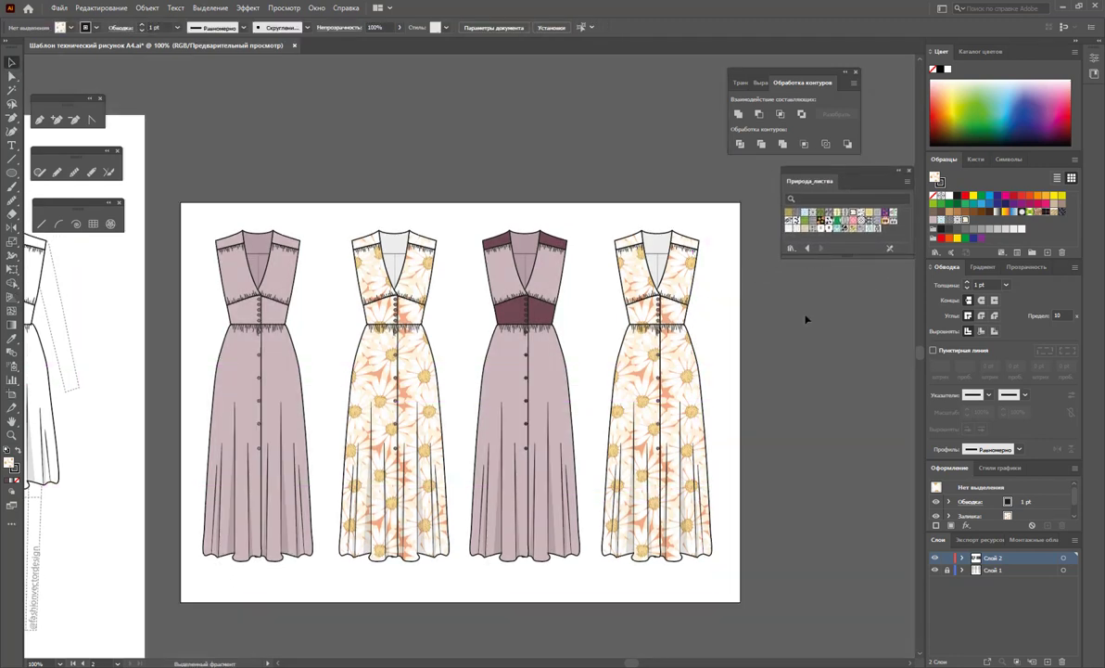
pyautogui.click(643, 316)
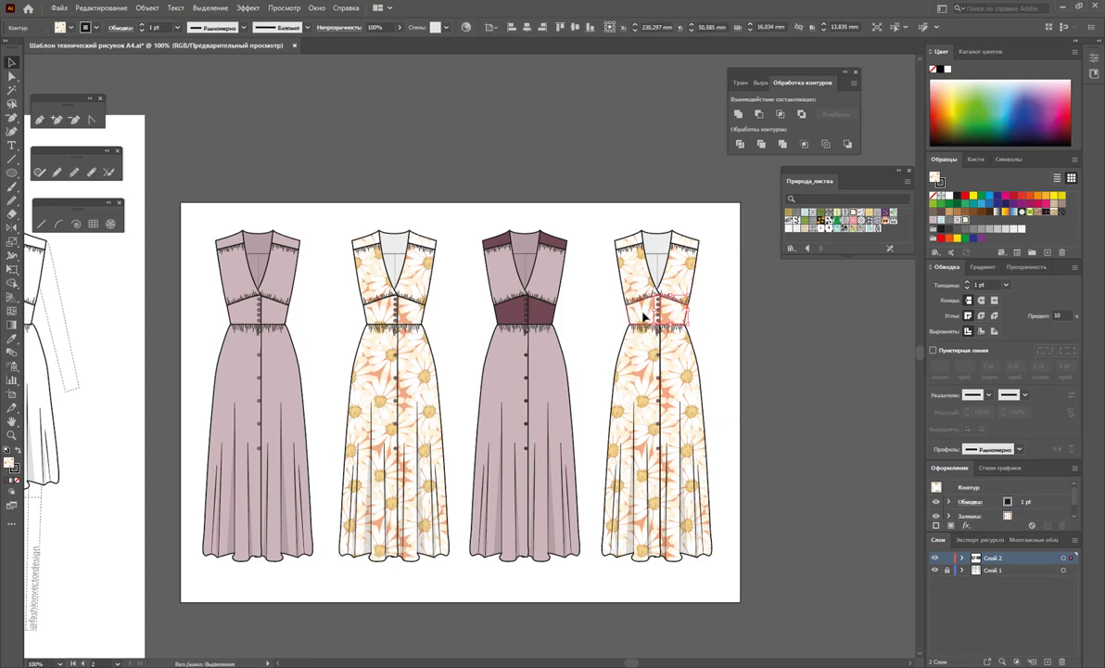
pyautogui.click(950, 213)
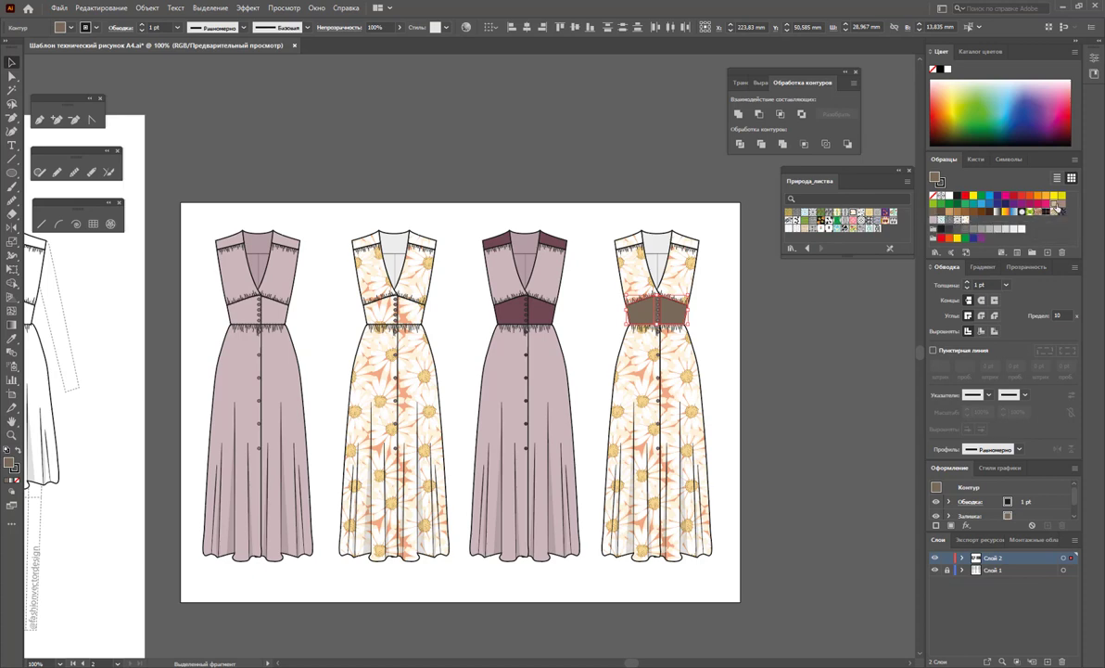
# Make the fourth dress's waistband light beige, trying beige on the yoke then undoing it.
pyautogui.click(1060, 207)
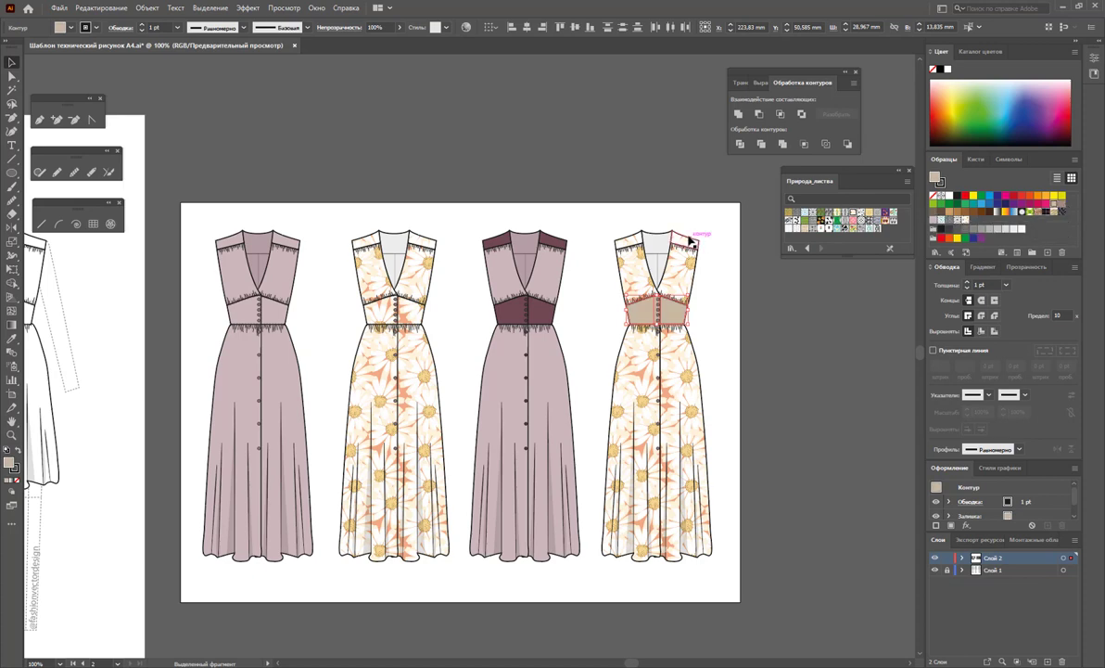
pyautogui.click(680, 243)
pyautogui.moveTo(592, 221); pyautogui.dragTo(732, 239)
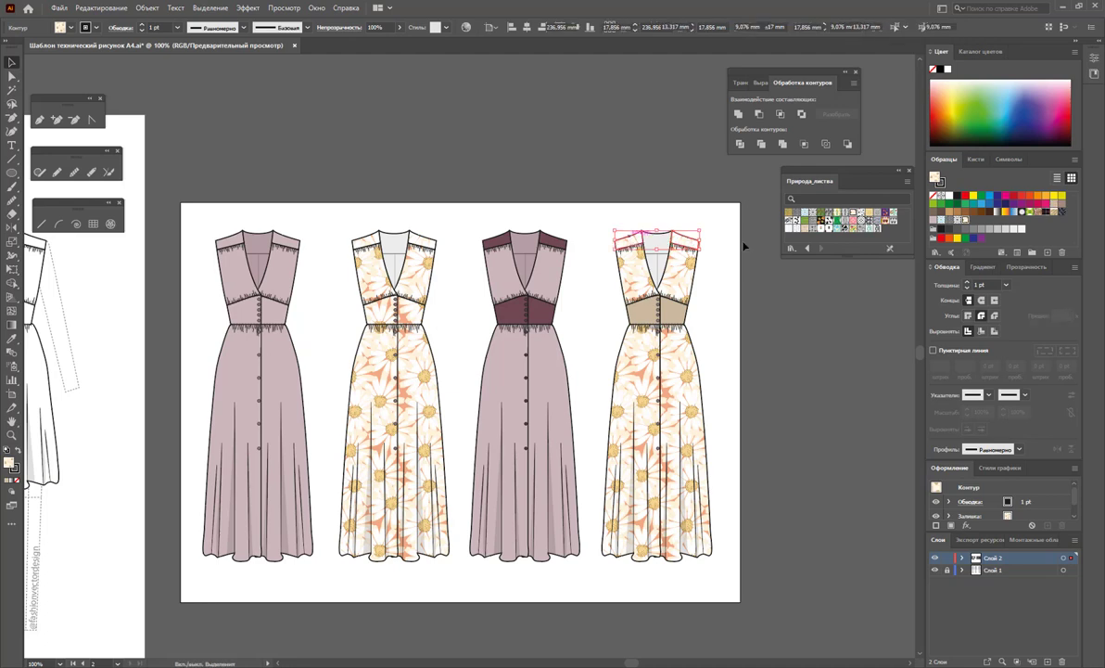
pyautogui.click(1055, 208)
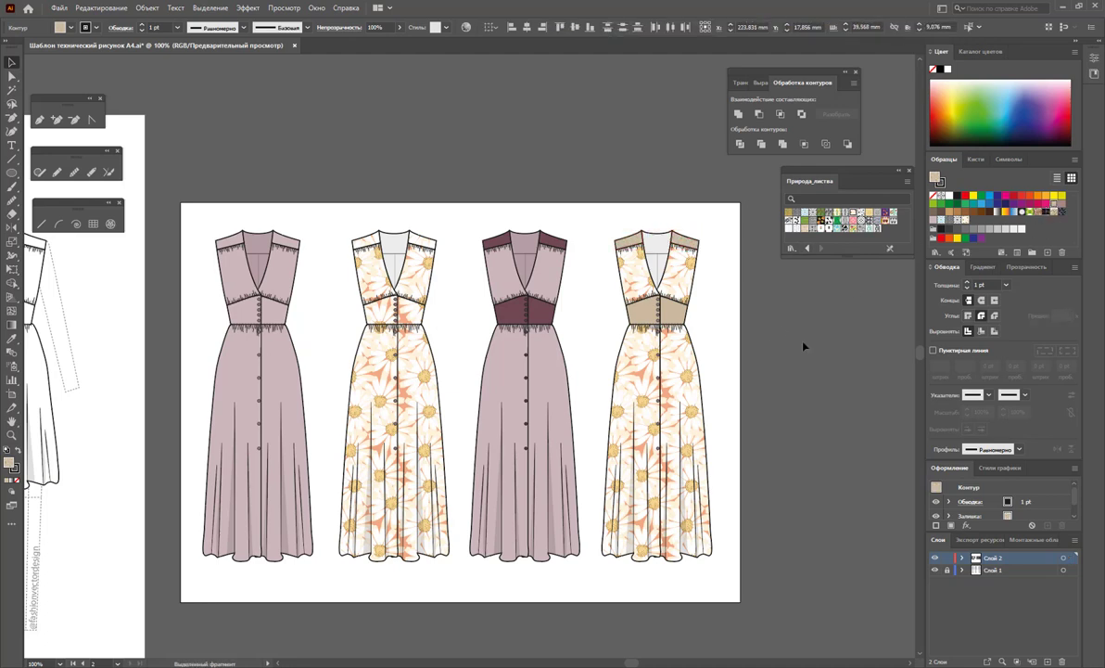
pyautogui.click(802, 346)
pyautogui.hotkey('ctrl', 'z')
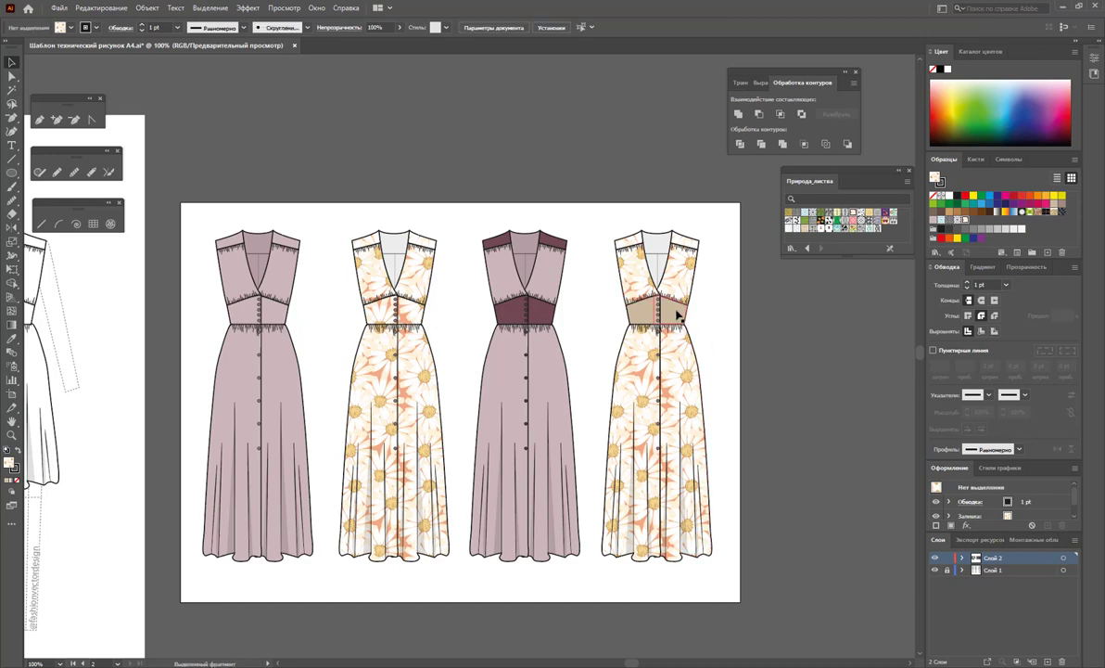
# Fine-tune the fourth dress's waistband to a light tan beige.
pyautogui.click(638, 317)
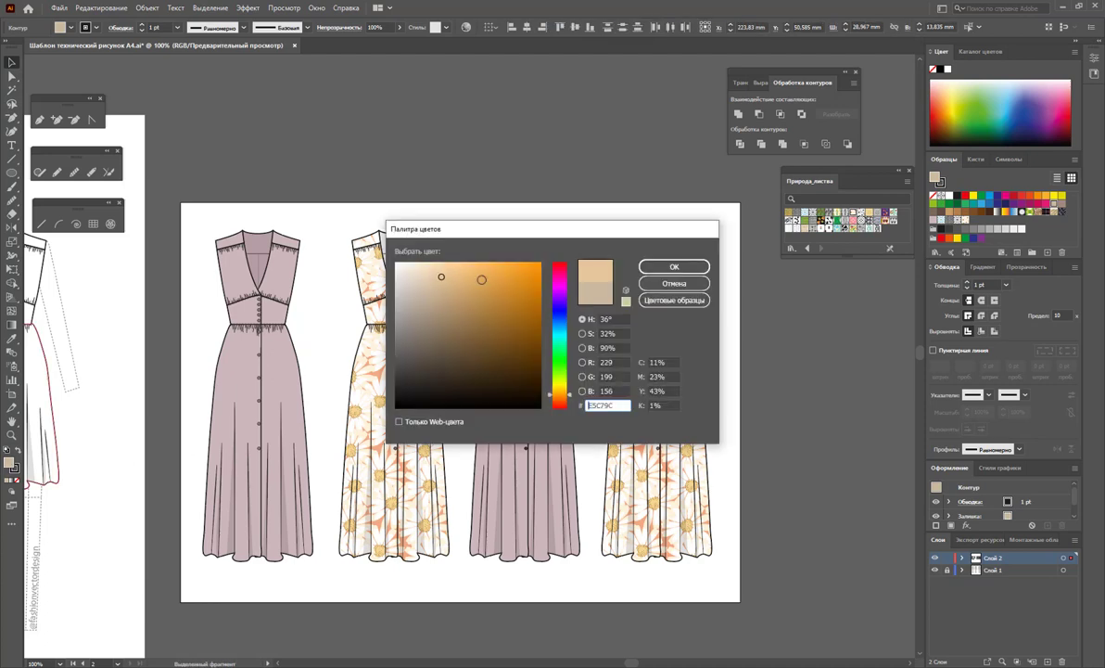
pyautogui.click(473, 254)
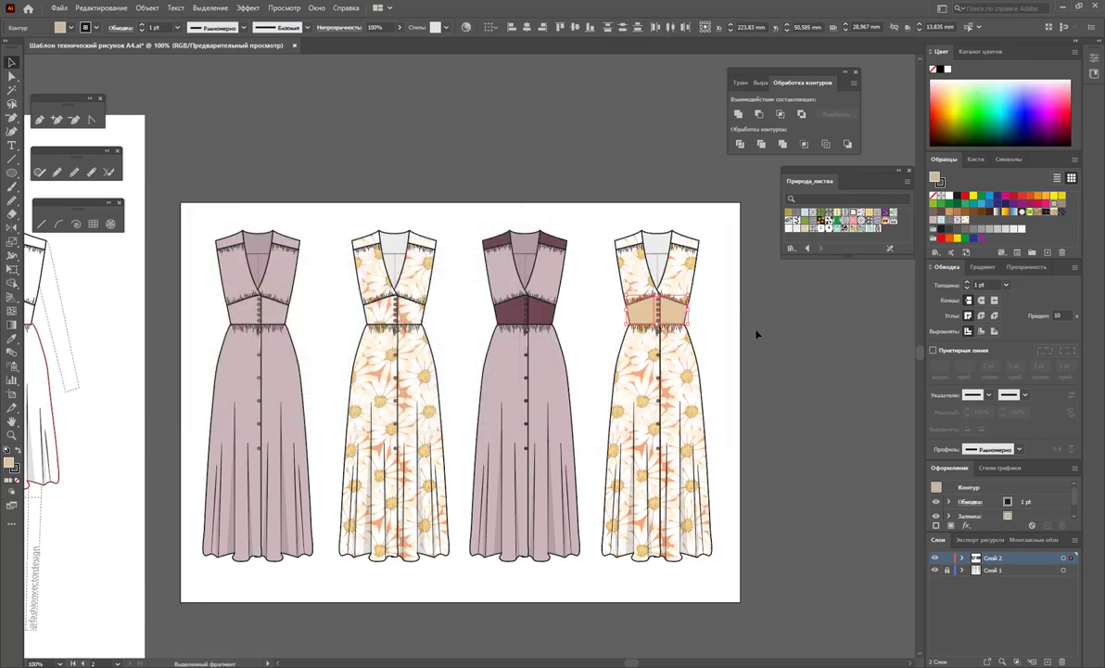
pyautogui.click(783, 334)
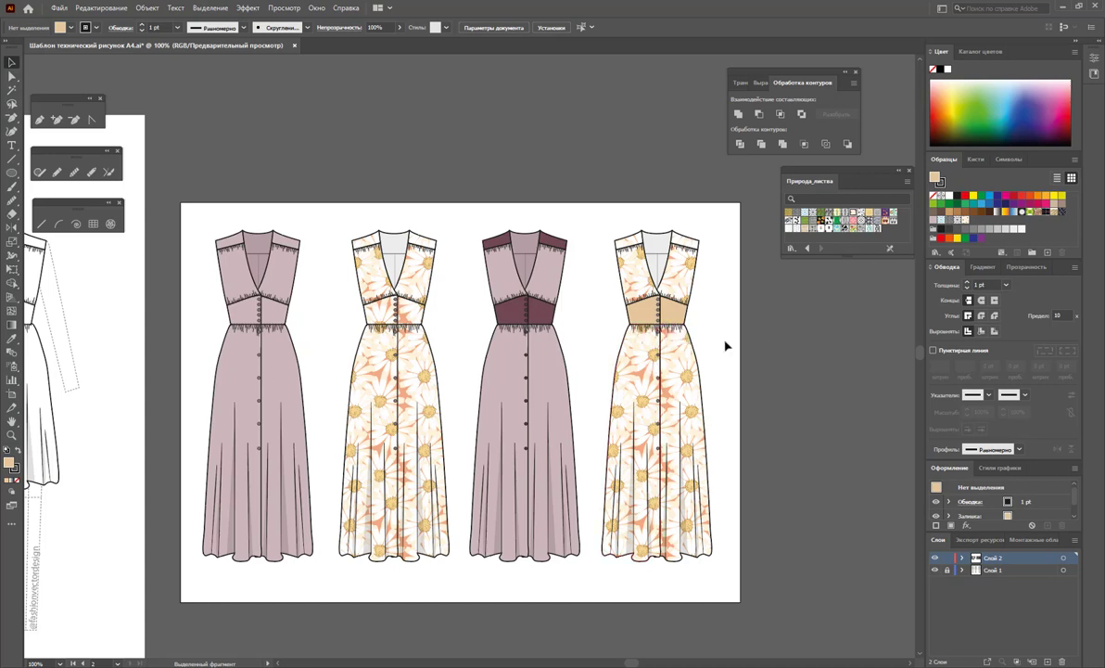
pyautogui.click(707, 329)
pyautogui.click(762, 360)
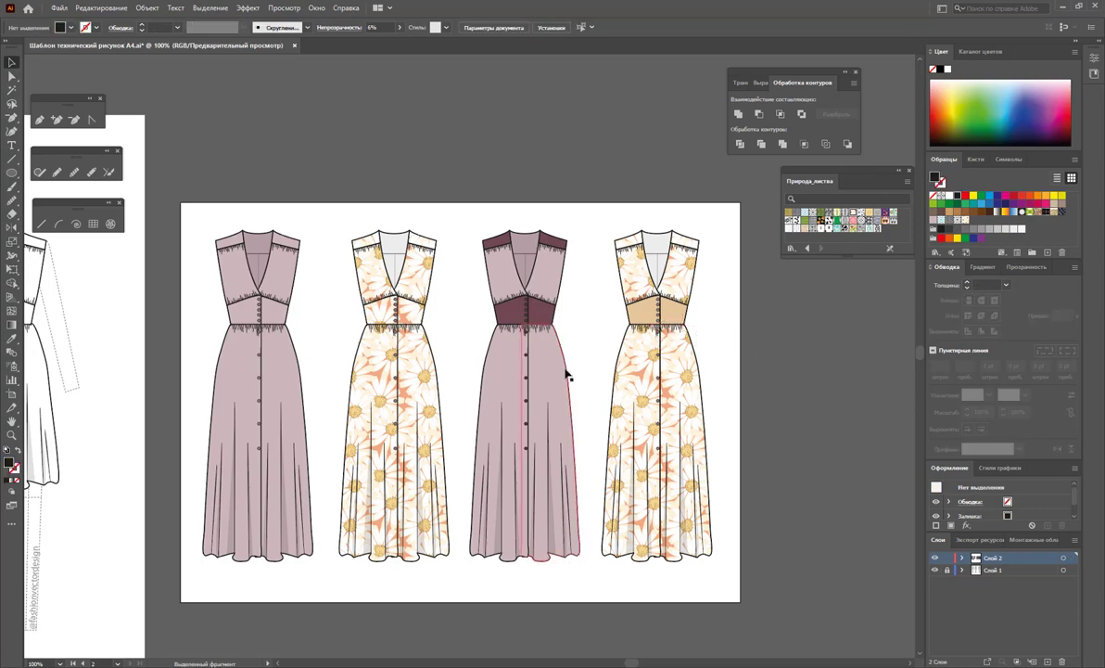
pyautogui.click(12, 434)
pyautogui.moveTo(272, 335); pyautogui.dragTo(432, 429)
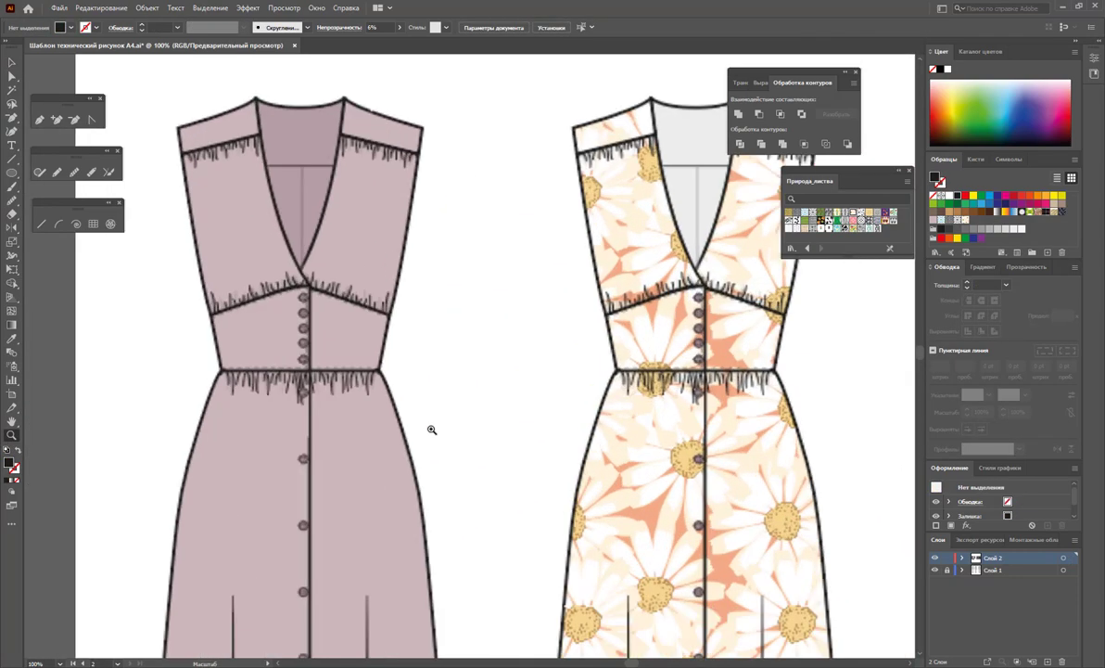
pyautogui.click(431, 429)
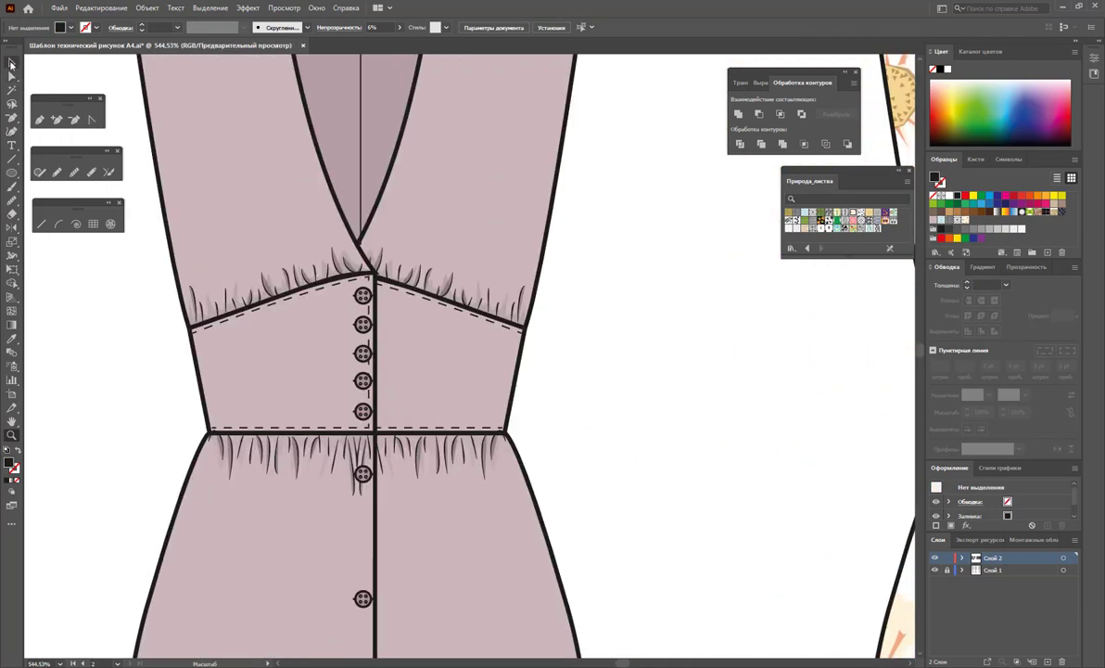
pyautogui.click(12, 62)
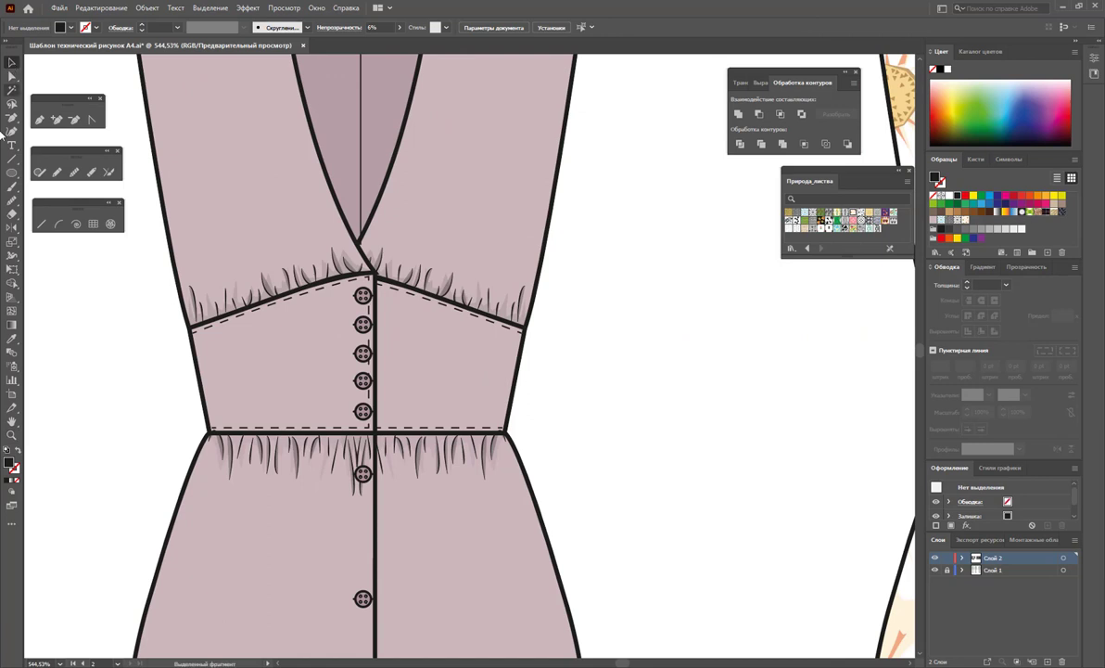
pyautogui.click(264, 280)
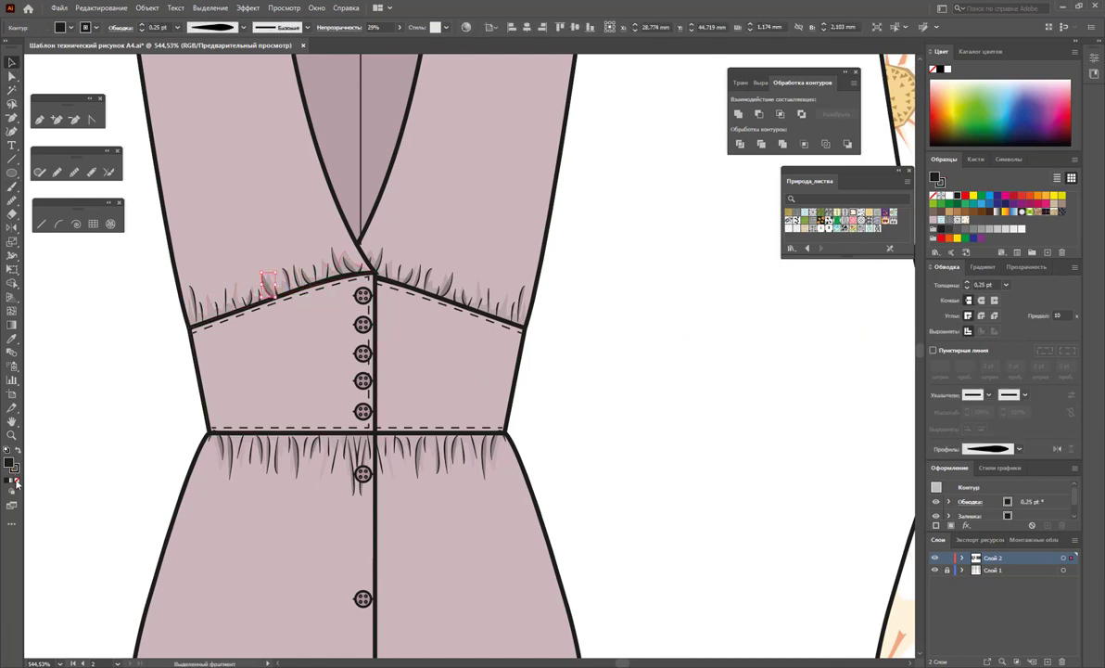
pyautogui.click(301, 357)
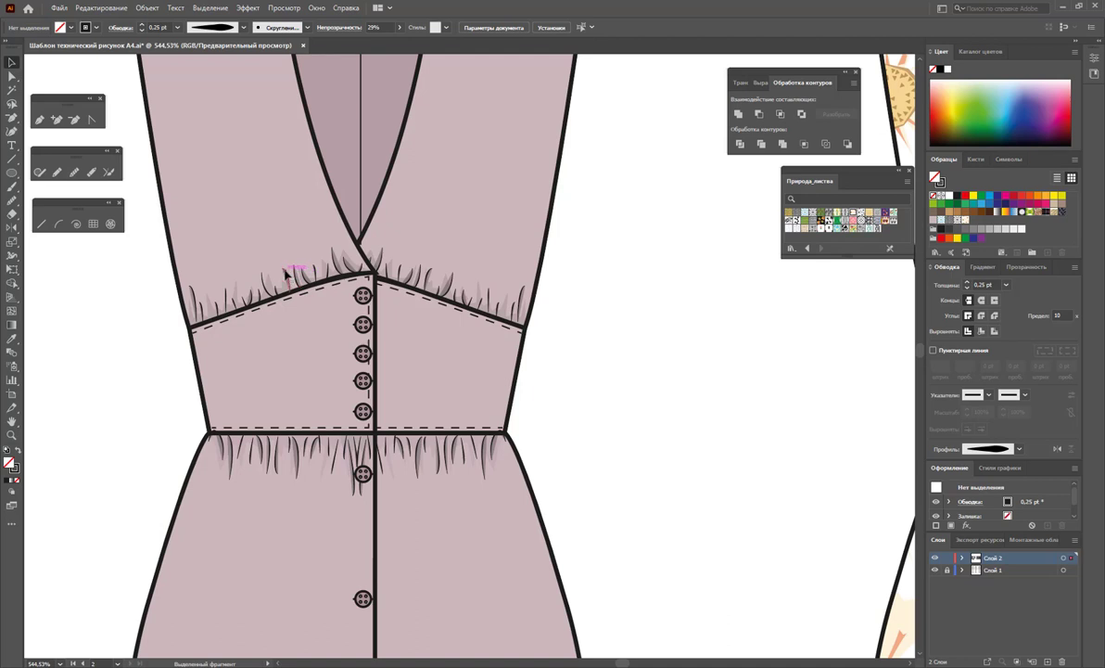
pyautogui.click(290, 271)
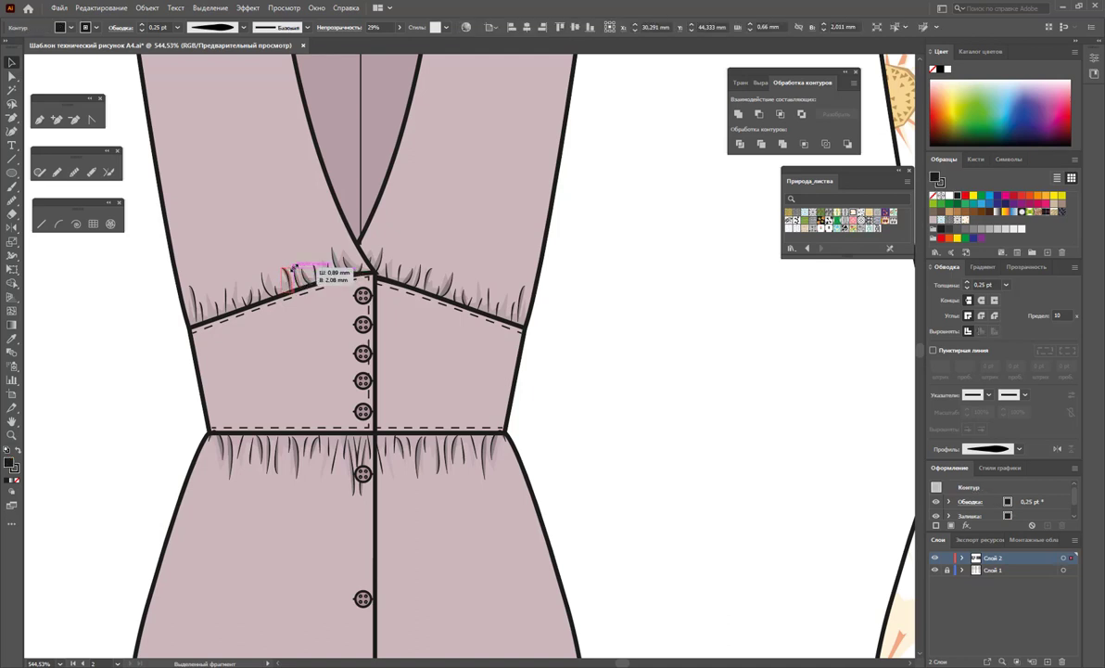
pyautogui.click(139, 286)
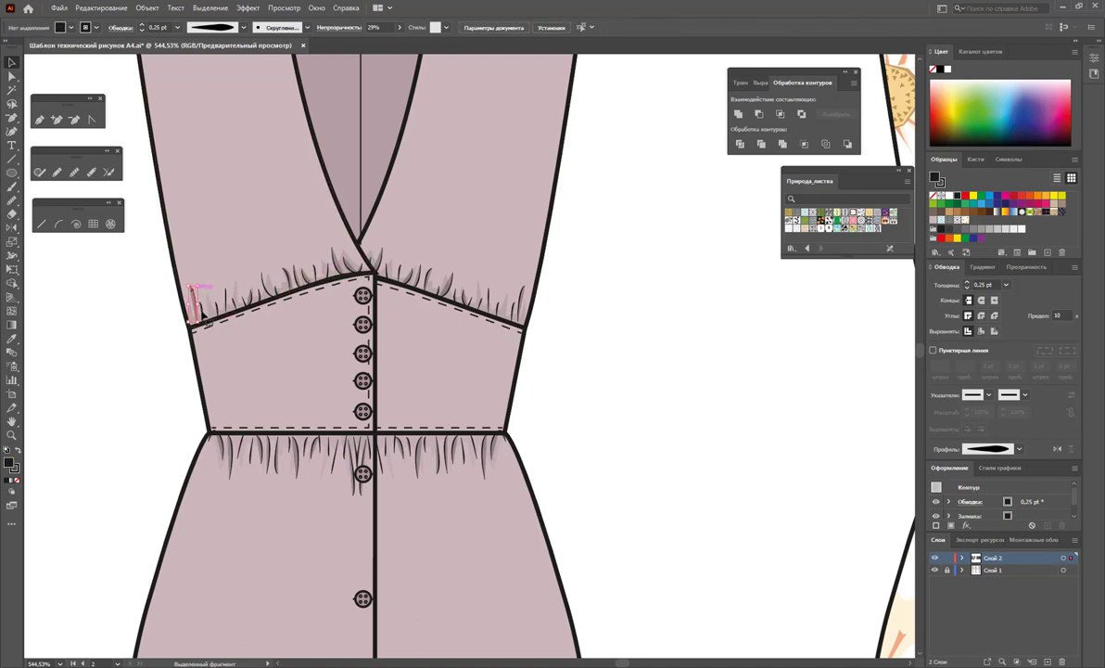
pyautogui.click(193, 300)
pyautogui.press('z')
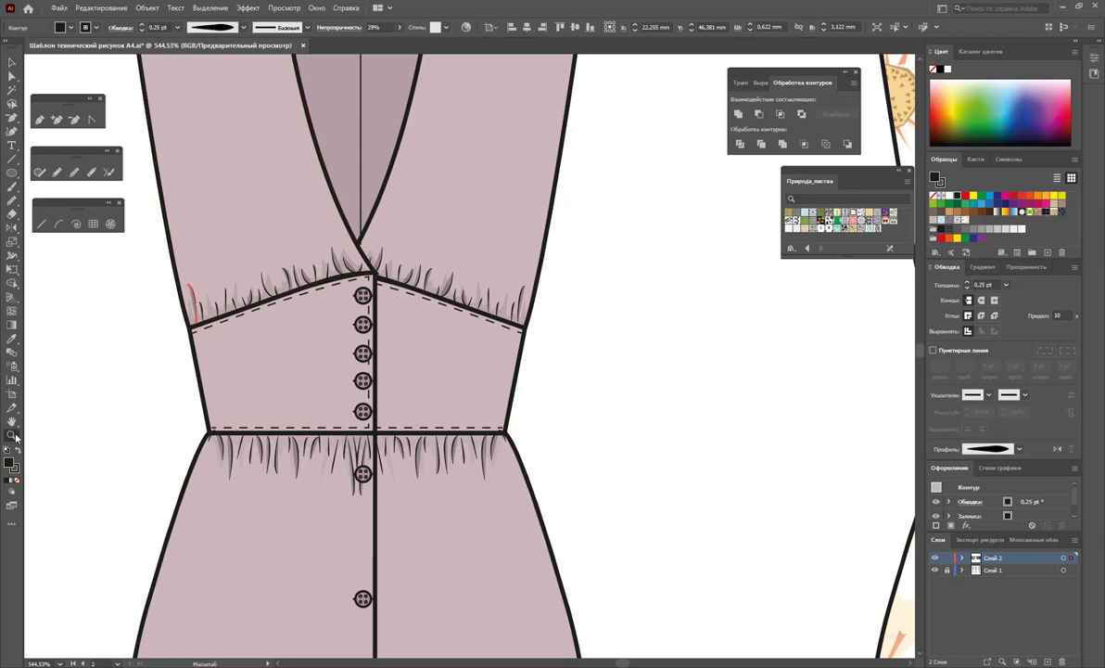
pyautogui.moveTo(289, 256); pyautogui.dragTo(379, 334)
pyautogui.press('v')
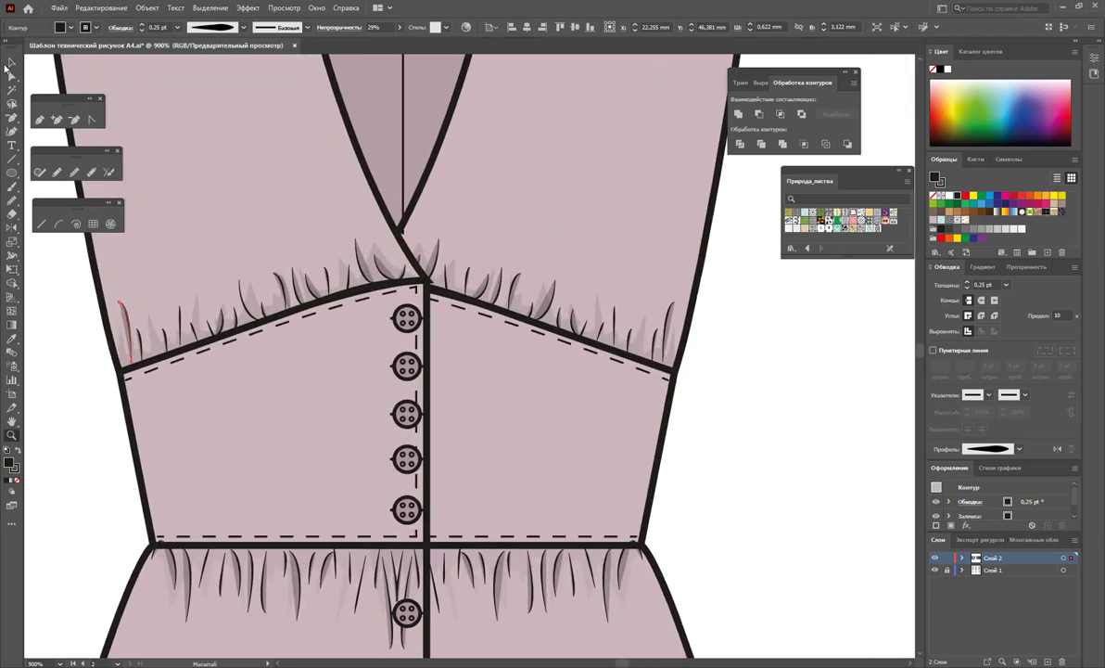
pyautogui.click(151, 353)
pyautogui.click(141, 324)
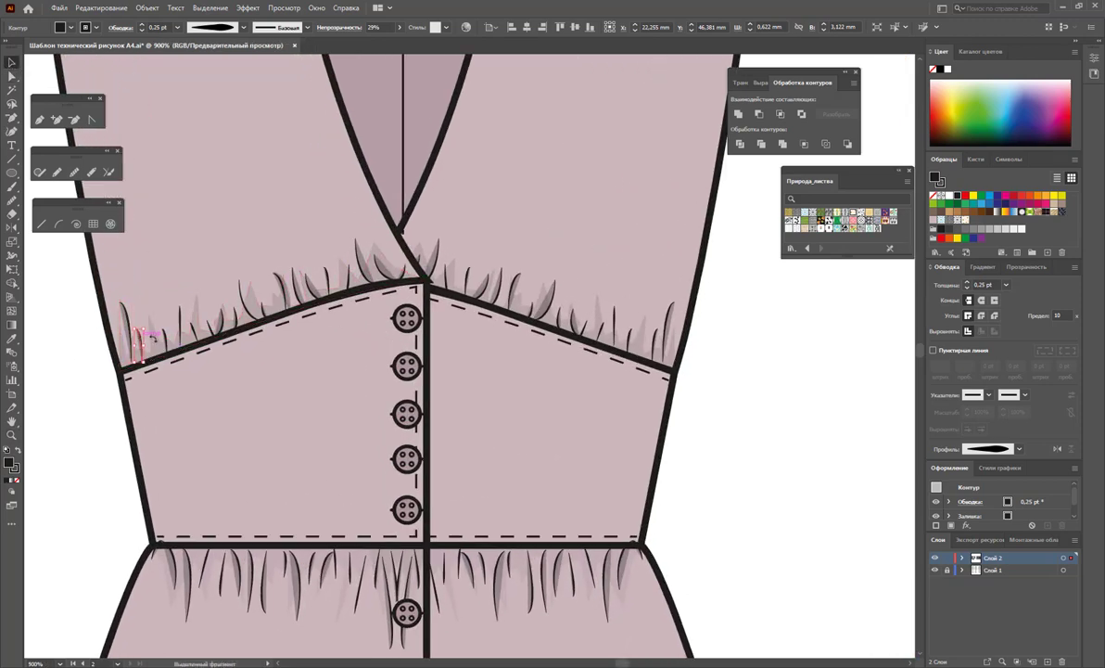
pyautogui.click(163, 336)
pyautogui.keyDown('shift'); pyautogui.click(130, 317); pyautogui.keyUp('shift')
pyautogui.moveTo(119, 296); pyautogui.dragTo(222, 330)
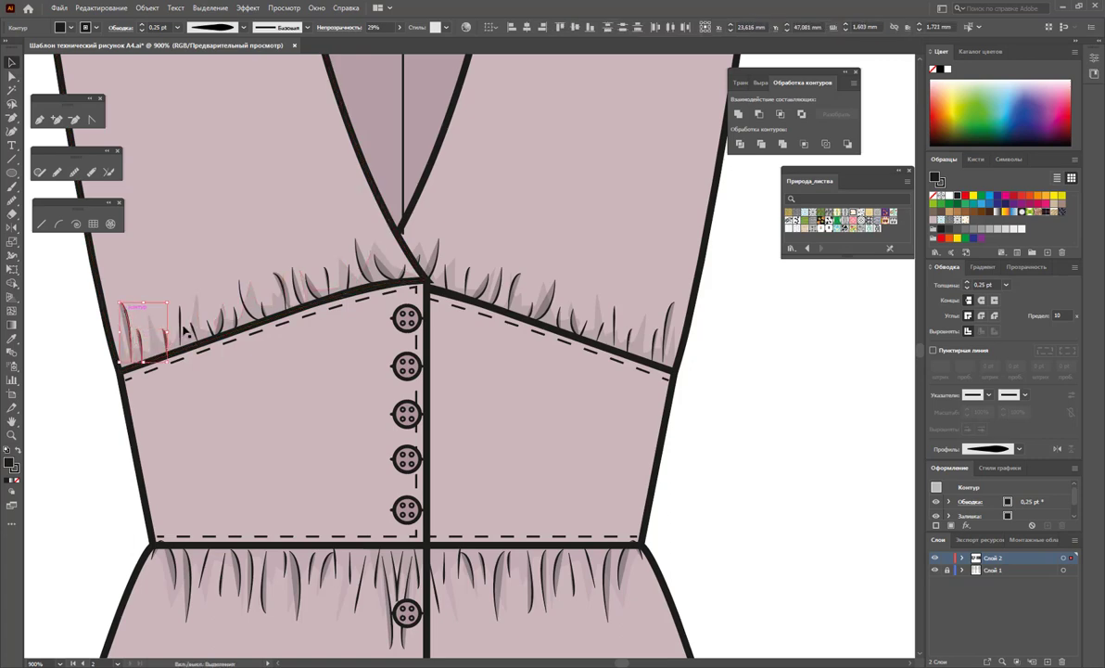
pyautogui.keyDown('shift'); pyautogui.click(239, 291); pyautogui.keyUp('shift')
pyautogui.keyDown('shift'); pyautogui.click(282, 274); pyautogui.keyUp('shift')
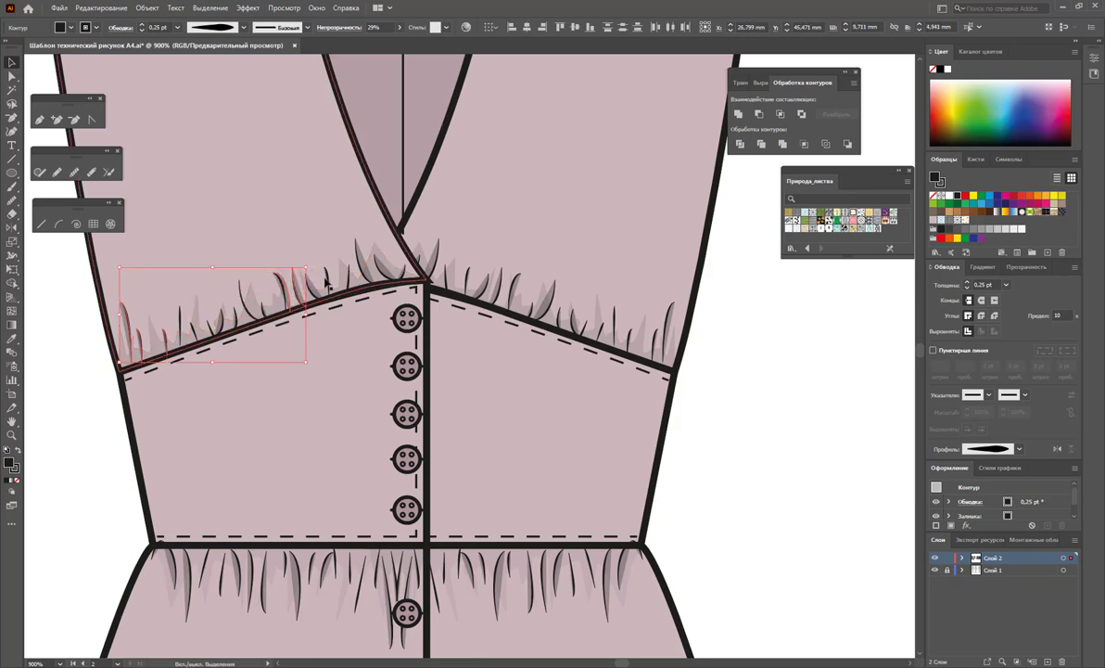
pyautogui.keyDown('shift'); pyautogui.click(311, 287); pyautogui.keyUp('shift')
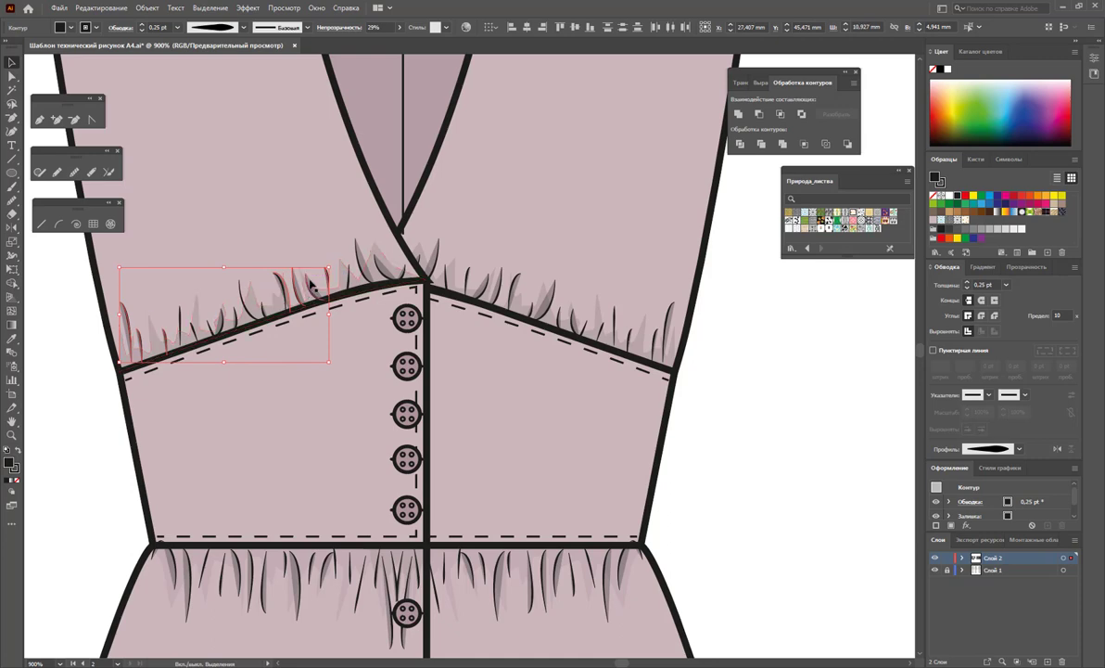
pyautogui.keyDown('shift'); pyautogui.click(360, 255); pyautogui.keyUp('shift')
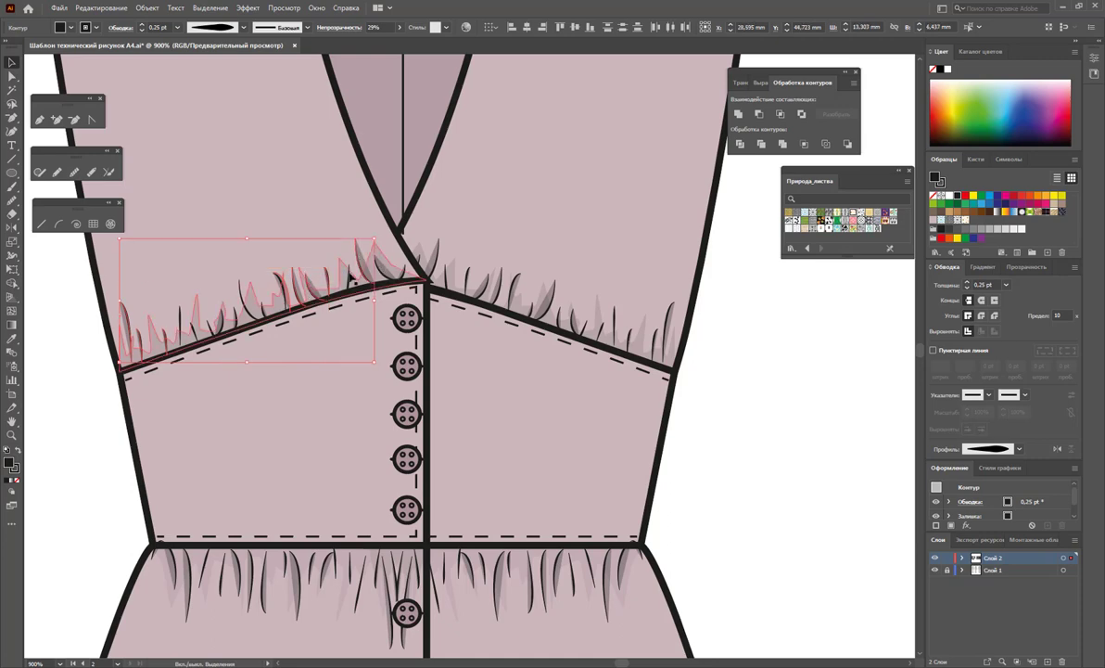
pyautogui.click(74, 480)
pyautogui.hotkey('ctrl', '-')
# Inspect the mauve dress's skirt and waist fringe paths with Direct Selection, then zoom out over the row.
pyautogui.hotkey('ctrl', '-')
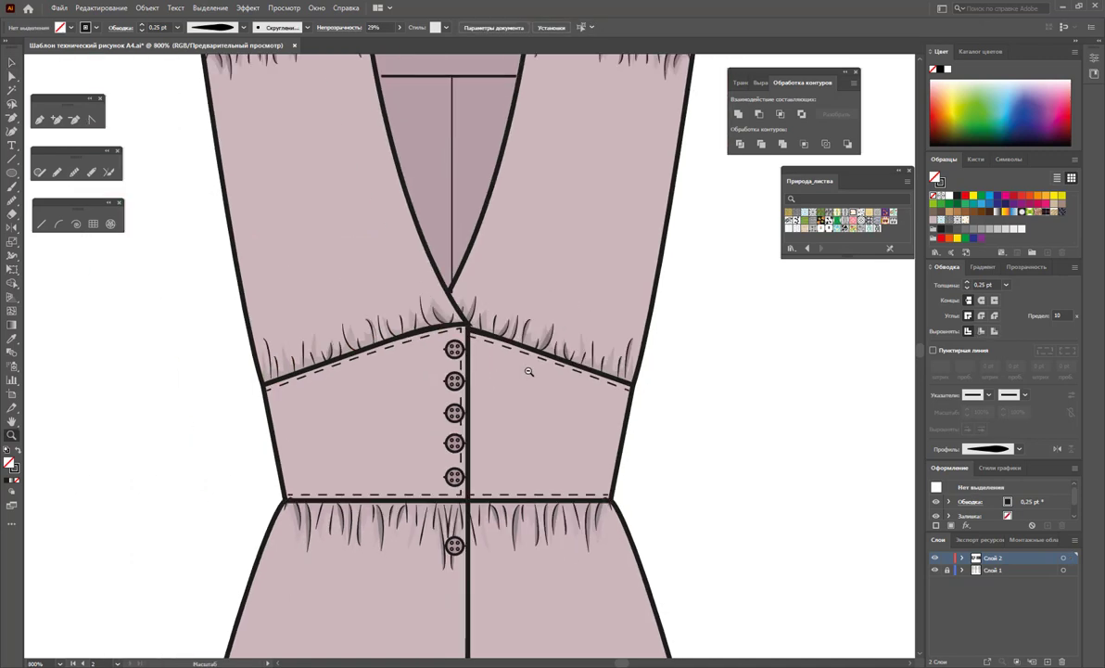
pyautogui.hotkey('ctrl', '-')
pyautogui.hotkey('ctrl', '-')
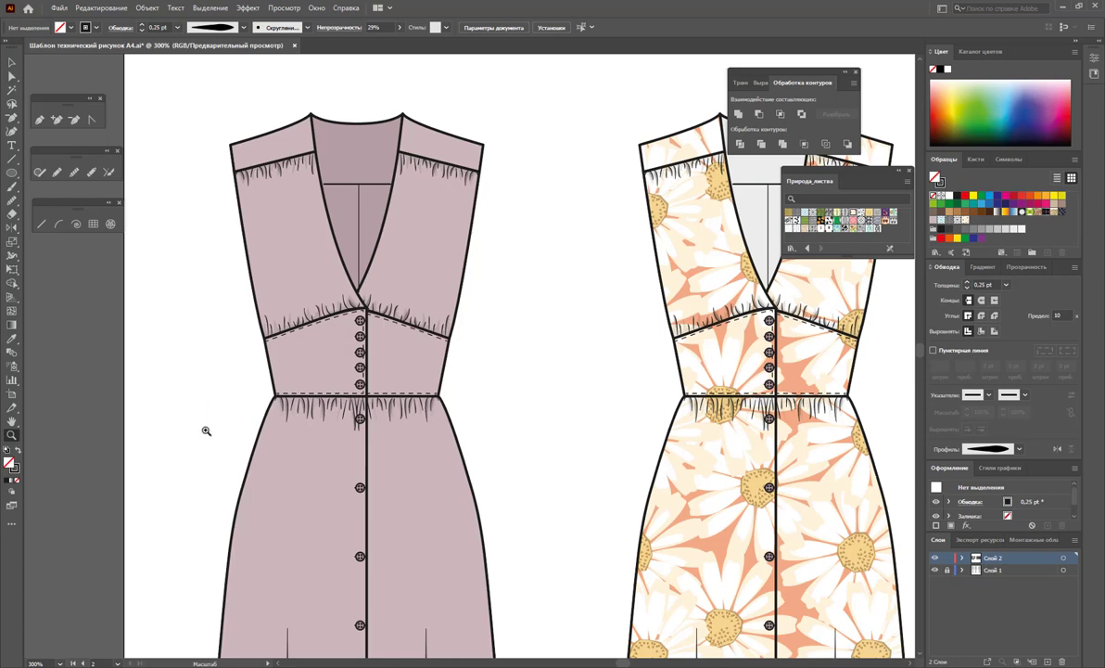
pyautogui.click(12, 77)
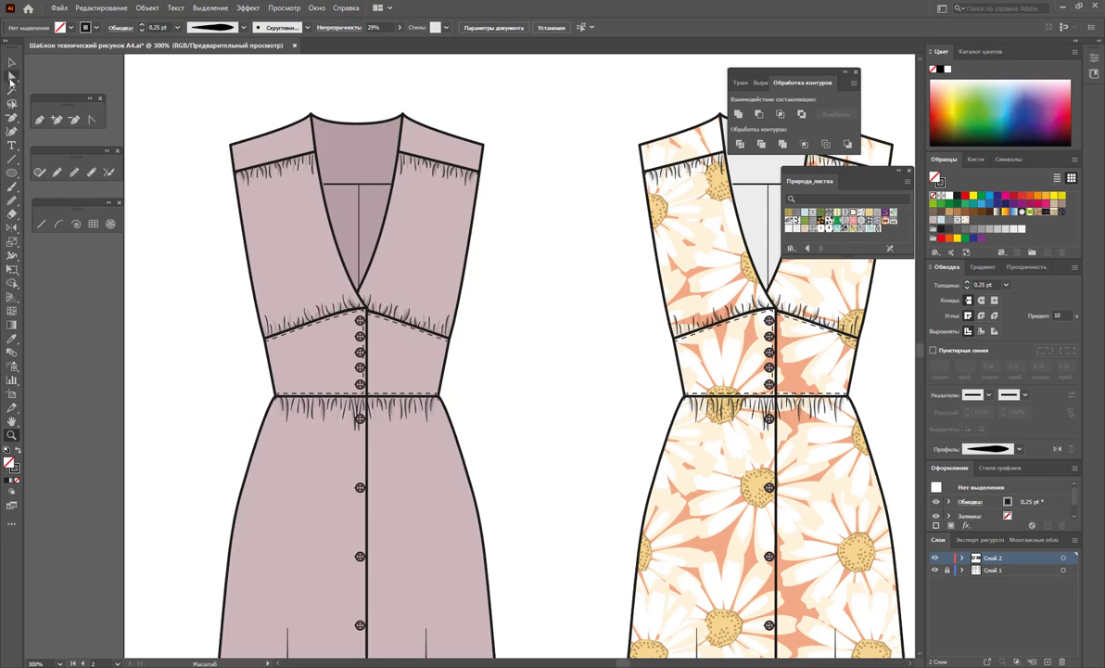
pyautogui.click(280, 395)
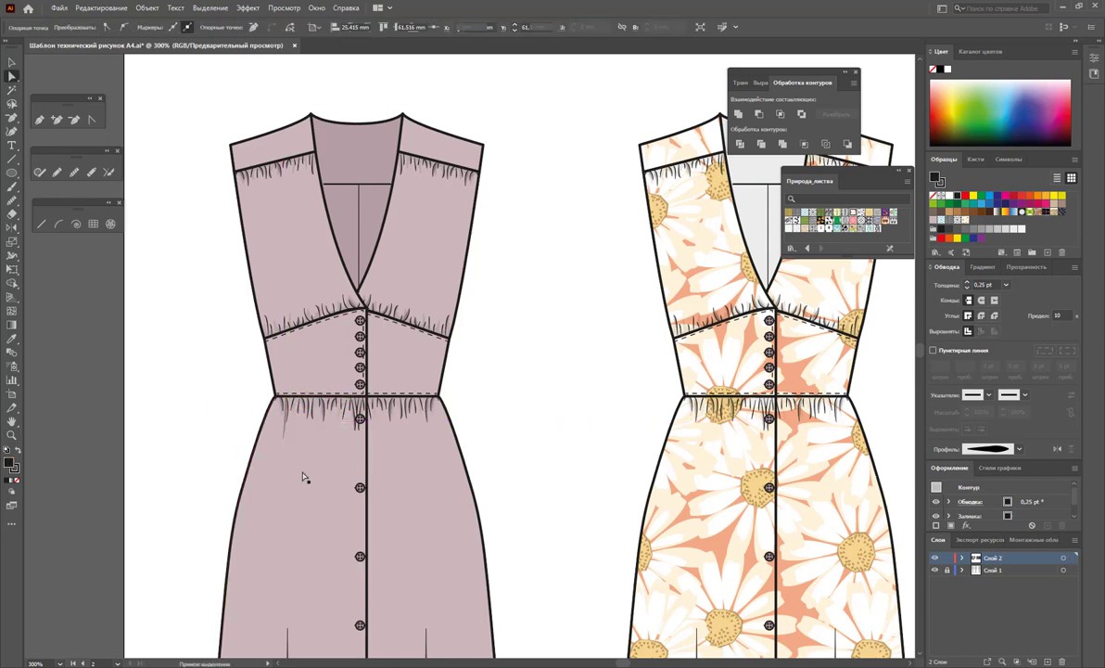
pyautogui.click(288, 438)
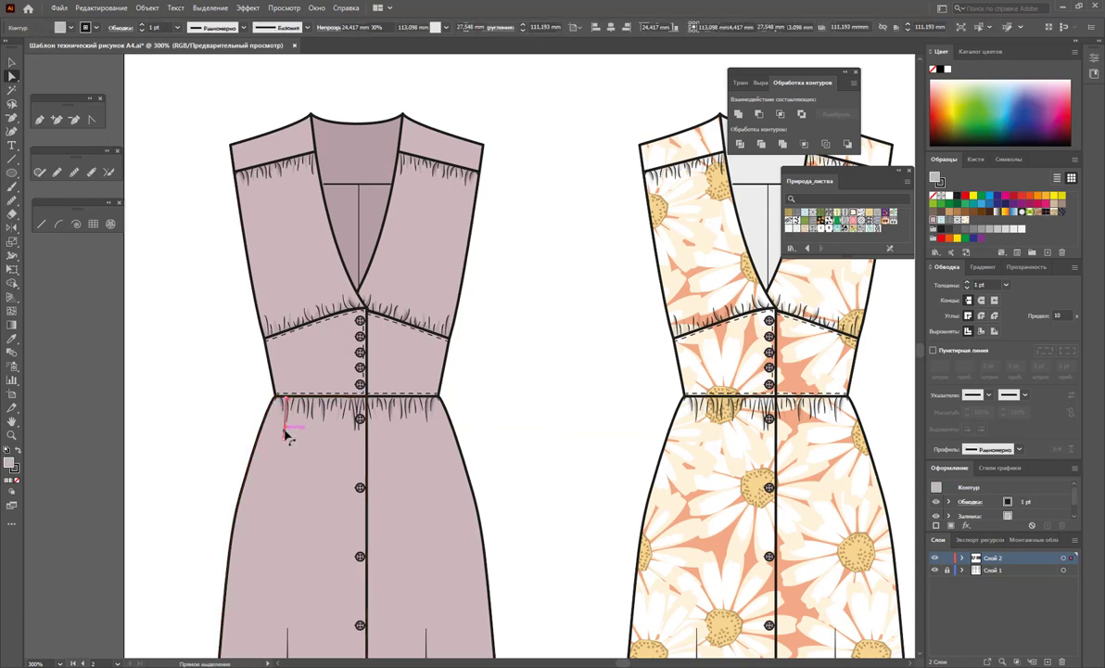
pyautogui.click(321, 423)
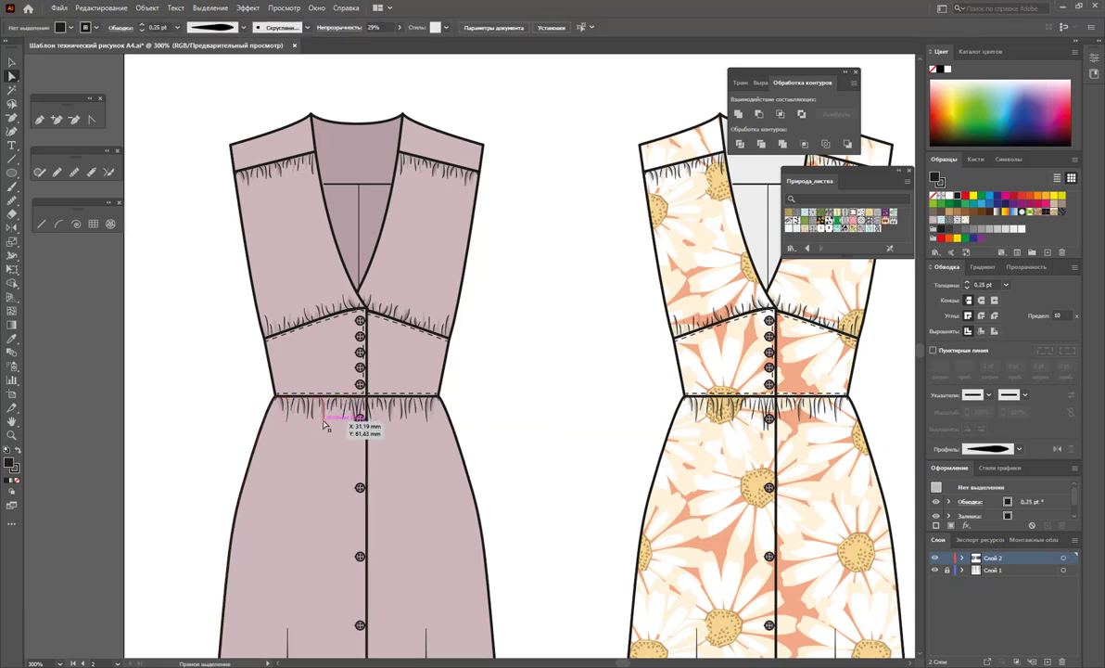
pyautogui.click(324, 417)
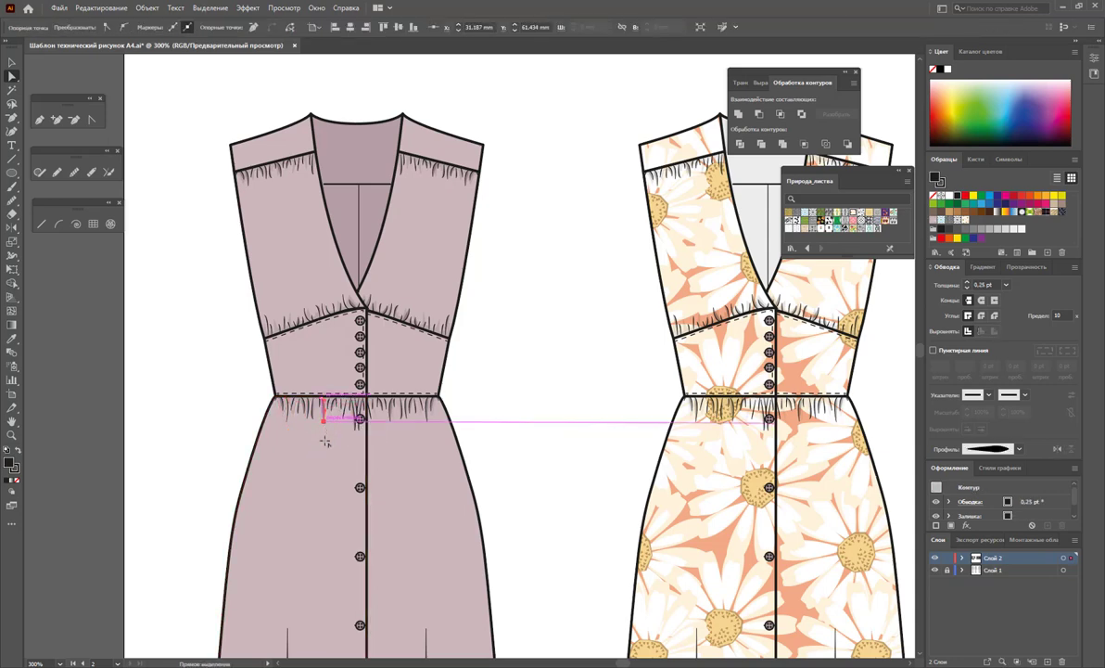
pyautogui.click(511, 439)
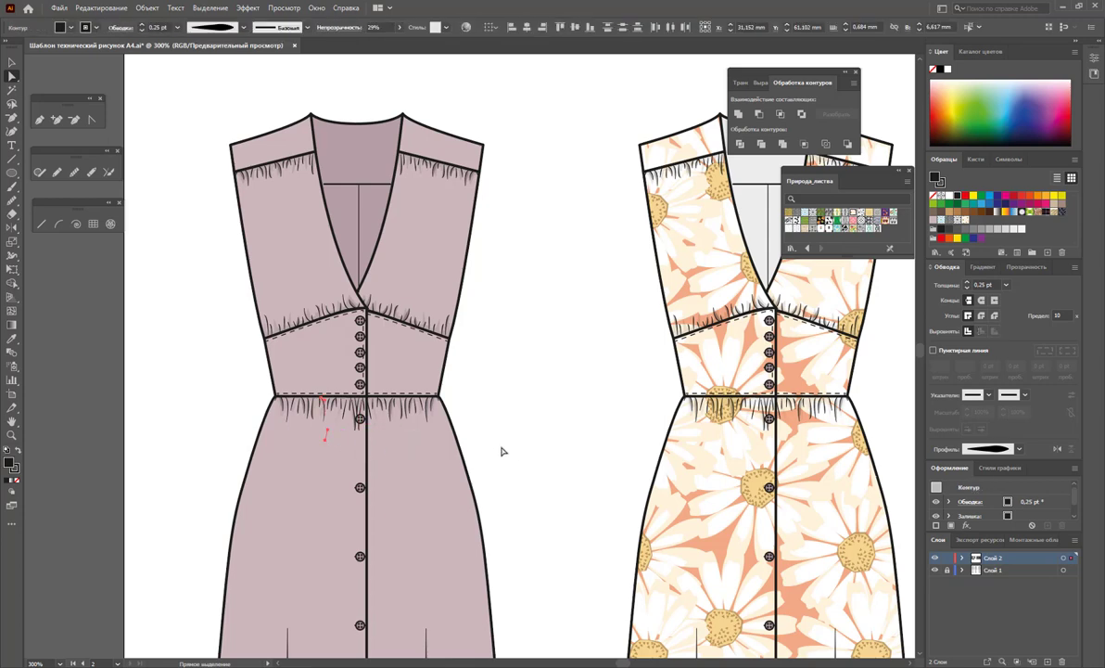
pyautogui.click(390, 415)
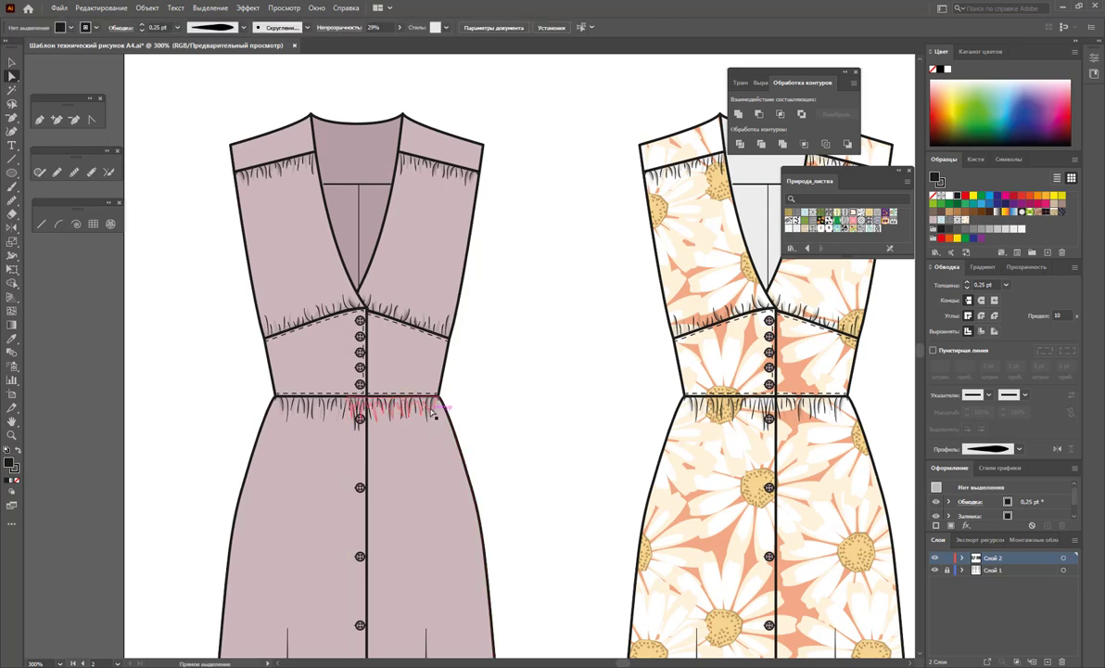
pyautogui.click(513, 436)
pyautogui.keyDown('alt'); pyautogui.click(577, 453); pyautogui.keyUp('alt')
pyautogui.keyDown('alt'); pyautogui.click(566, 429); pyautogui.keyUp('alt')
# Zoom out to show the line-sketch and coloured-flat artboards side by side.
pyautogui.keyDown('alt'); pyautogui.click(593, 442); pyautogui.keyUp('alt')
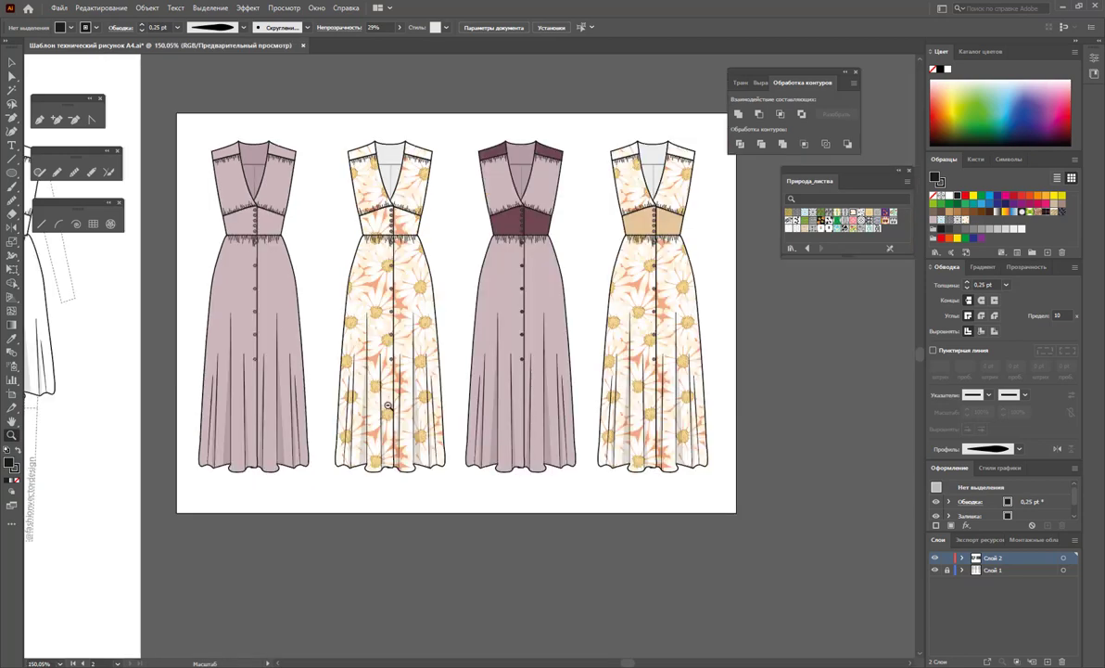
pyautogui.keyDown('alt'); pyautogui.click(295, 345); pyautogui.keyUp('alt')
pyautogui.keyDown('alt'); pyautogui.click(278, 375); pyautogui.keyUp('alt')
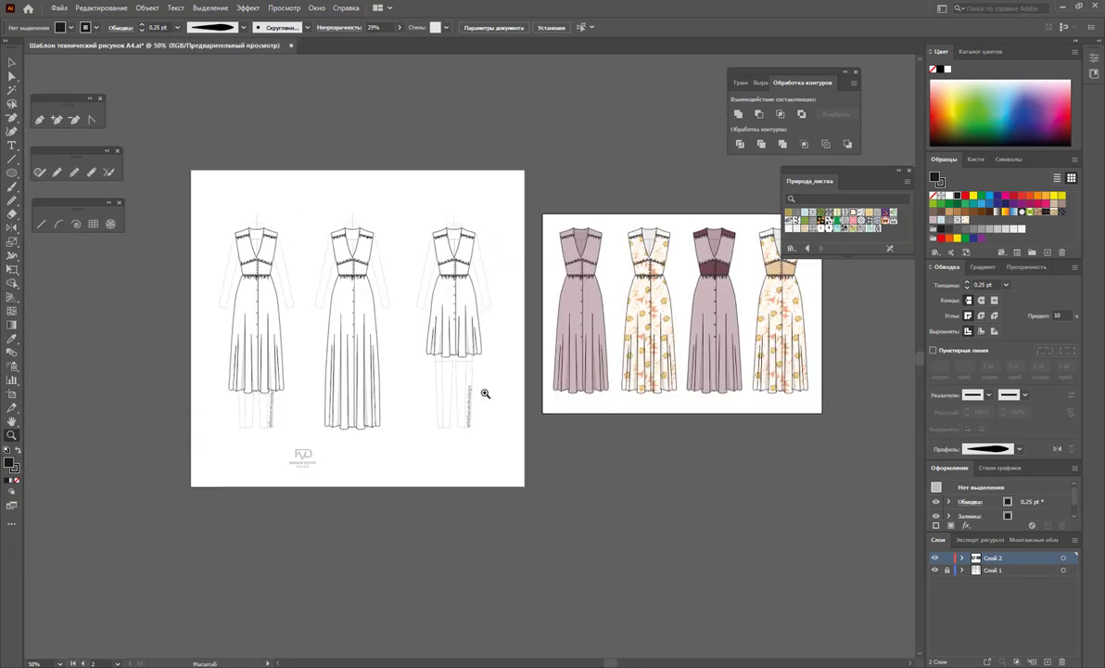
pyautogui.click(594, 362)
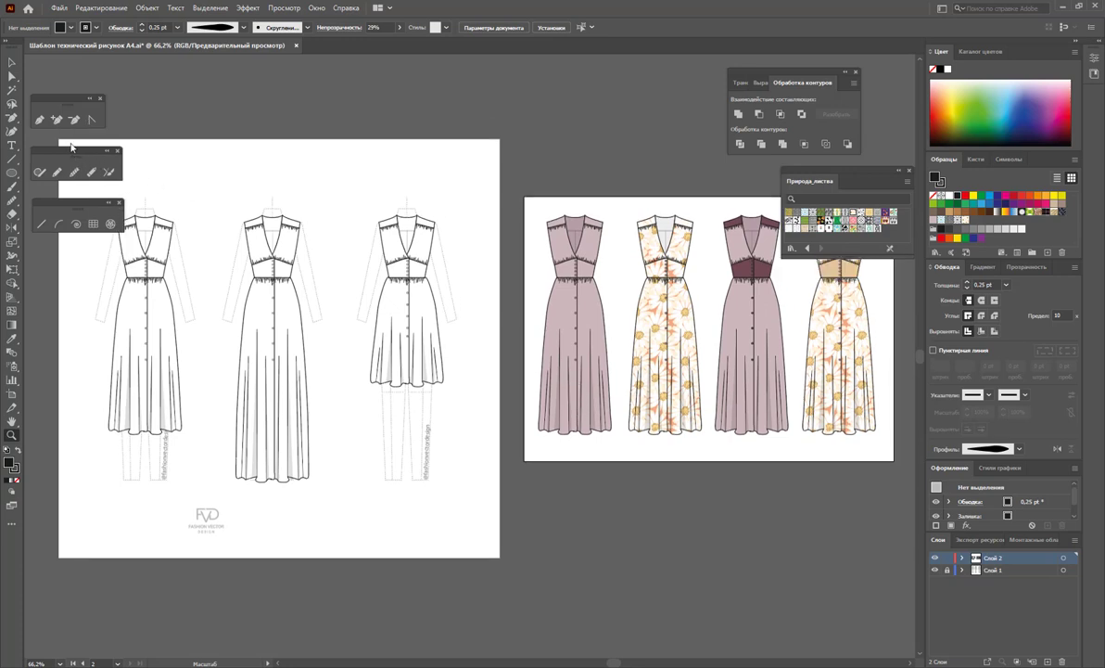
# Move the eraser and line tool groups, foliage swatches and Pathfinder panel clear of the artwork.
pyautogui.moveTo(71, 147); pyautogui.dragTo(67, 53)
pyautogui.moveTo(74, 202); pyautogui.dragTo(163, 60)
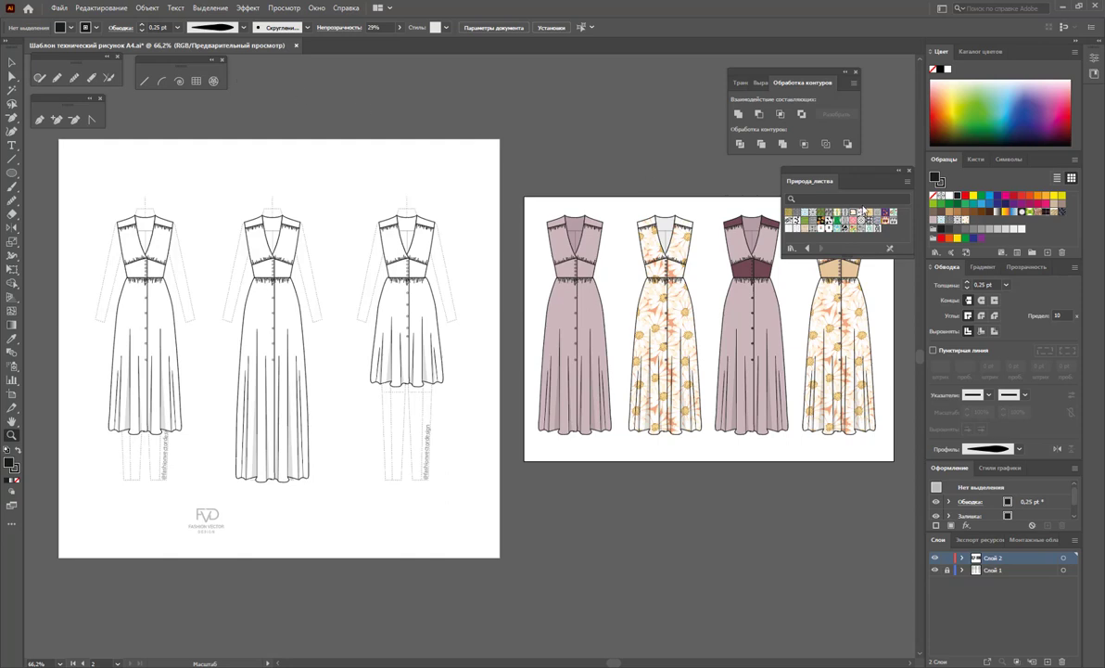
pyautogui.moveTo(809, 181); pyautogui.dragTo(592, 71)
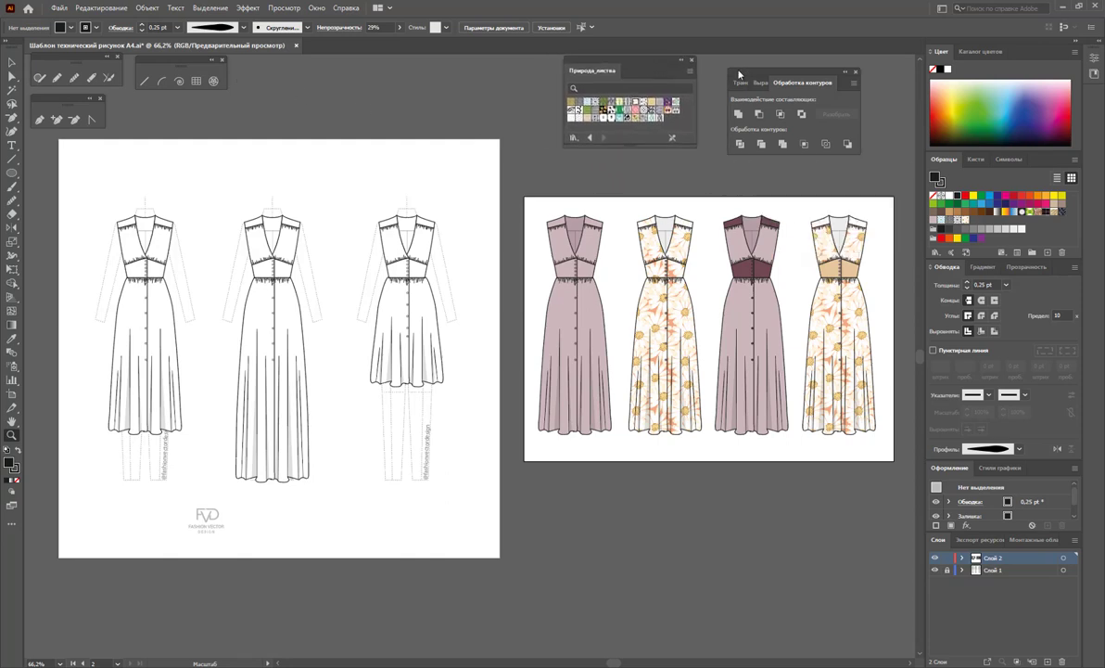
pyautogui.moveTo(739, 75); pyautogui.dragTo(714, 63)
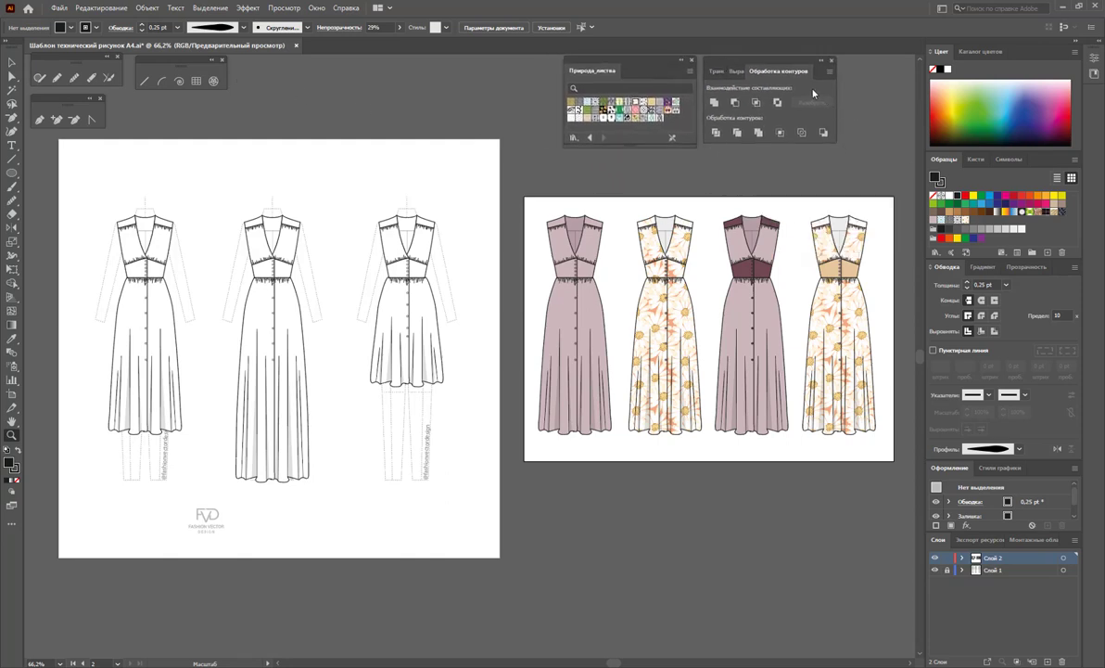